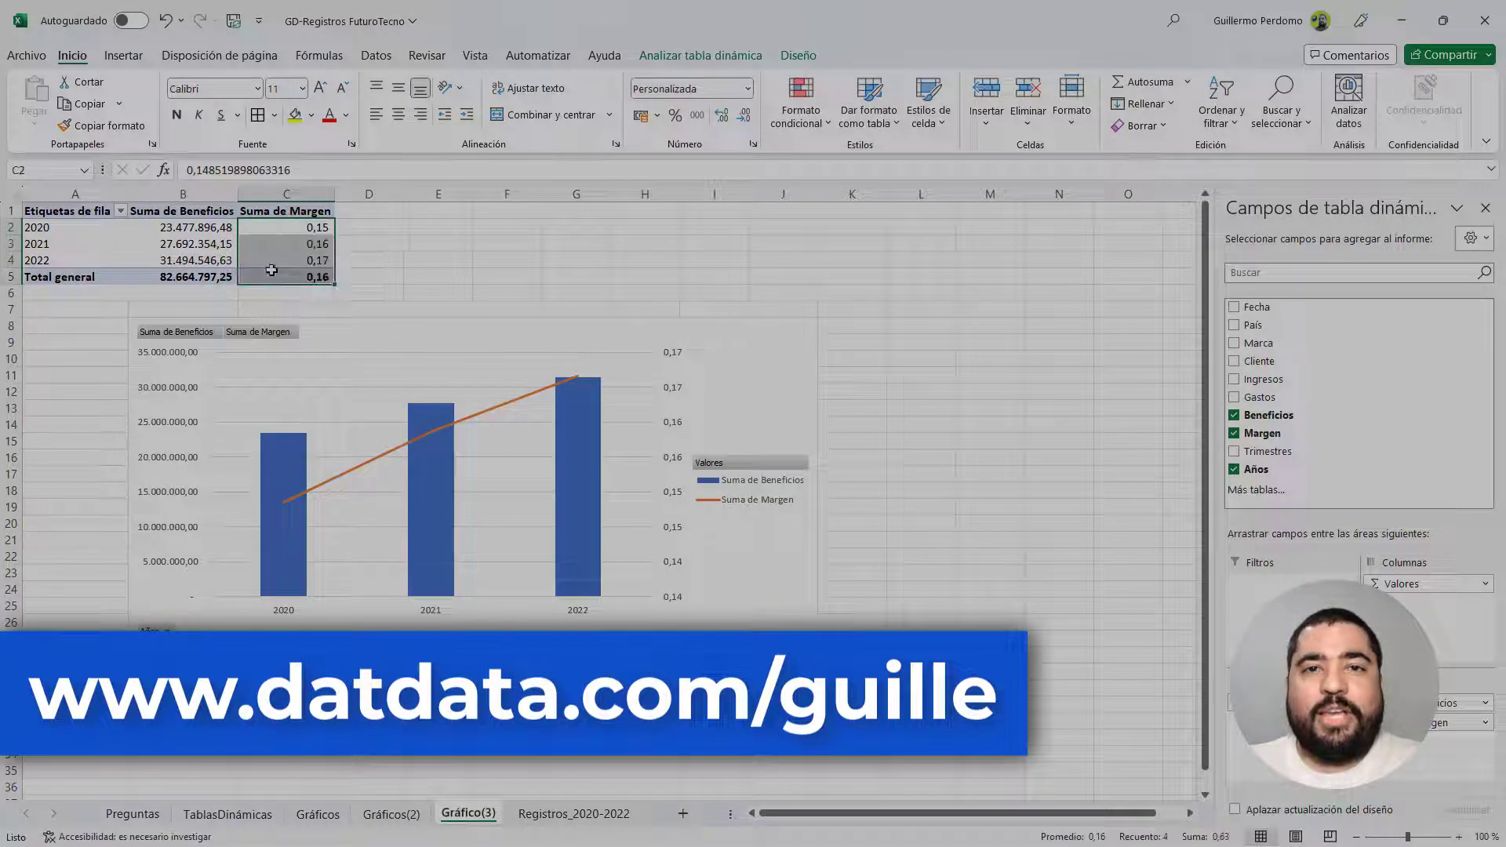
Step: Format the Suma de Margen values in the pivot table as percentages with three decimals
left_click(723, 117)
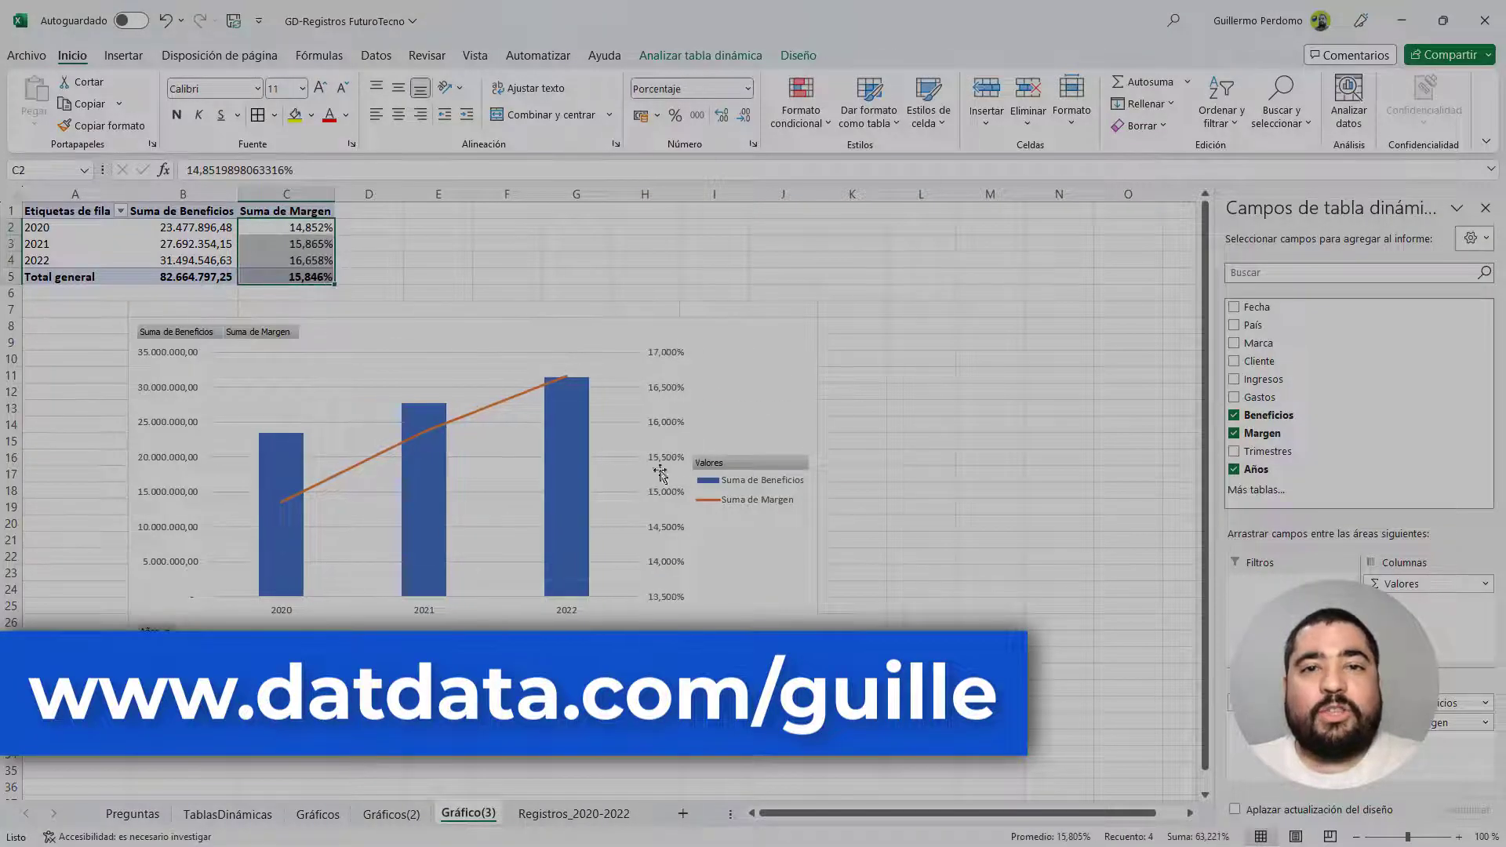
left_click(637, 657)
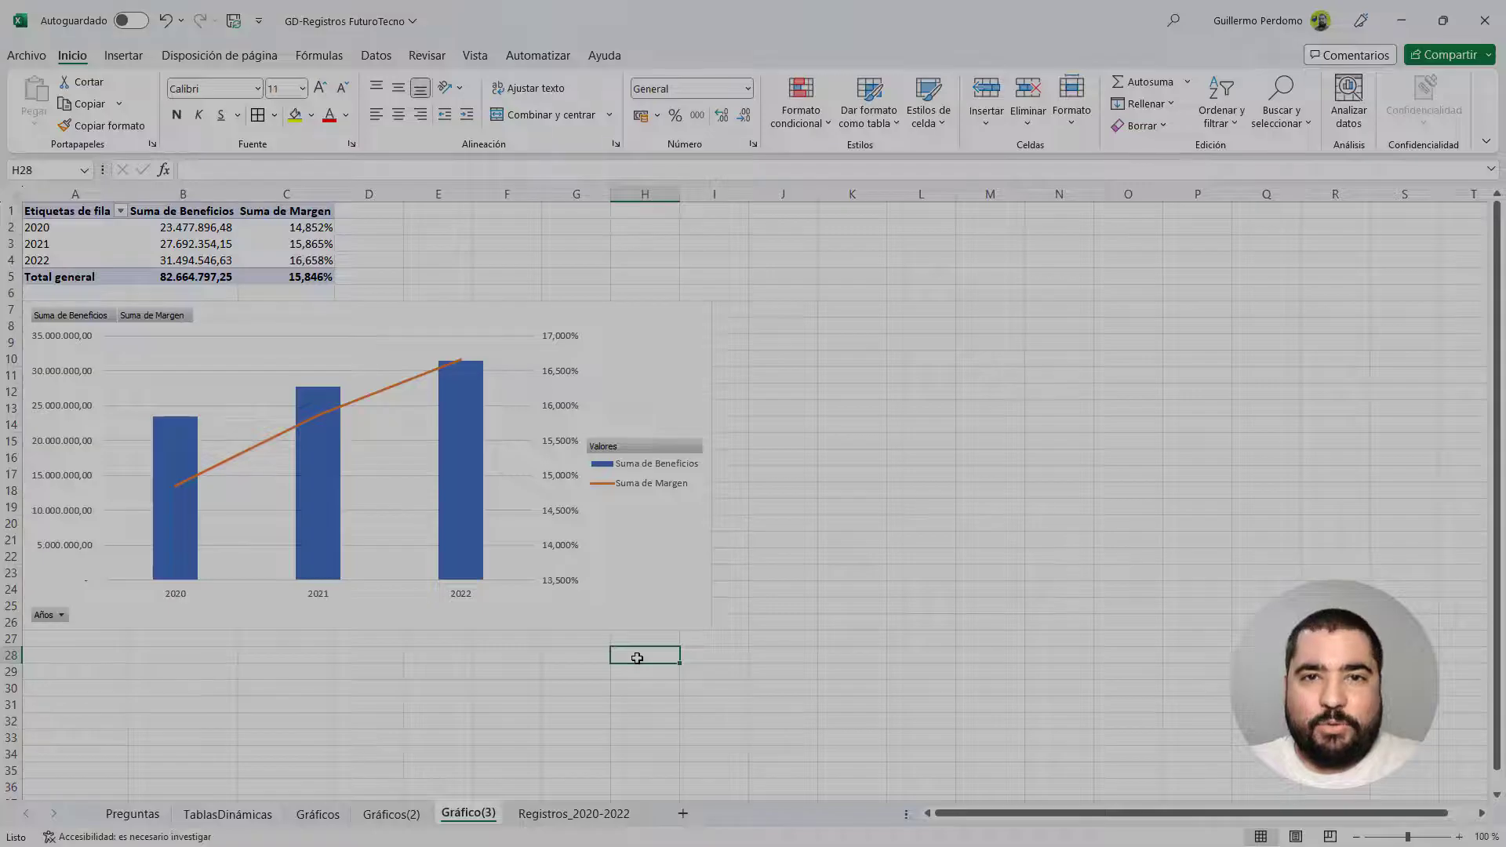
Step: Run Analyze Data on the Registros_2020-2022 table and insert the suggested pivot table of Ingresos by Marca and País
left_click(613, 815)
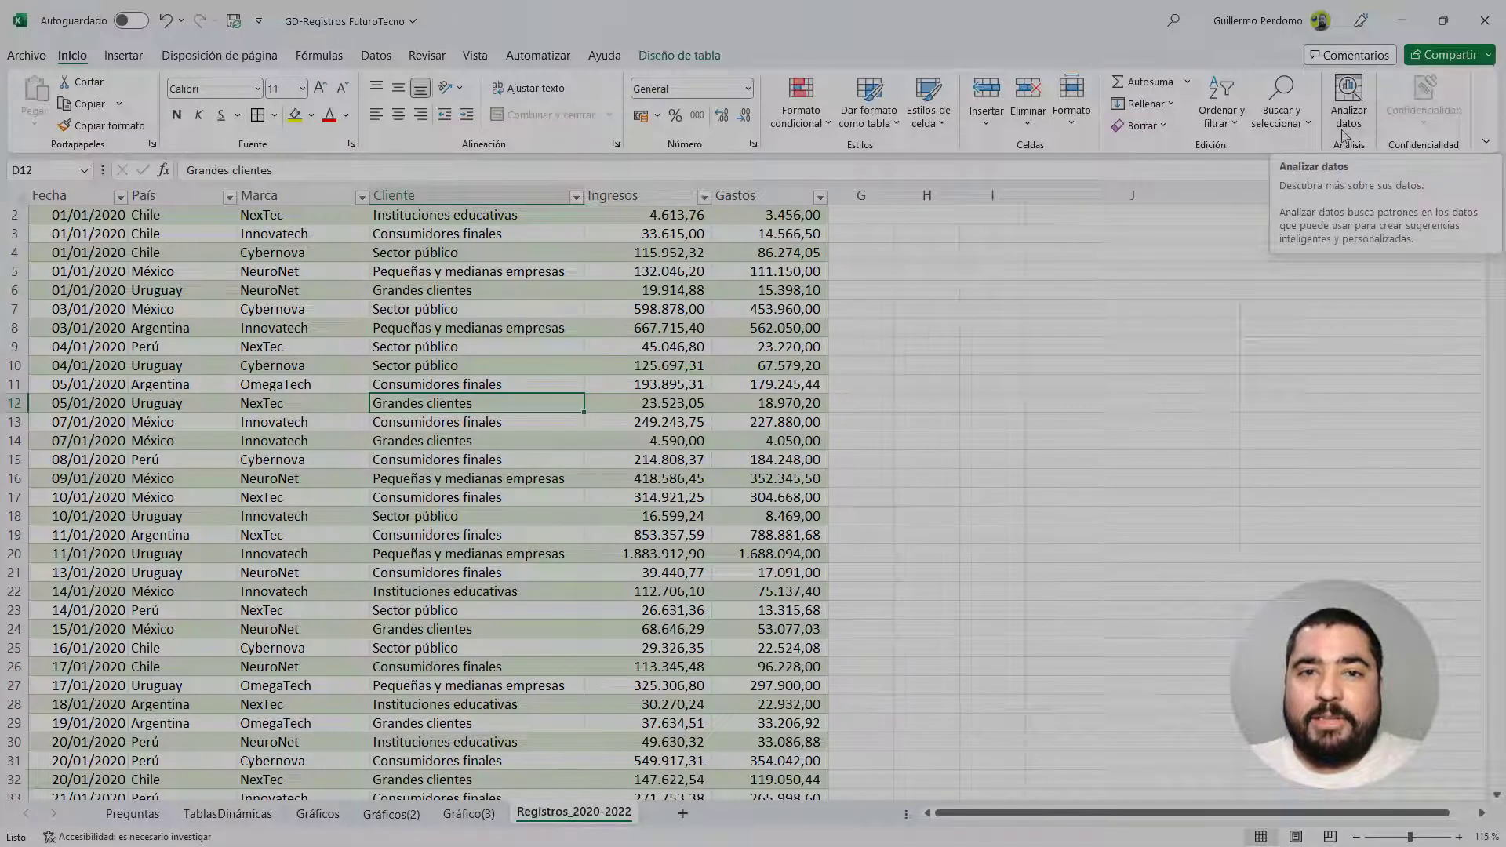
left_click(1348, 102)
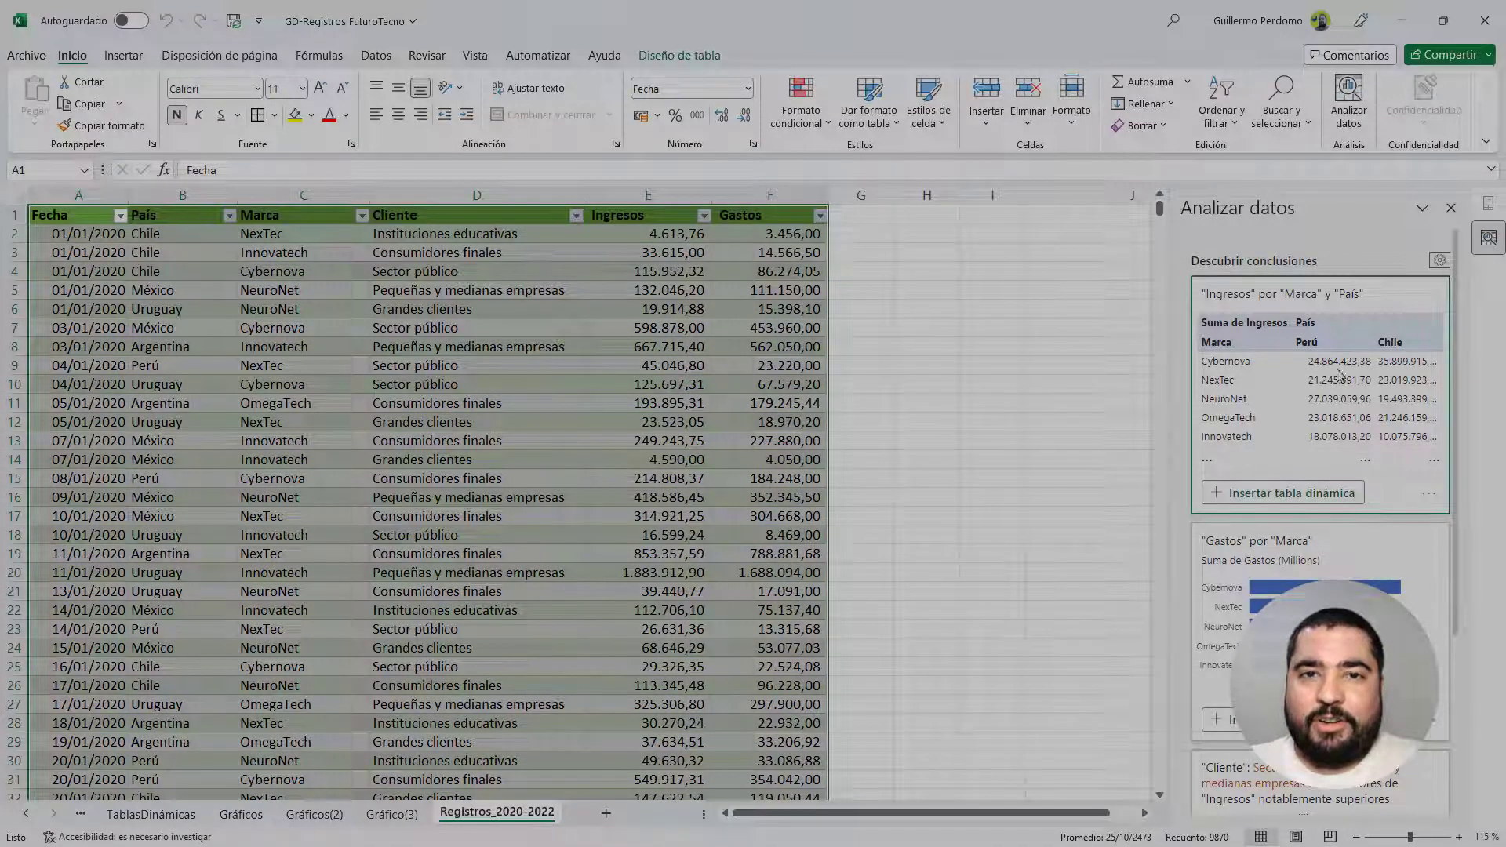
left_click(1283, 493)
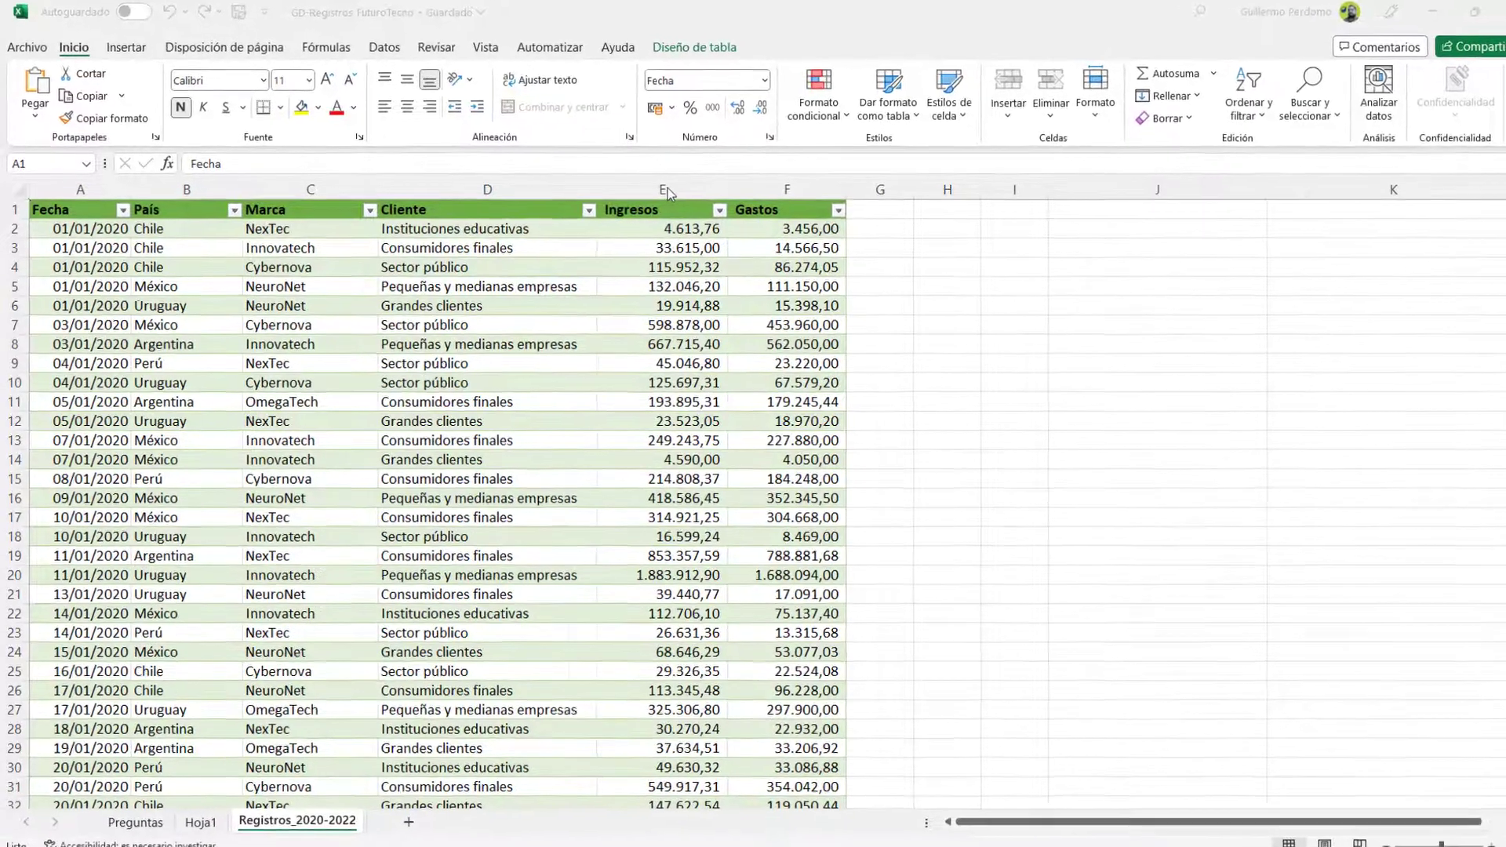
Step: Examine the Ingresos, Gastos, Fecha, País, Marca and Cliente columns of the Registros_2020-2022 table
left_click(667, 193)
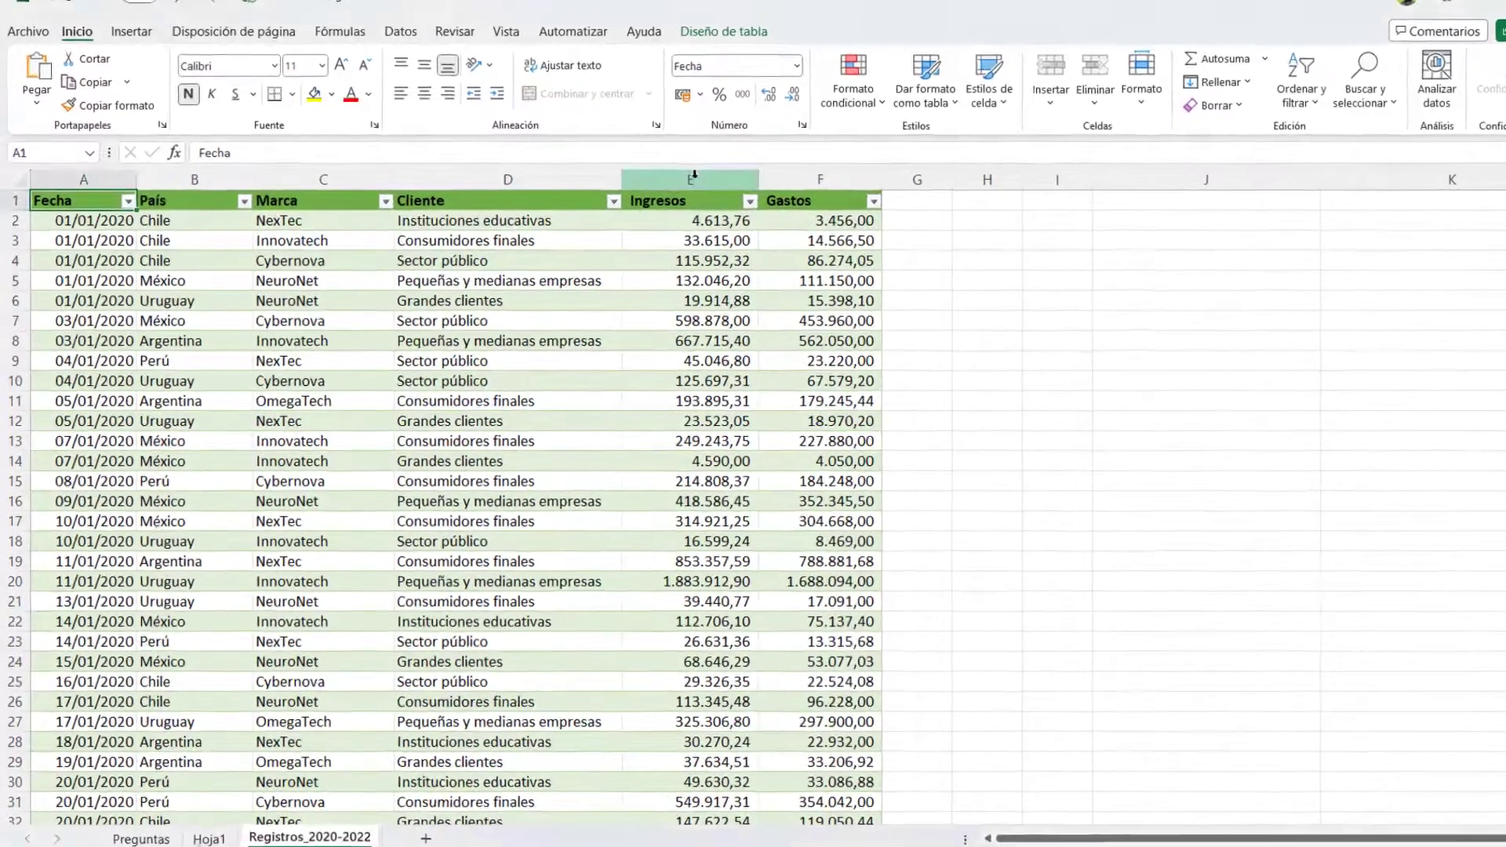
left_click(872, 170)
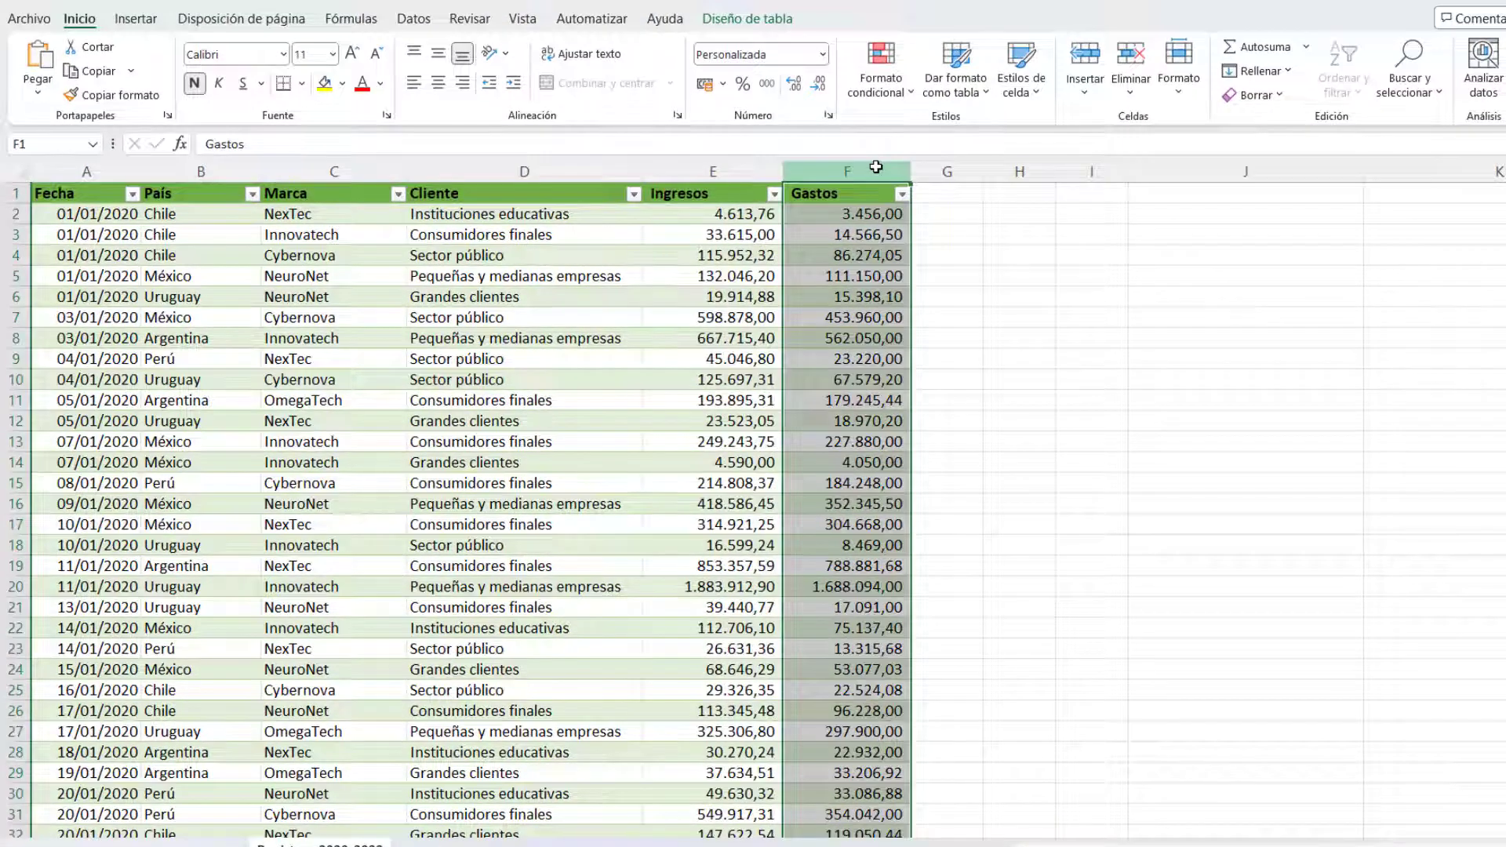
left_click(93, 170)
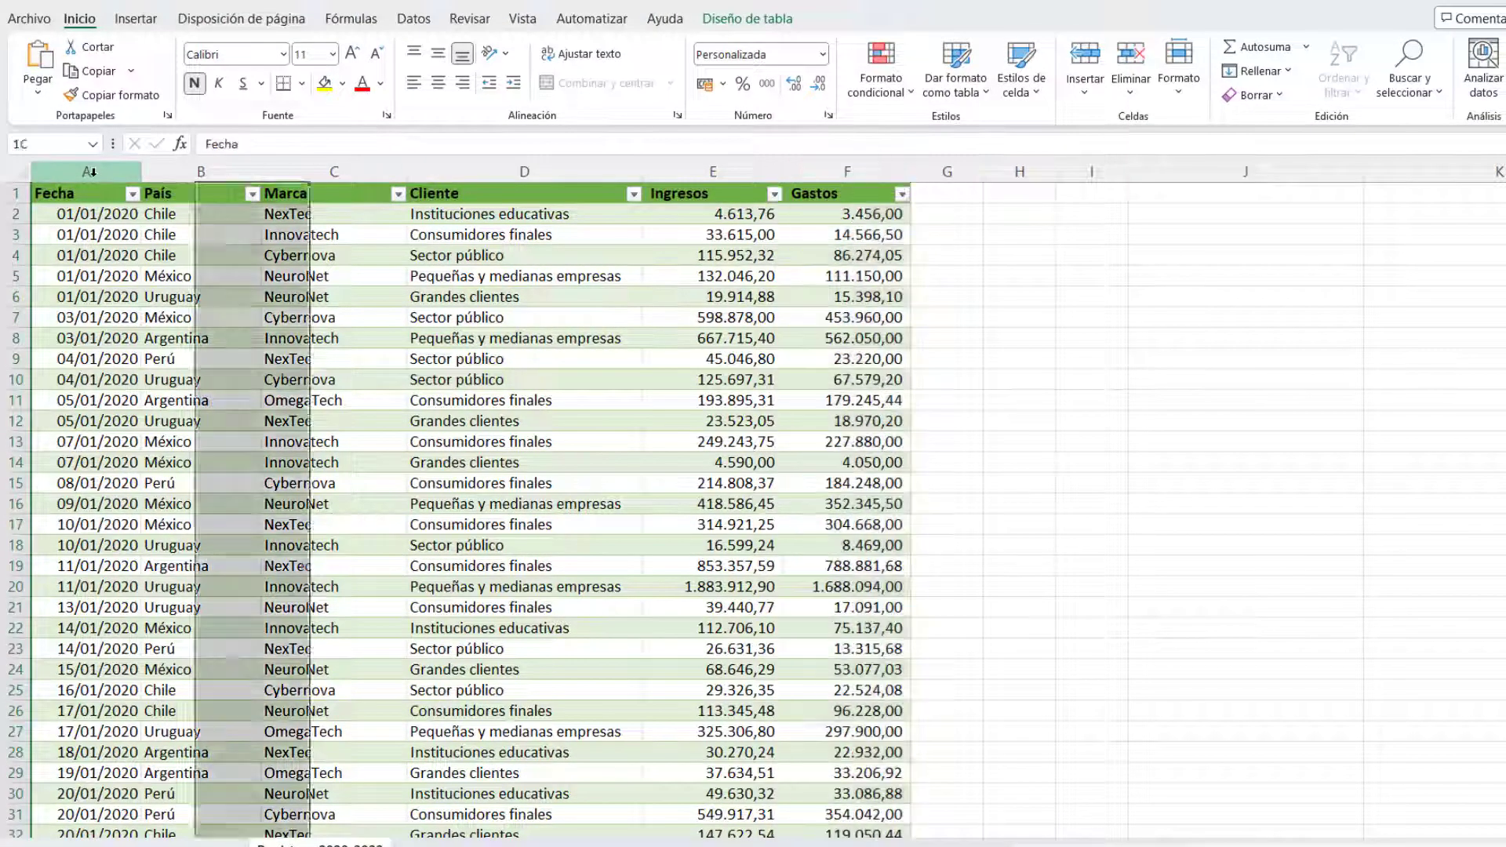
left_click(154, 170)
left_click(286, 173)
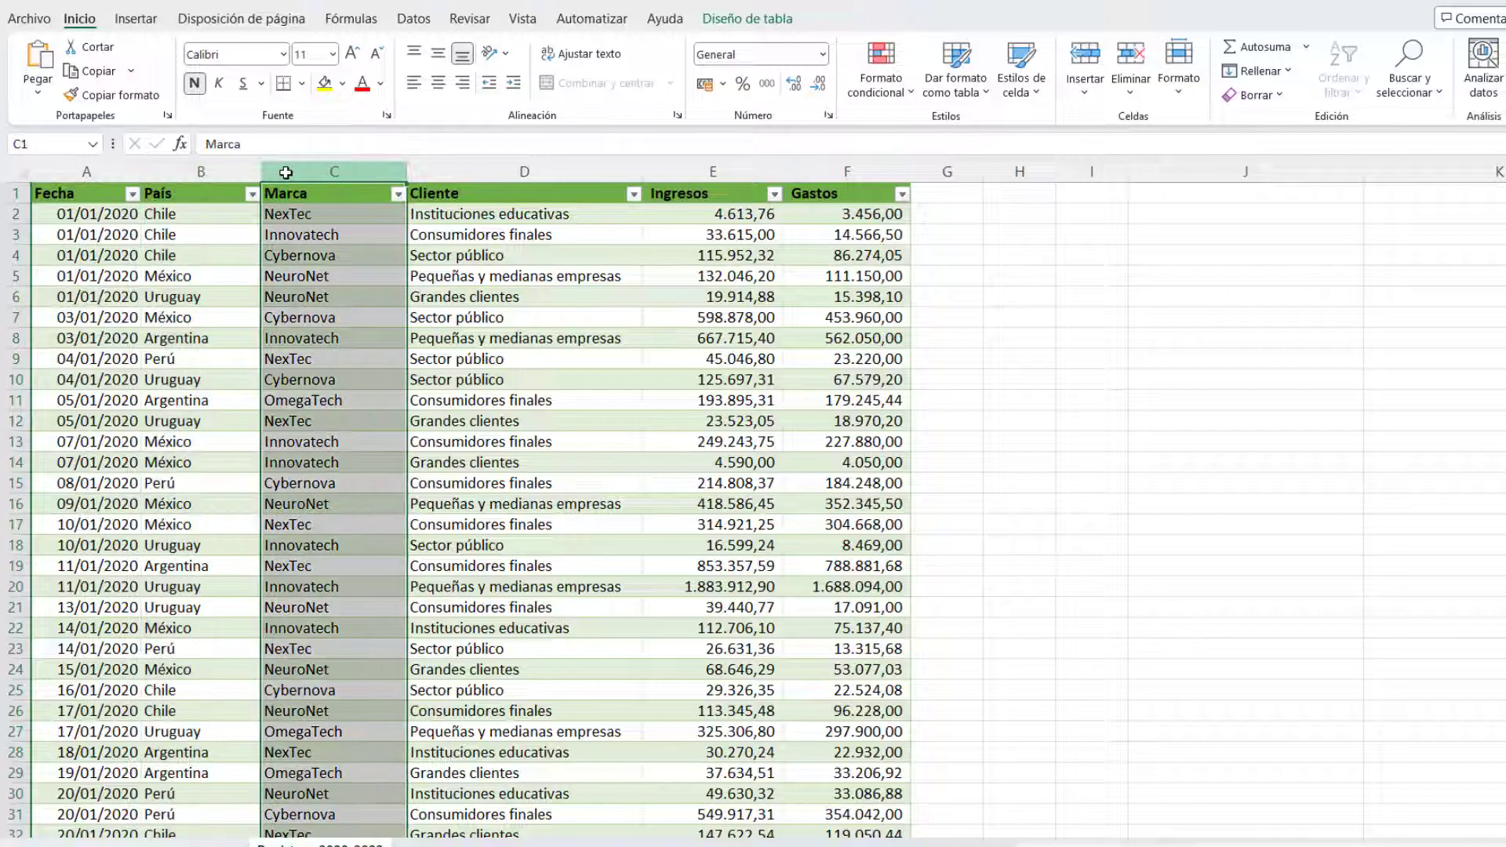
left_click(427, 172)
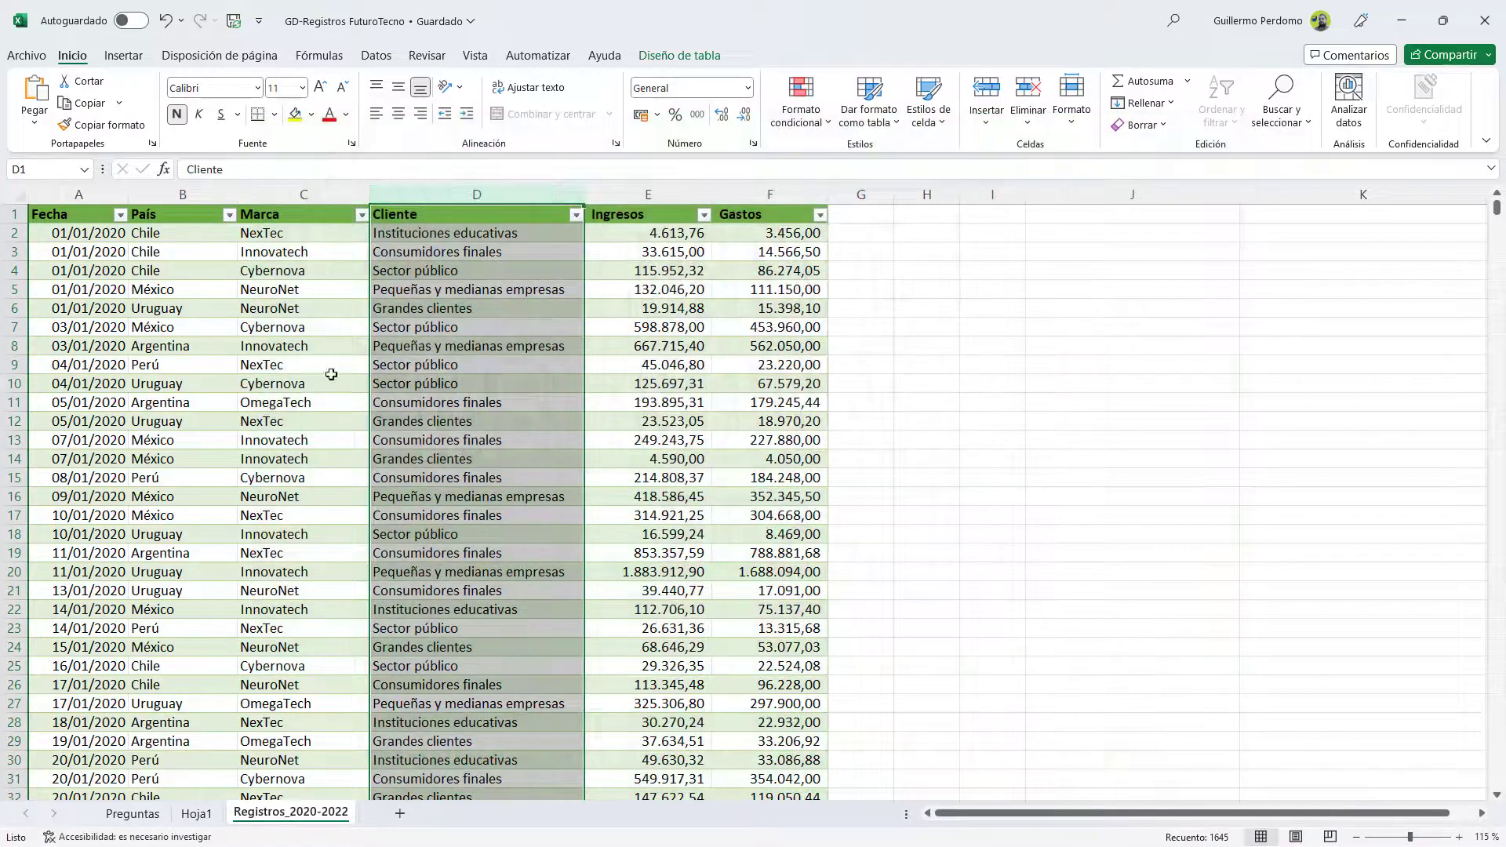
Step: Look over the margin pivot tables by country and client and the profit summary pivot table on the Hoja1 sheet
left_click(207, 816)
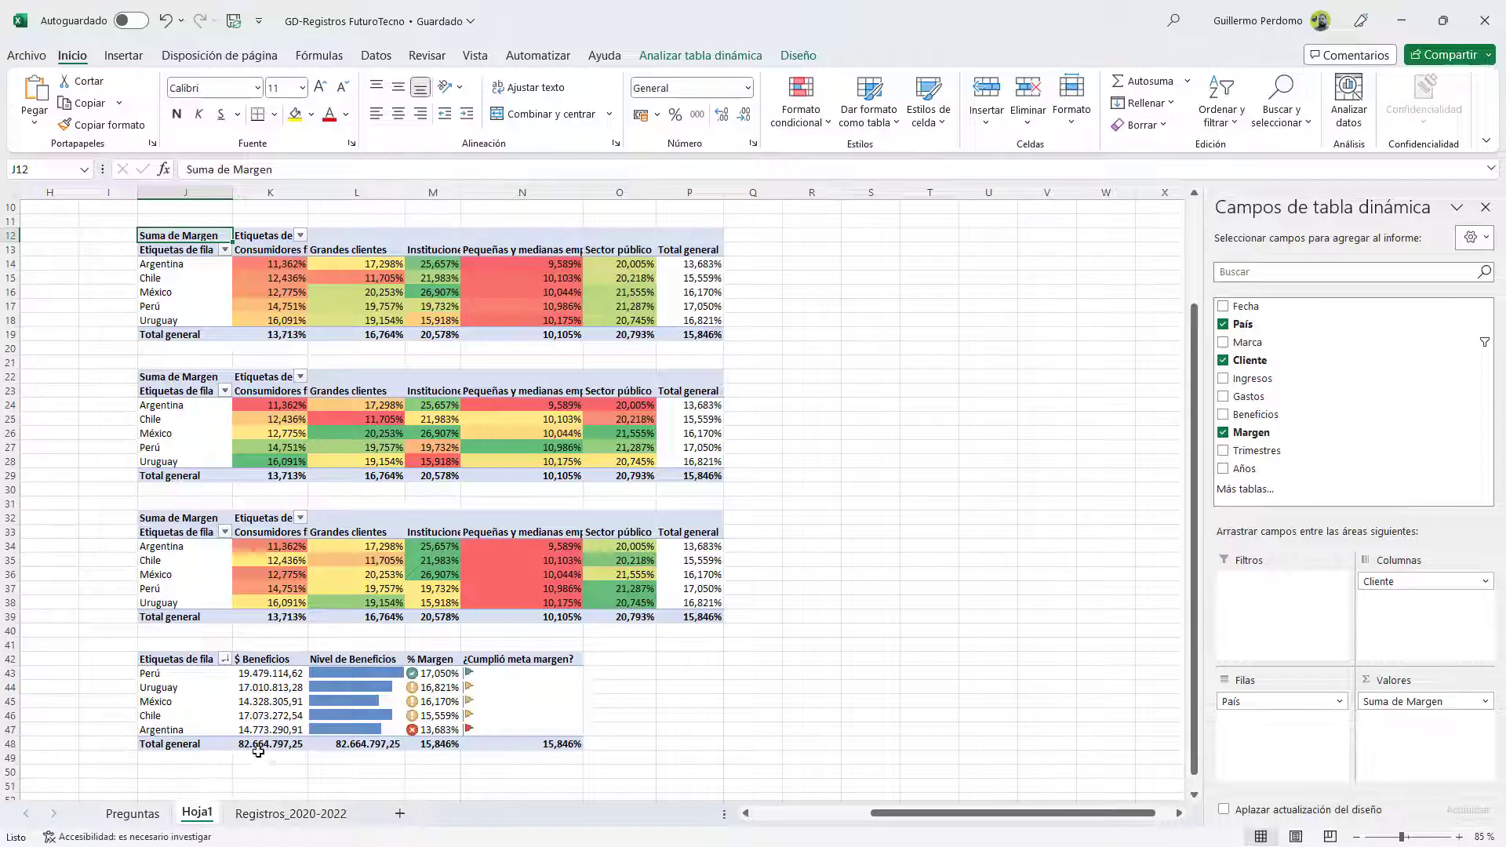
left_click(280, 265)
left_click(255, 435)
left_click(271, 534)
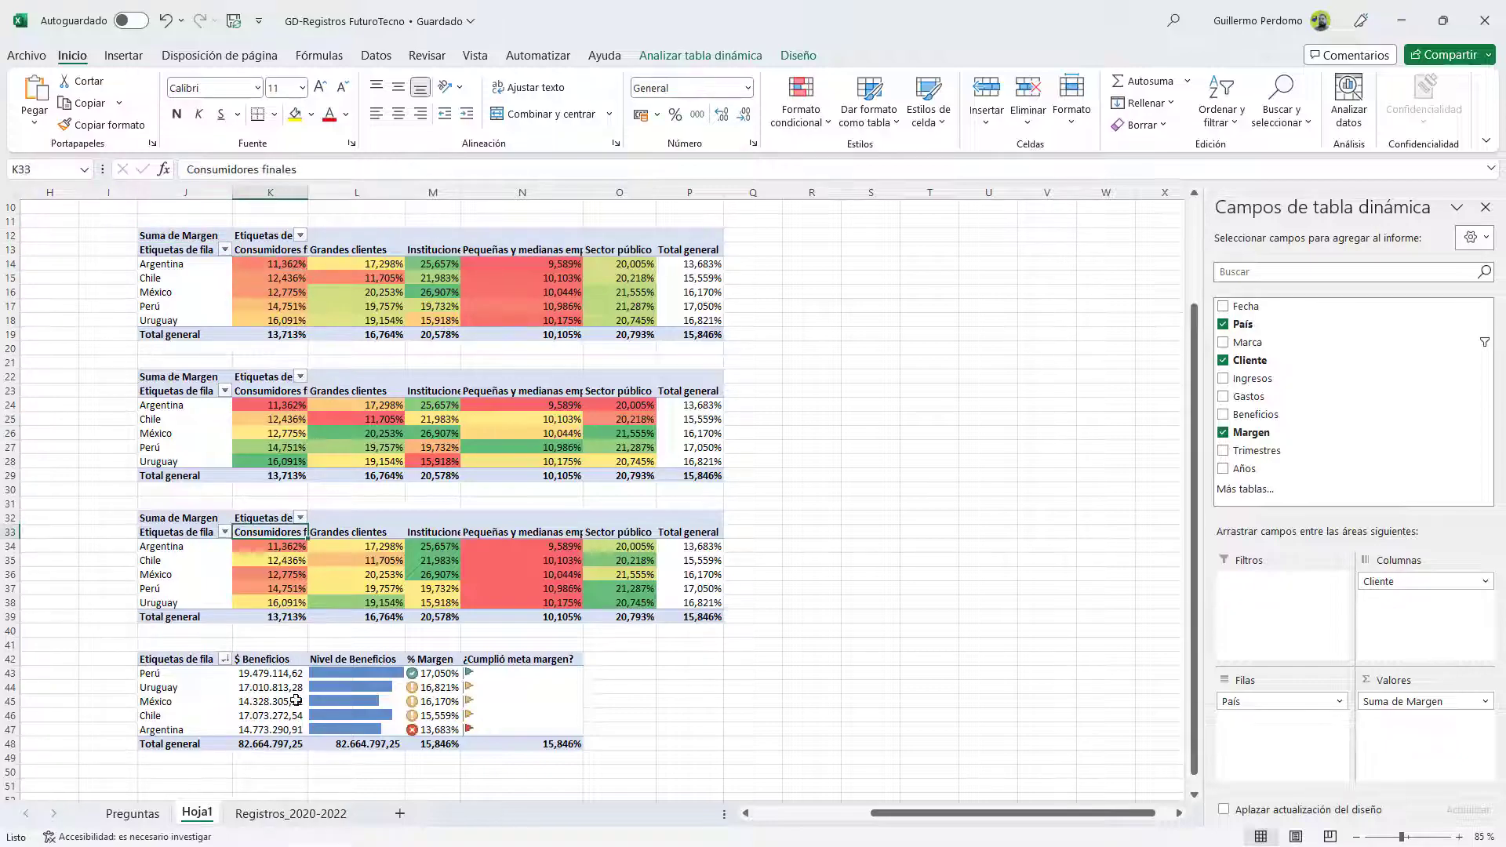
left_click(293, 700)
left_click(390, 585)
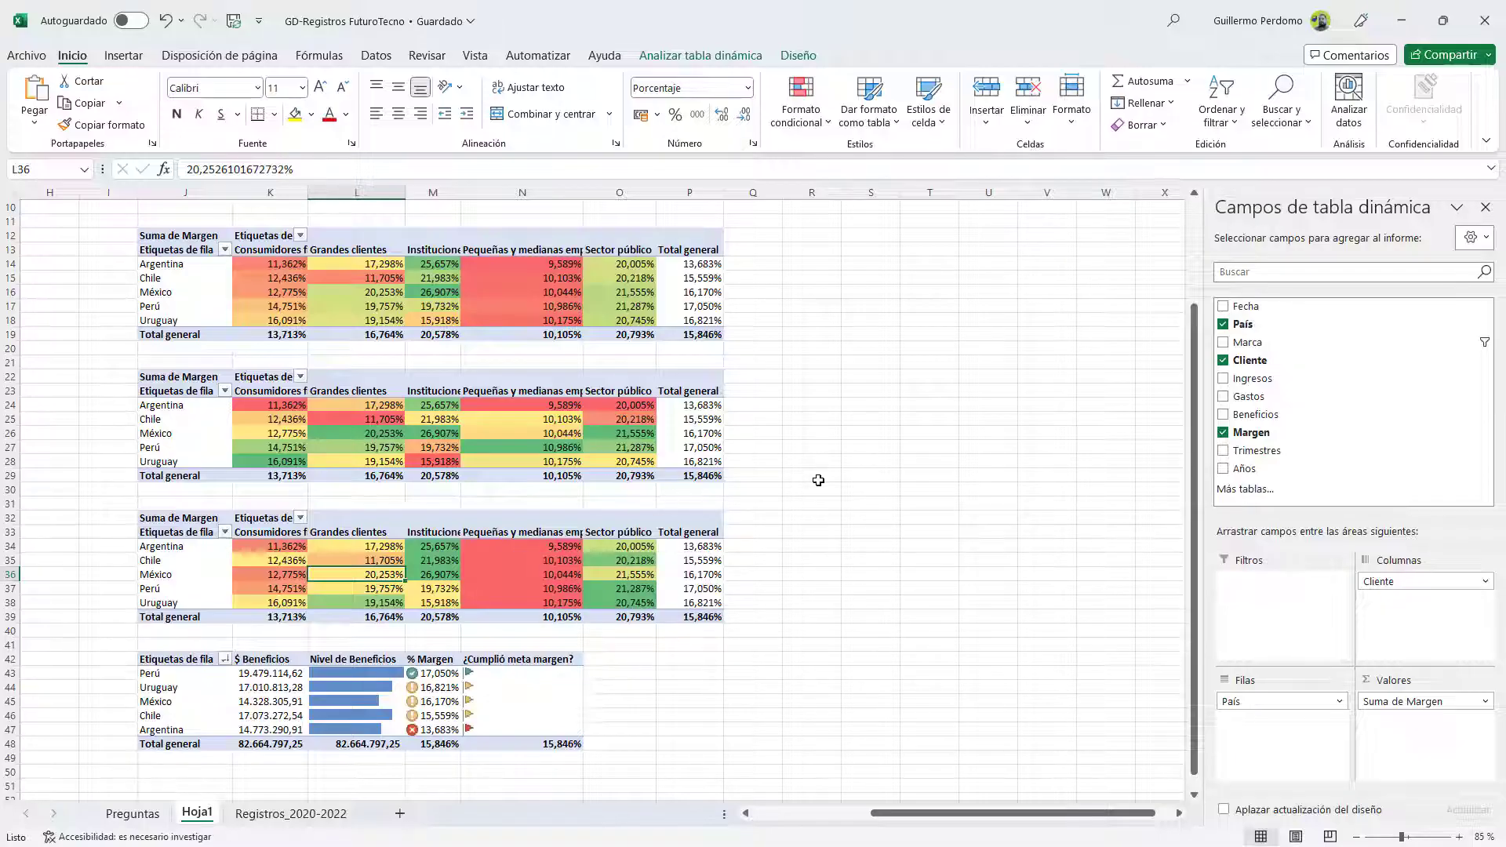
Step: Review the Ingresos and Gastos columns on the Registros_2020-2022 sheet
left_click(292, 815)
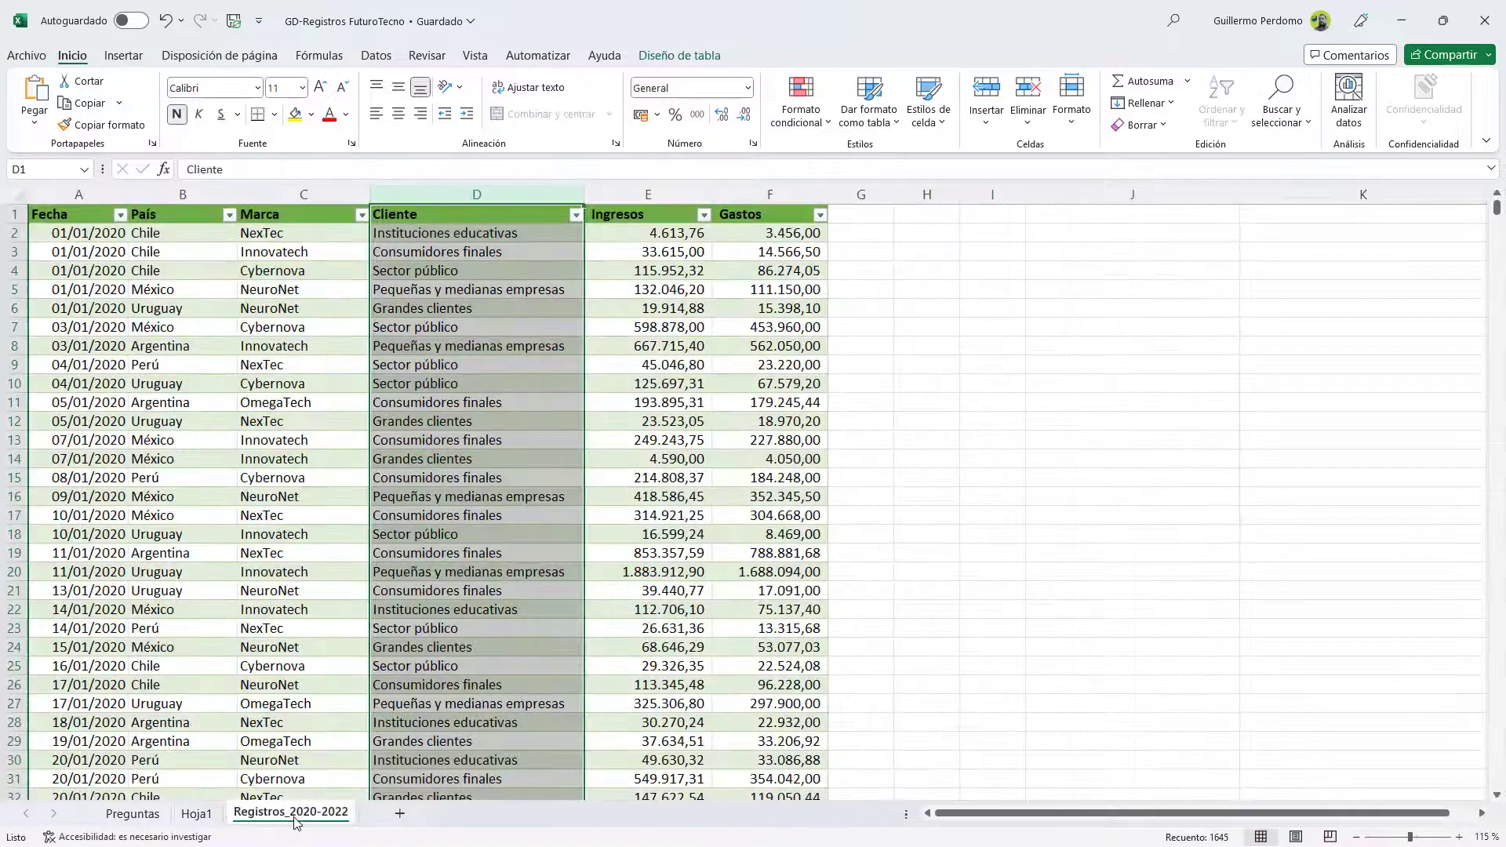
left_click(657, 196)
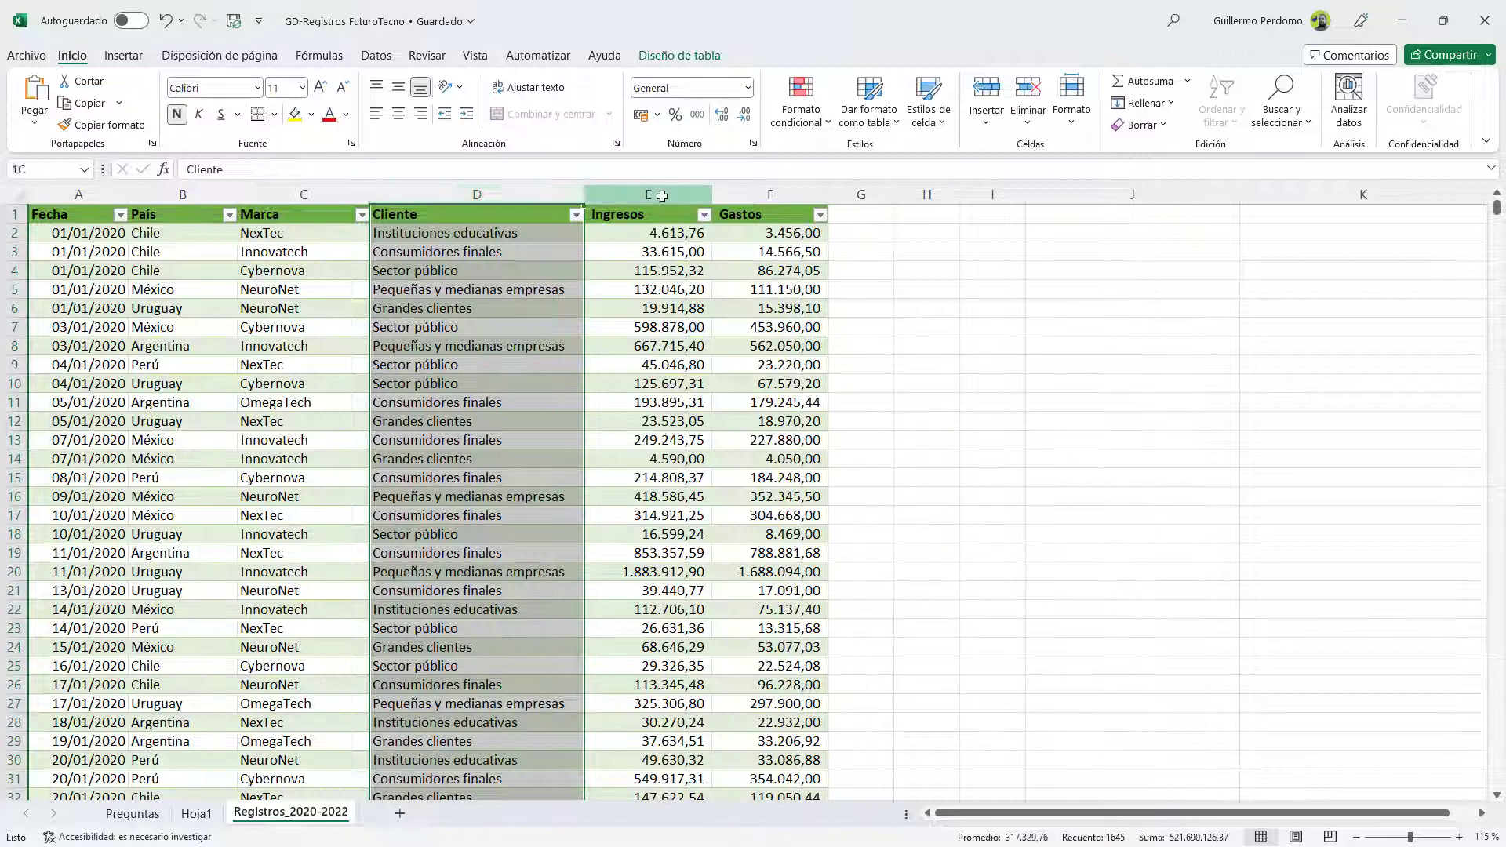
left_click(767, 202)
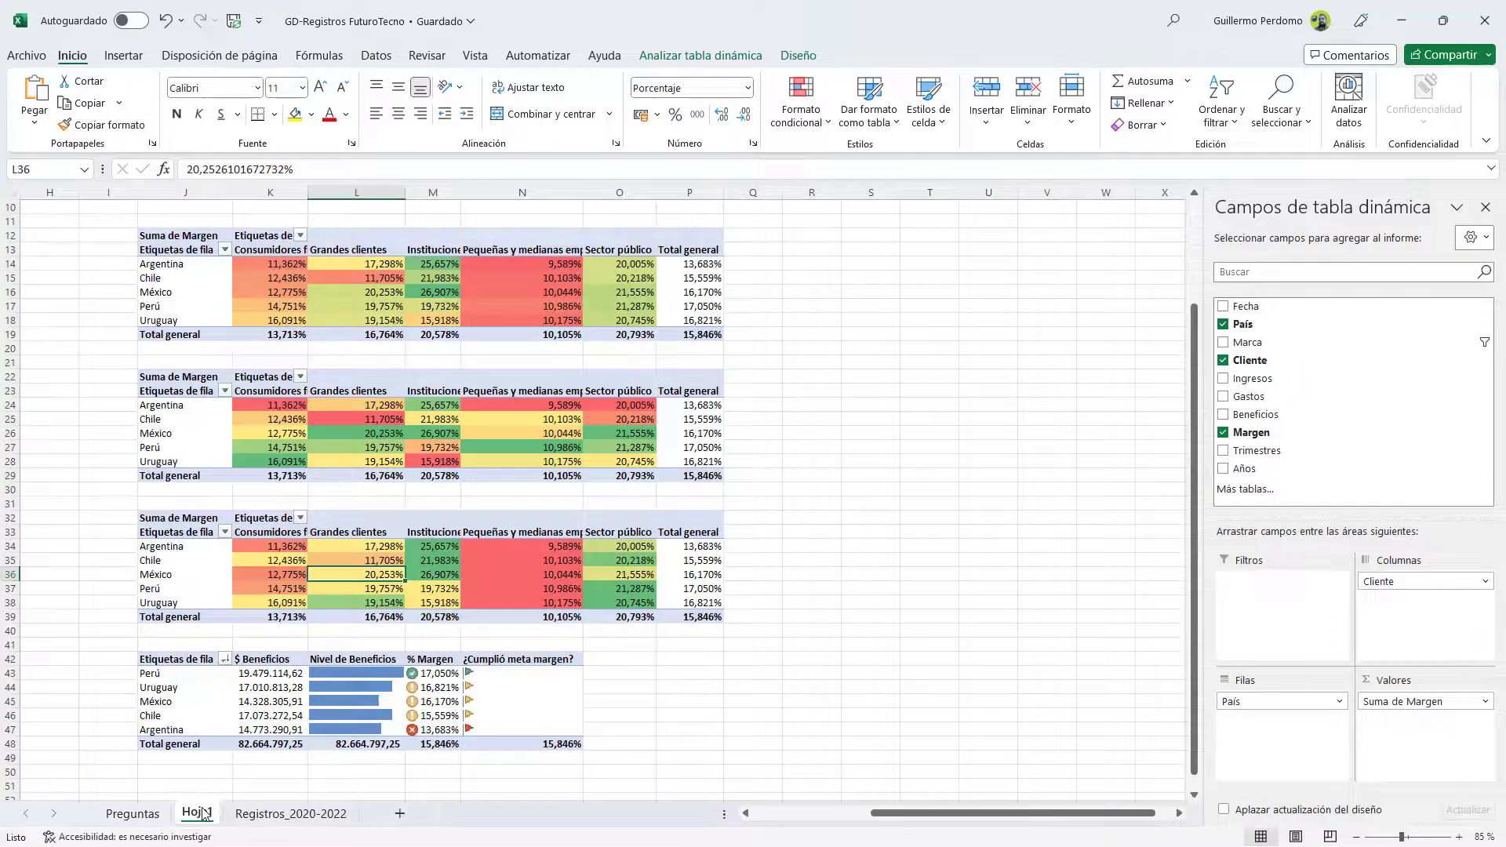
Step: Rename the Hoja1 sheet holding the pivot tables as TablasDinámicas
left_click(197, 814)
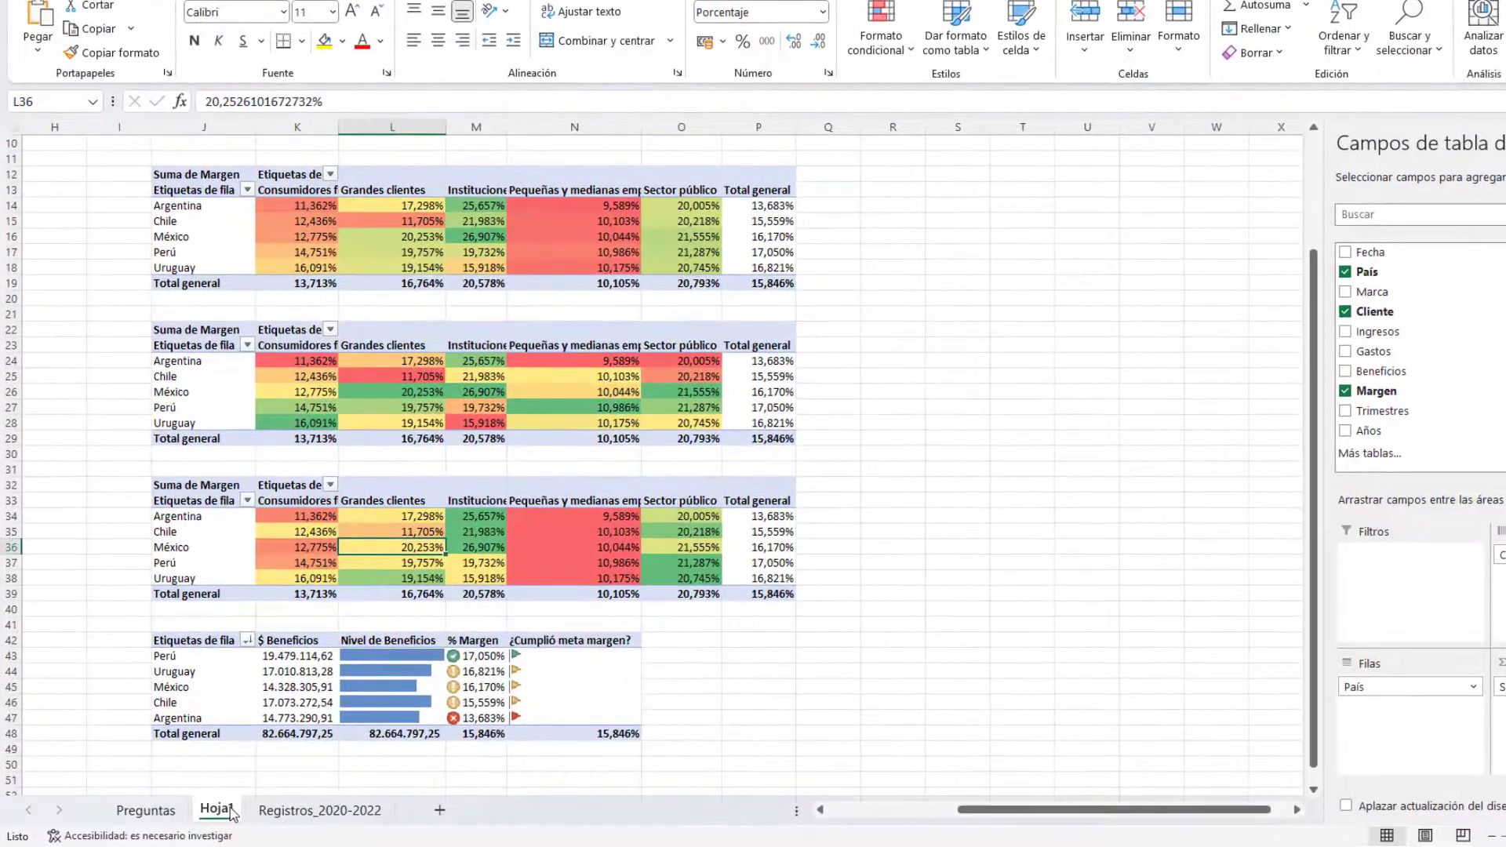
double_click(222, 812)
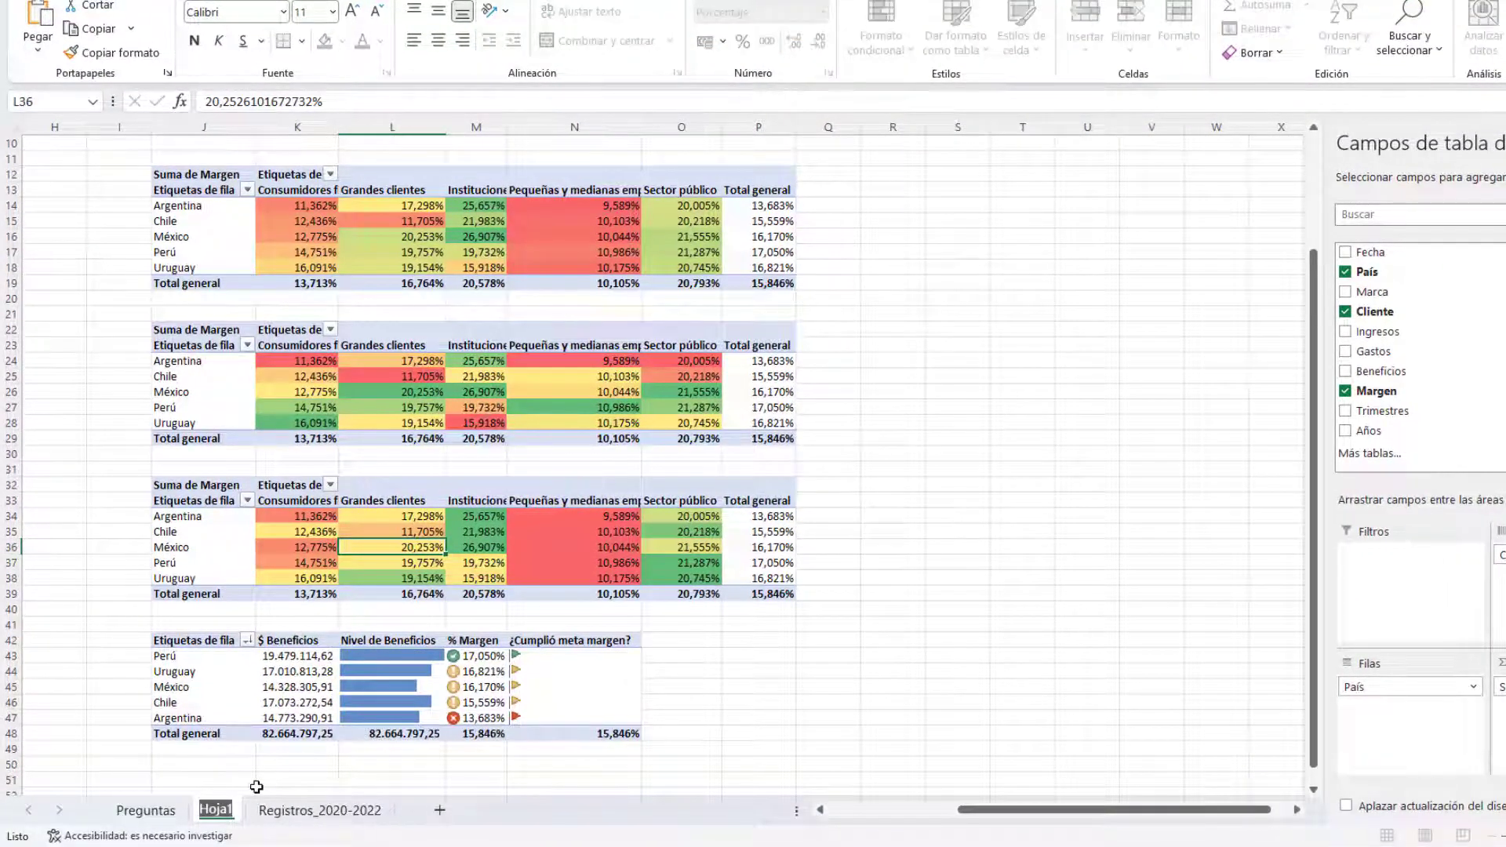
type("Tablas")
key("Return")
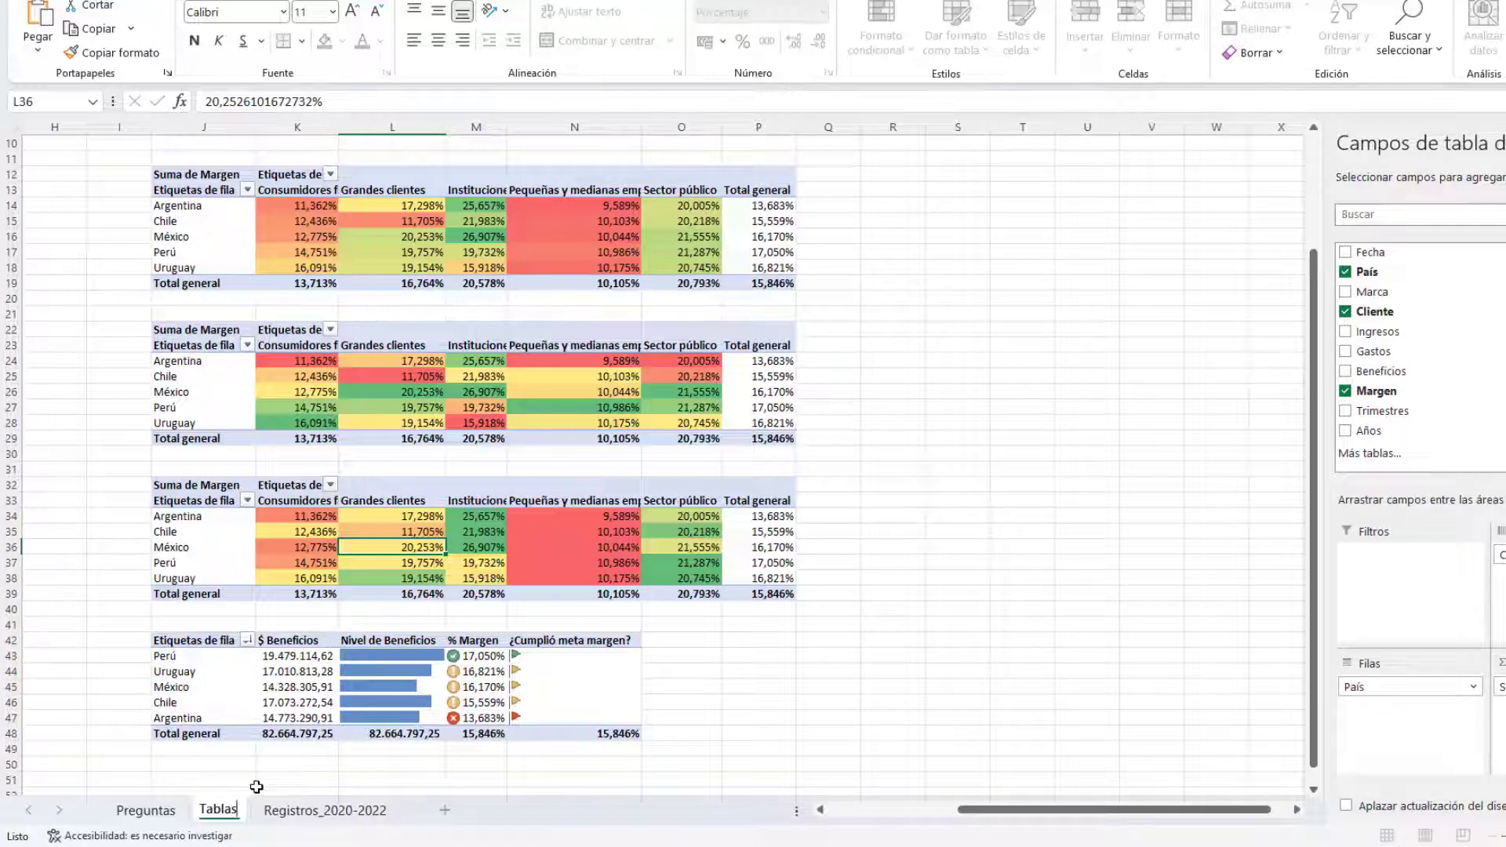
type("Dinámicas")
Step: Move the uppermost Suma de Margen pivot table, starting at cell J12, to a new worksheet
left_click(297, 220)
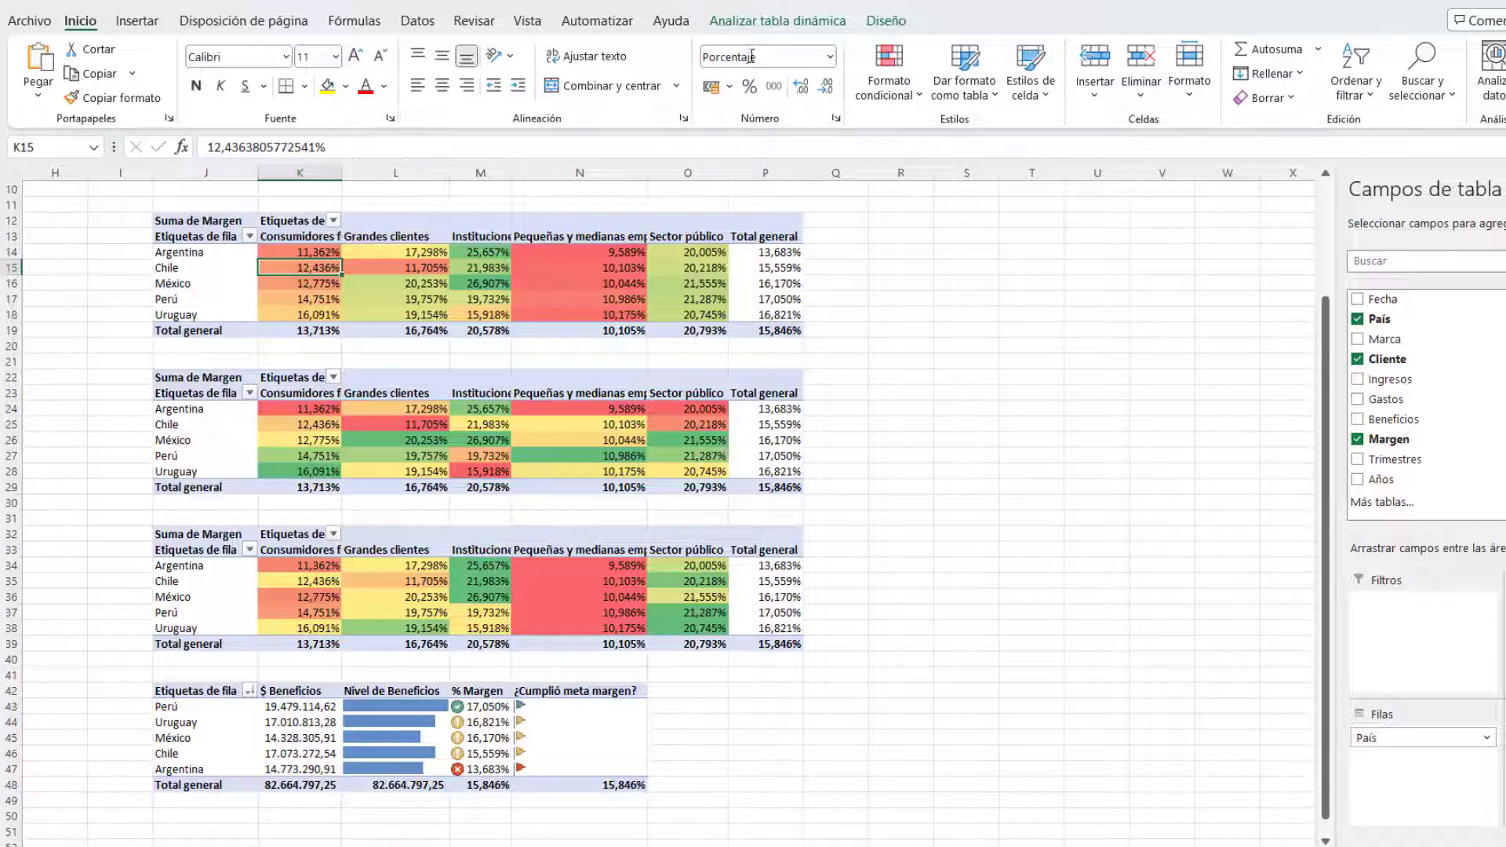
left_click(777, 24)
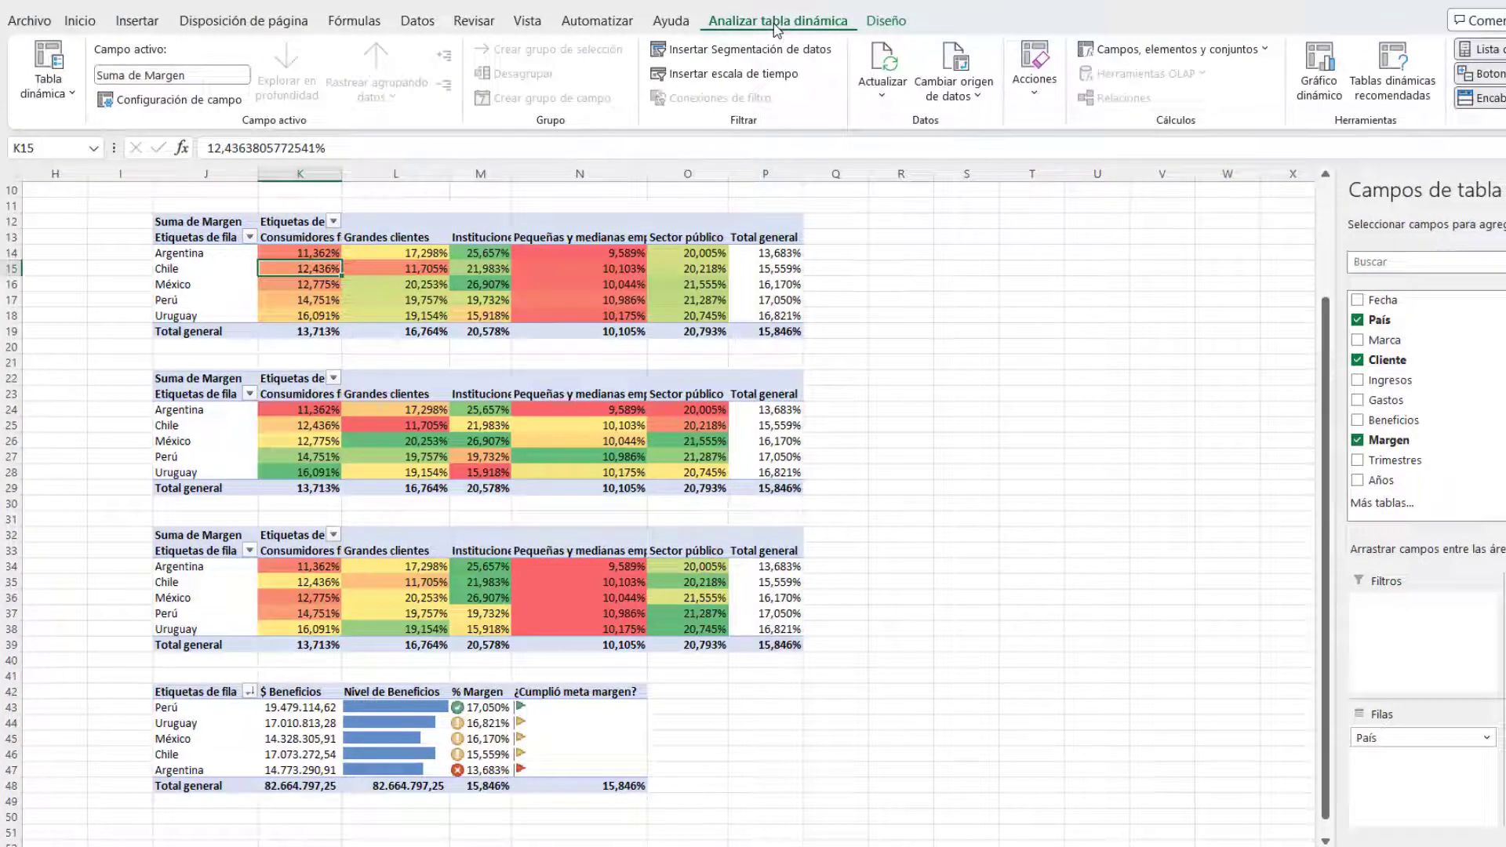
left_click(1035, 75)
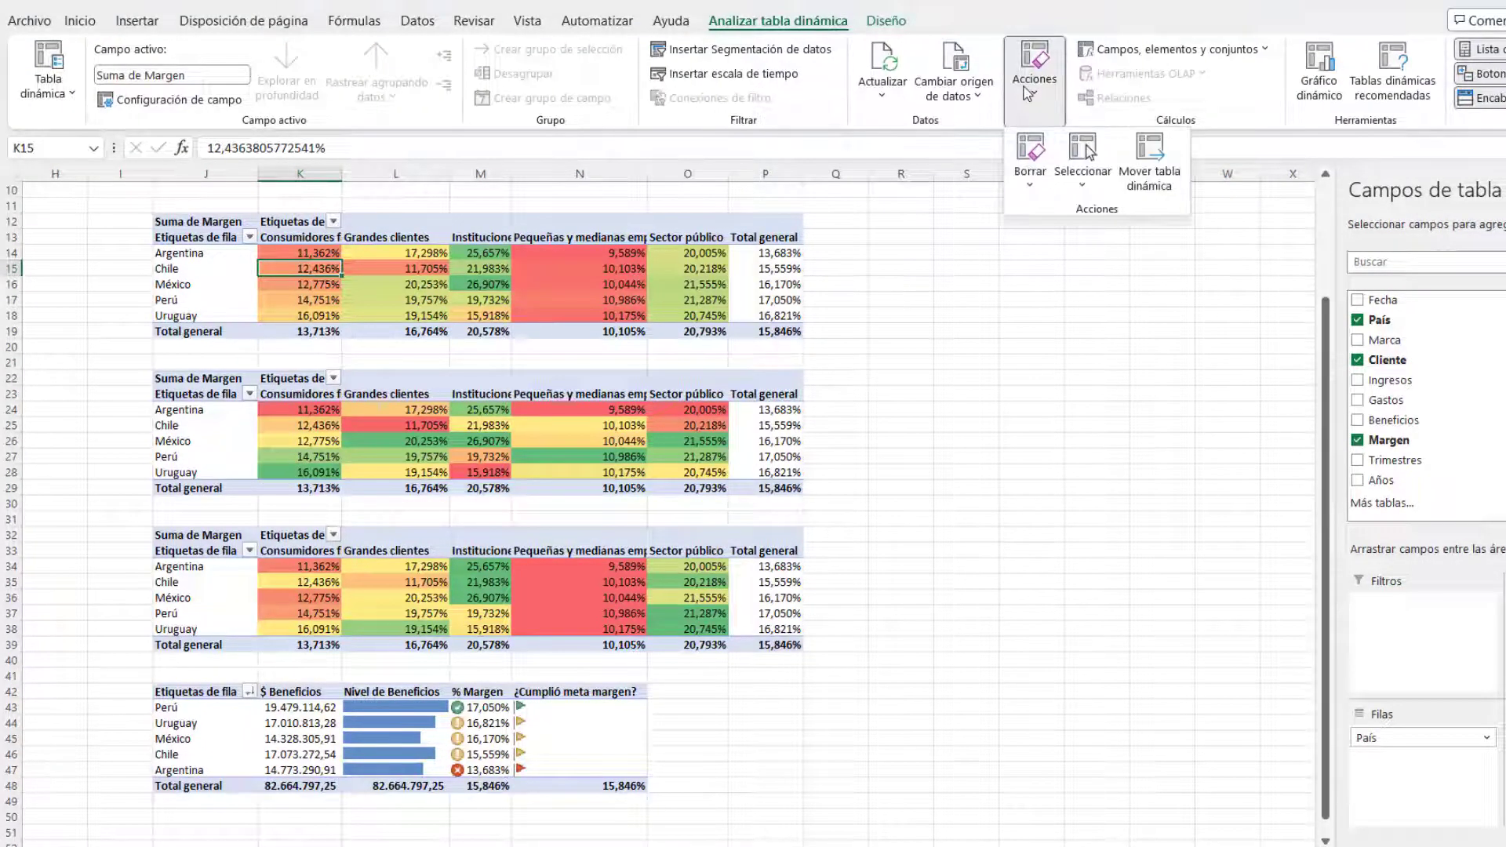
left_click(1150, 178)
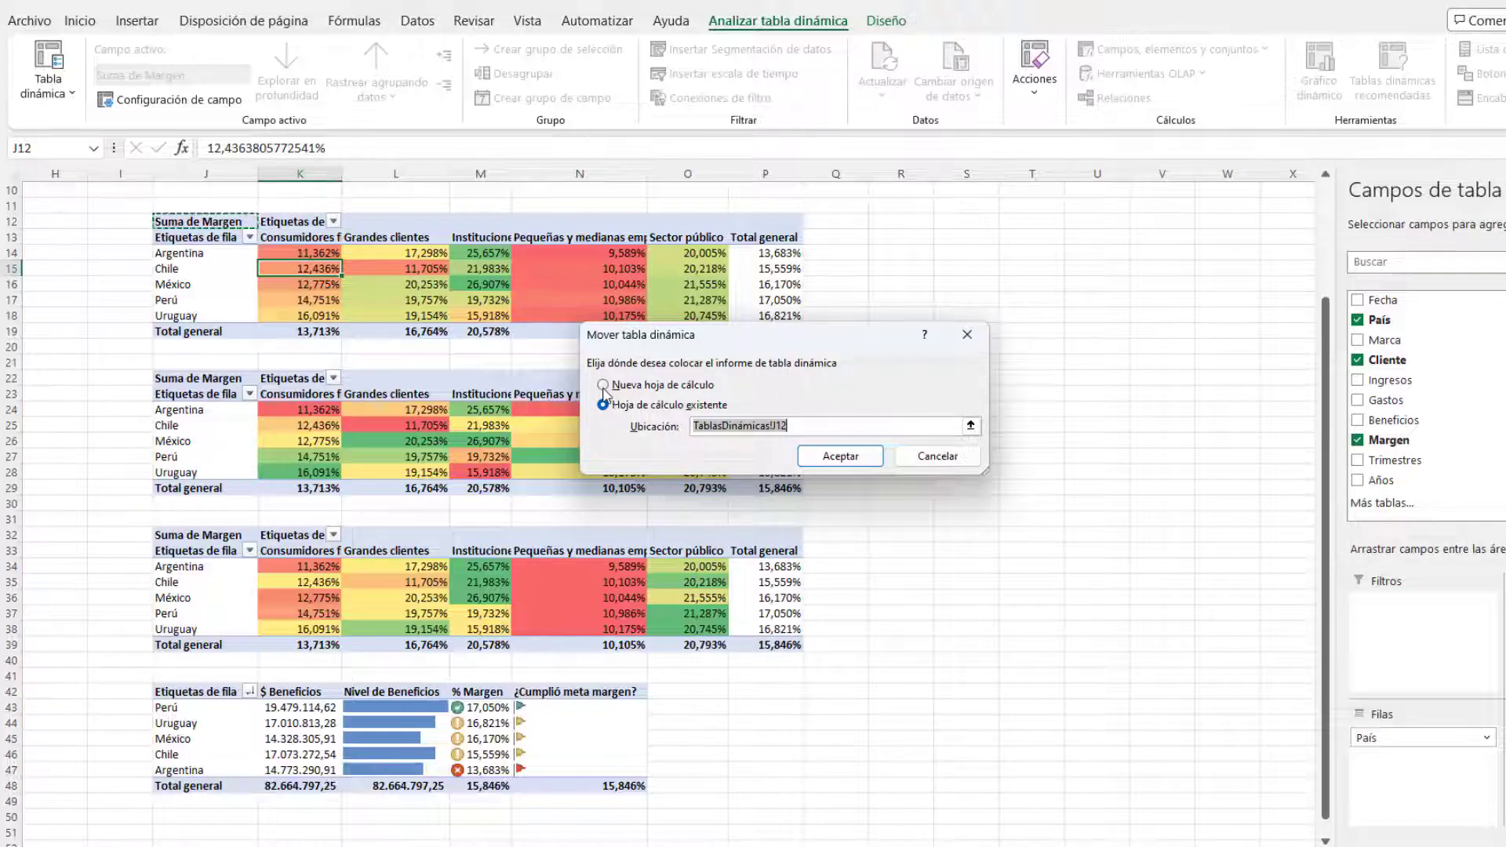
left_click(604, 385)
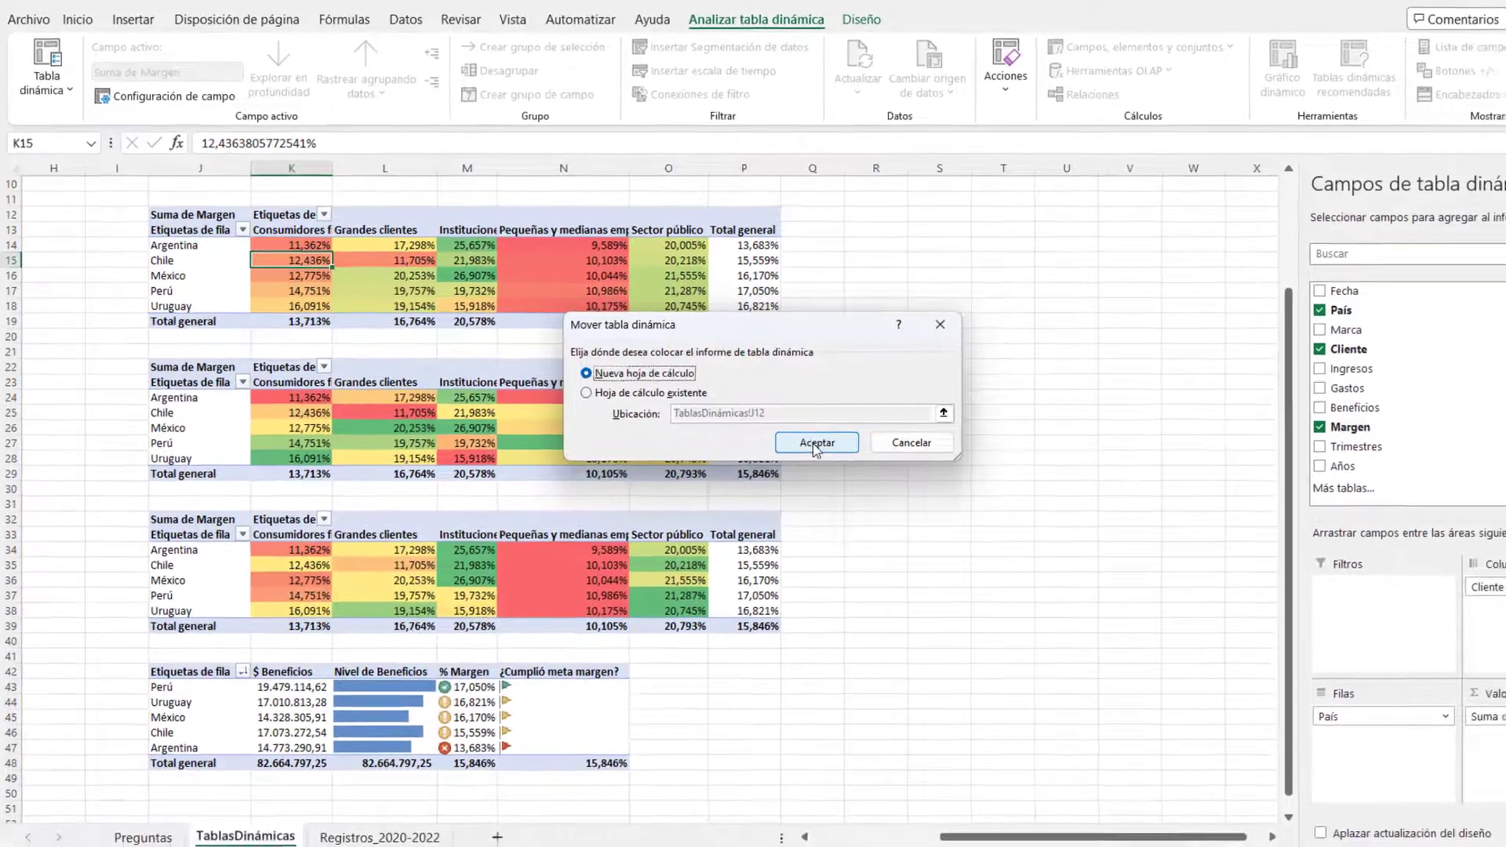
left_click(831, 452)
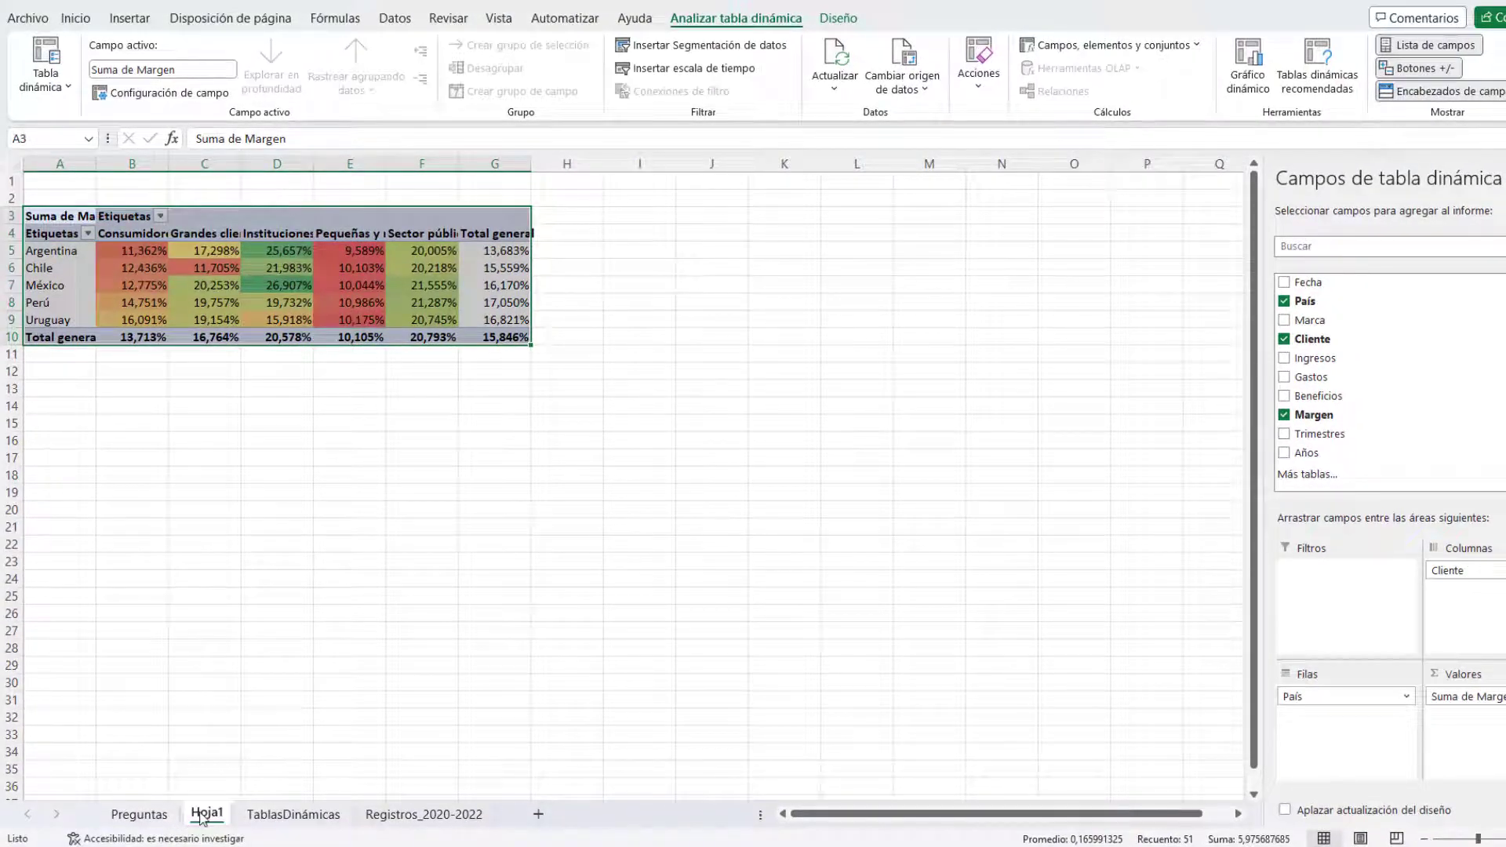
Step: Rename the new sheet containing the moved pivot table as Gráficos
double_click(206, 813)
type("Gráficos")
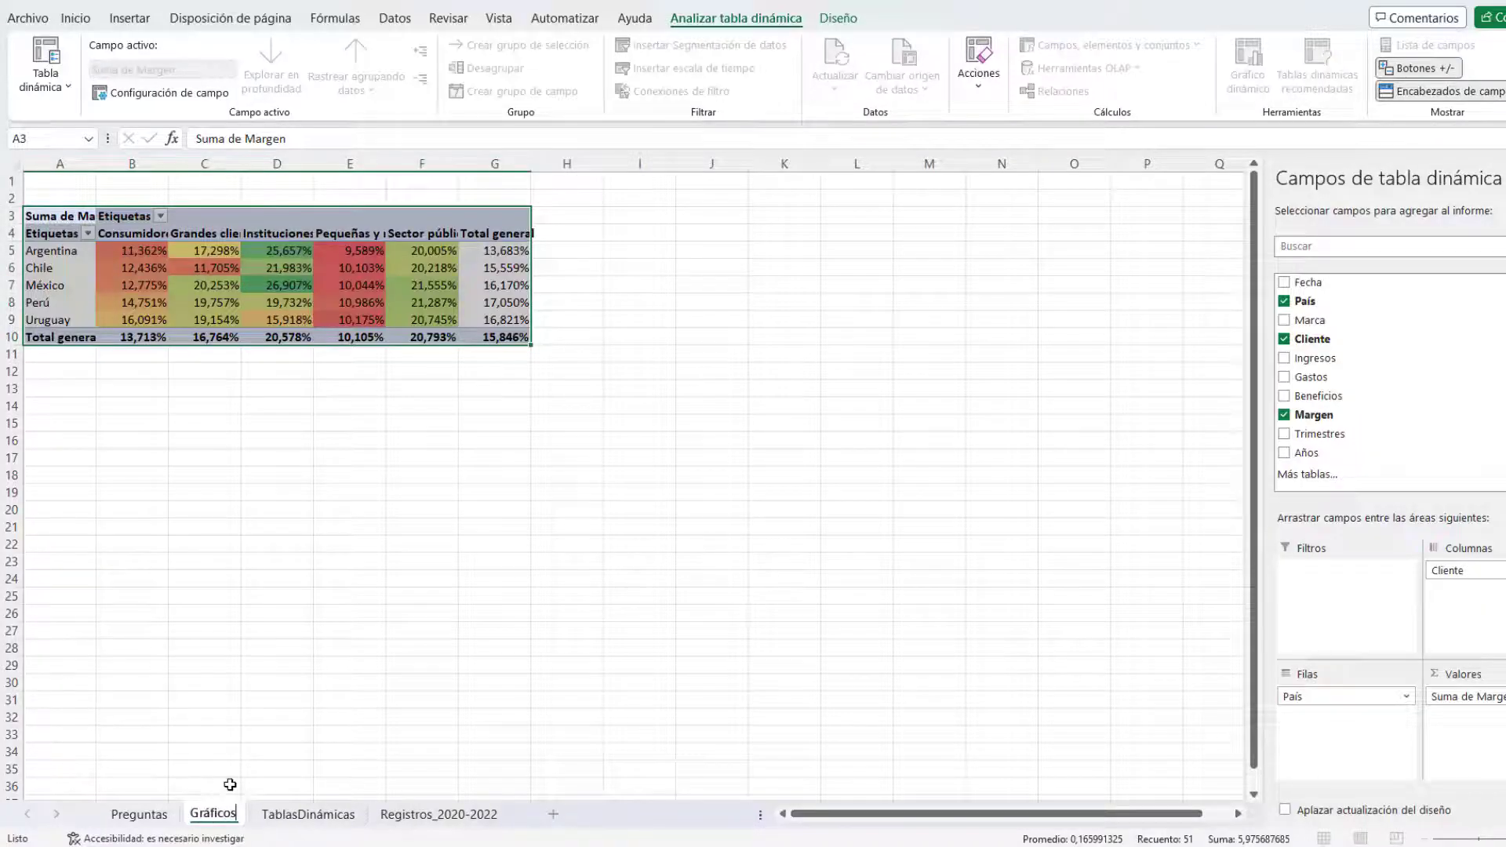
left_click(230, 785)
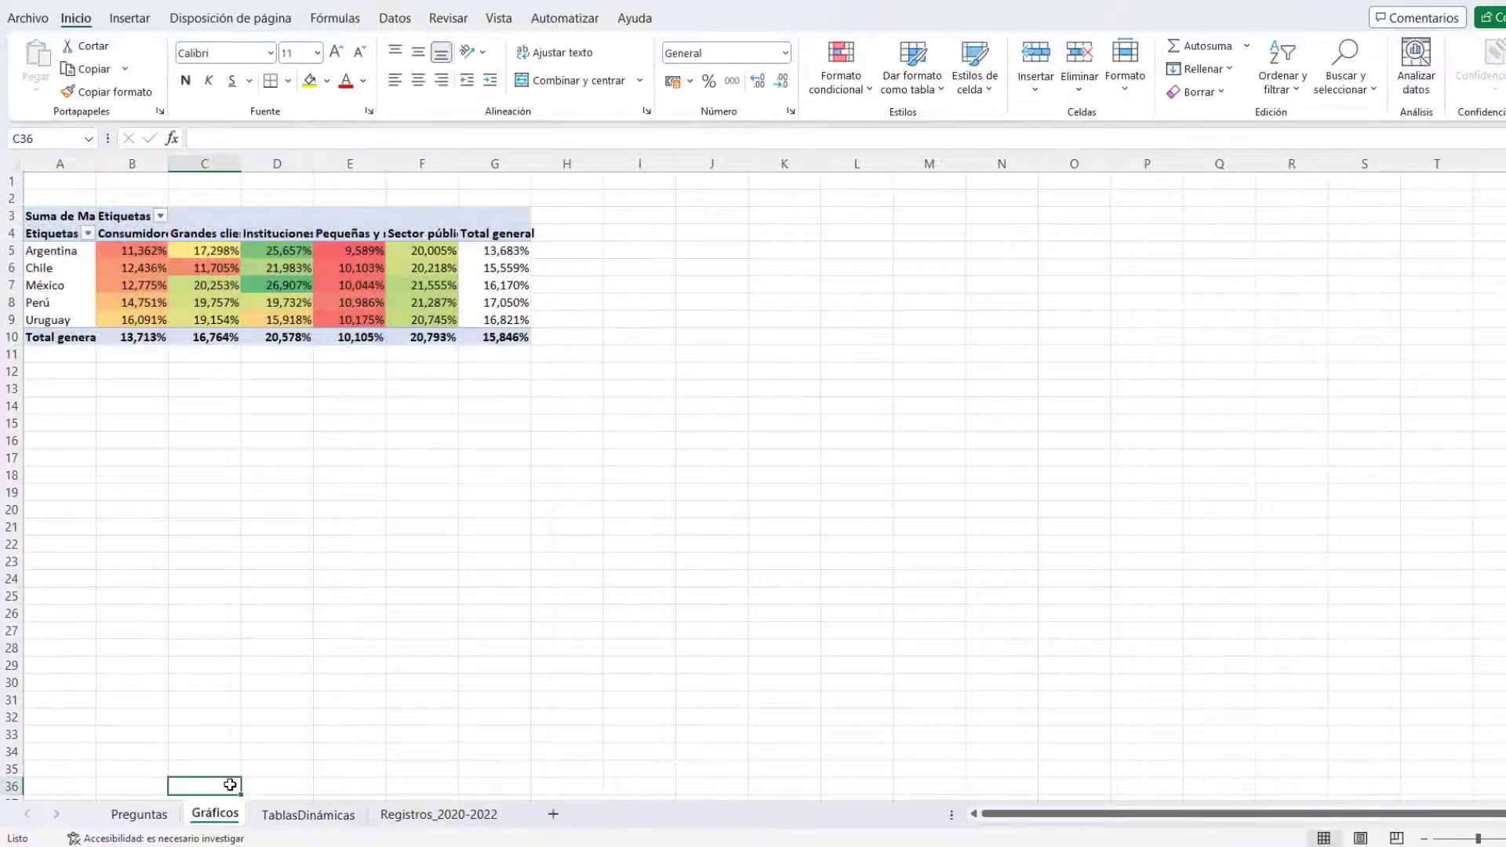
Step: Clear the conditional formatting rules from the pivot table's values in B5:G9
left_click_drag(128, 249, 471, 320)
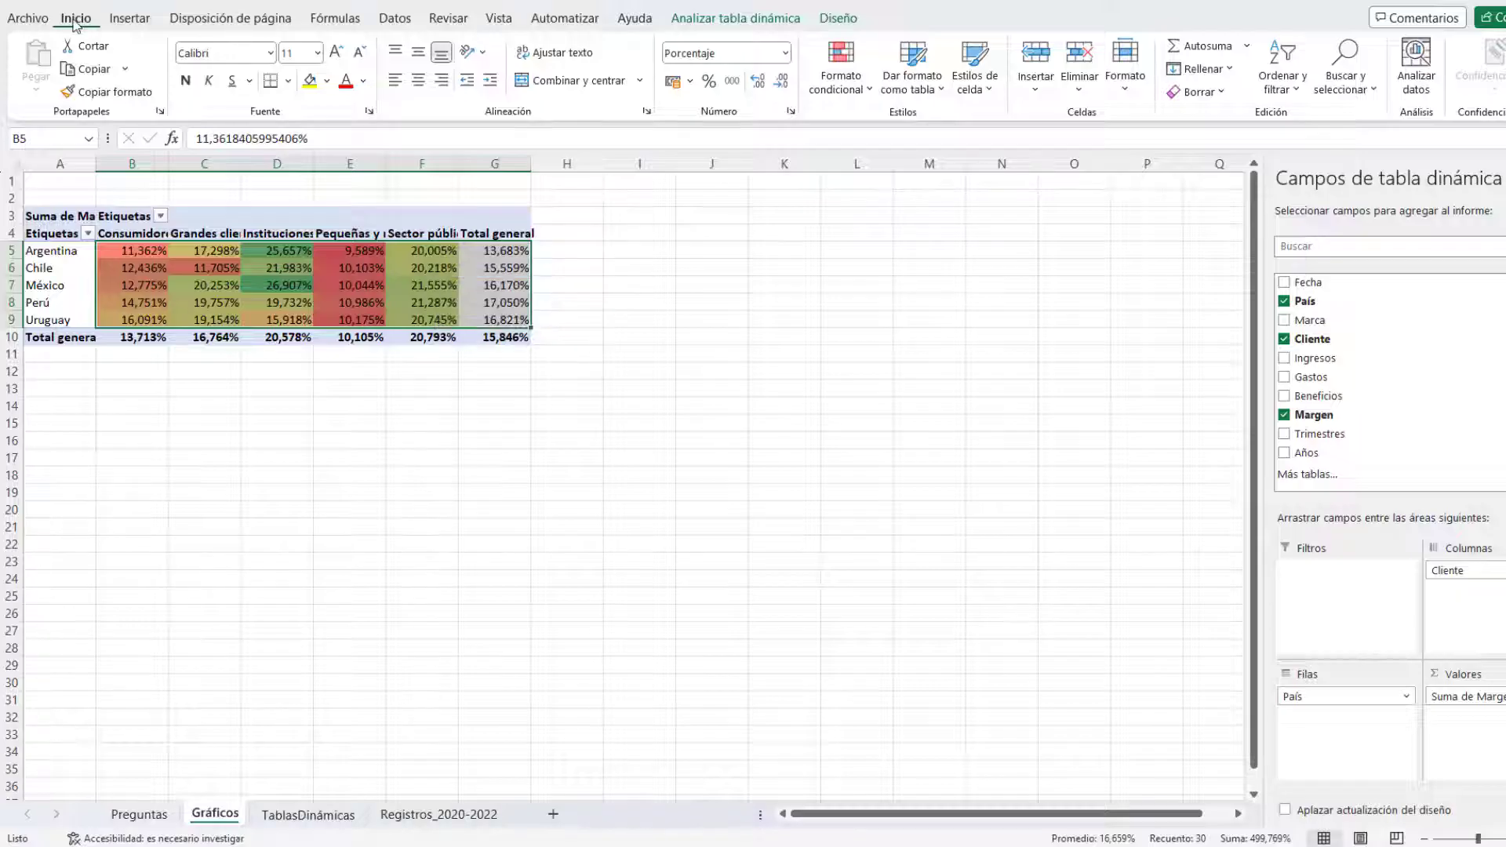
left_click(855, 88)
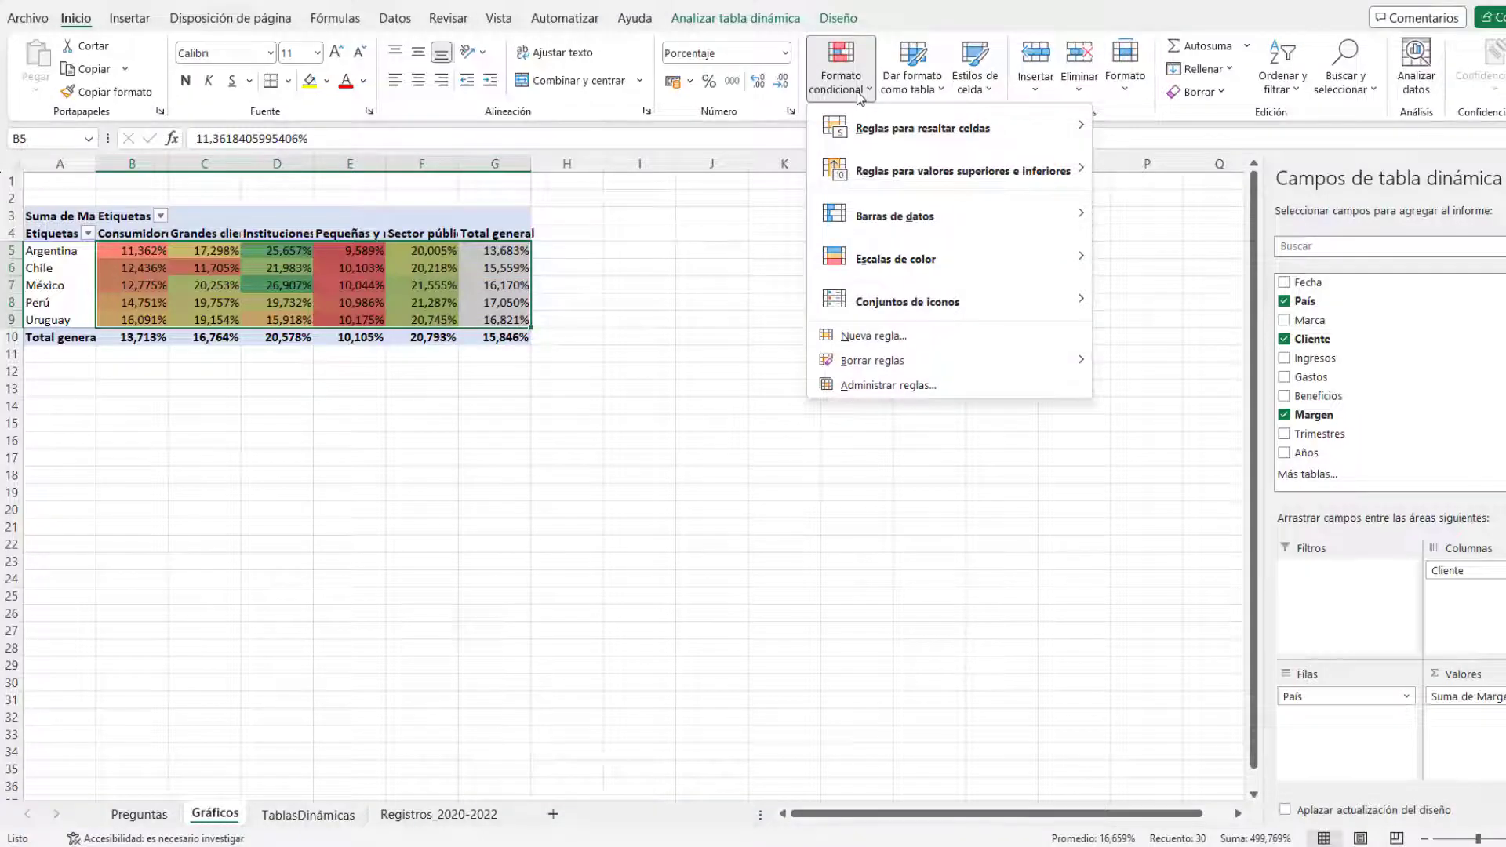
mouse_move(989, 360)
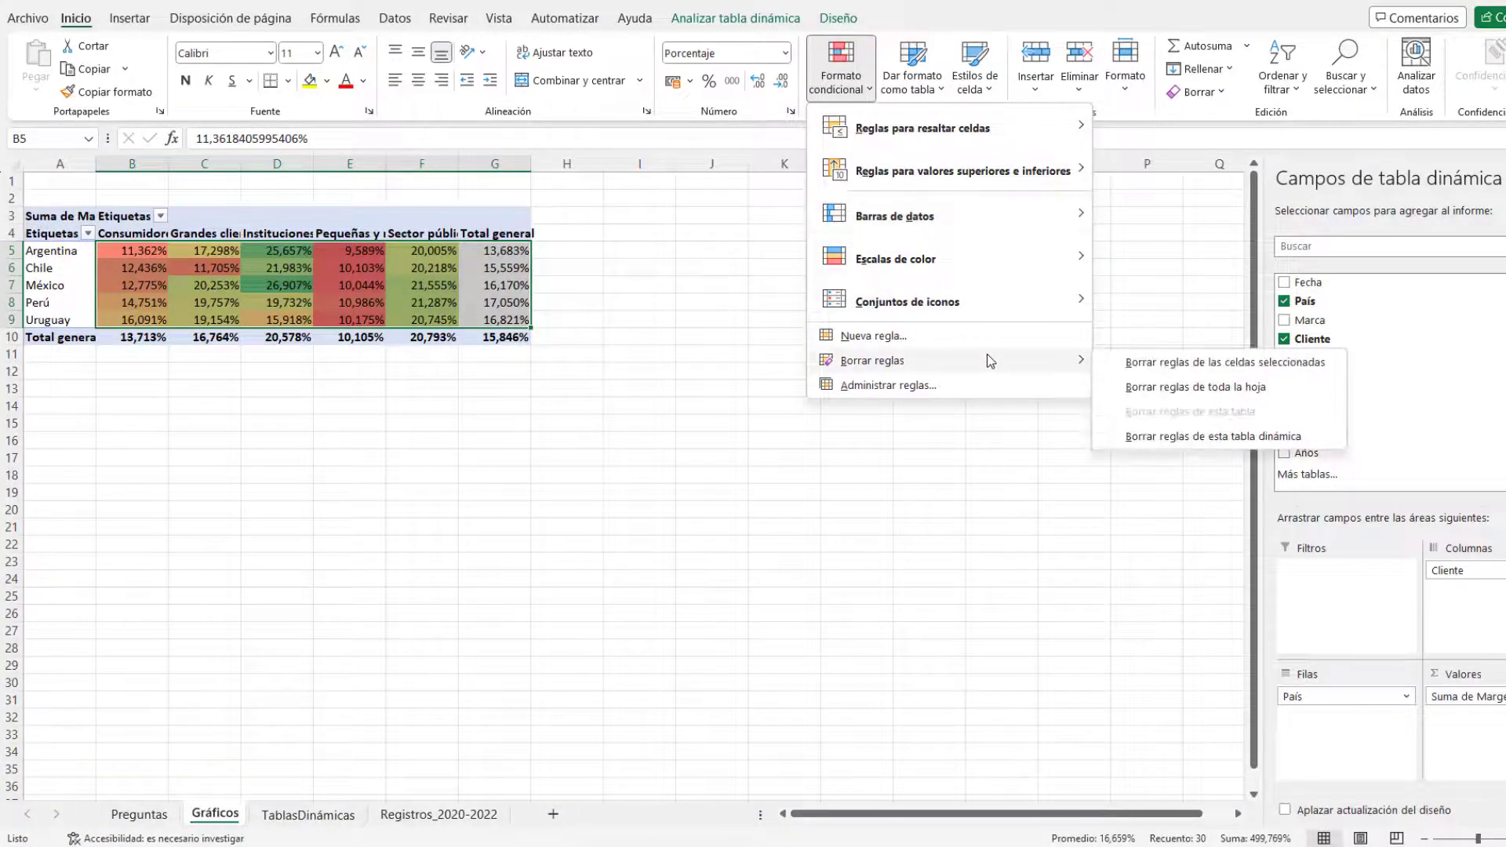
left_click(1151, 363)
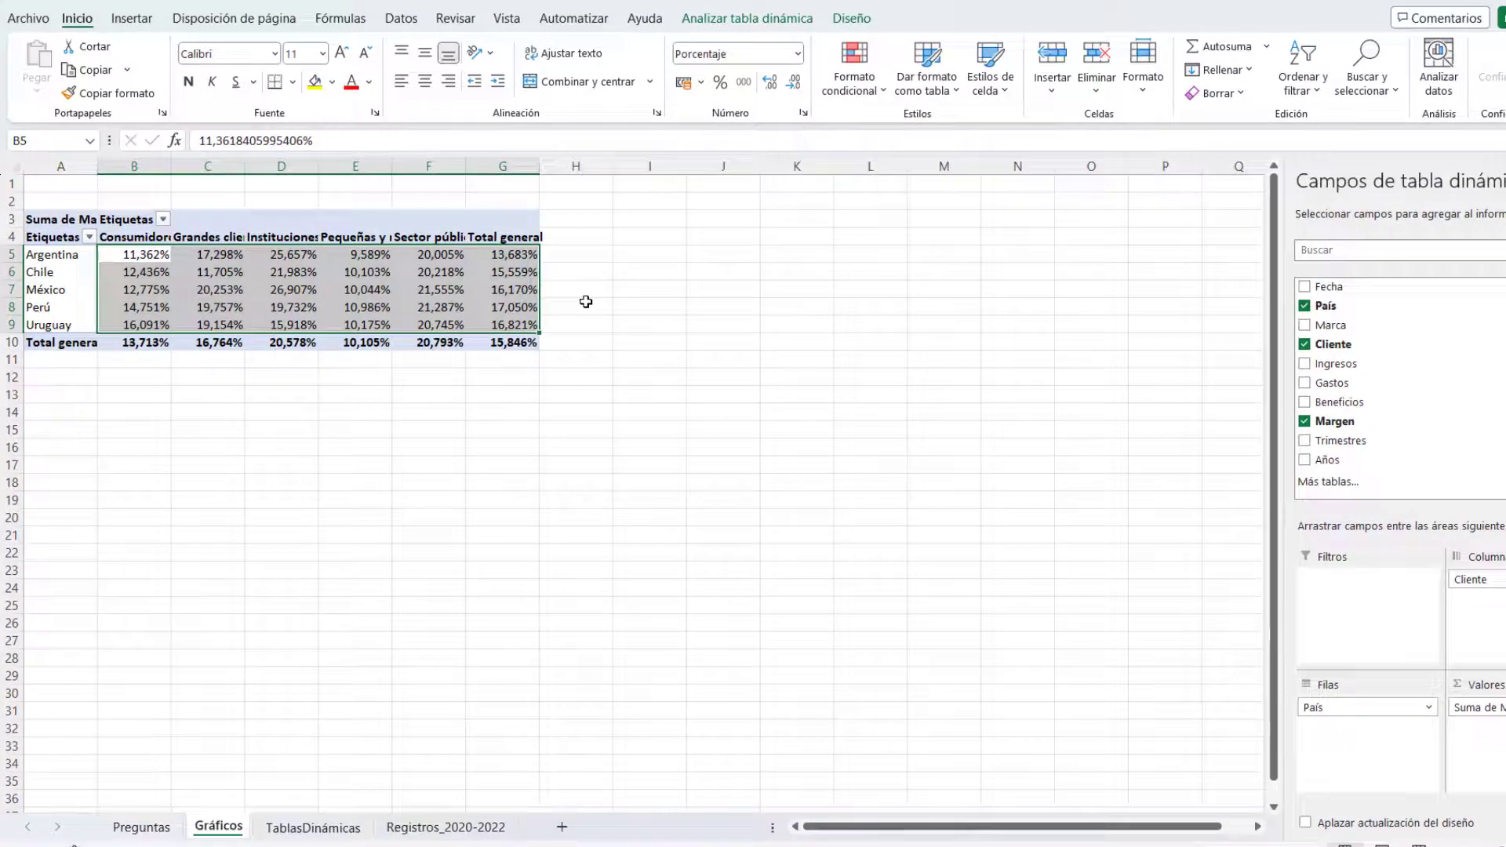
Step: Wrap the text of the pivot table's column headers in B4:G4 and center them horizontally and vertically
left_click(513, 229)
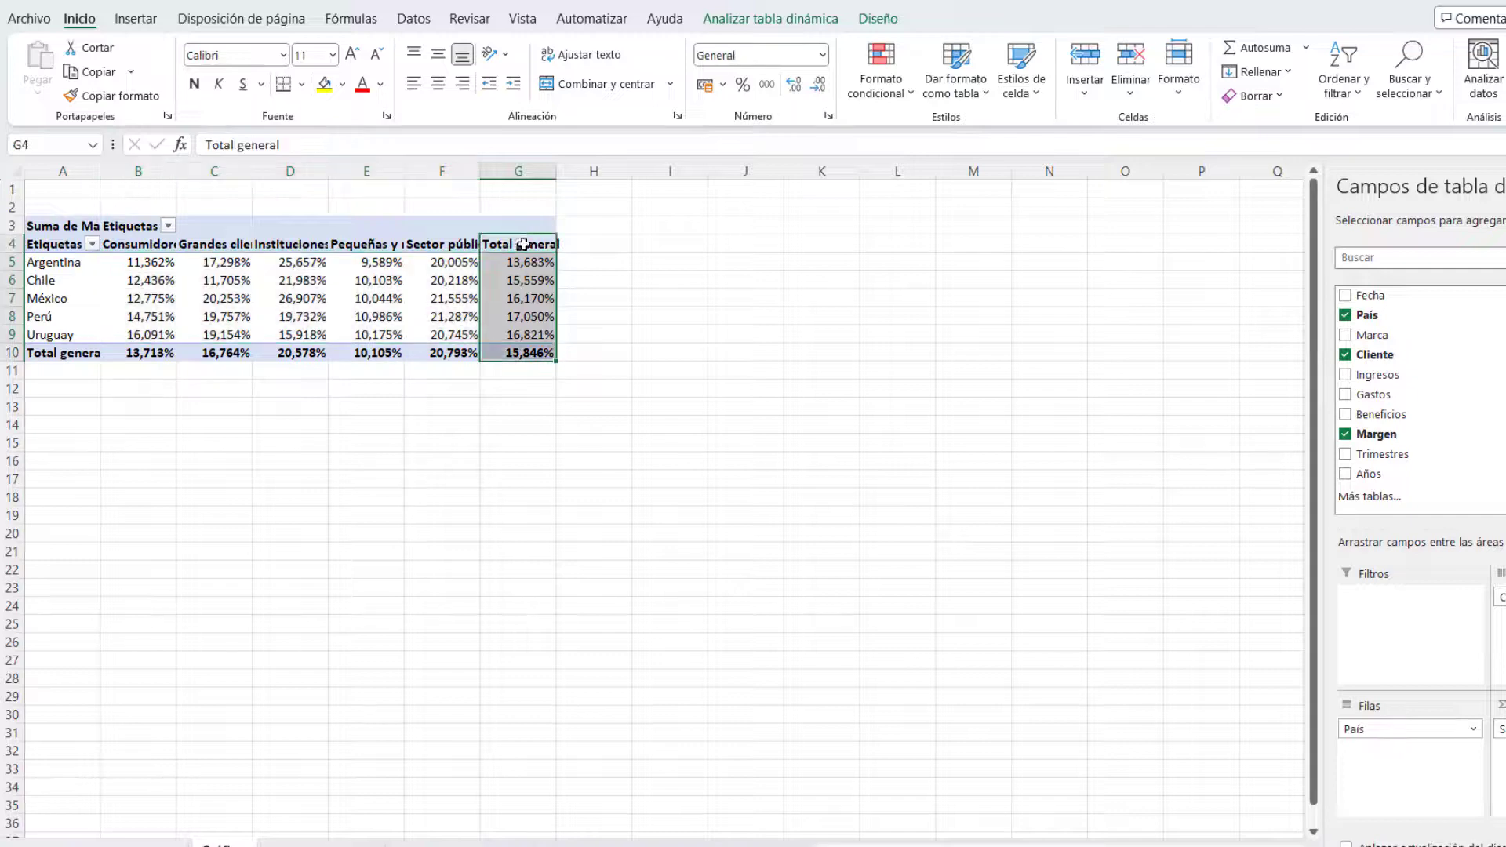
left_click(525, 243)
left_click_drag(530, 244, 149, 242)
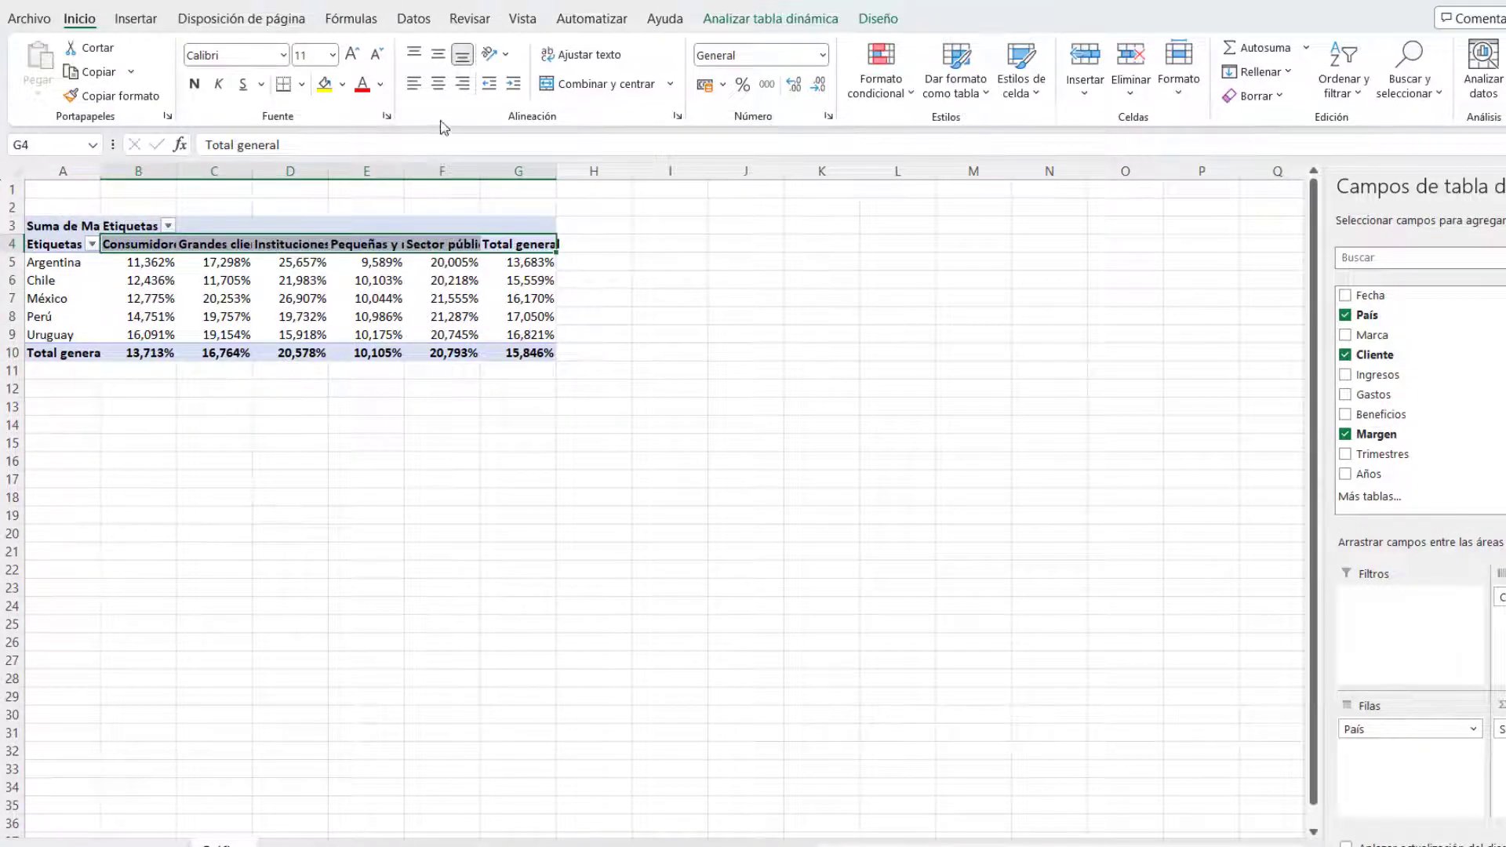
left_click(585, 55)
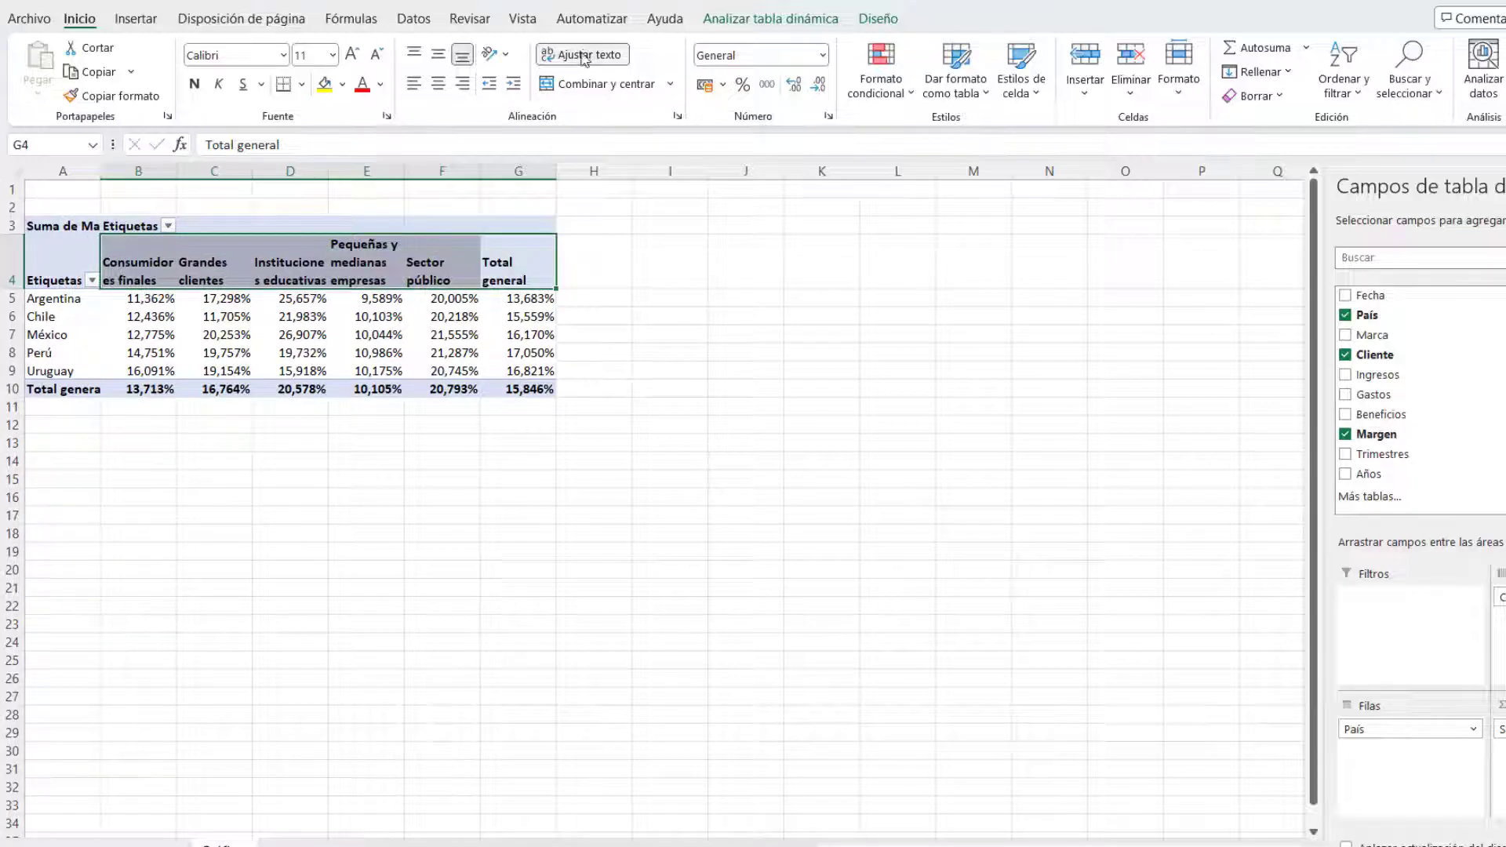
left_click(447, 86)
left_click(440, 55)
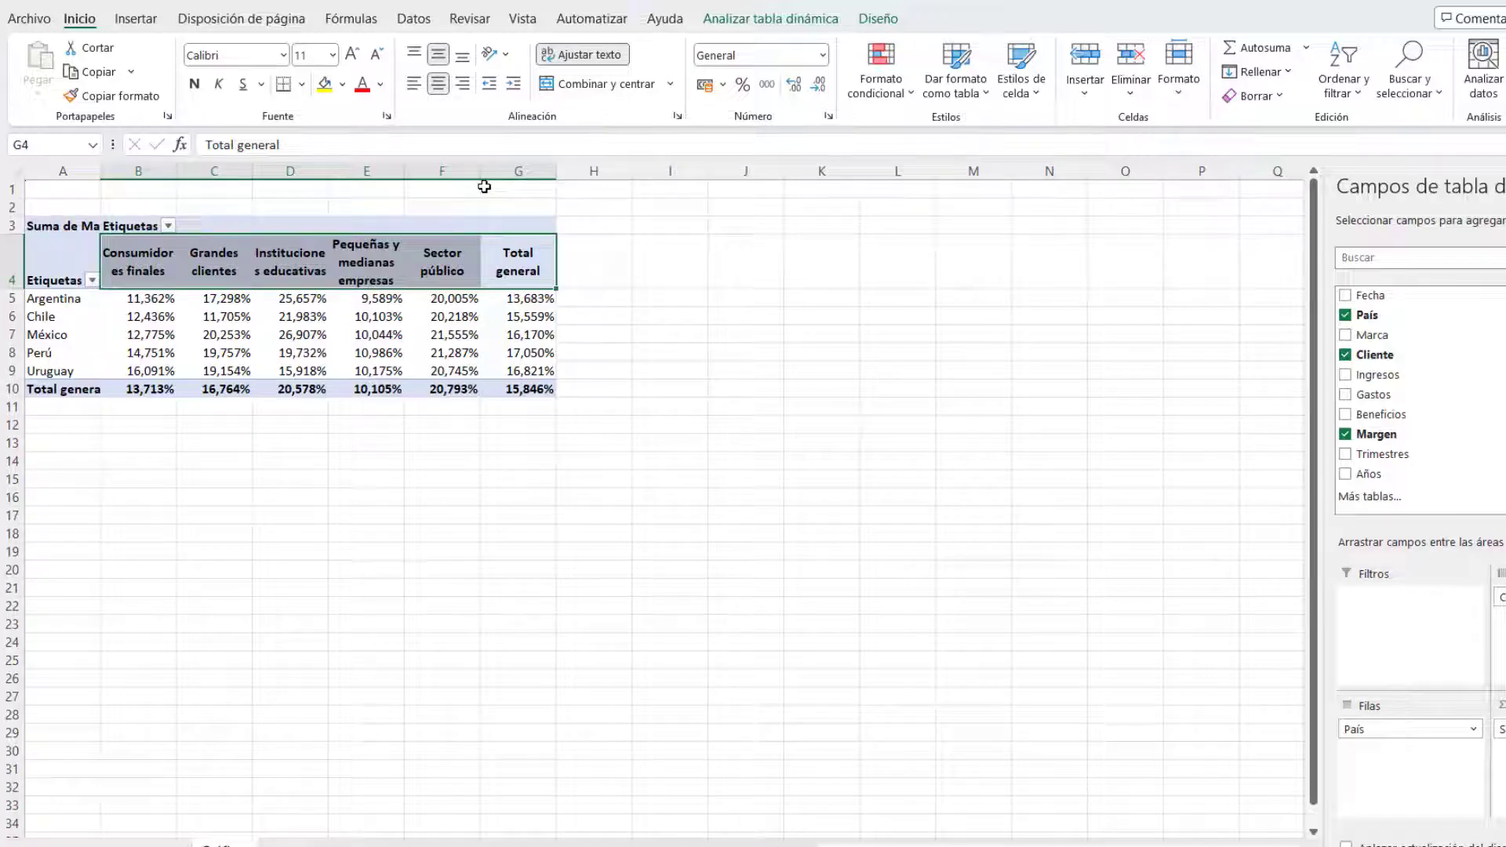
Step: Set the width of columns B to G to 15
left_click(1169, 88)
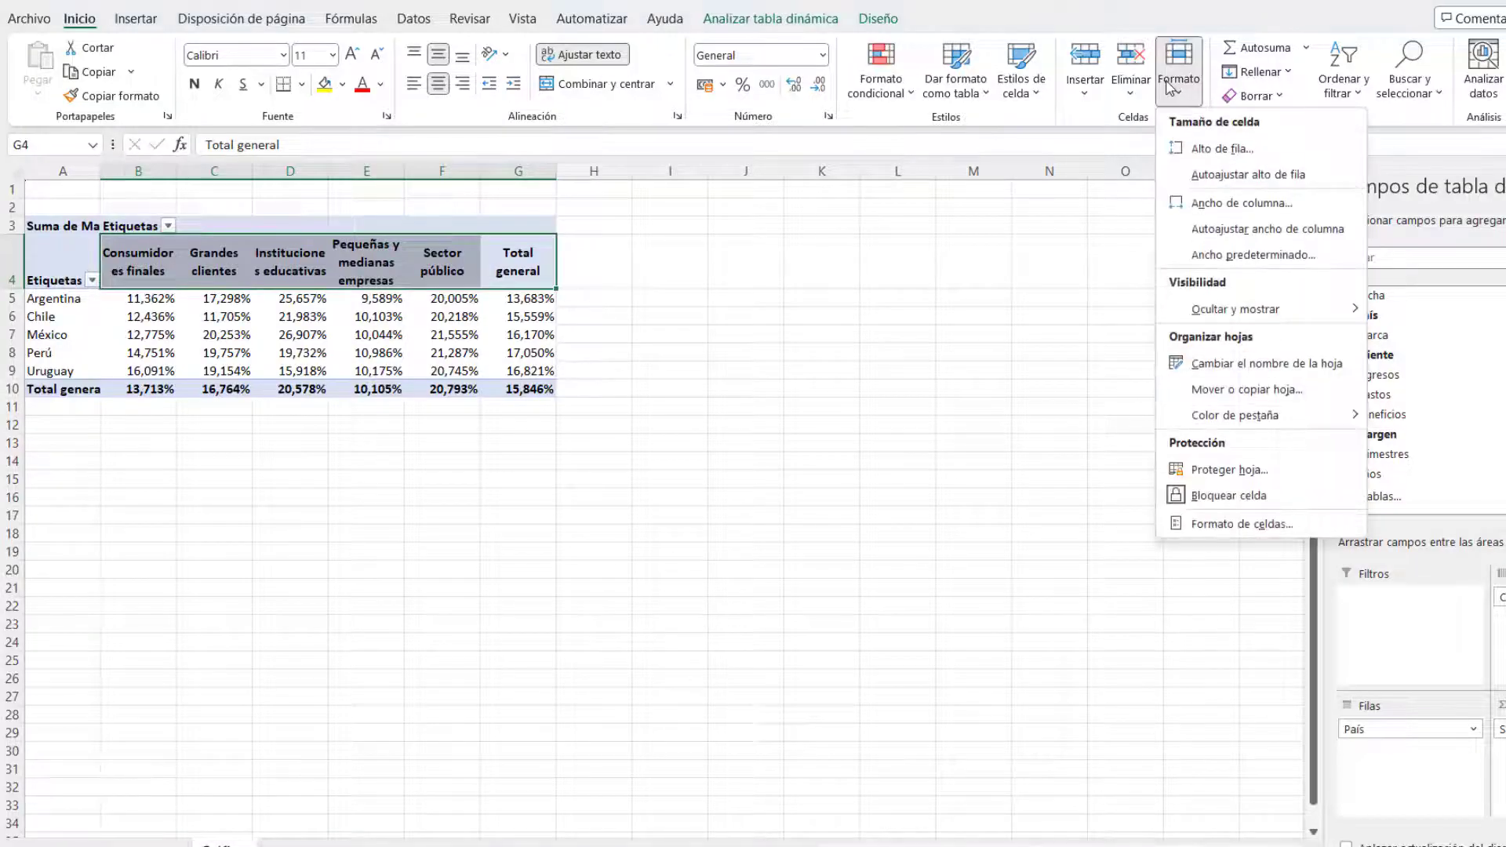
left_click(1242, 203)
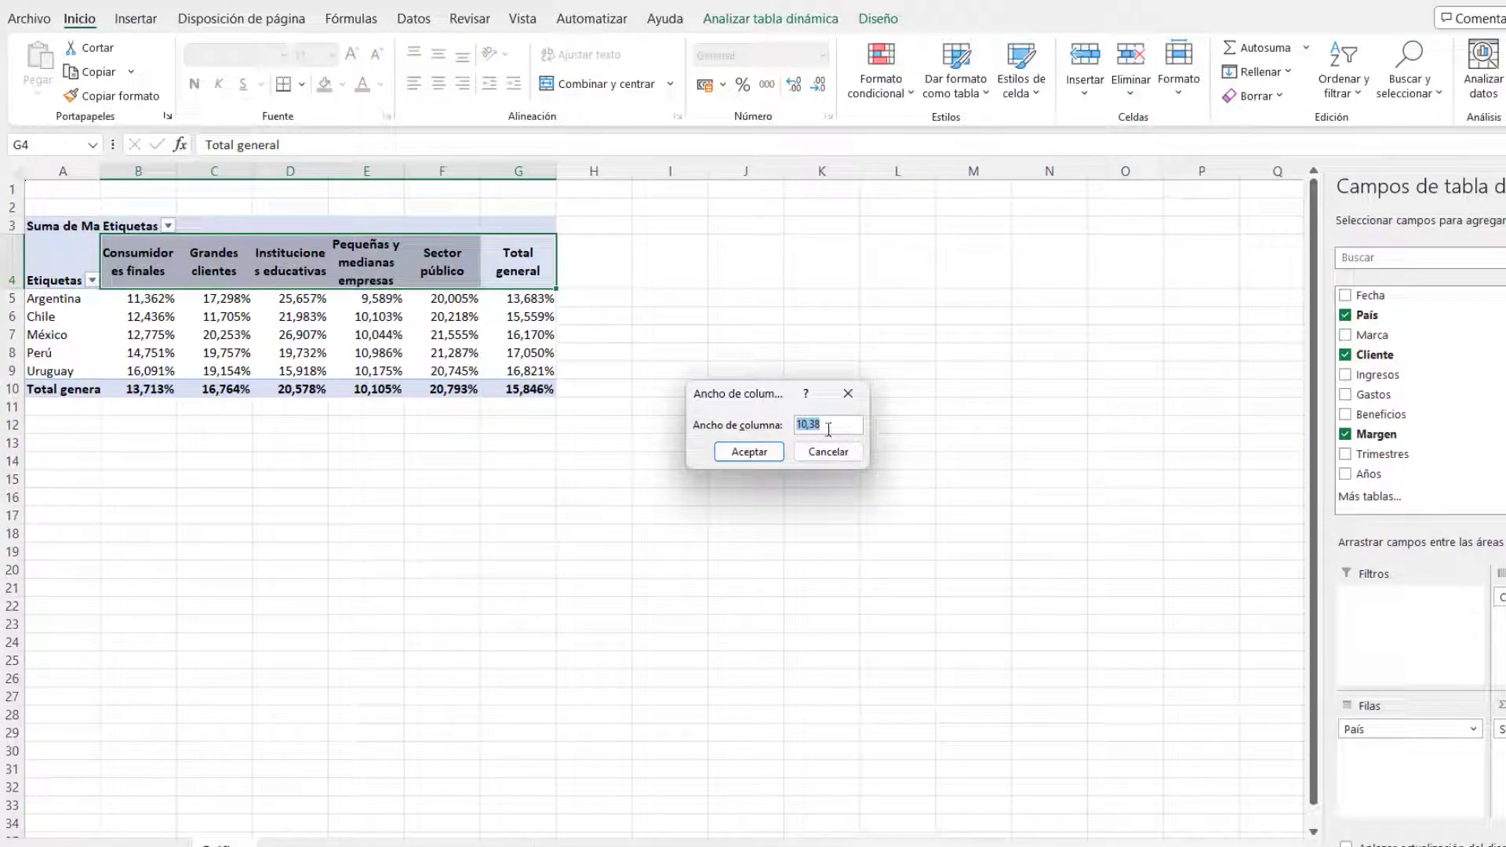
type("15")
key("Return")
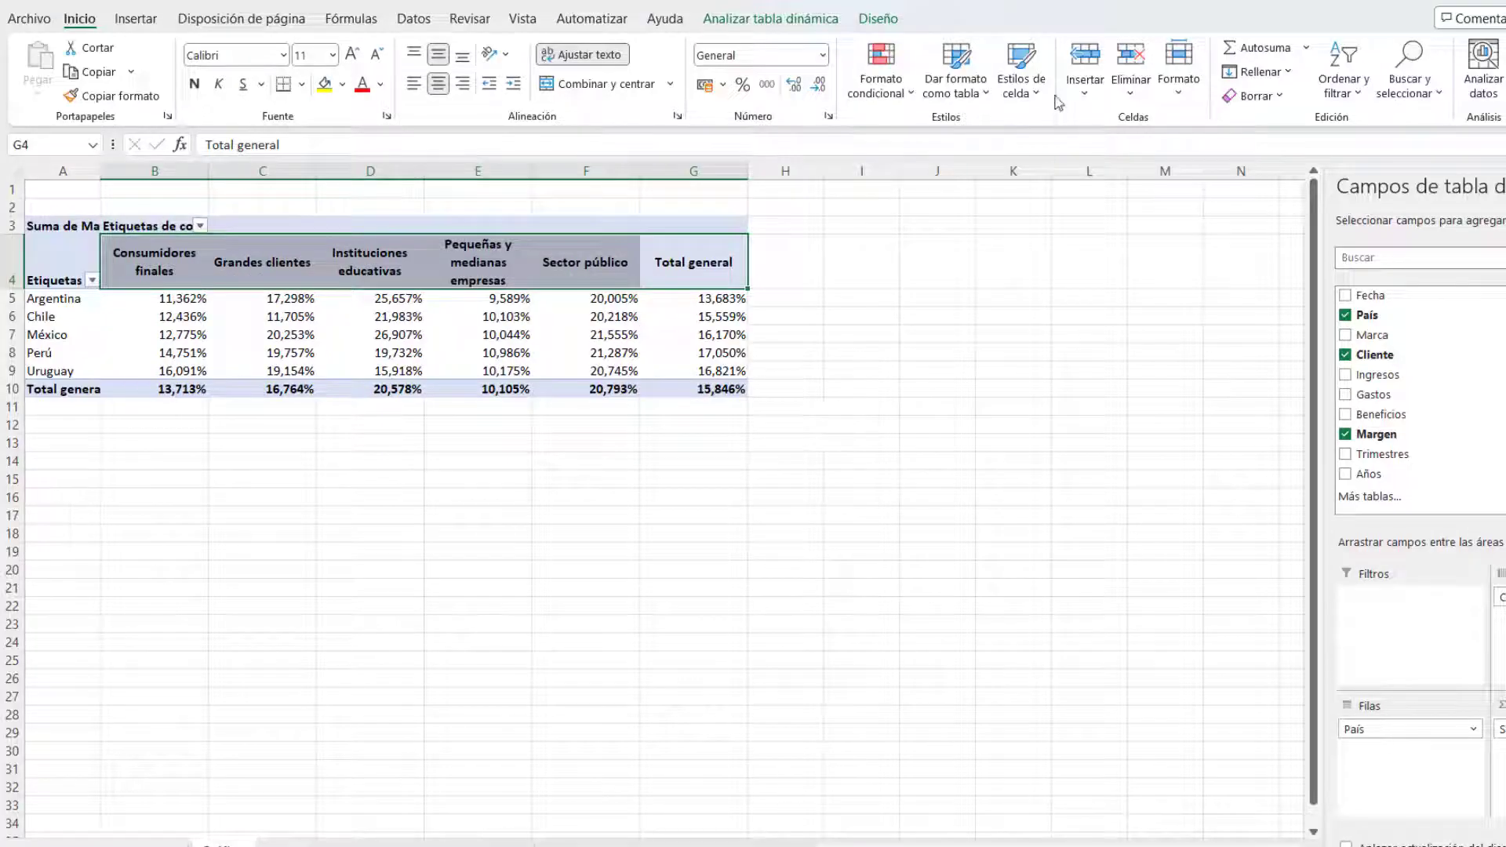
Step: Set the width of columns B to G to 20 and autofit the height of header row 4
left_click(1179, 95)
left_click(1242, 204)
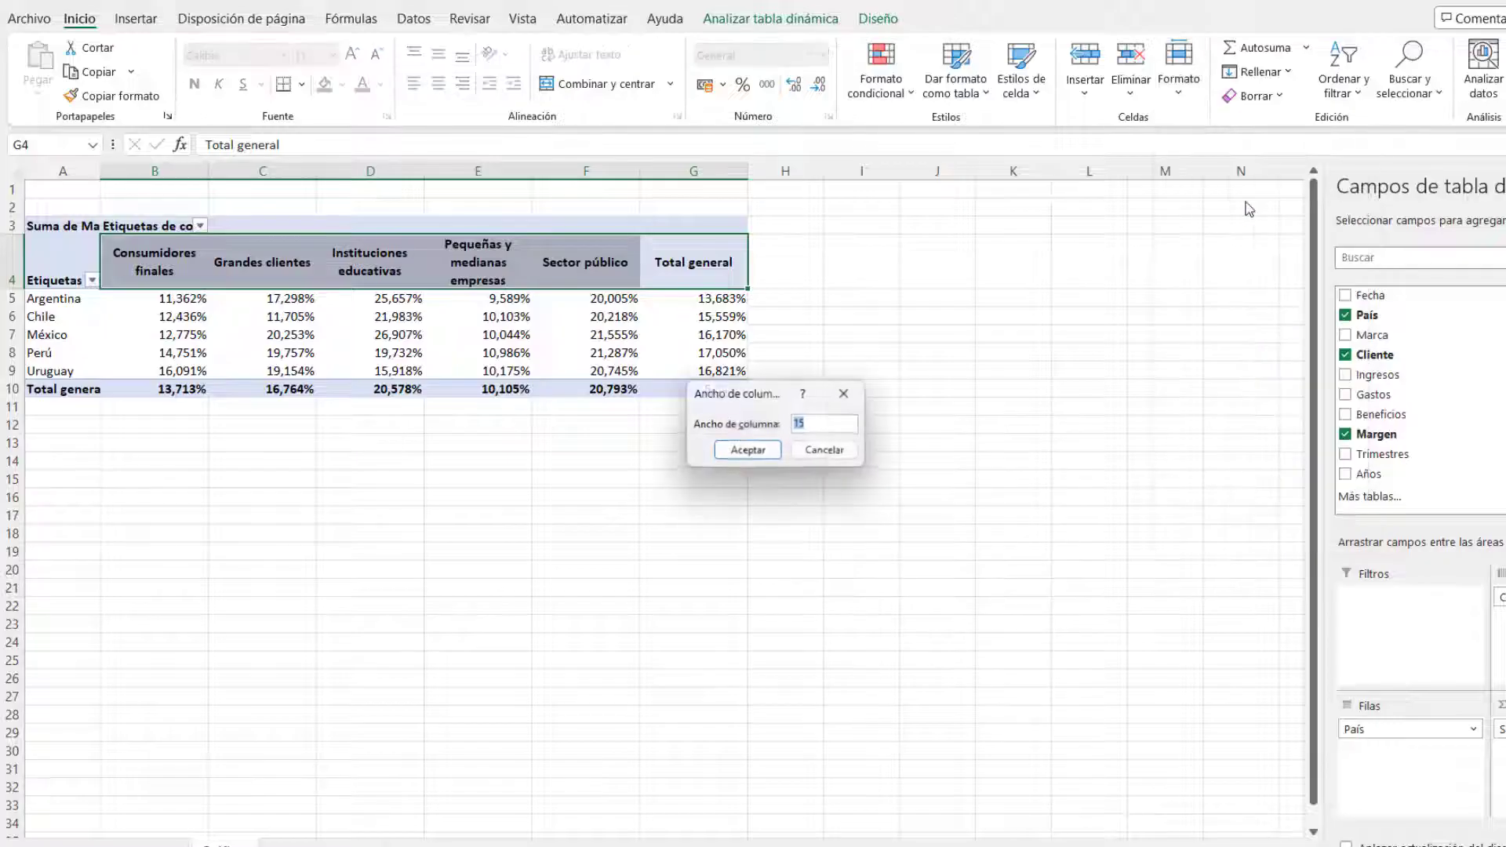
type("20")
key("Return")
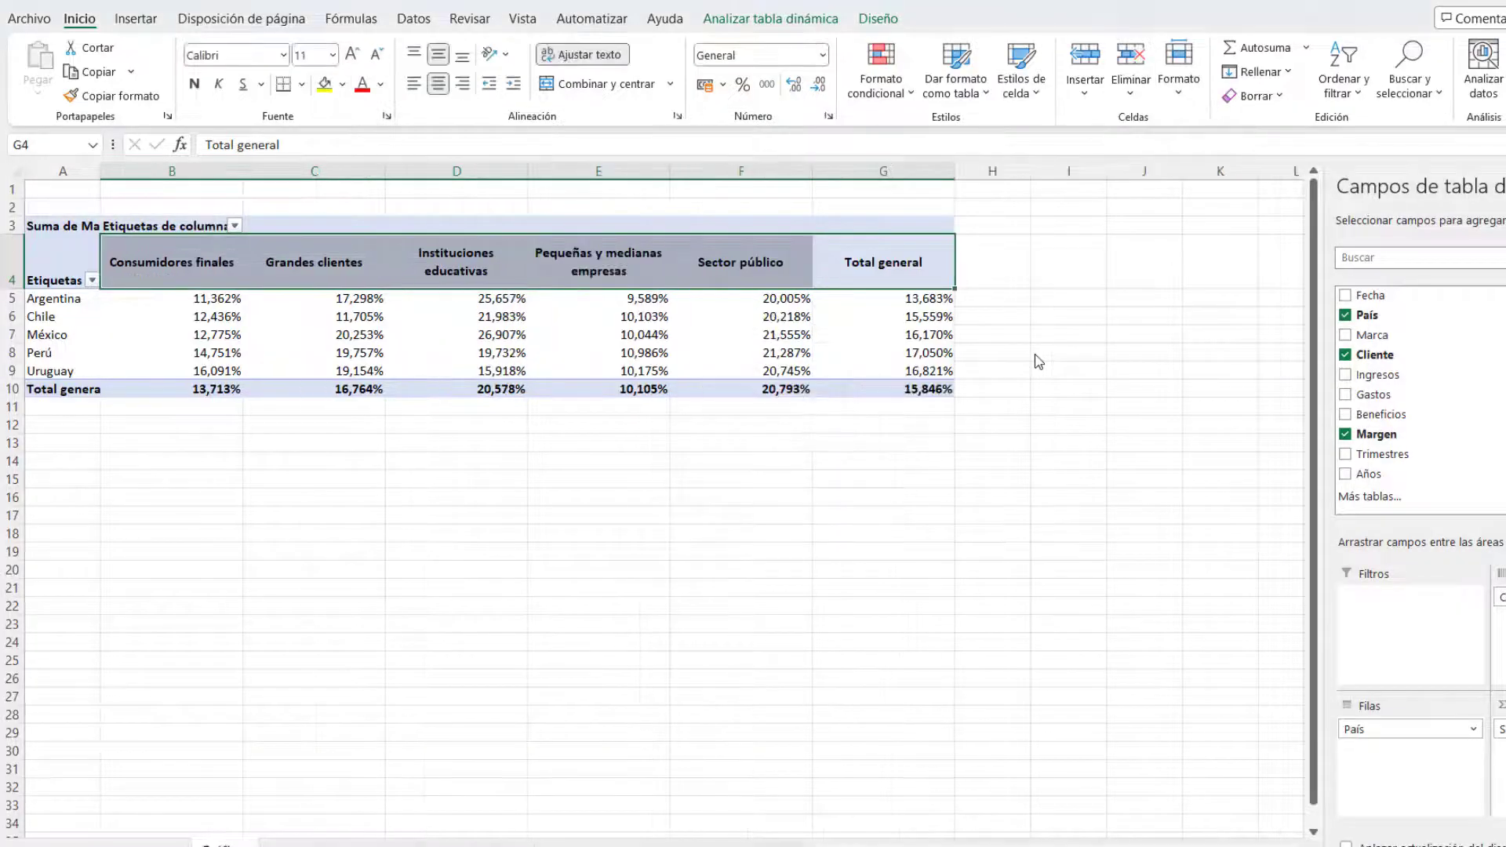
double_click(19, 289)
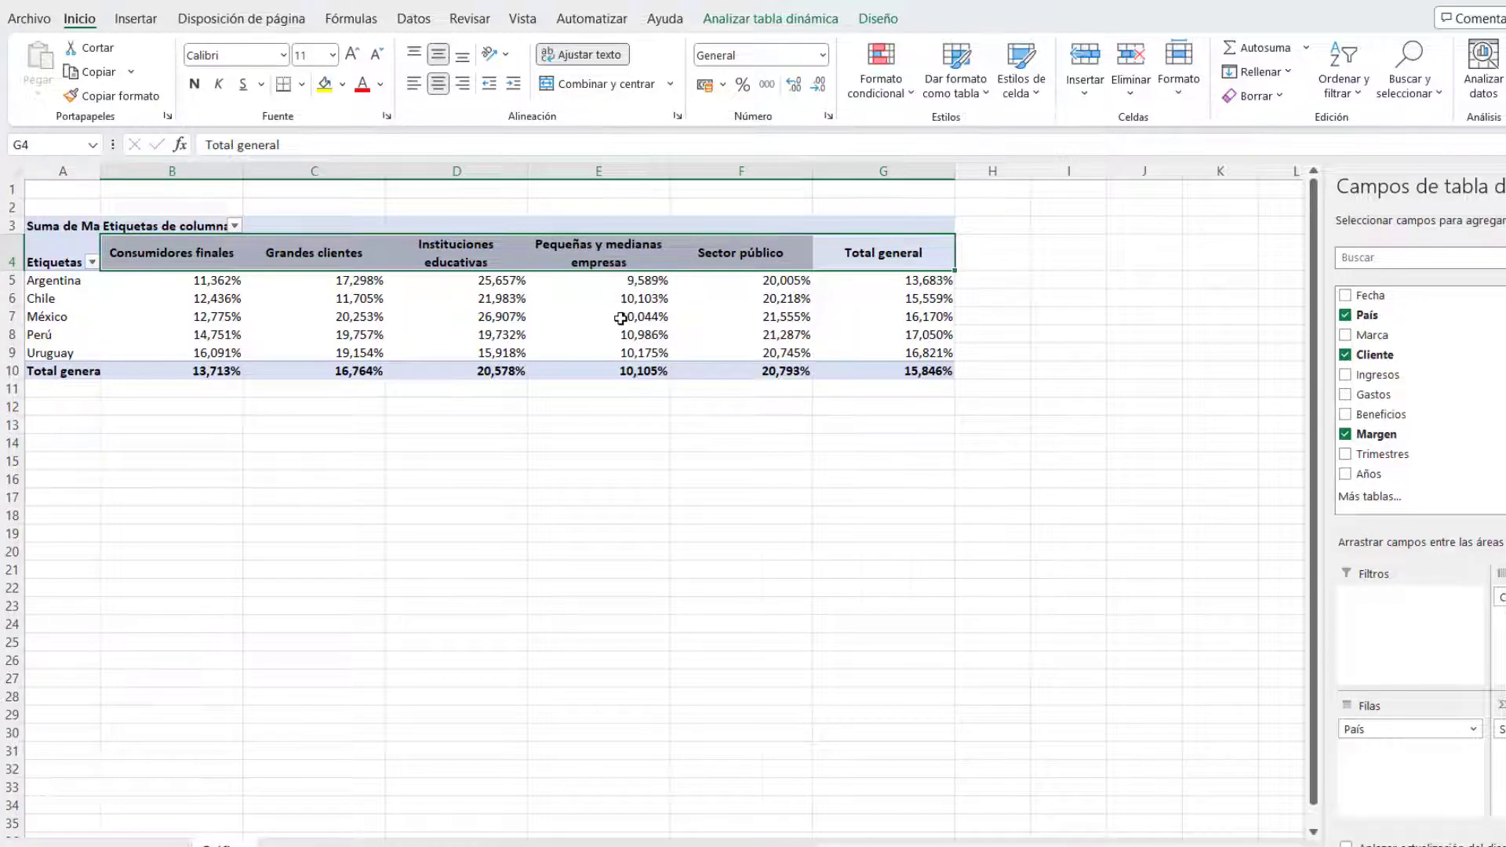
Step: Rename the pivot table's value heading in cell A3 to % Margen
left_click(74, 226)
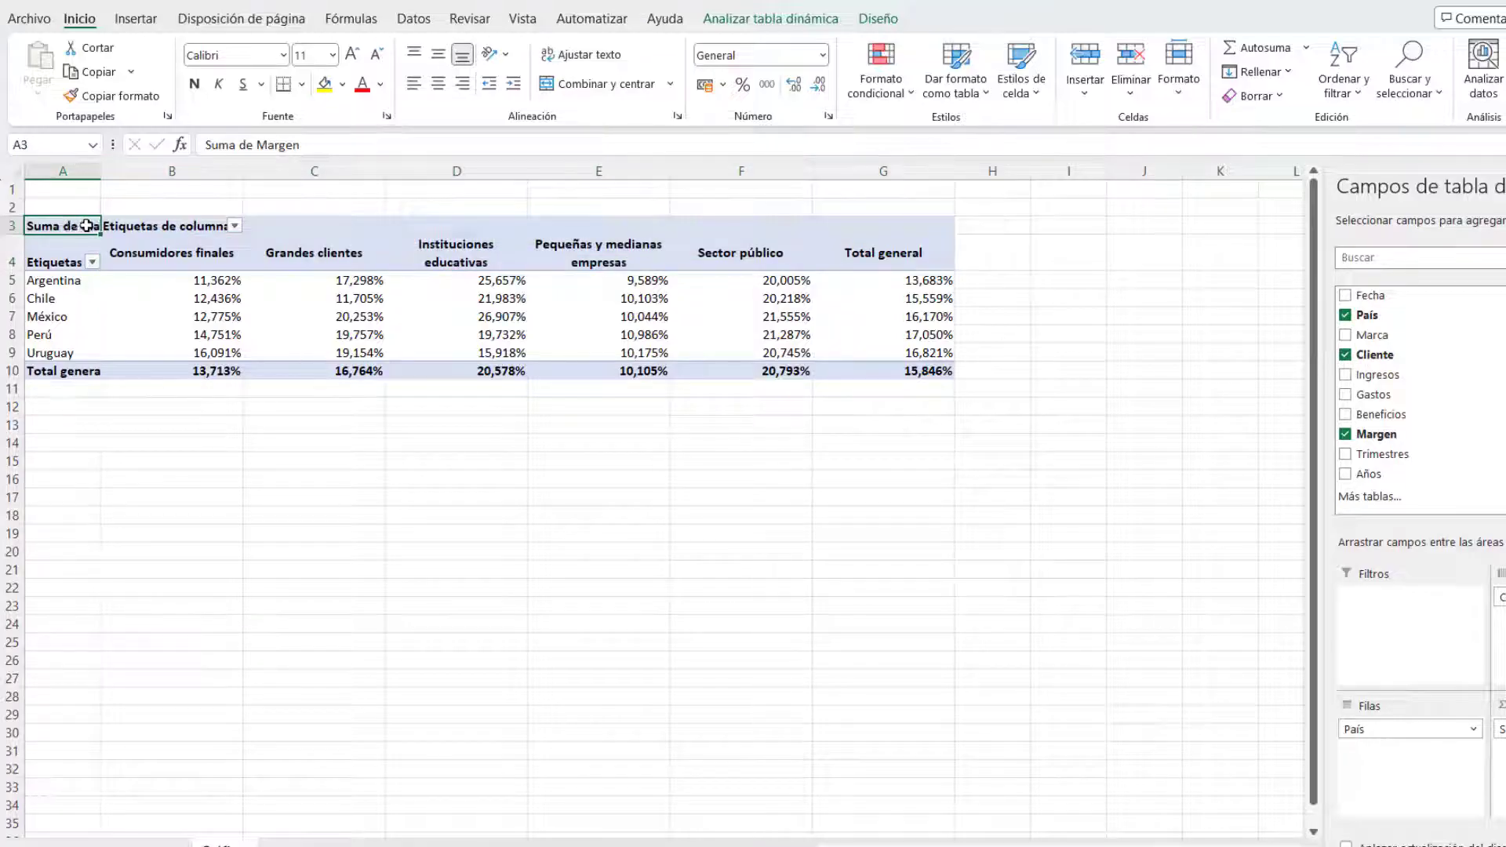
double_click(78, 226)
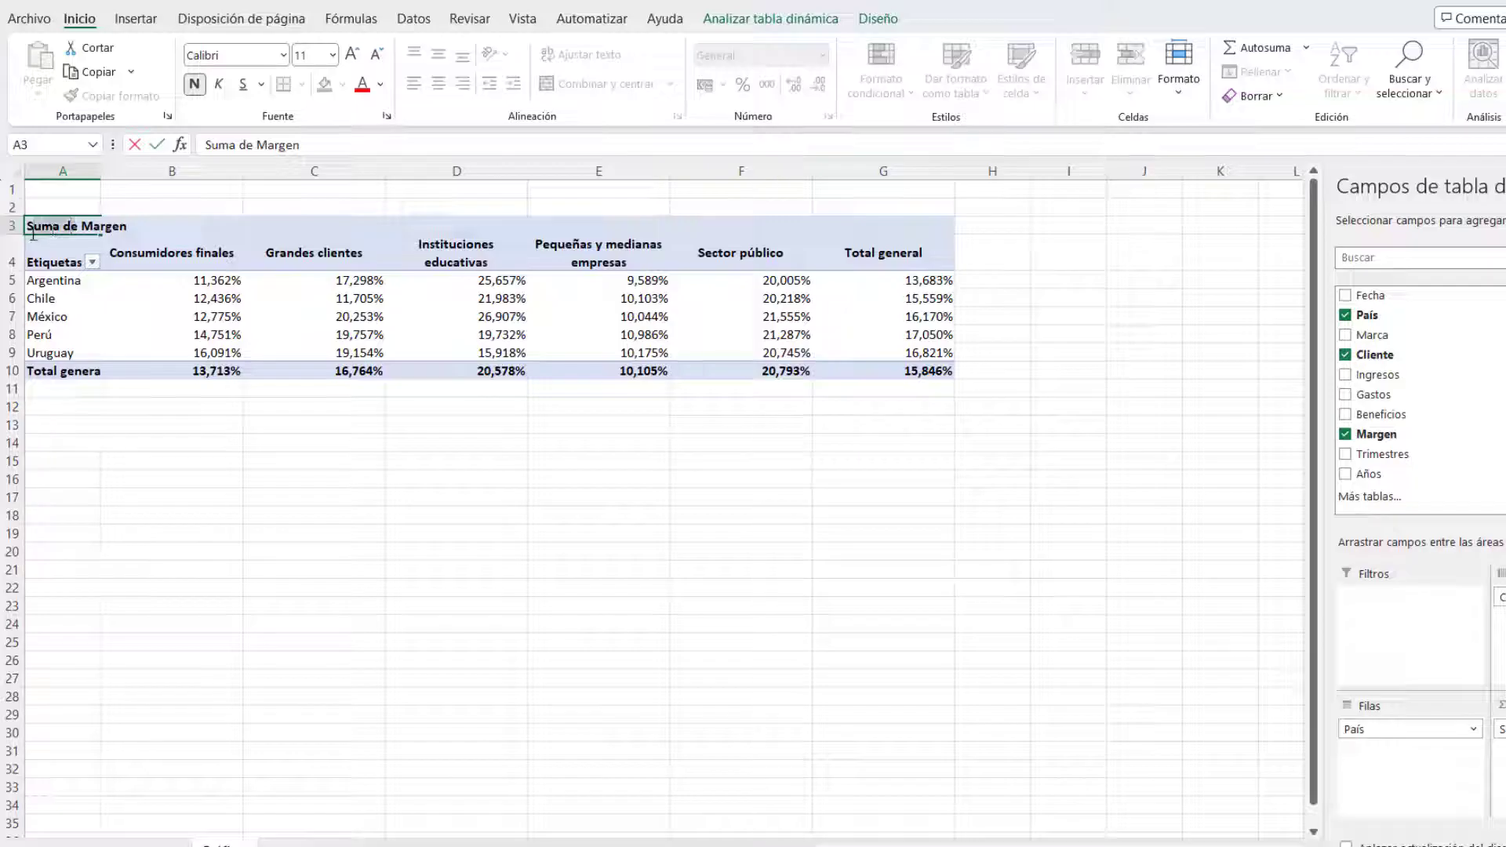
left_click_drag(79, 226, 26, 226)
type("%")
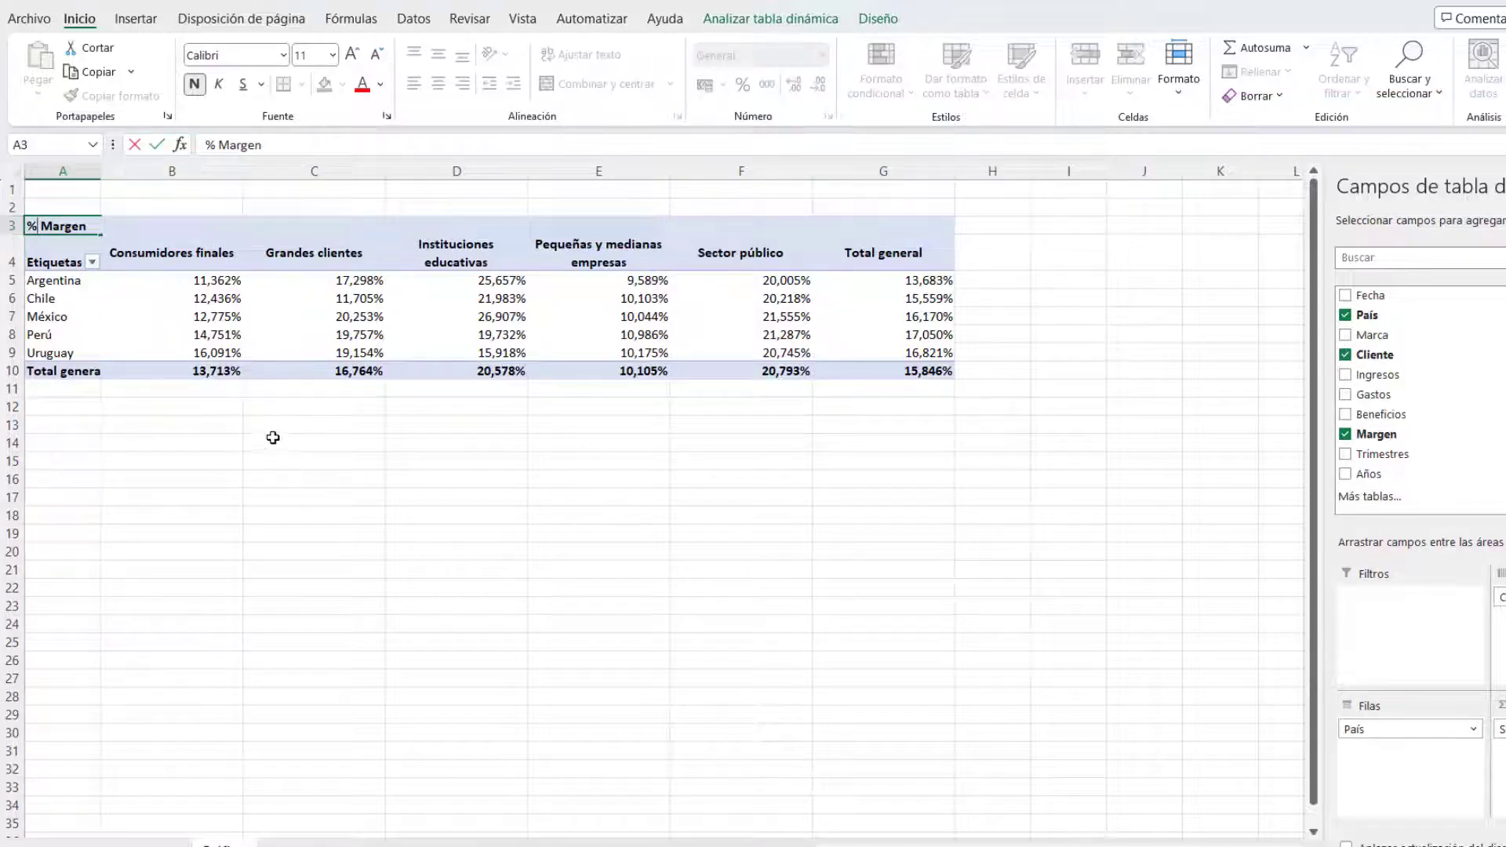
left_click(222, 287)
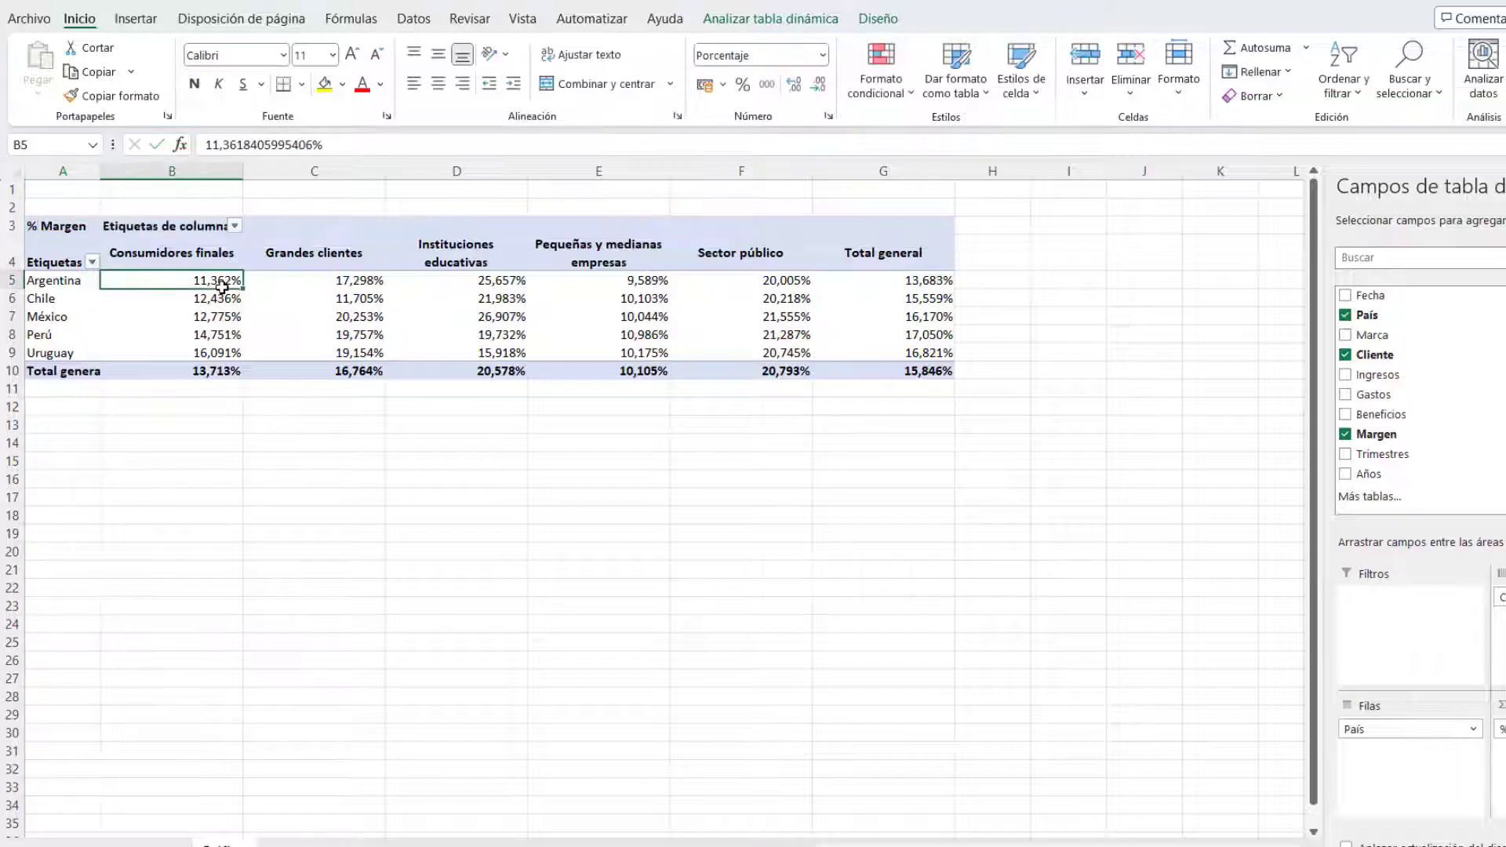
Step: Set the width of column A to 20
left_click_drag(243, 165, 242, 165)
left_click(62, 170)
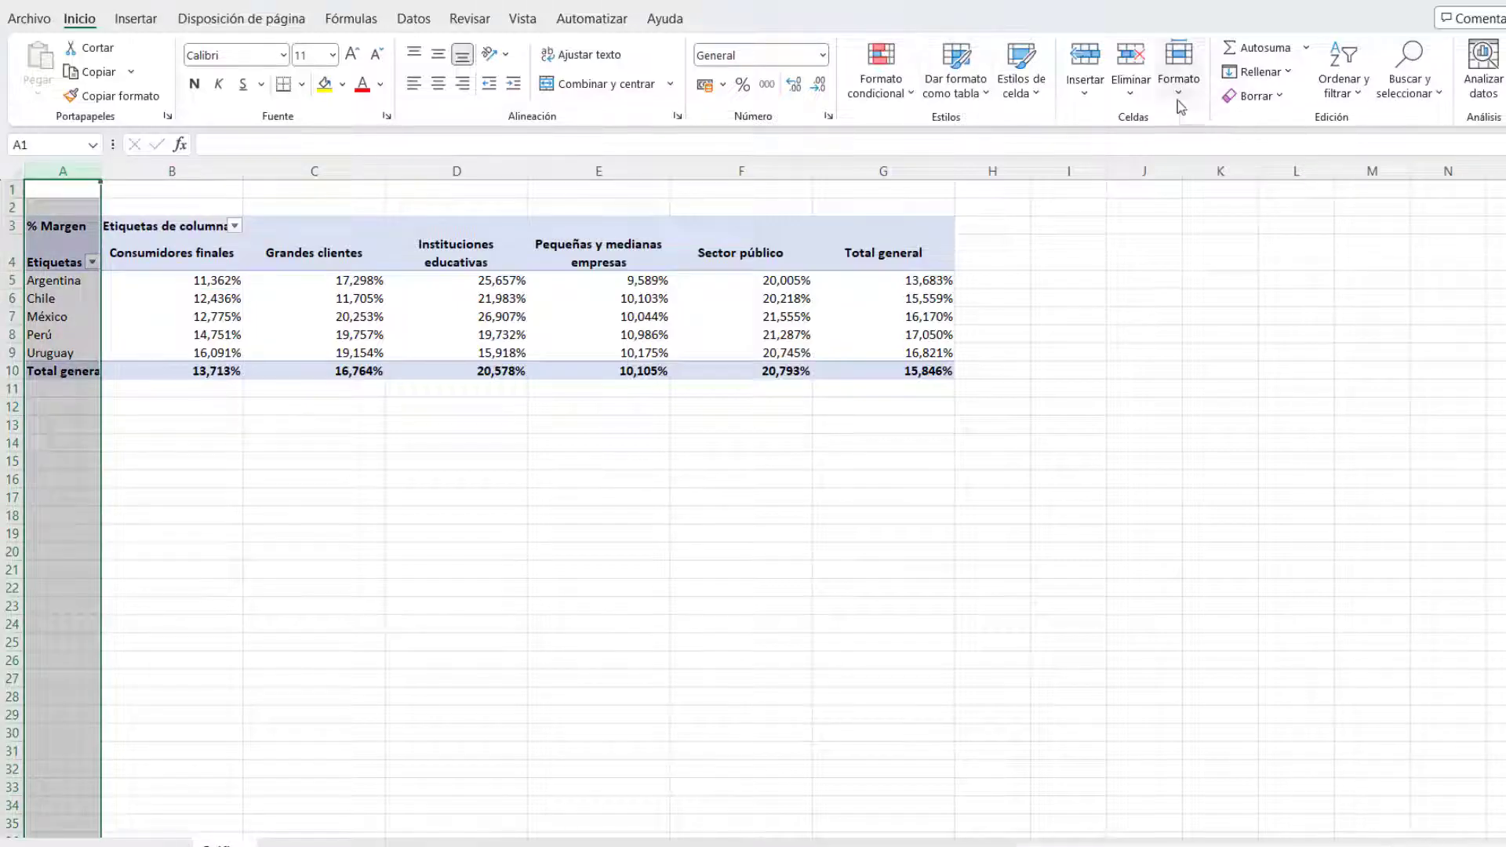
left_click(1178, 79)
left_click(1238, 205)
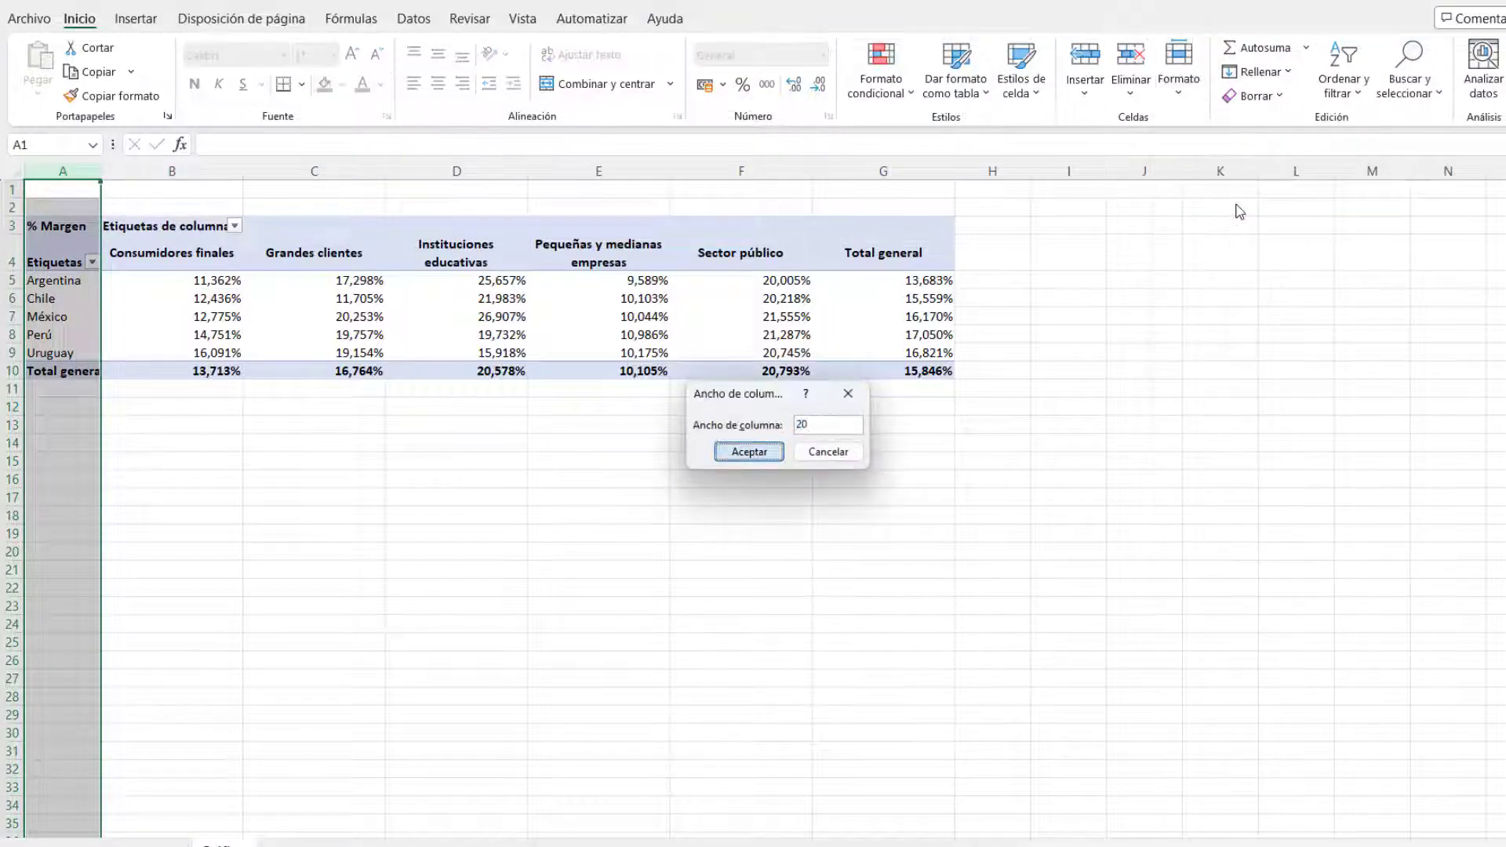
key("Return")
Step: Turn off autofitting column widths on update in the % Margen pivot table's options
left_click(365, 313)
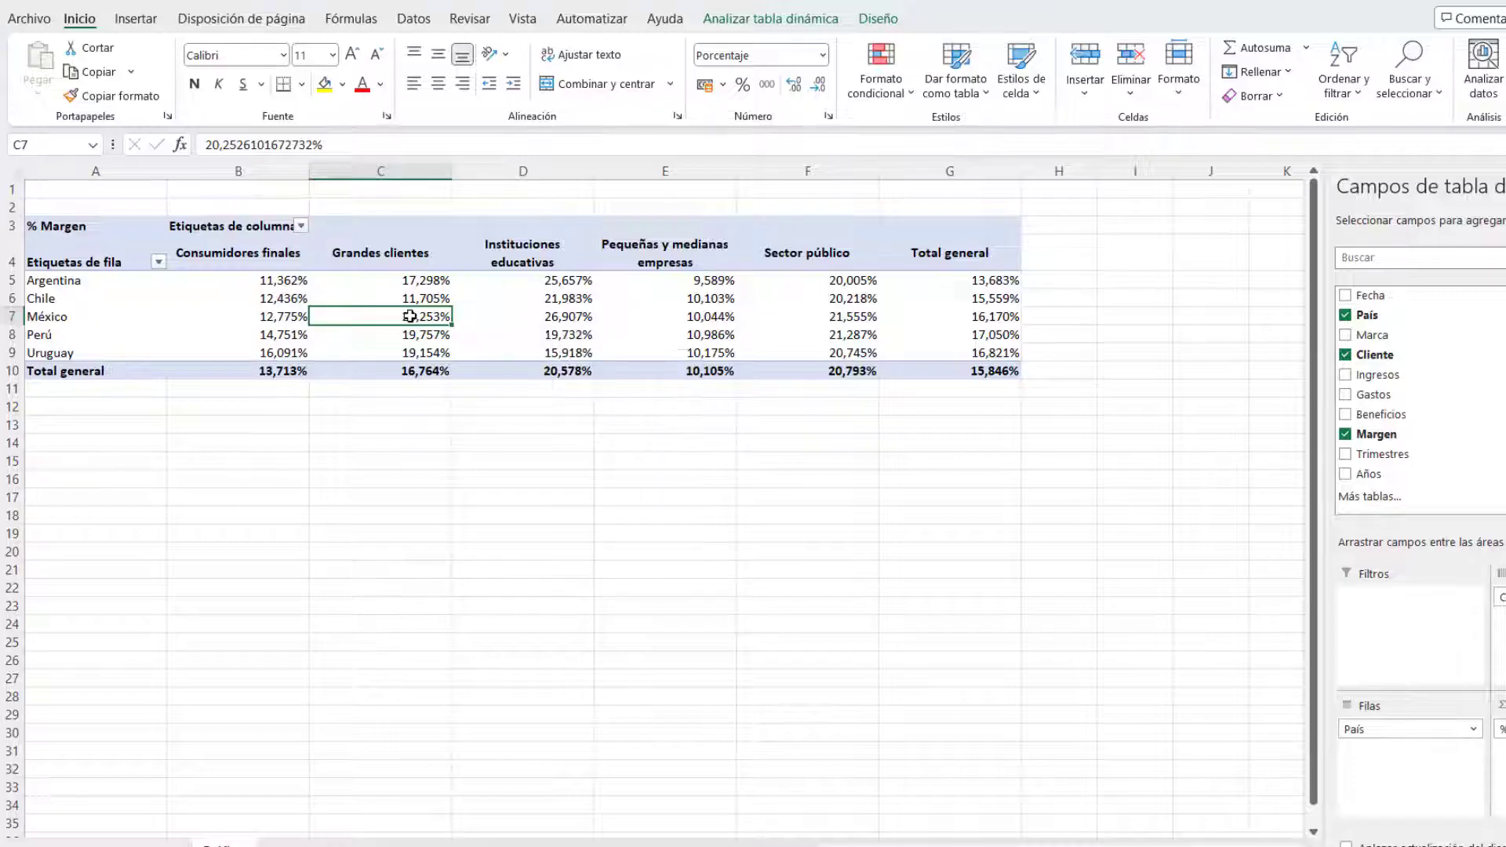
left_click(737, 24)
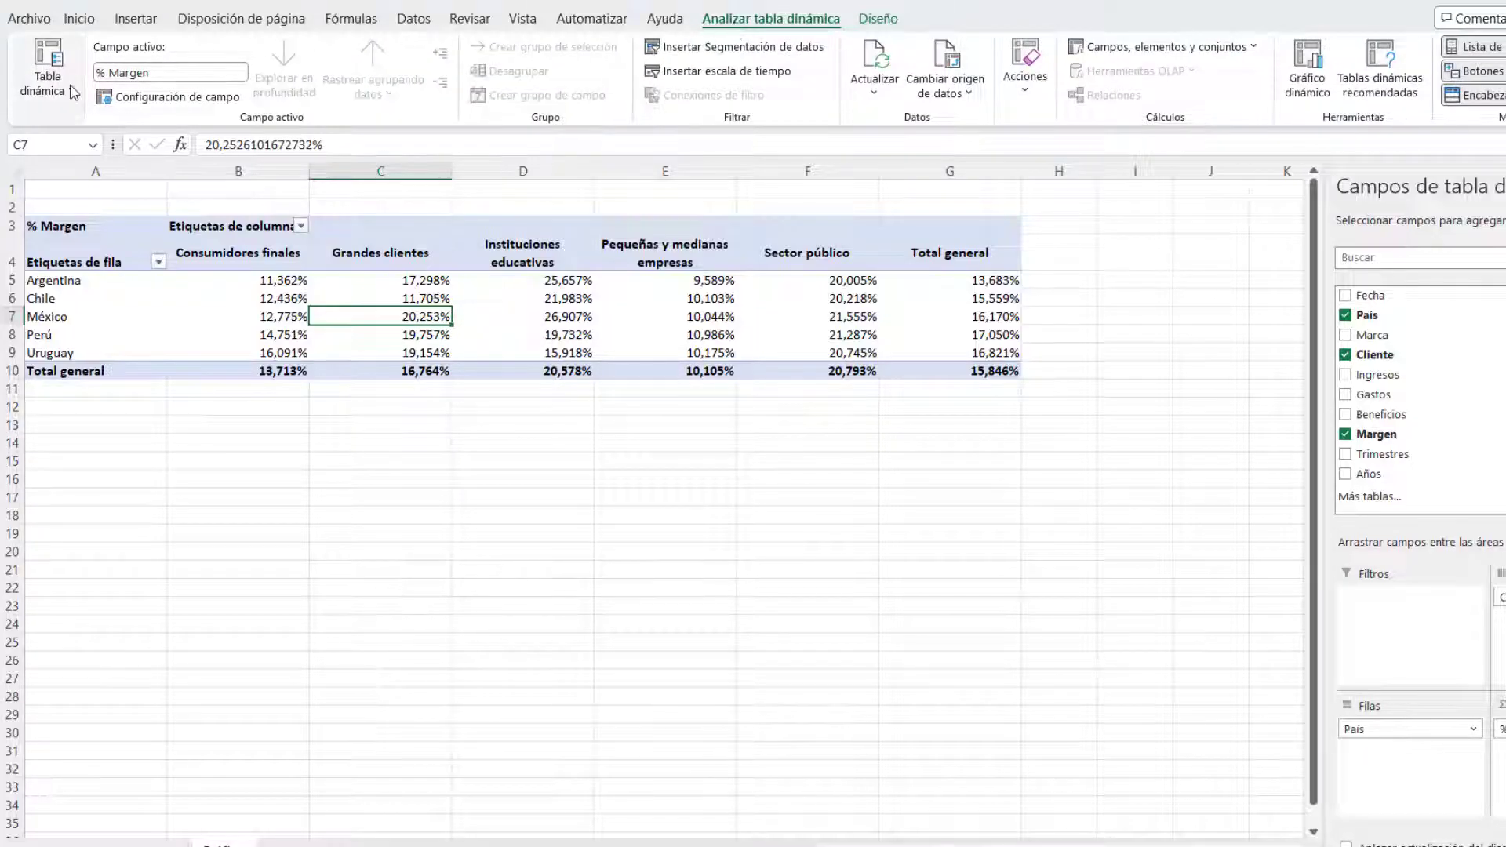
left_click(77, 108)
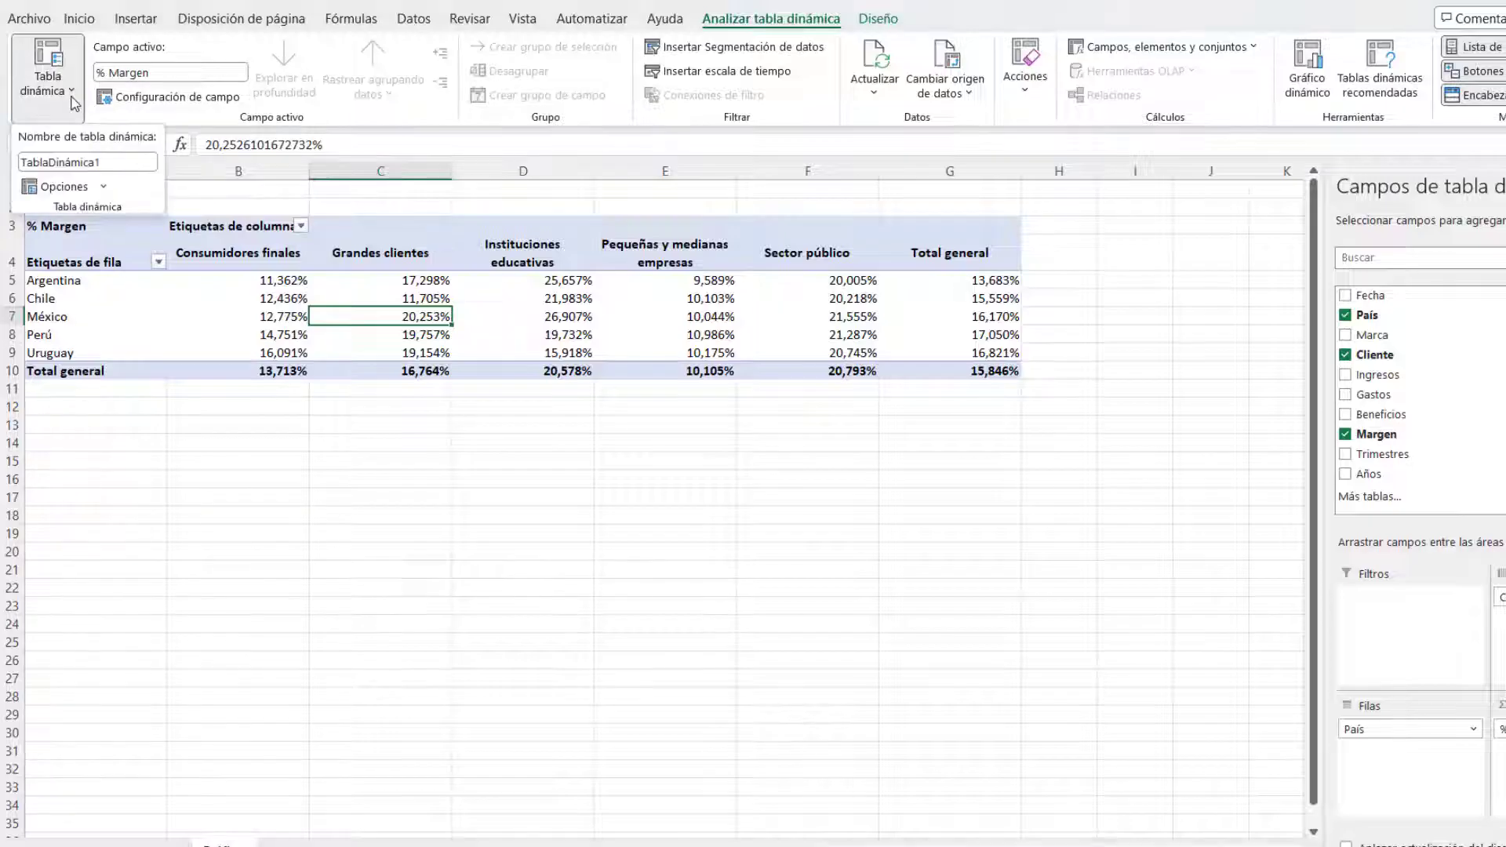
left_click(77, 188)
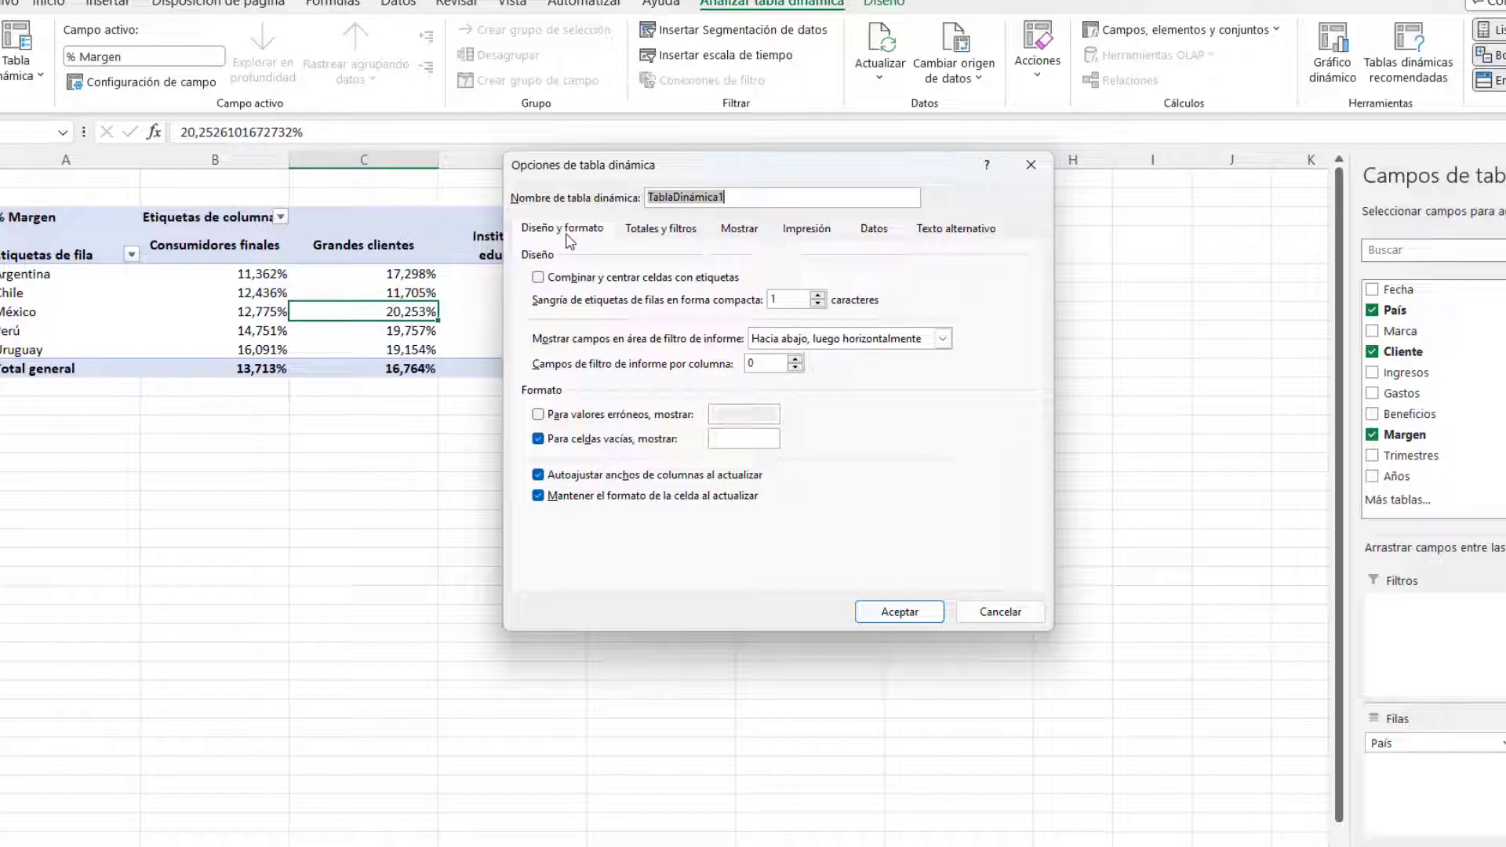
left_click(539, 475)
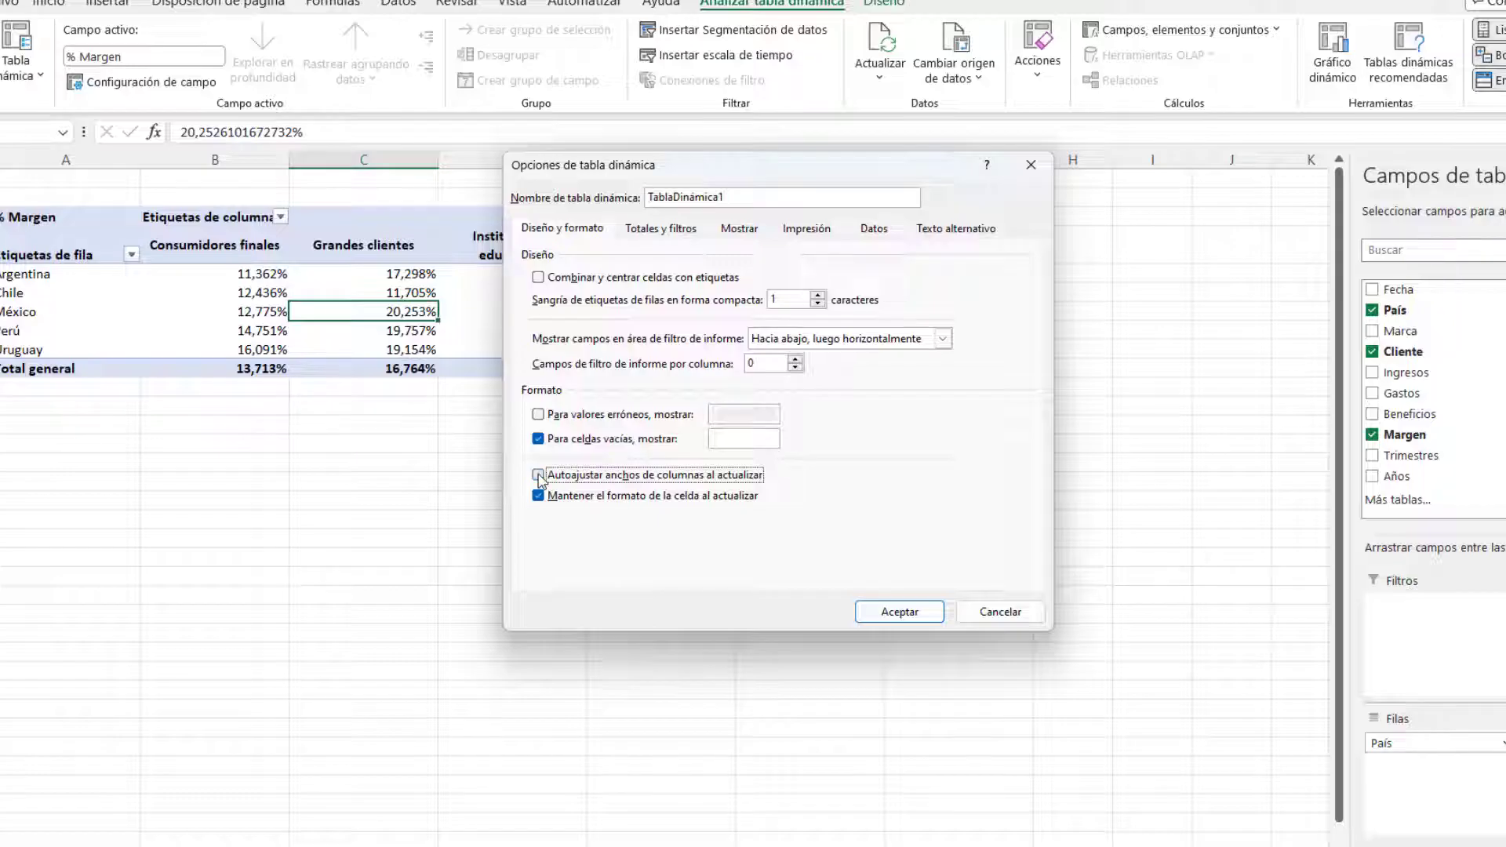
left_click(898, 615)
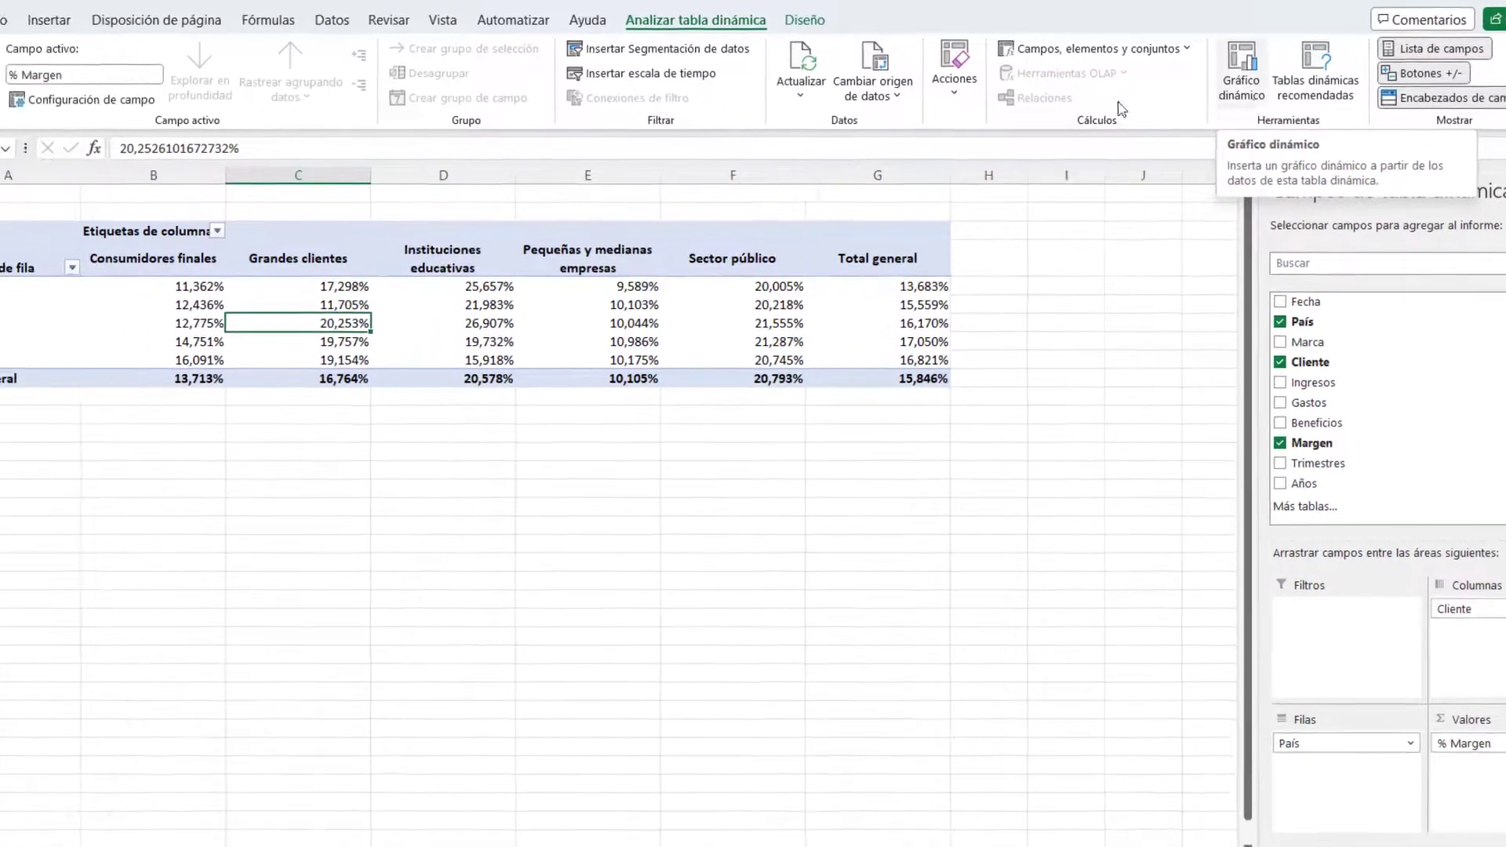
Step: Insert a clustered column (Columnas agrupadas) pivot chart based on the % Margen pivot table
left_click(123, 24)
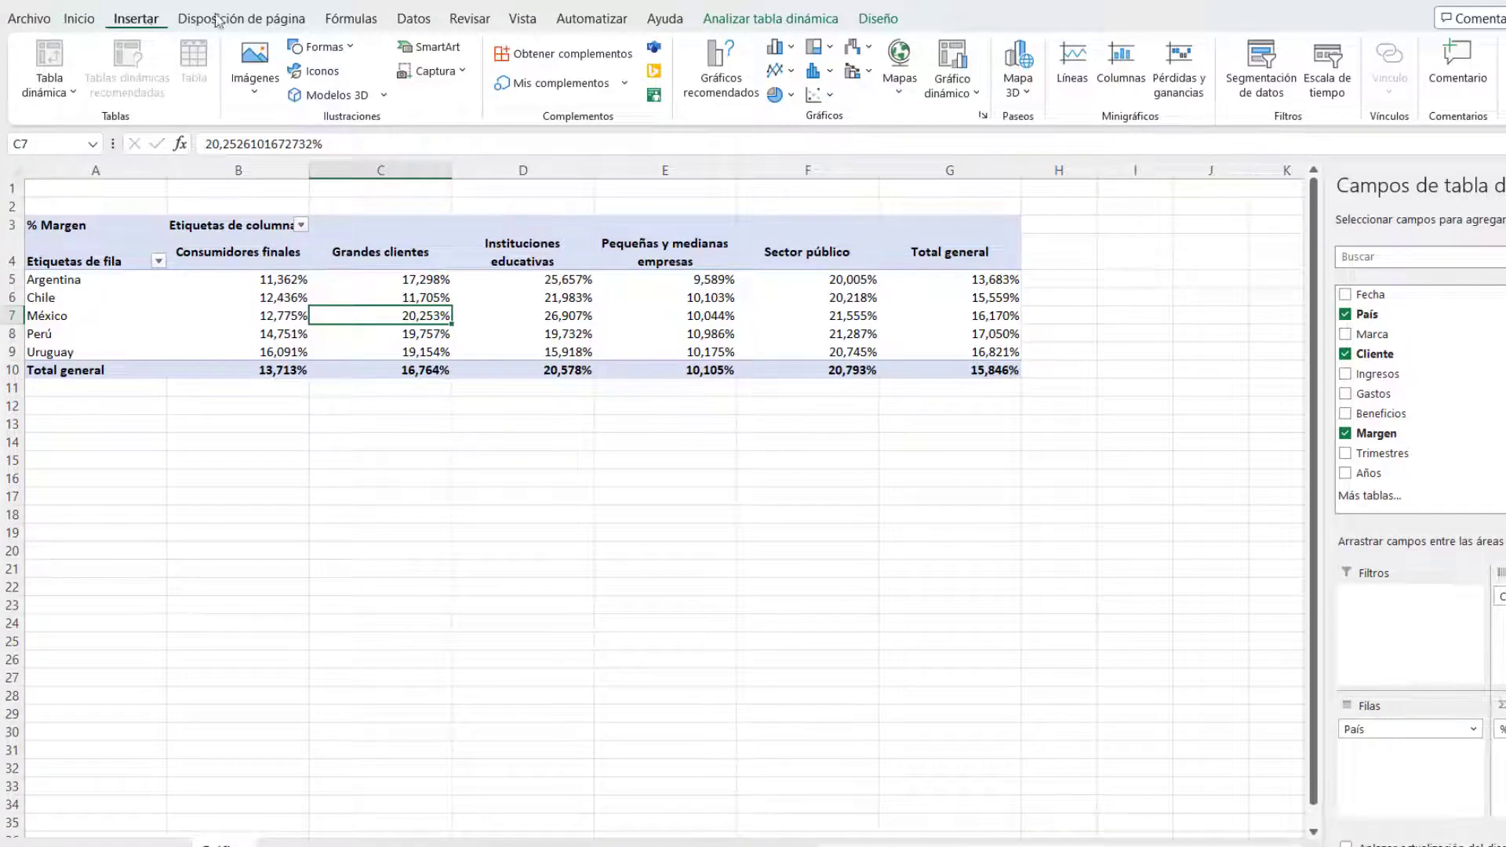
left_click(977, 72)
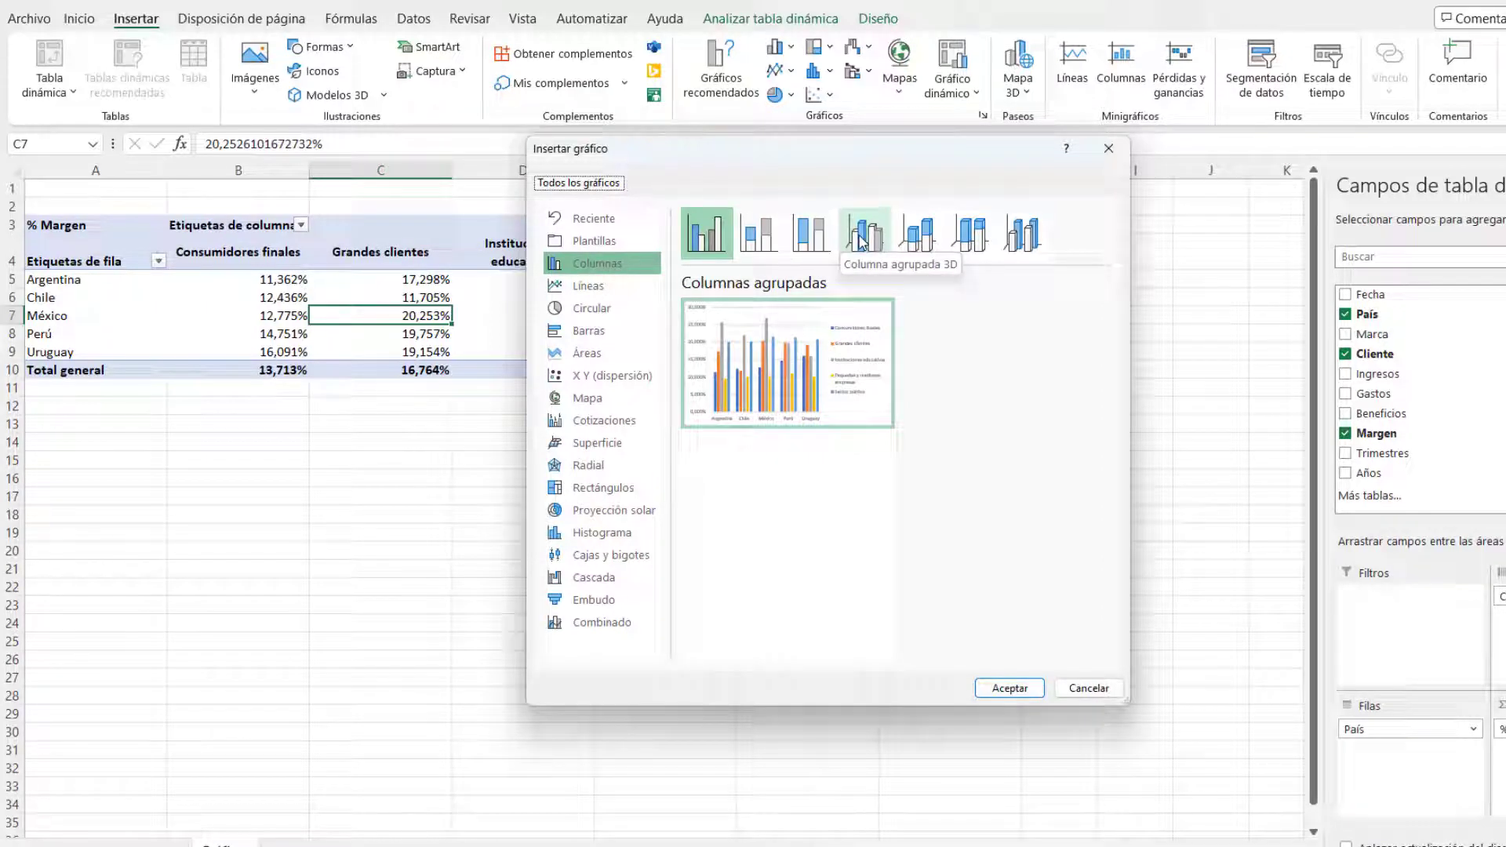
left_click(723, 257)
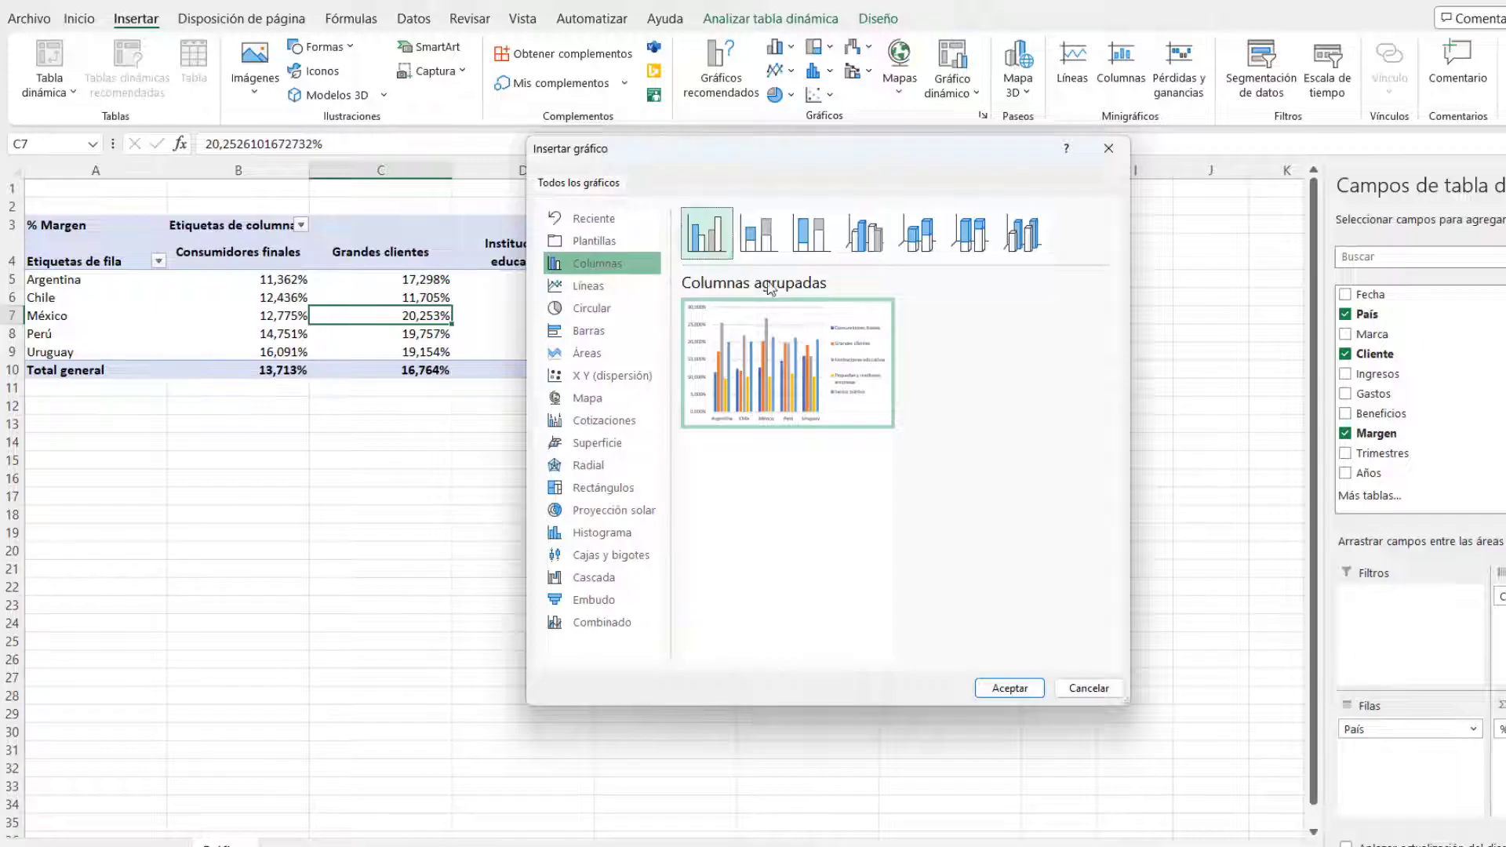
left_click(1011, 688)
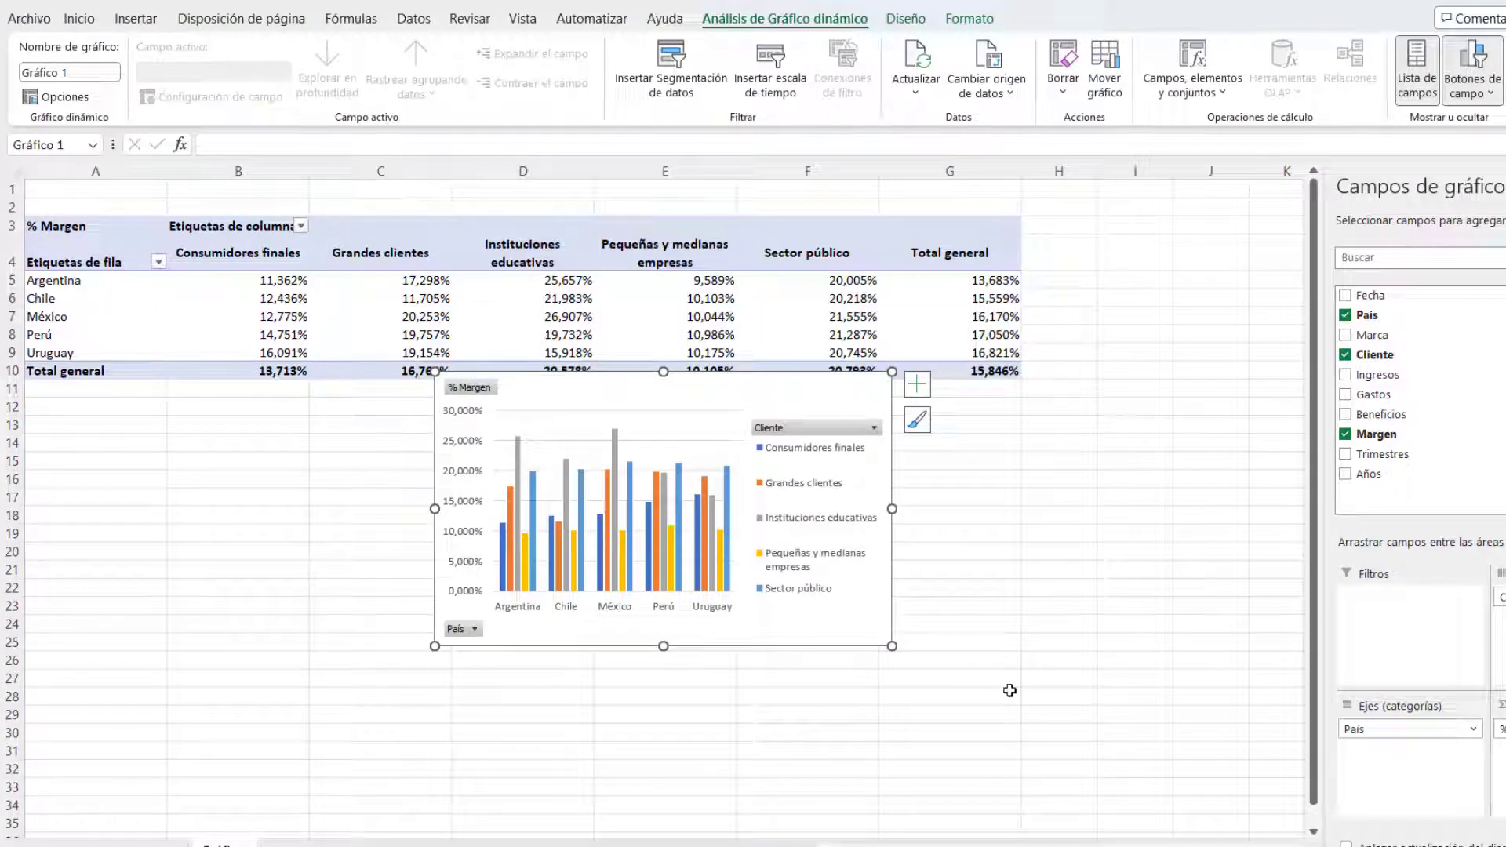
Step: Move the pivot chart directly below the table and enlarge it to span columns A to G, from row 12 to row 32
left_click_drag(837, 392, 417, 417)
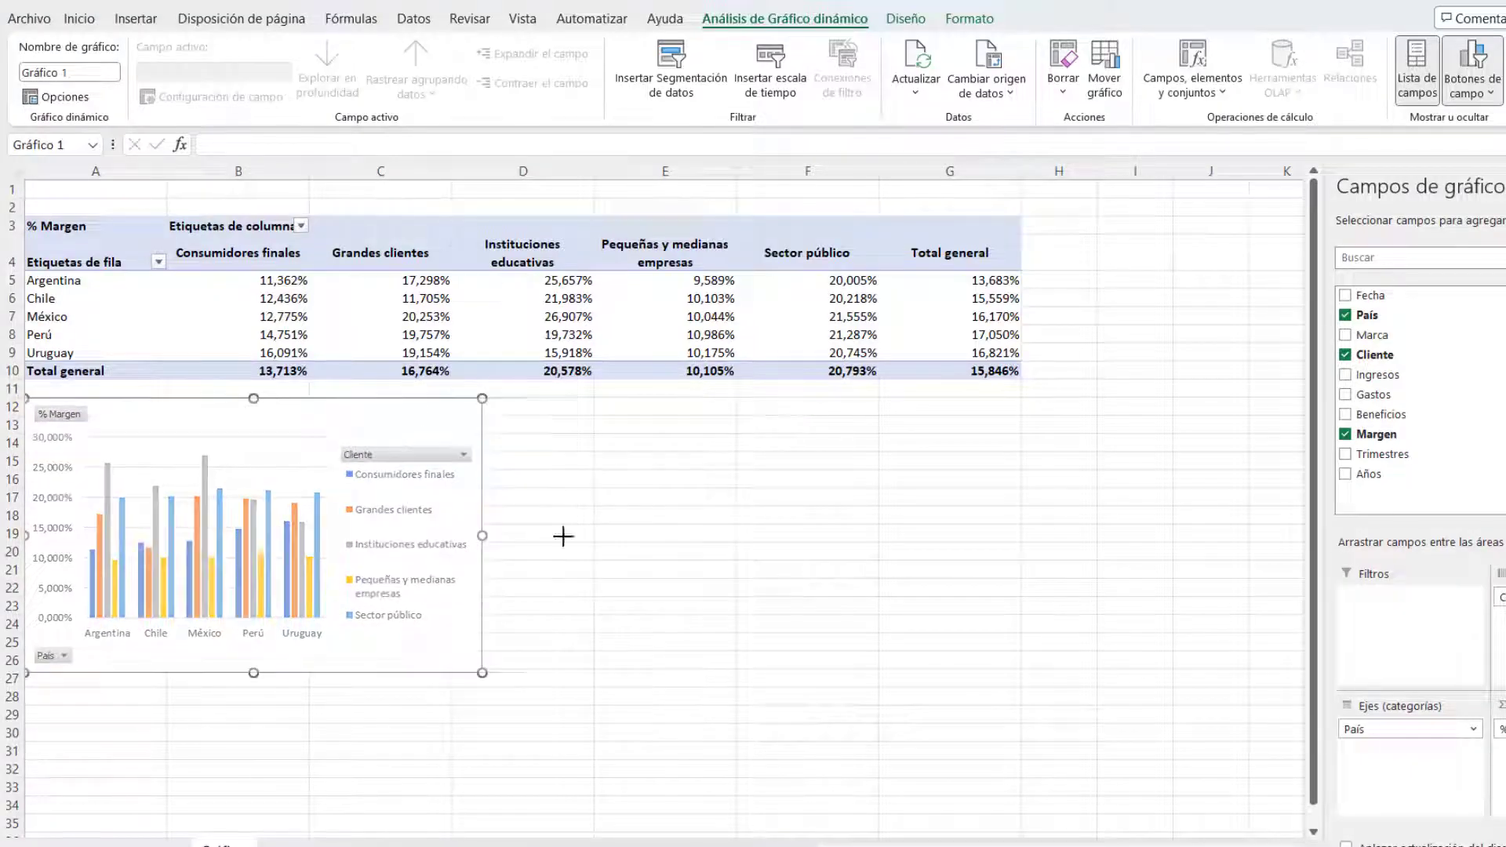
left_click_drag(563, 536, 903, 516)
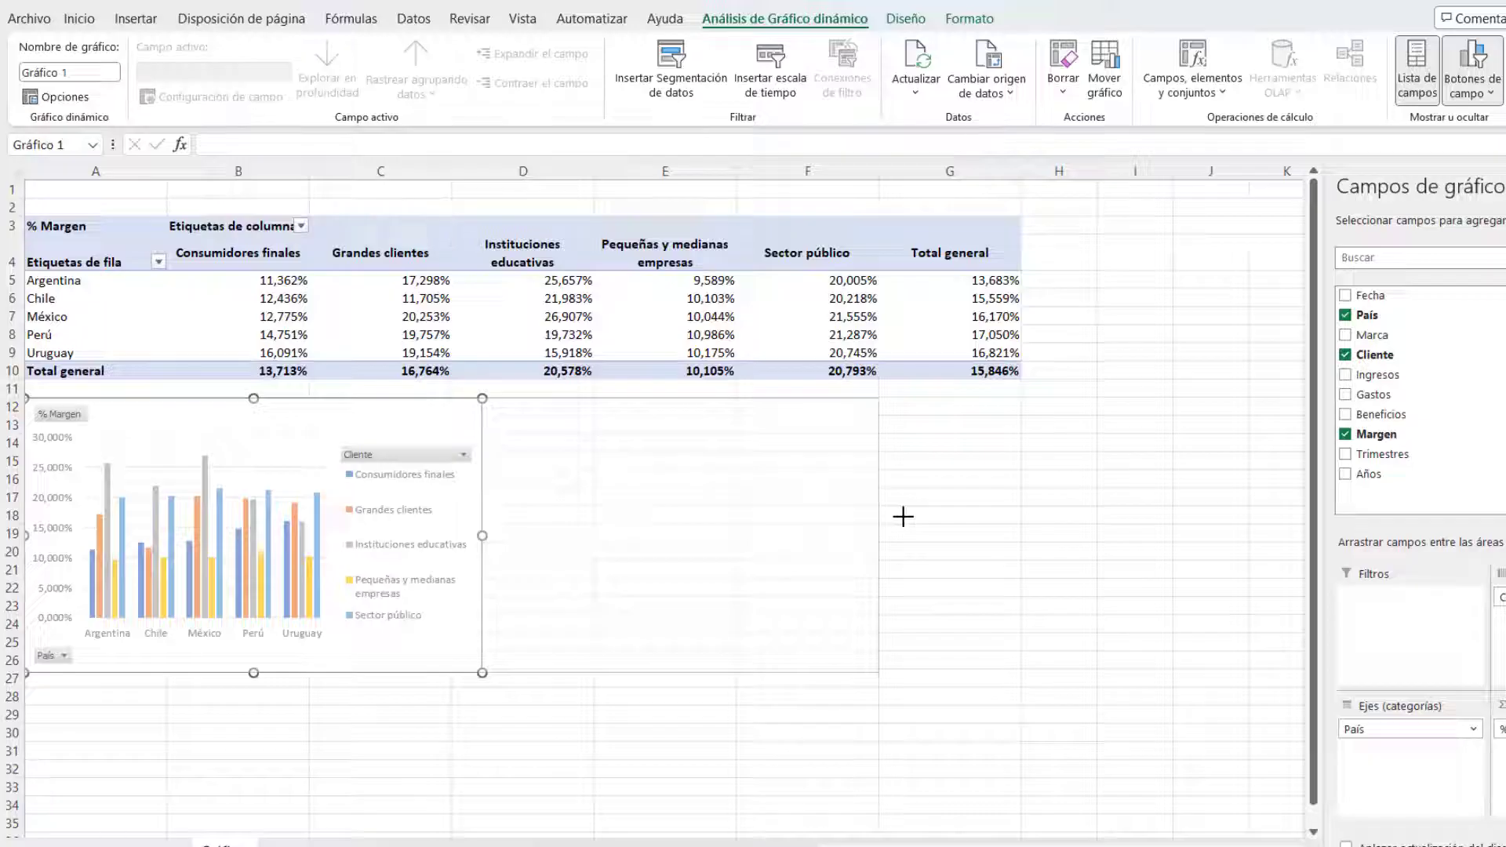
mouse_move(906, 516)
left_mouse_down()
mouse_move(969, 512)
mouse_move(972, 481)
mouse_move(906, 497)
left_mouse_up()
left_click_drag(906, 496, 996, 497)
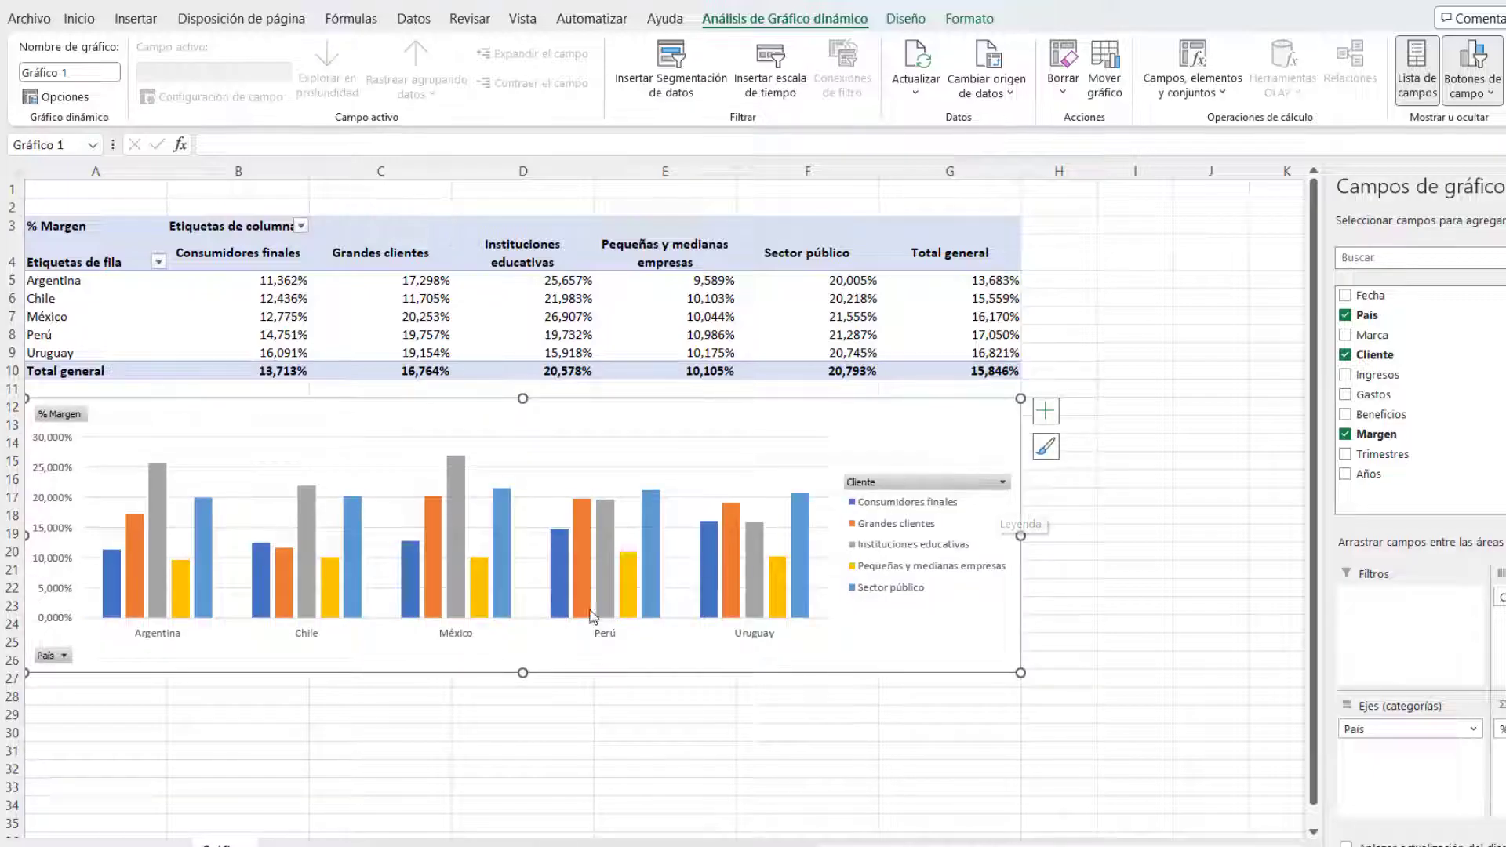
left_click_drag(521, 669, 510, 777)
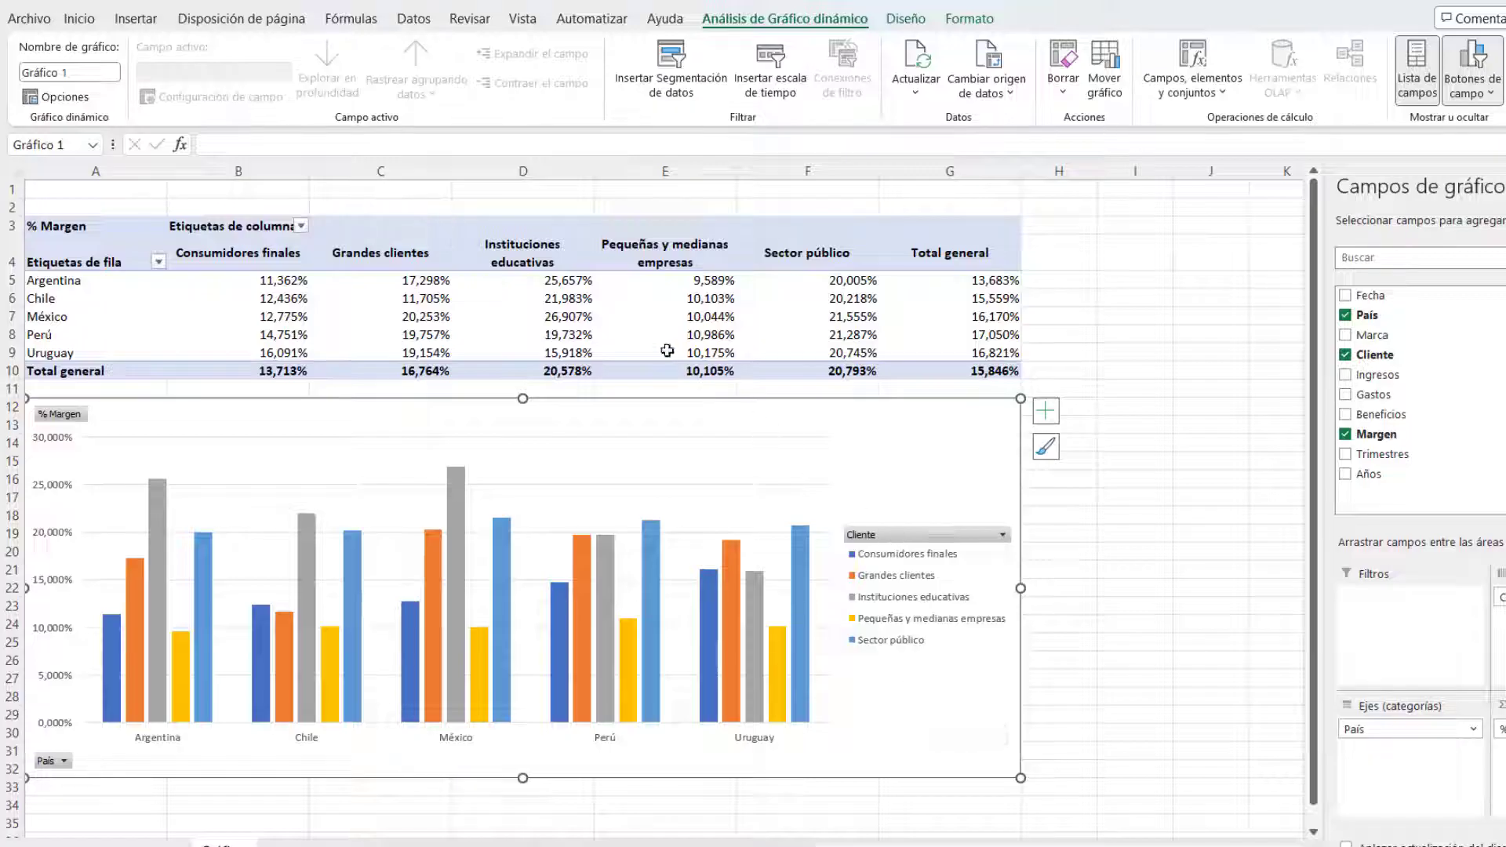
Step: Compare the chart's % Margen and País field buttons with the table's value heading and country rows, and view the País filter options
mouse_move(652, 332)
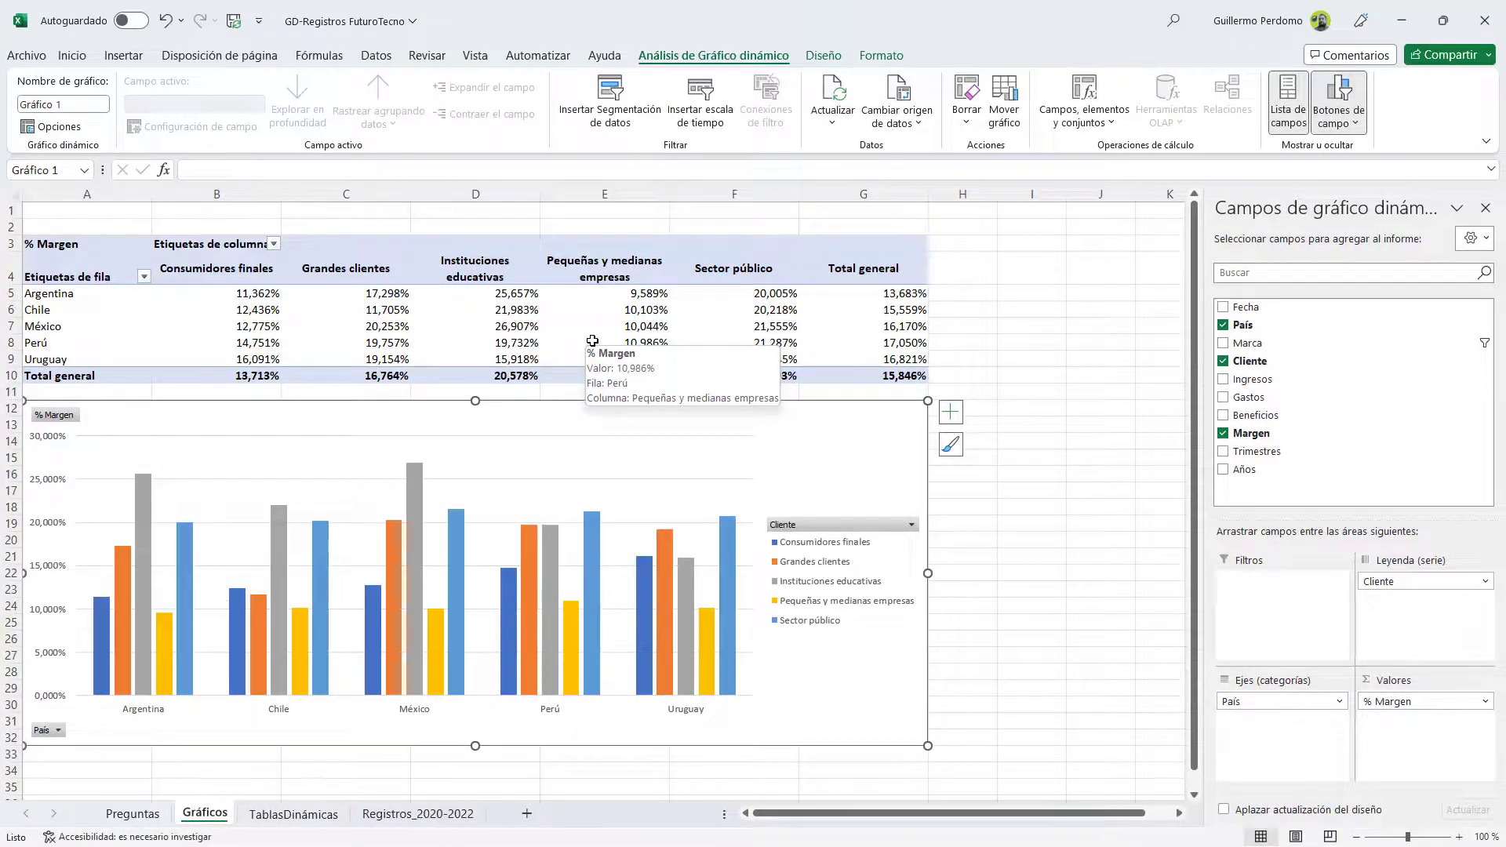
left_click(91, 245)
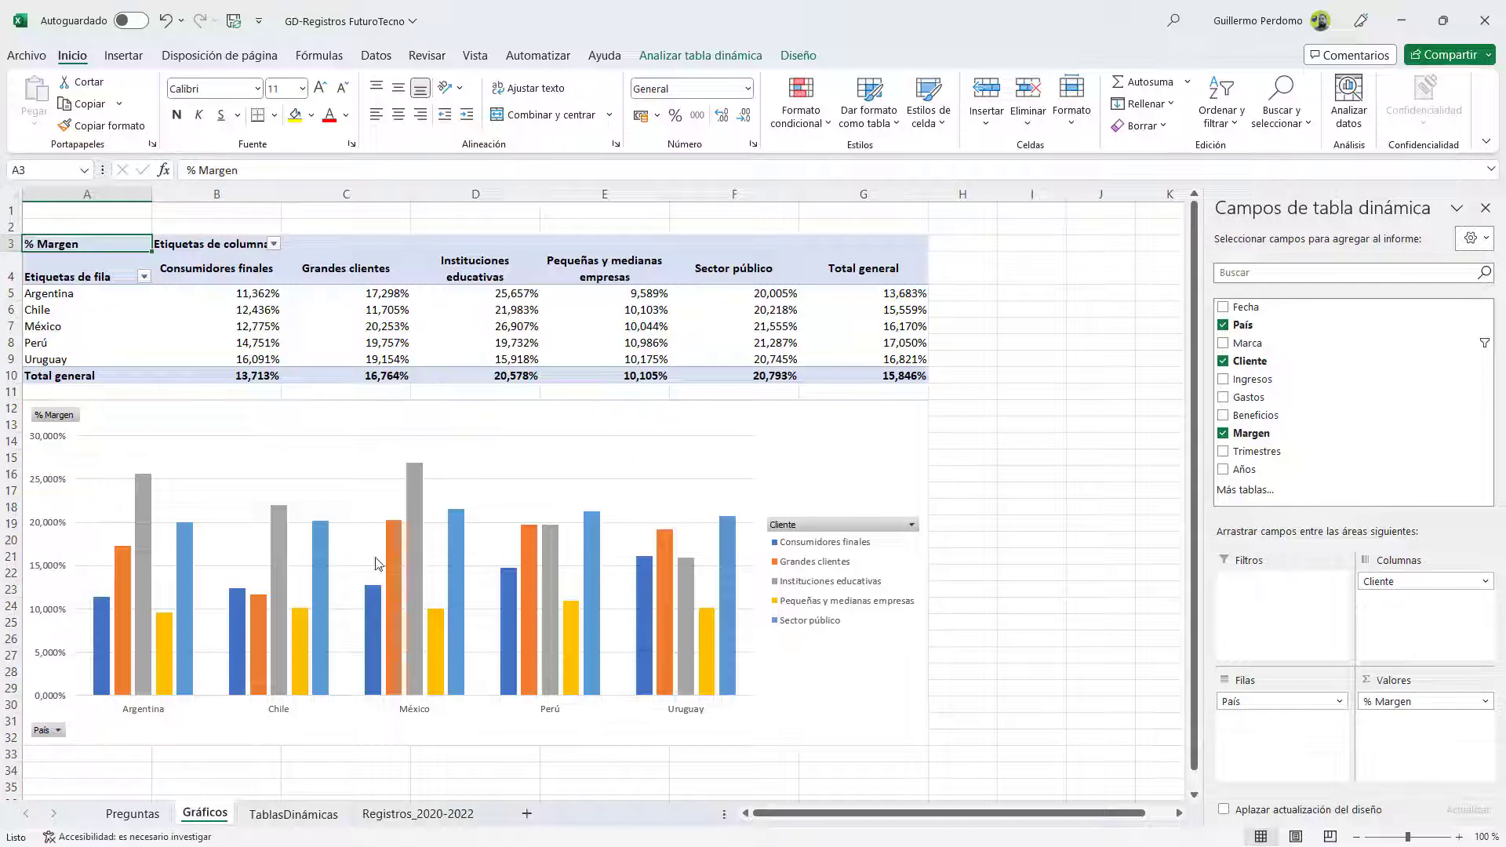
left_click(67, 422)
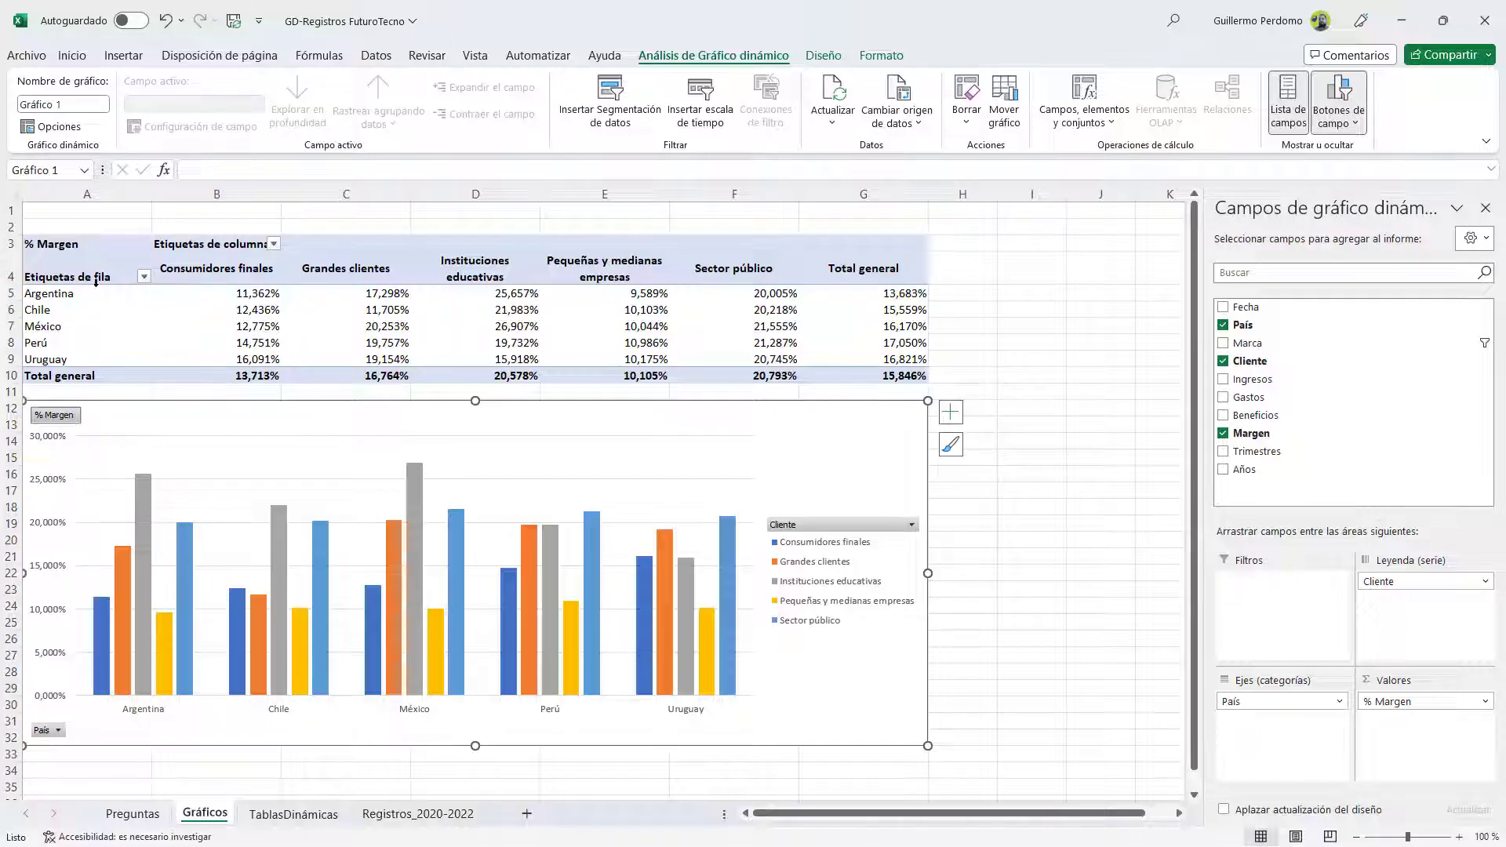
left_click_drag(76, 297, 69, 358)
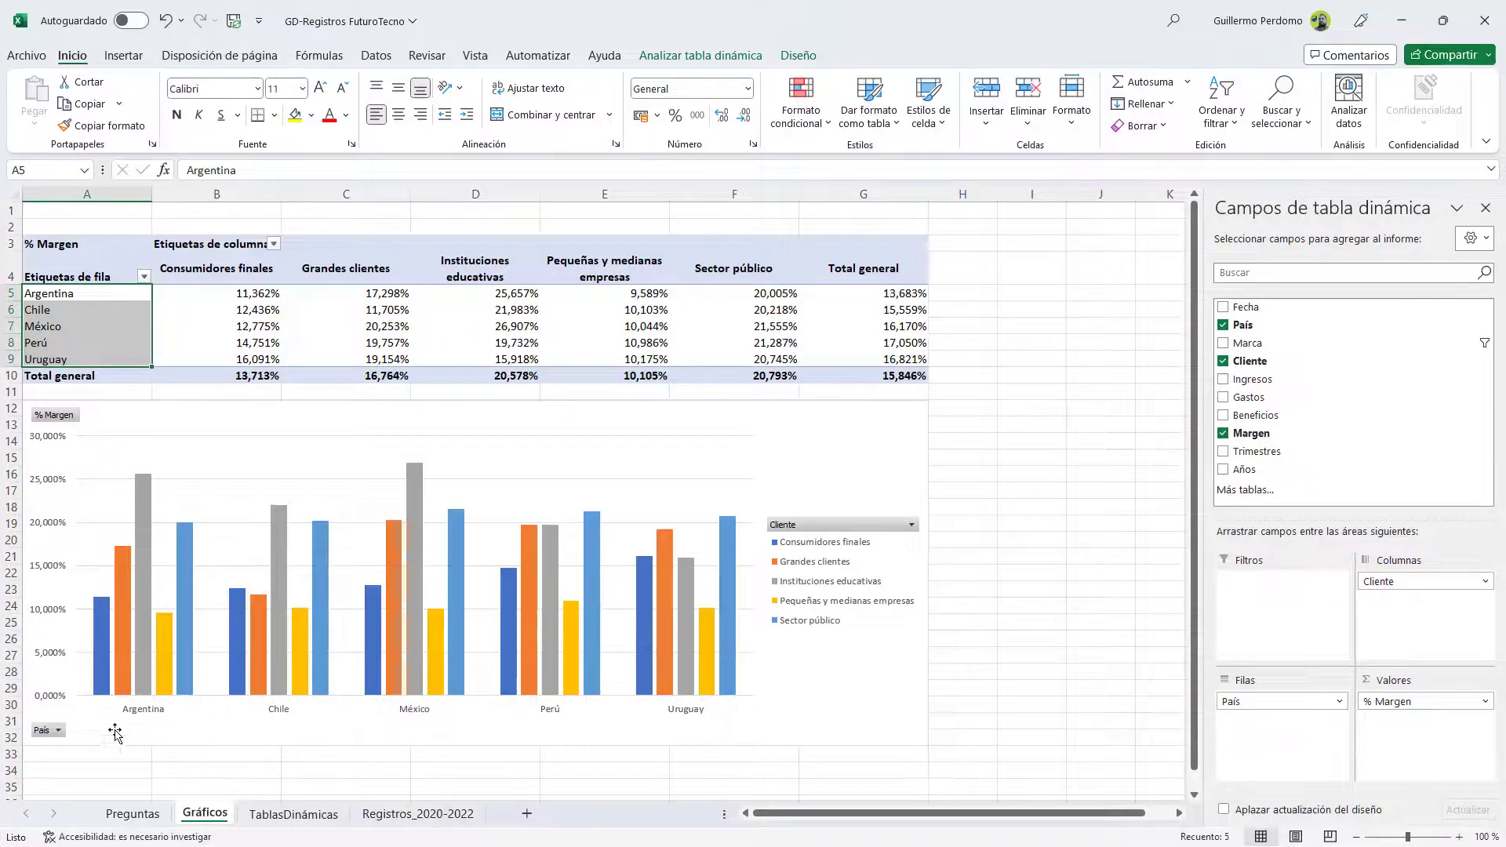
left_click(57, 731)
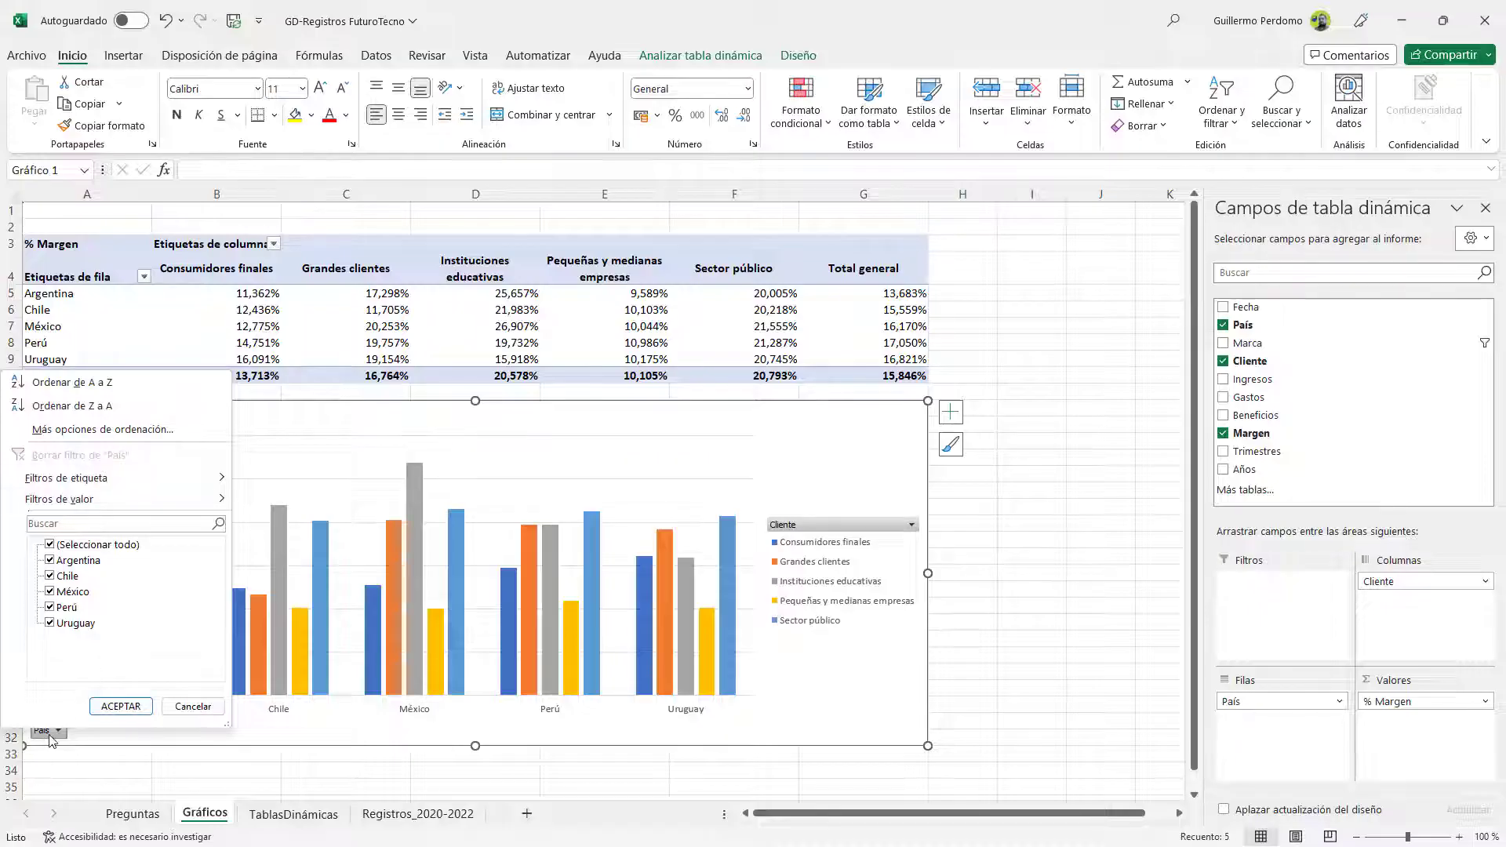
left_click(121, 706)
Step: Compare the table's client type headings with the chart's Cliente legend button and view its filter options
left_click(462, 276)
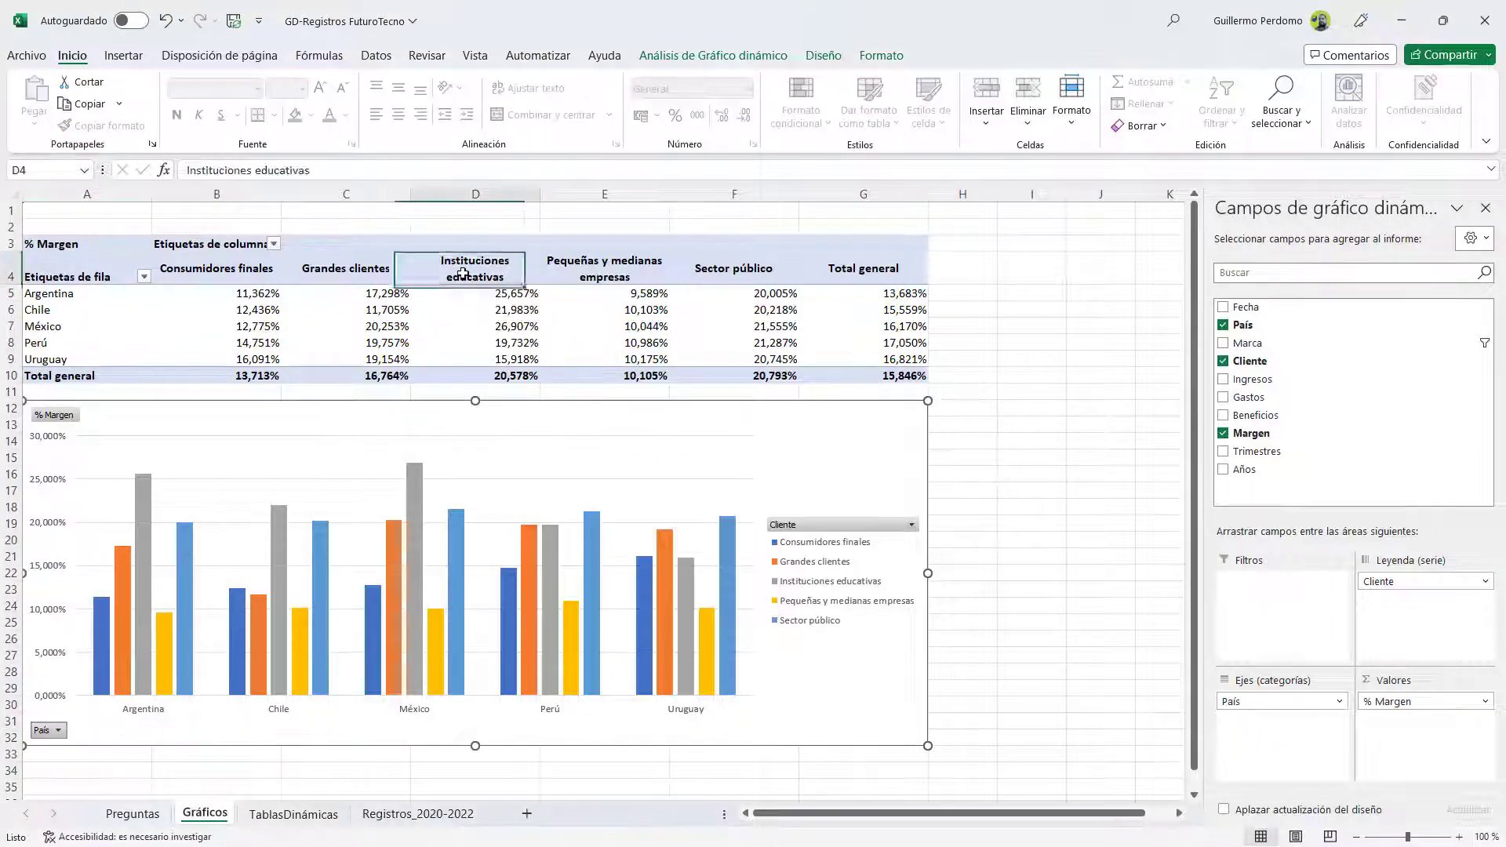
left_click_drag(238, 272, 870, 270)
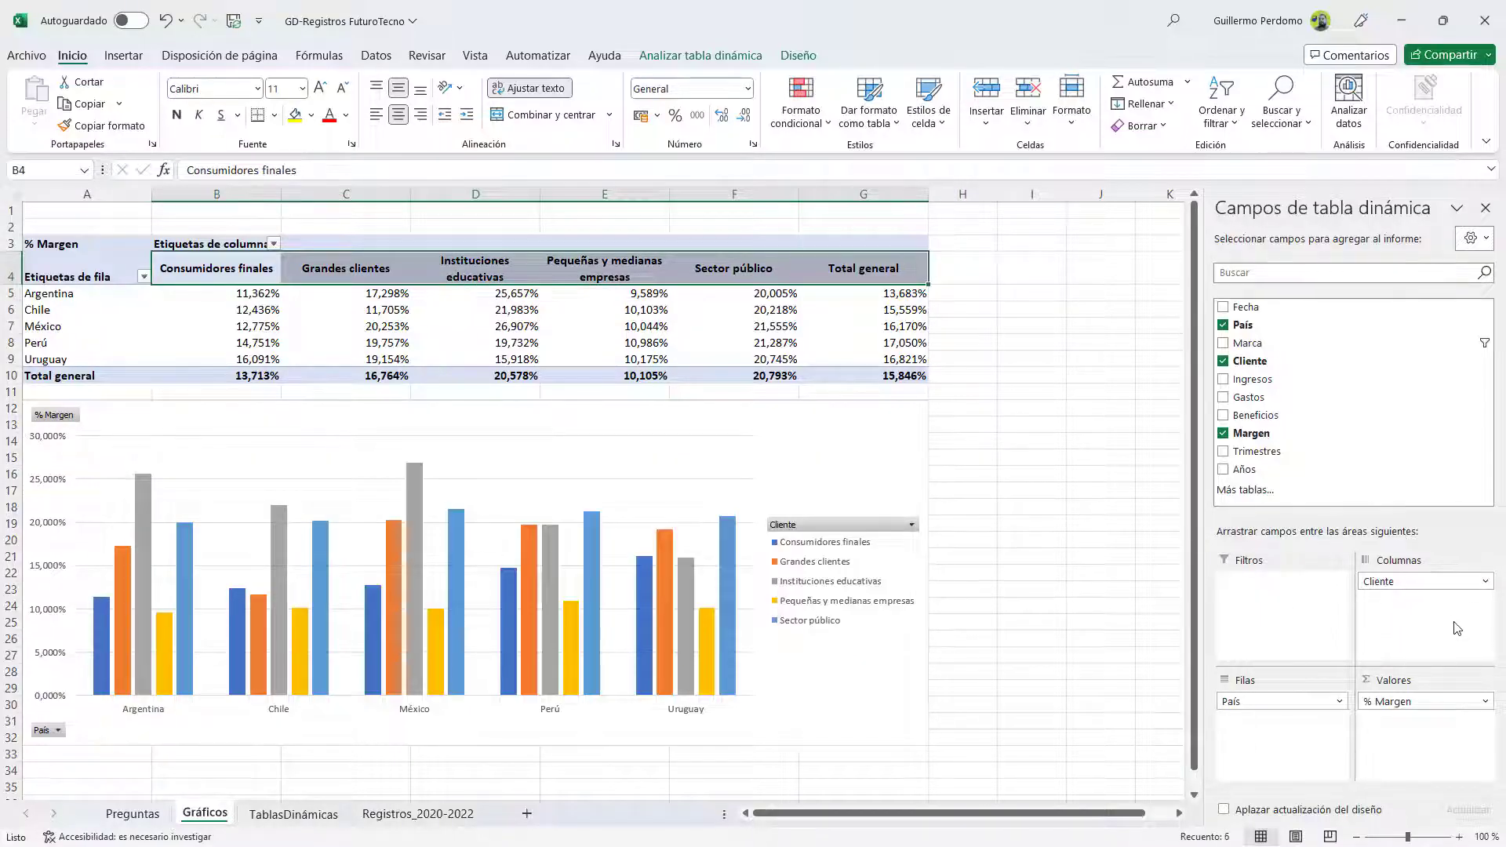
left_click(879, 444)
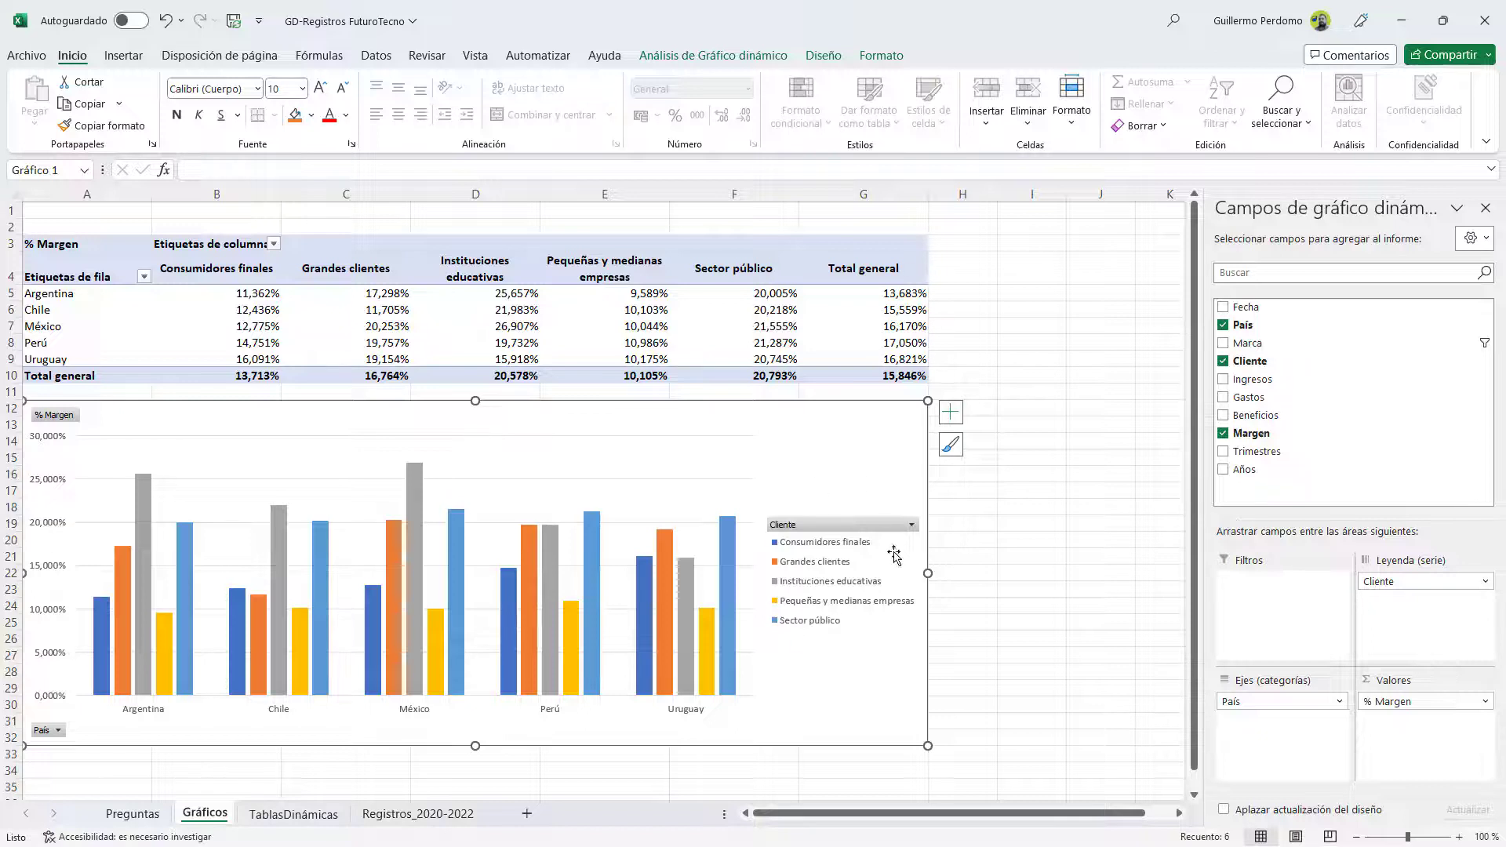
left_click(912, 526)
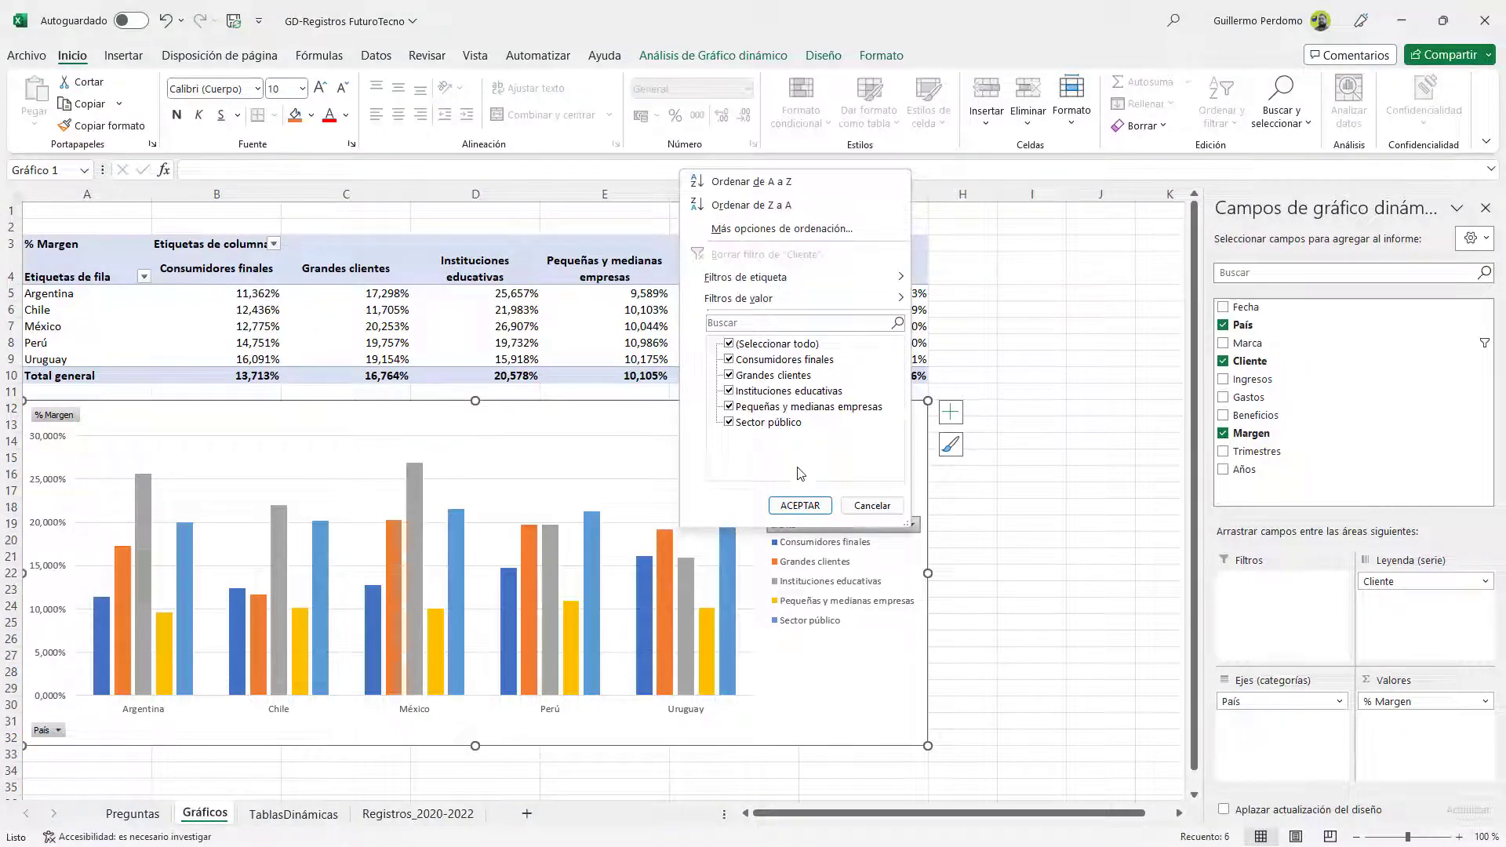
left_click(800, 505)
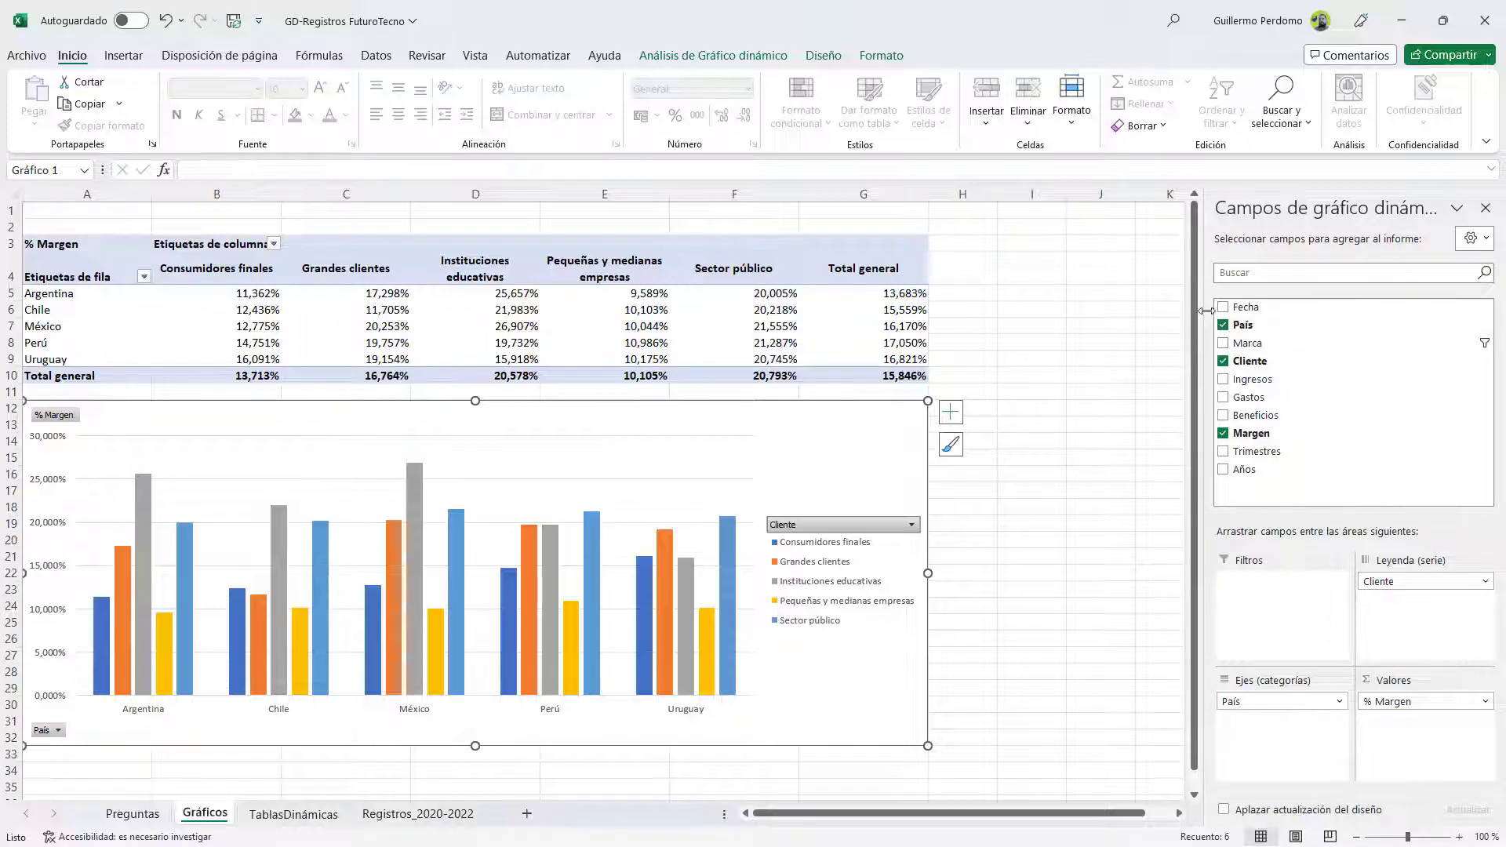
Step: Widen the field list and compare its Filas and Columnas areas for the table with the chart's Ejes and Leyenda areas, then restore its width
left_click_drag(1197, 309, 1072, 309)
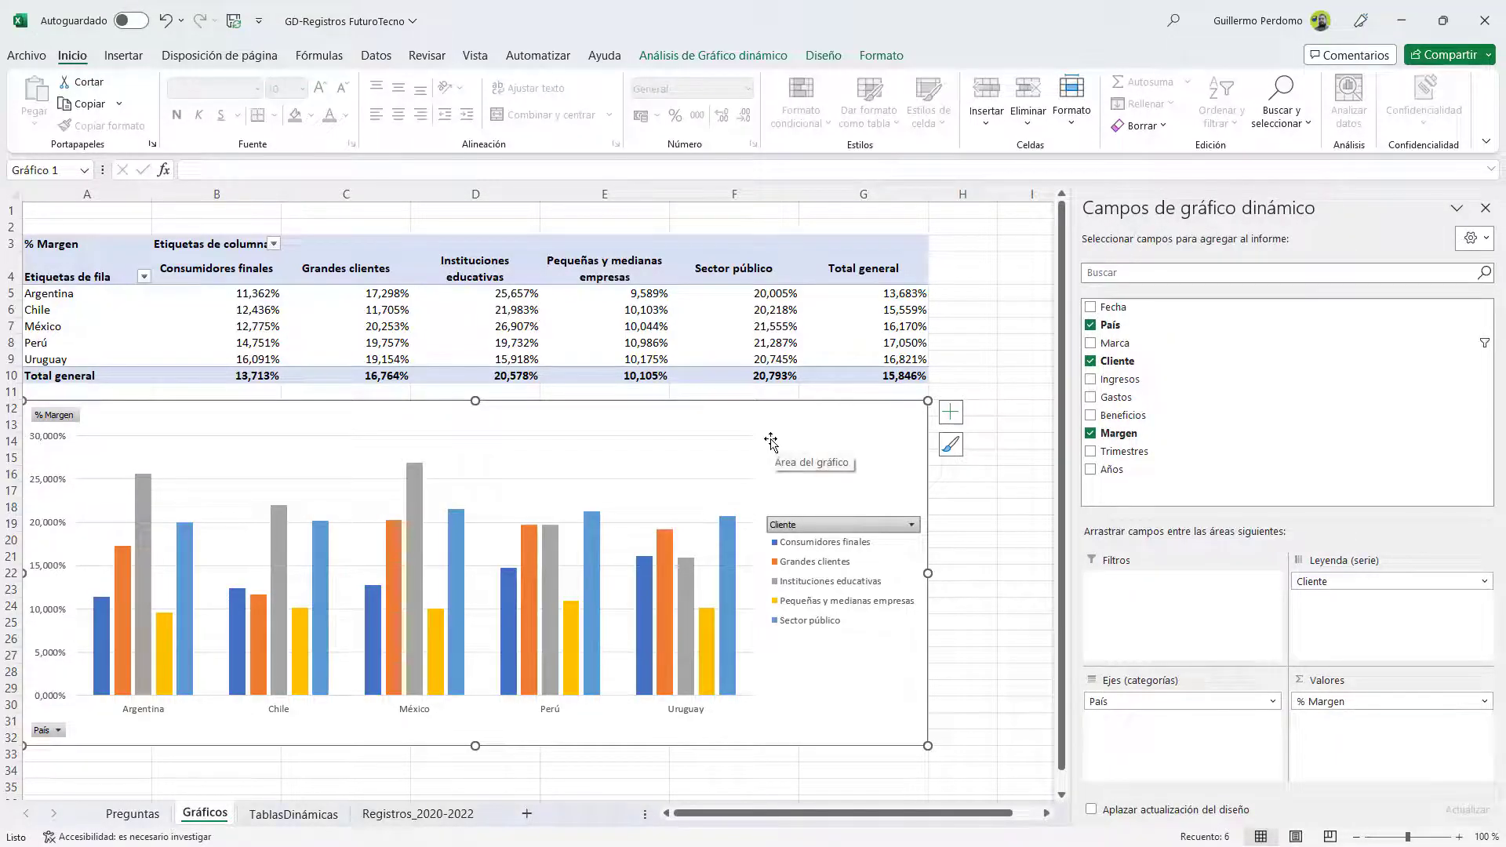
left_click(759, 333)
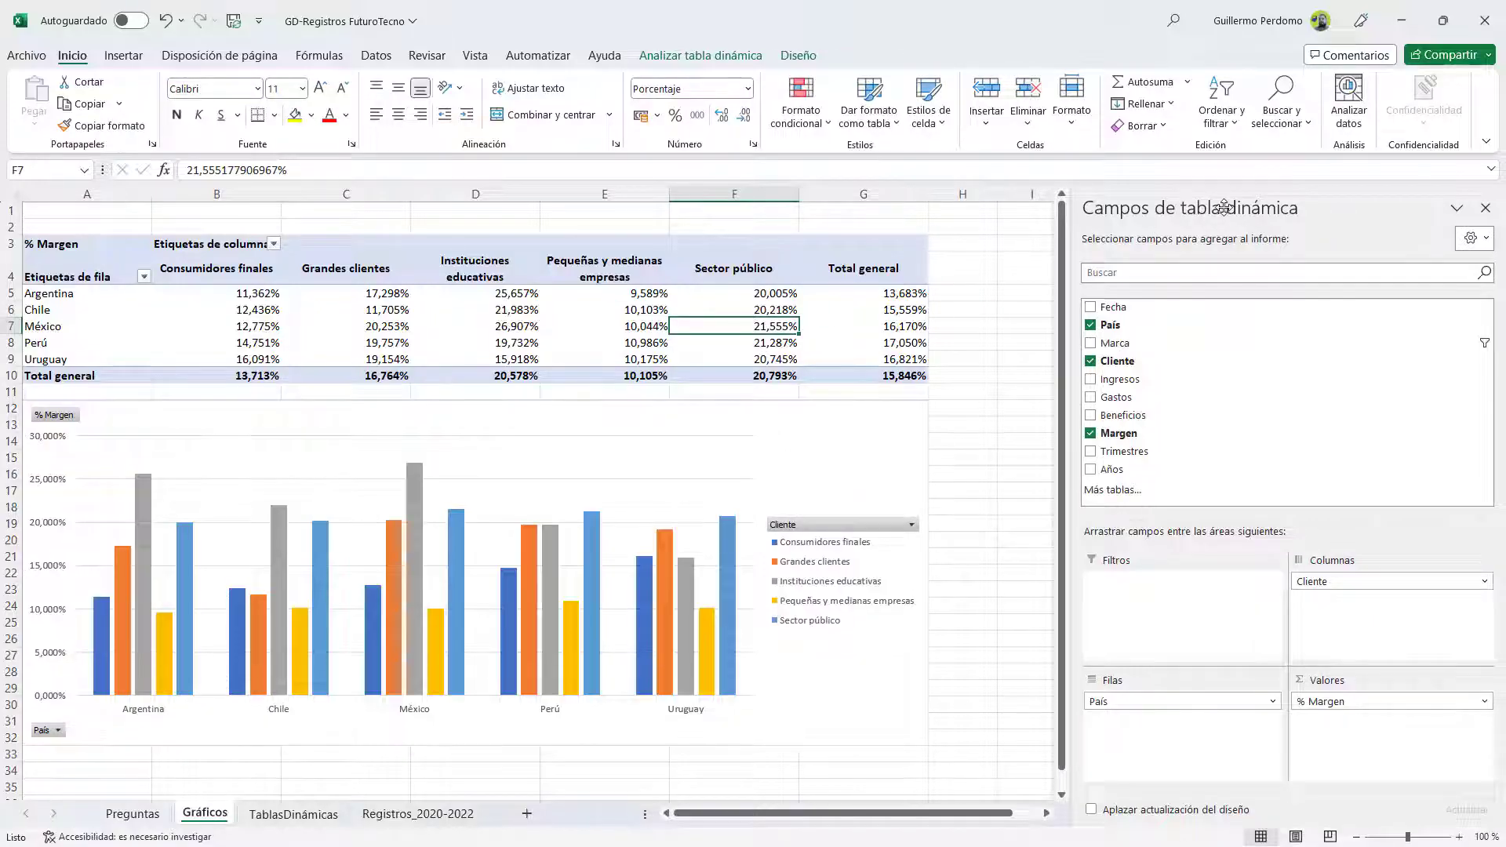
mouse_move(858, 321)
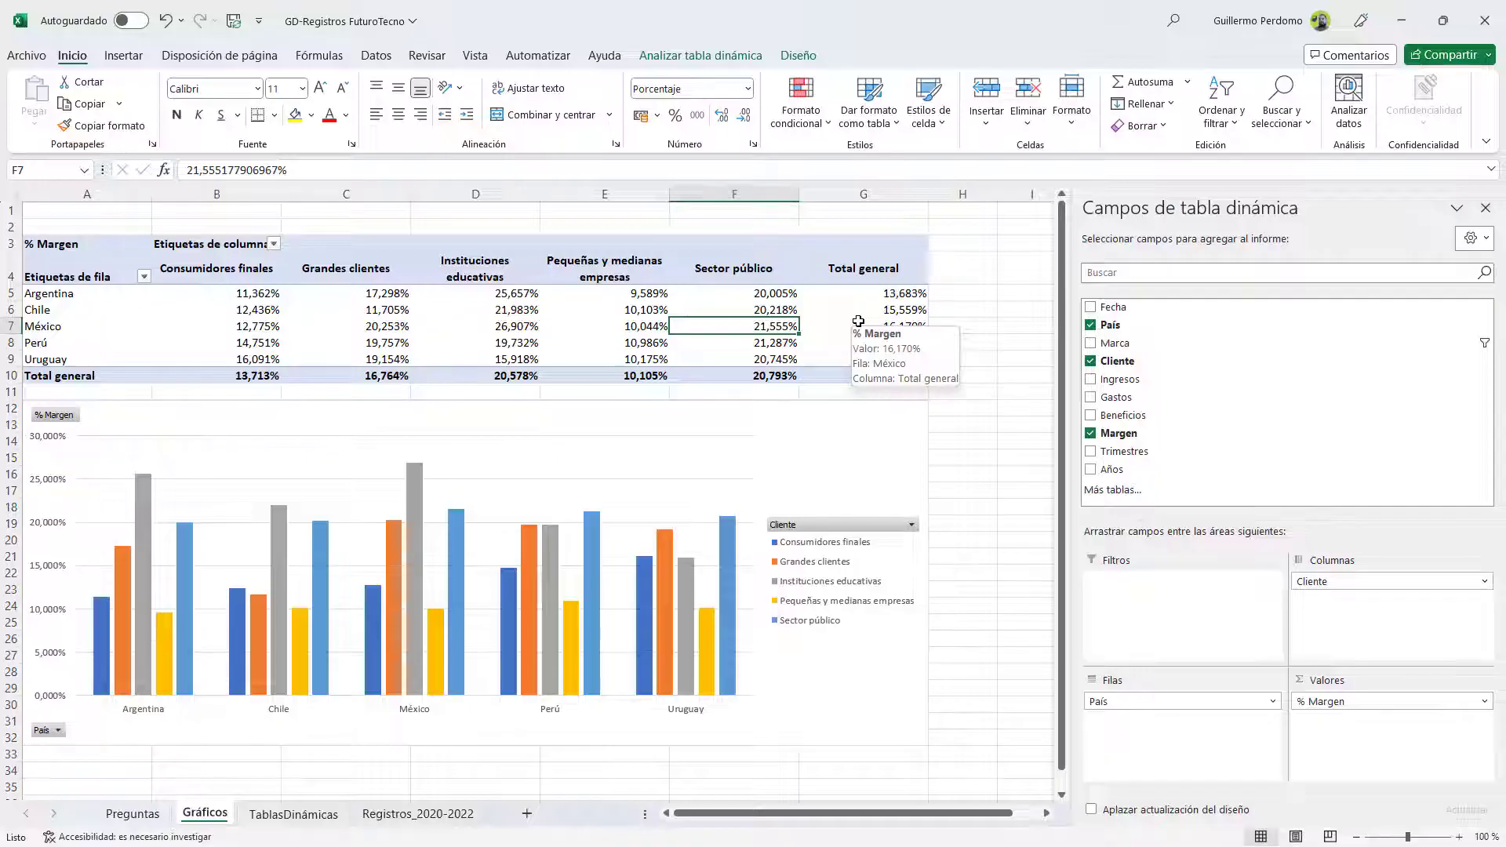
mouse_move(736, 325)
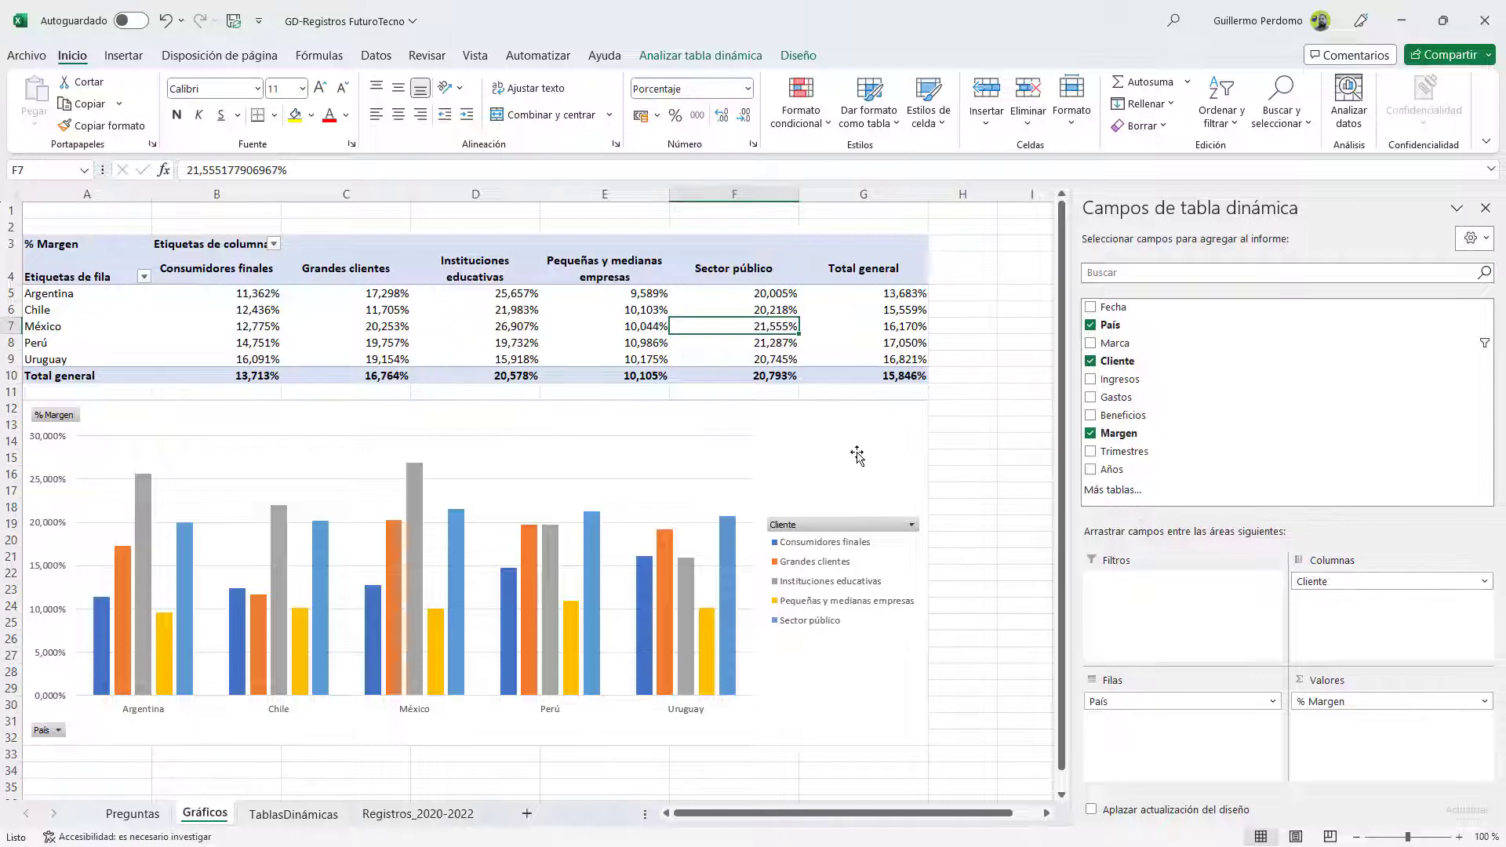
left_click(857, 453)
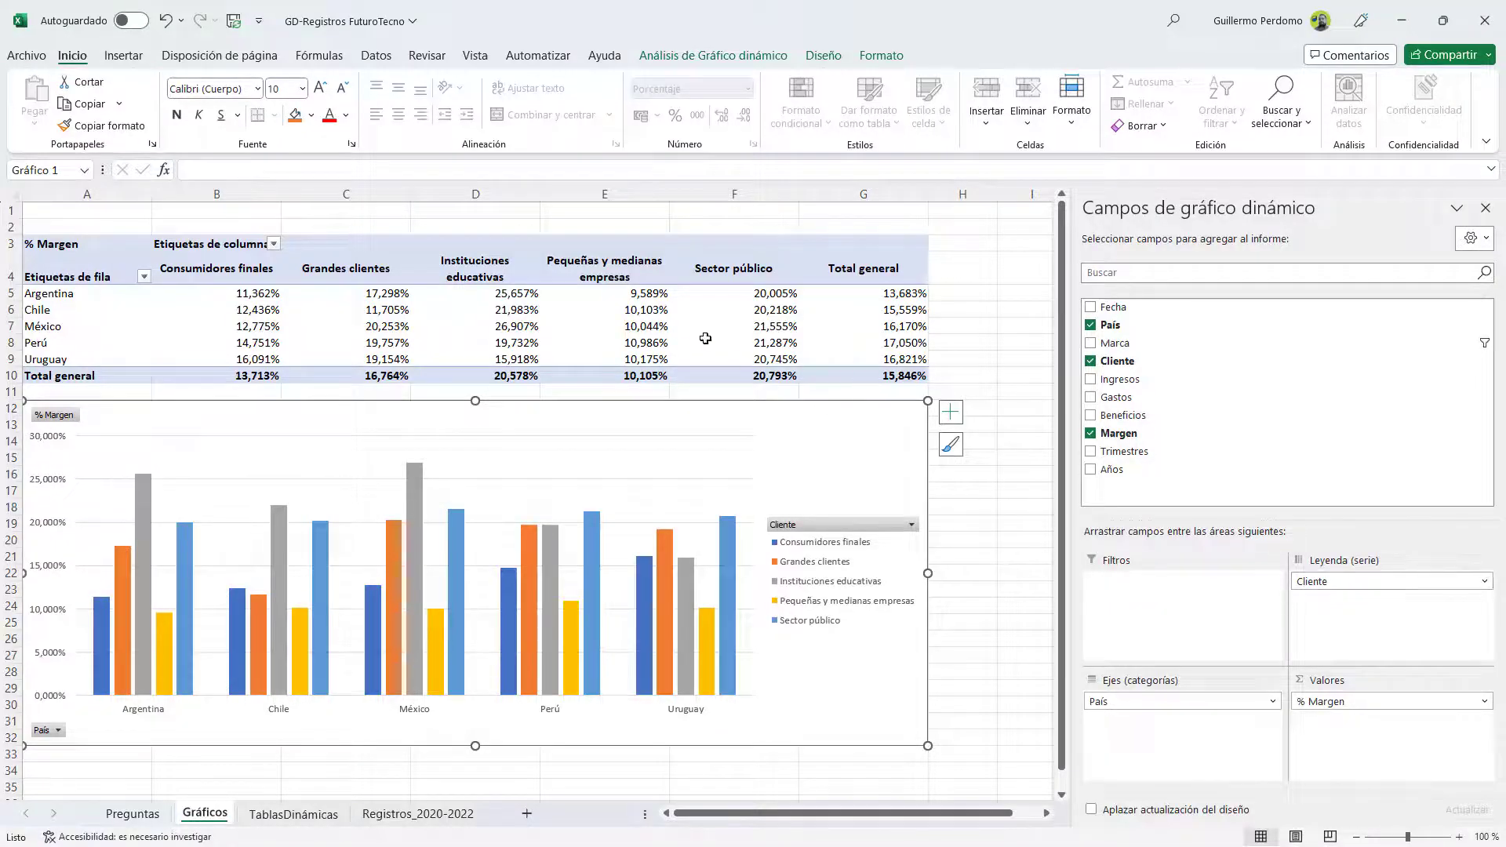
left_click(662, 325)
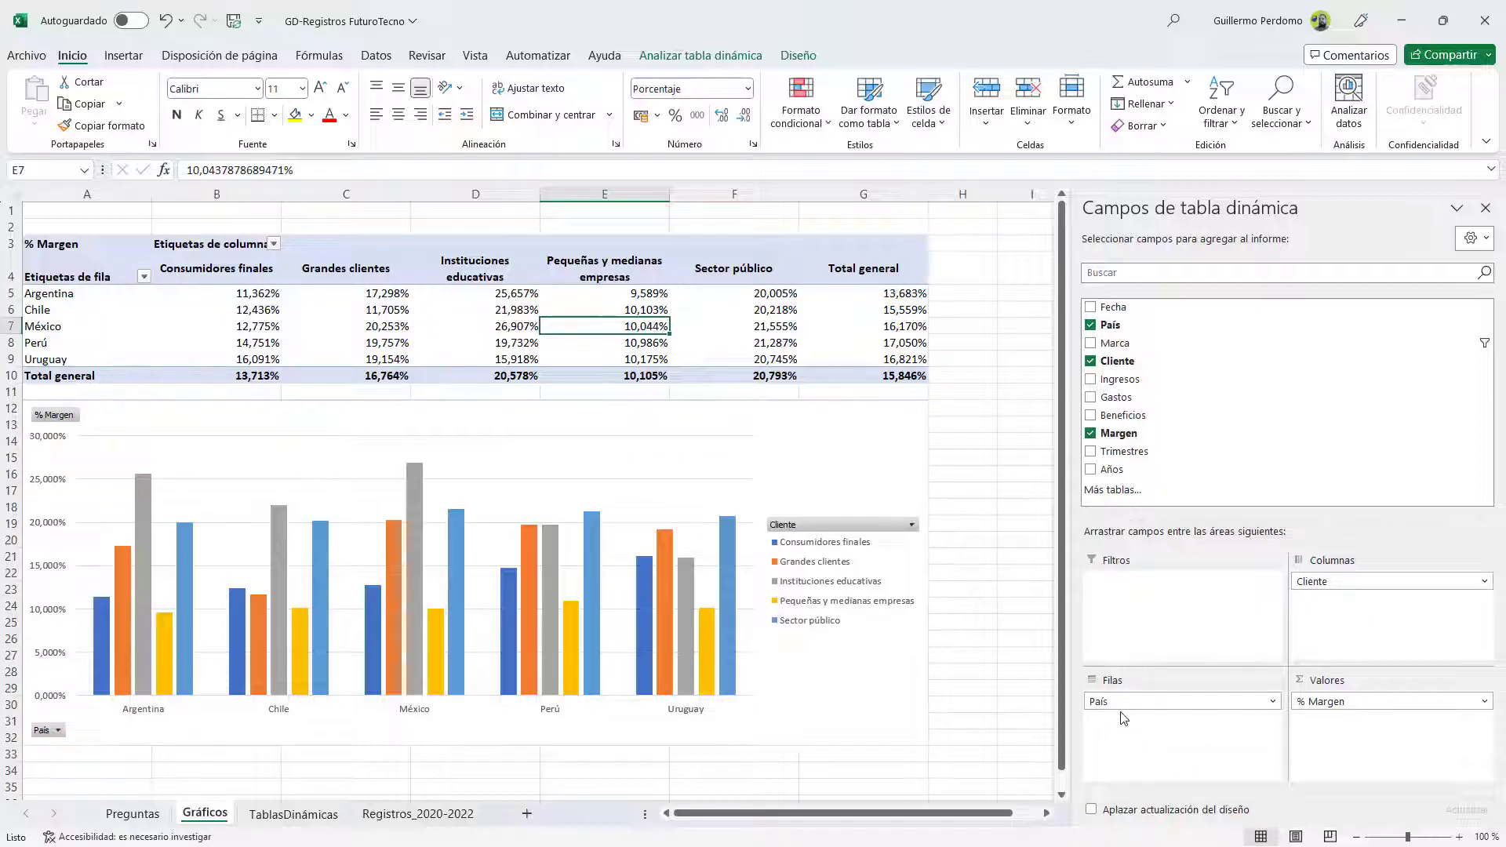
left_click(887, 700)
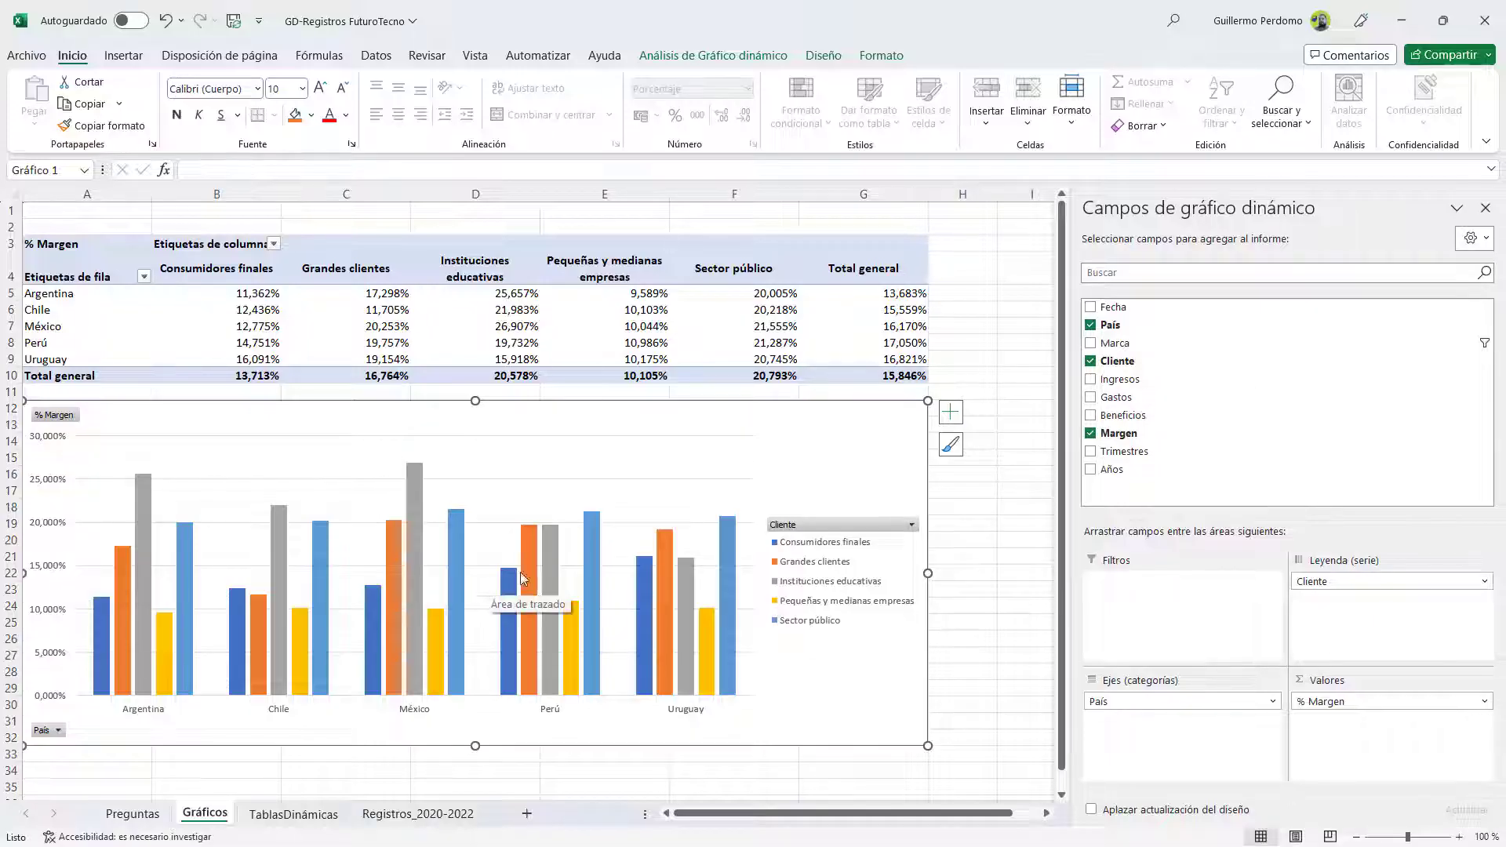
left_click_drag(1076, 398, 1196, 400)
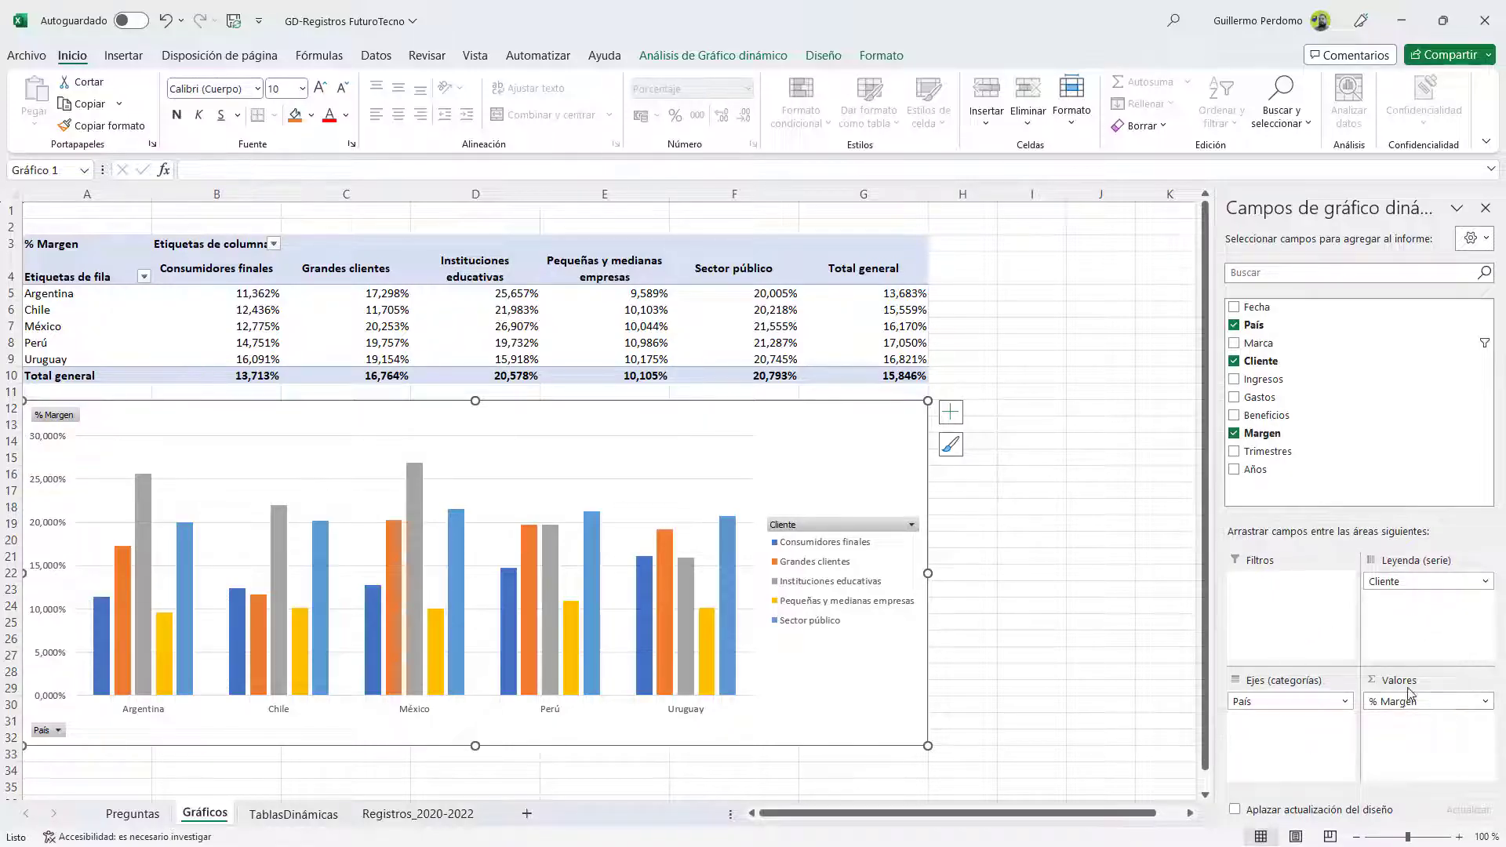
Step: Try swapping País and Cliente between the chart's legend and axis areas, and undo the swap
mouse_move(1409, 594)
left_mouse_down()
mouse_move(1294, 735)
mouse_move(1293, 702)
mouse_move(1406, 610)
left_mouse_up()
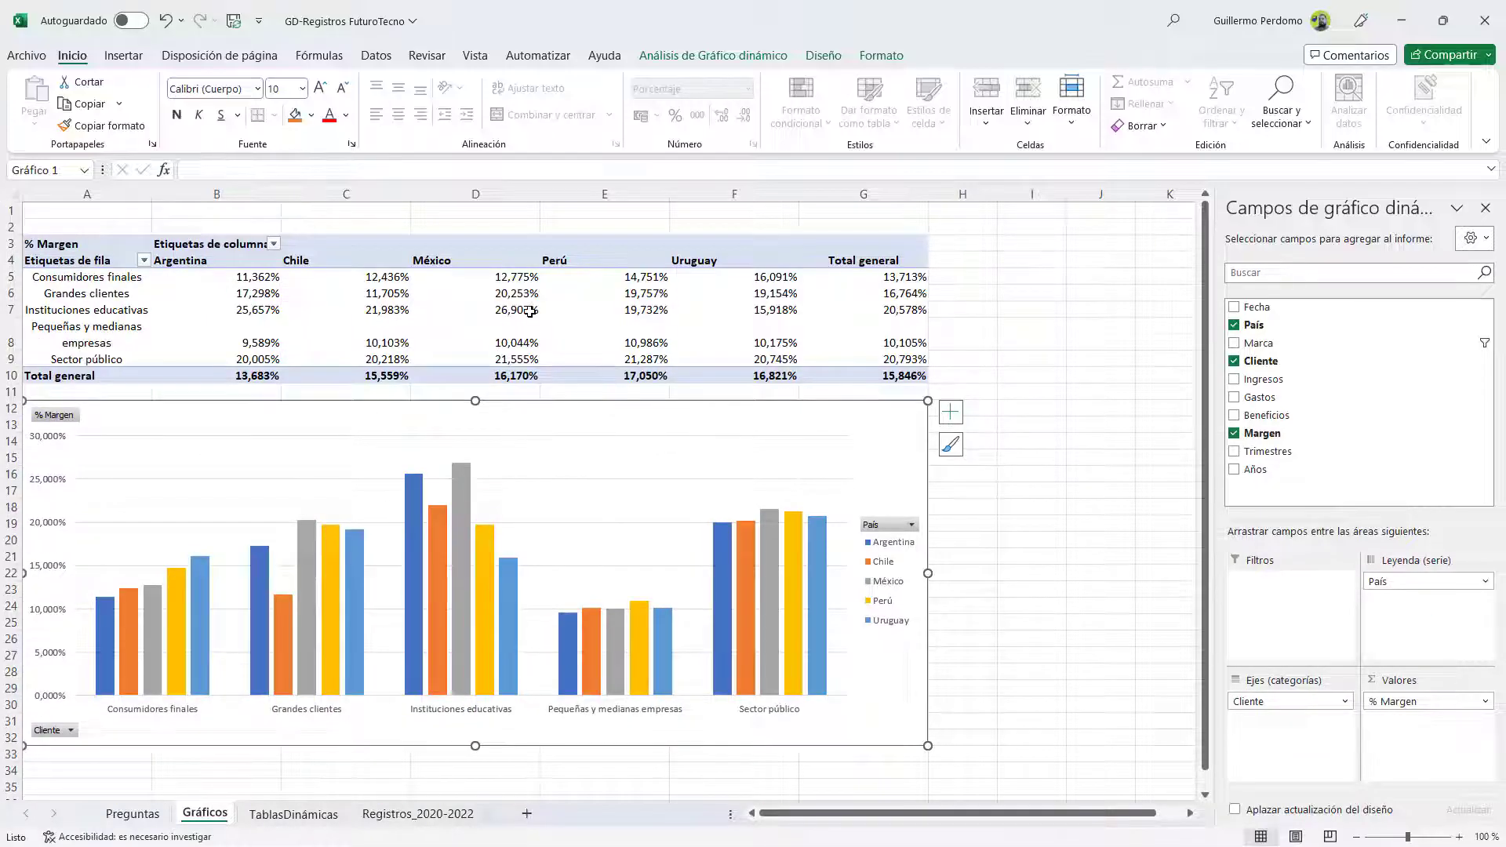
mouse_move(530, 312)
left_click(164, 23)
left_click(164, 23)
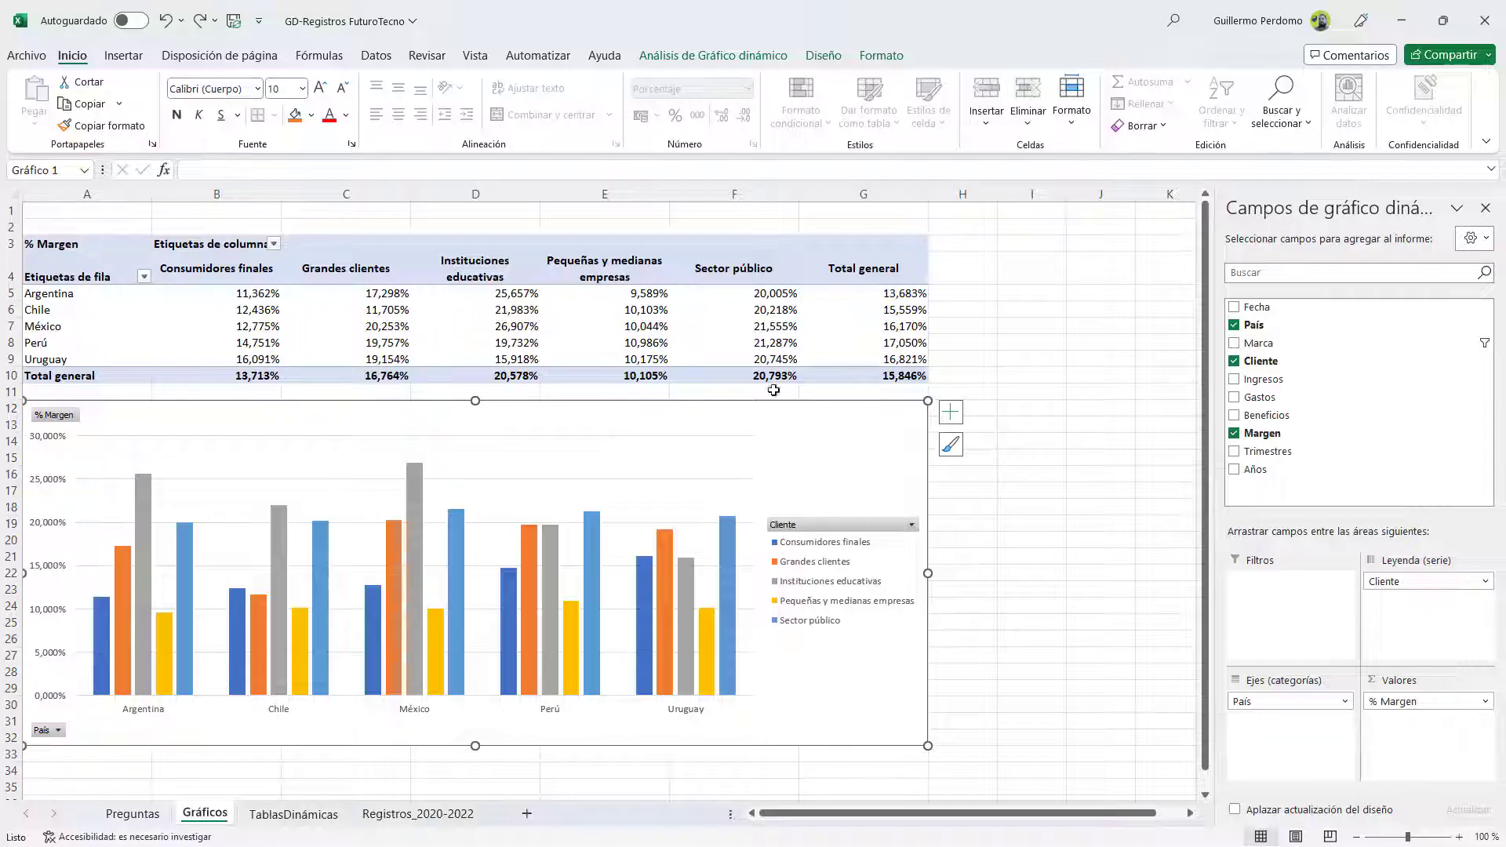
Step: Switch rows and columns in the pivot chart's data source so Cliente forms the axis and País the legend
right_click(792, 451)
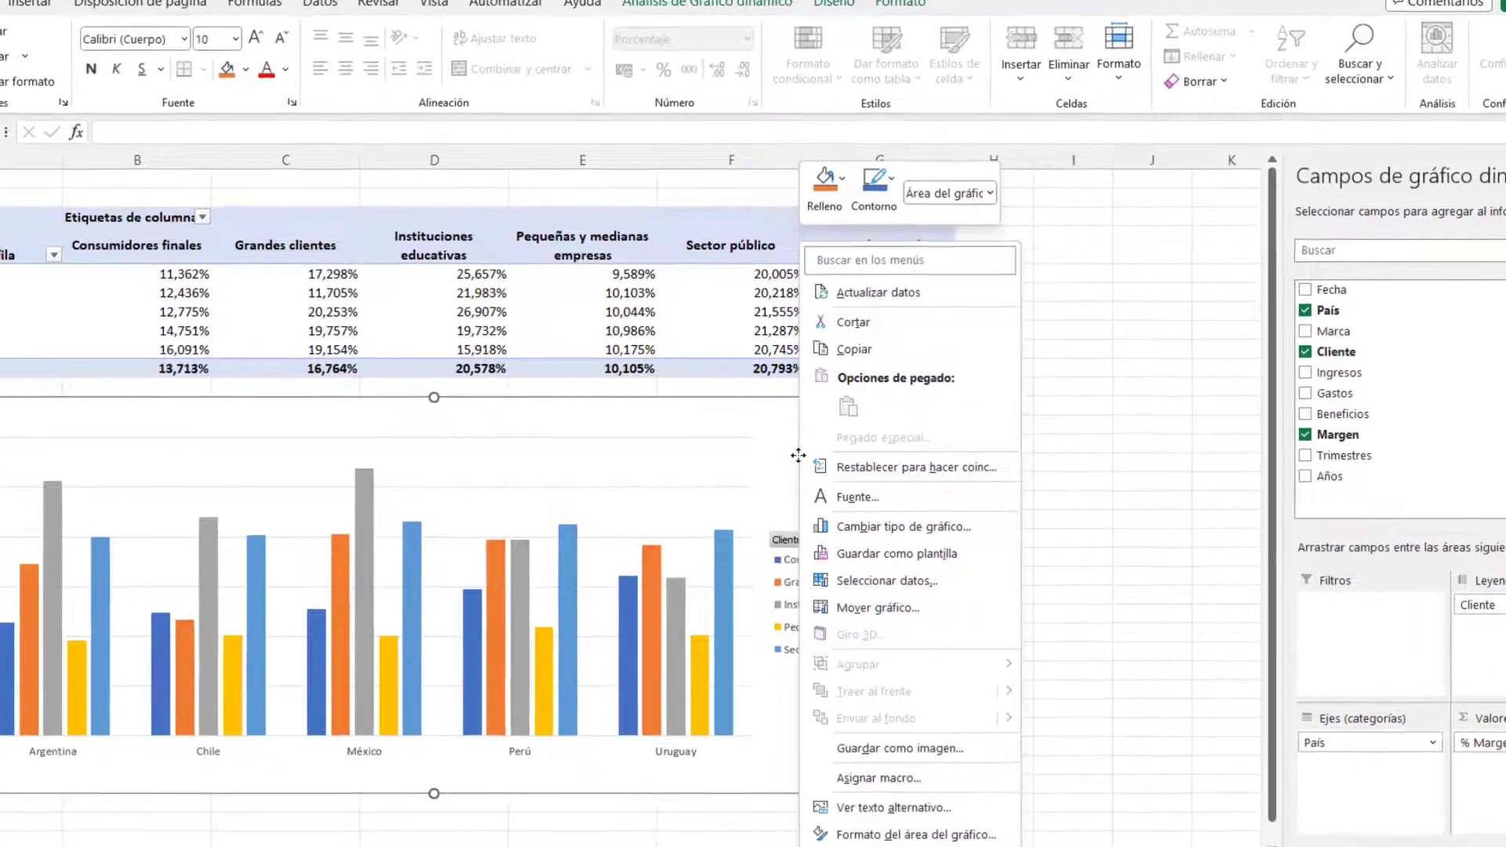
left_click(900, 584)
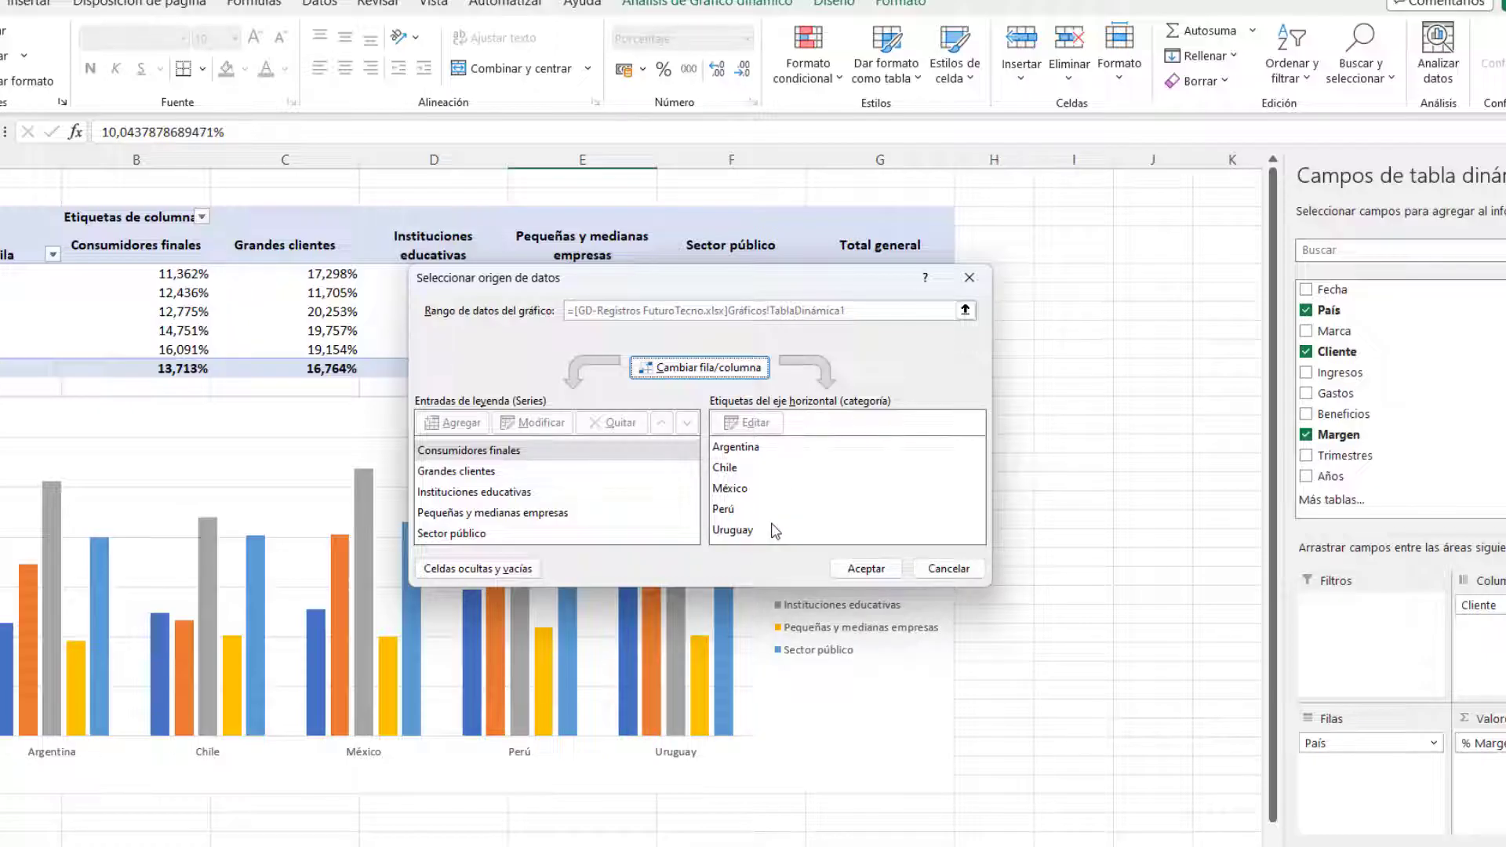
left_click(690, 369)
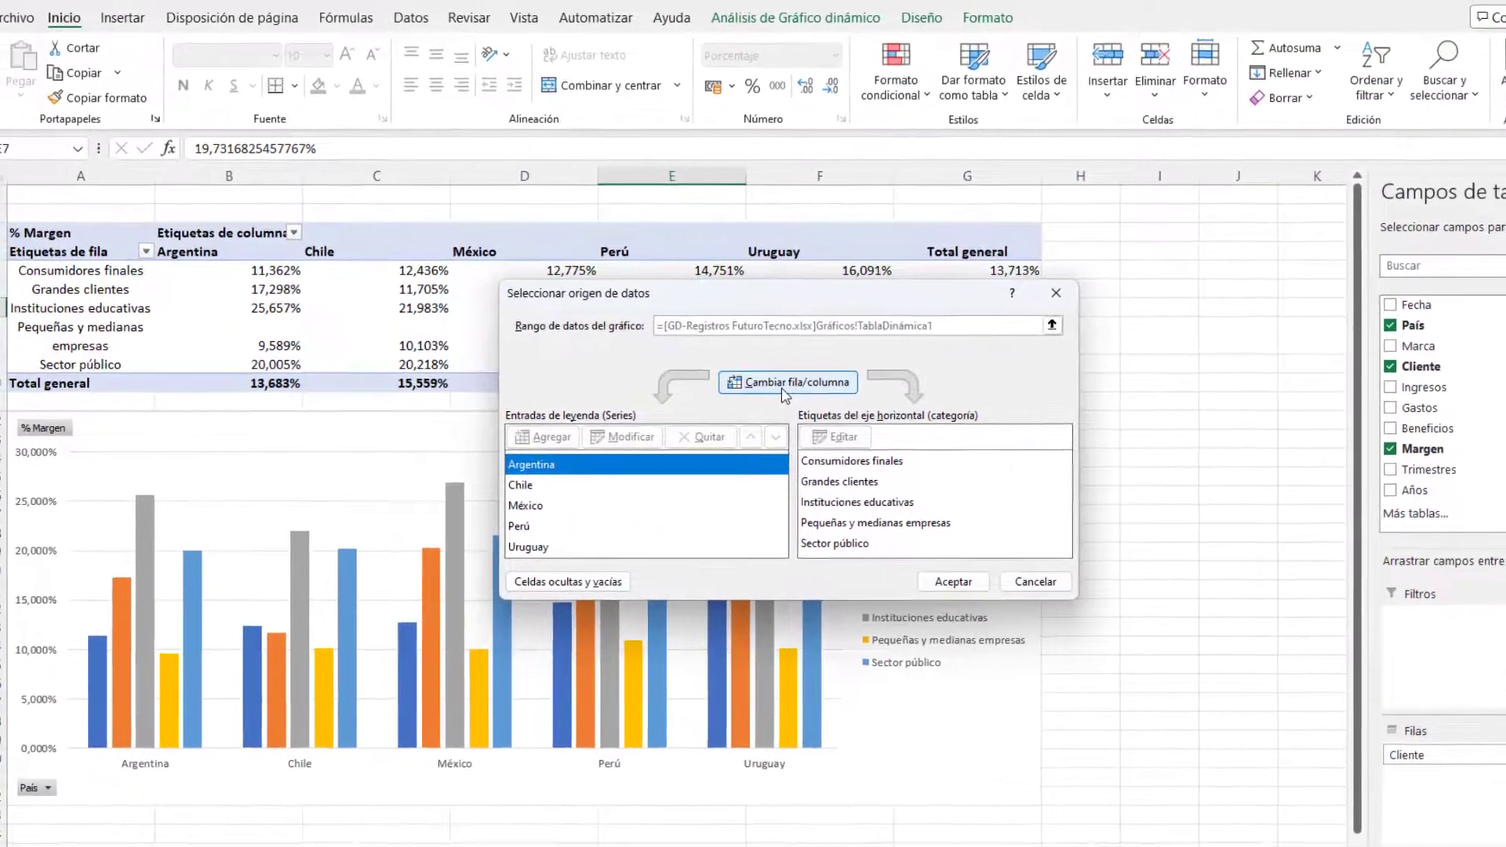
left_click(917, 577)
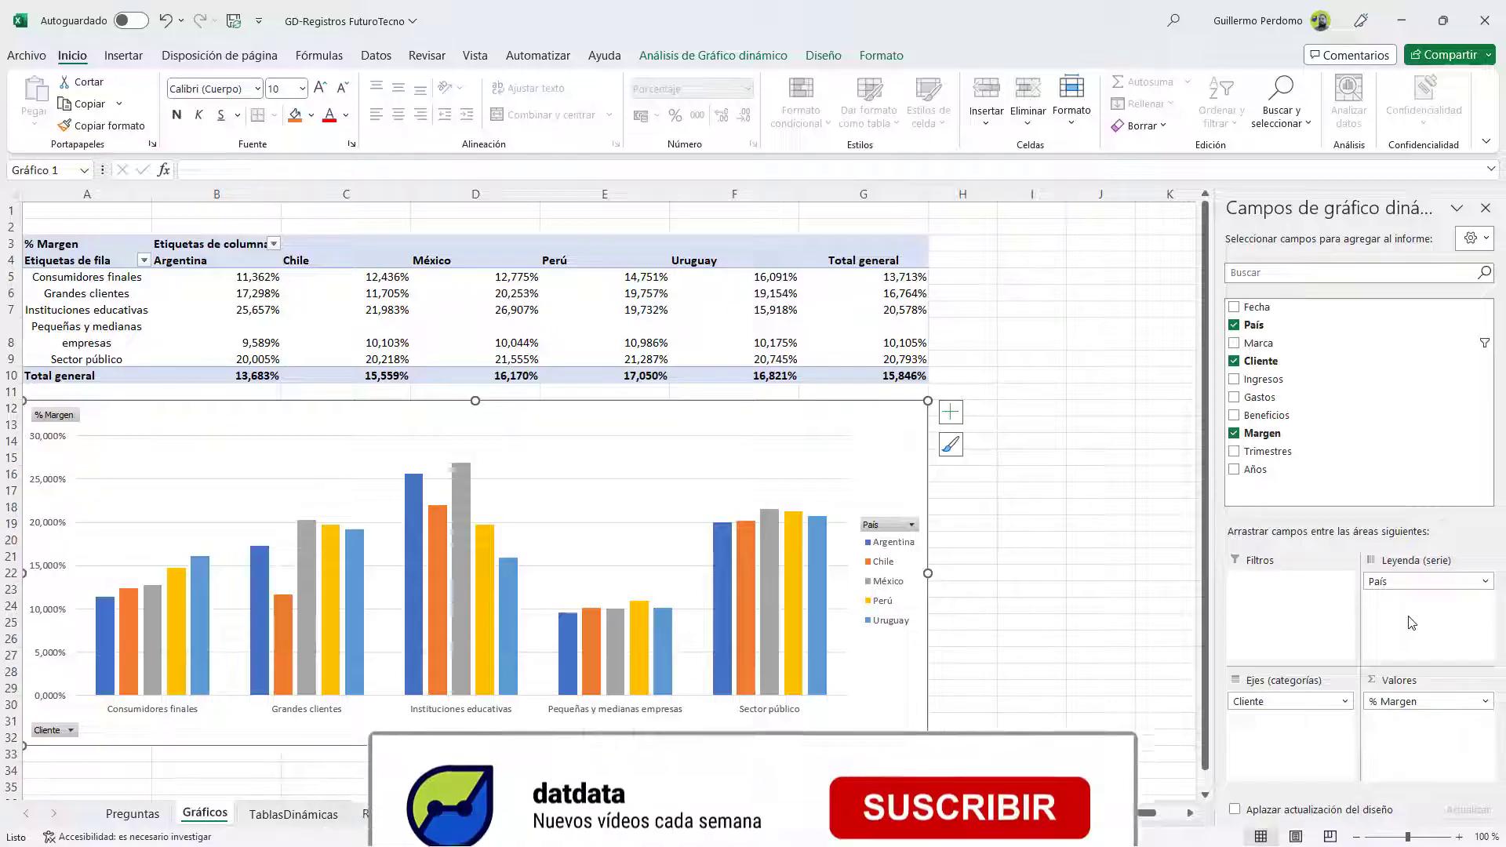
Step: Middle-align the client type rows A5:G9 of the pivot table vertically and apply borders to all their cells
left_click(109, 313)
left_click(109, 317)
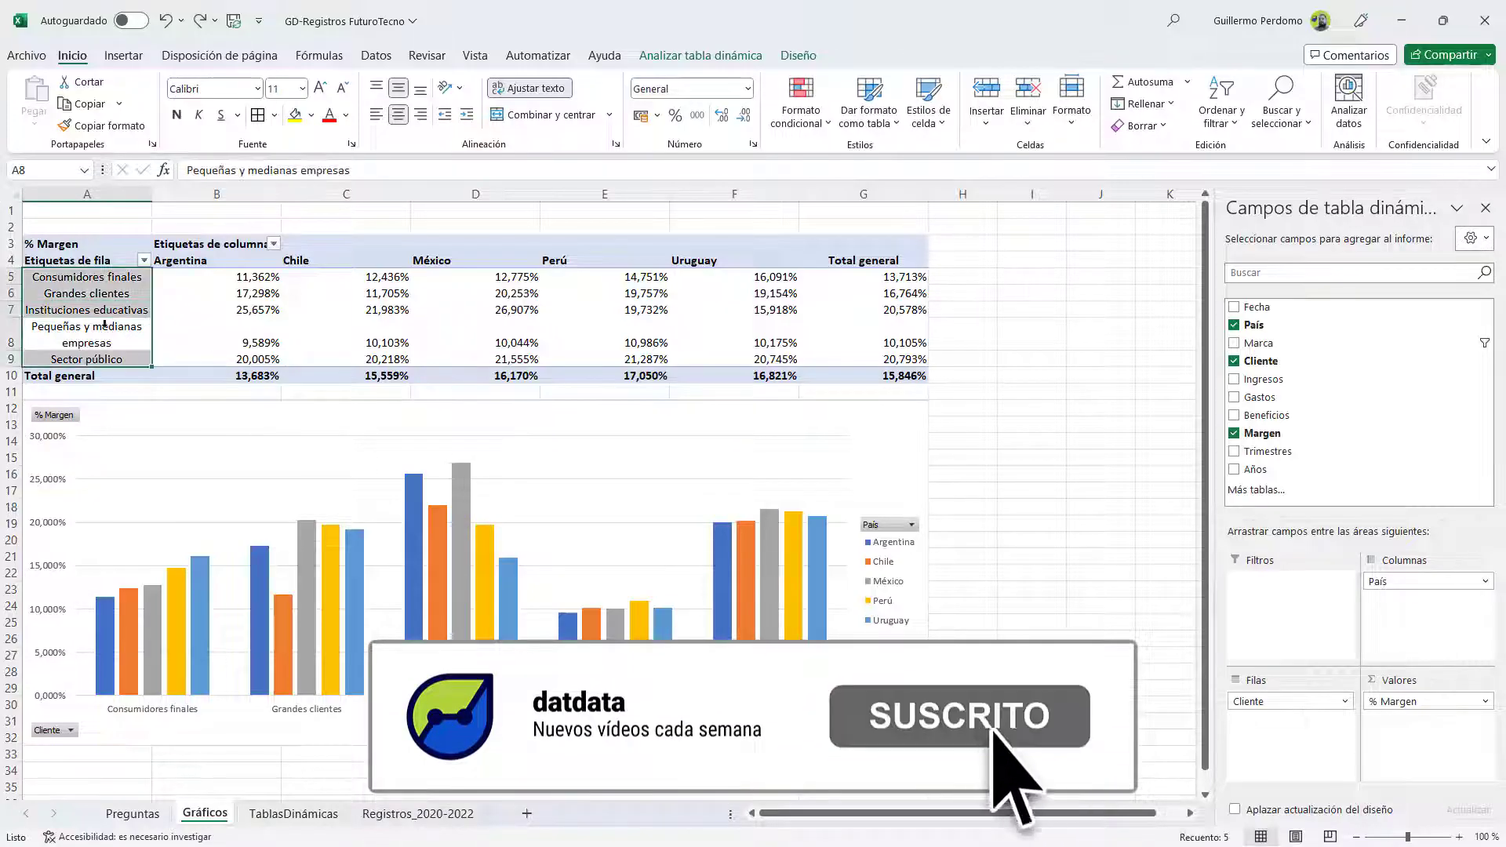
left_click(119, 342)
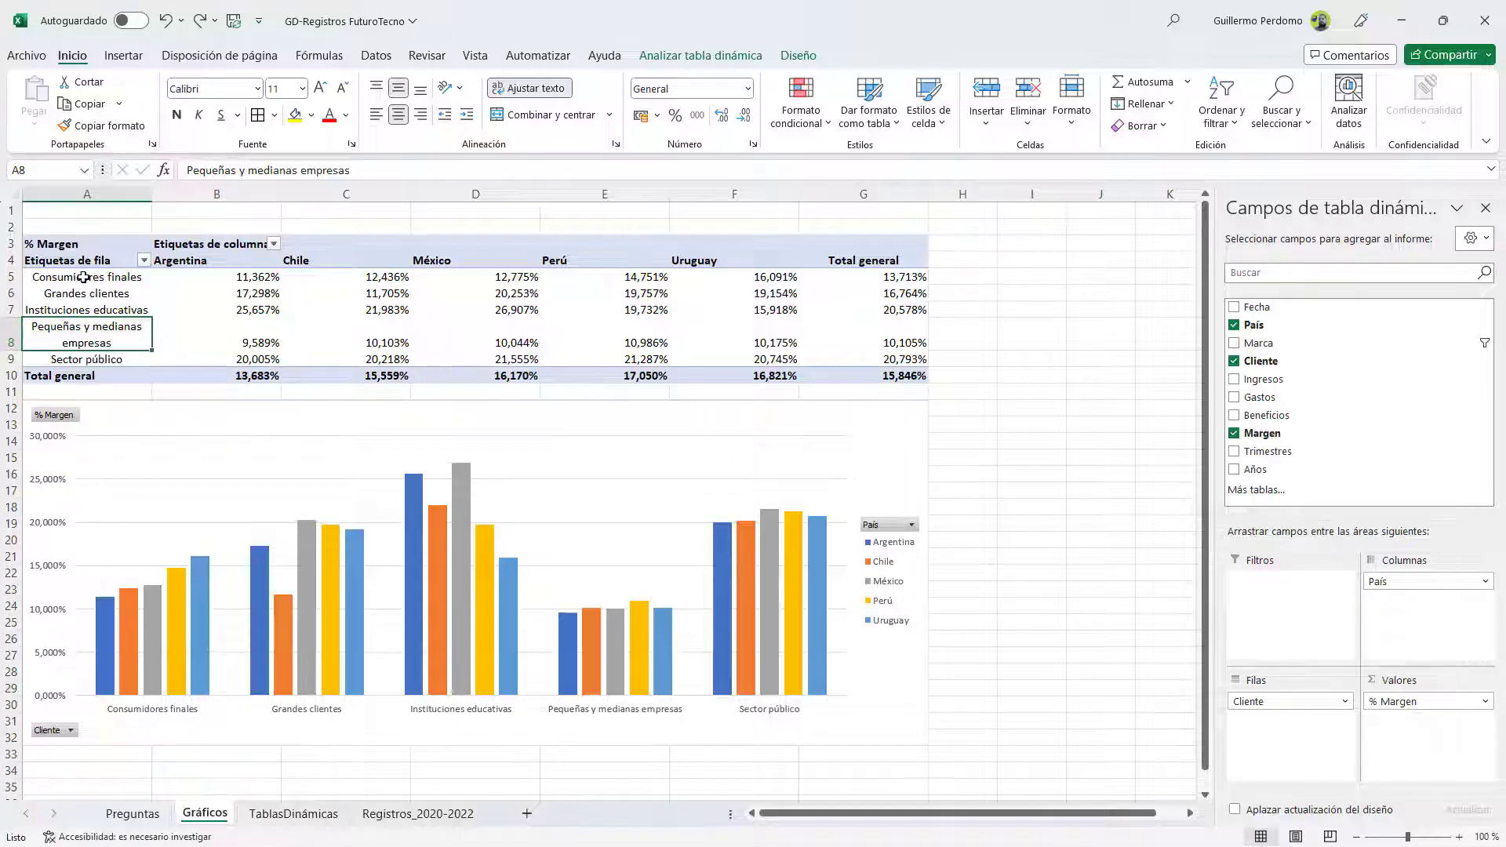
left_click_drag(83, 277, 860, 356)
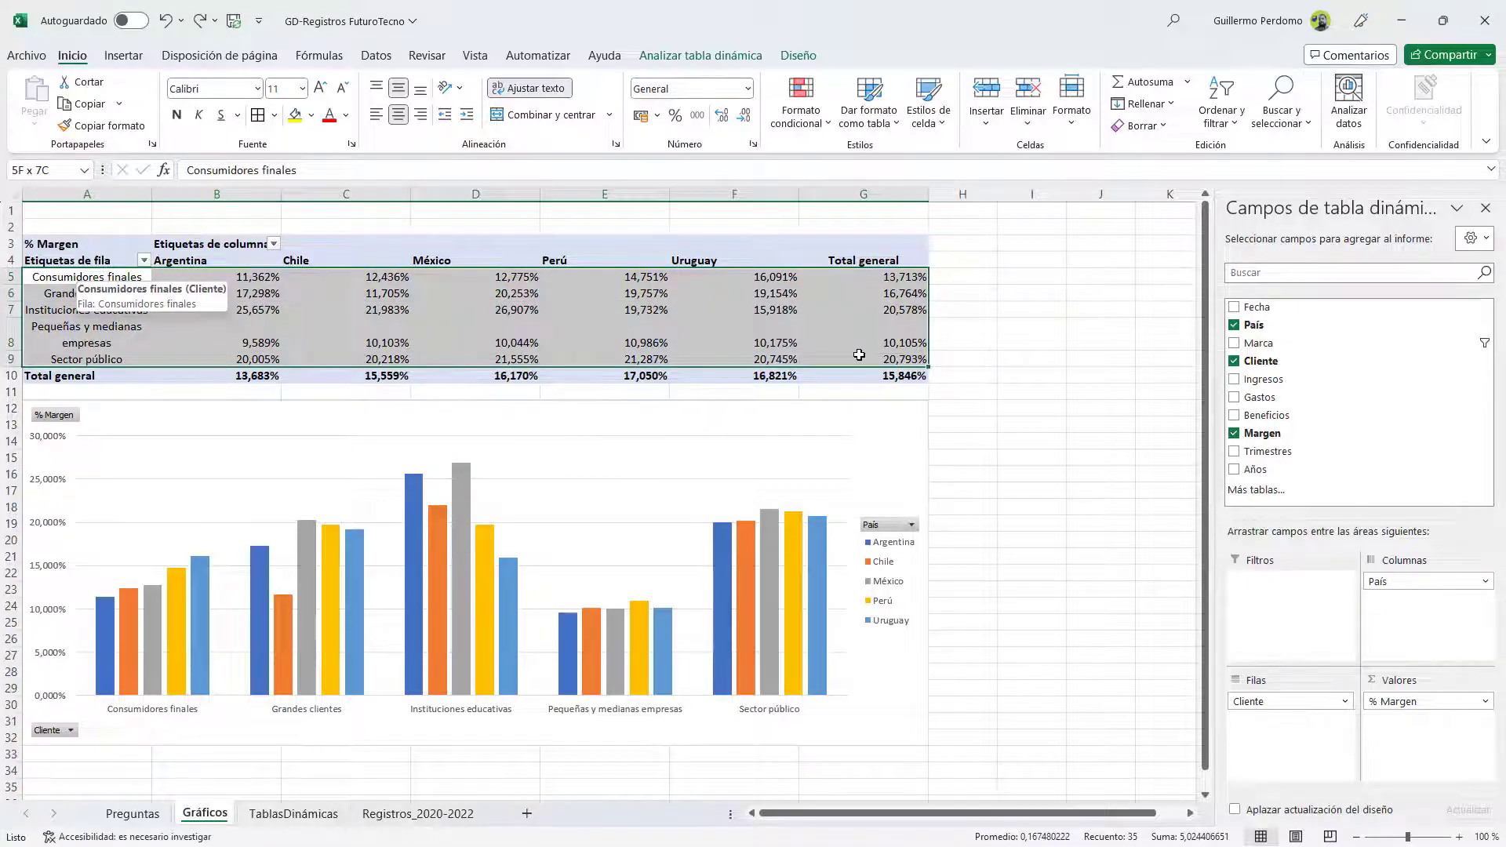
left_click_drag(860, 355, 860, 355)
left_click(404, 89)
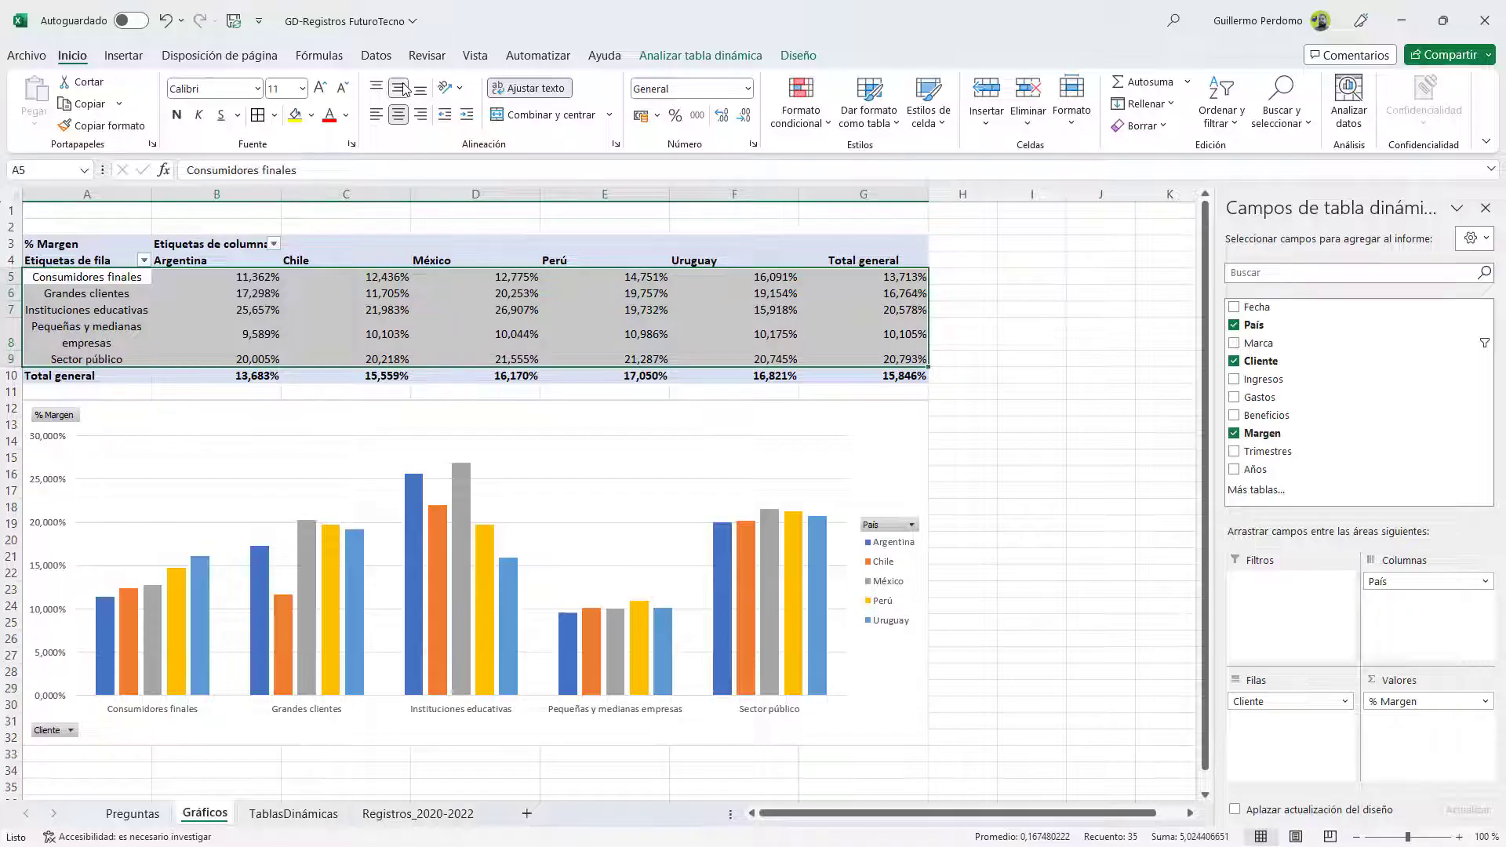
left_click(258, 115)
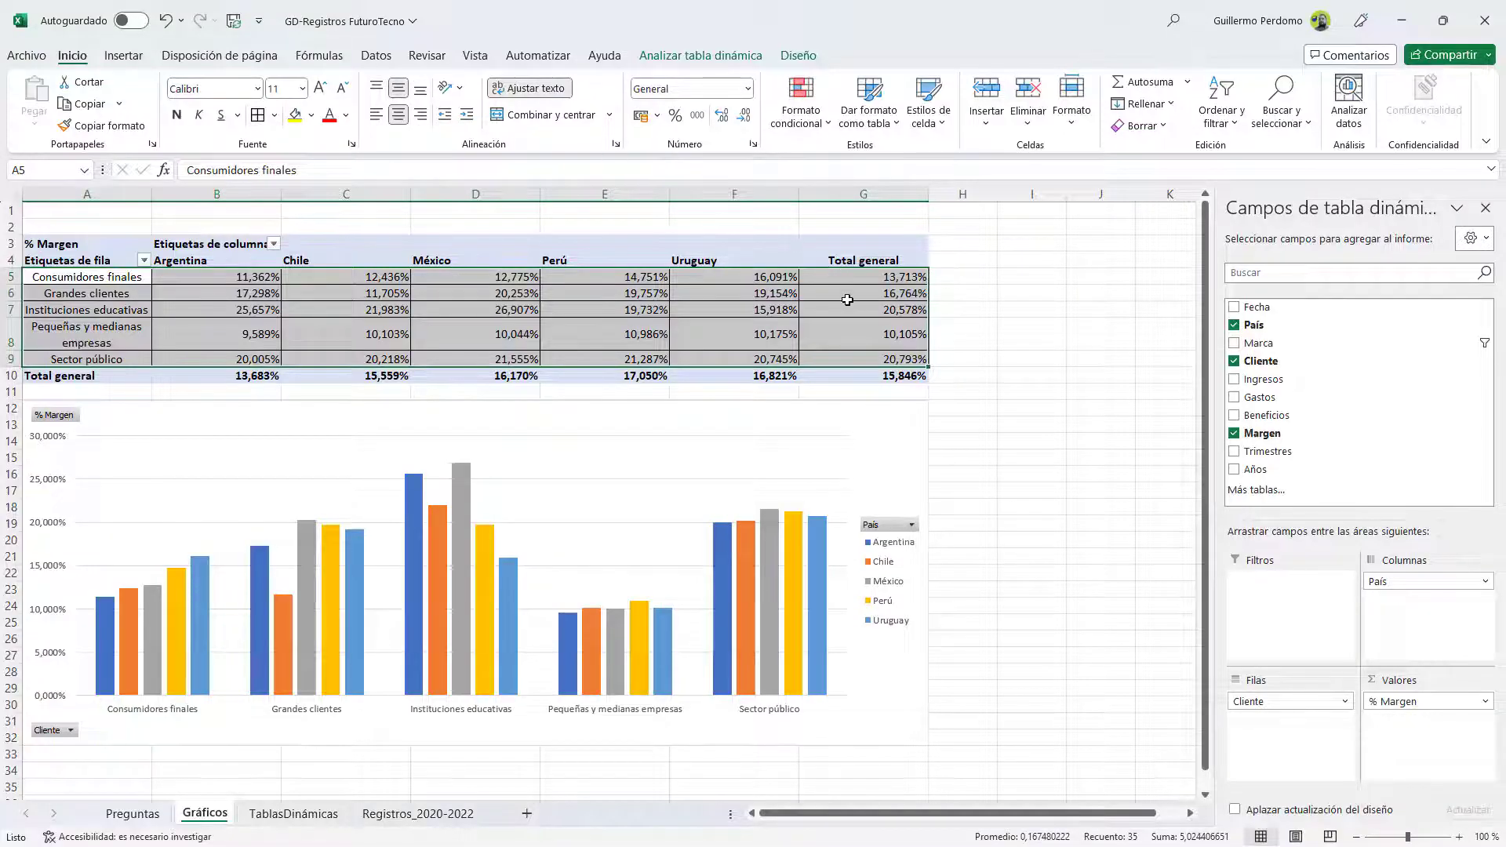
left_click(851, 331)
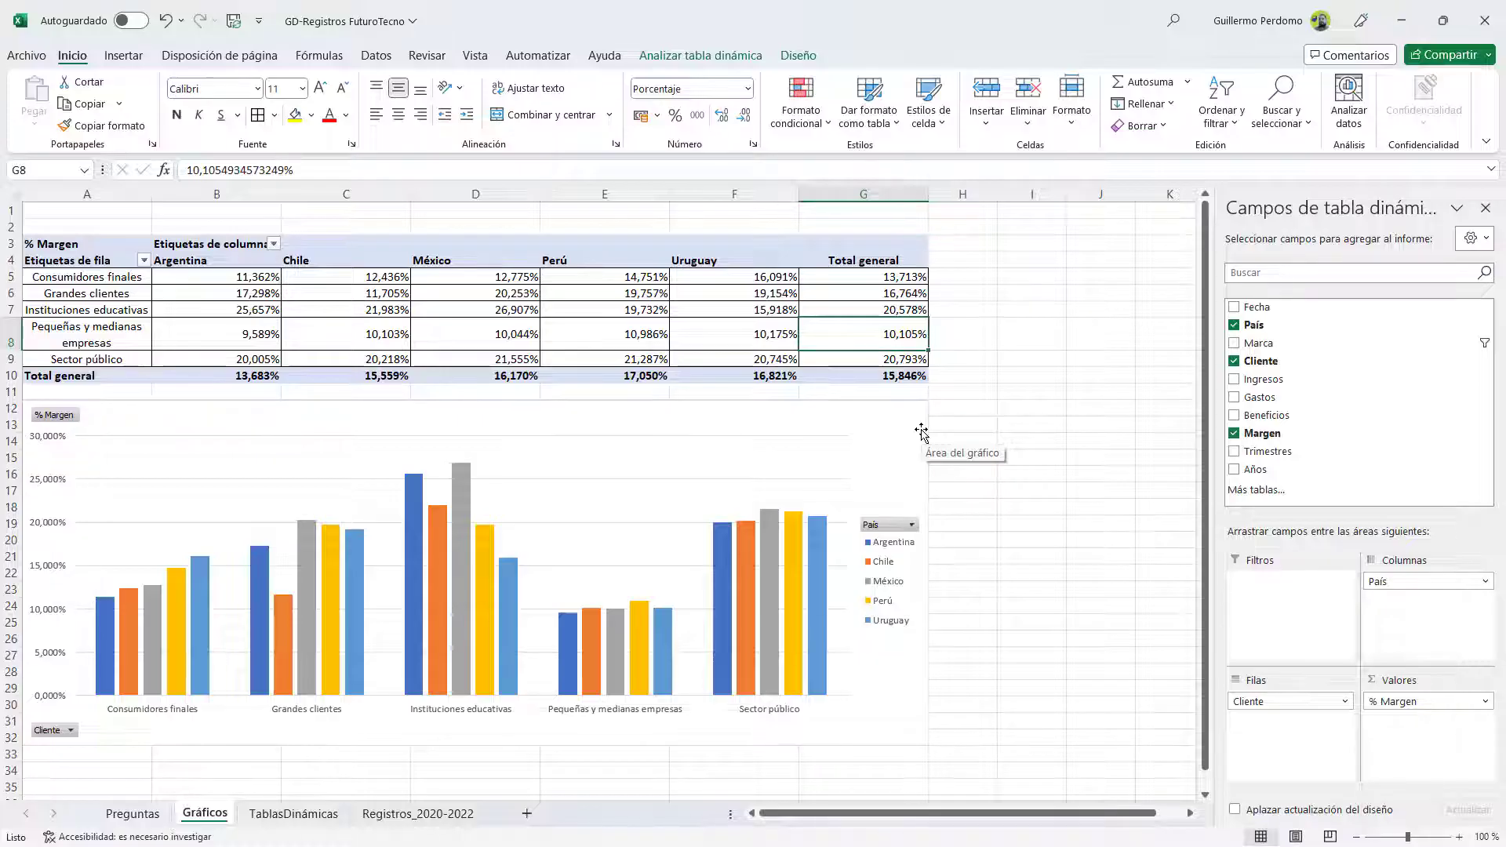
Step: Hide the pivot chart's field list and show it again
left_click(910, 430)
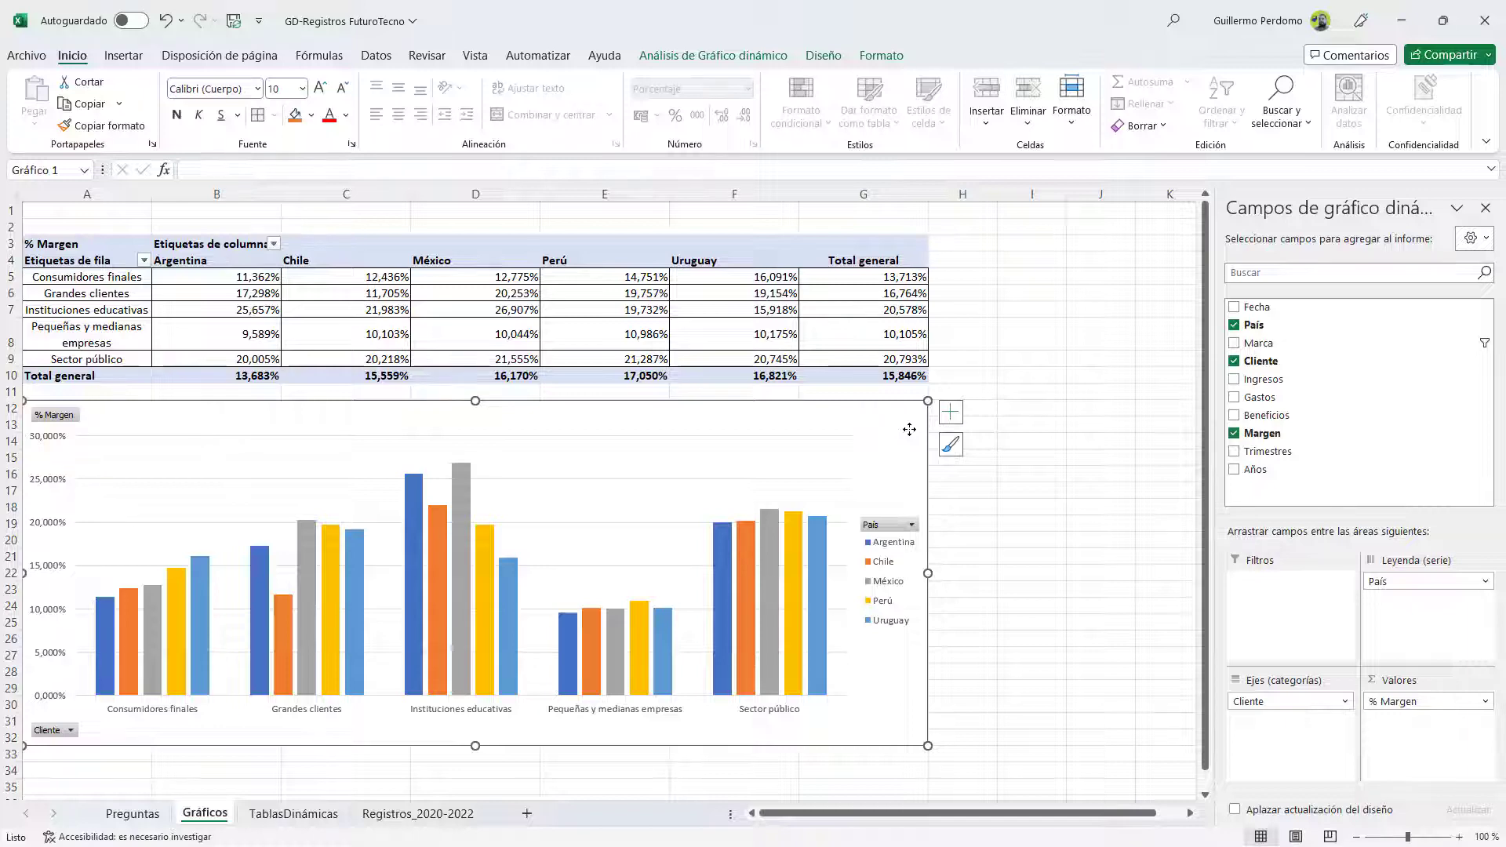
left_click(714, 56)
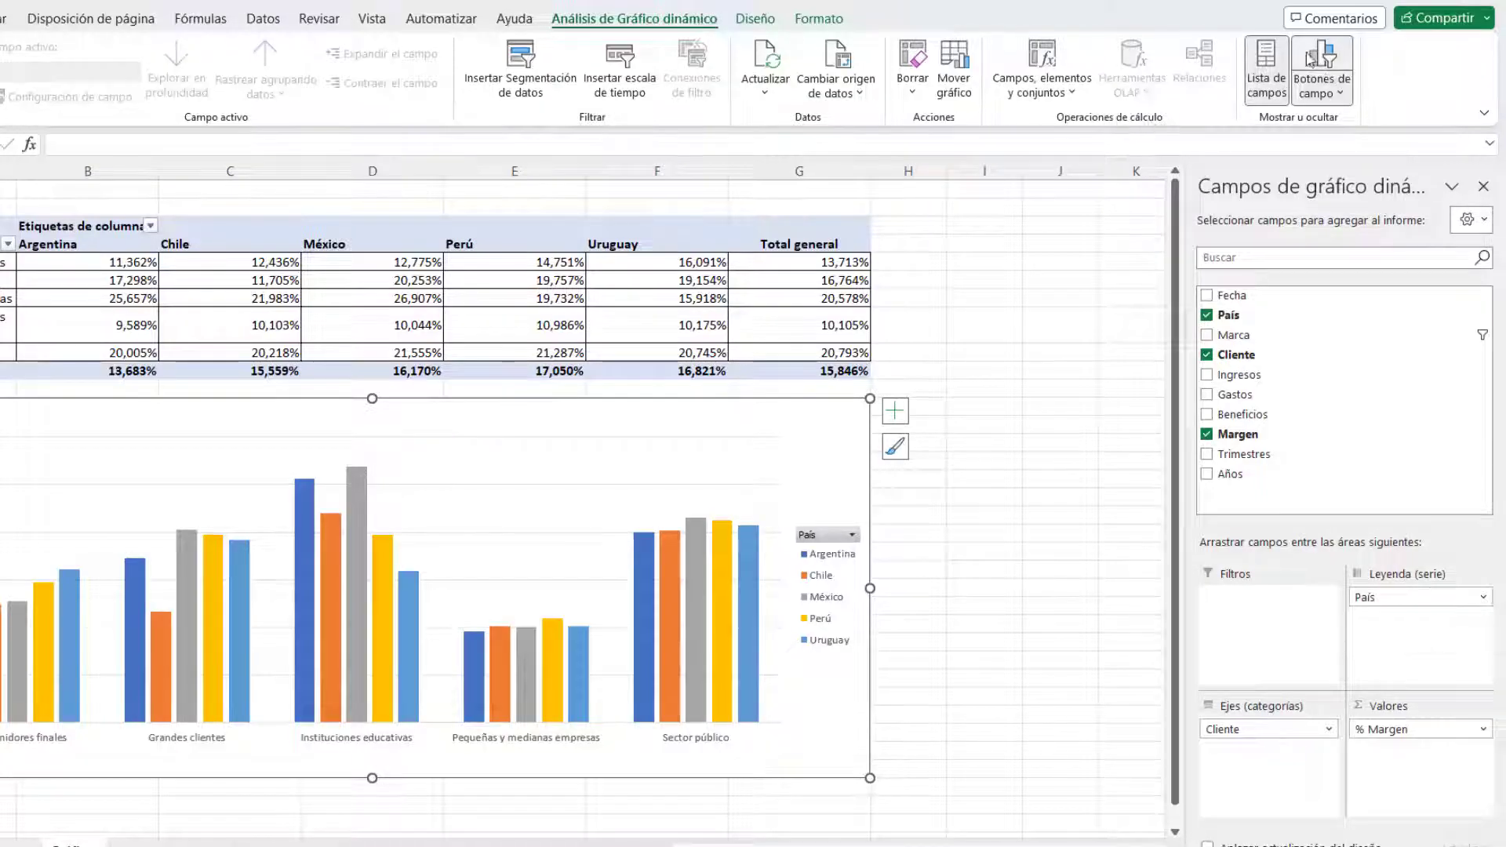
left_click(1262, 94)
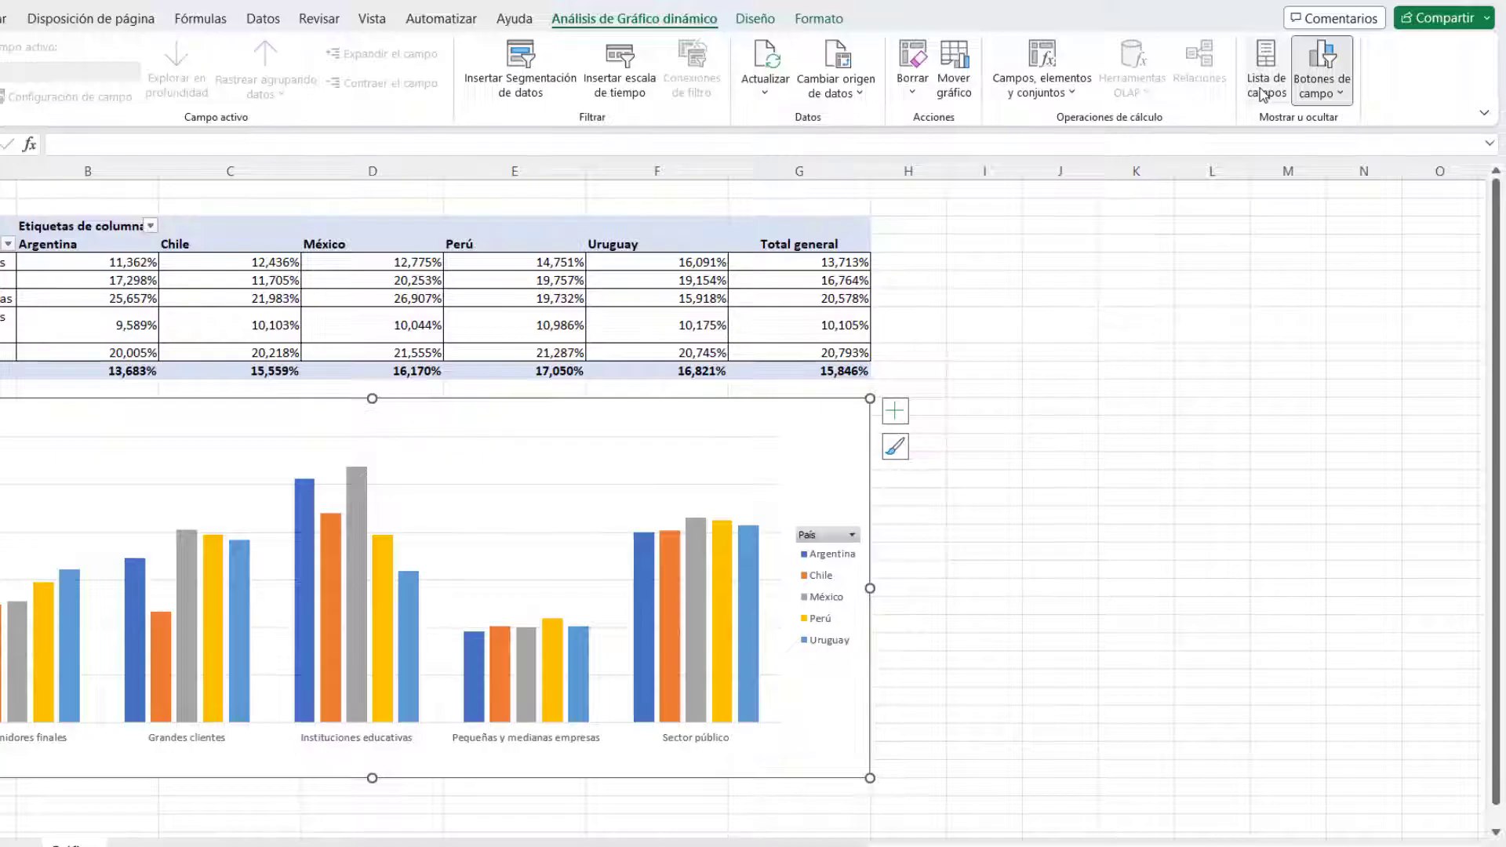
left_click(1262, 95)
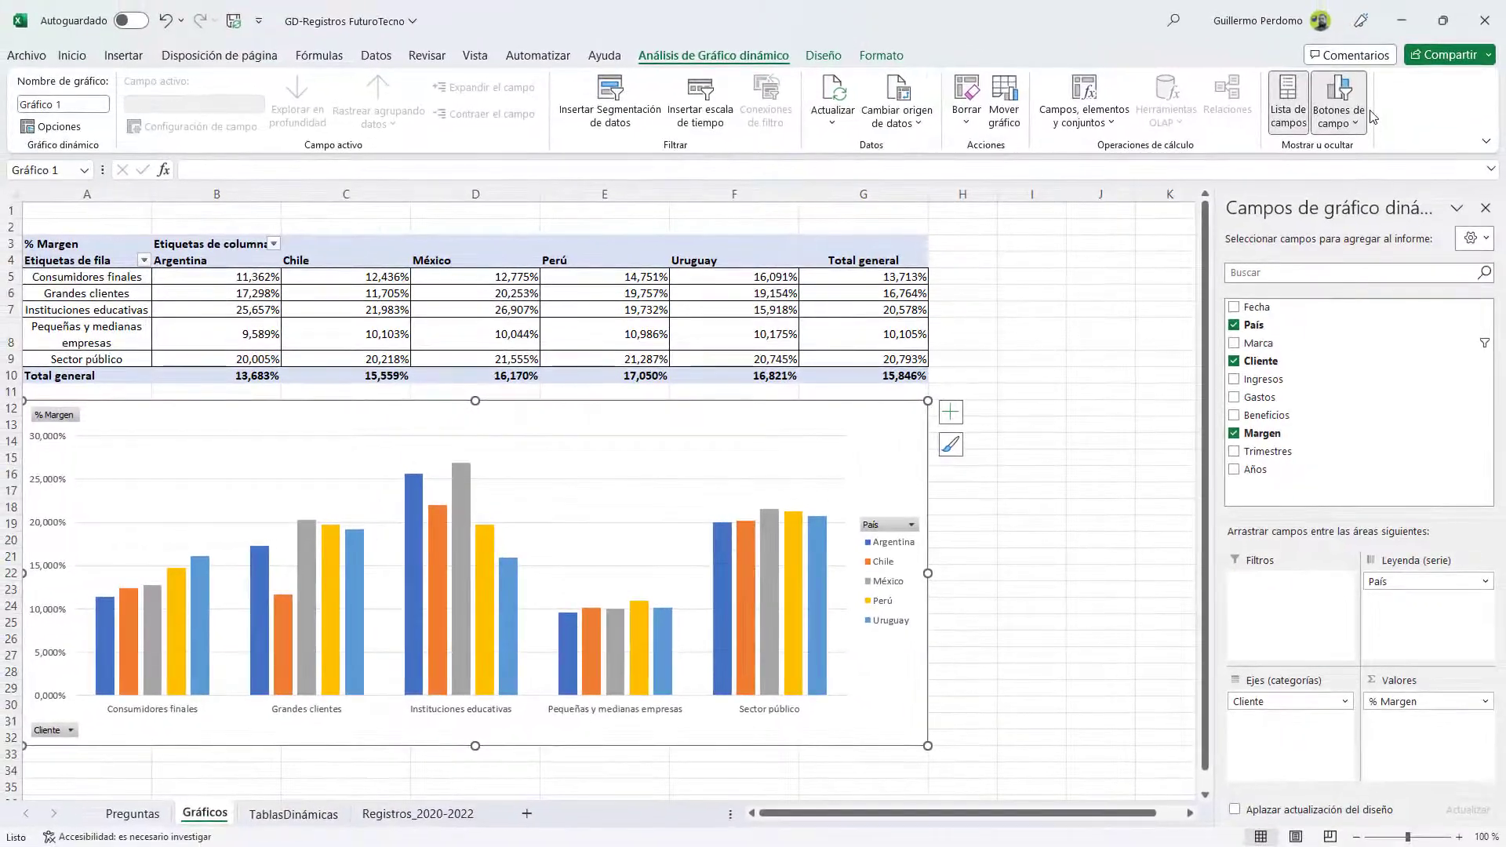
Step: View the filter options behind the chart's País and Cliente field buttons
left_click(910, 525)
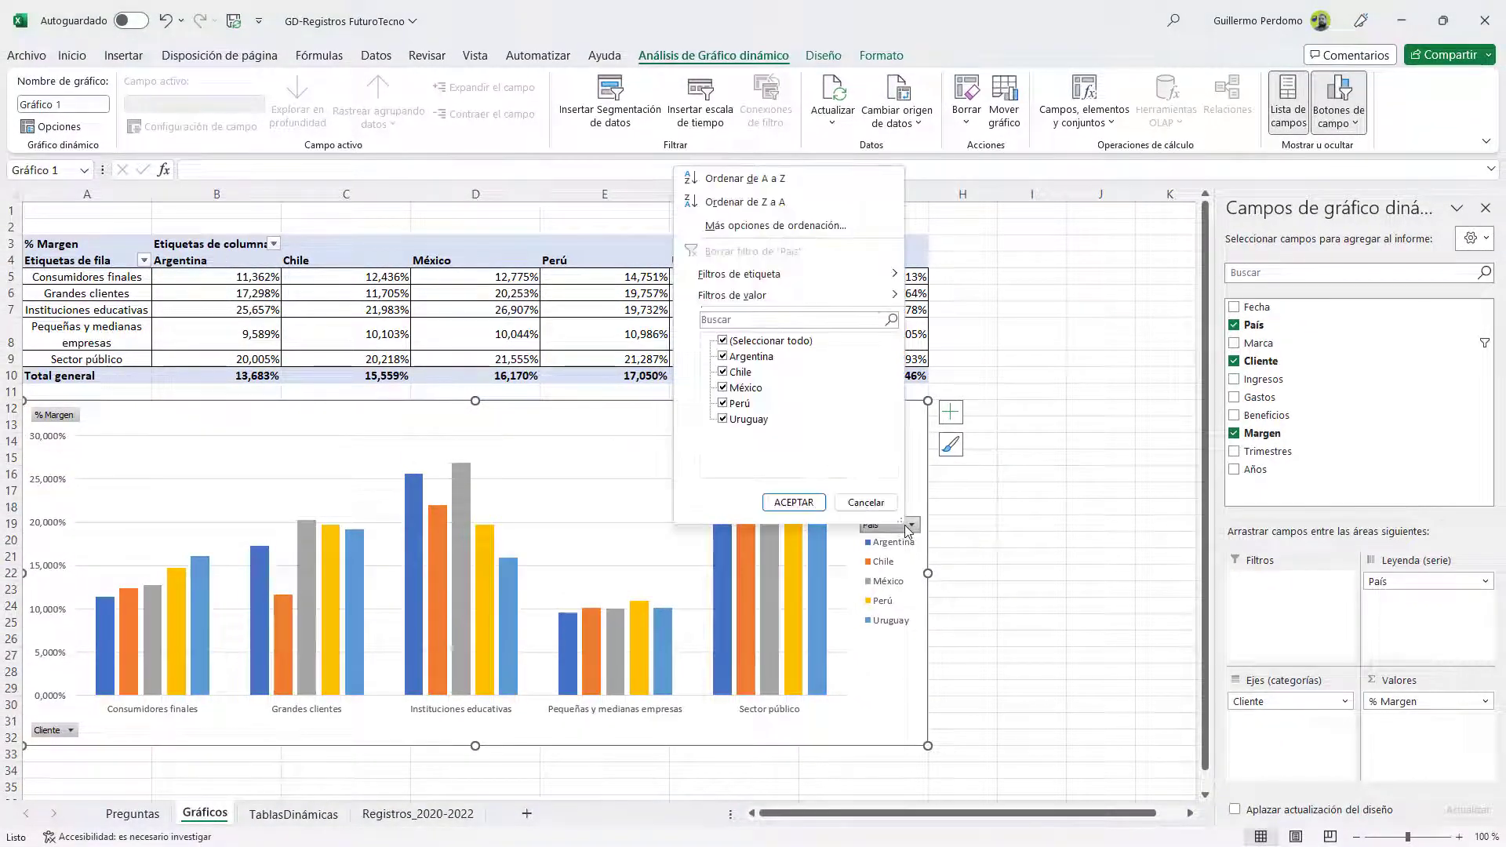
left_click(910, 526)
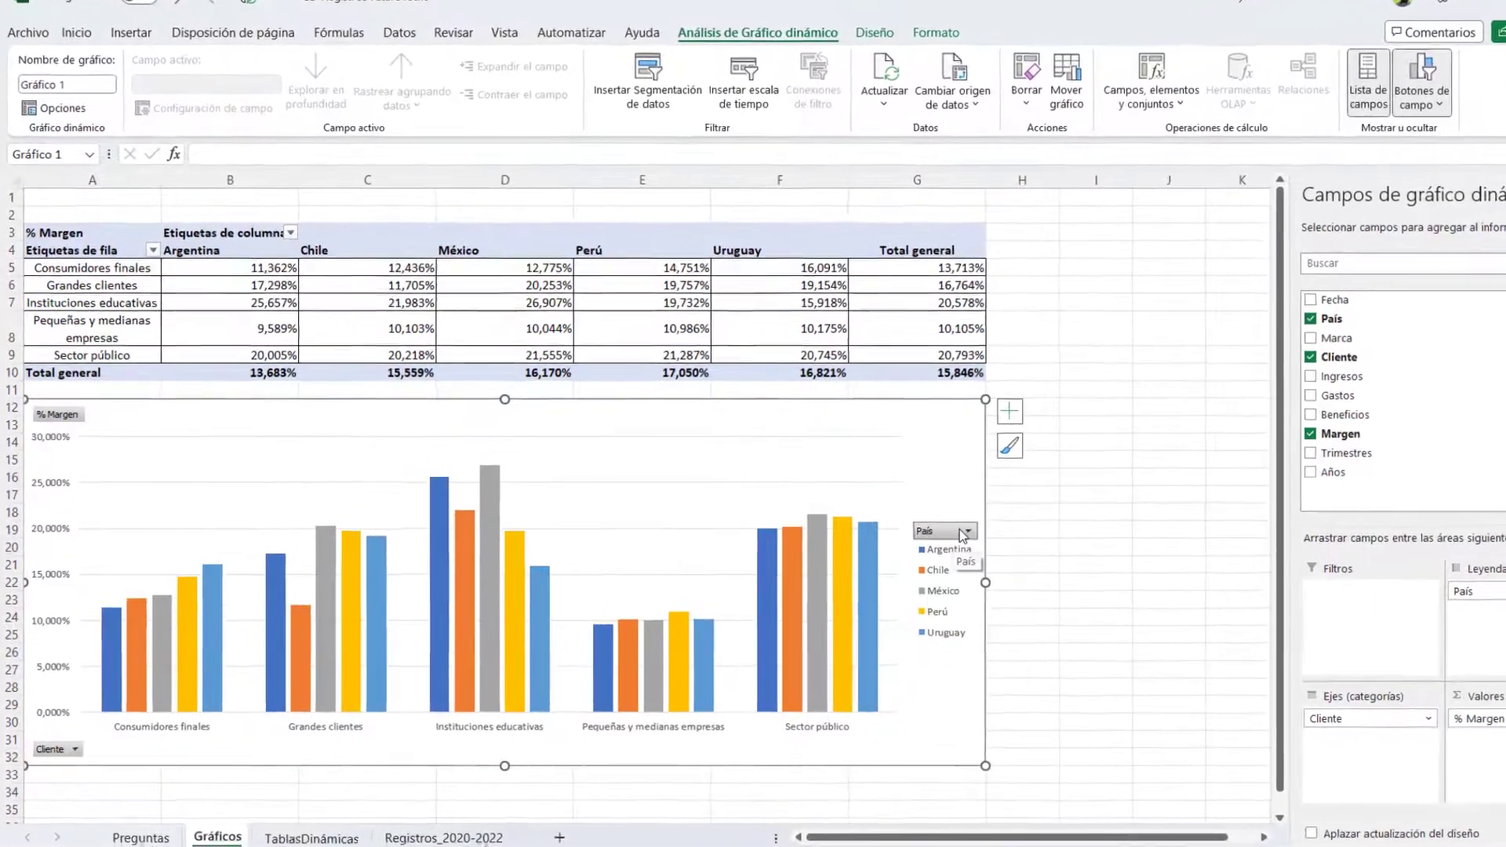
left_click(78, 761)
left_click(79, 761)
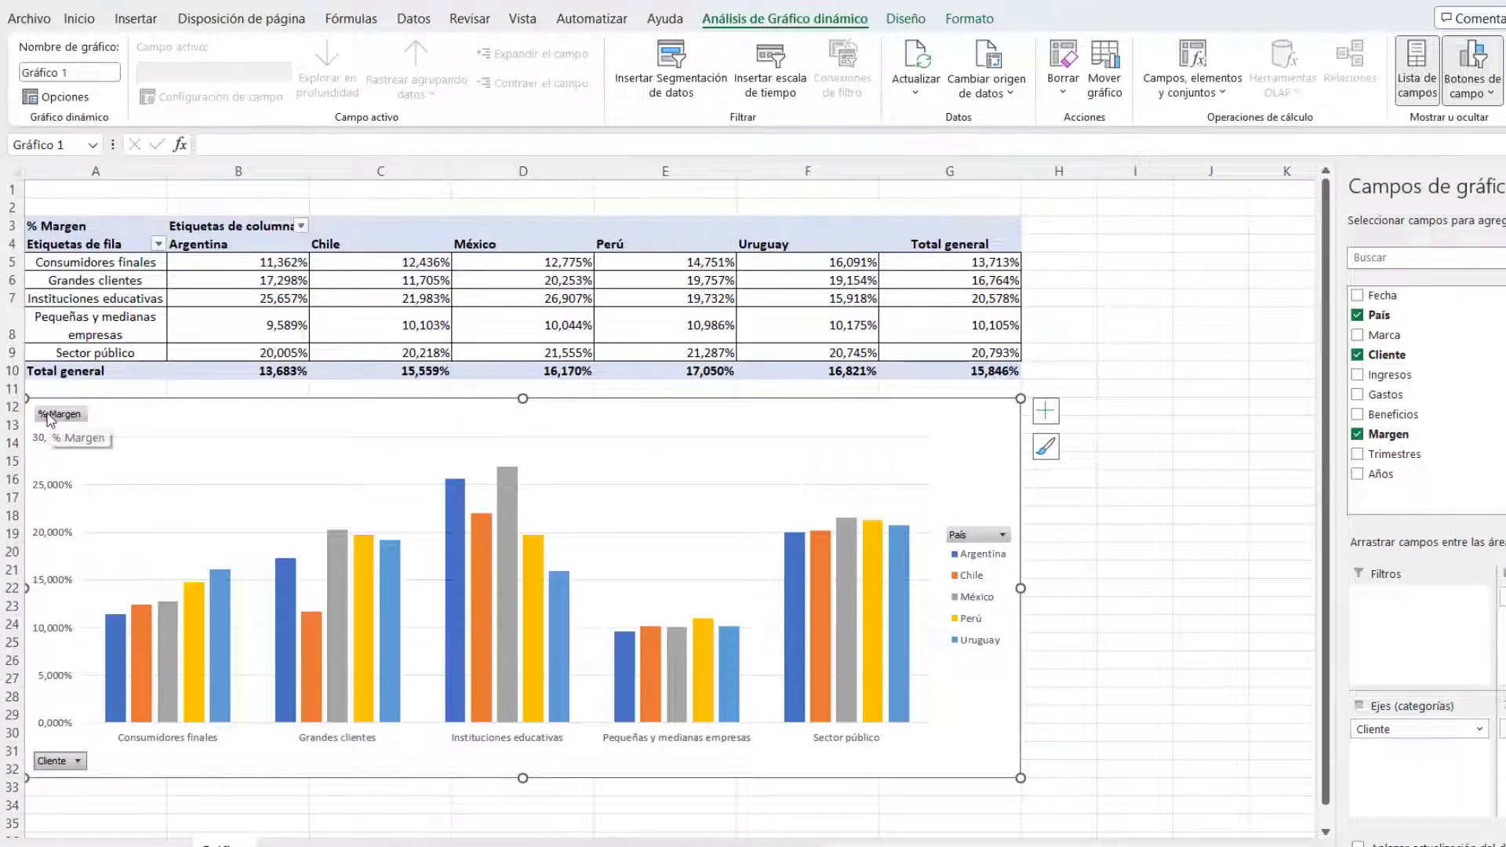
Step: Filter the pivot chart's País field to show only Perú and Uruguay
left_click(1005, 537)
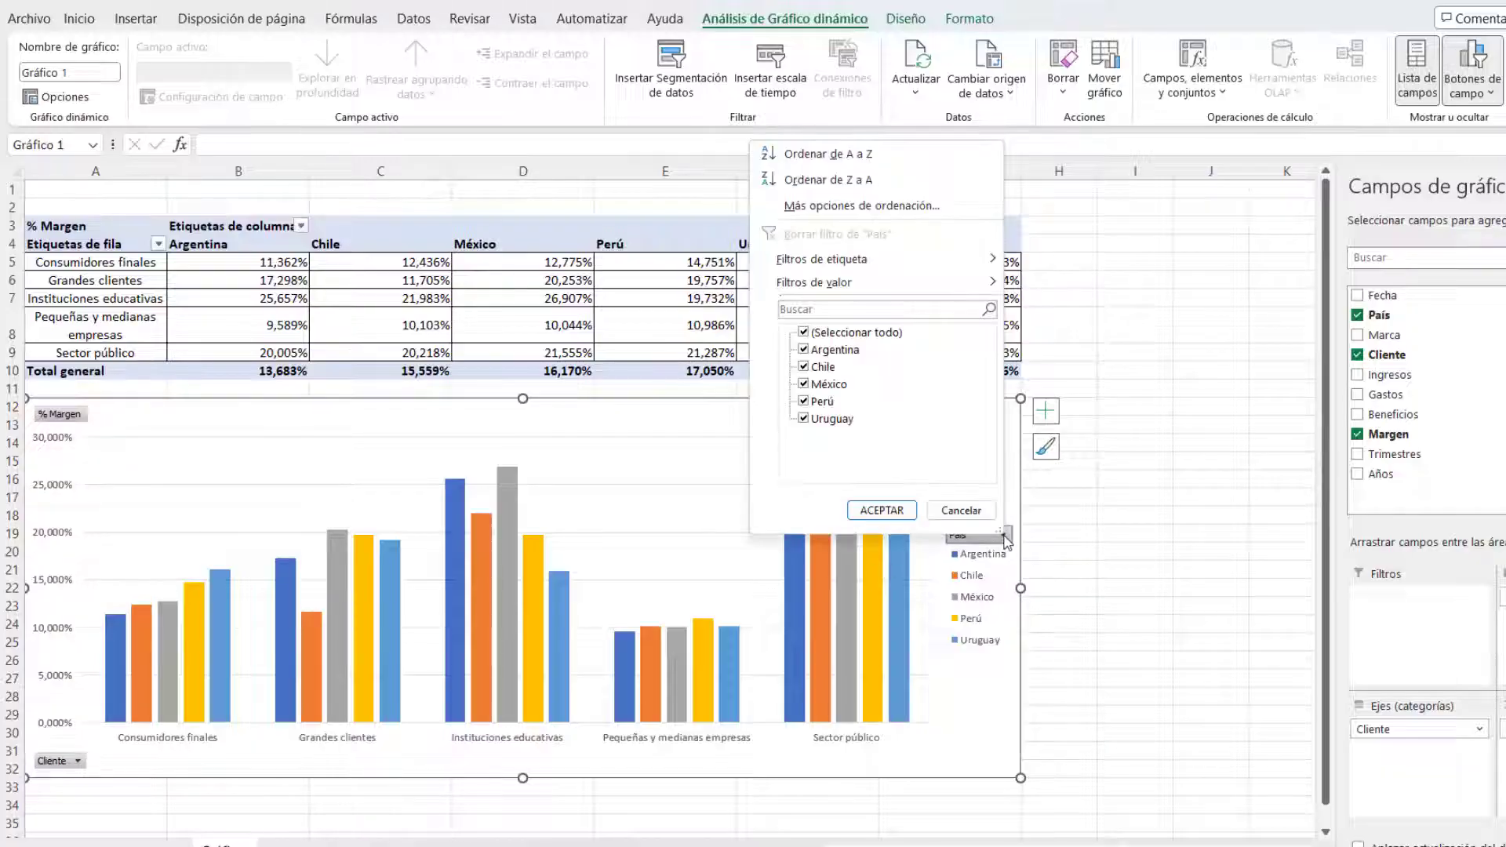
left_click(804, 332)
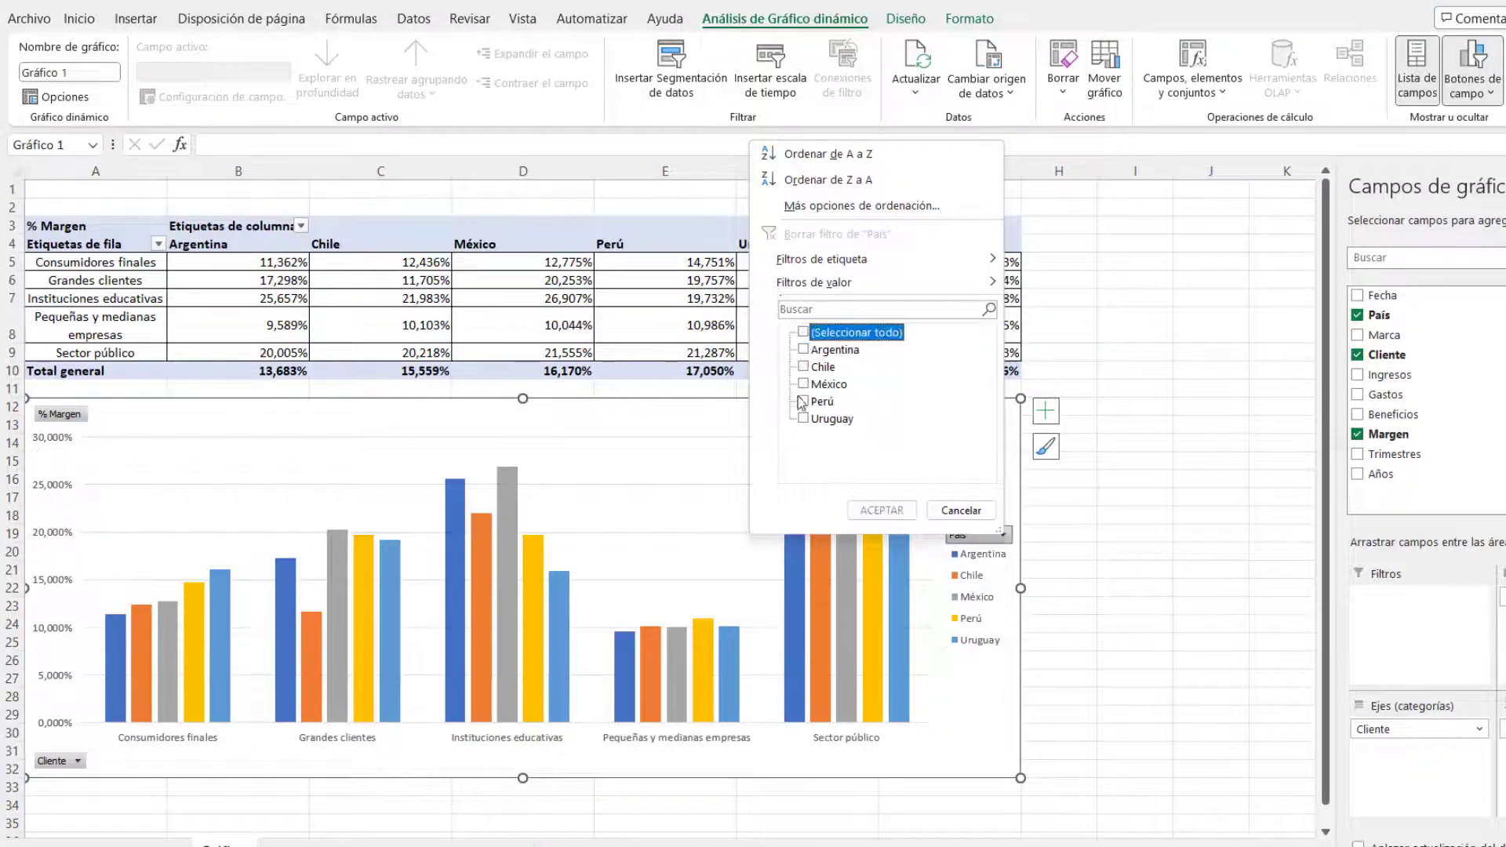
left_click(803, 419)
left_click(803, 401)
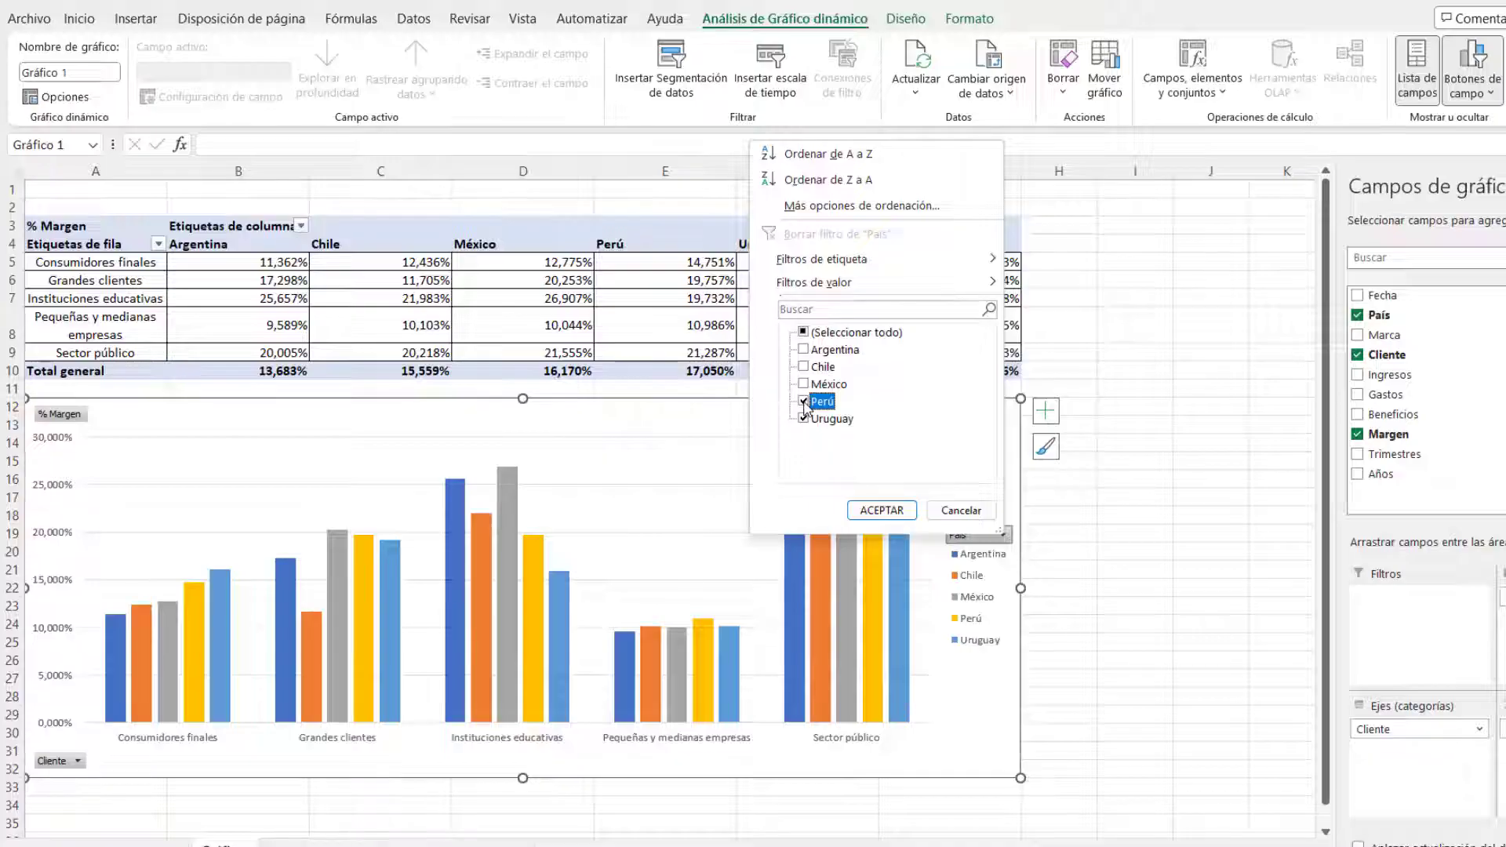
left_click(882, 511)
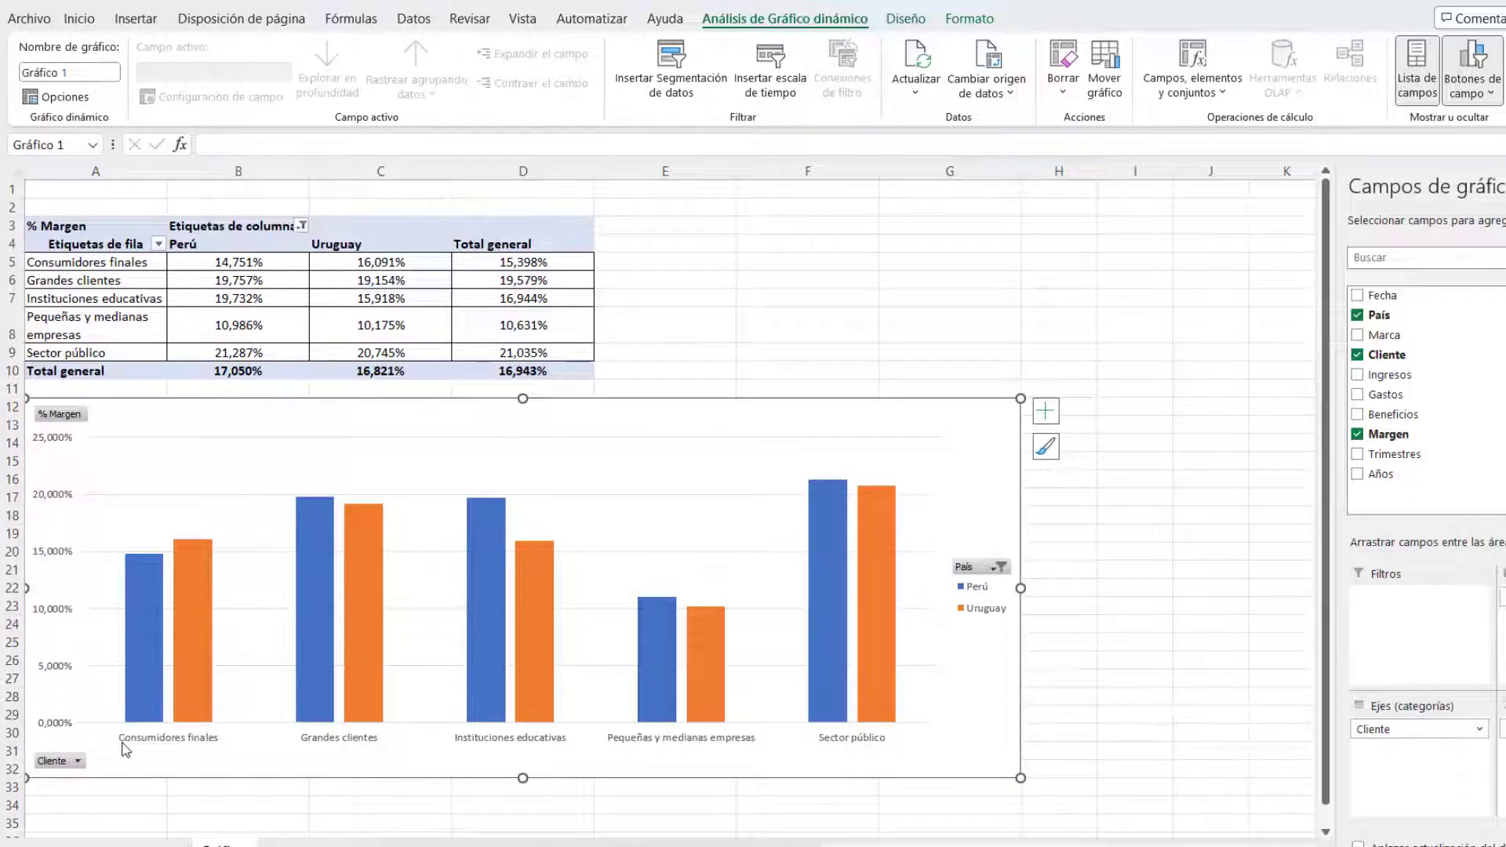
Step: Filter the pivot chart's Cliente field to show only Consumidores finales and Grandes clientes
left_click(79, 762)
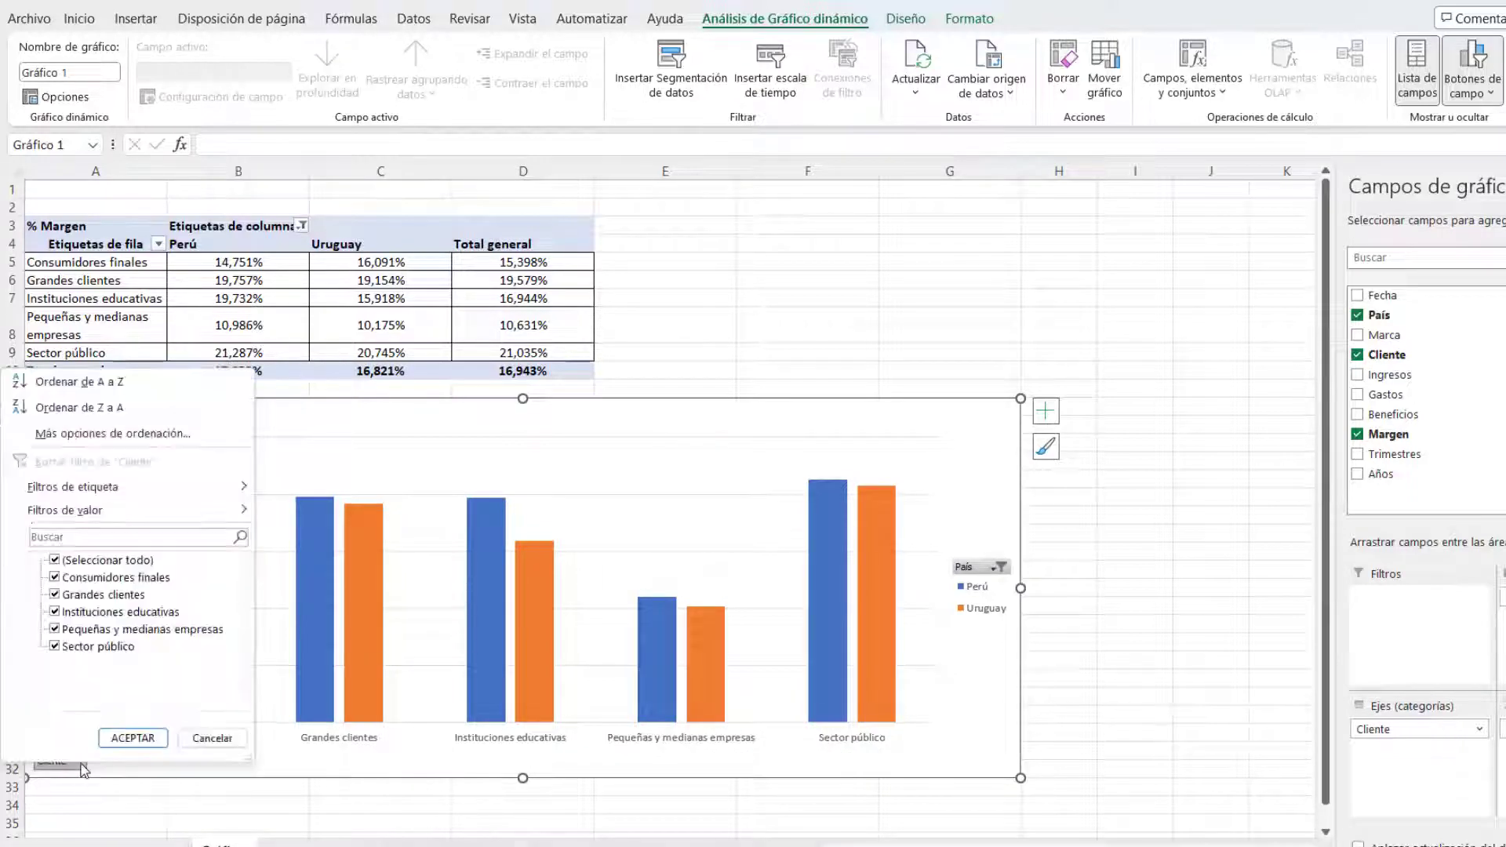
left_click(56, 561)
left_click(55, 579)
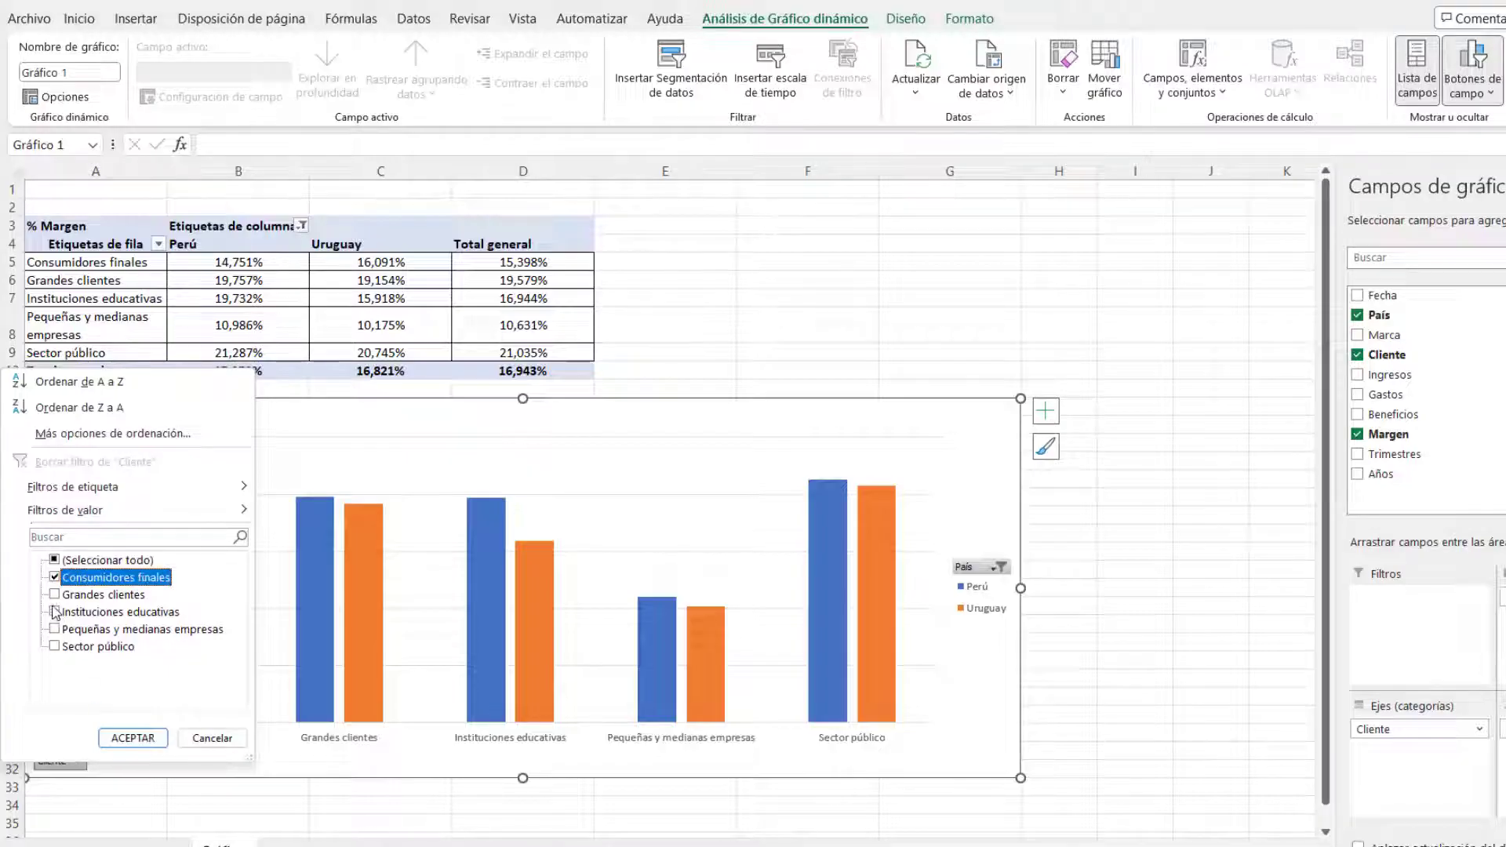
left_click(70, 600)
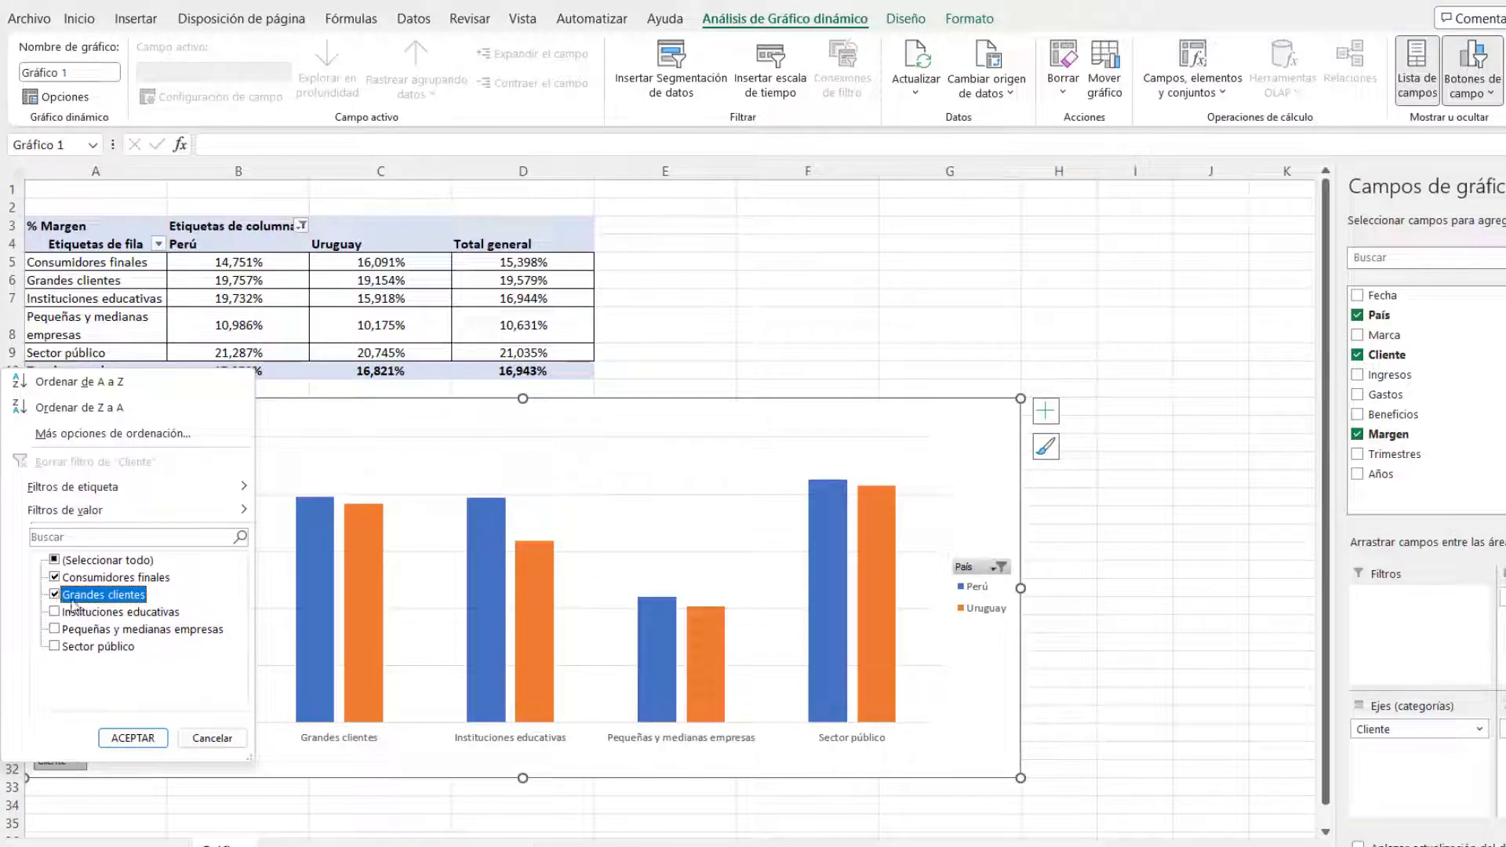
left_click(133, 739)
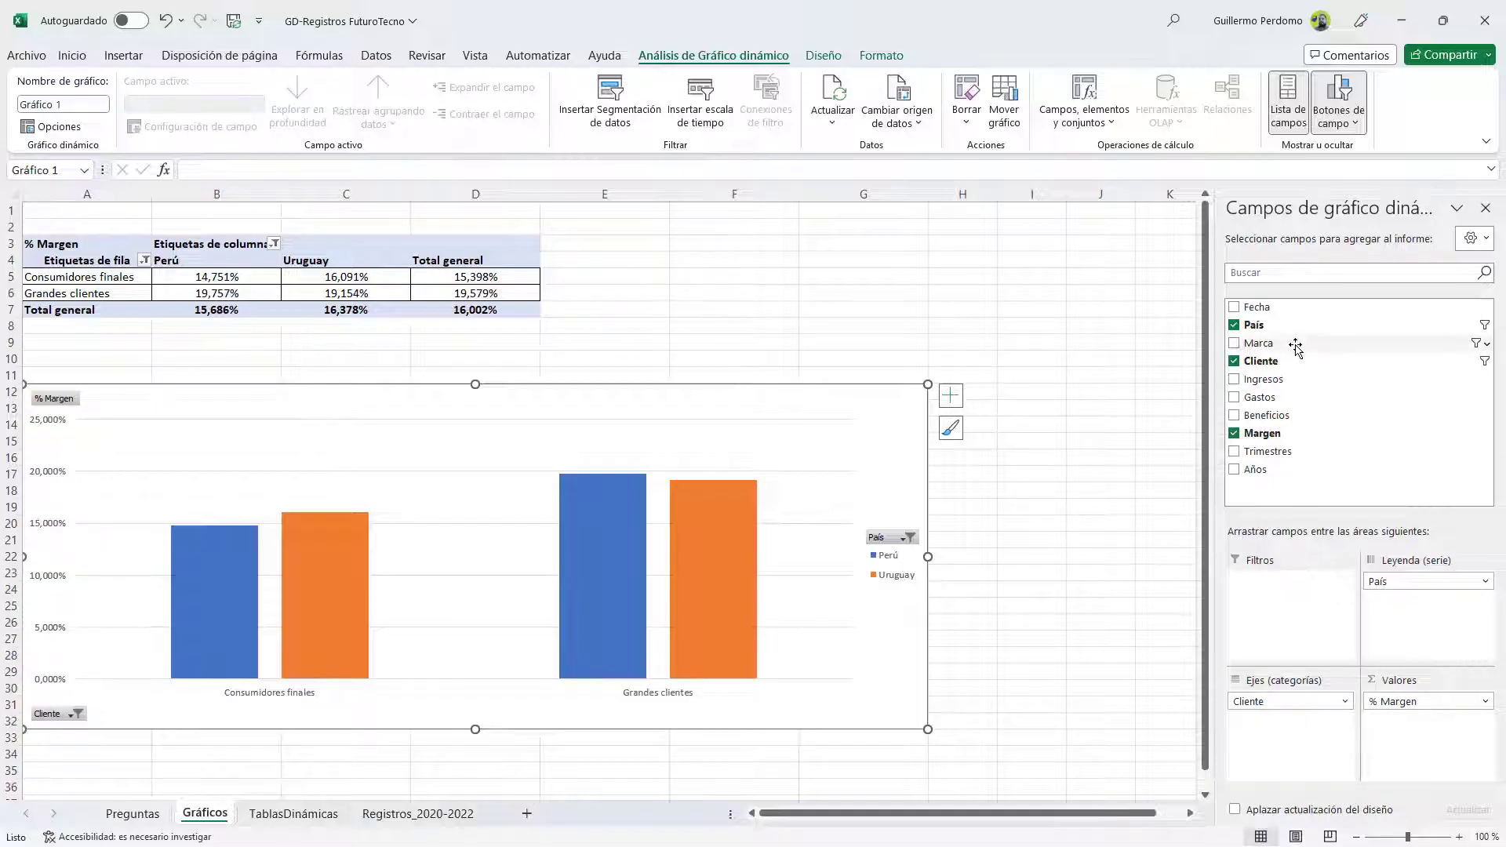
Step: Add Marca as a report filter of the pivot chart and include Cybernova, NexTec and OmegaTech so all brands are selected
left_click_drag(1295, 345, 1313, 620)
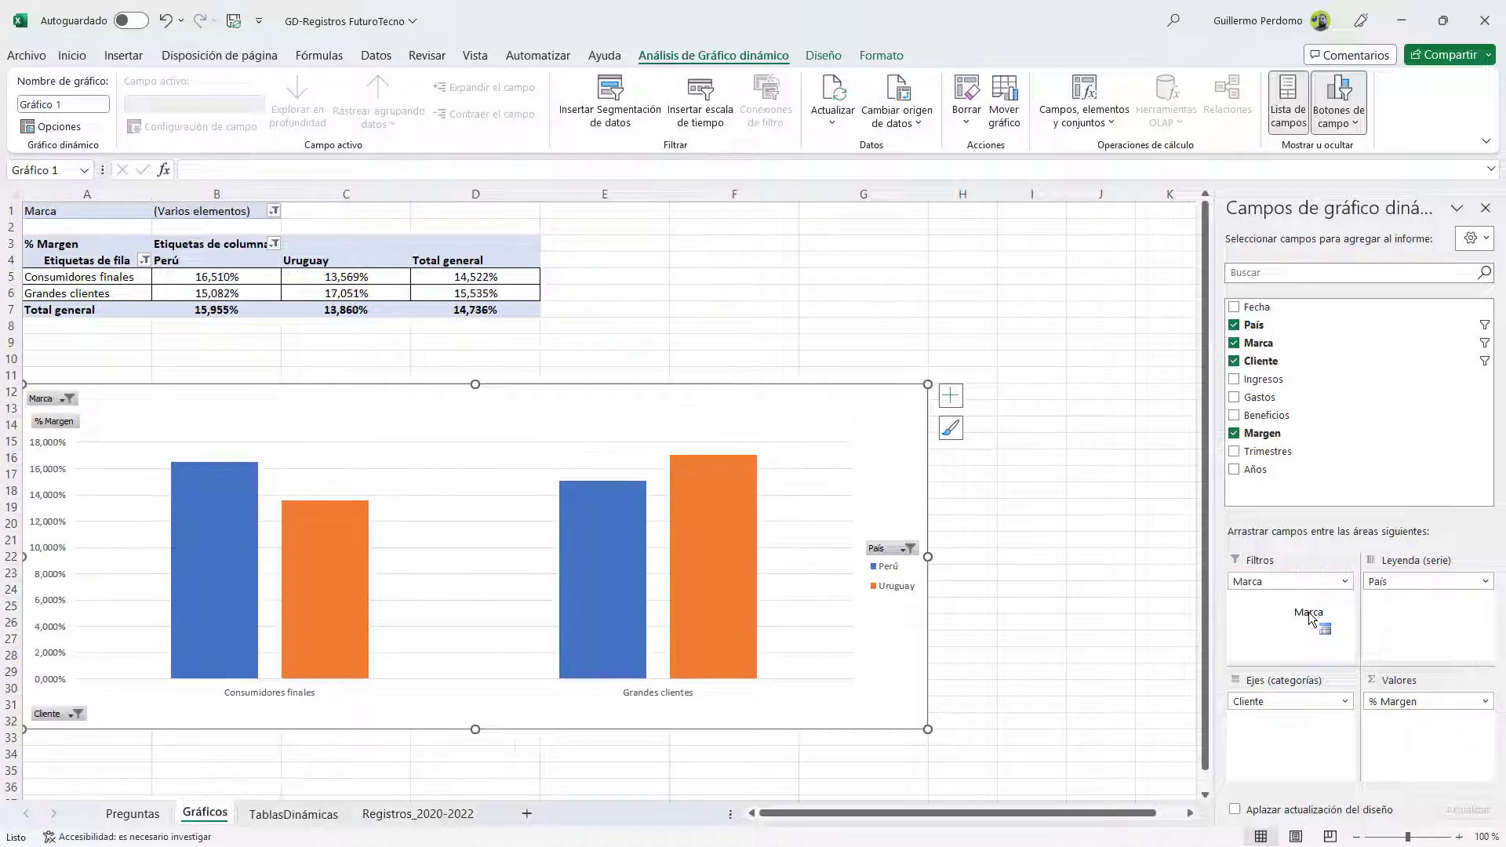
left_click(68, 402)
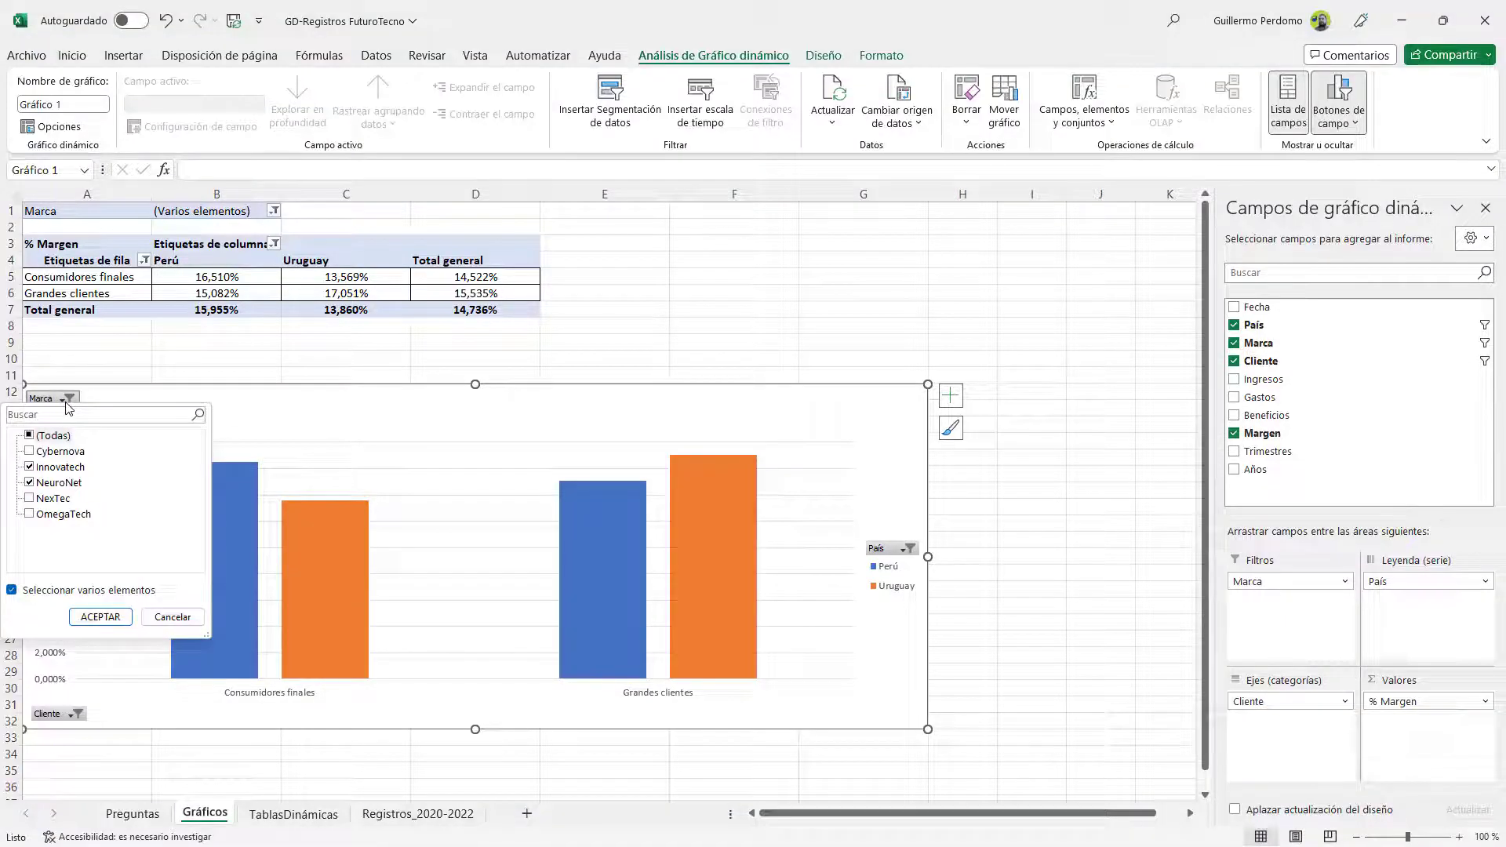
left_click(30, 451)
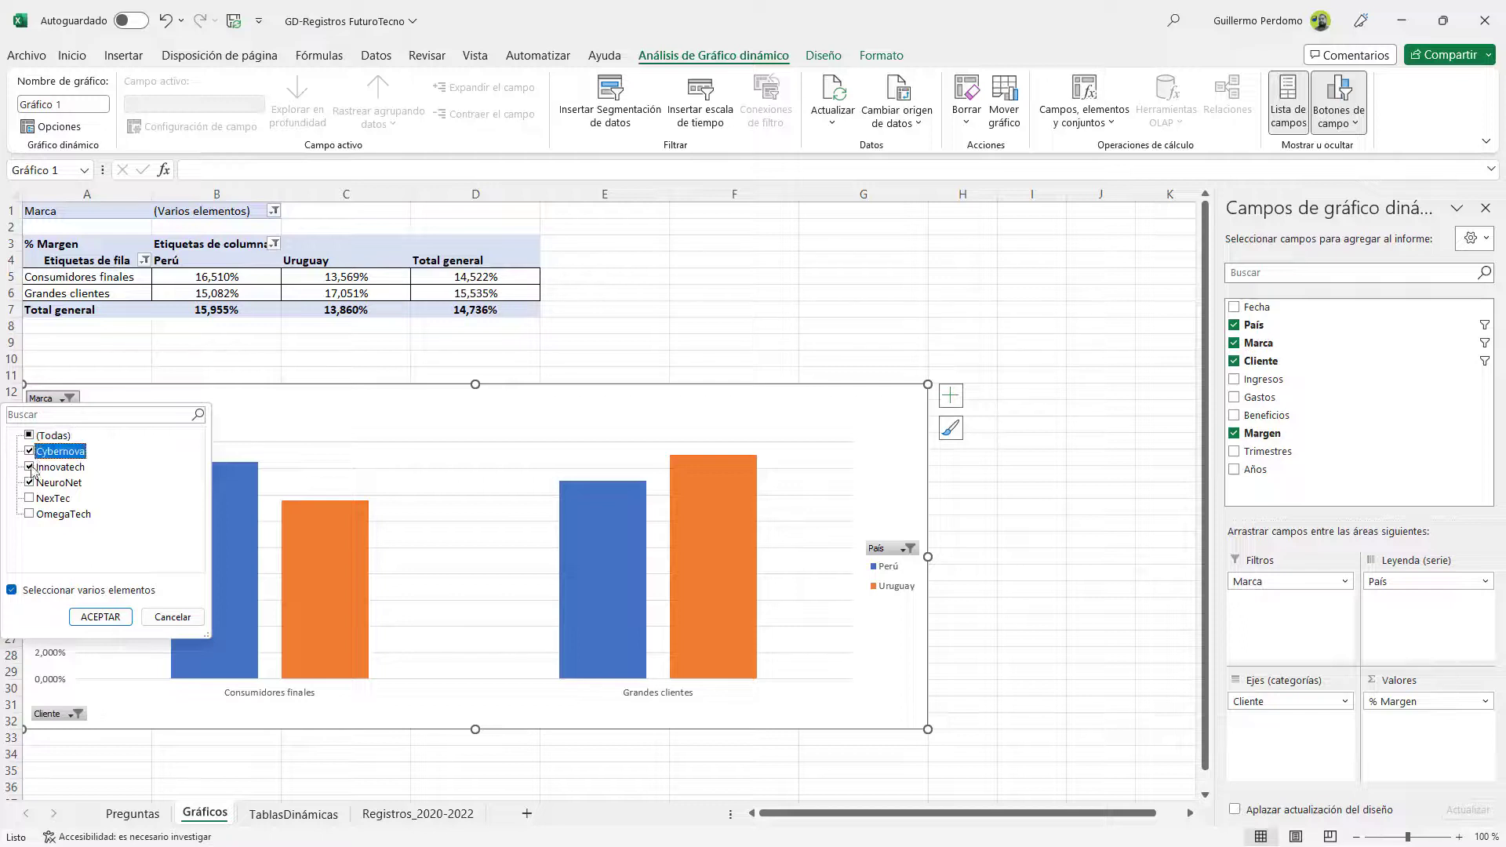
left_click(32, 498)
left_click(31, 514)
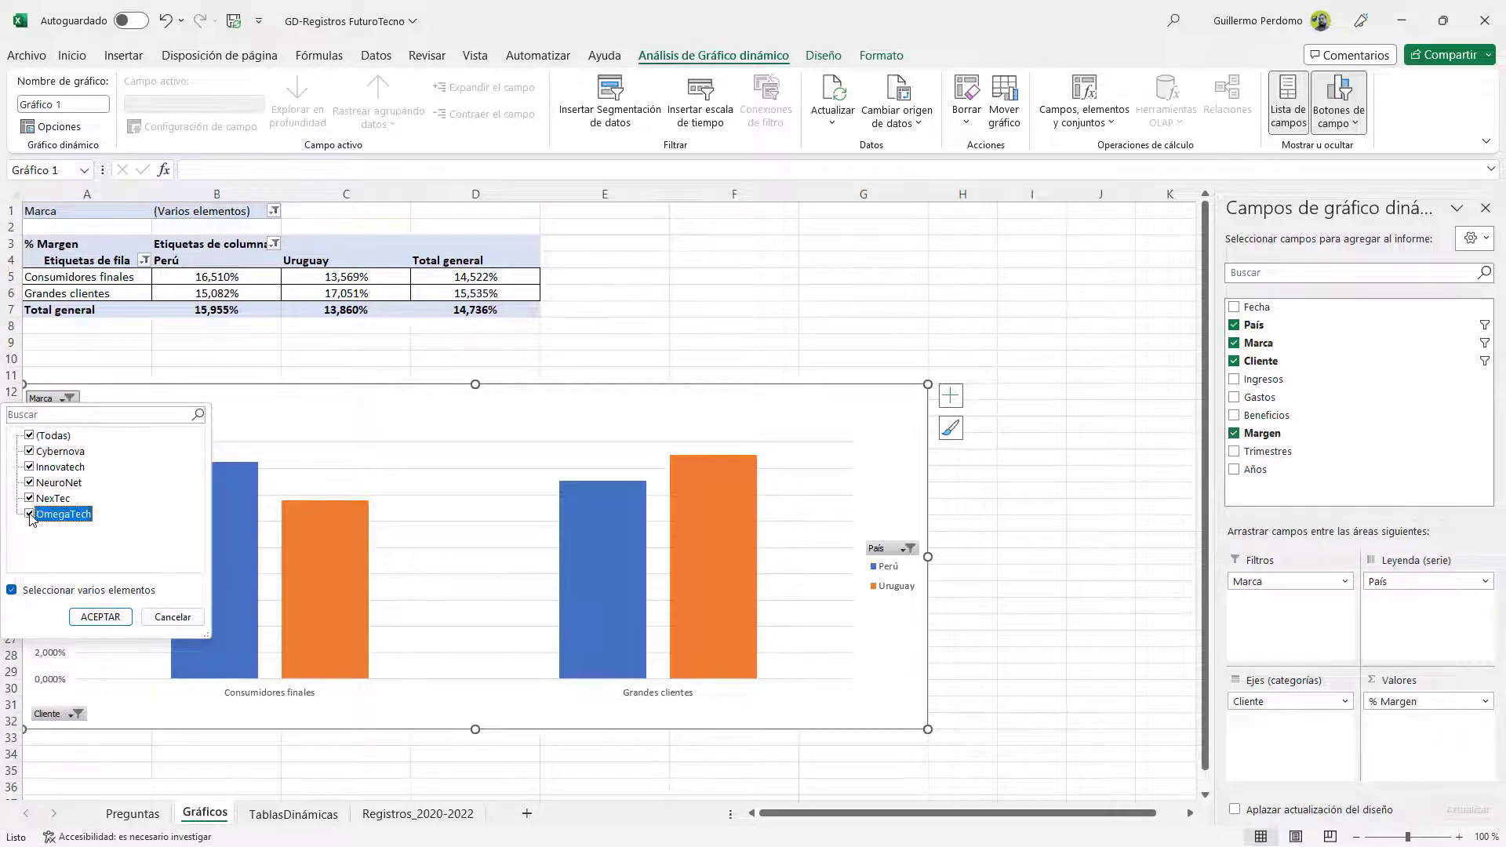
left_click(116, 619)
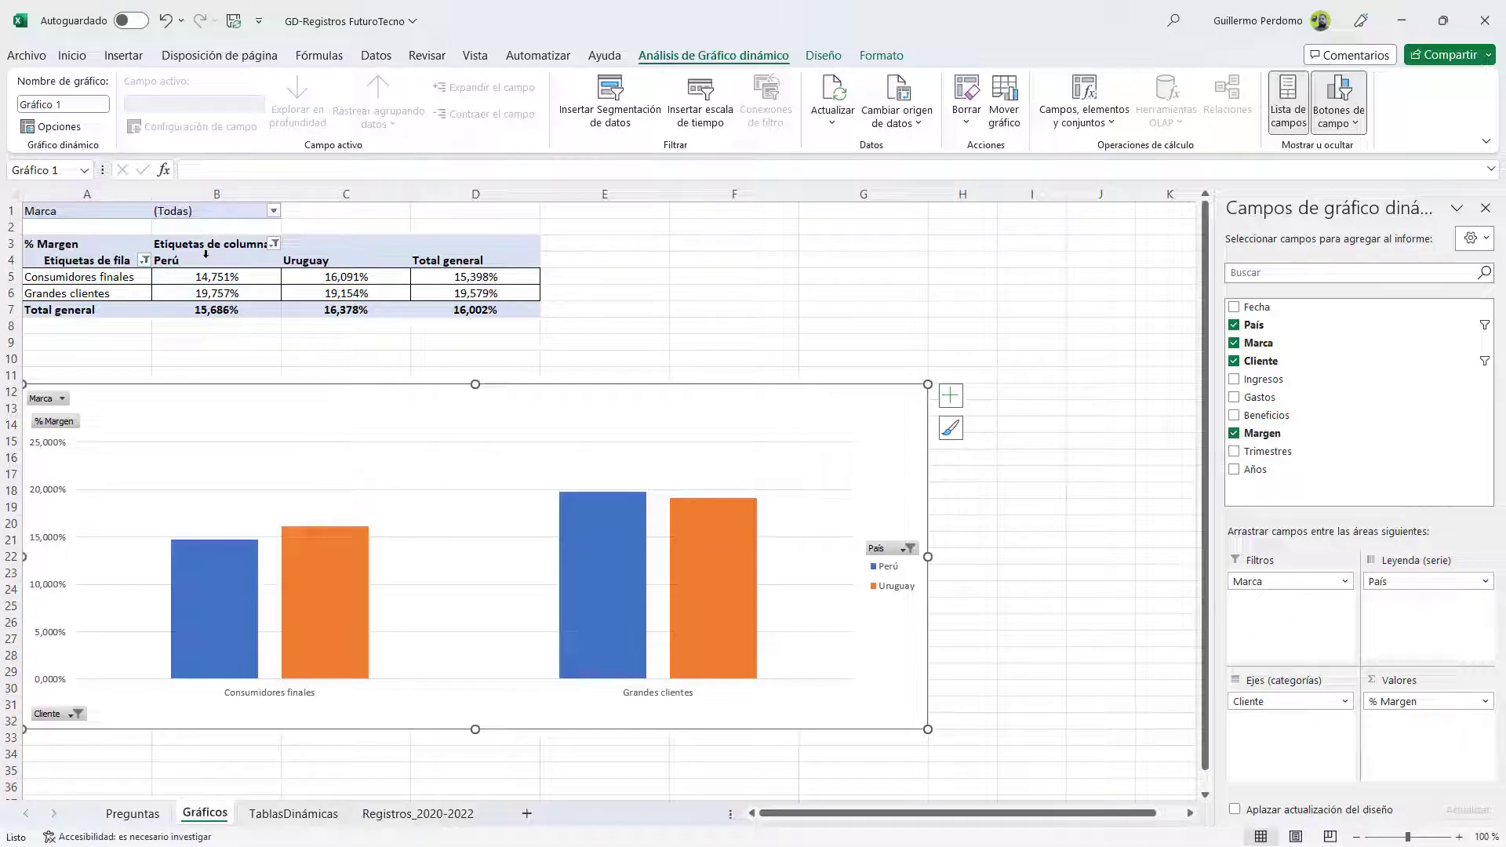
Step: Remove Marca from the pivot table's report filter and add it back through the pivot chart's field list
left_click_drag(59, 208, 206, 208)
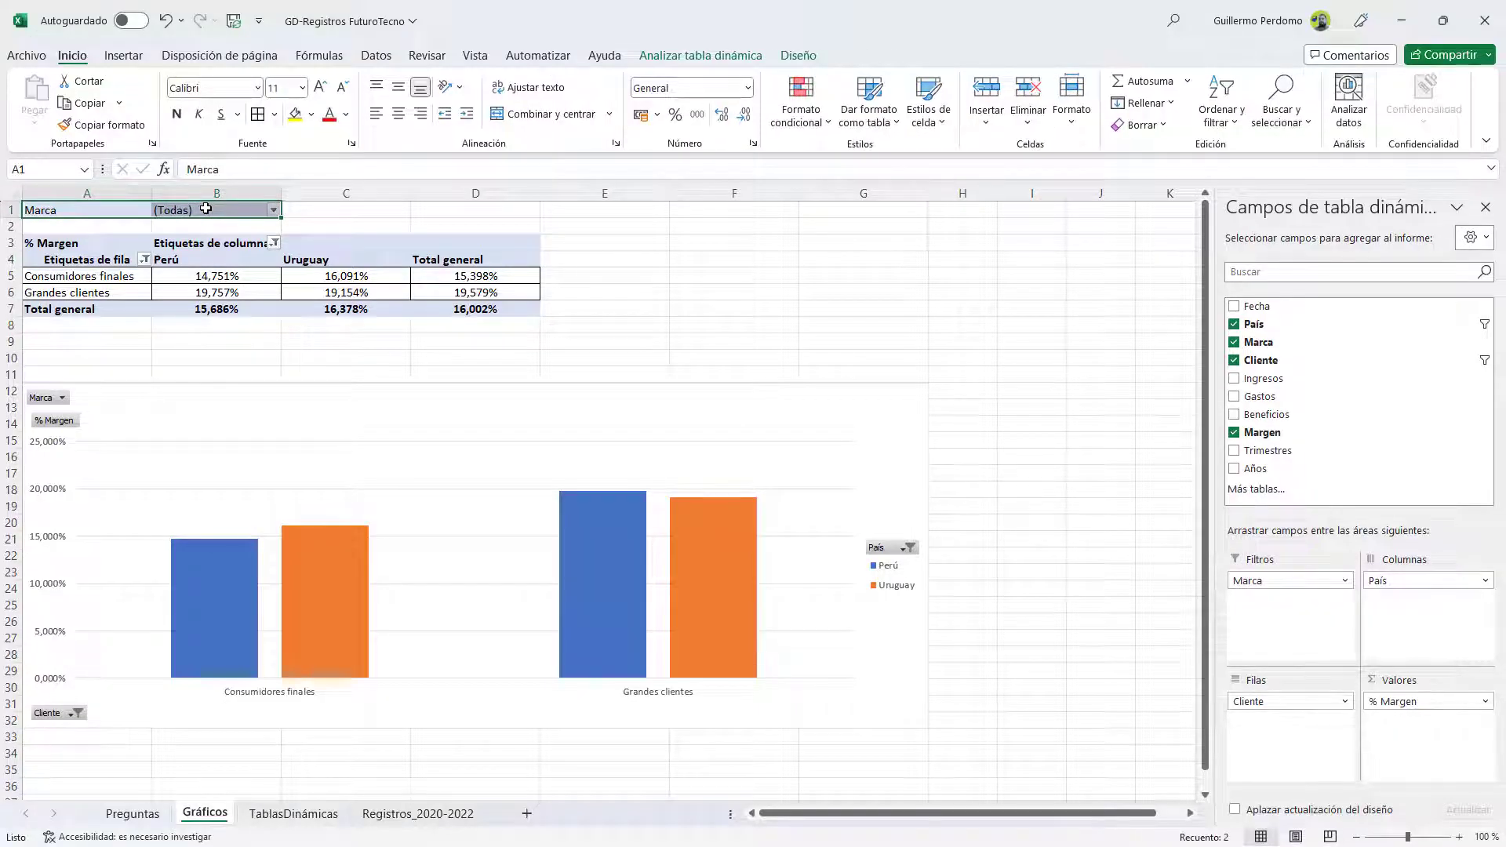
left_click_drag(1291, 586, 1122, 576)
left_click_drag(102, 212, 196, 211)
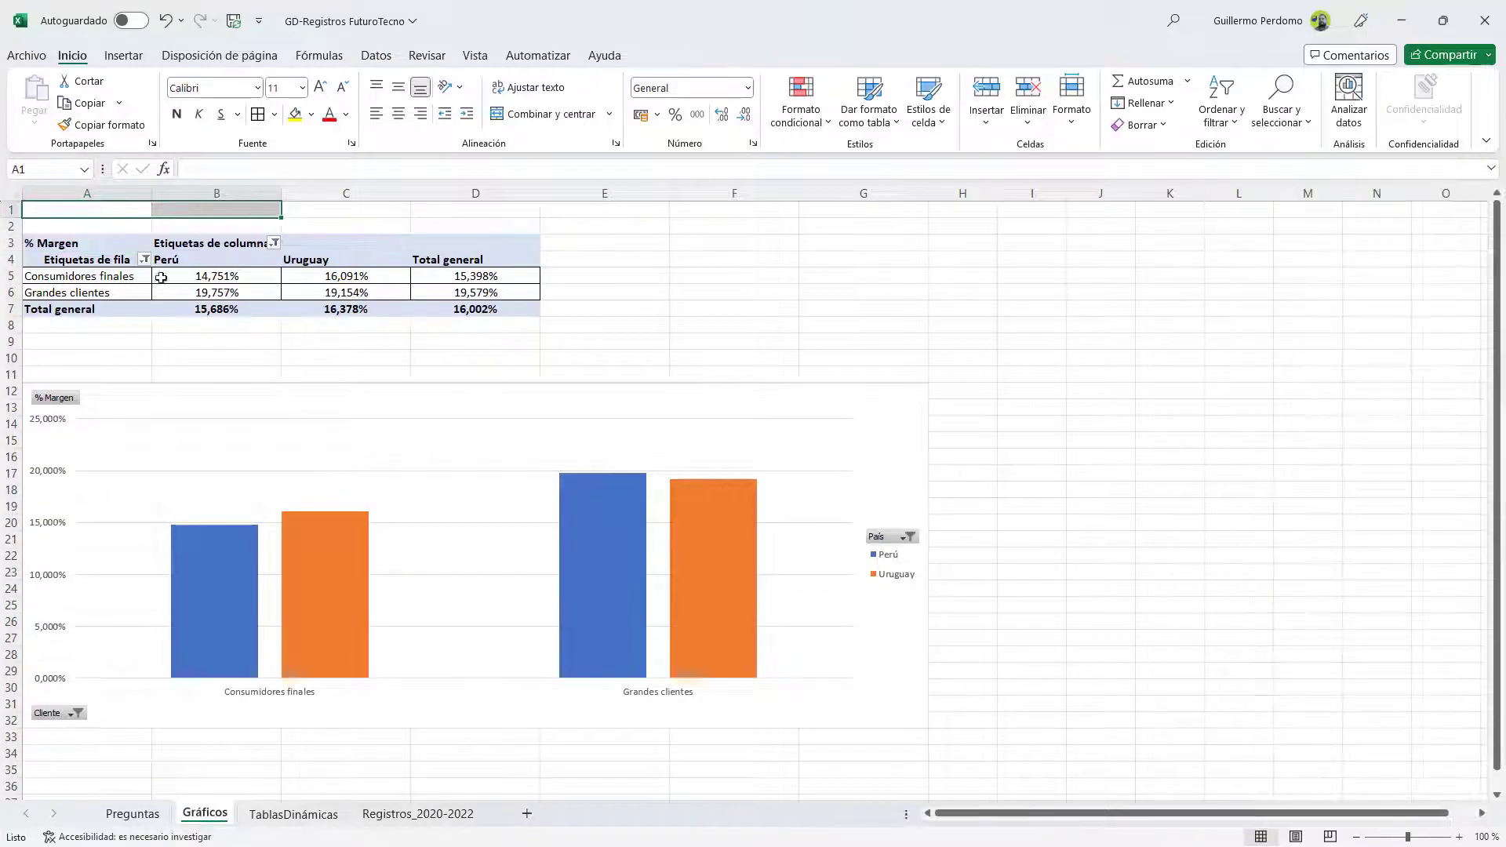
left_click(140, 406)
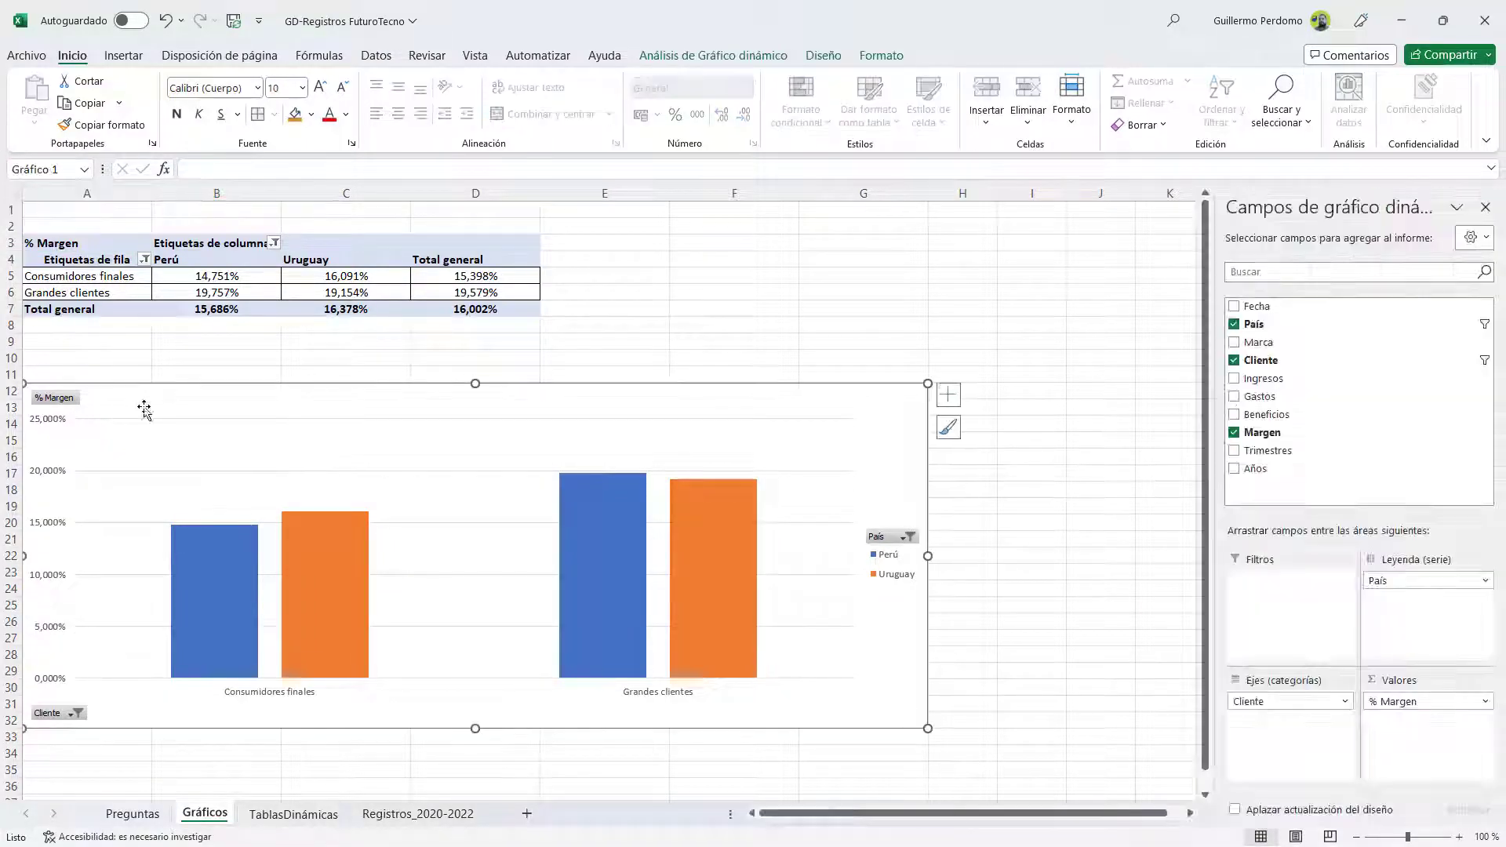
left_click_drag(1259, 343, 1289, 612)
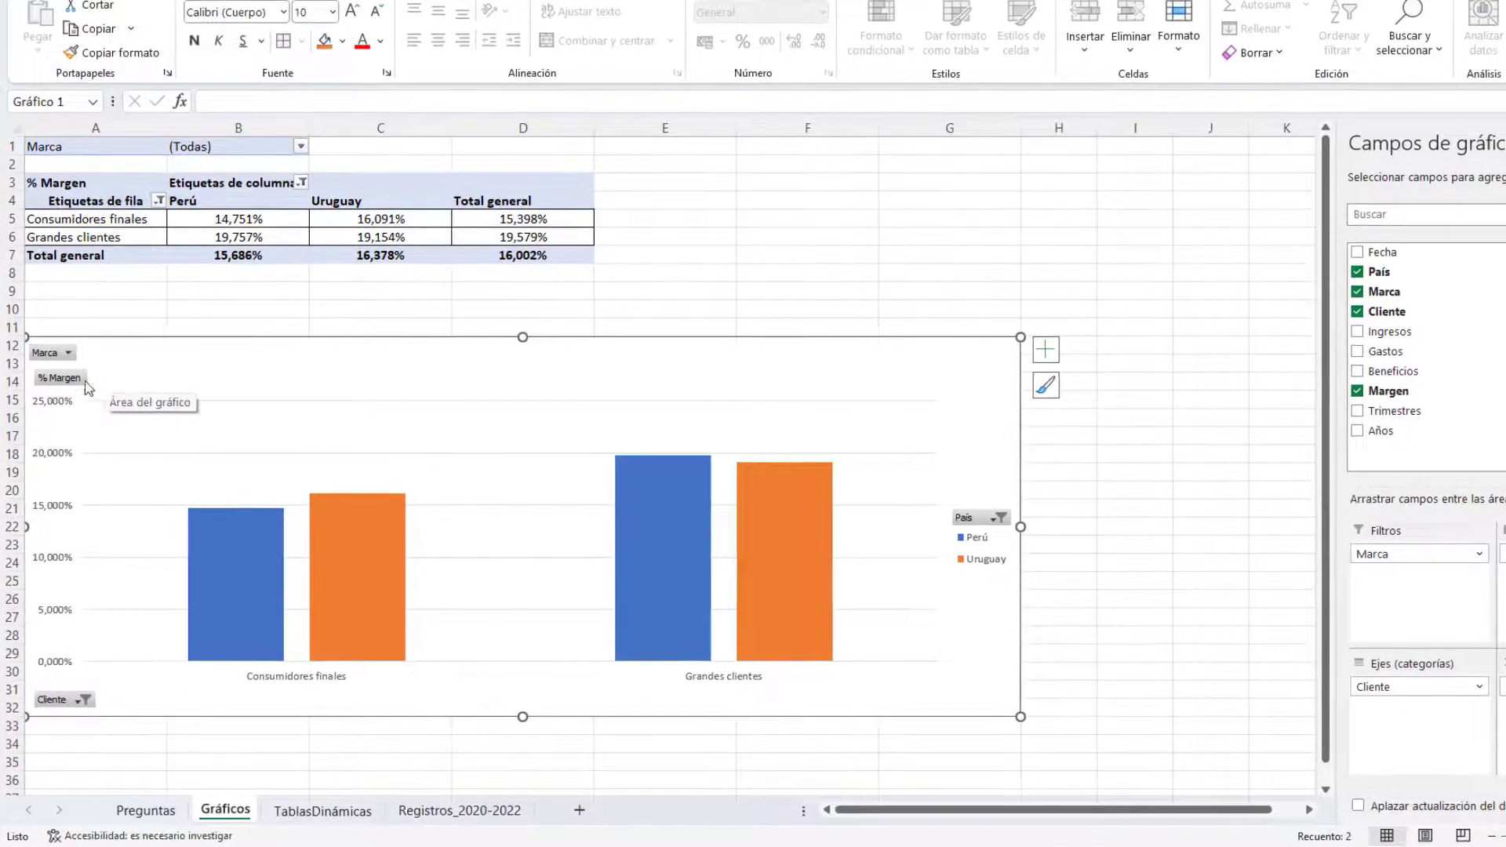
Step: Hide the value field button and the legend field button on the pivot chart
right_click(81, 384)
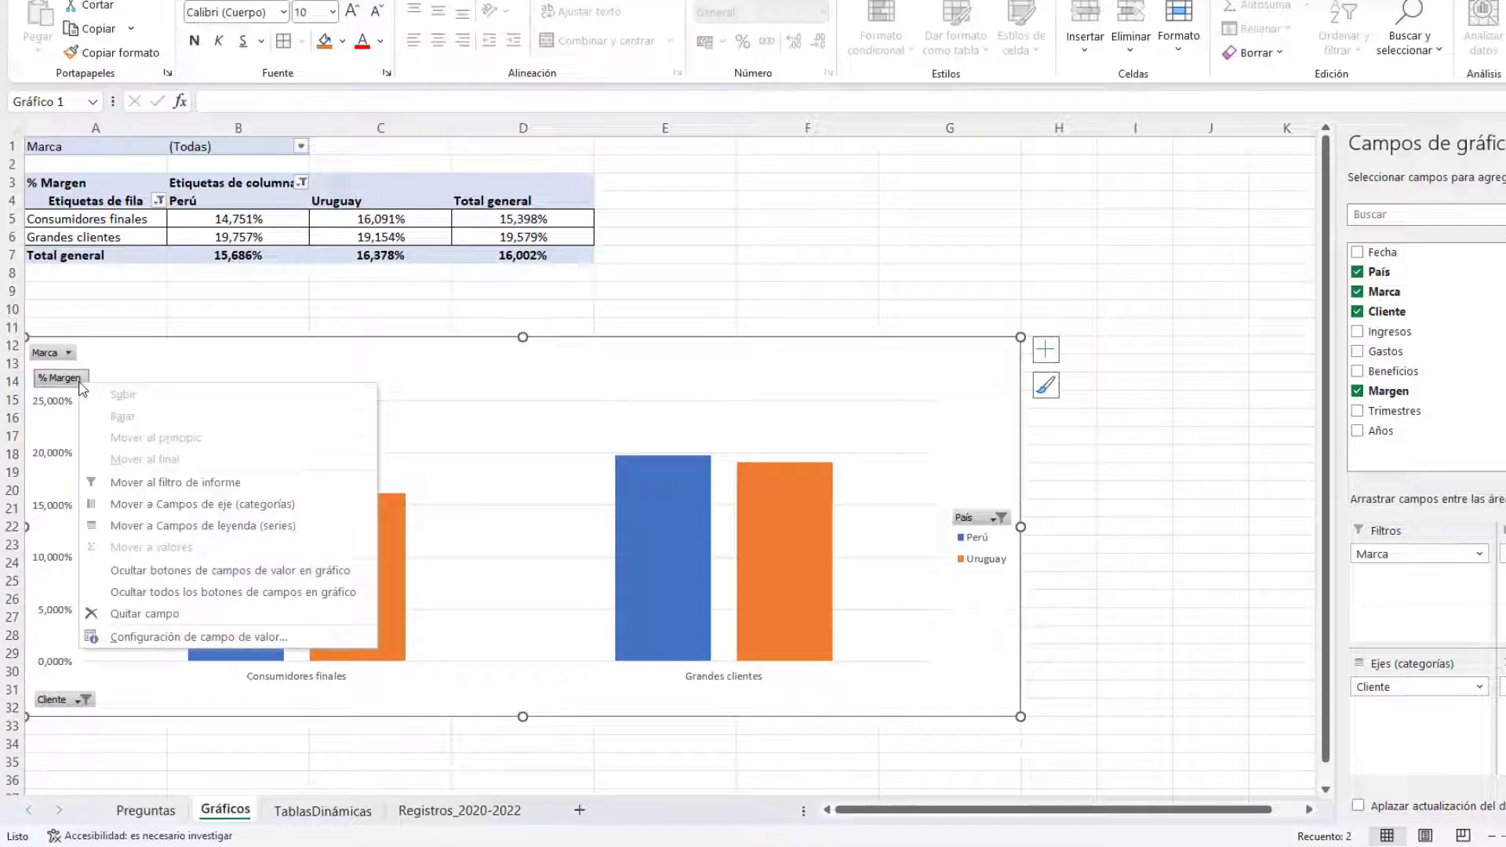
left_click(339, 581)
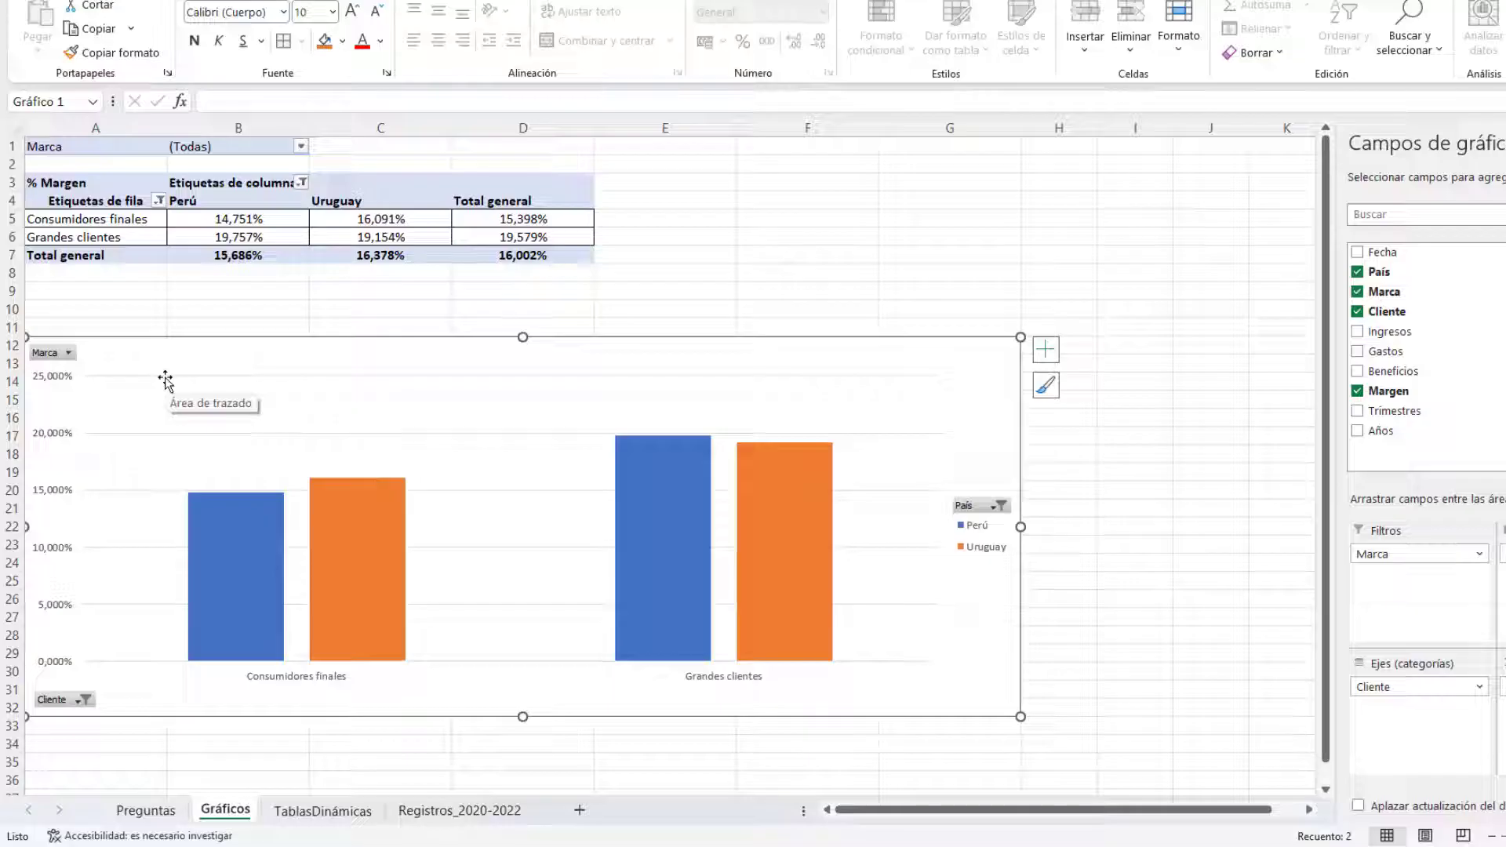
right_click(1001, 510)
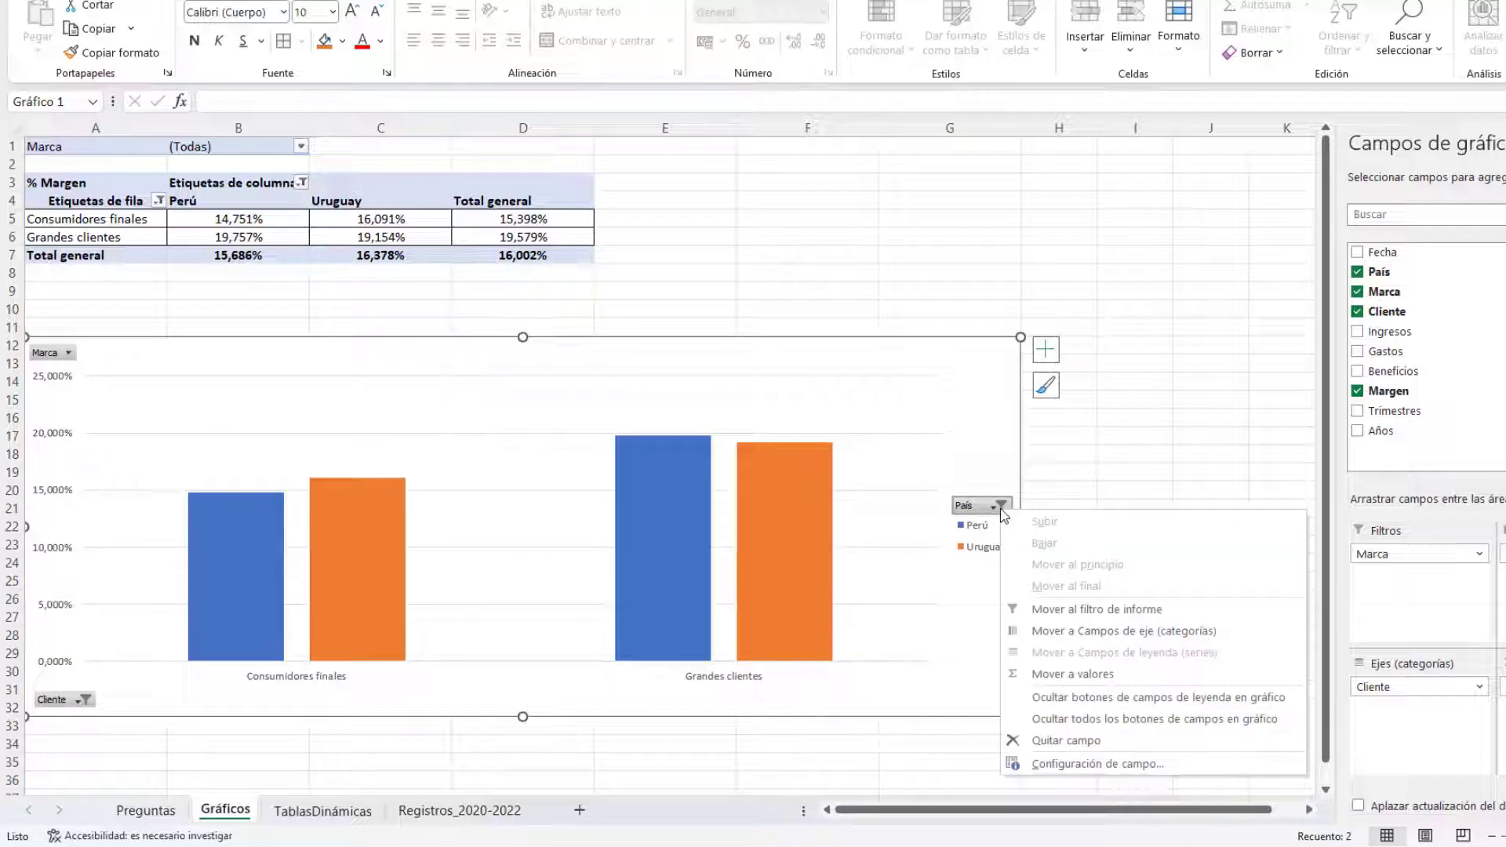
left_click(1221, 705)
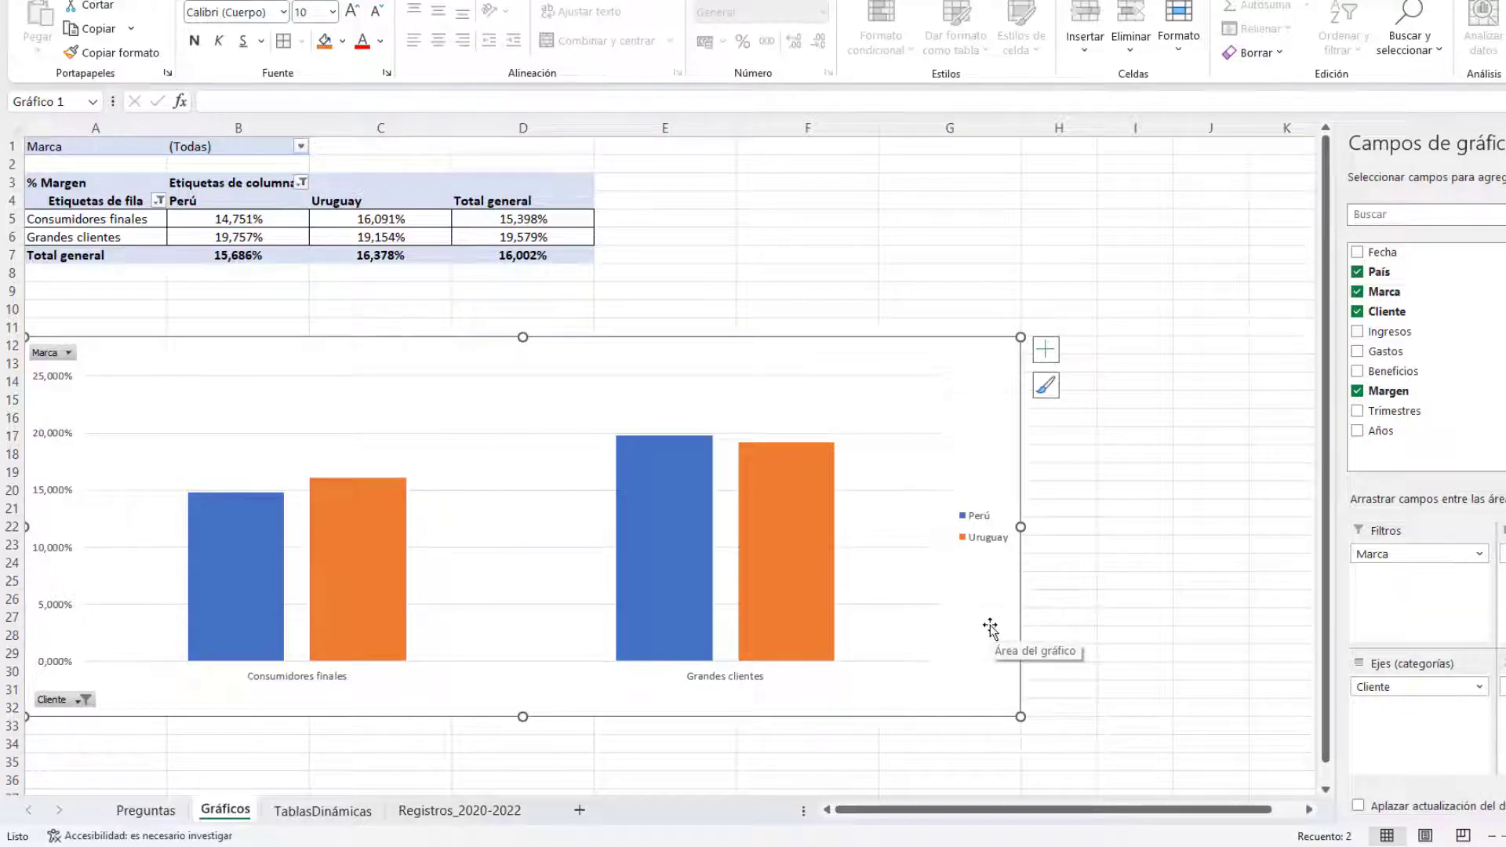
Step: Hide all the remaining field buttons on the pivot chart
right_click(67, 355)
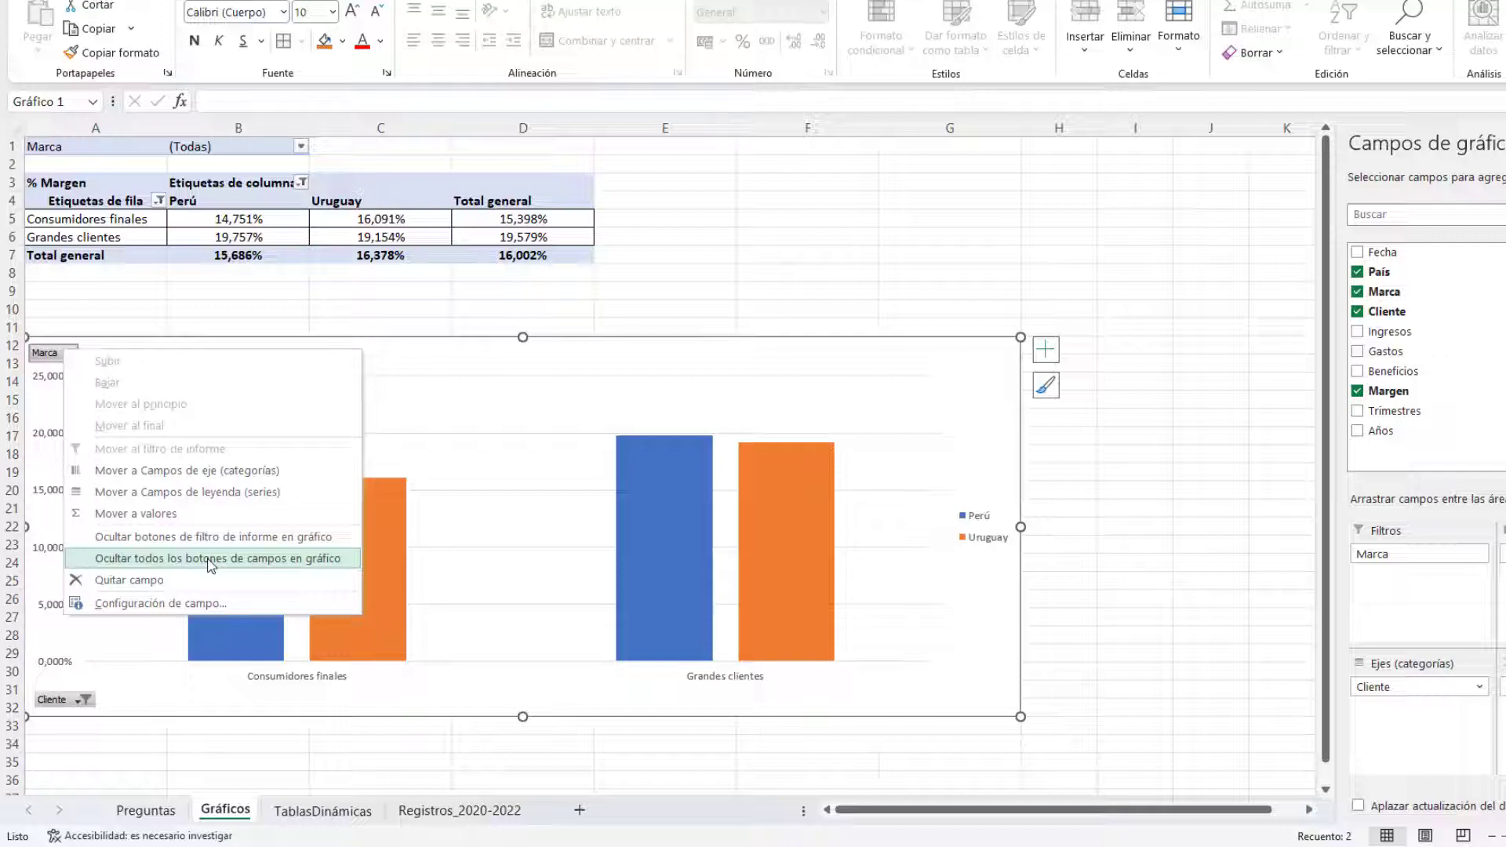
left_click(612, 364)
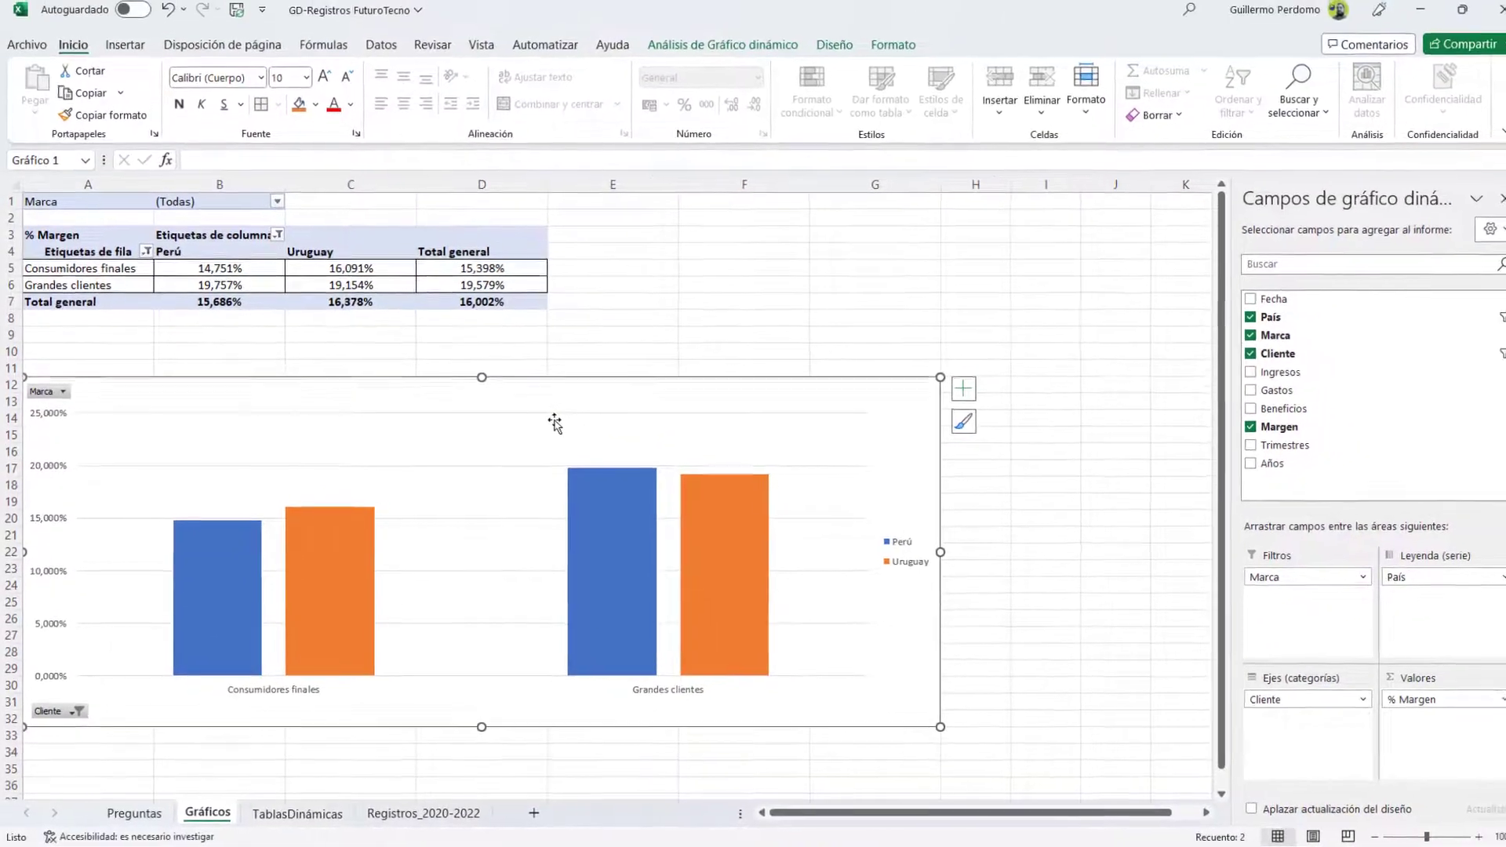
left_click(706, 47)
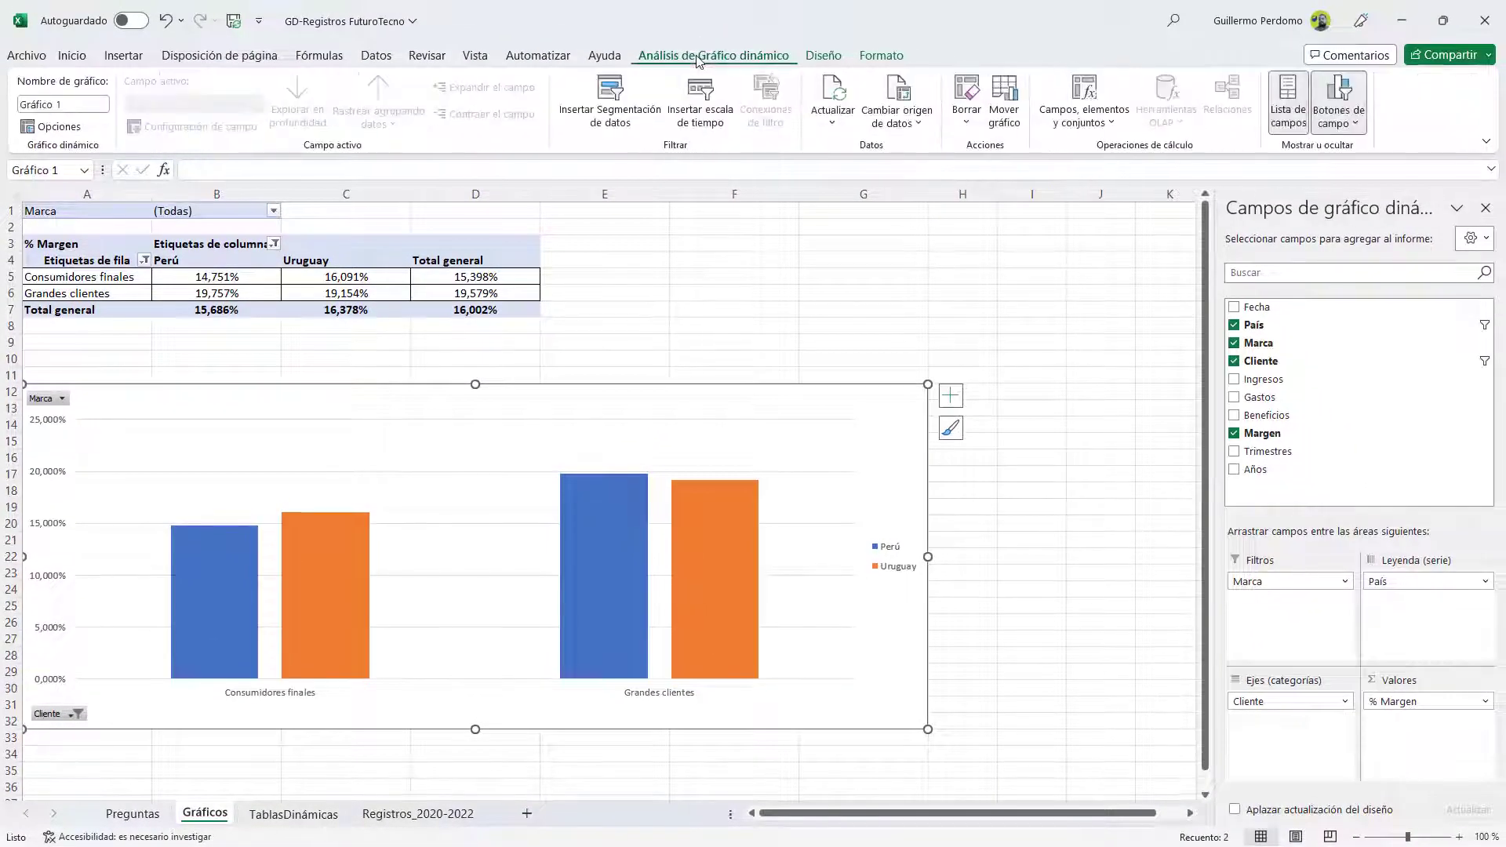
left_click(1346, 124)
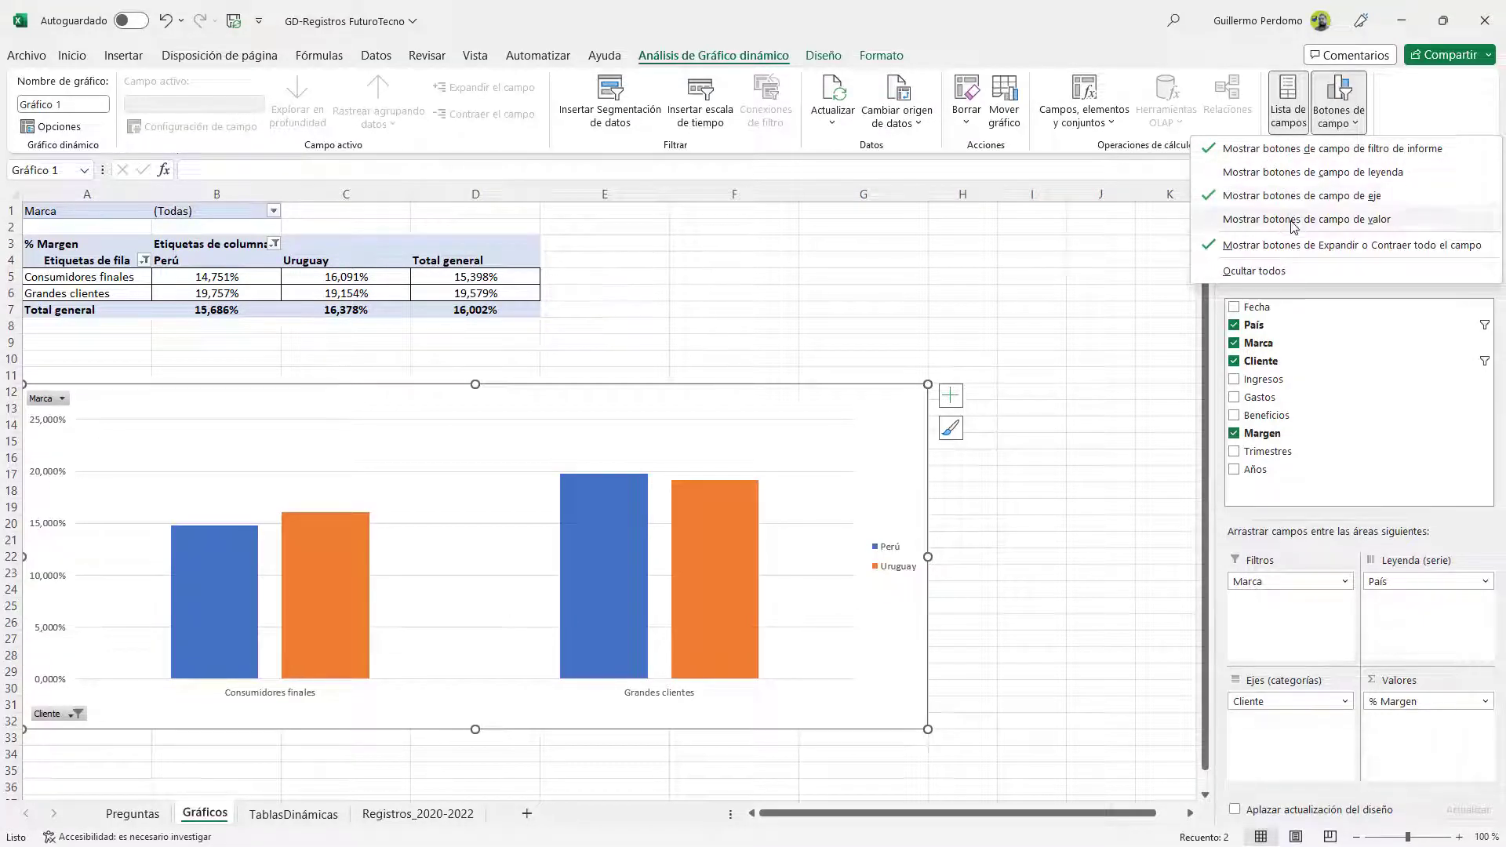
left_click(1279, 270)
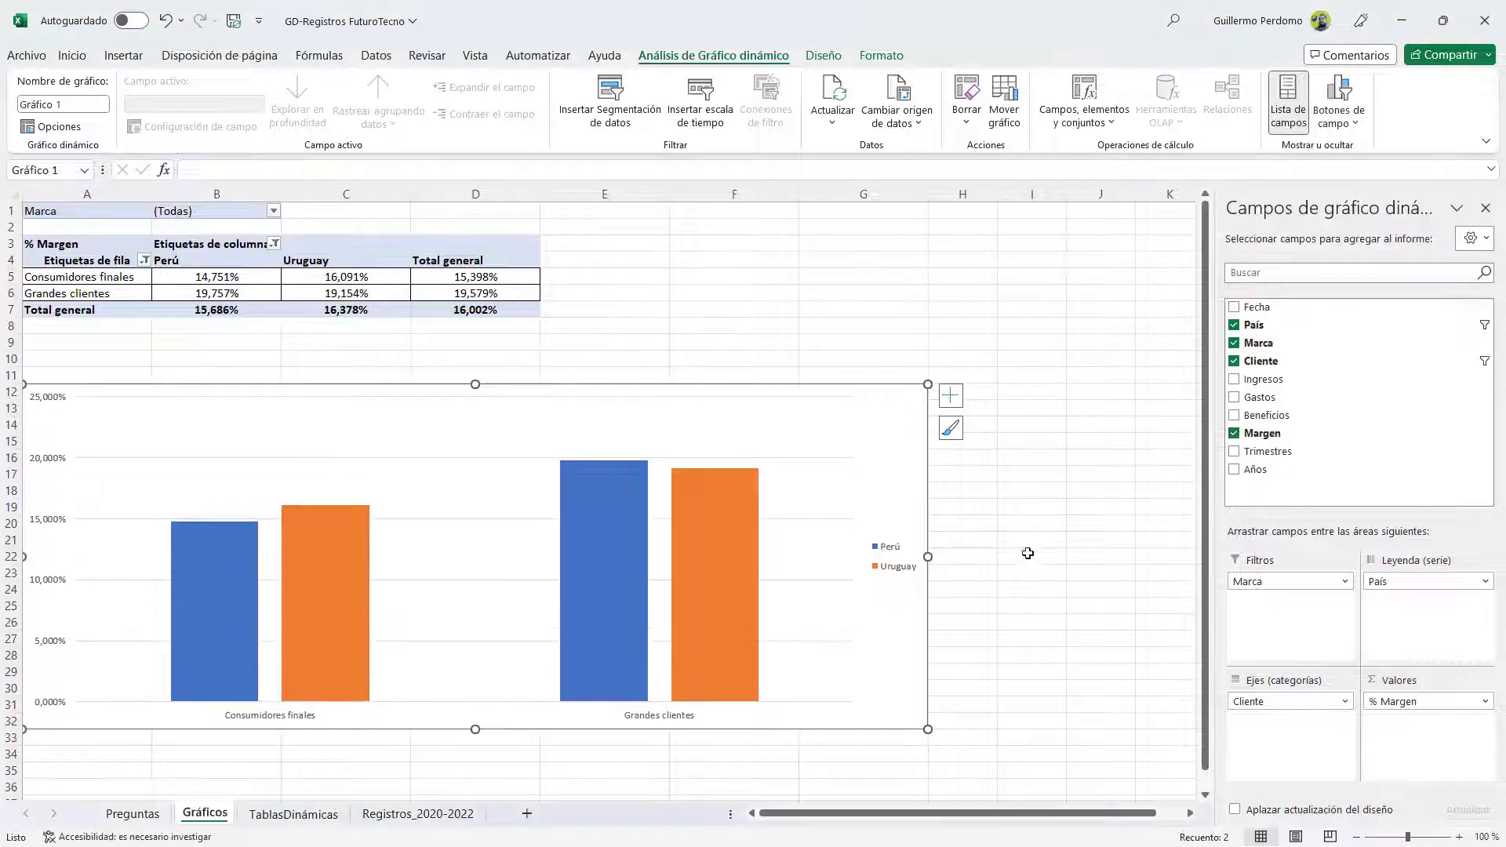
Step: Clear the País and Cliente filters from the pivot table's column and row labels
left_click(274, 244)
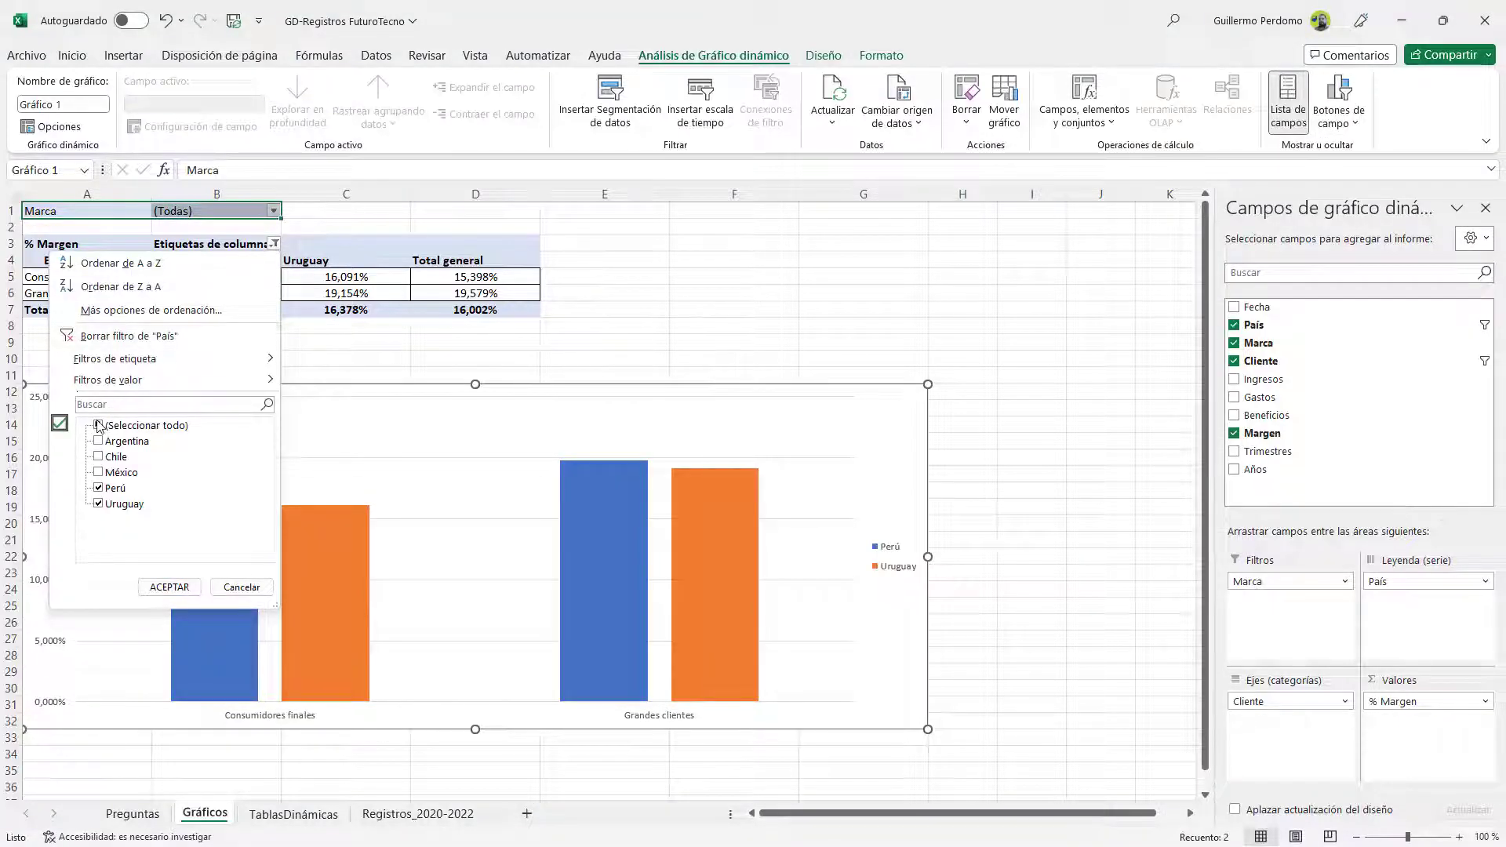
left_click(110, 336)
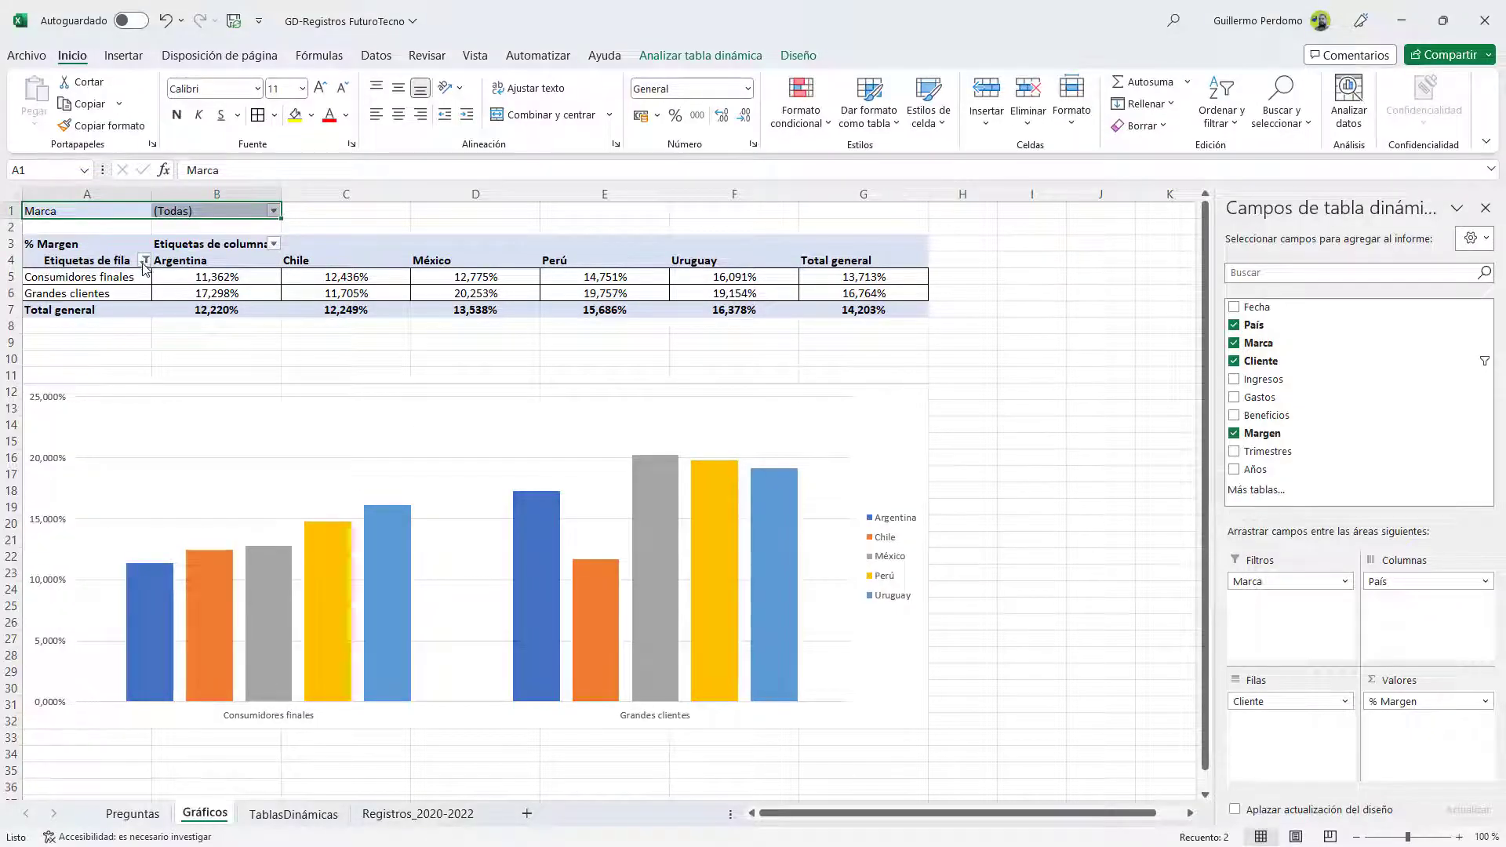
left_click(144, 259)
left_click(94, 352)
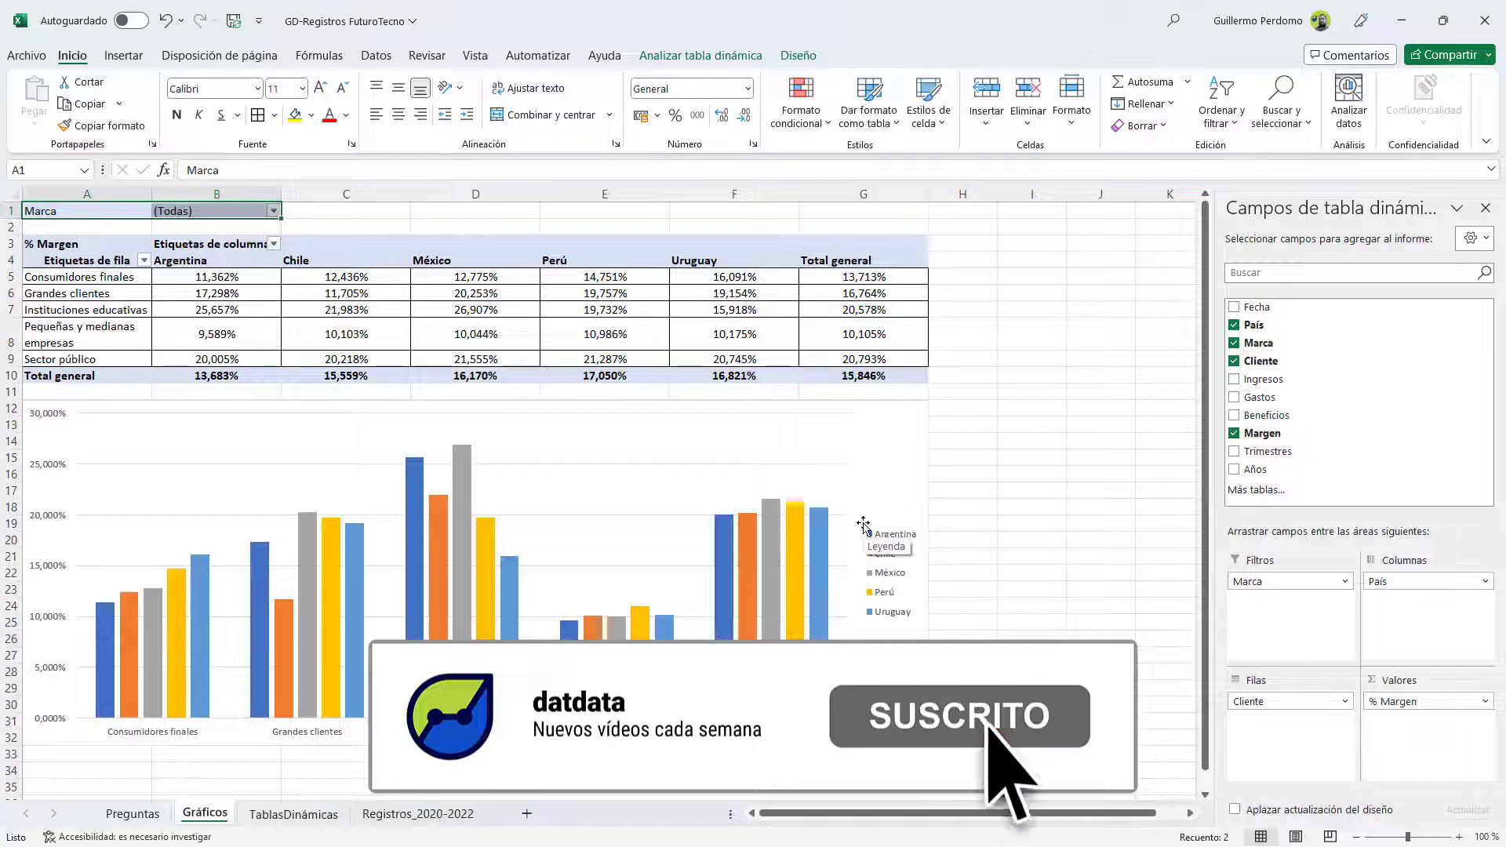
Step: Apply the first quick layout, with a chart title above and the legend on the right, to the pivot chart
left_click(762, 445)
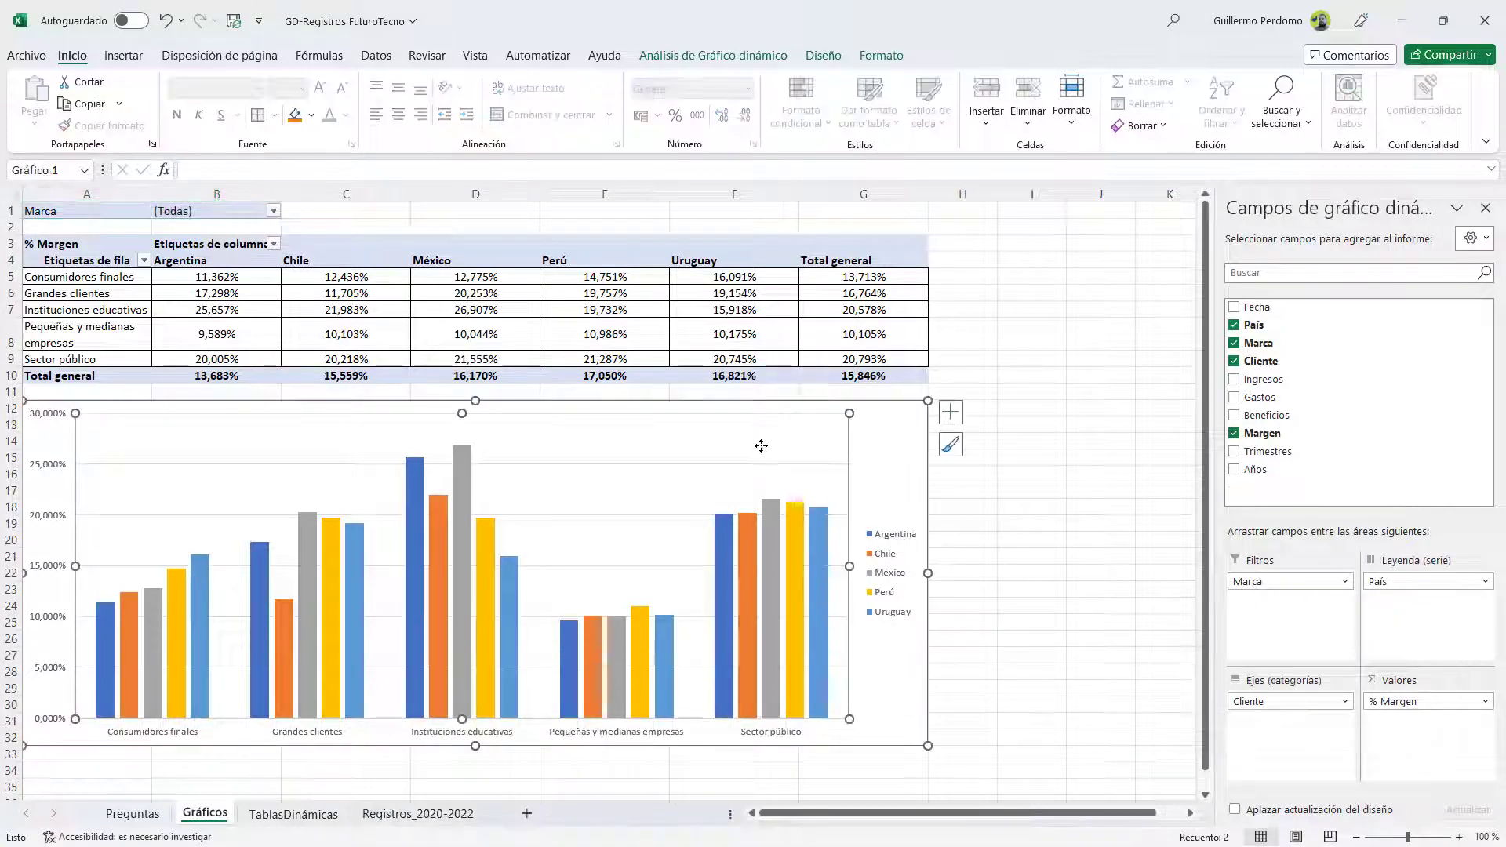
left_click(838, 64)
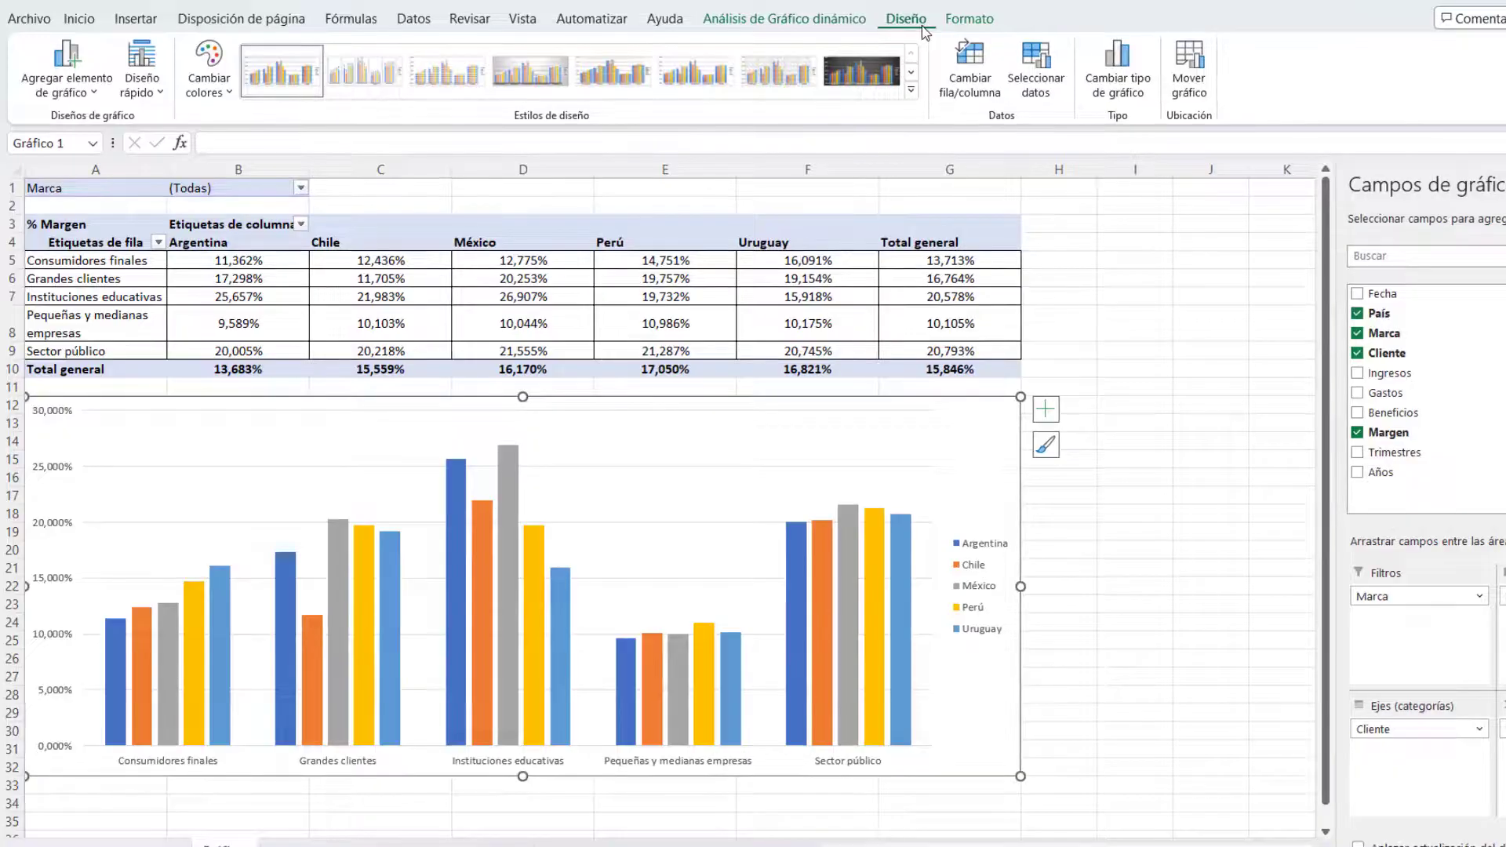
left_click(157, 88)
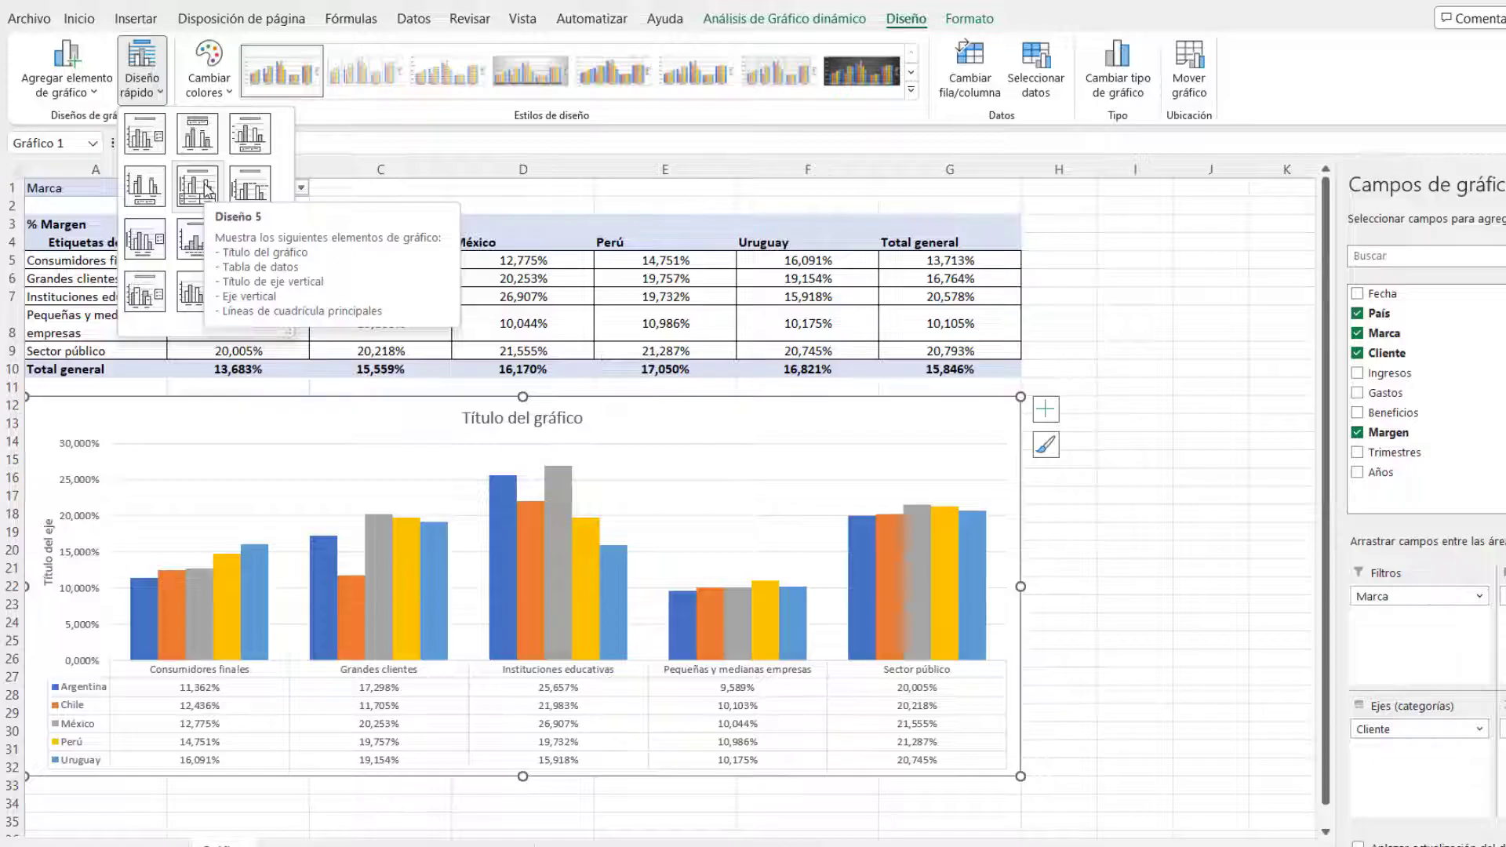
left_click(145, 141)
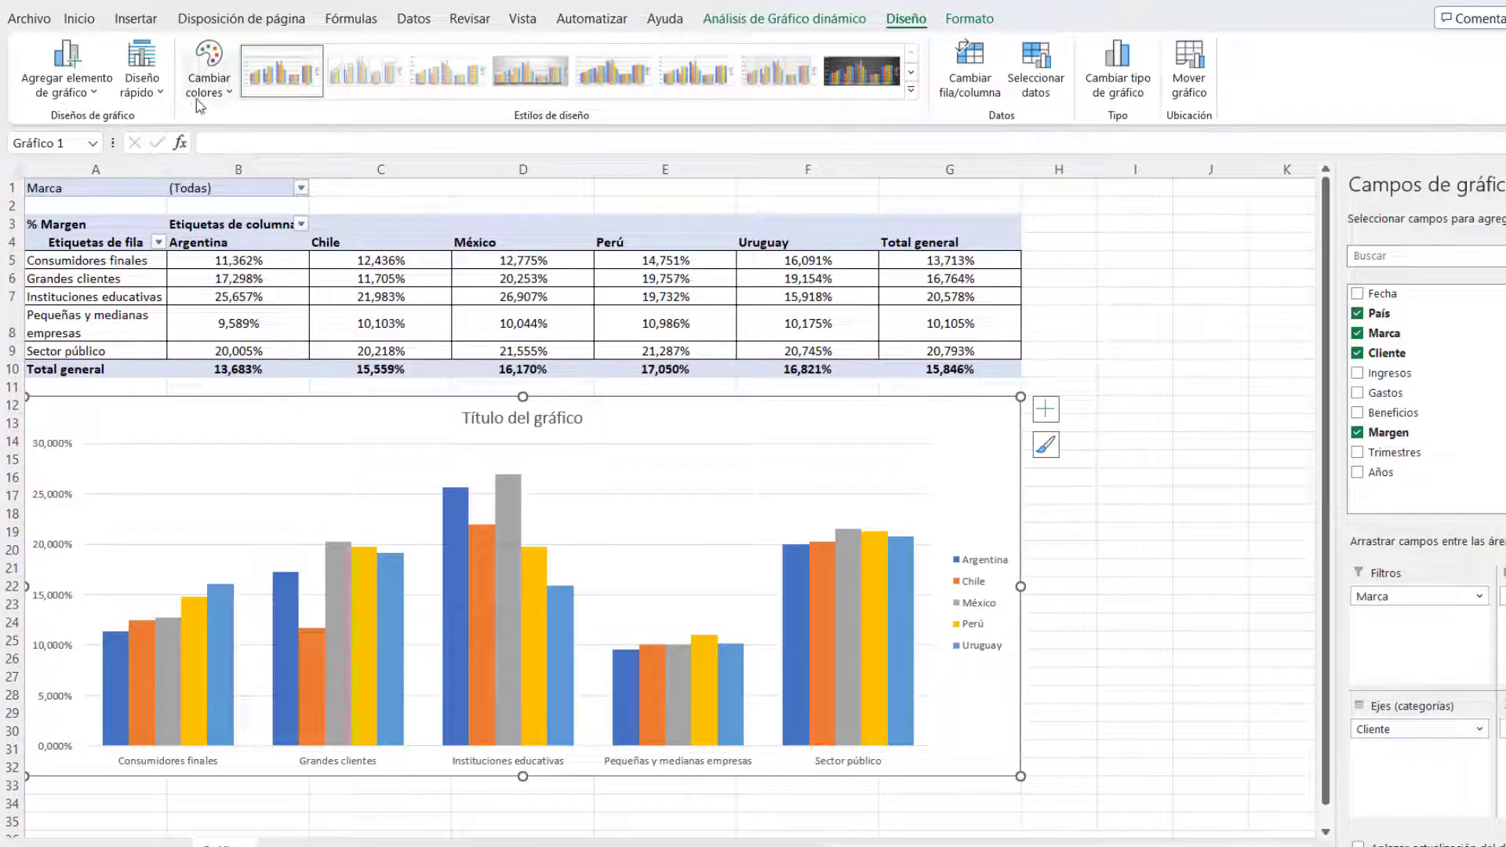
Step: Recolour the pivot chart with Paleta de colores 4 and apply the last chart style in the gallery
left_click(210, 87)
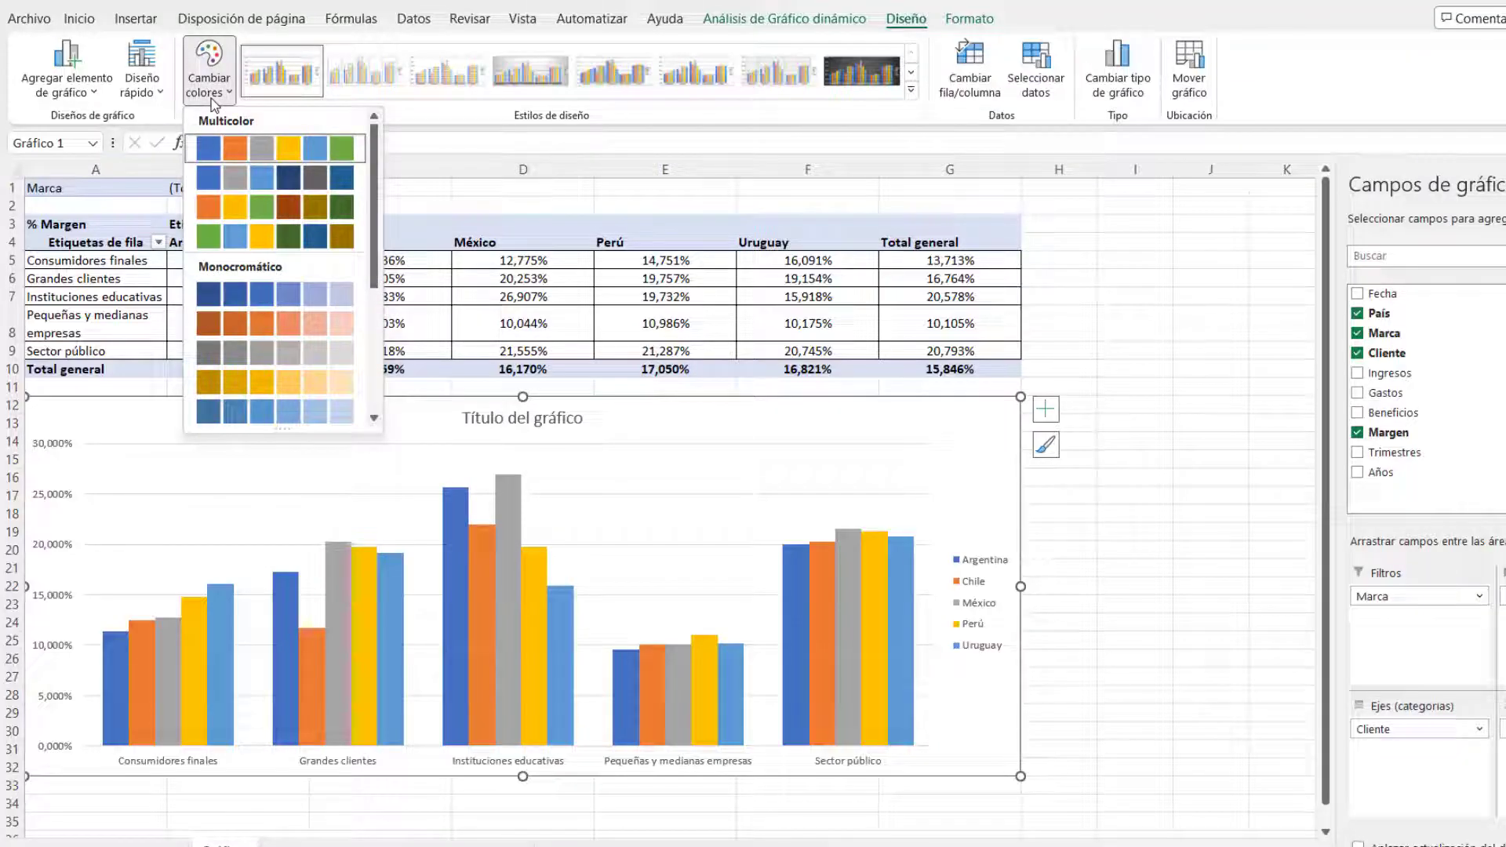
scroll(312, 243, "down", 3)
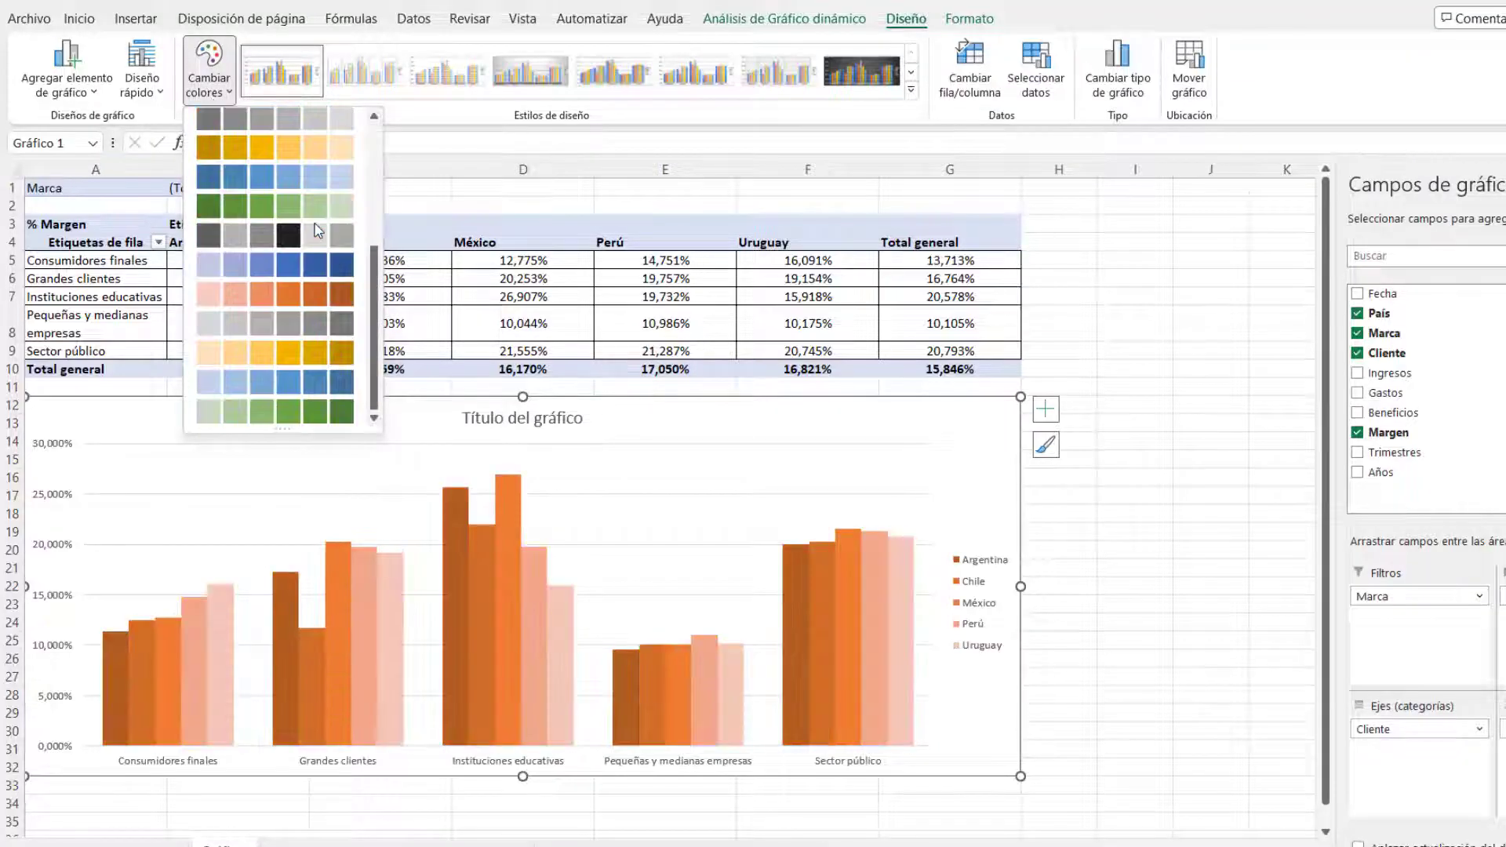
scroll(303, 250, "up", 3)
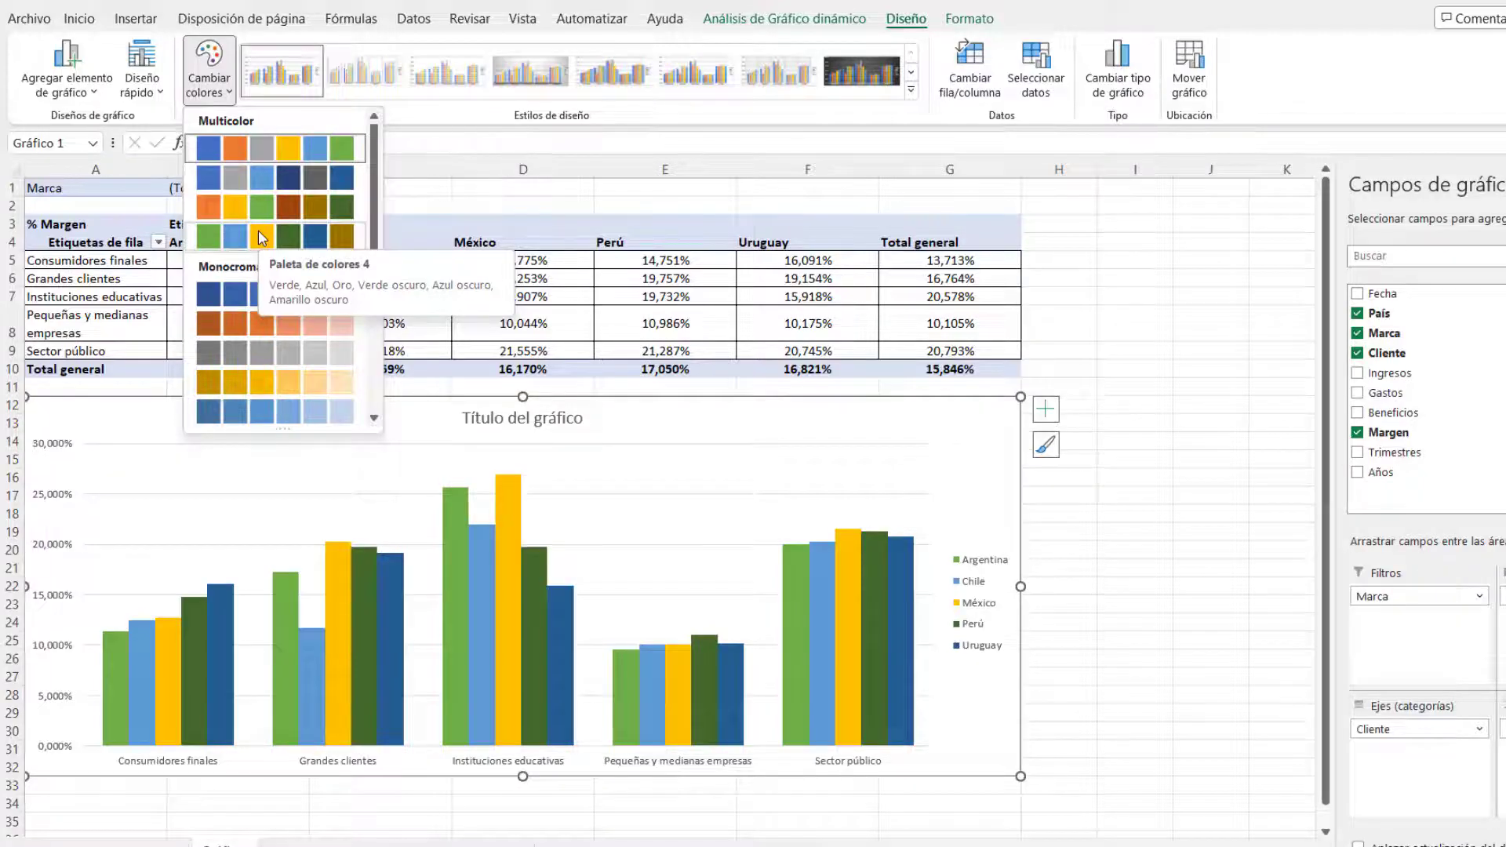
left_click(261, 236)
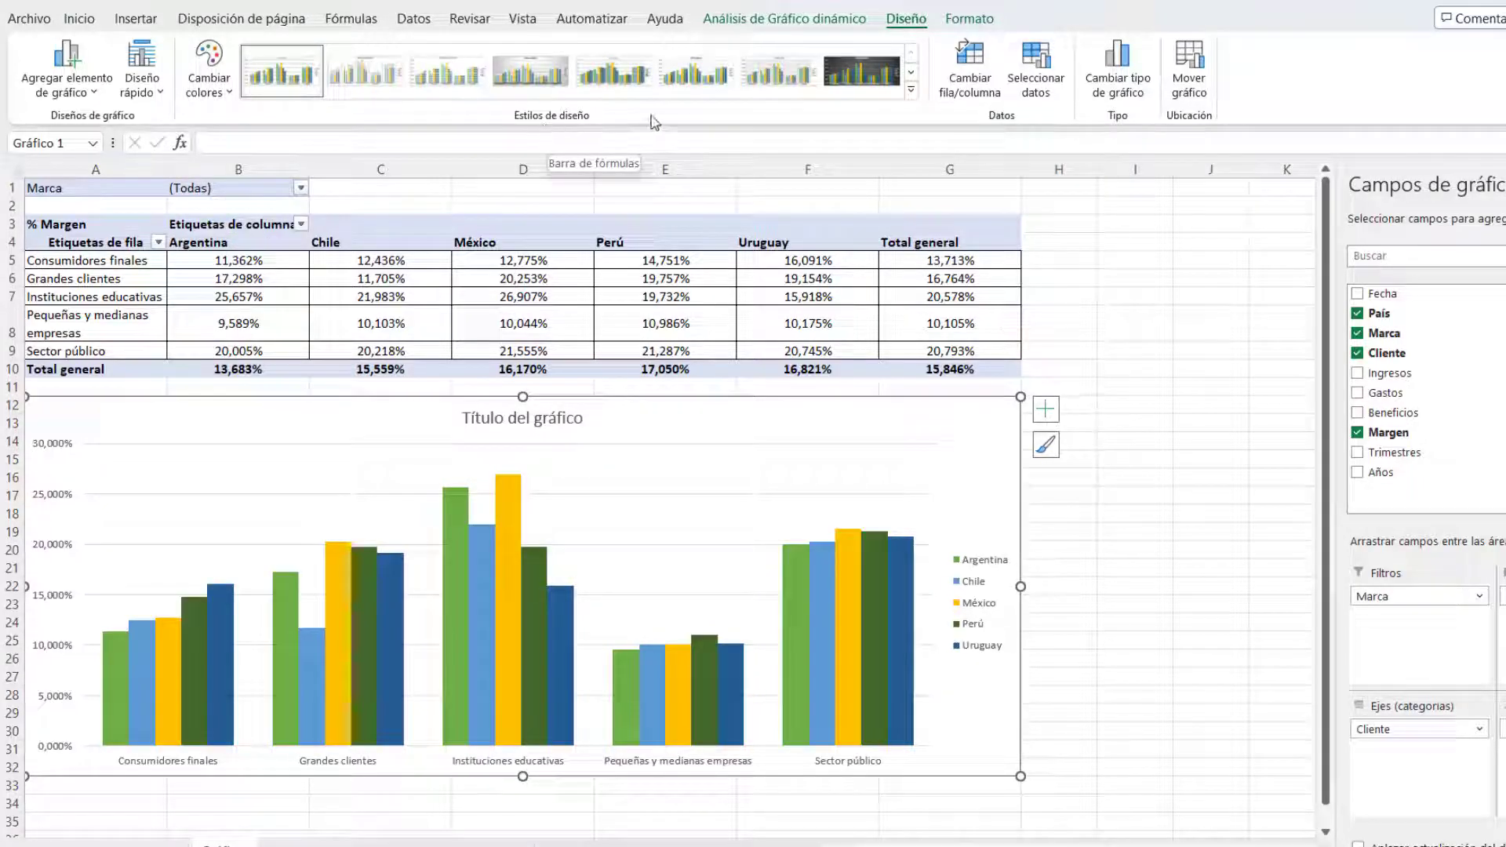
left_click(911, 90)
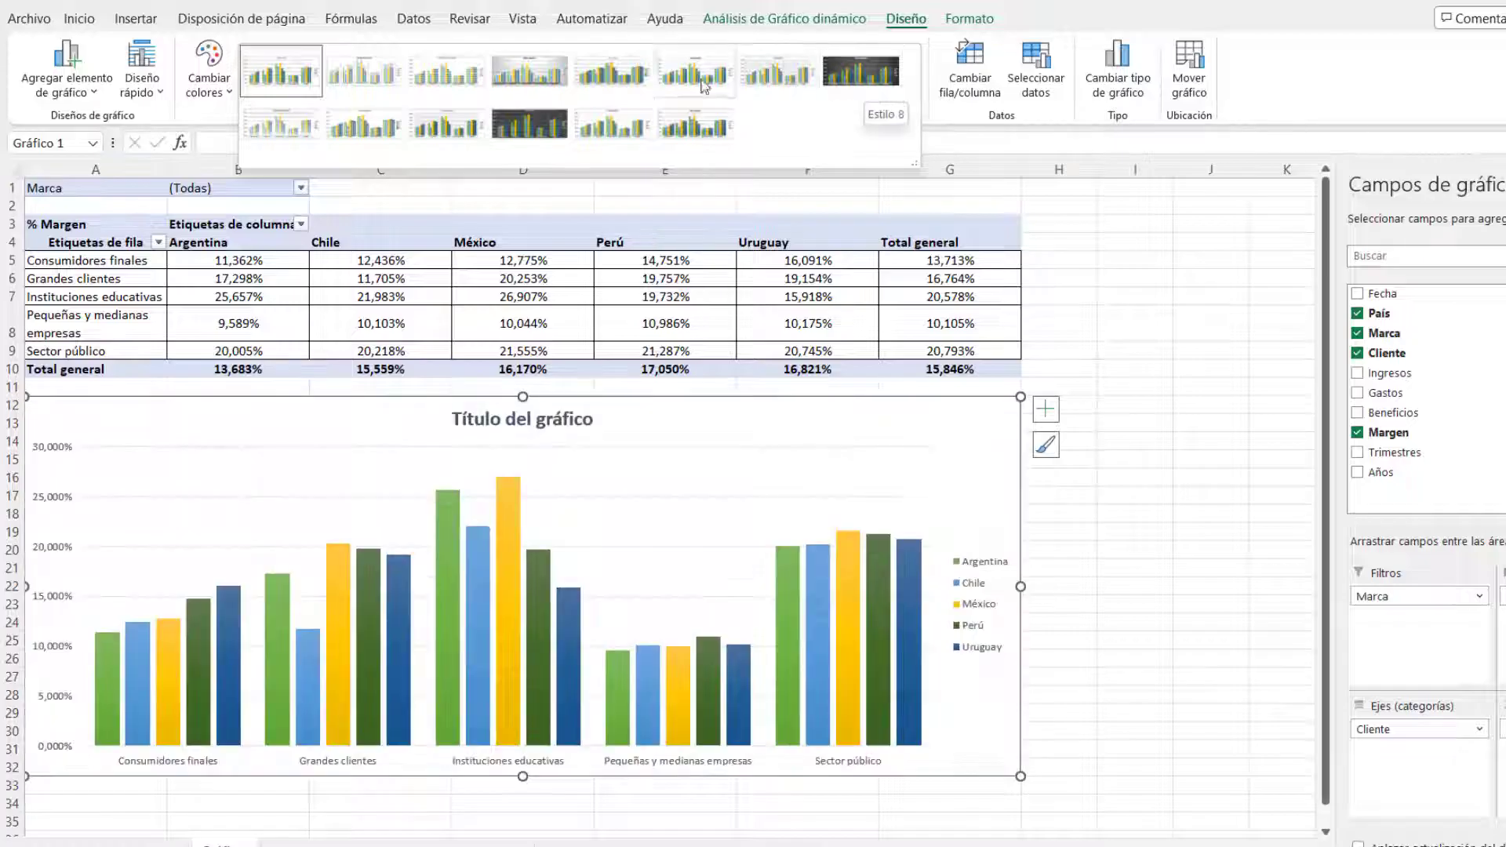
left_click(710, 129)
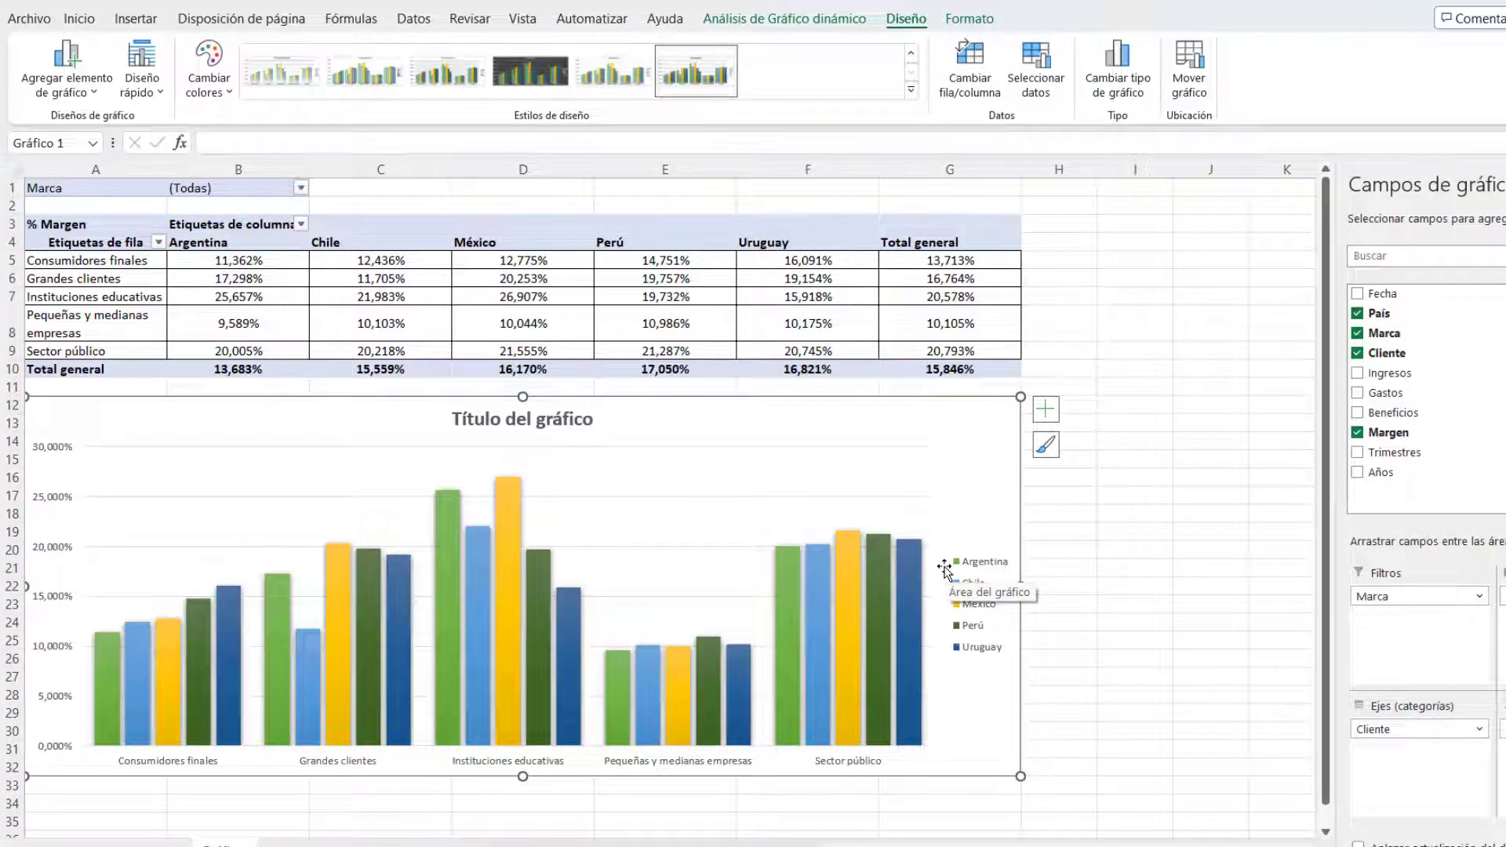
Step: Replace the pivot chart's placeholder title with "% Margen"
double_click(529, 421)
double_click(533, 418)
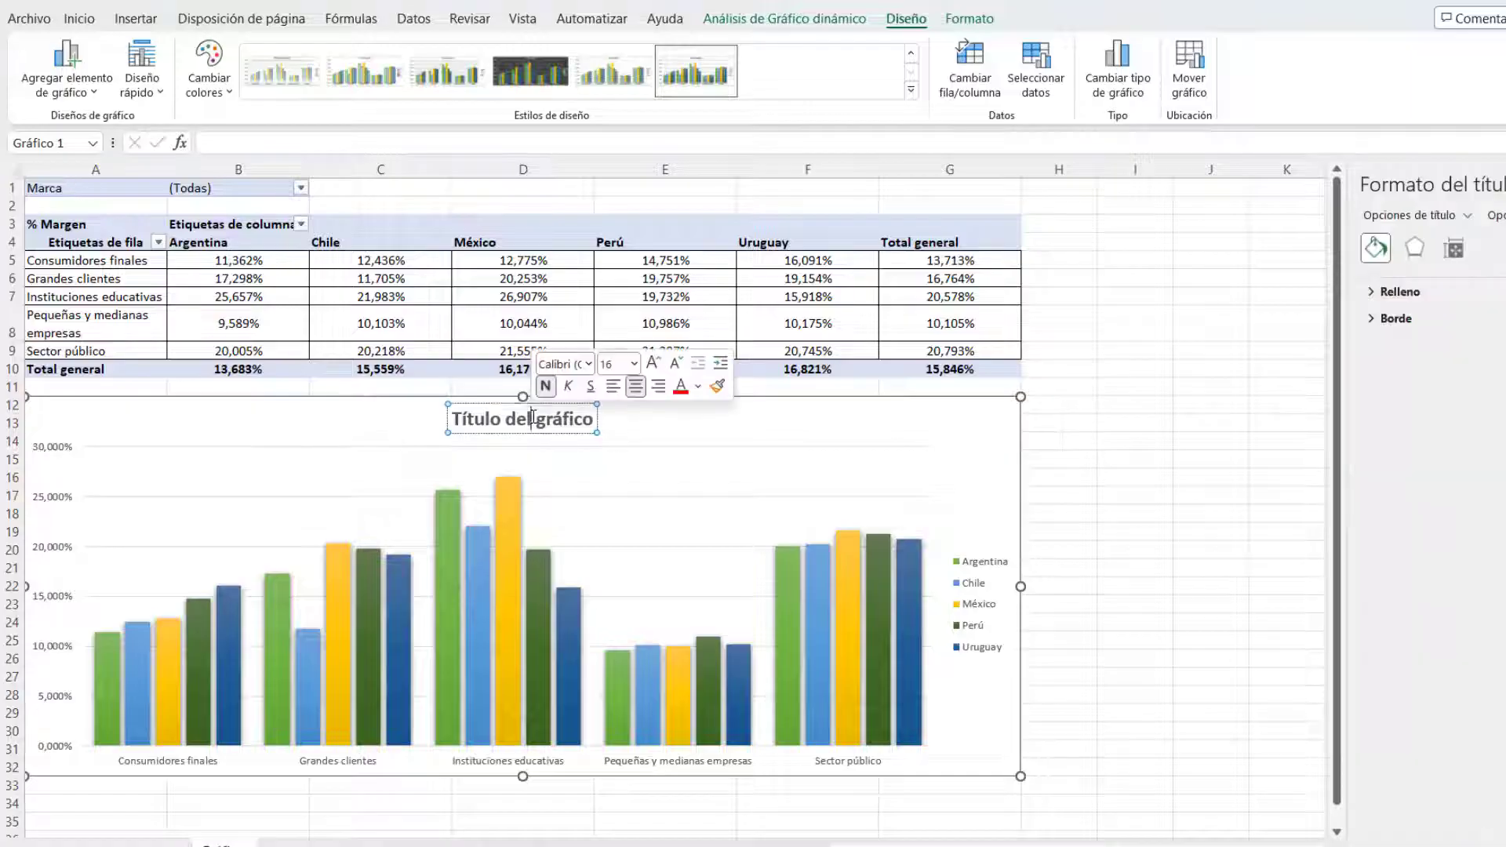
triple_click(532, 418)
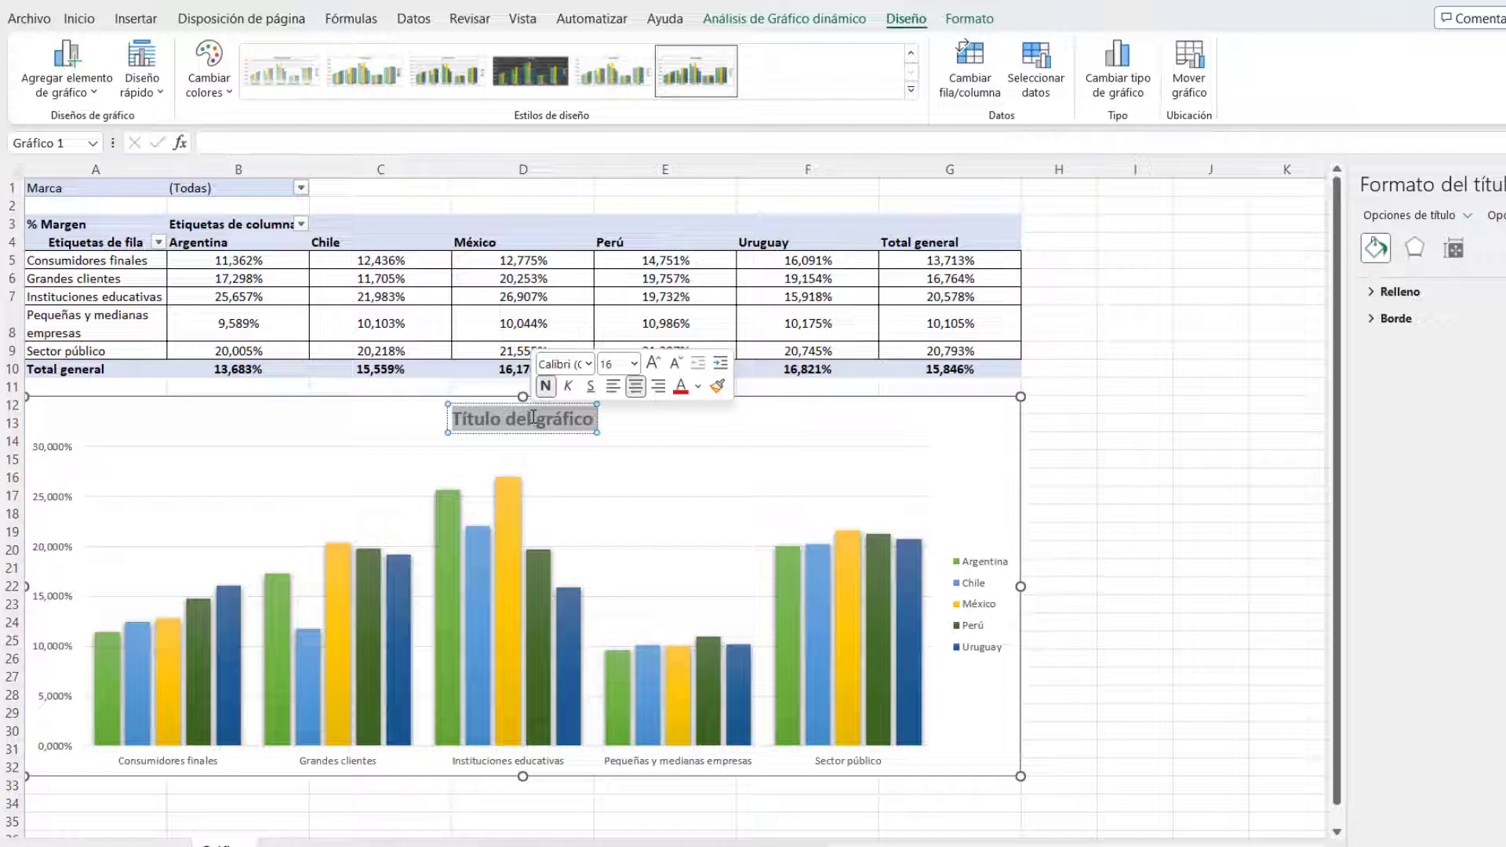
type("%")
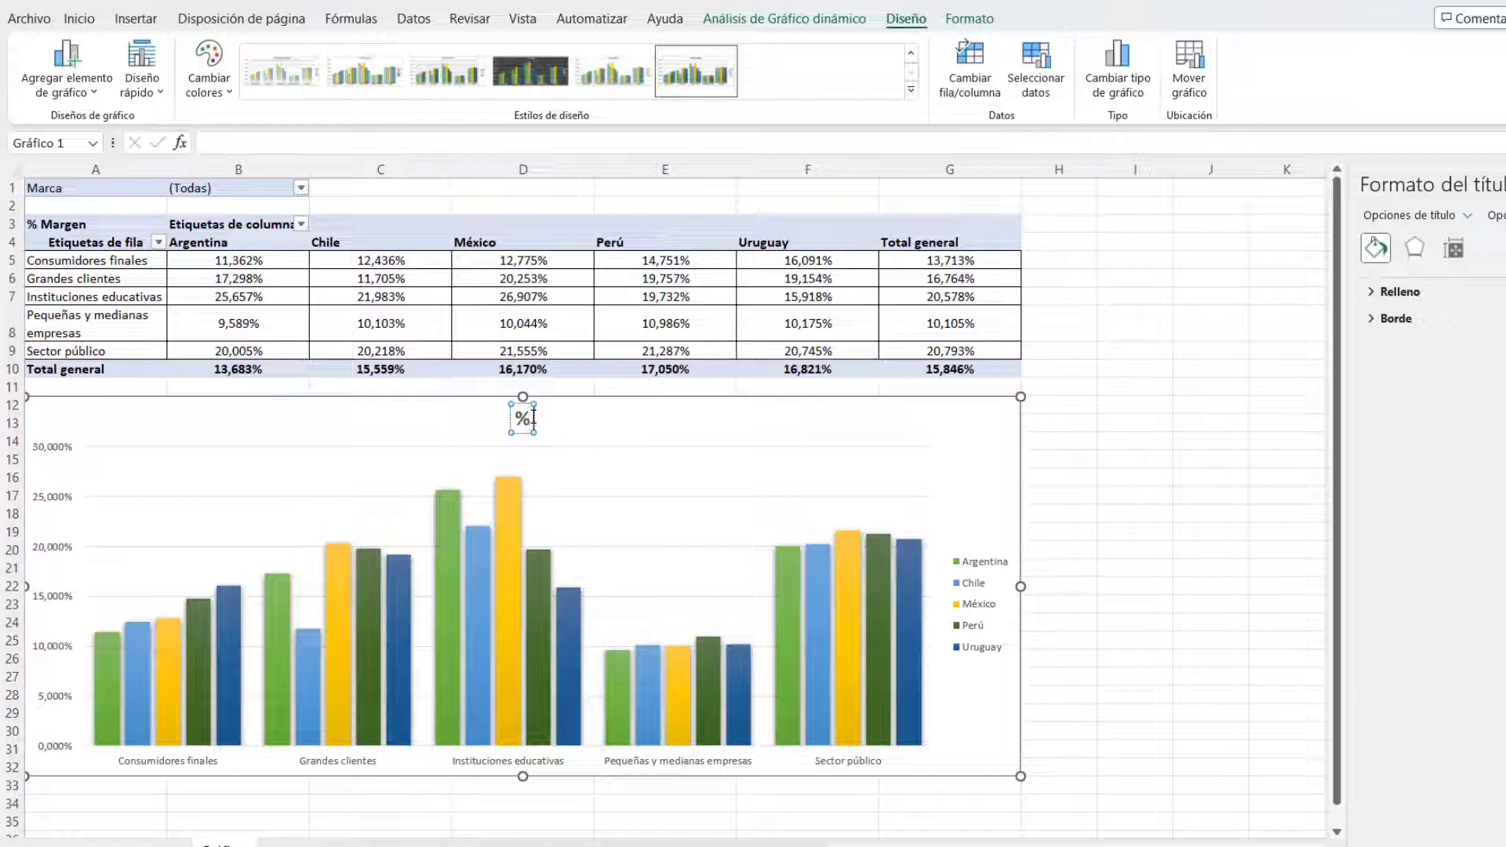
type(" Marge")
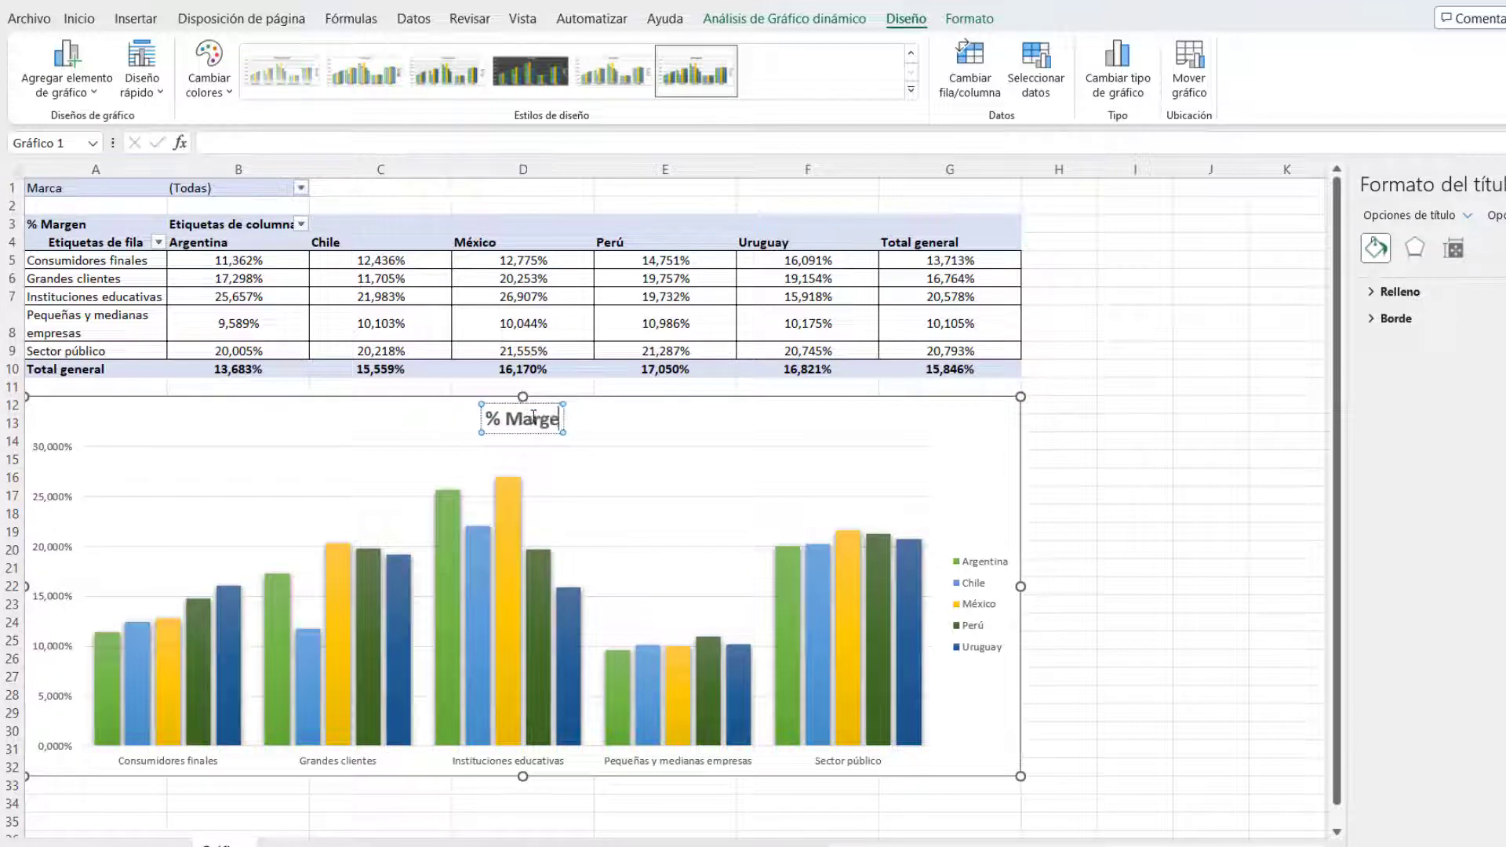
type("n")
left_click(962, 471)
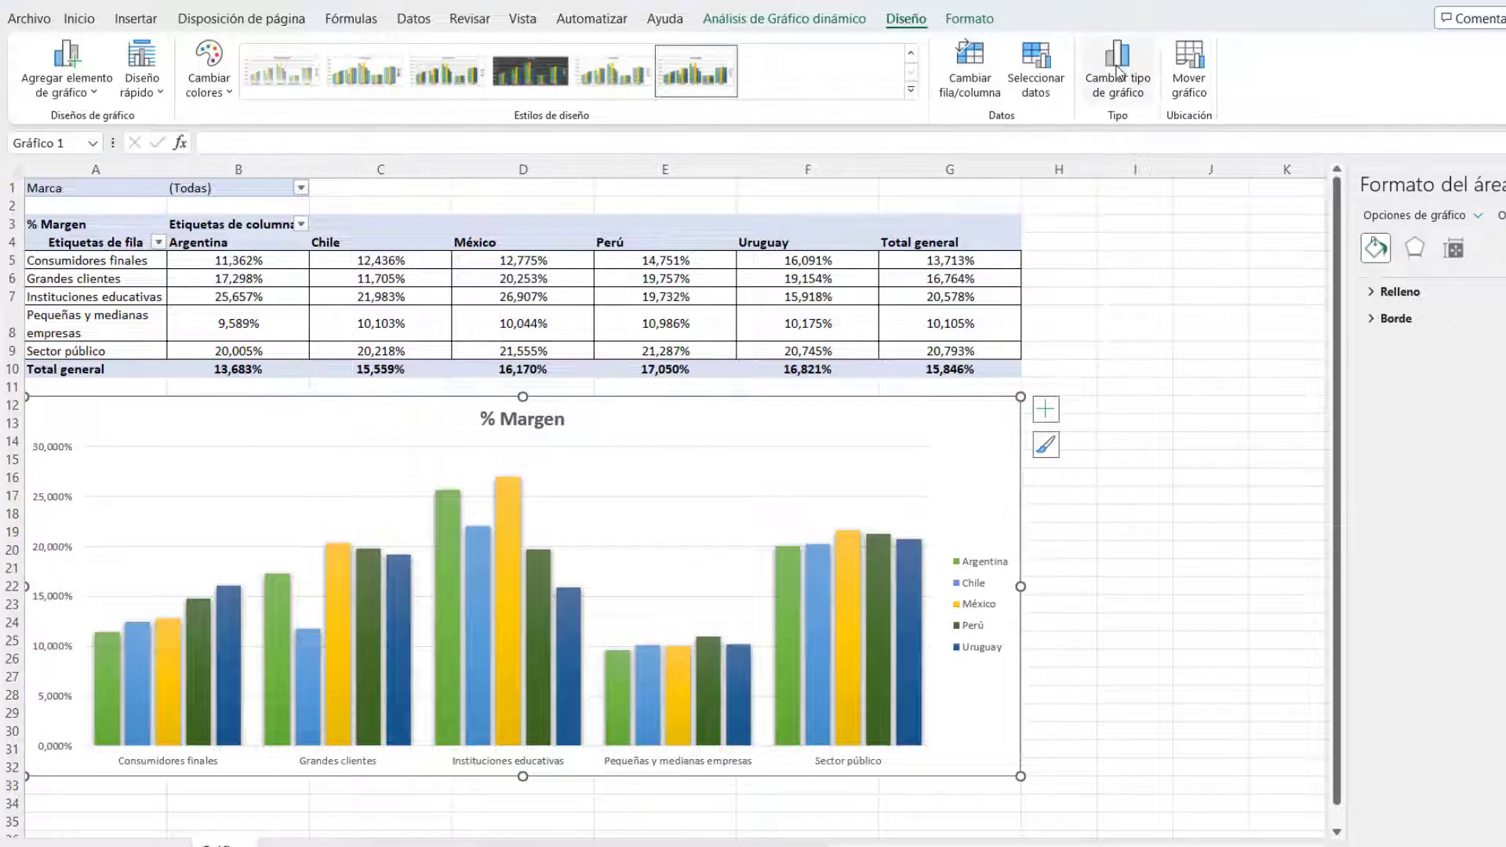
Step: Try the Columna agrupada 3D chart type on the pivot chart and undo the change
left_click(1118, 70)
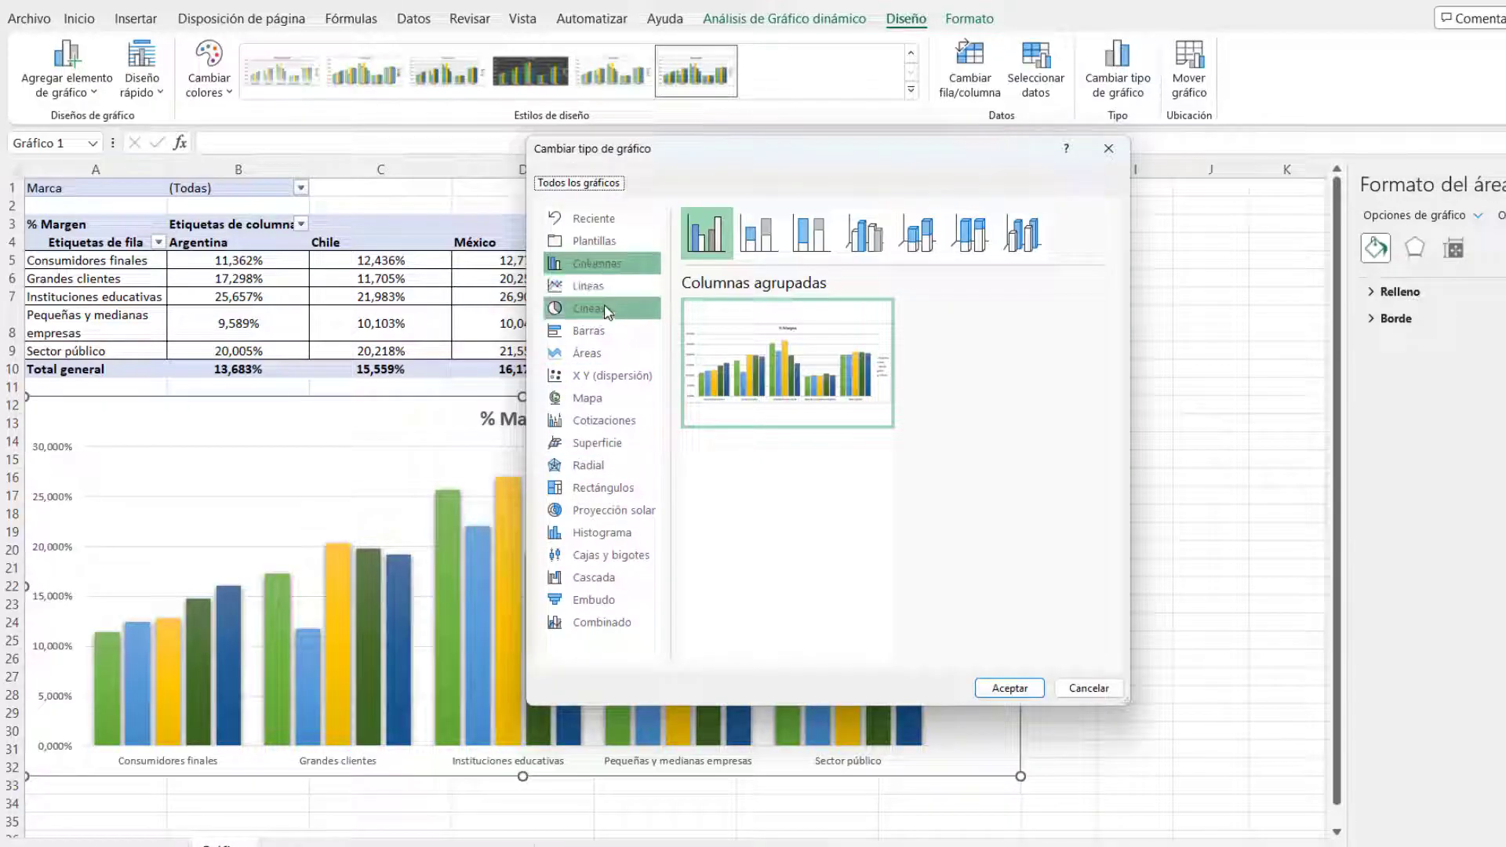
left_click(1091, 686)
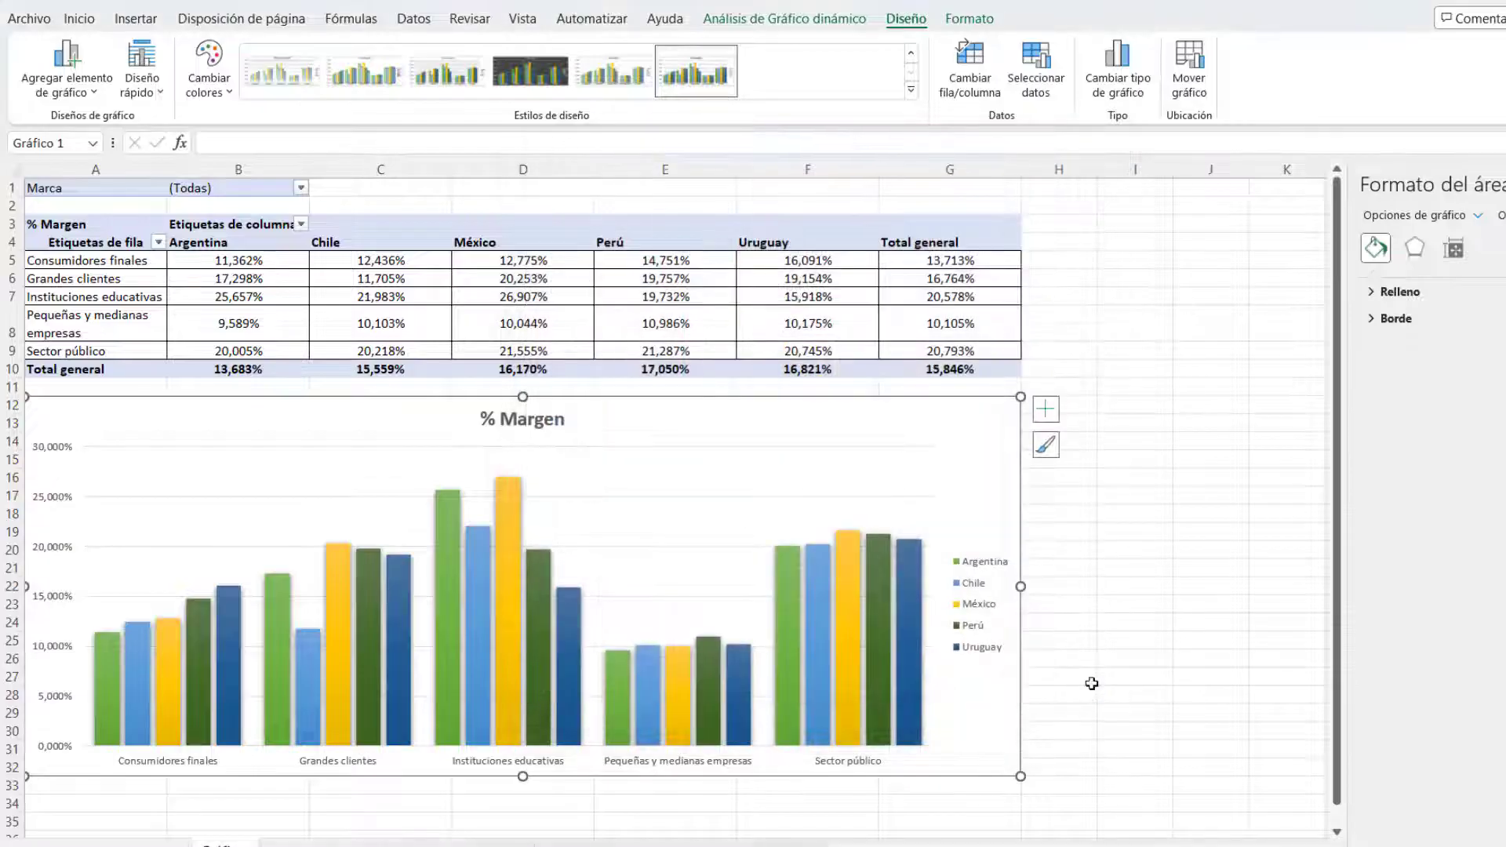
right_click(995, 455)
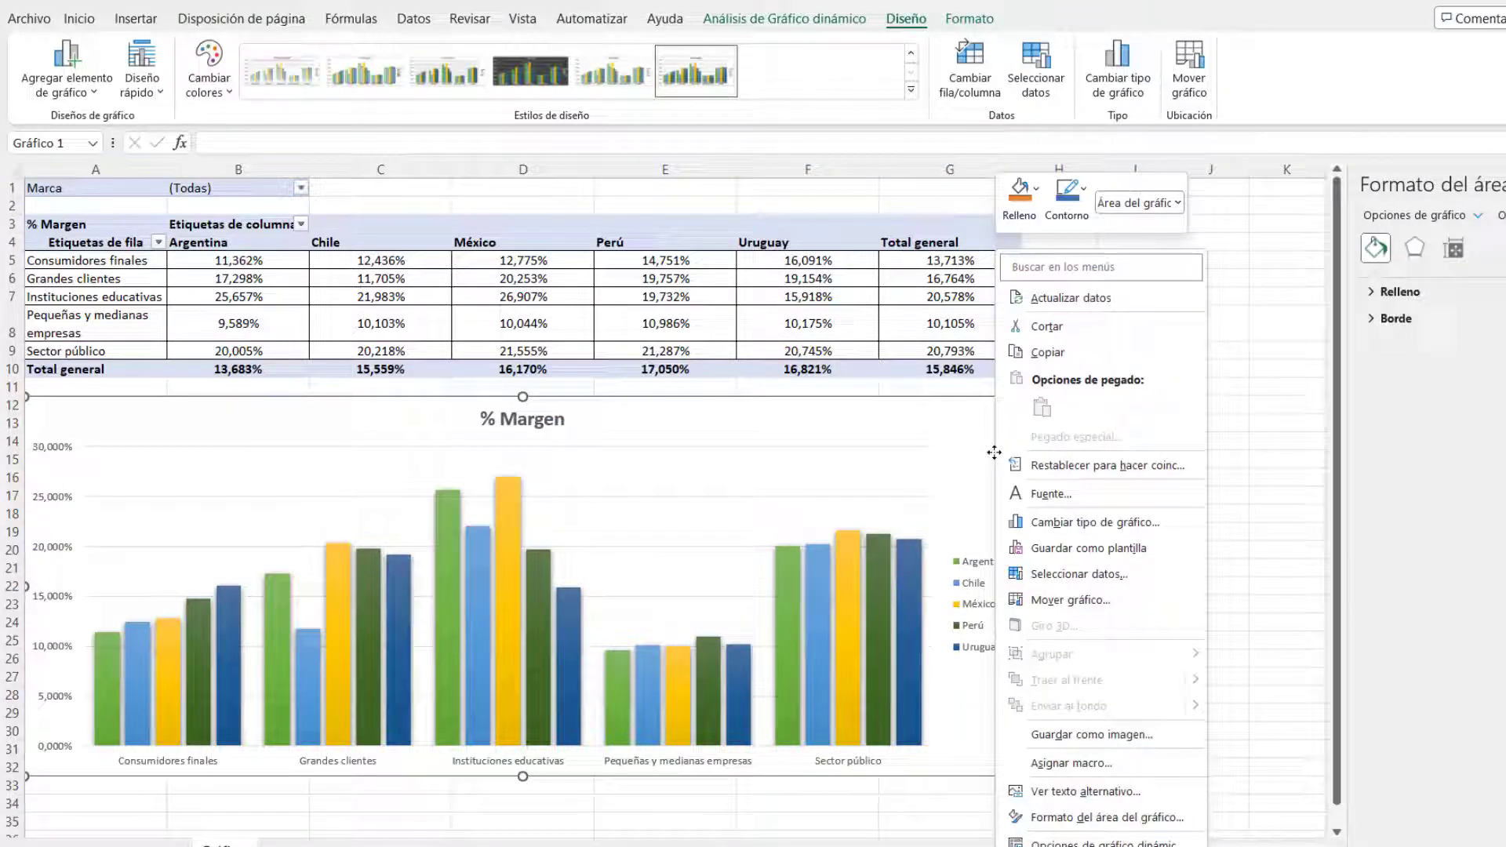
left_click(1118, 522)
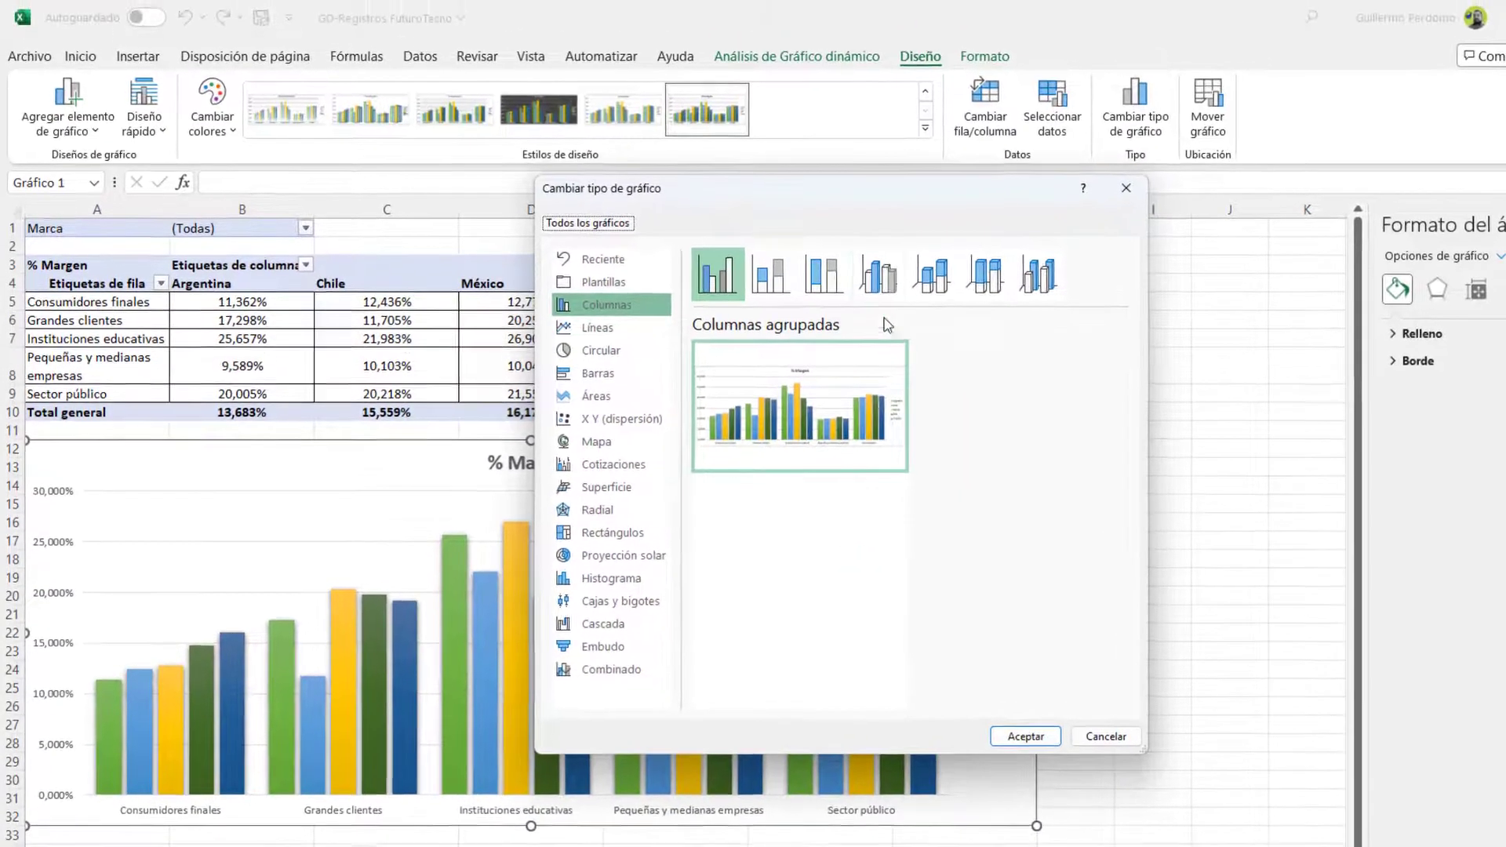
left_click(887, 291)
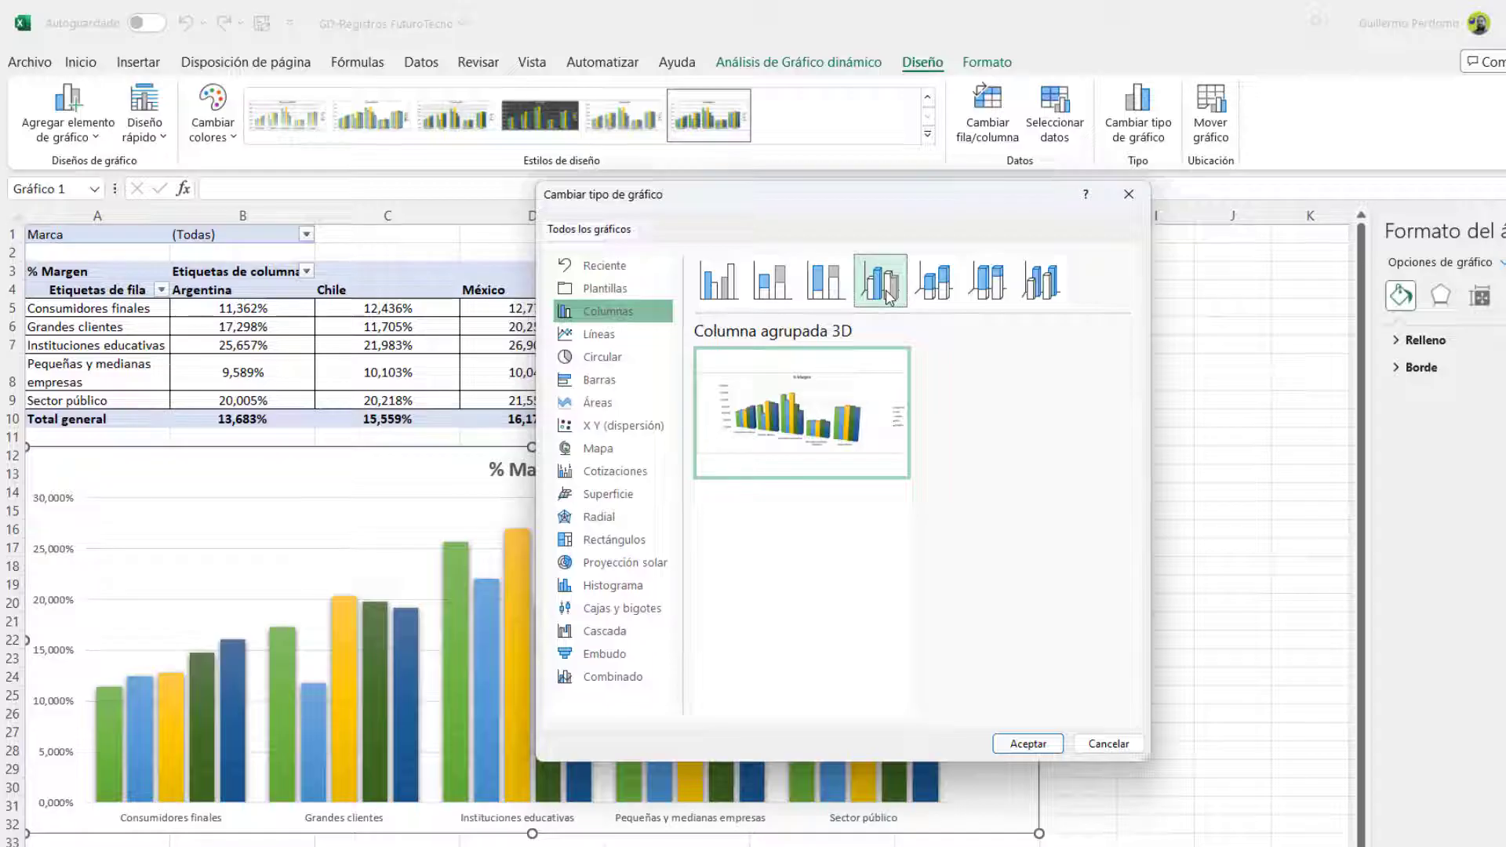
left_click(1027, 743)
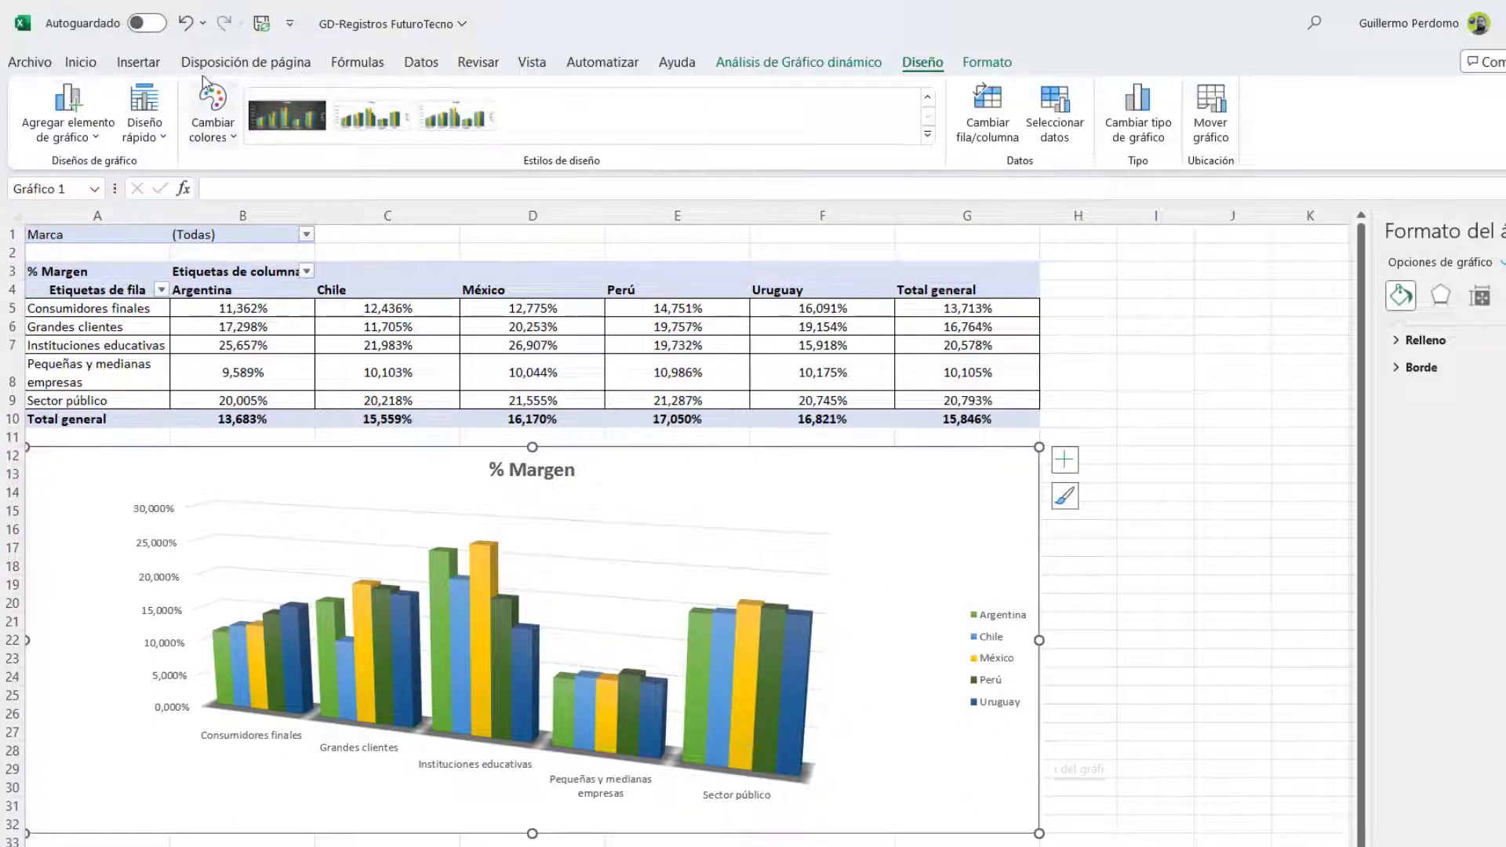
left_click(185, 23)
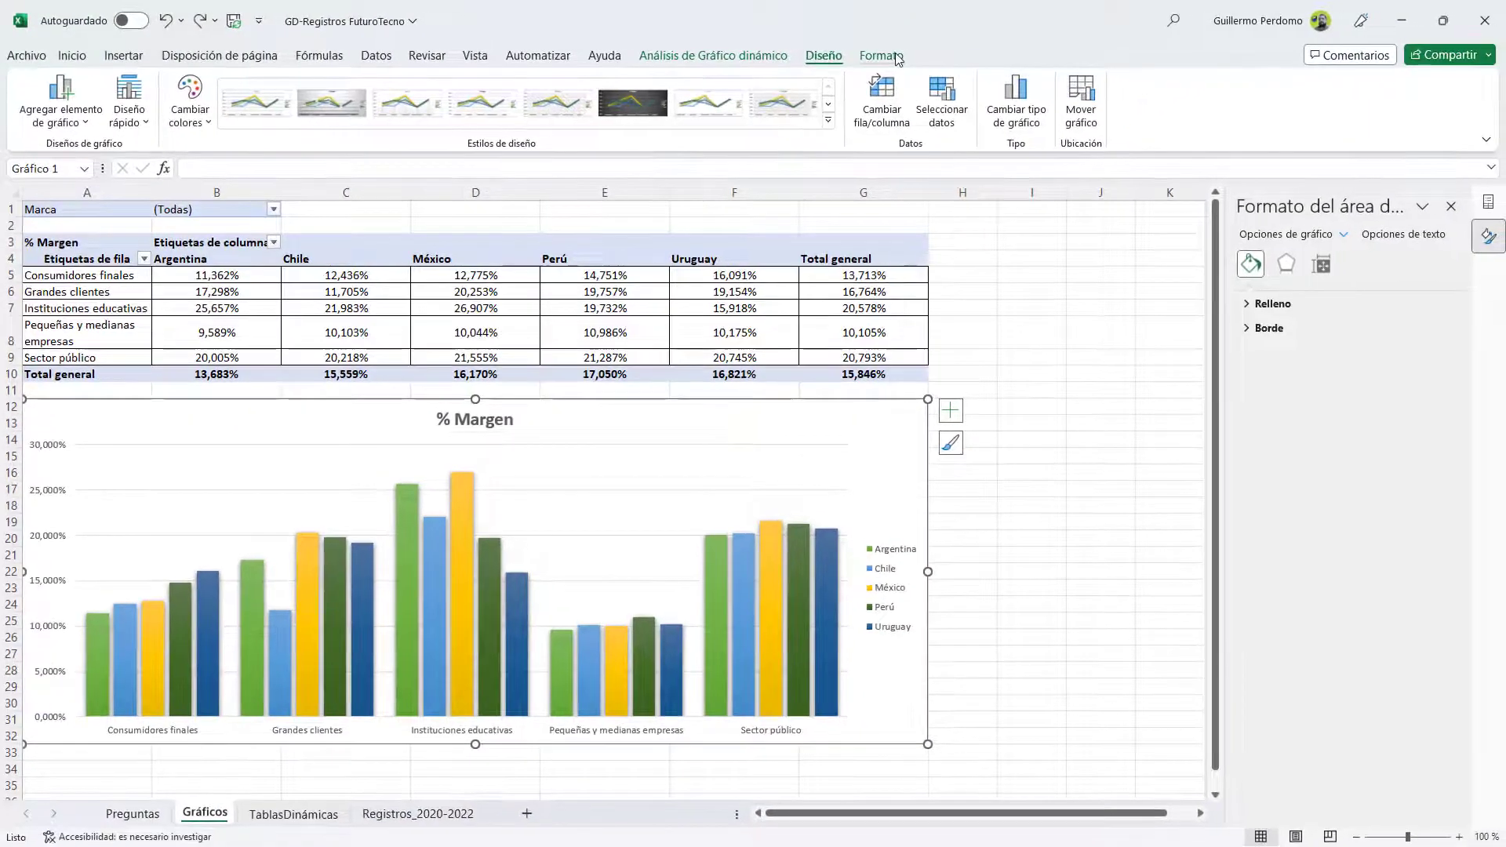
Step: Fill the pivot chart's chart area with a light blue theme colour
left_click(898, 60)
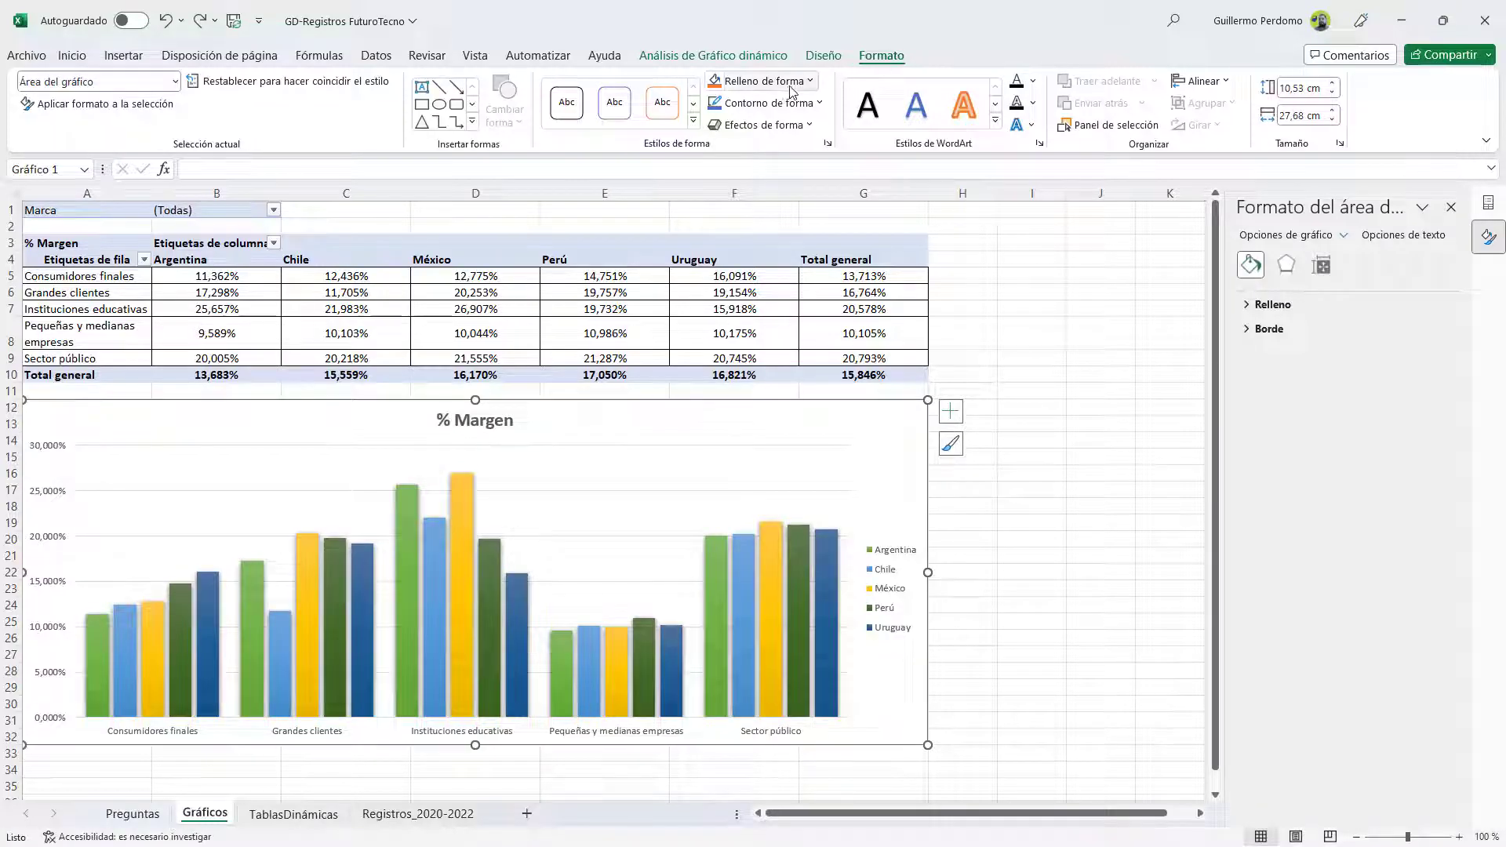
left_click(717, 86)
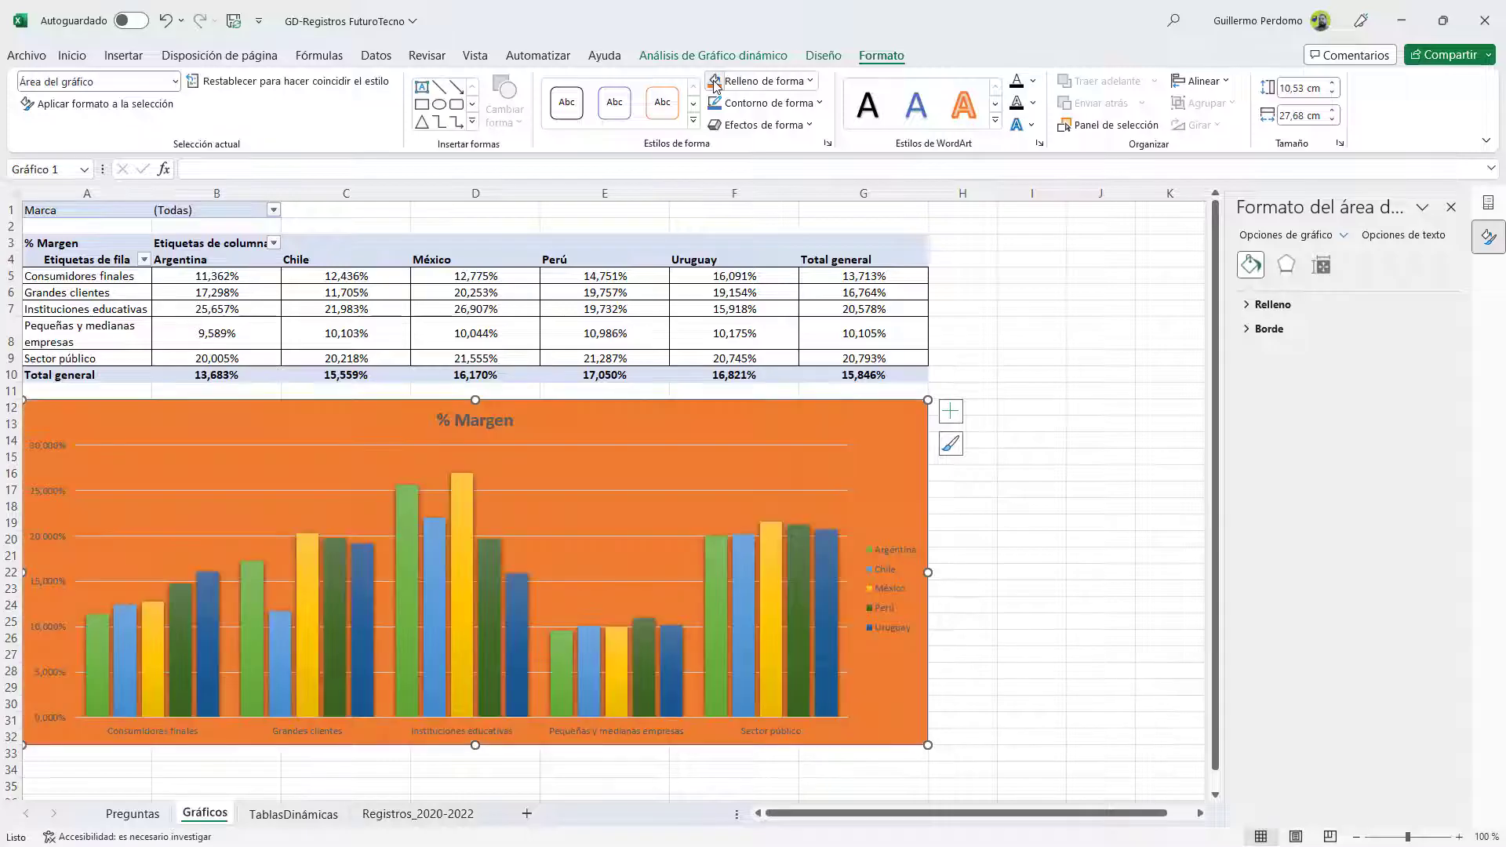
left_click(809, 80)
left_click(767, 172)
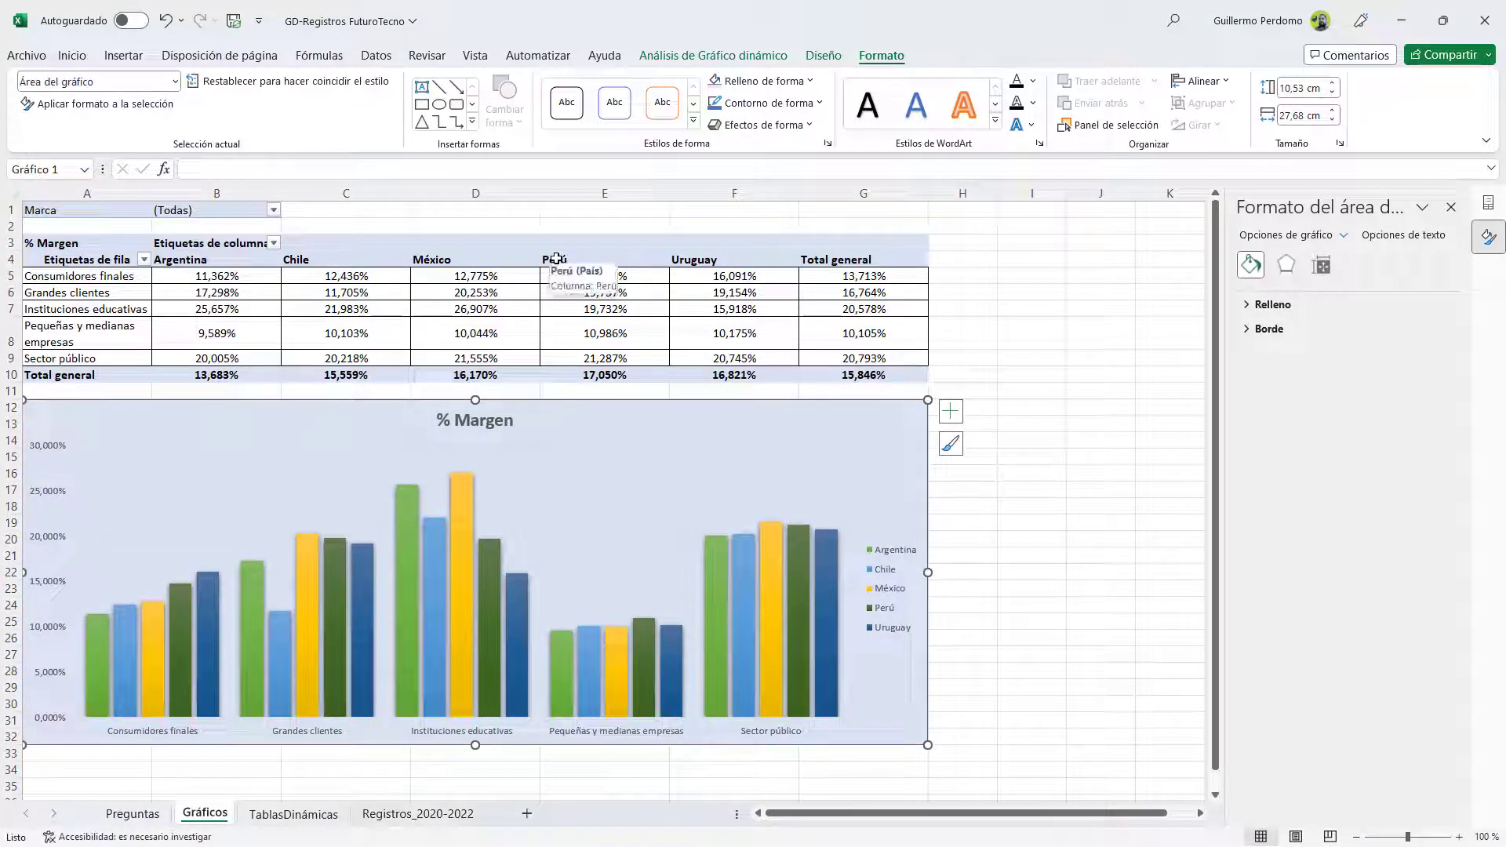
Step: Give the chart area a dark blue outline with a 1½ pt thickness
left_click(818, 104)
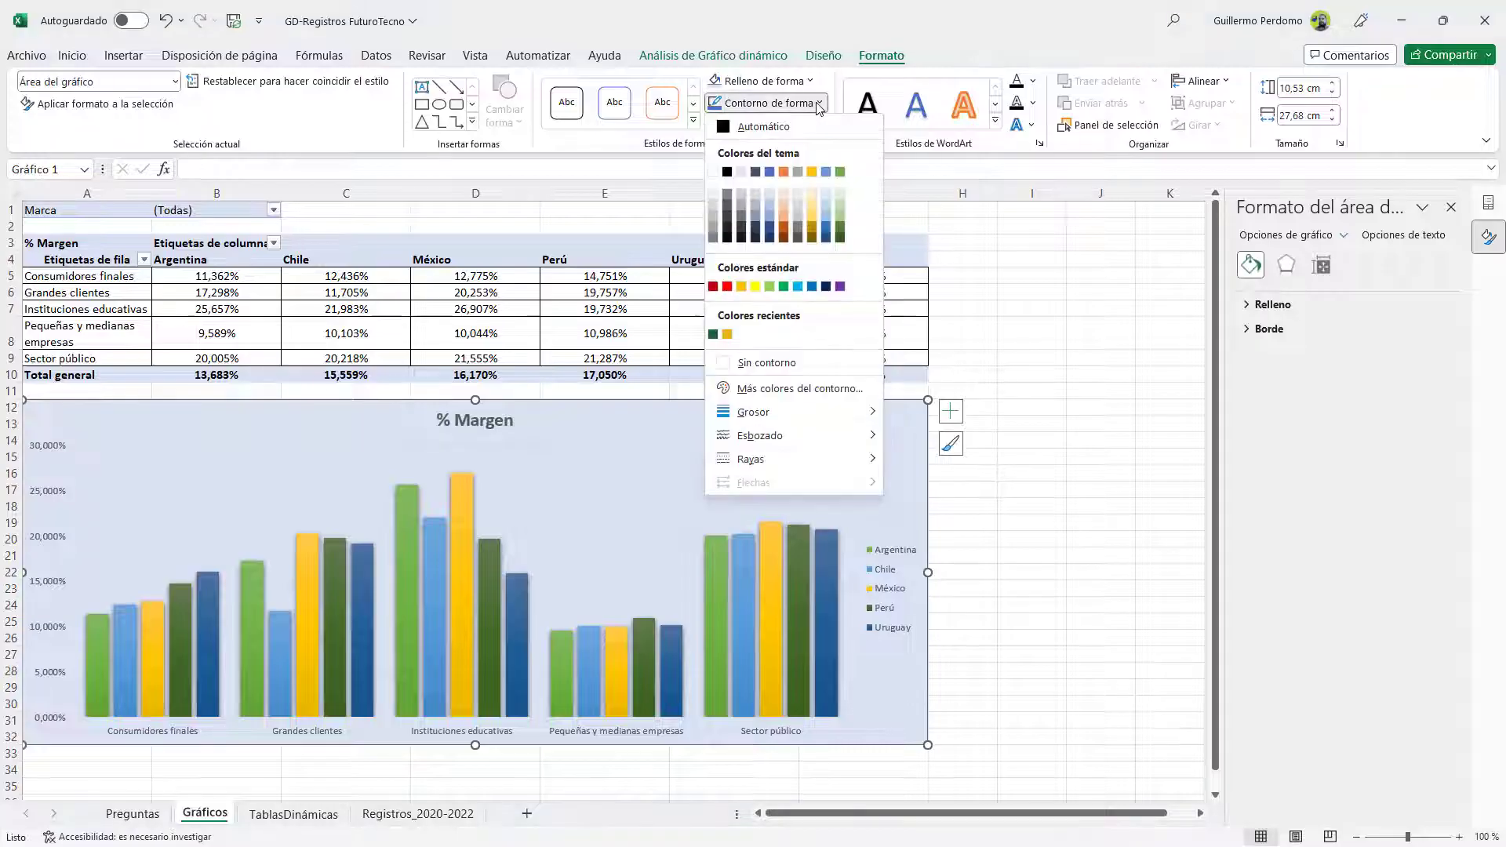
left_click(769, 222)
left_click(820, 104)
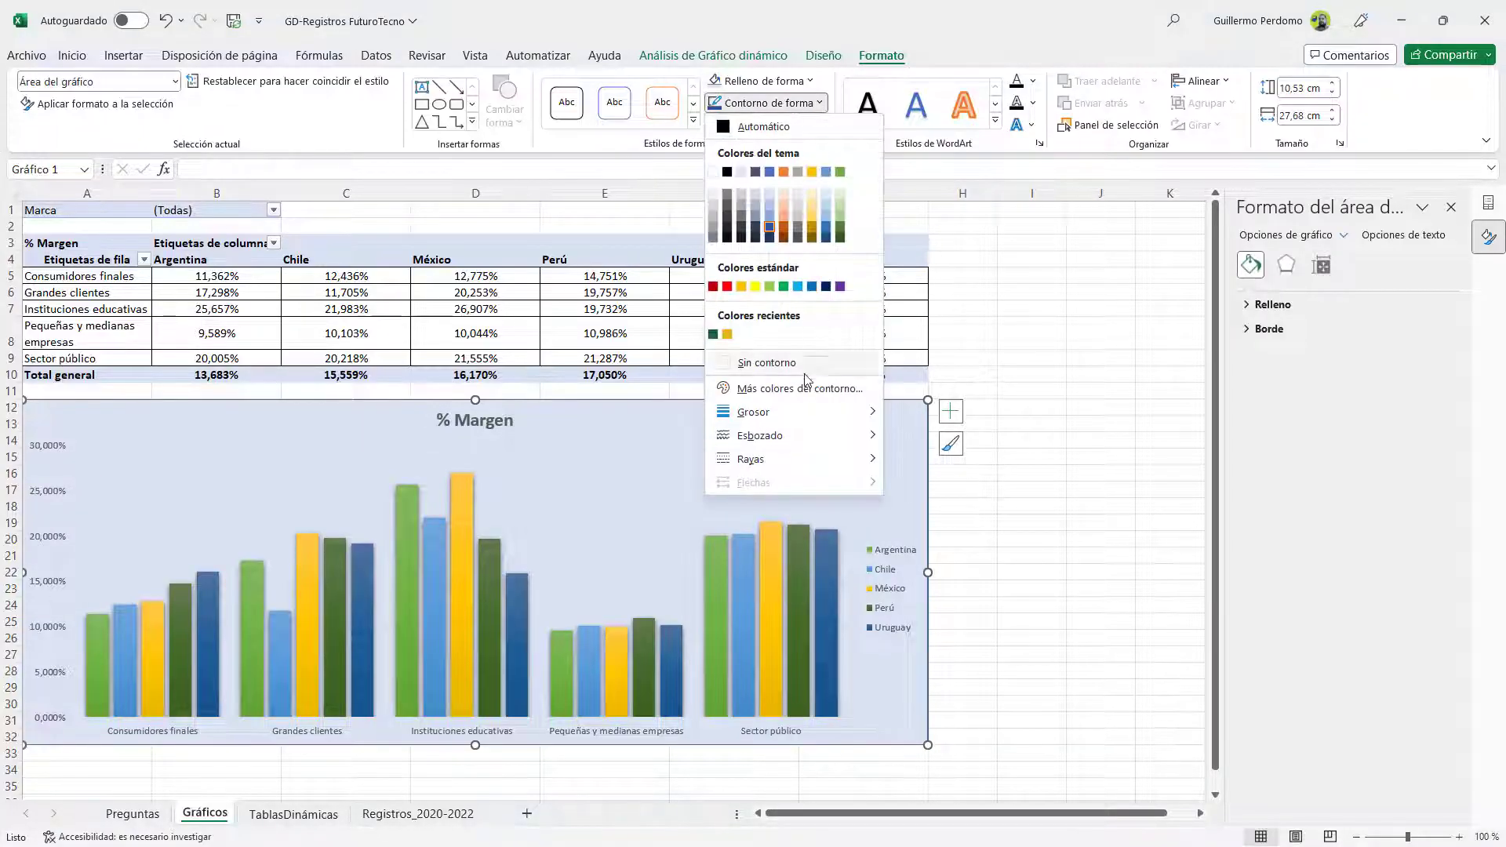
mouse_move(808, 412)
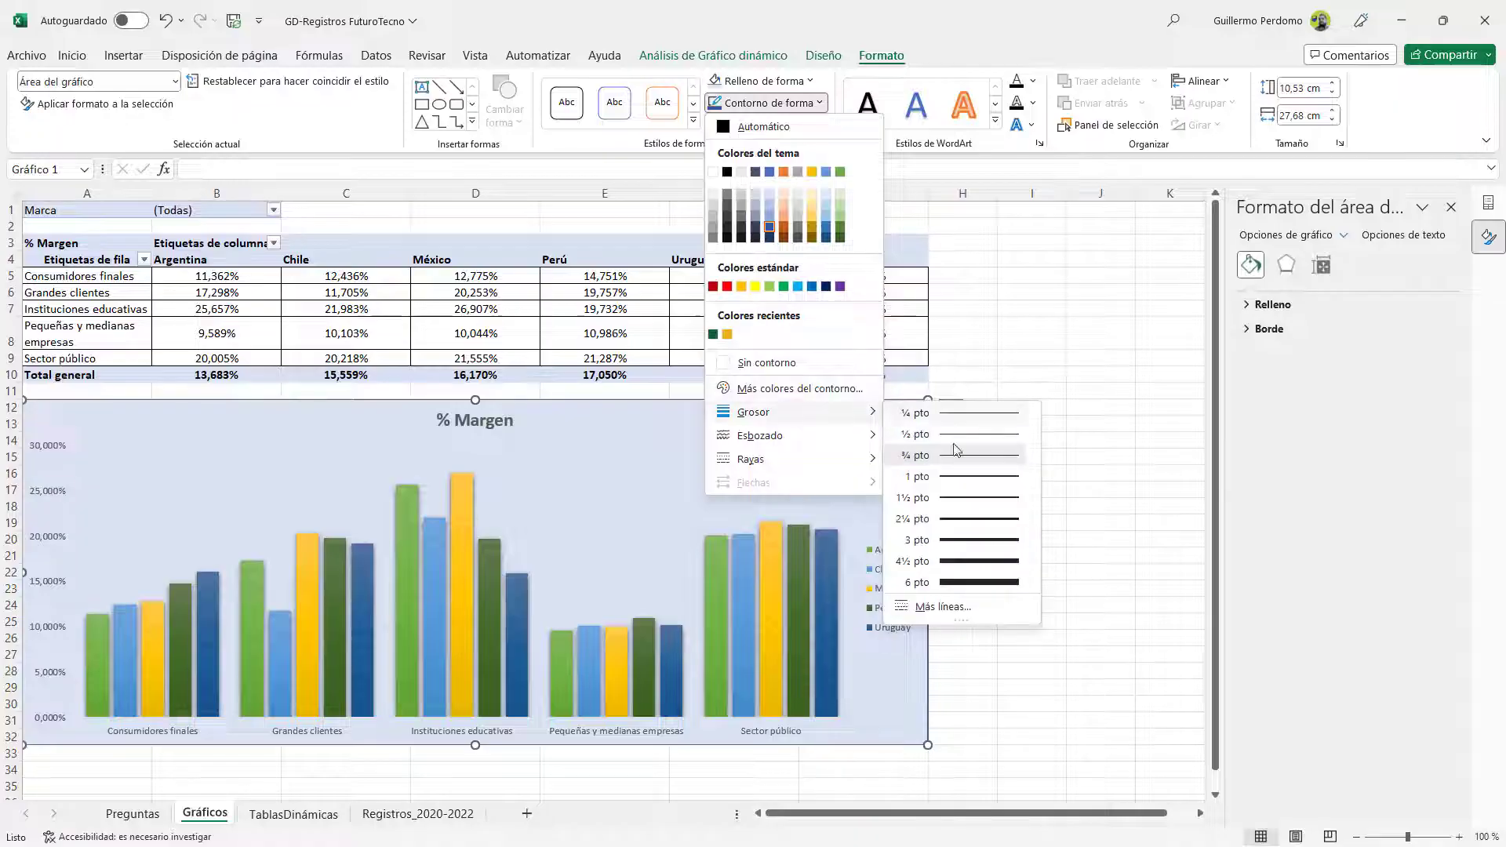
left_click(956, 498)
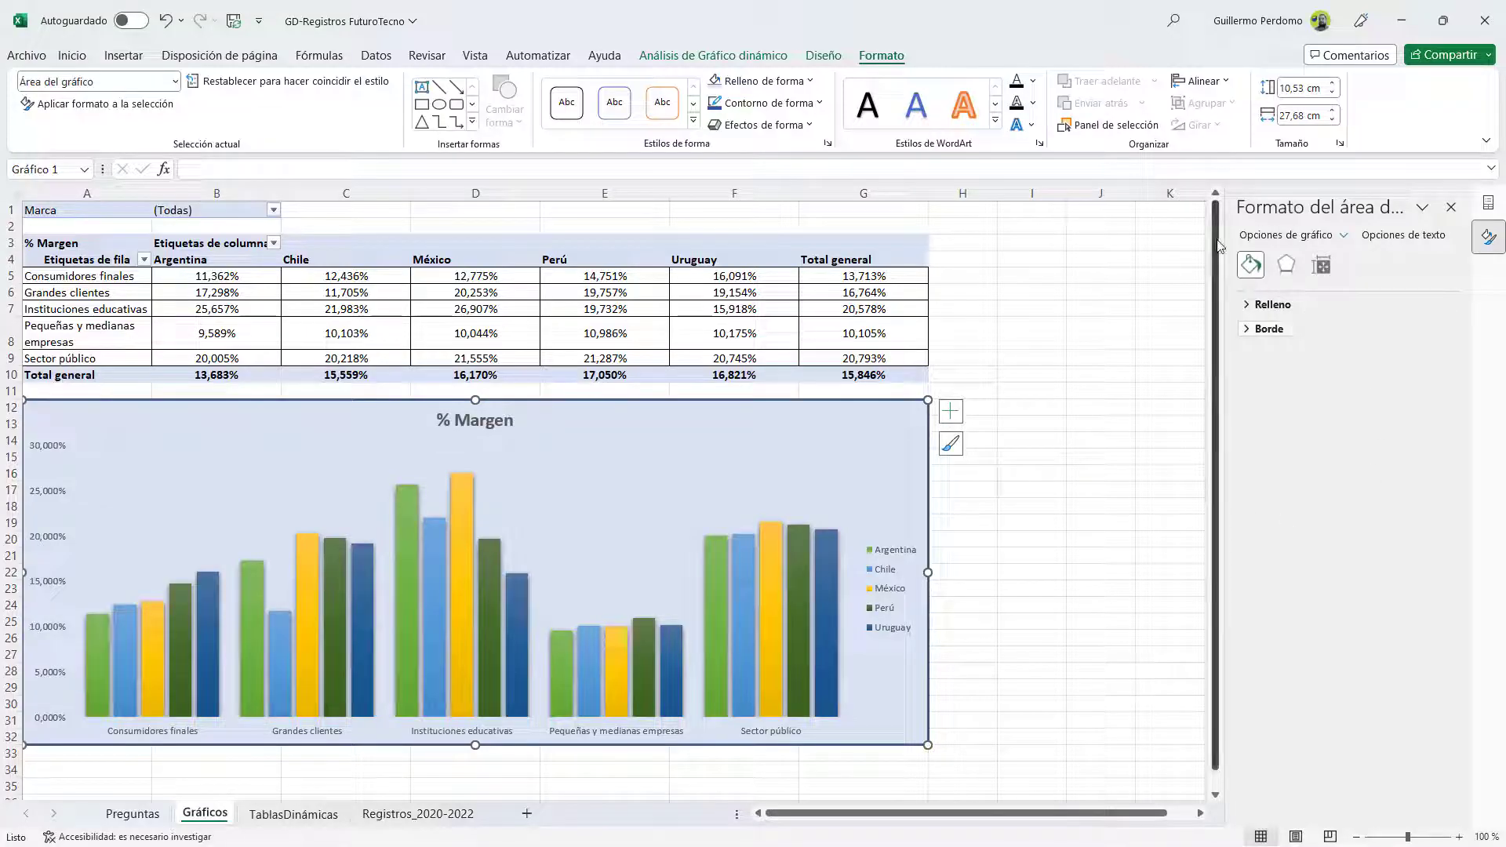
Step: Examine the chart area's fill options and the effects and series options of the "Chile" series in a widened format pane
left_click_drag(1223, 236, 1144, 238)
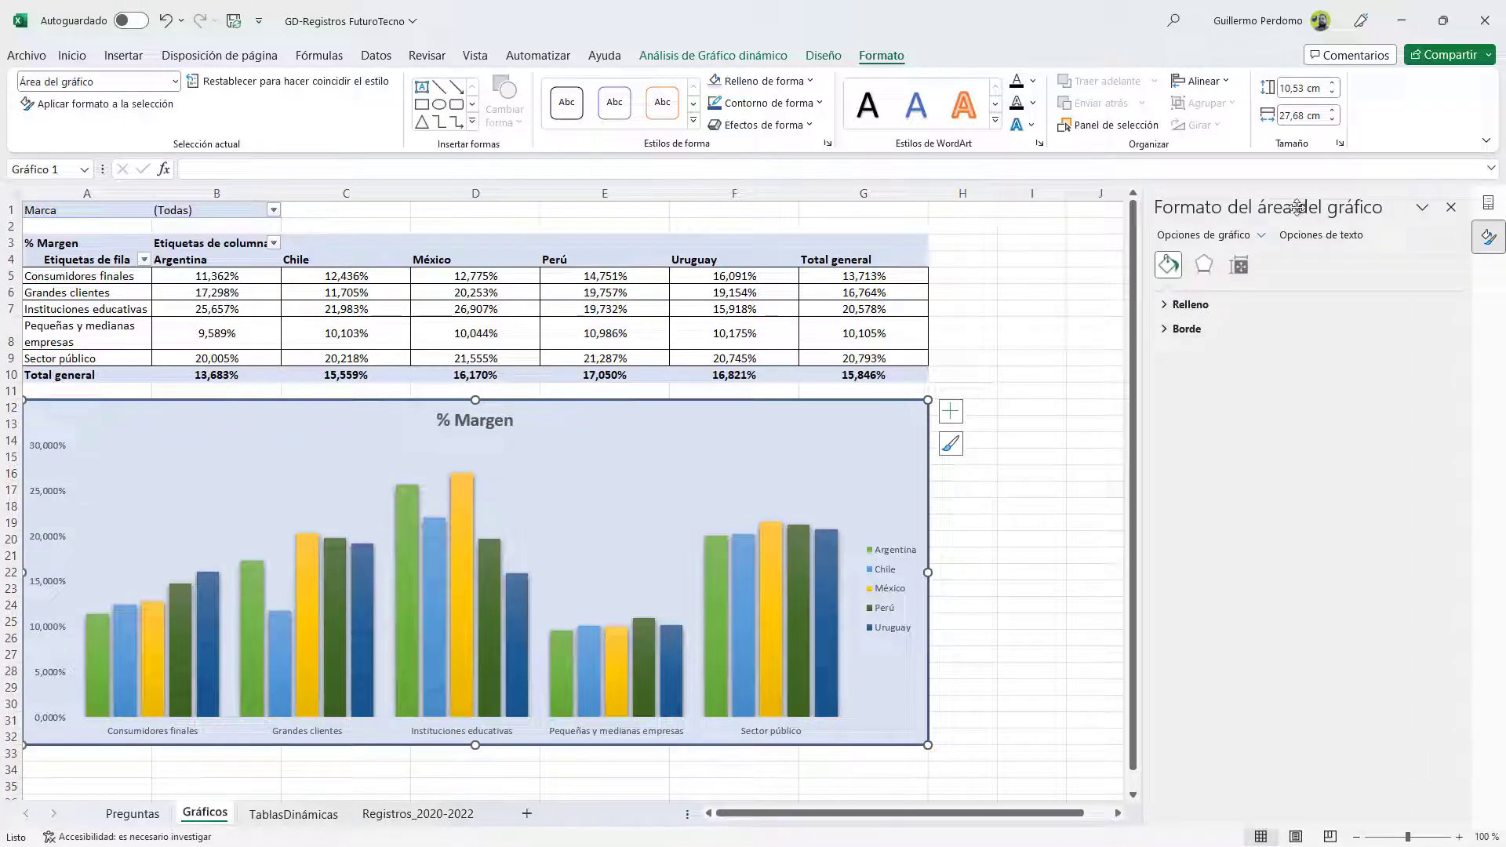
left_click(1167, 306)
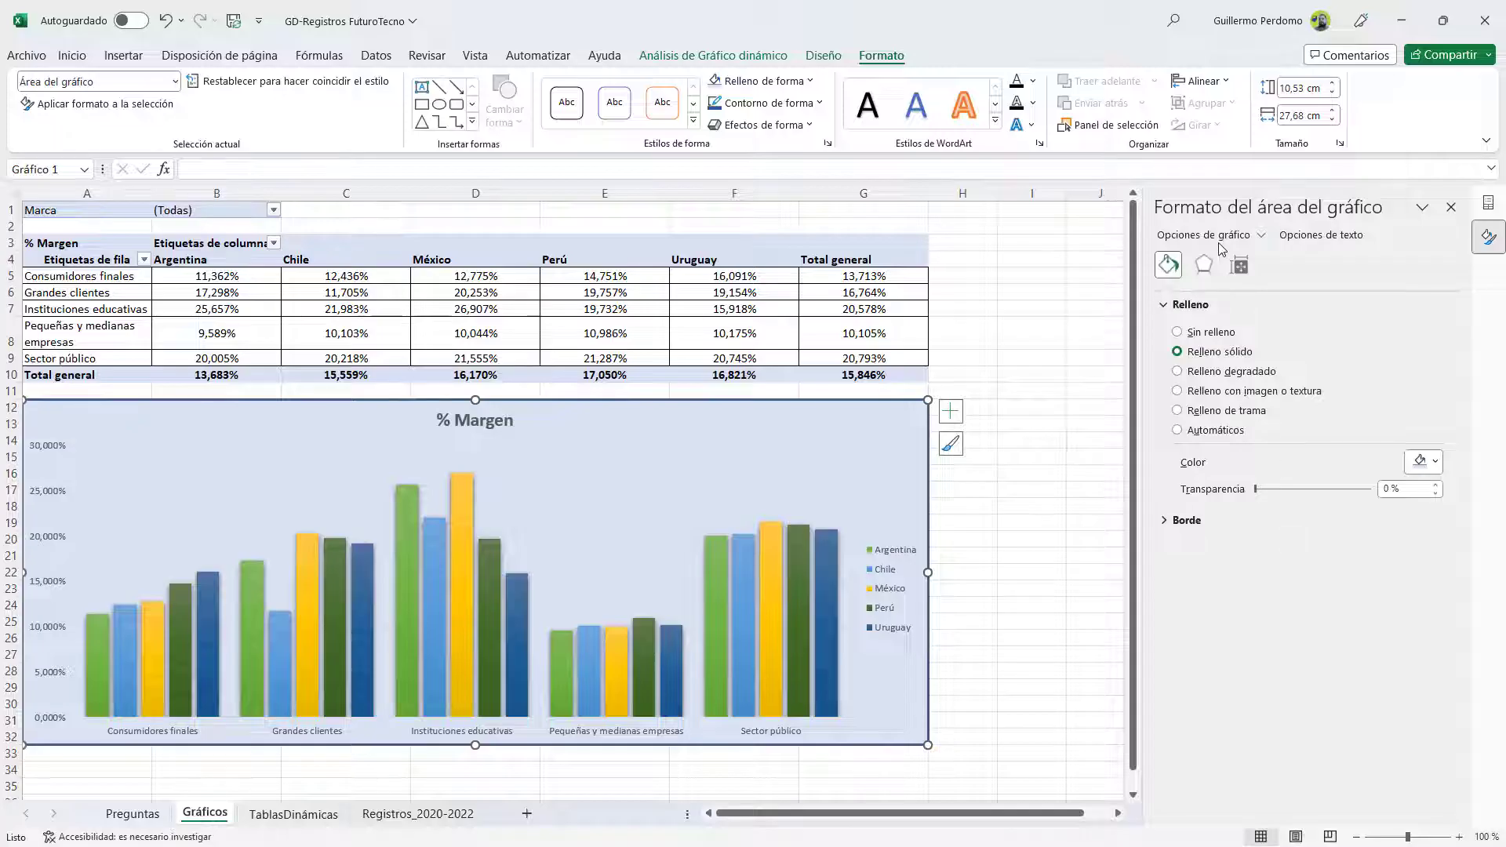
left_click(1261, 236)
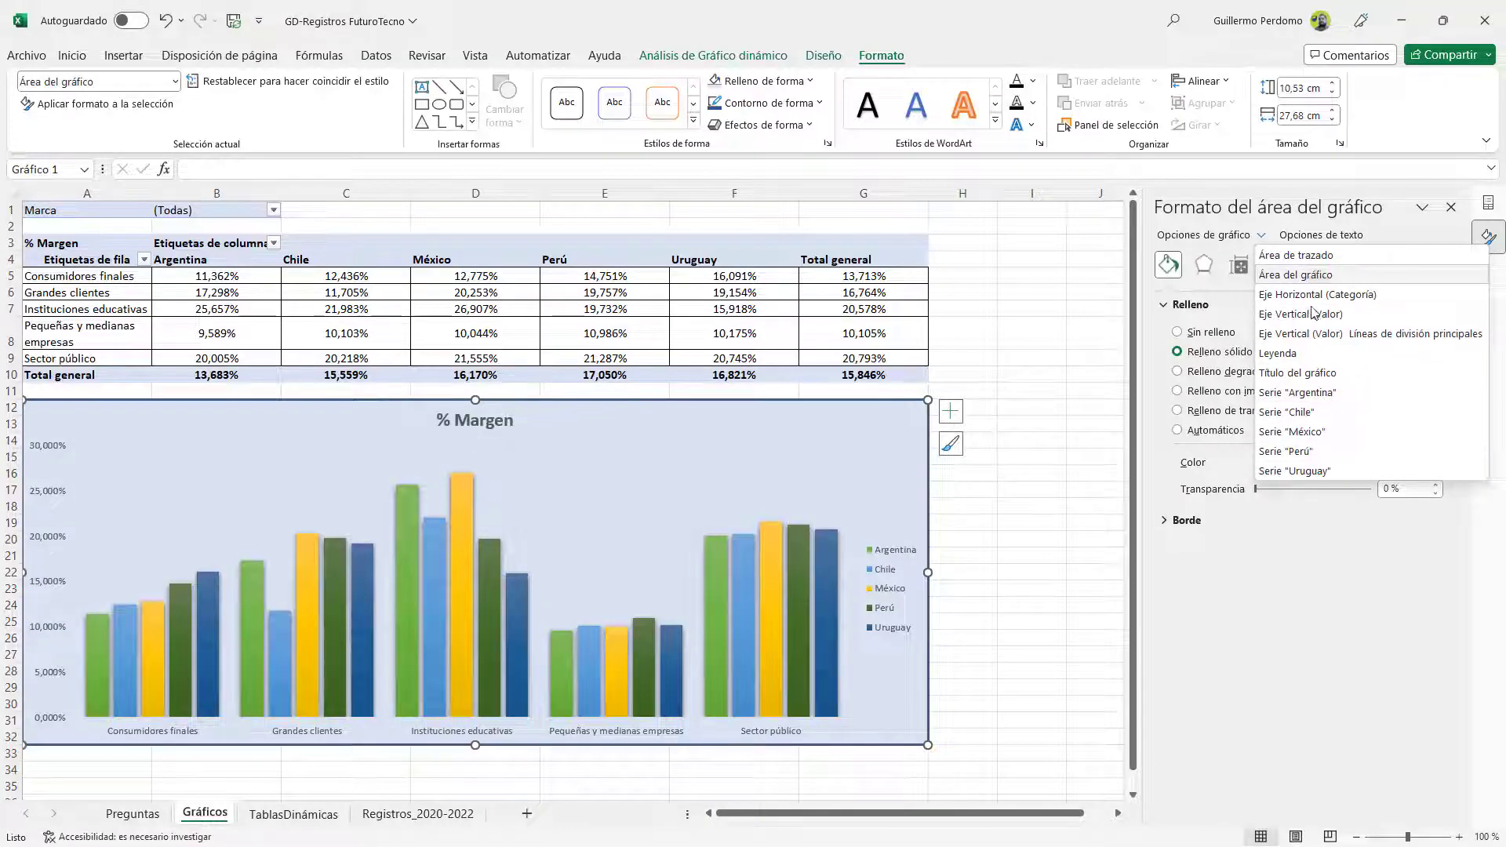
left_click(1291, 411)
left_click(1204, 265)
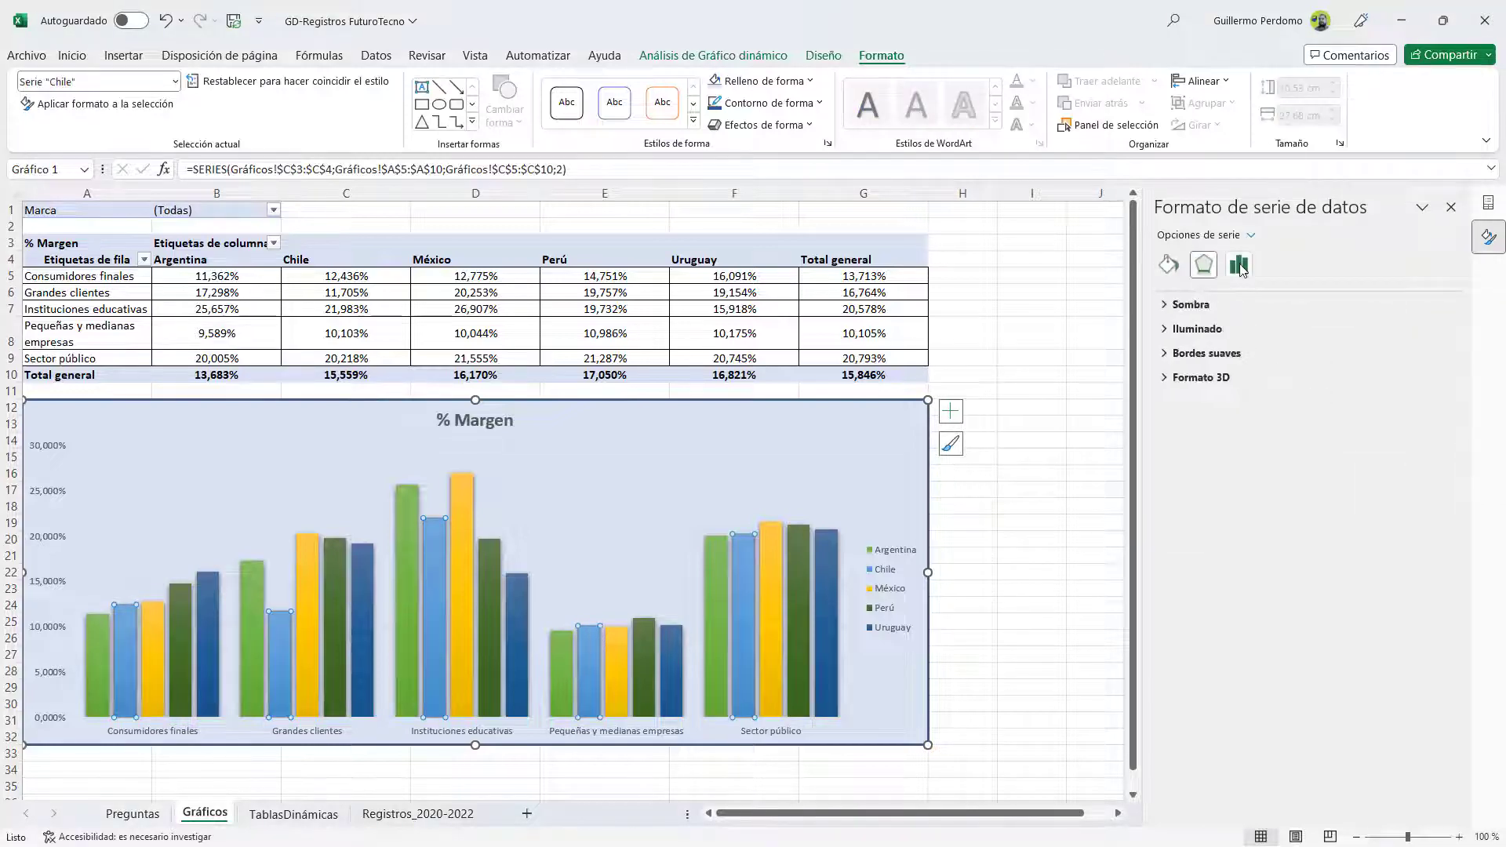
left_click(1239, 266)
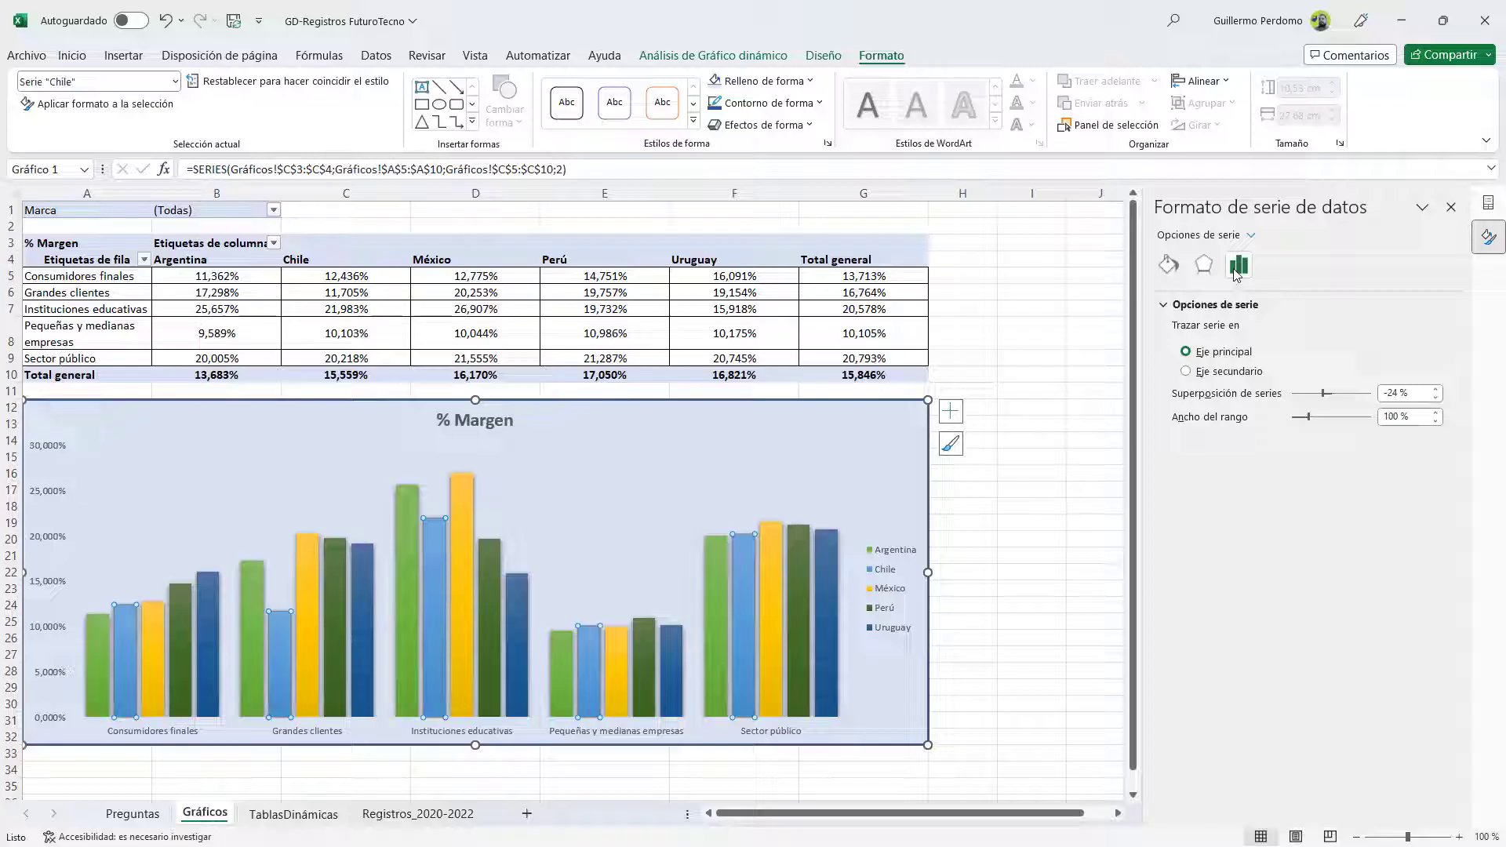
left_click(1237, 266)
left_click(834, 60)
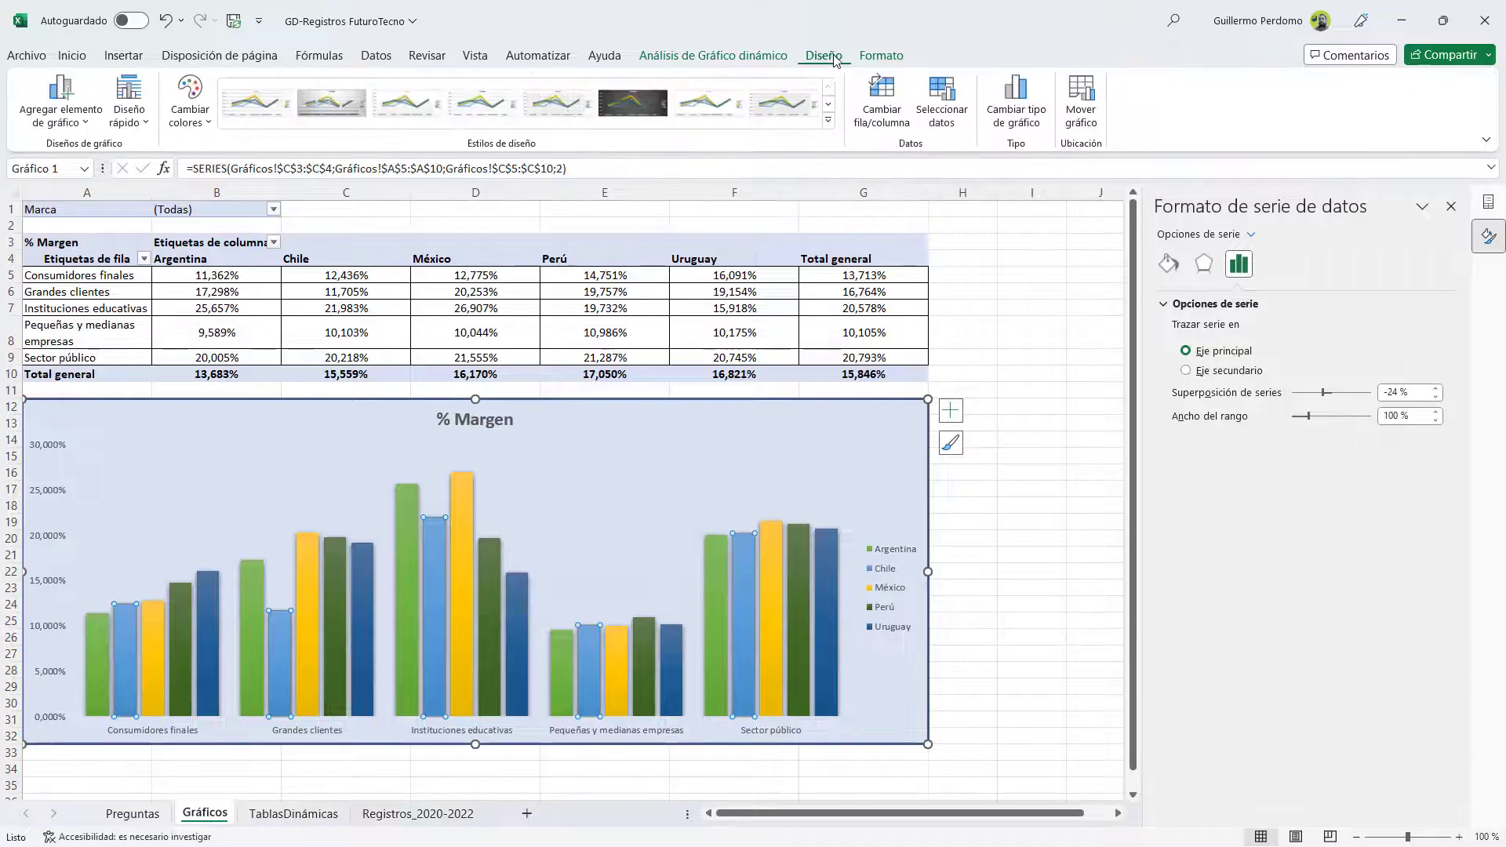
left_click(877, 56)
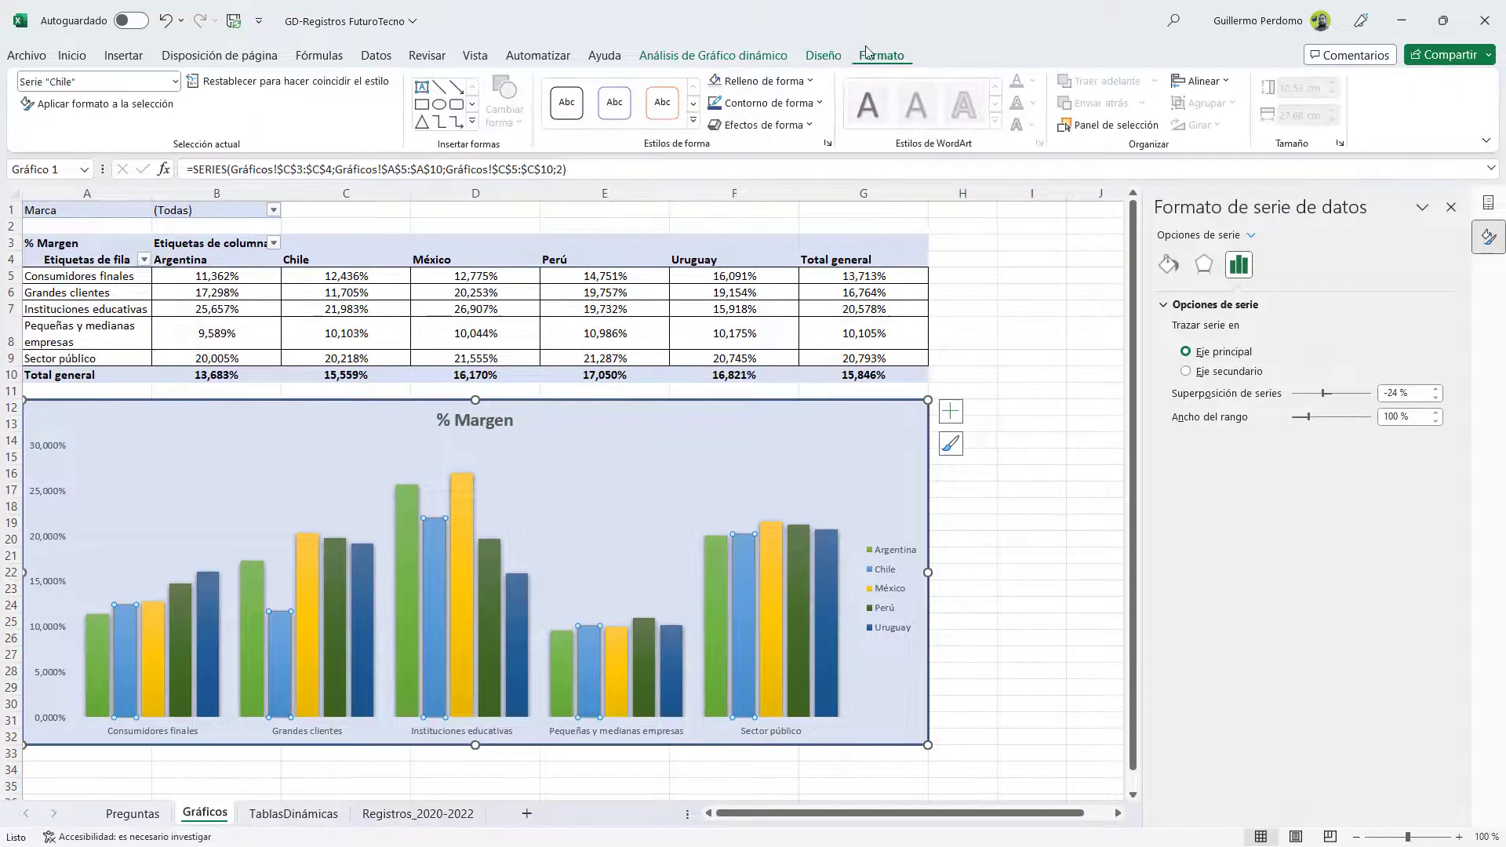
left_click(823, 55)
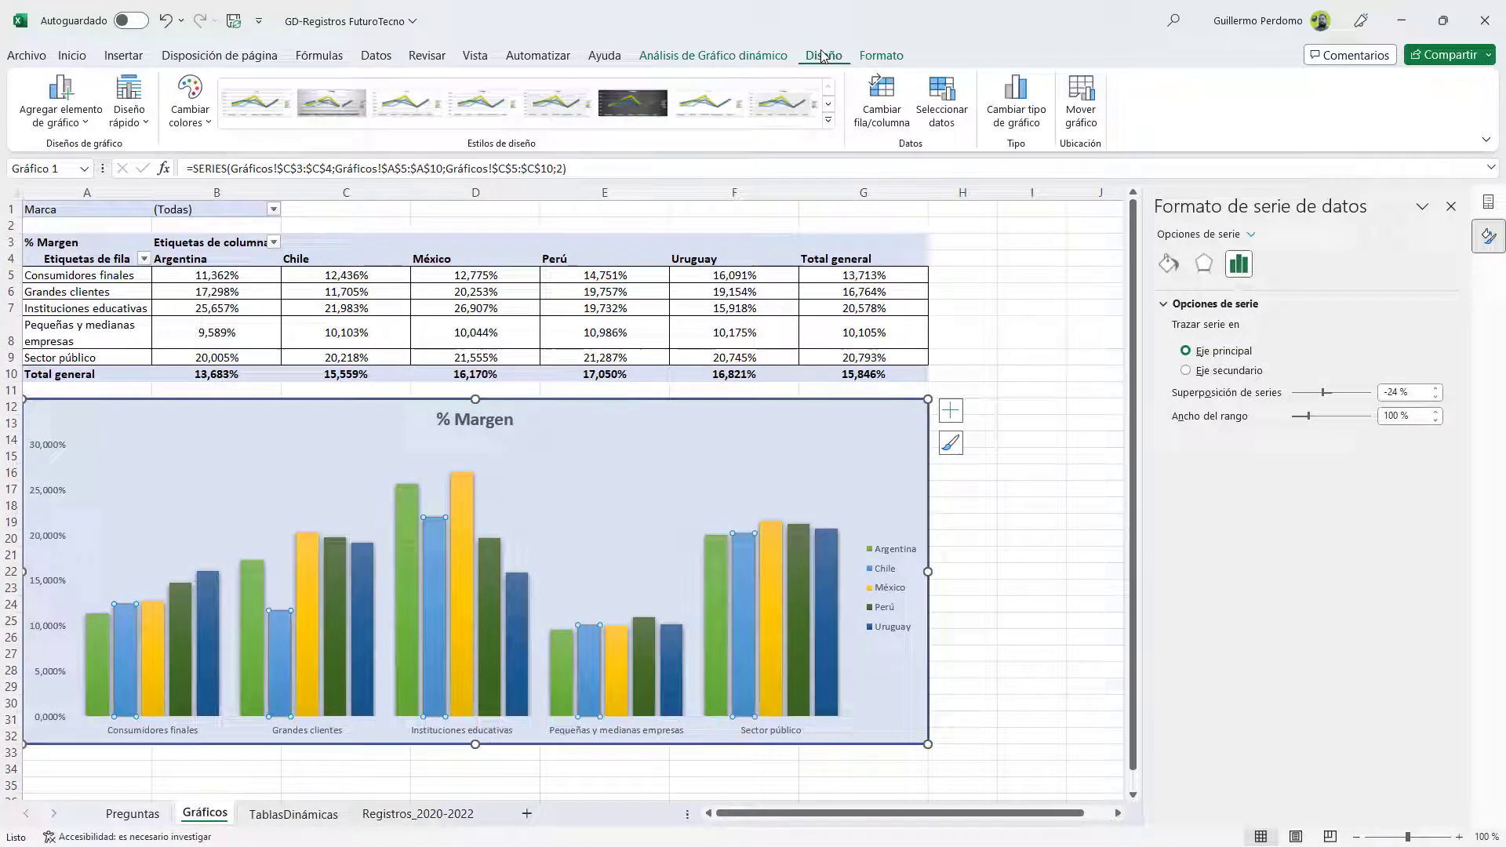
left_click(881, 57)
Step: Toggle the pivot chart's title off and on again and view its placement options
left_click_drag(1147, 210, 1249, 210)
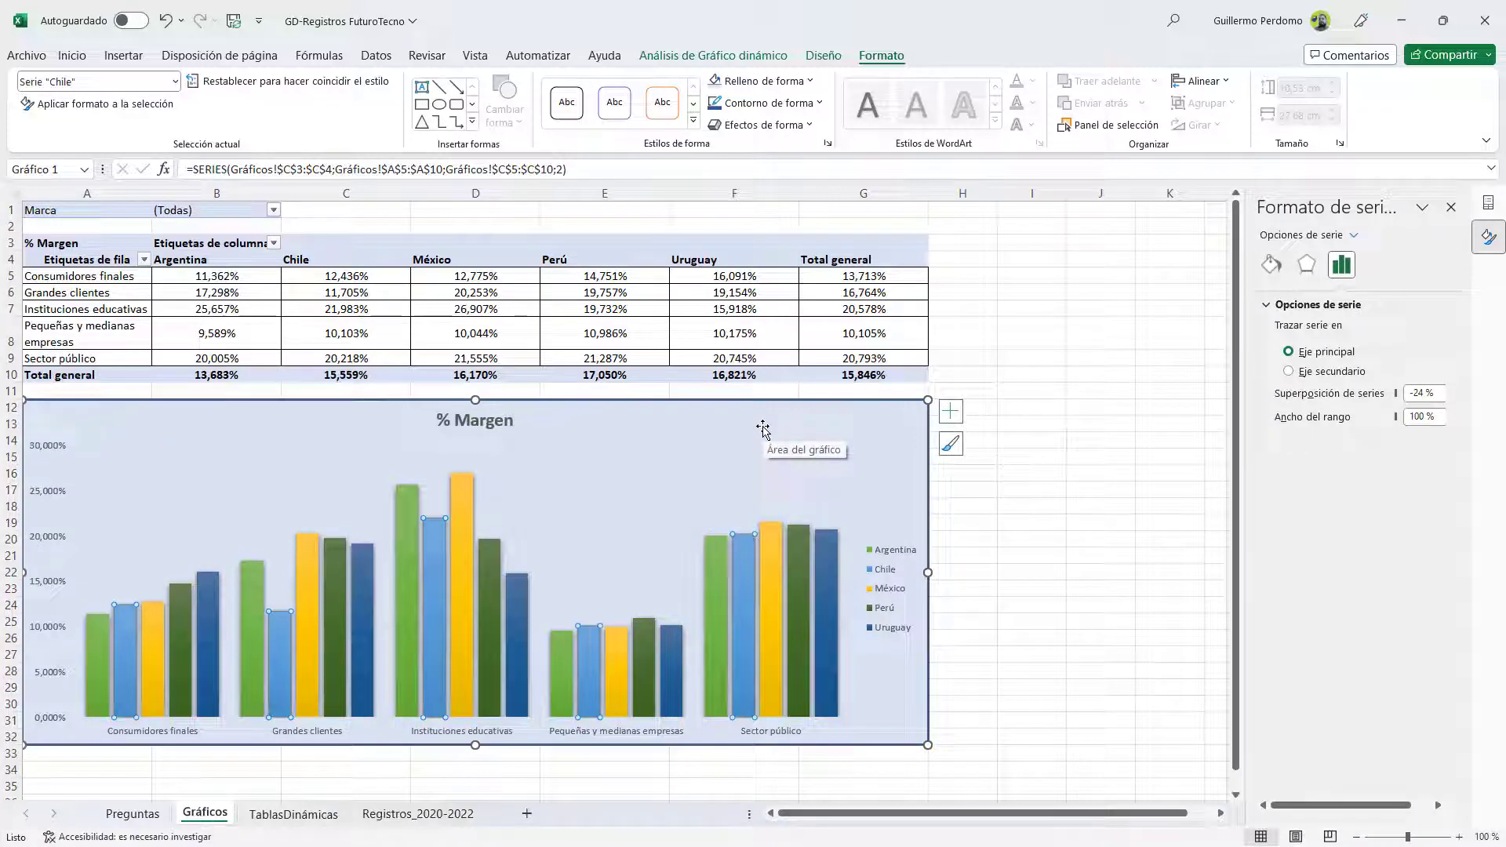
left_click(952, 413)
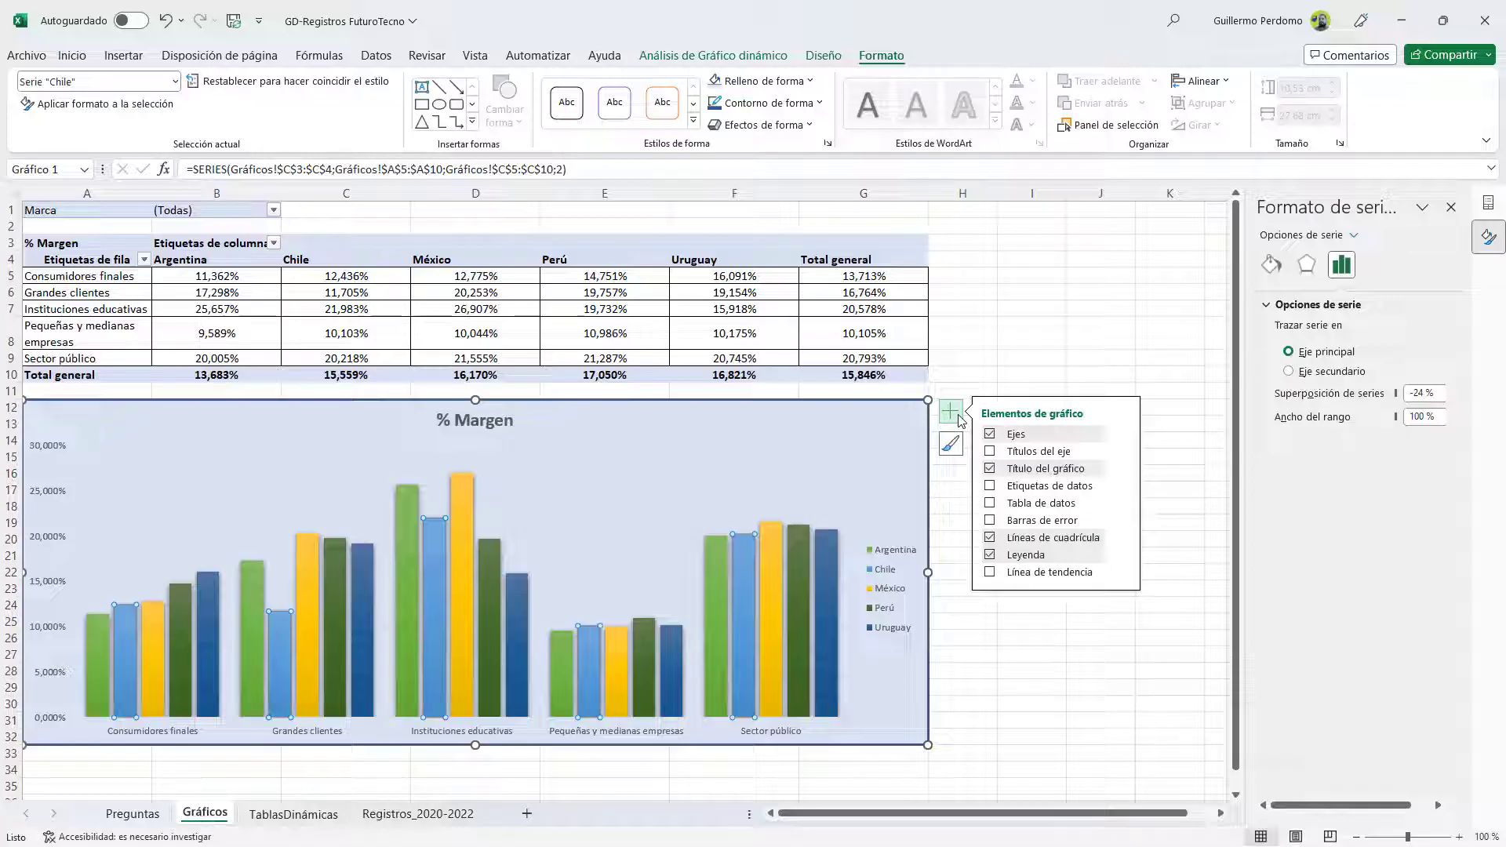
left_click(991, 473)
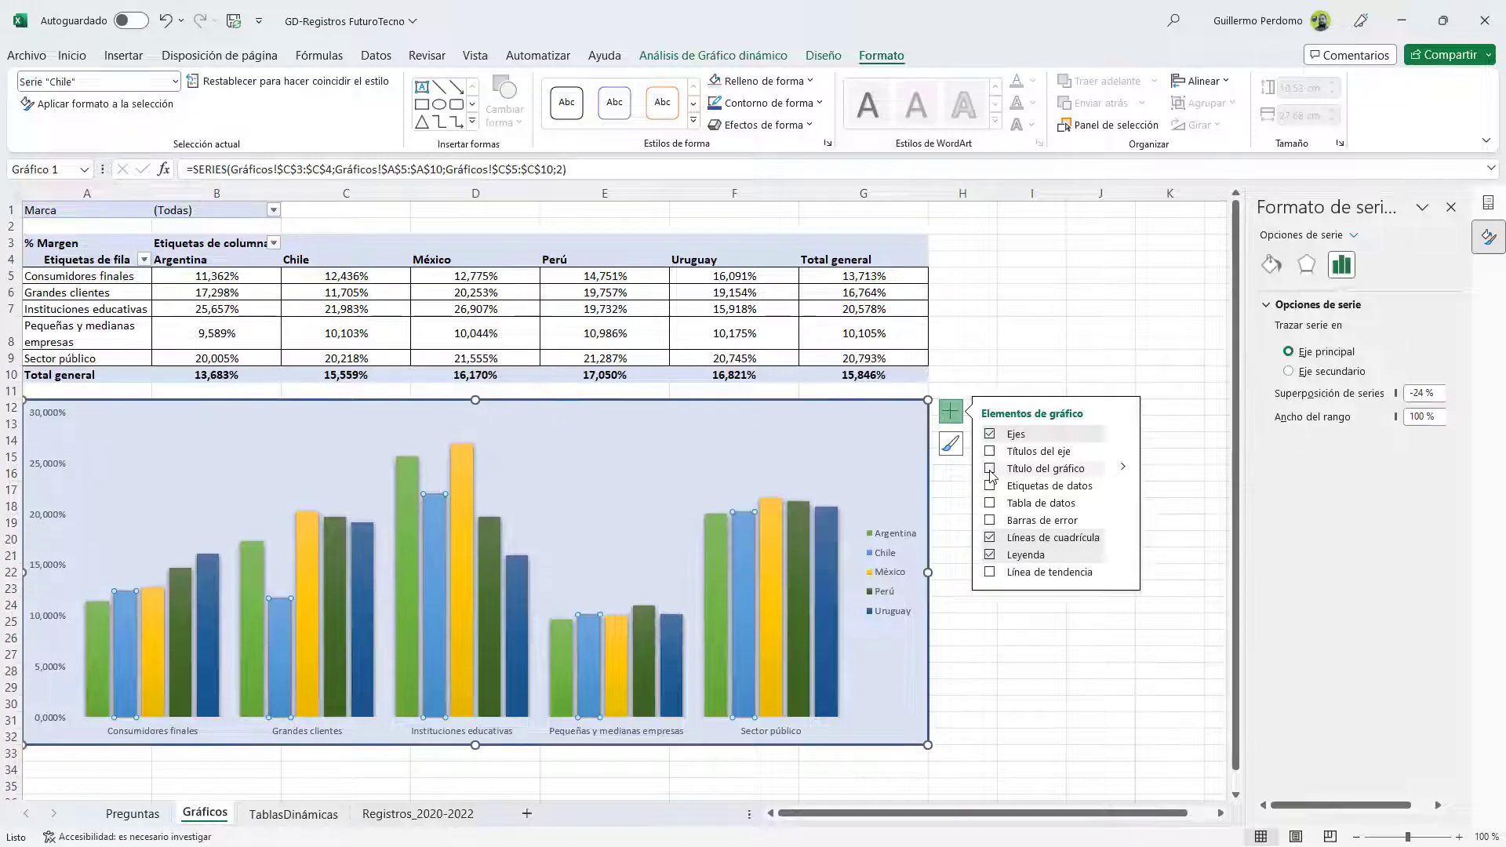
left_click(991, 471)
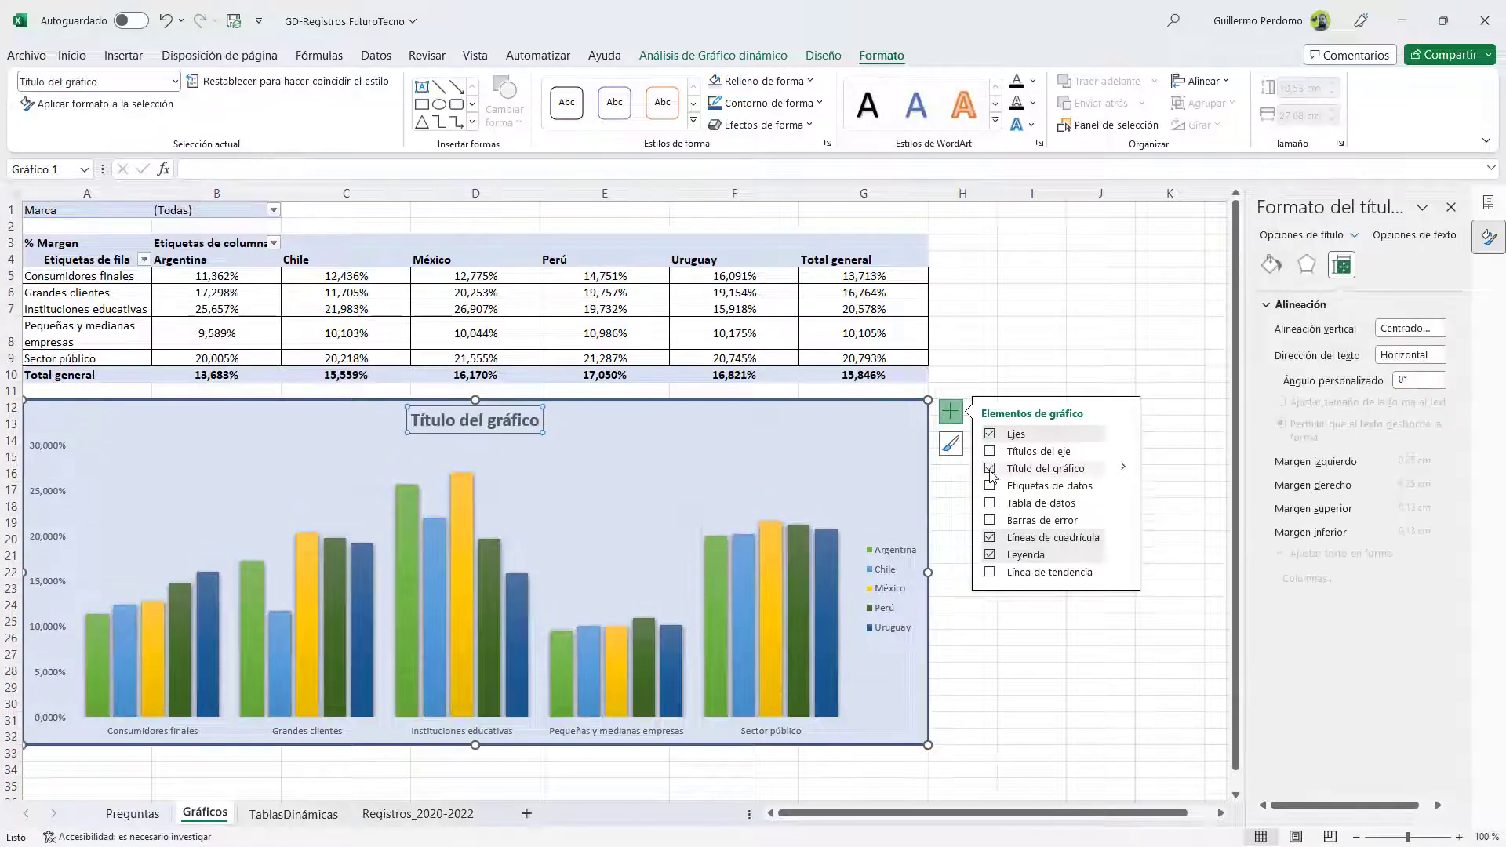
left_click(1124, 468)
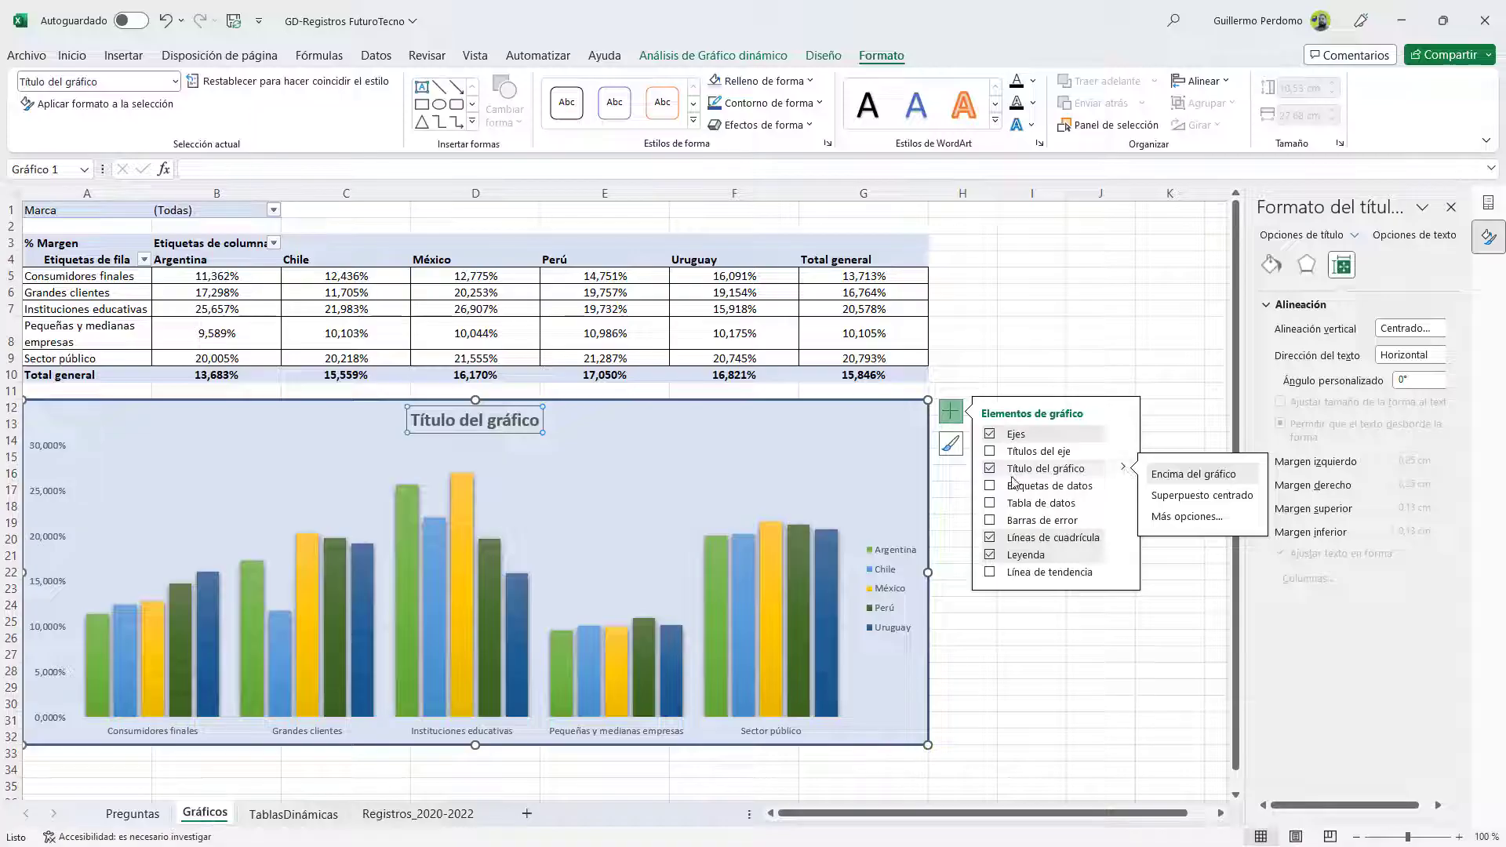
Step: Try adding data labels and axis titles to the pivot chart and remove both again
left_click(990, 488)
left_click(992, 488)
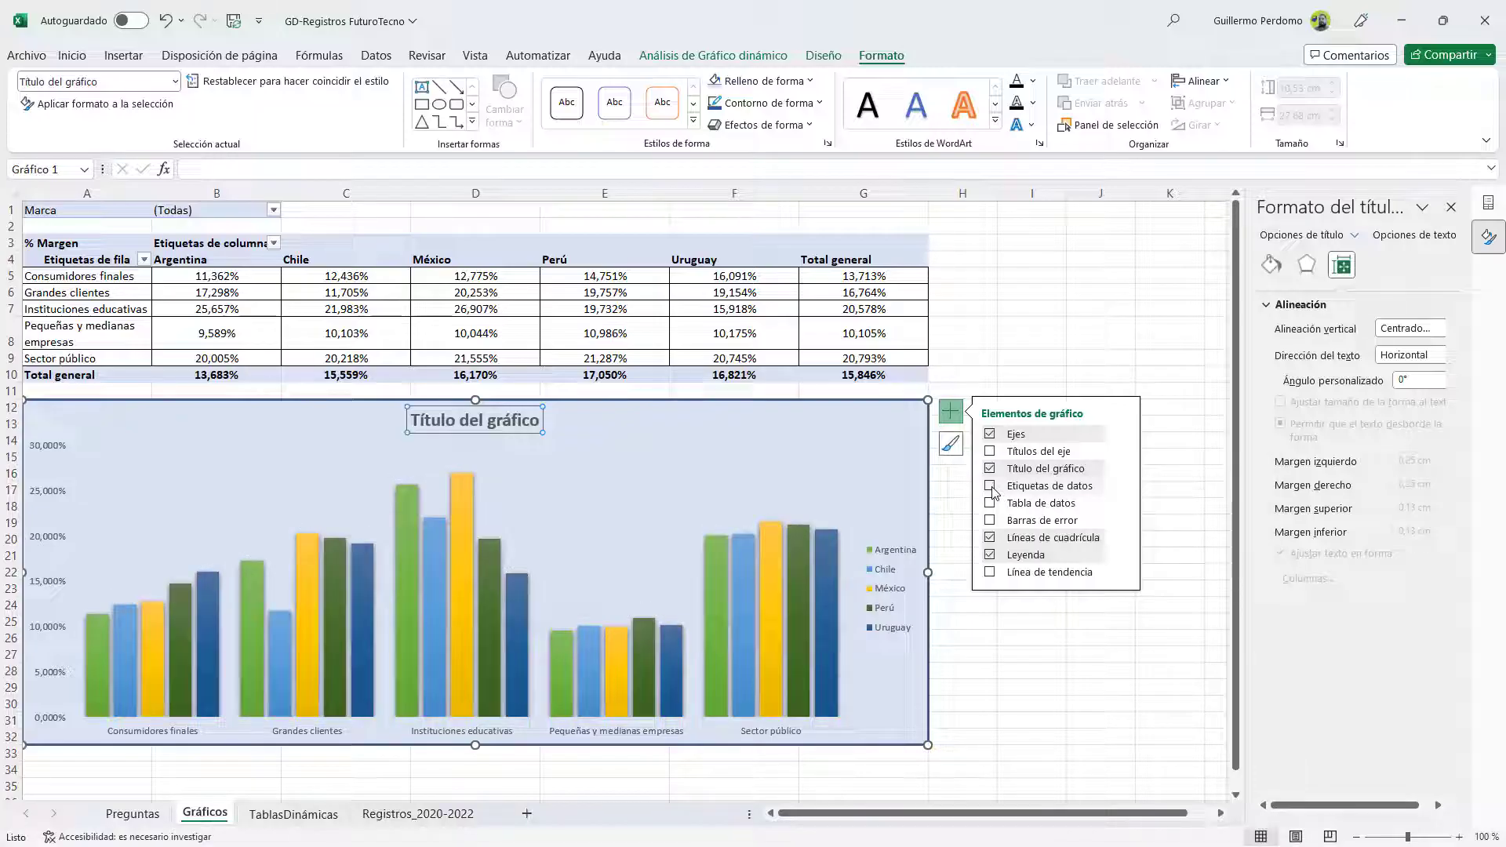
left_click(990, 452)
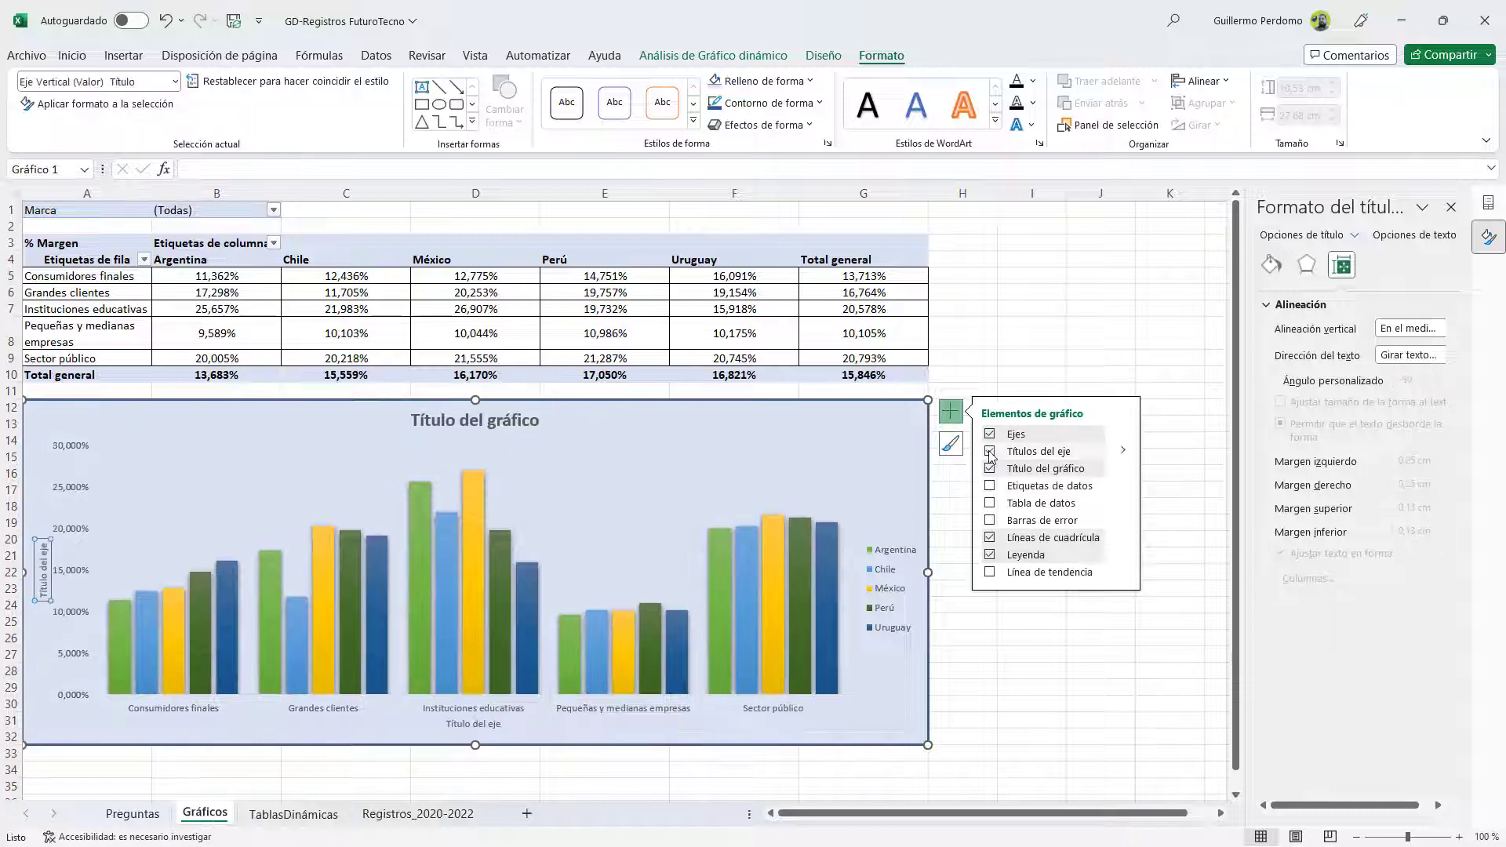
left_click(991, 456)
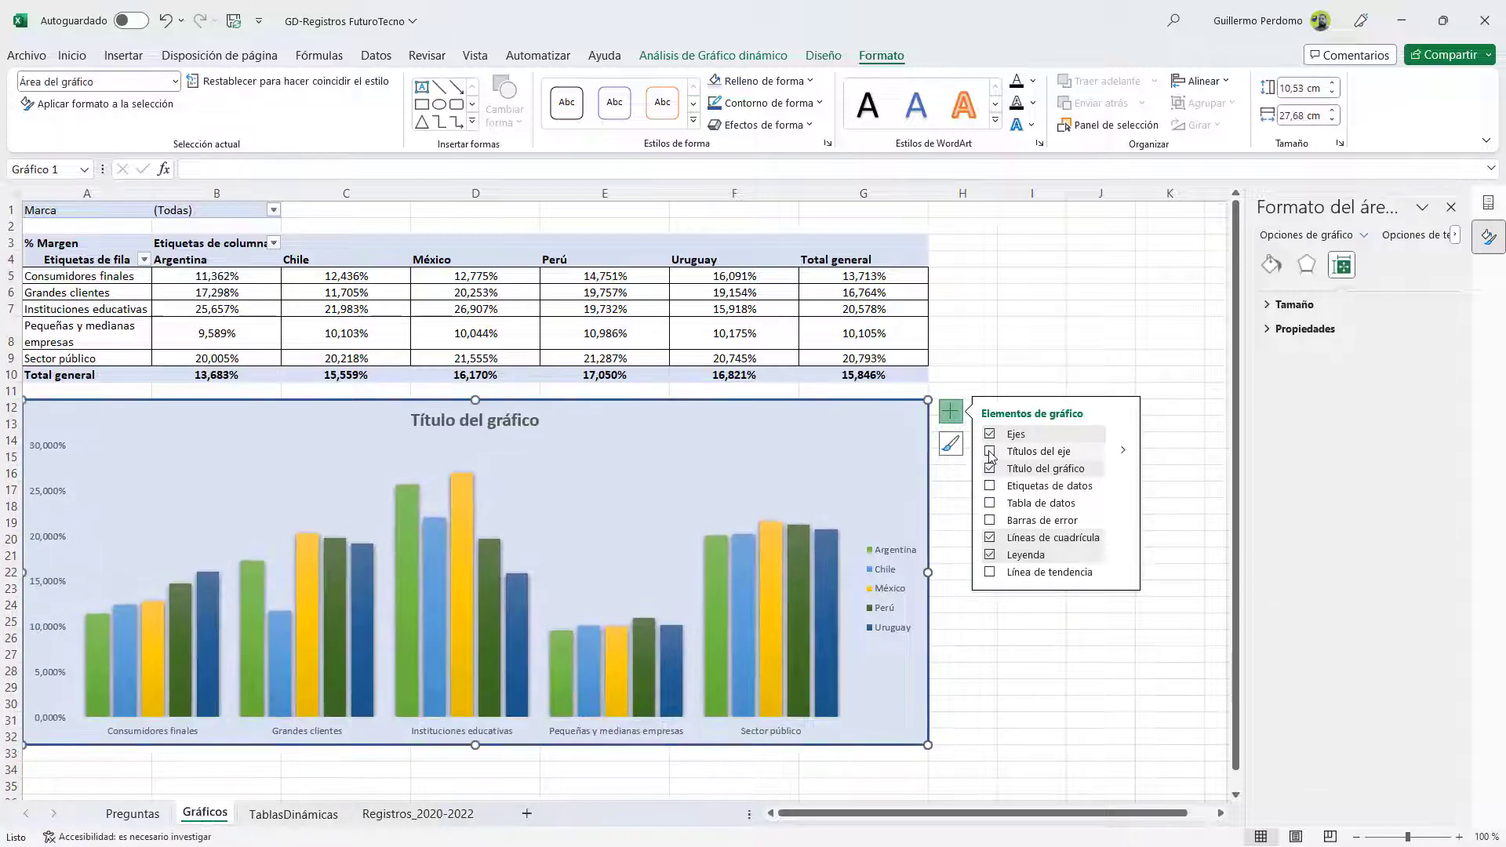
Step: Remove the title from the margin pivot chart
left_click(952, 415)
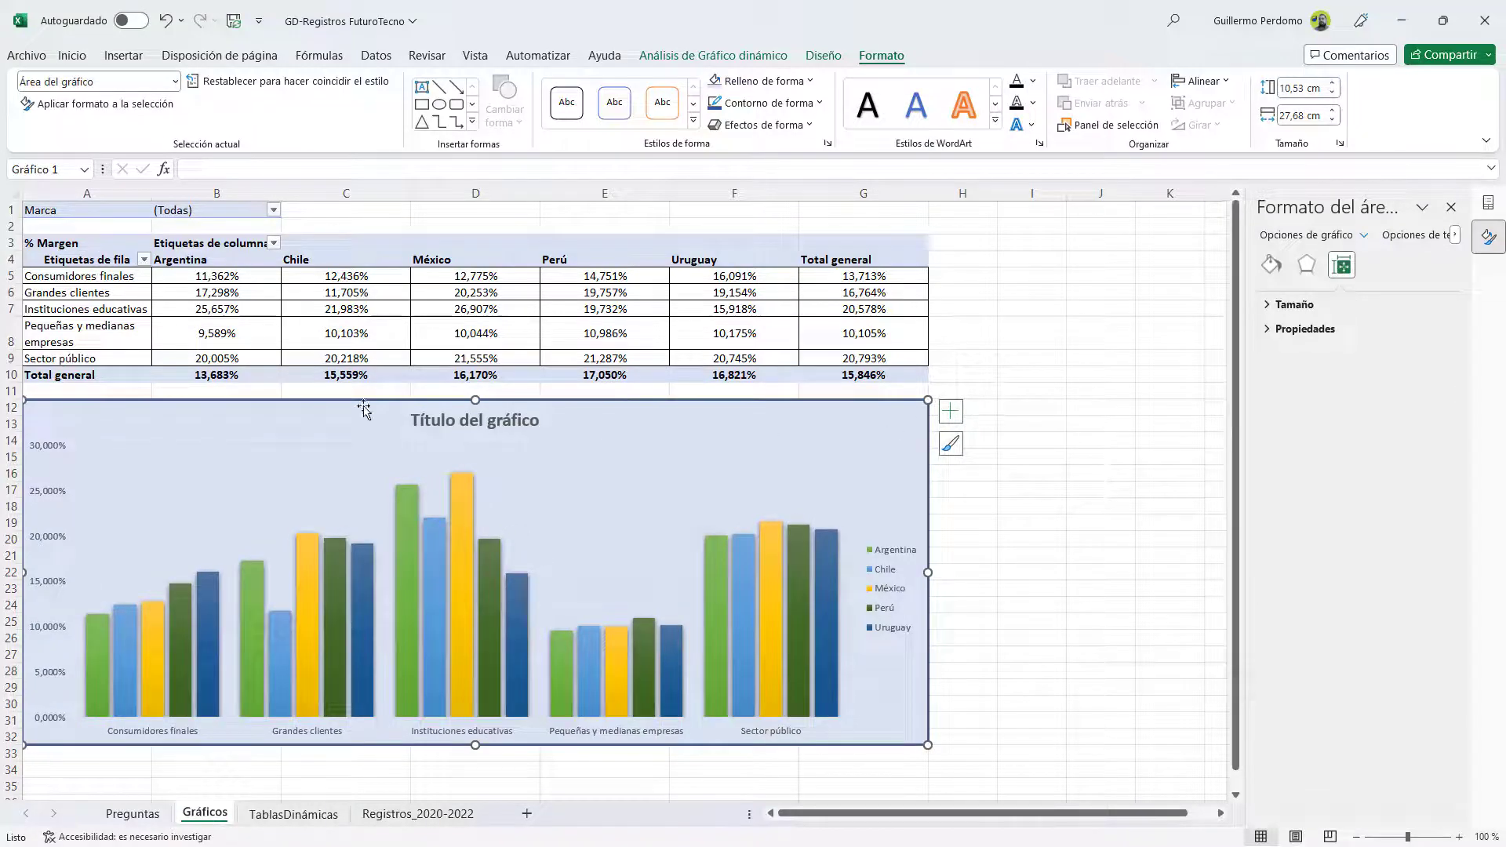
left_click(951, 411)
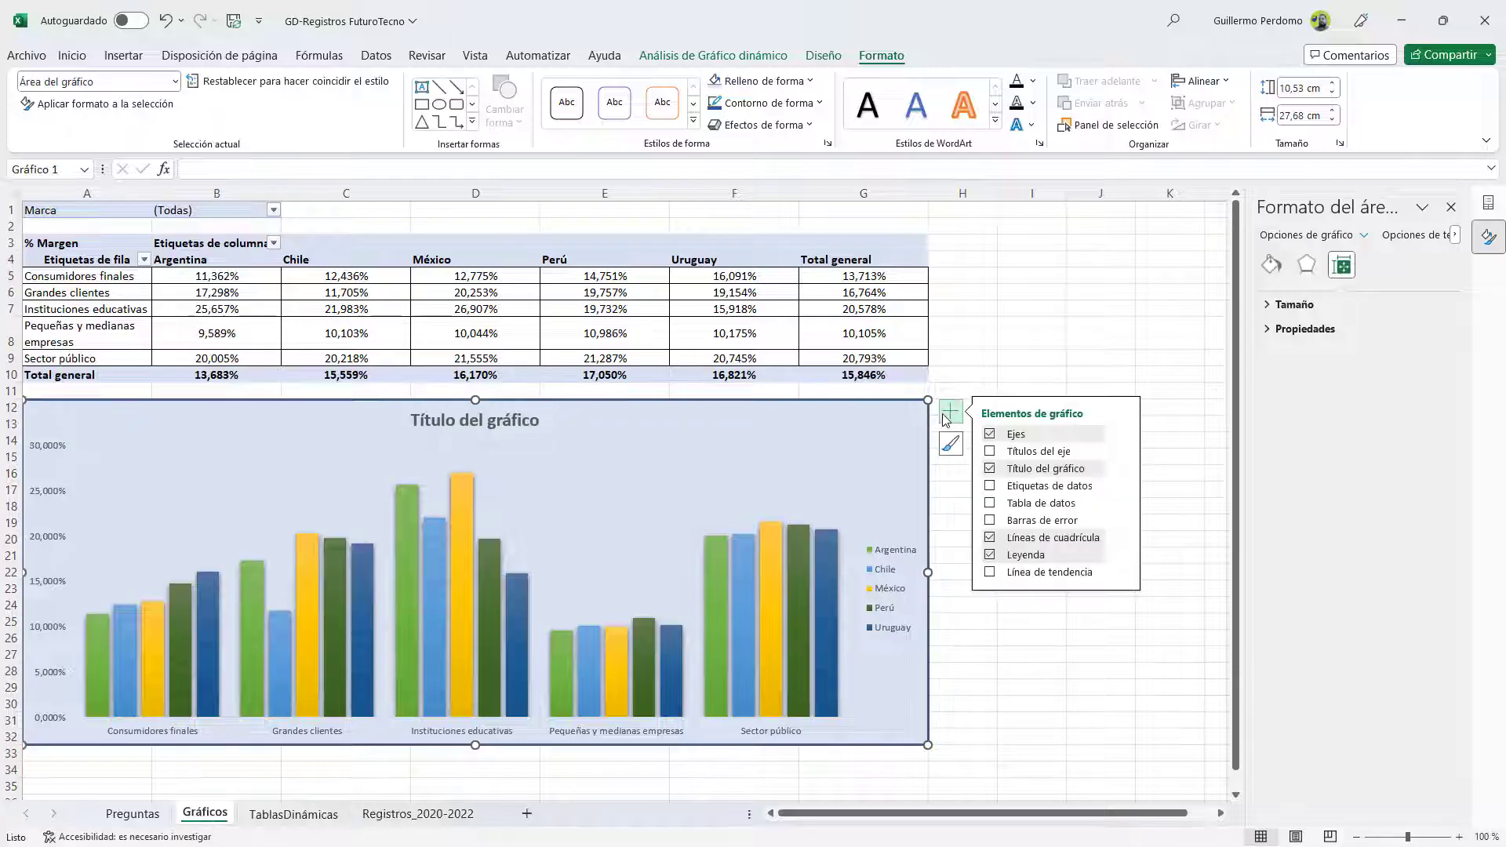
left_click(990, 468)
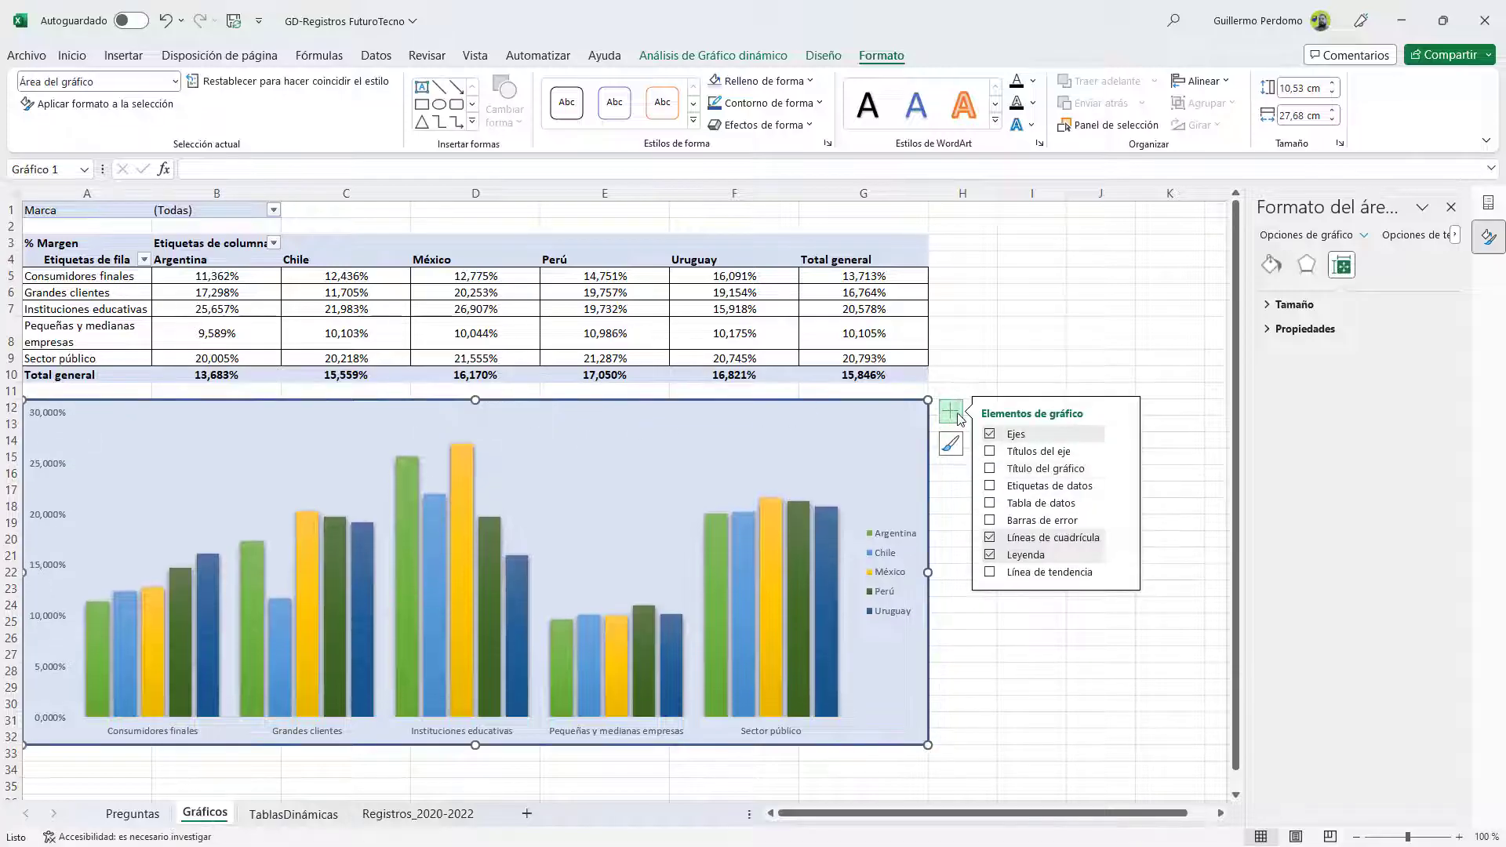
Step: Look through the chart styles and colour palettes available for the pivot chart
left_click(953, 445)
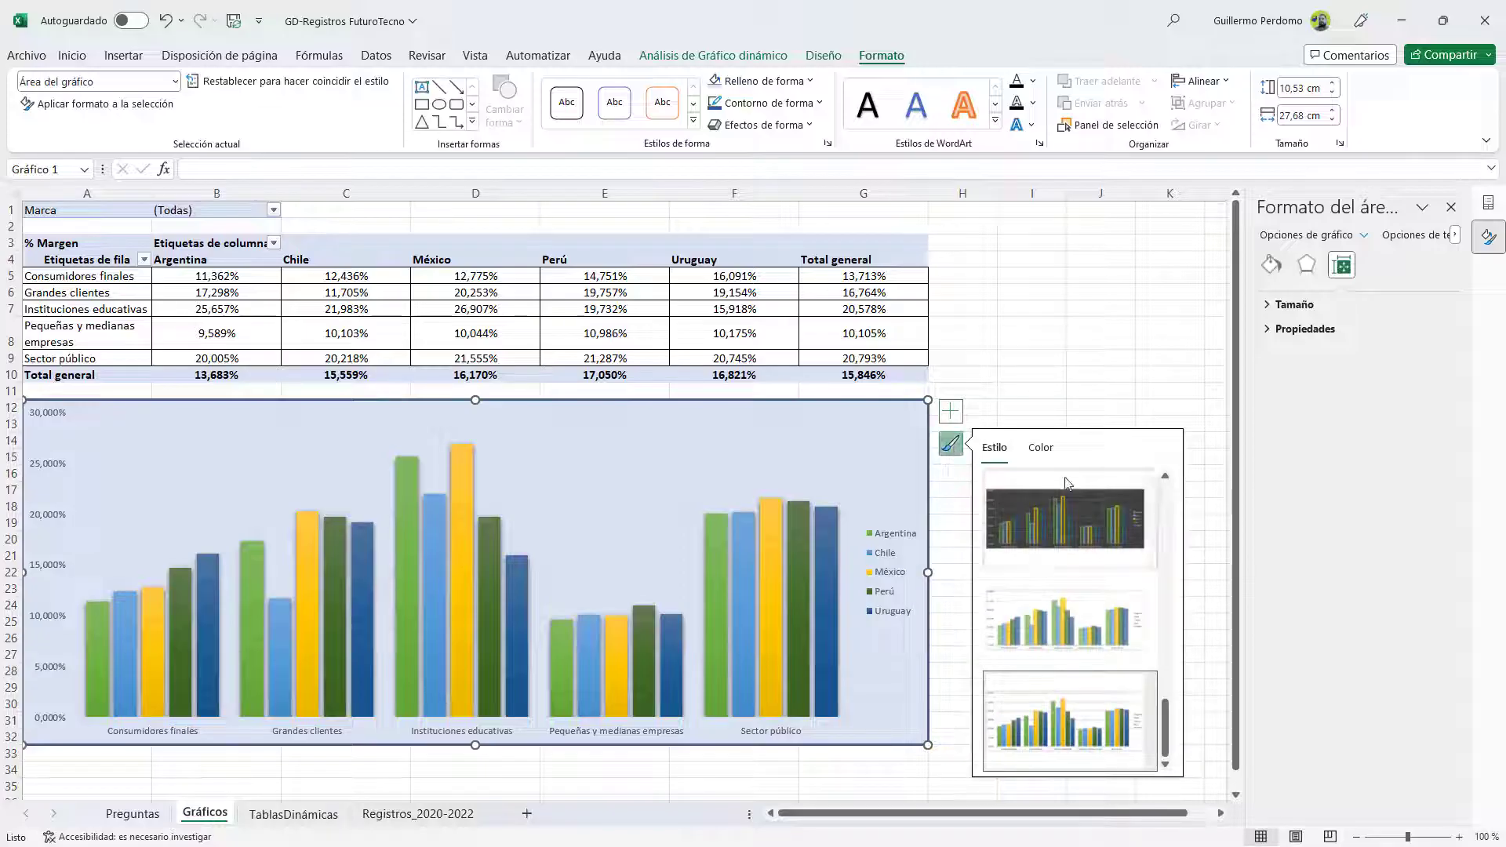
scroll(1068, 628, "up", 5)
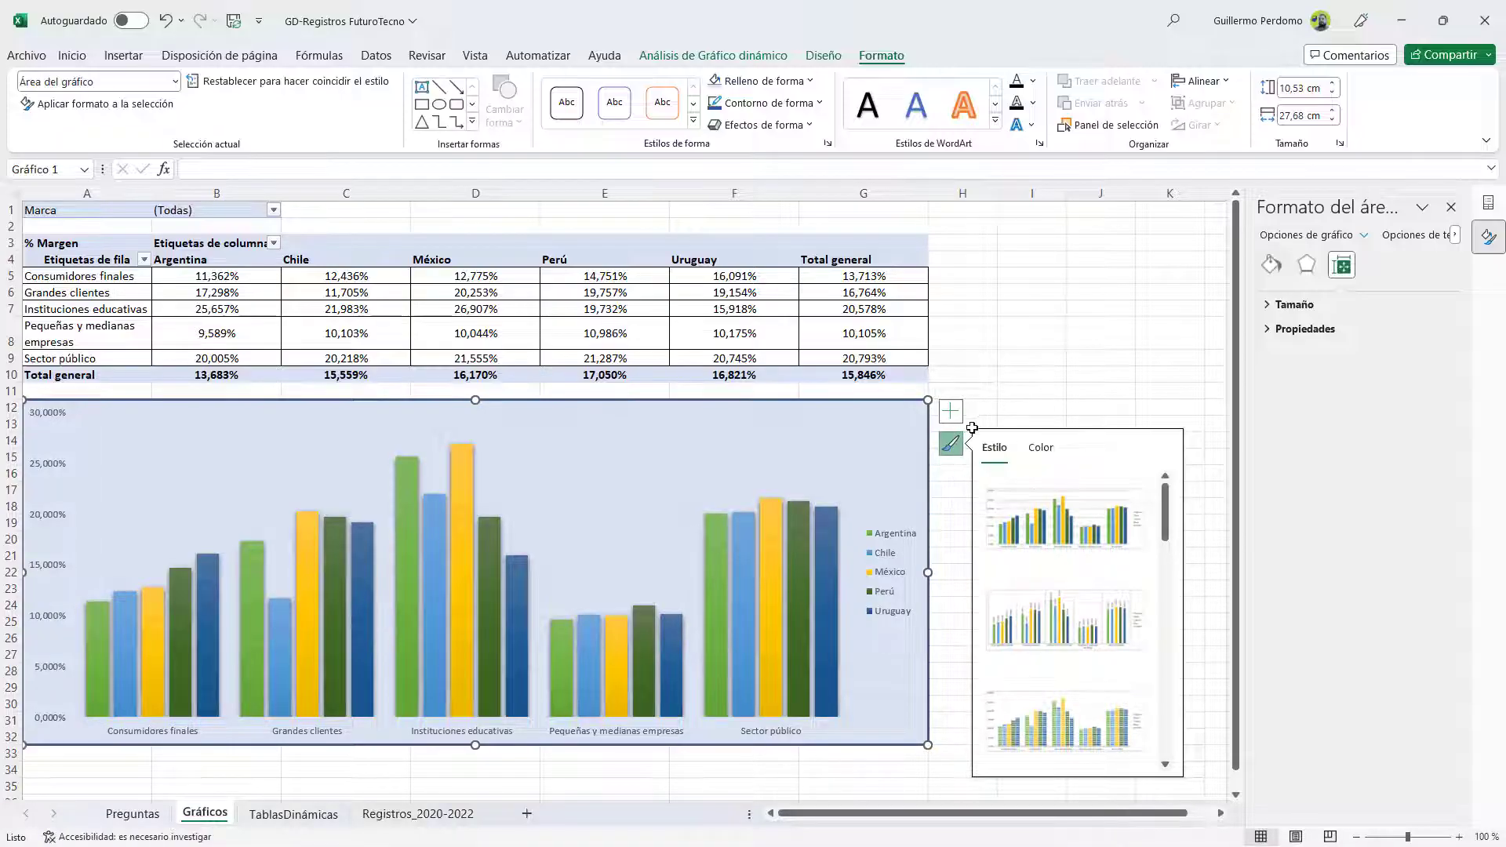
left_click(1038, 448)
scroll(1071, 694, "down", 5)
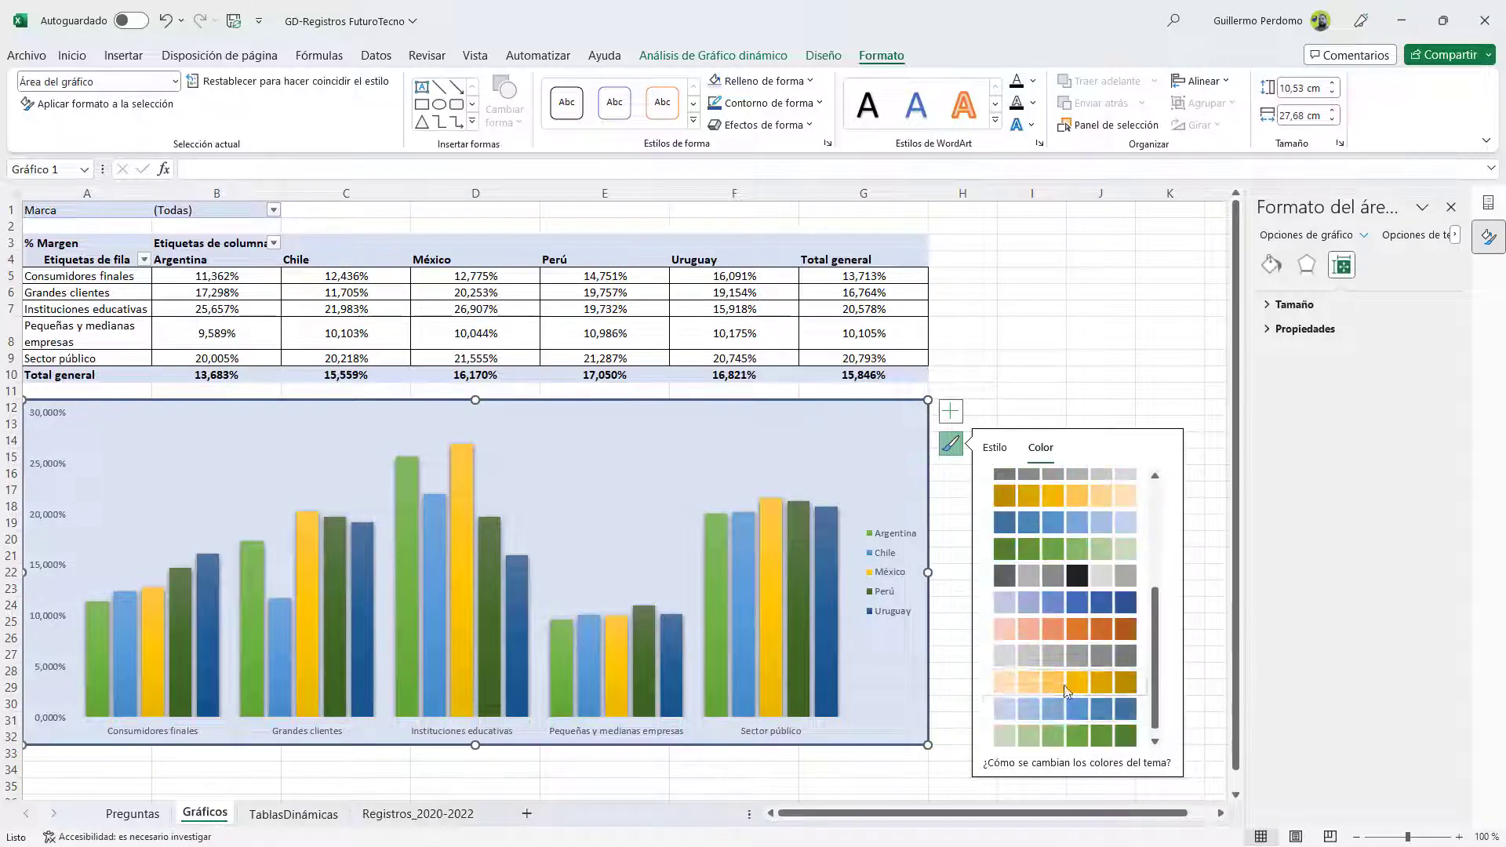
left_click(953, 414)
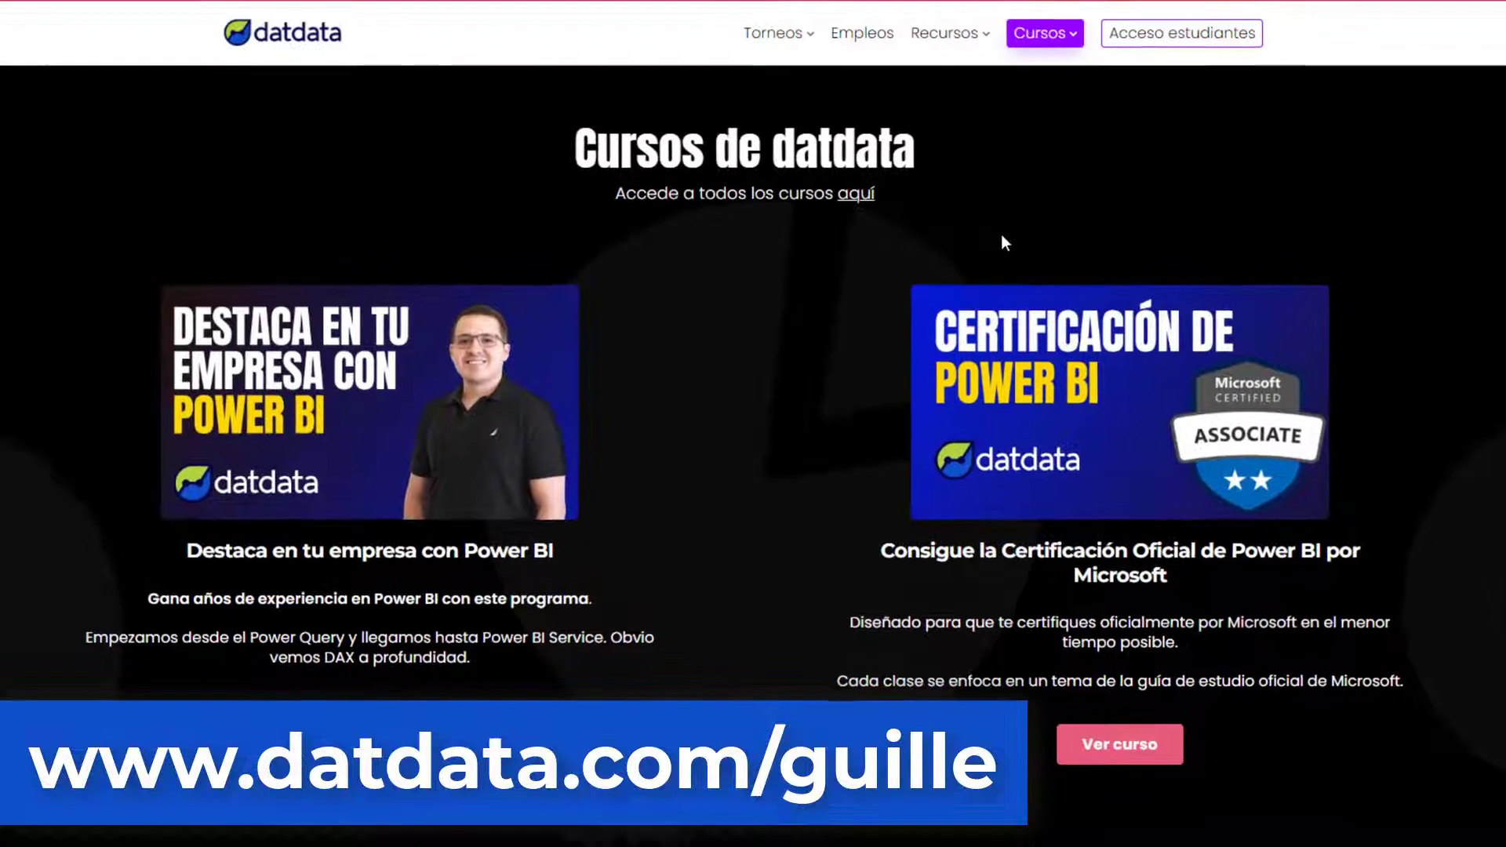
scroll(573, 428, "down", 1)
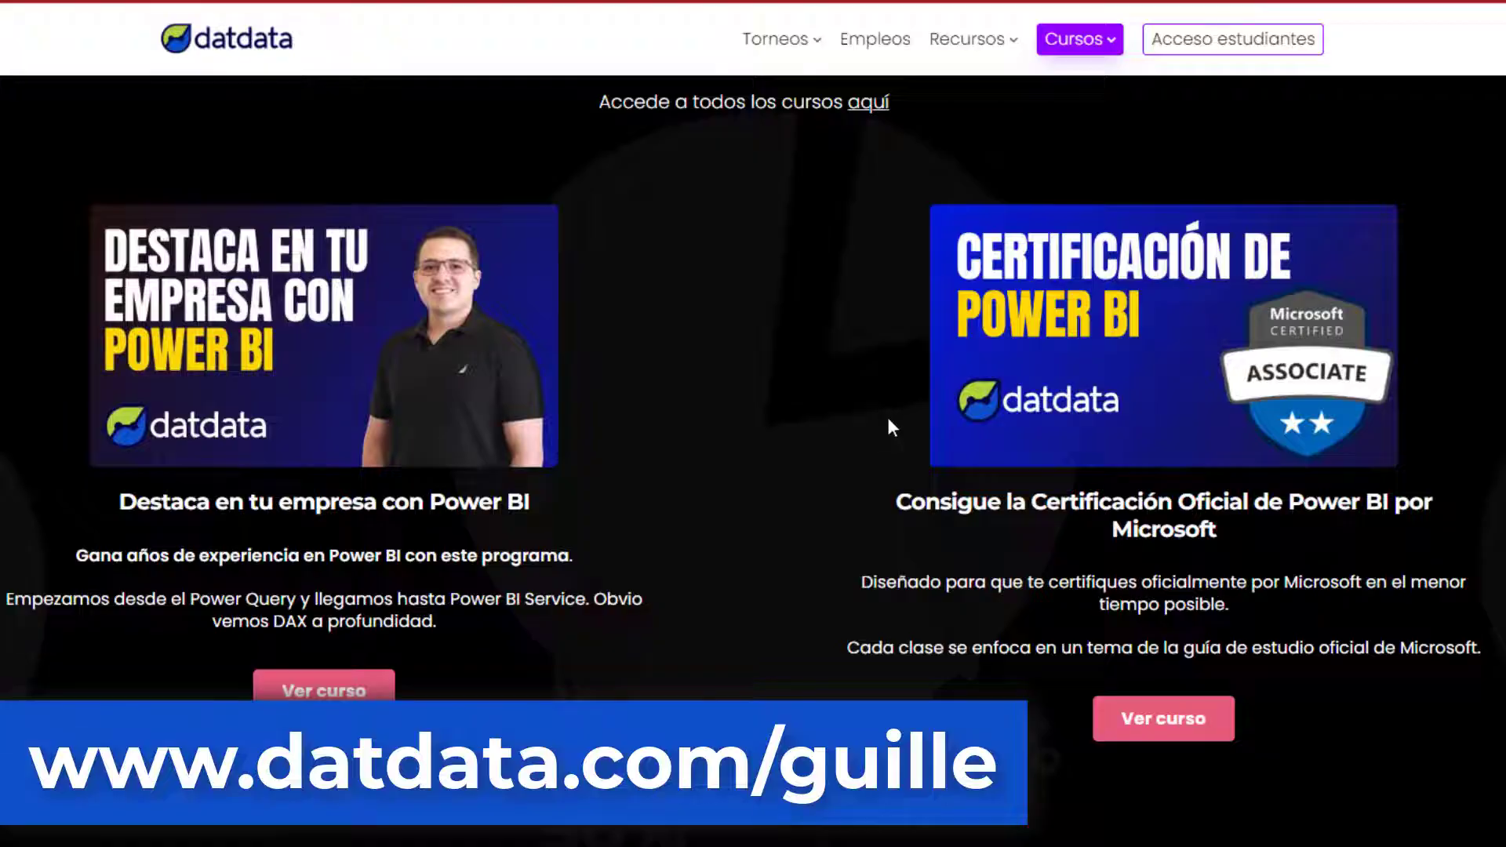
scroll(892, 428, "down", 6)
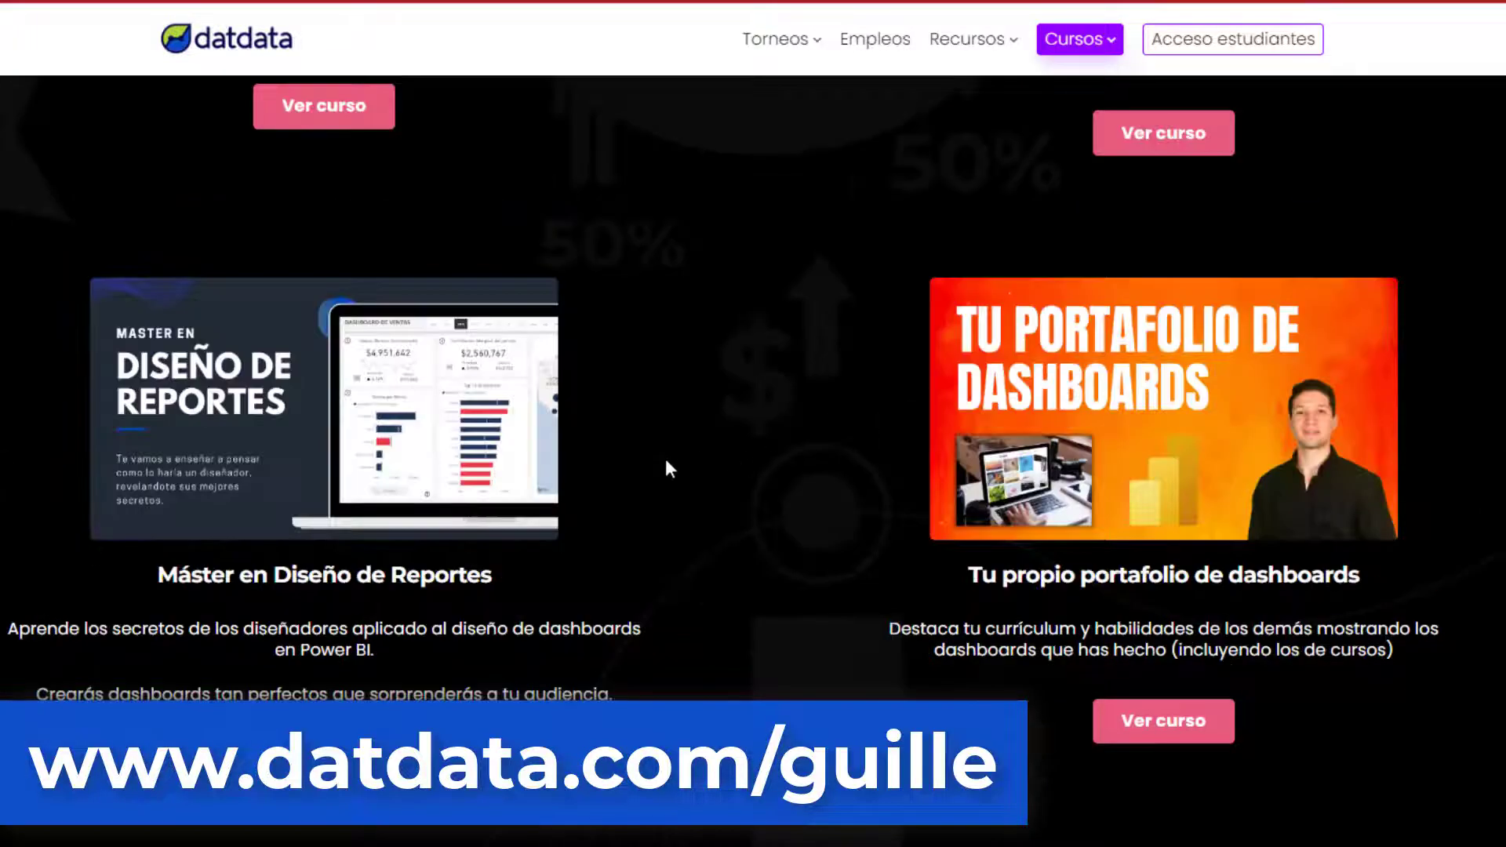
scroll(798, 447, "down", 1)
scroll(818, 439, "down", 1)
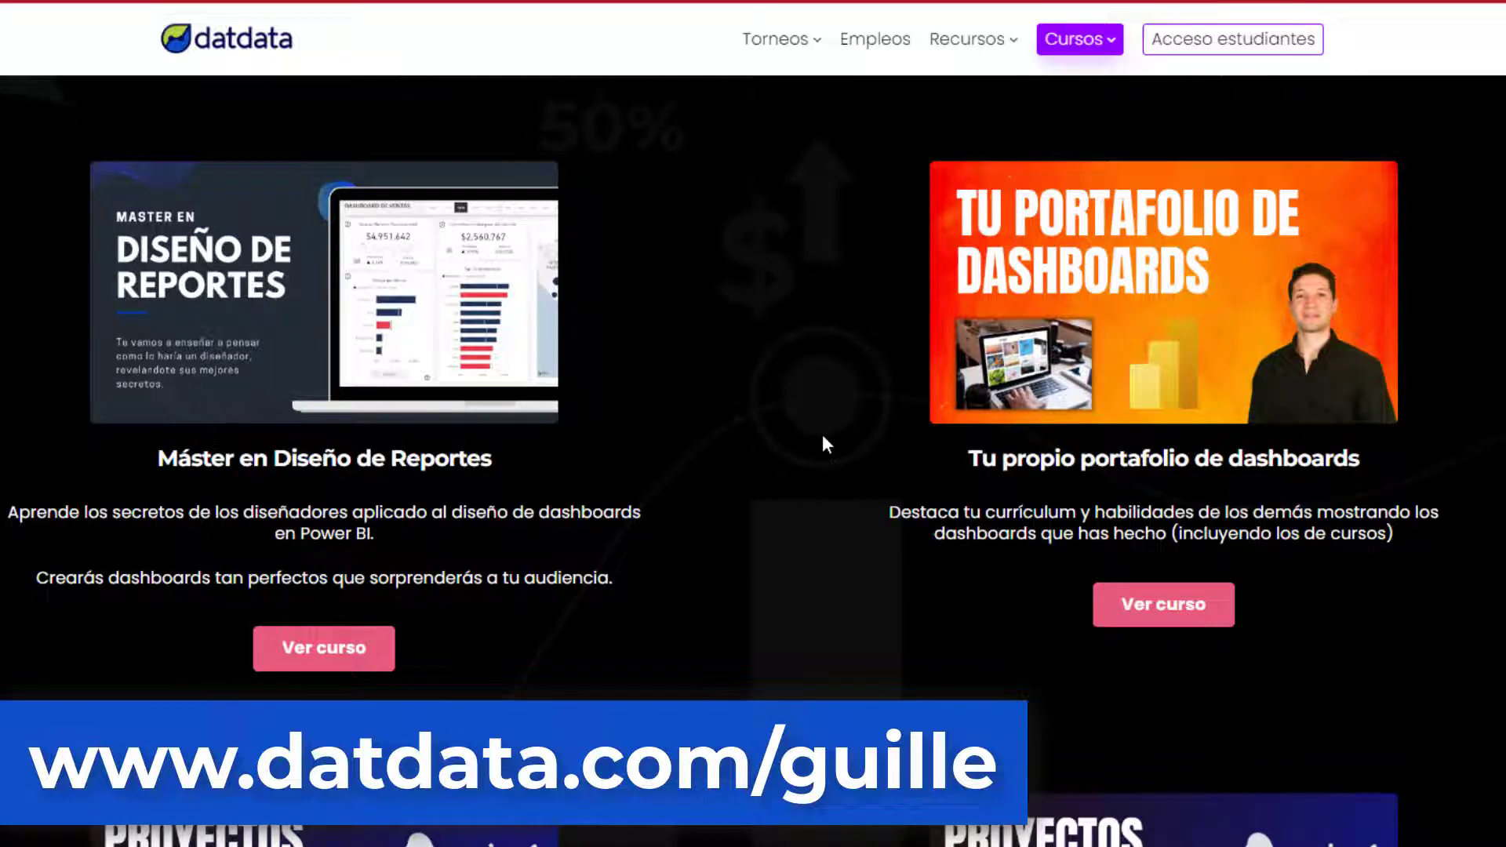
scroll(823, 438, "down", 5)
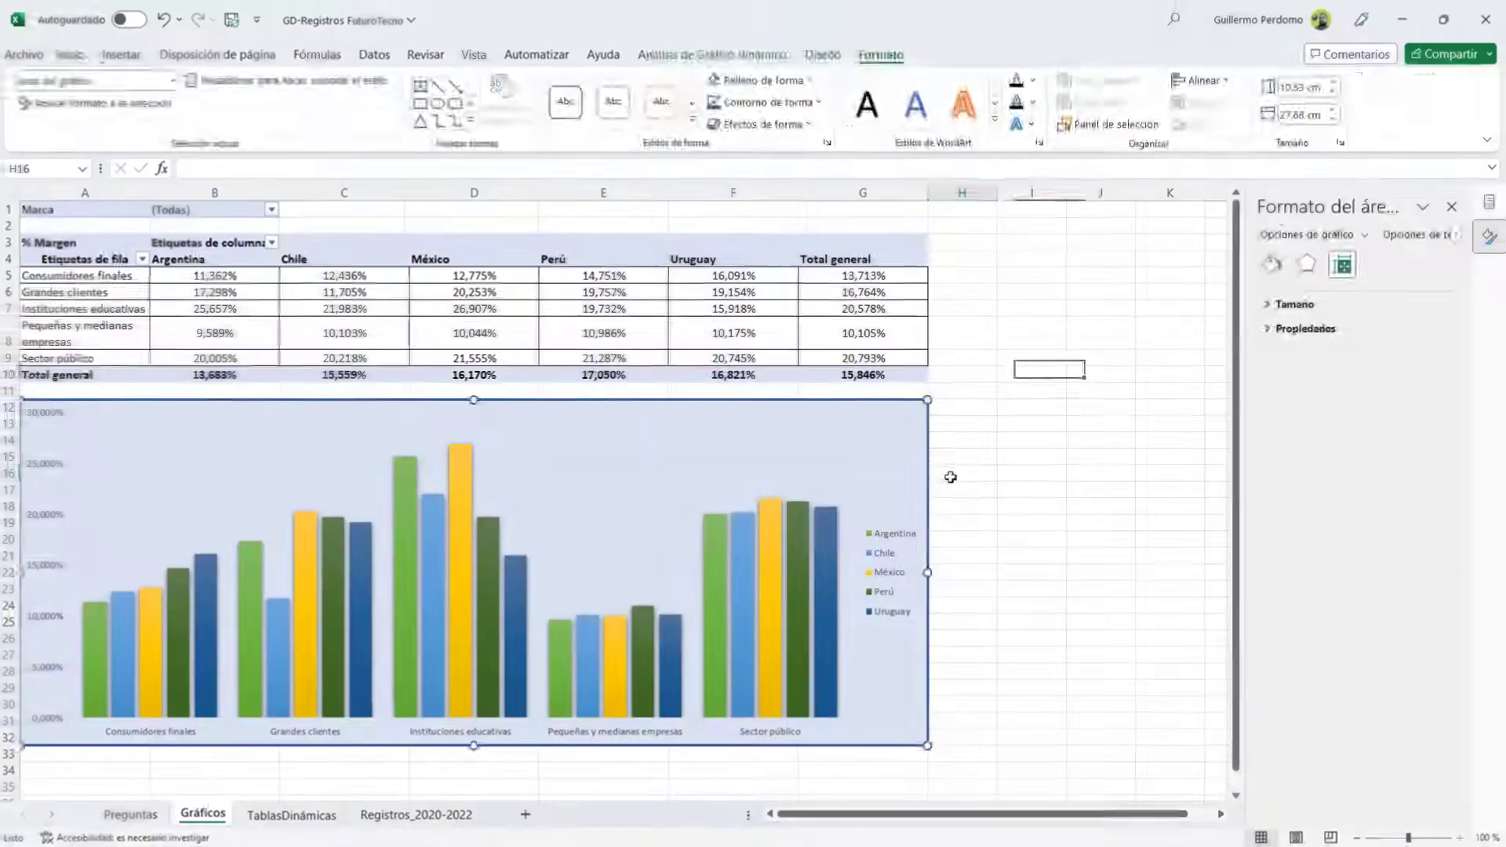
Step: Insert a pivot chart based on the Mi_Tabla table of the Registros_2020-2022 sheet, placed in a new worksheet
left_click(951, 475)
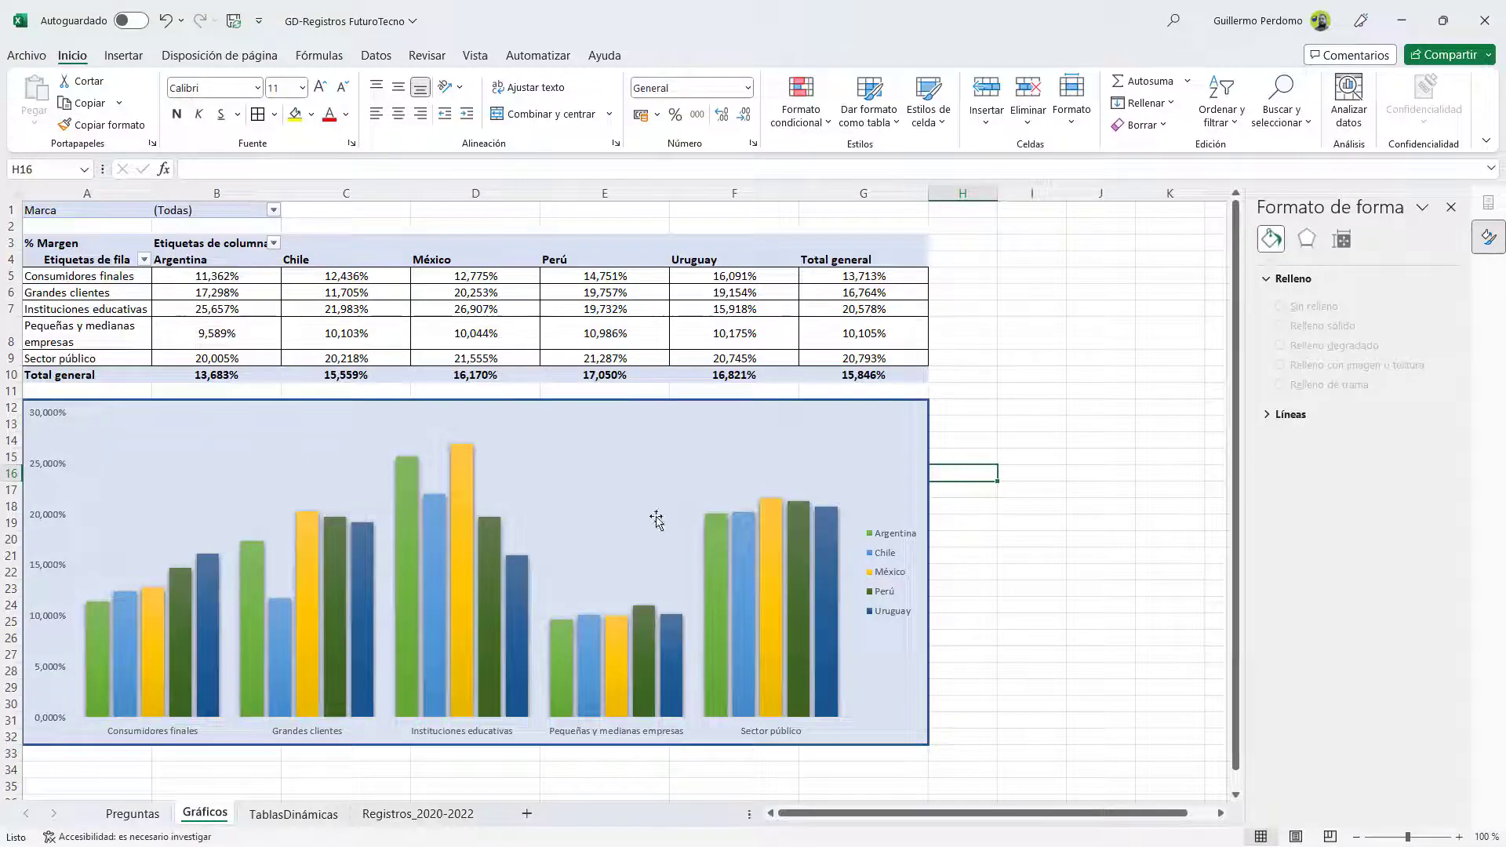
left_click(444, 816)
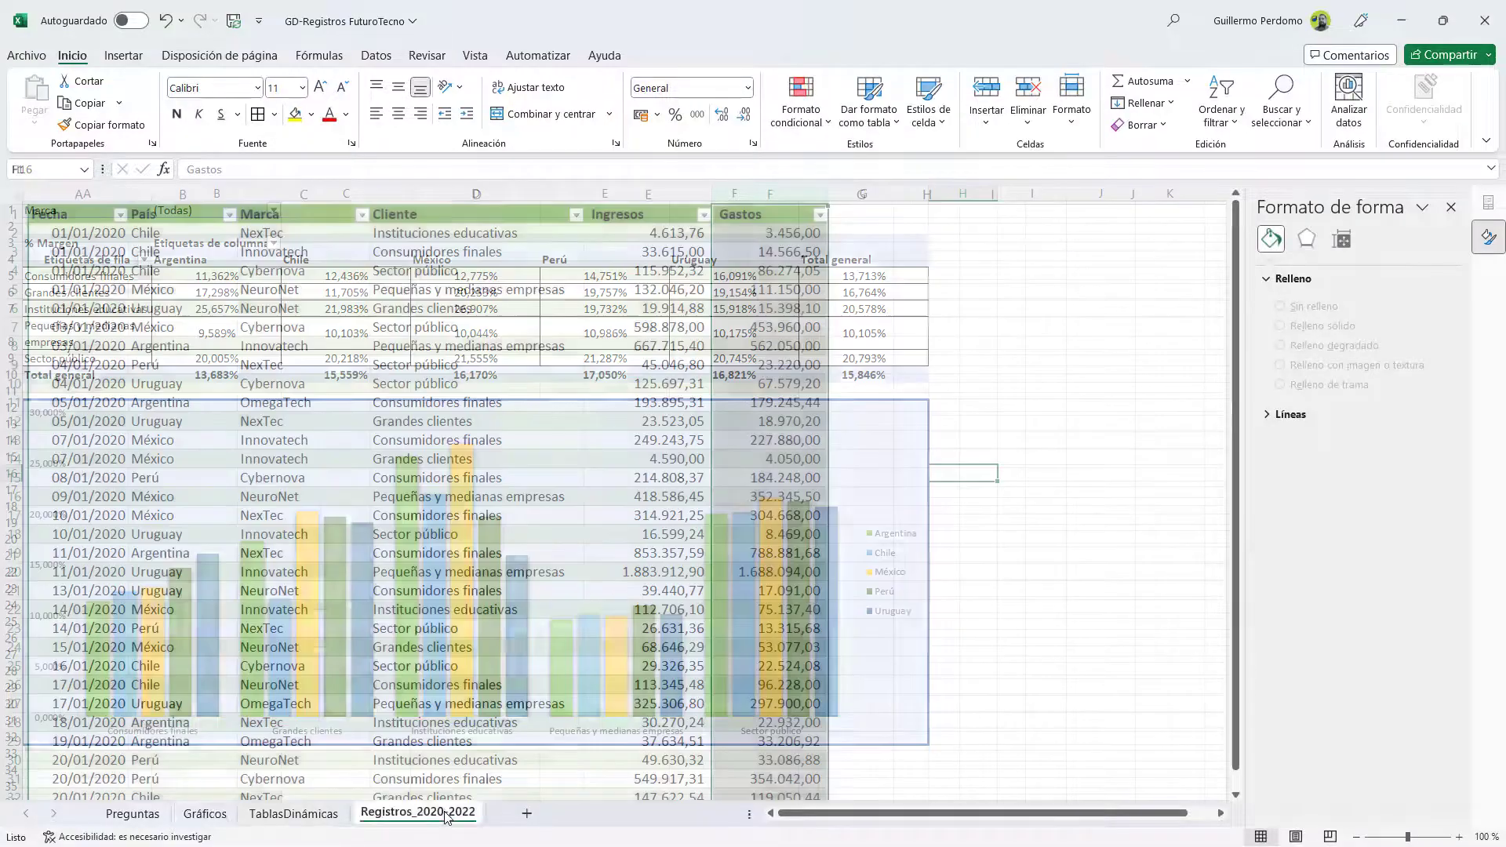
left_click(485, 416)
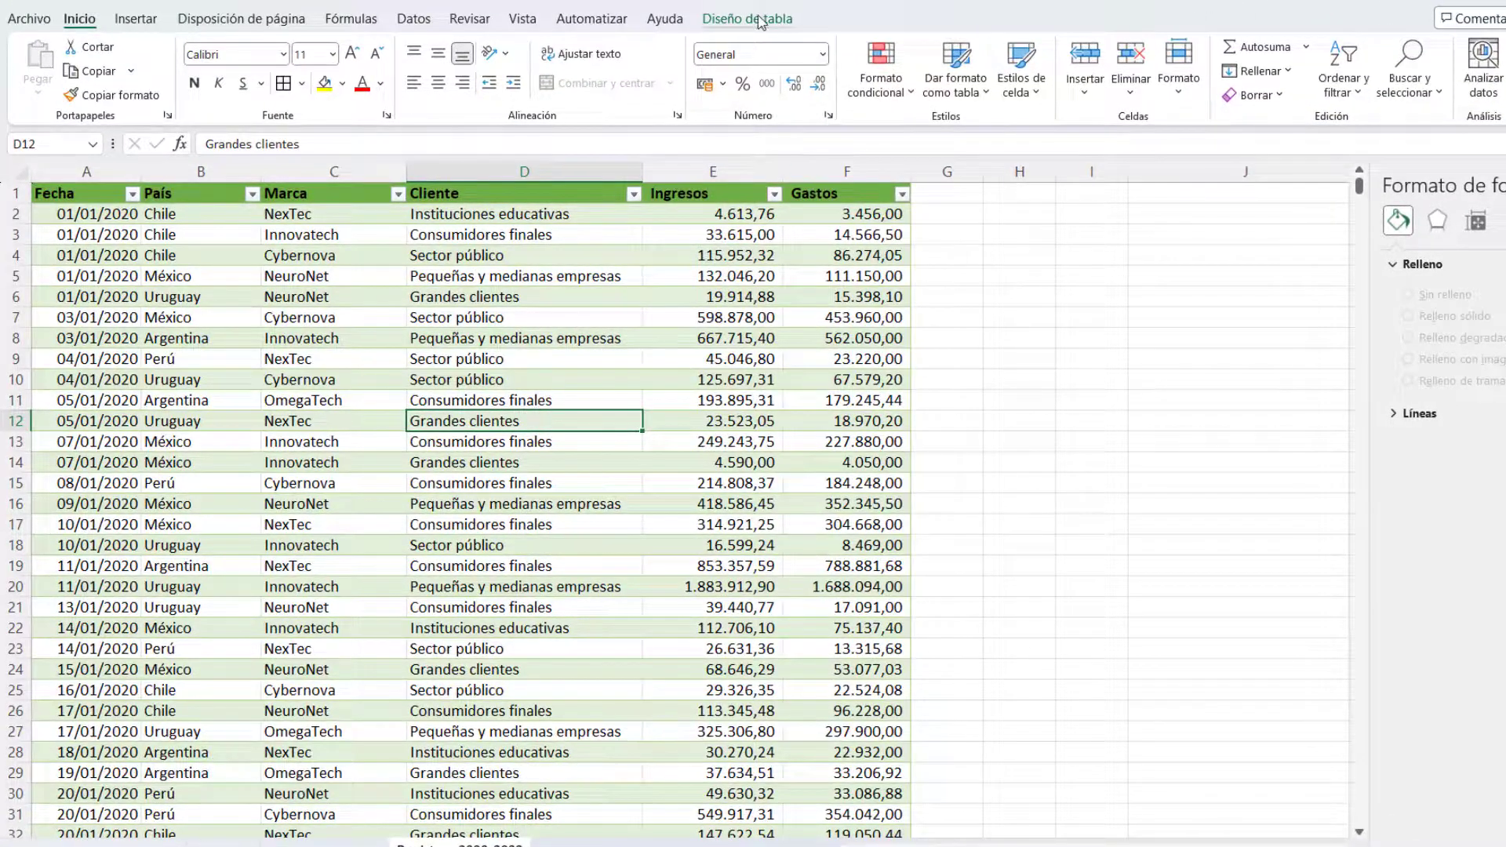
left_click(758, 20)
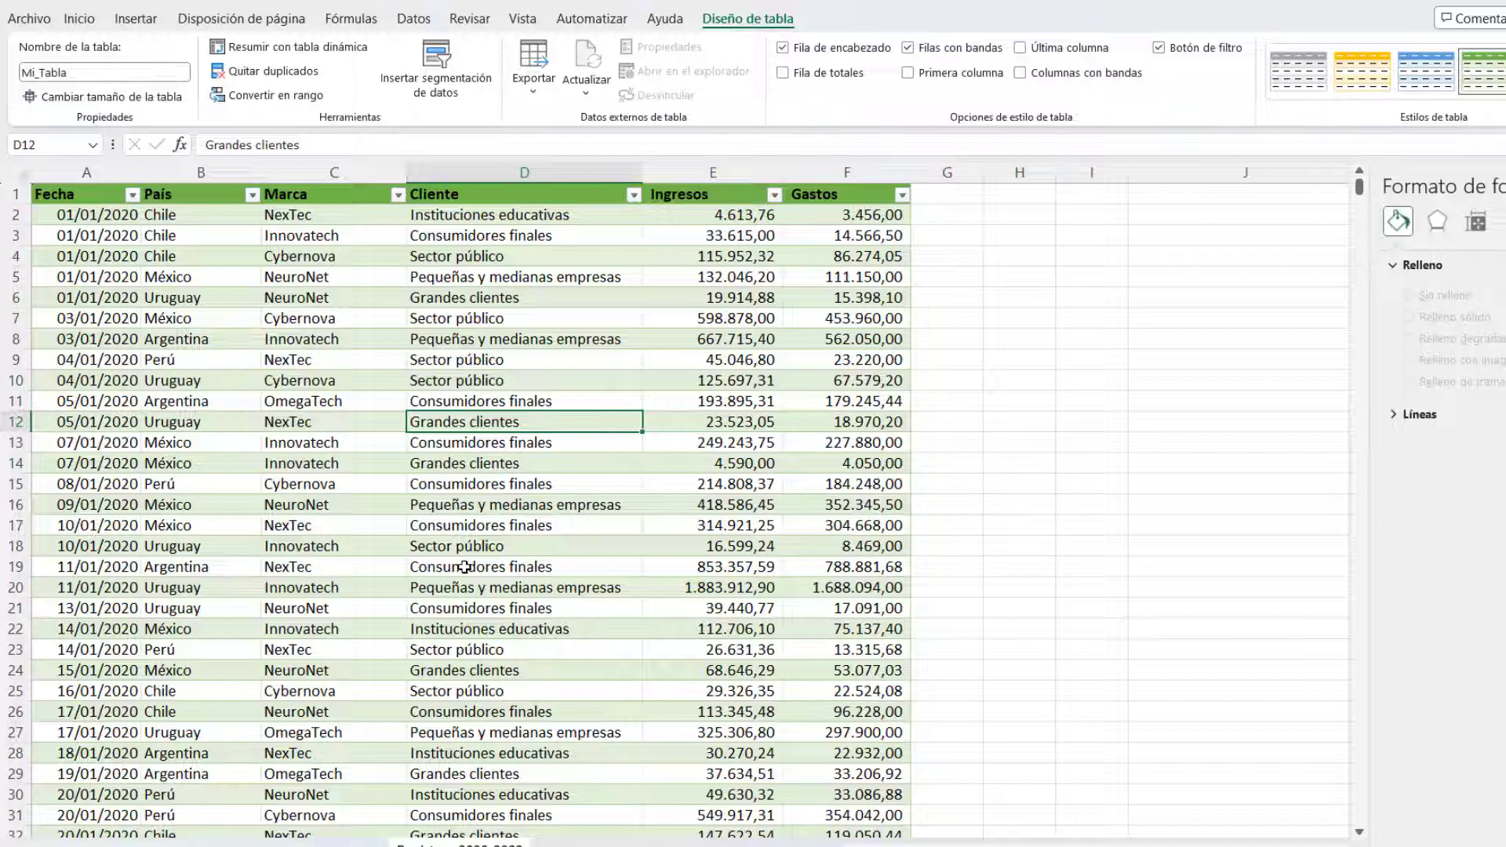
left_click(143, 26)
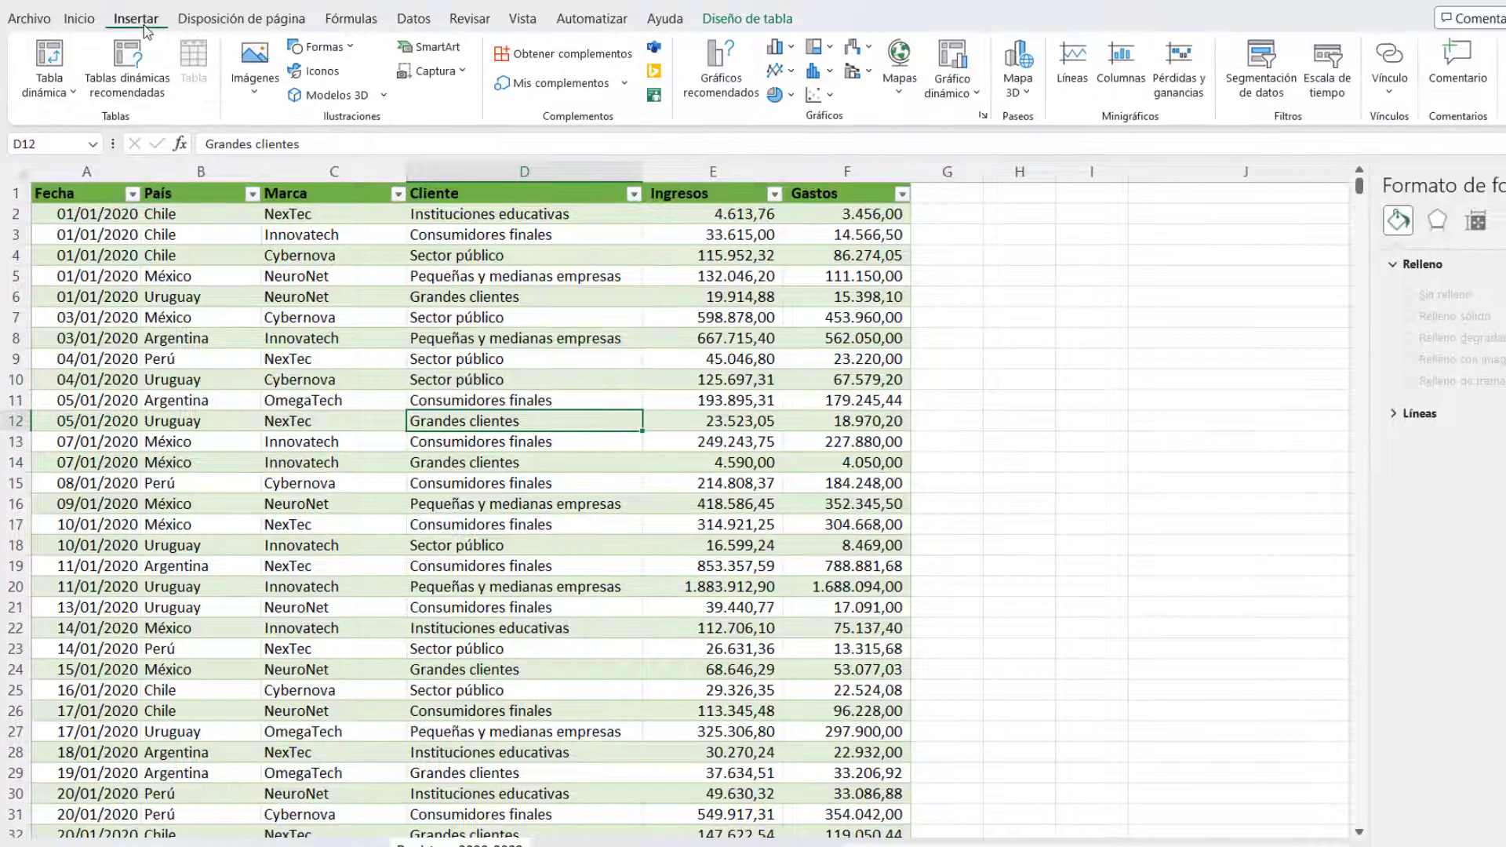
left_click(954, 59)
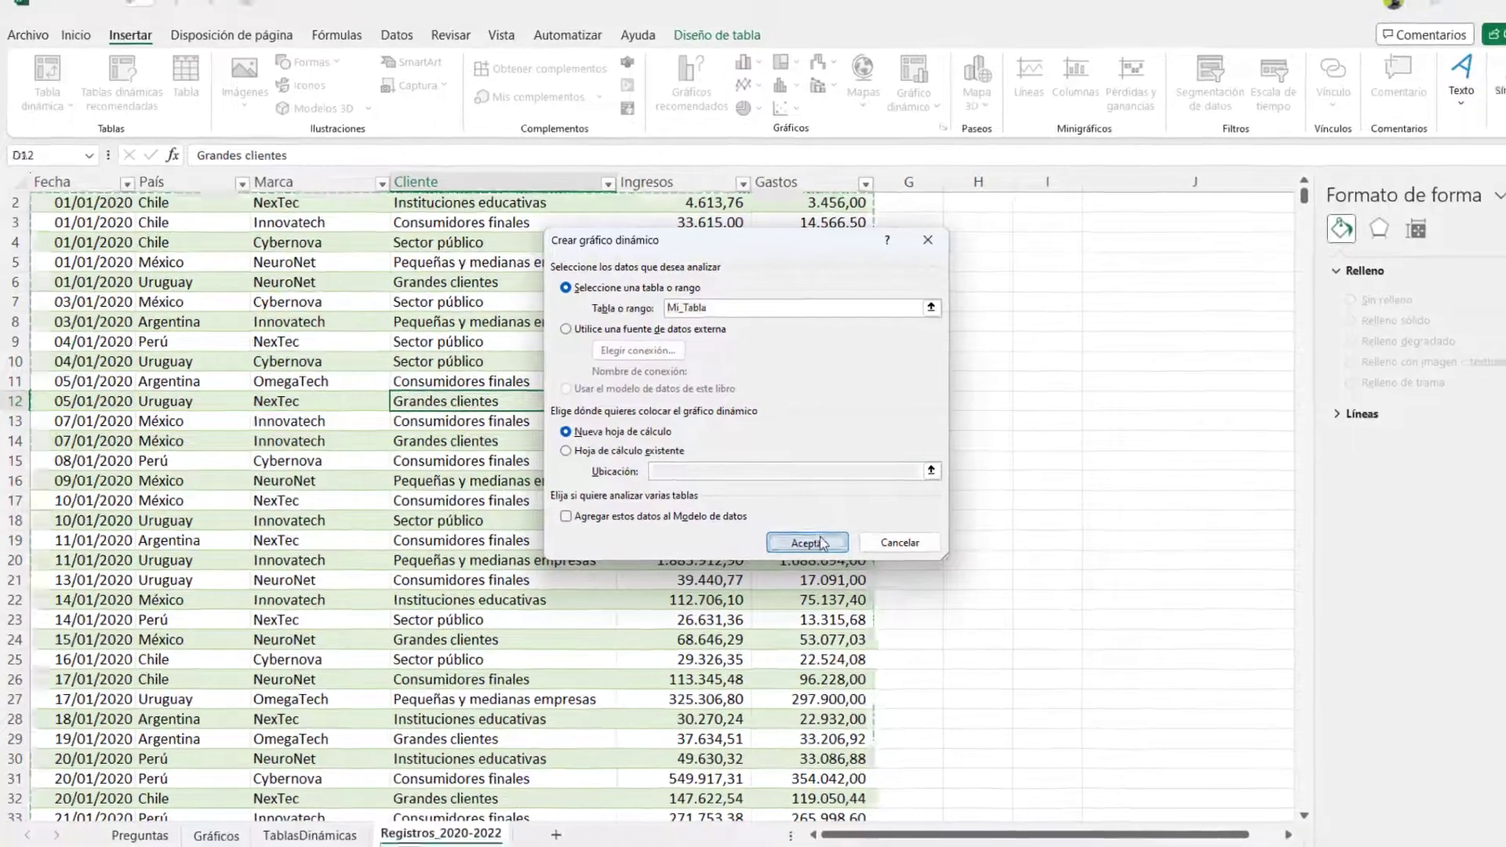
left_click(841, 548)
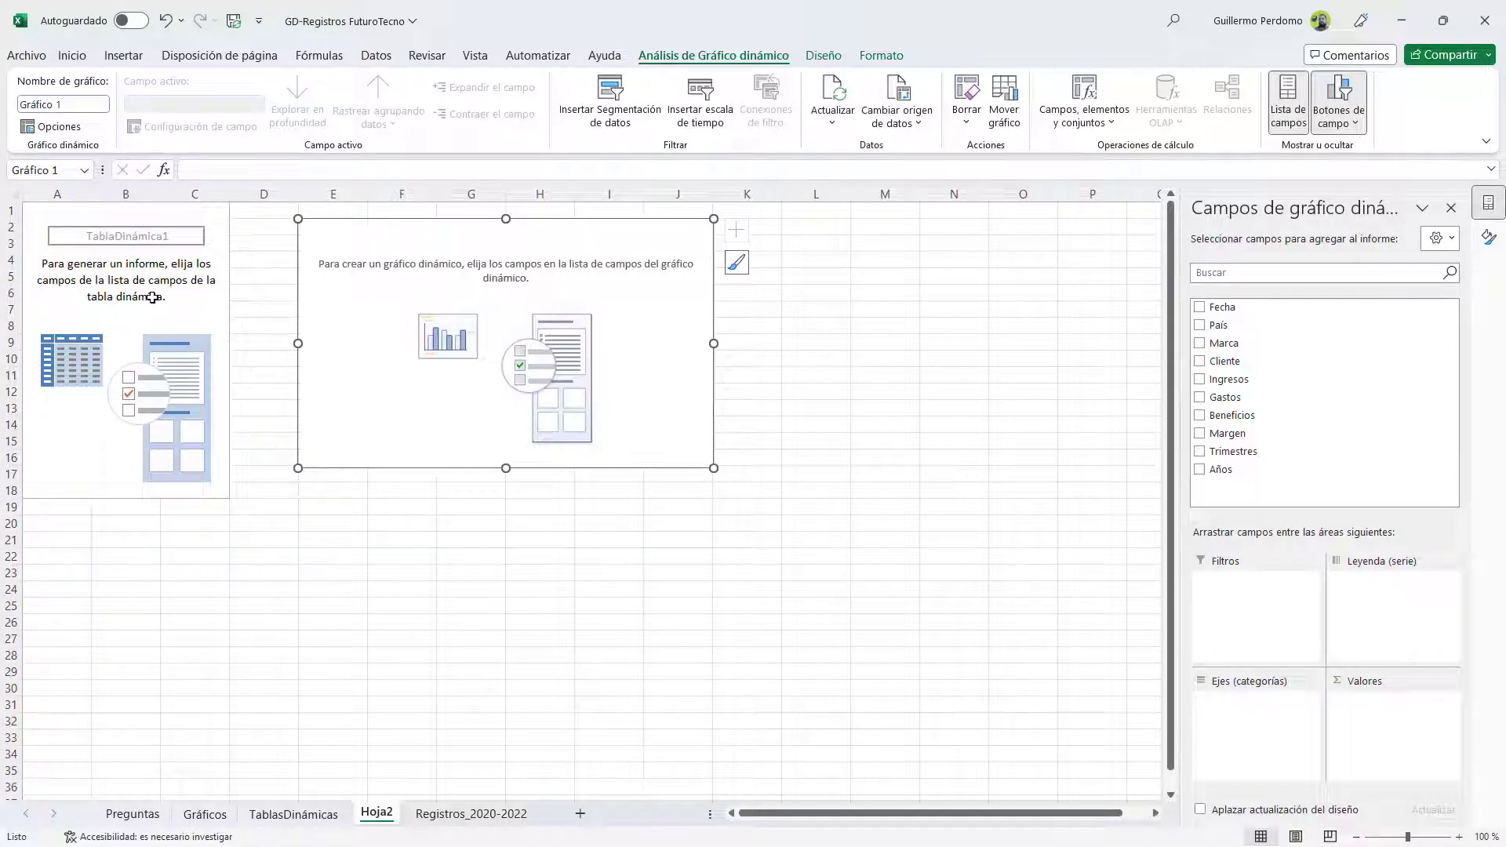
Step: Rename the new pivot chart worksheet as "Gráficos(2)"
double_click(378, 813)
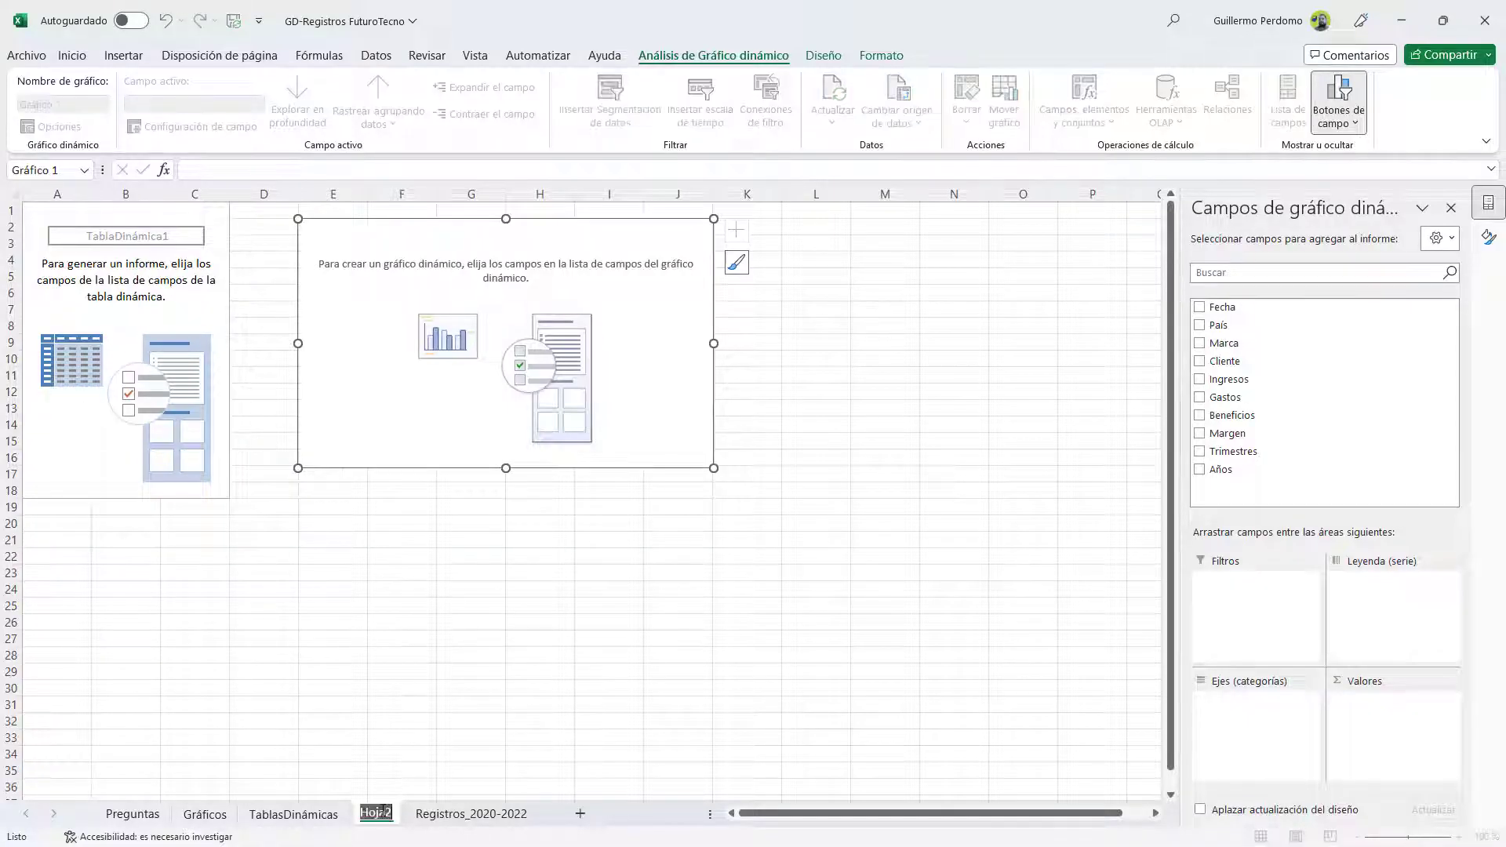
type("Gra")
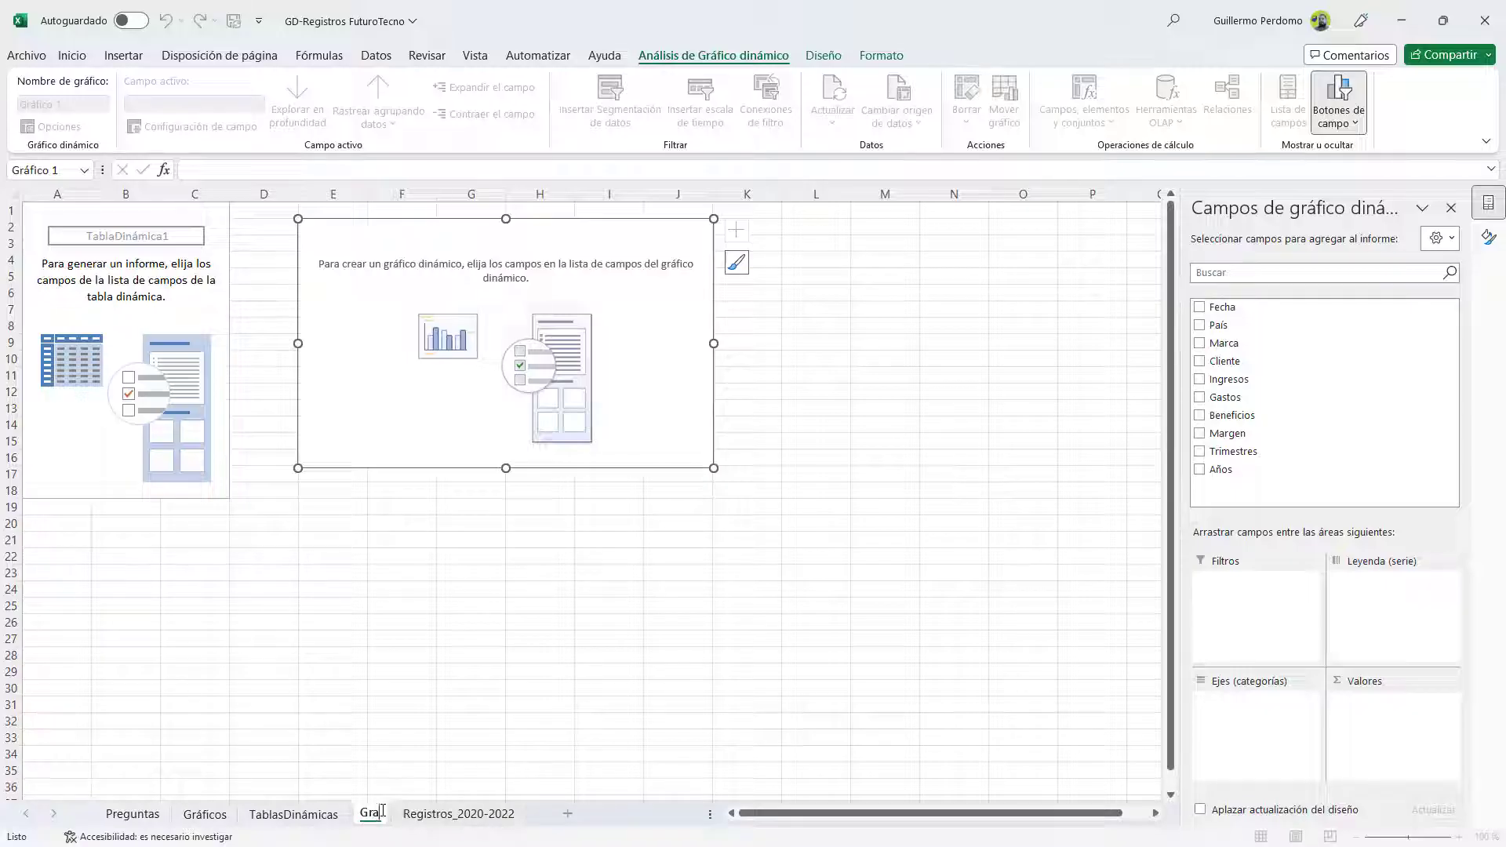
type("ficos")
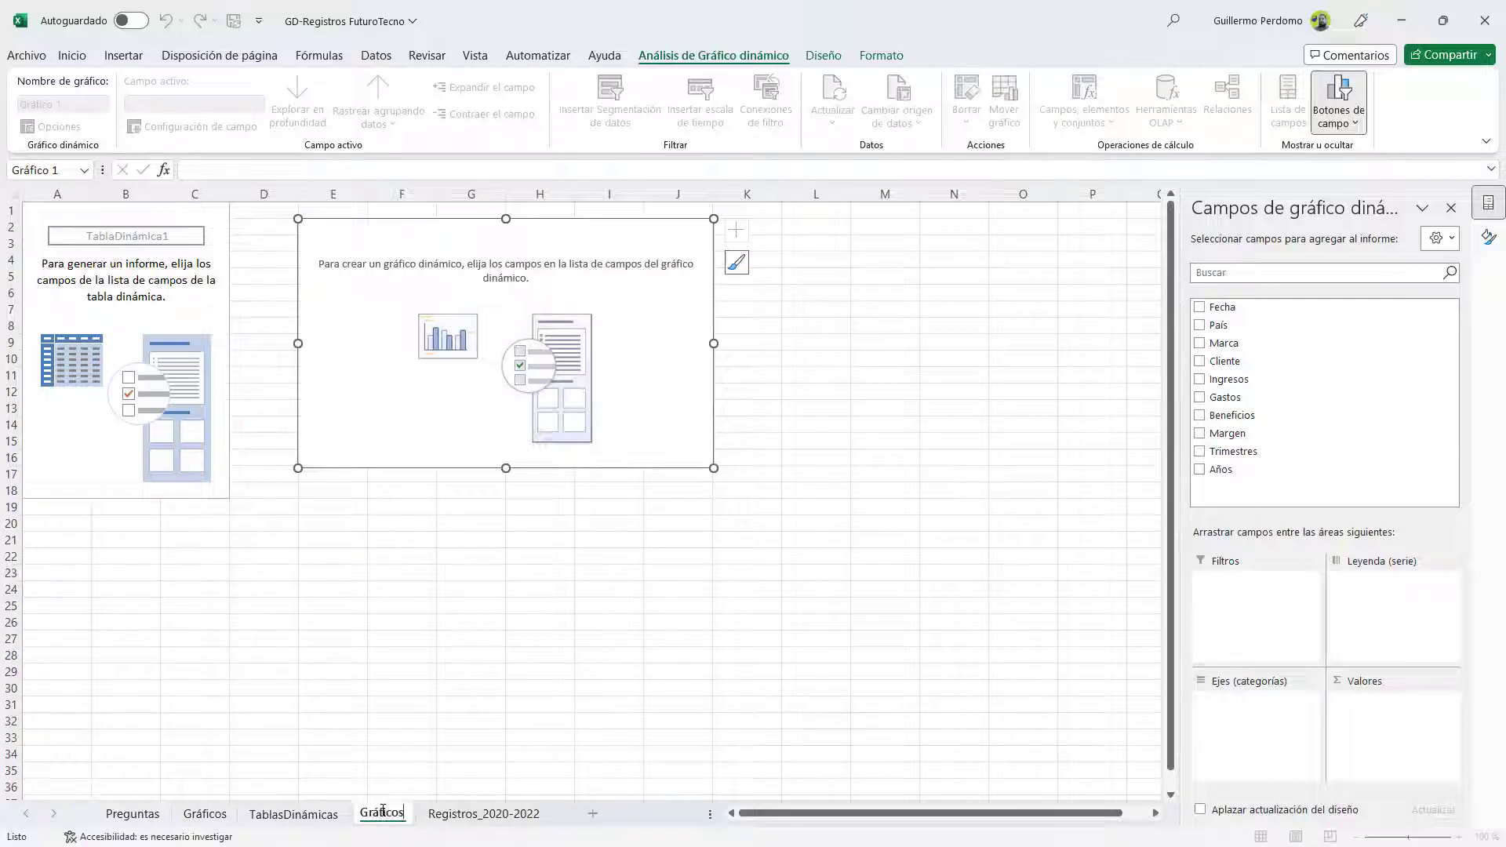
type("(2)")
key("Return")
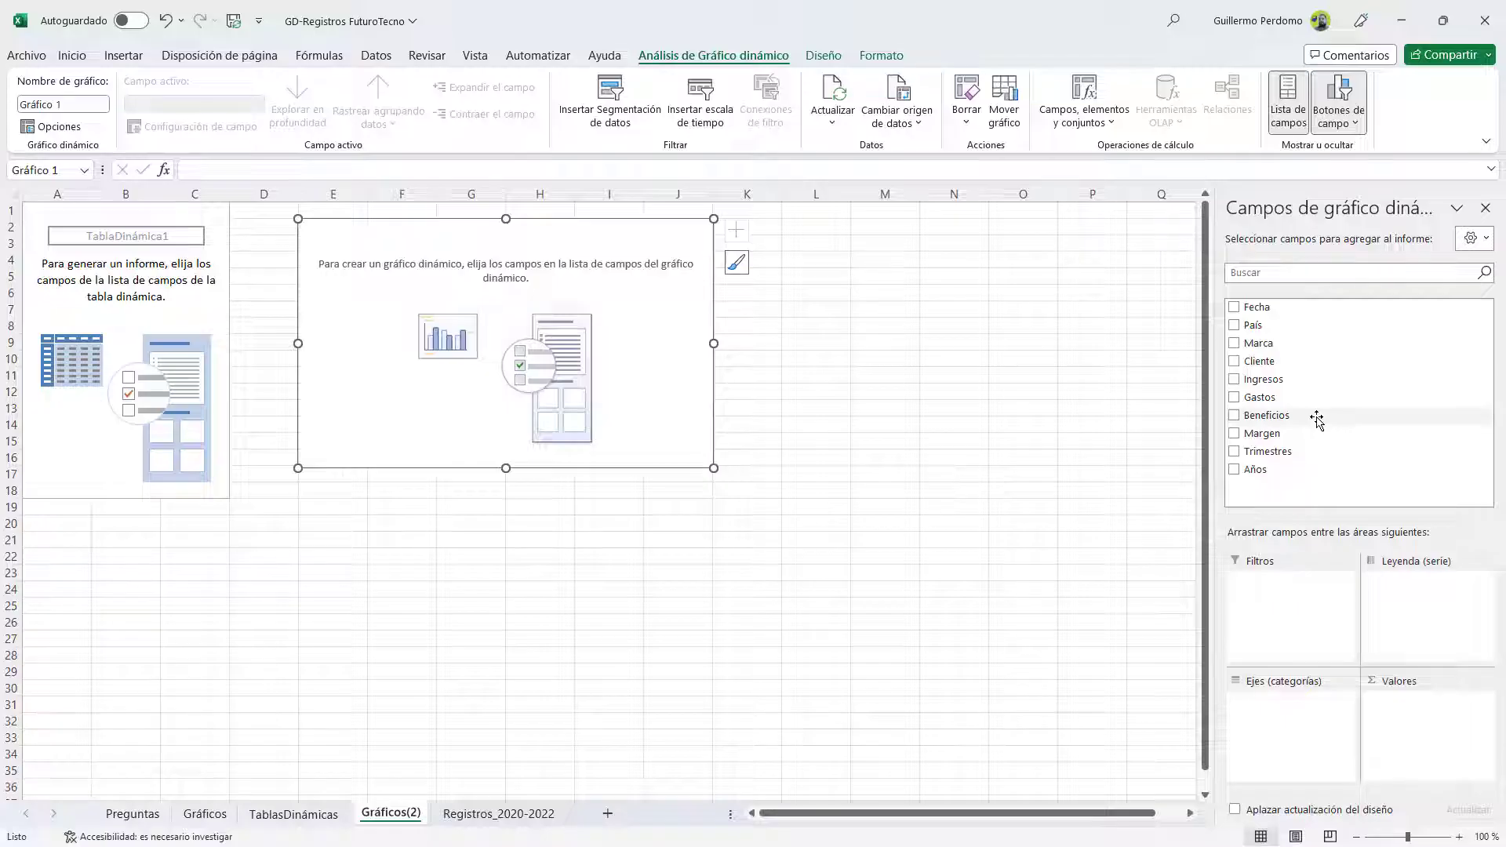
Step: Plot the Beneficios field as chart values, with Marca and Años beneath it as the axis categories
left_click_drag(1316, 420, 1430, 741)
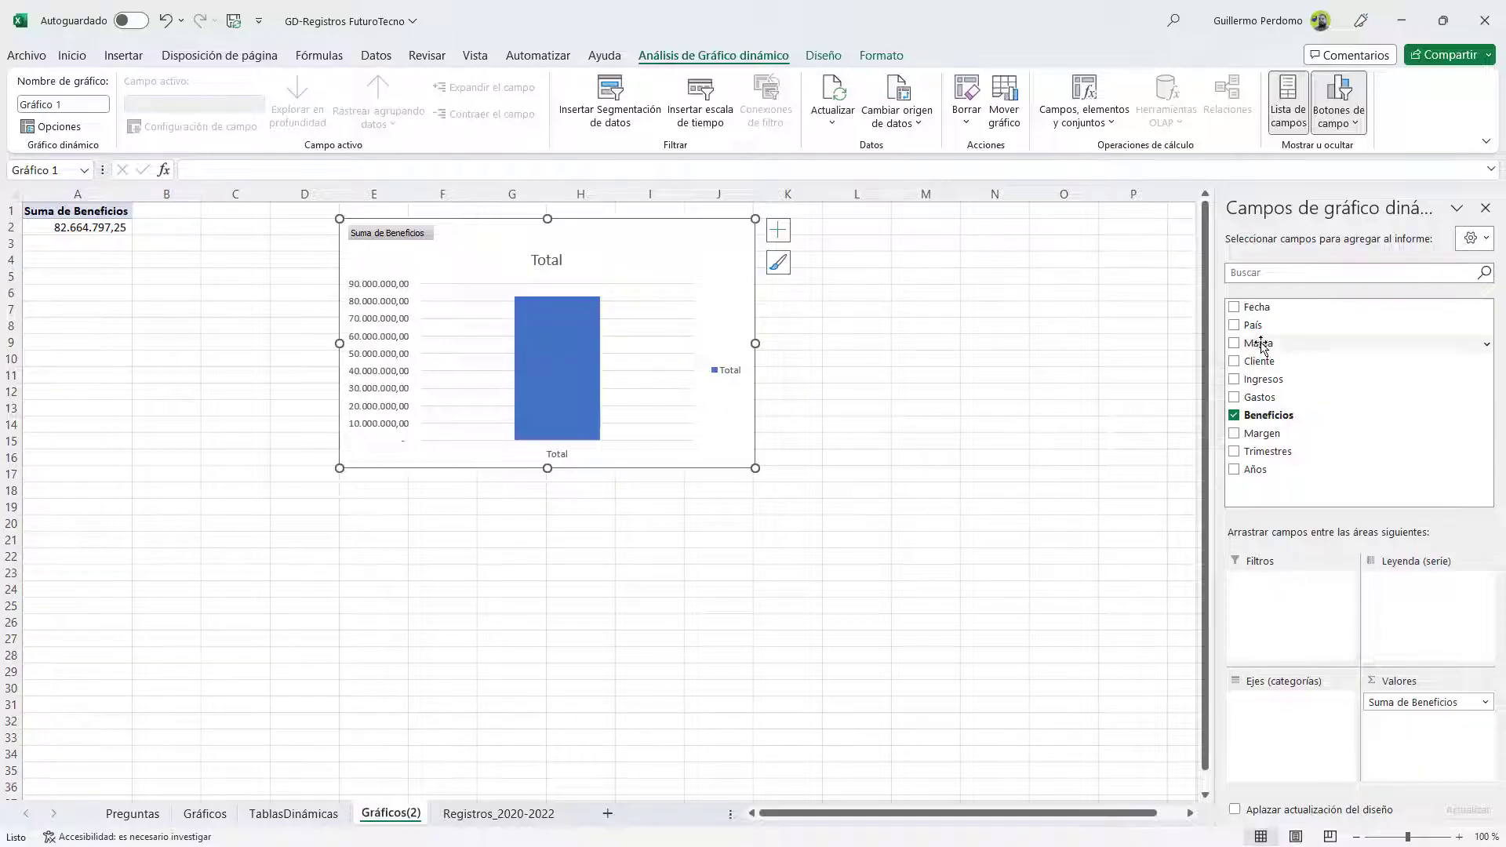
left_click_drag(1259, 343, 1289, 704)
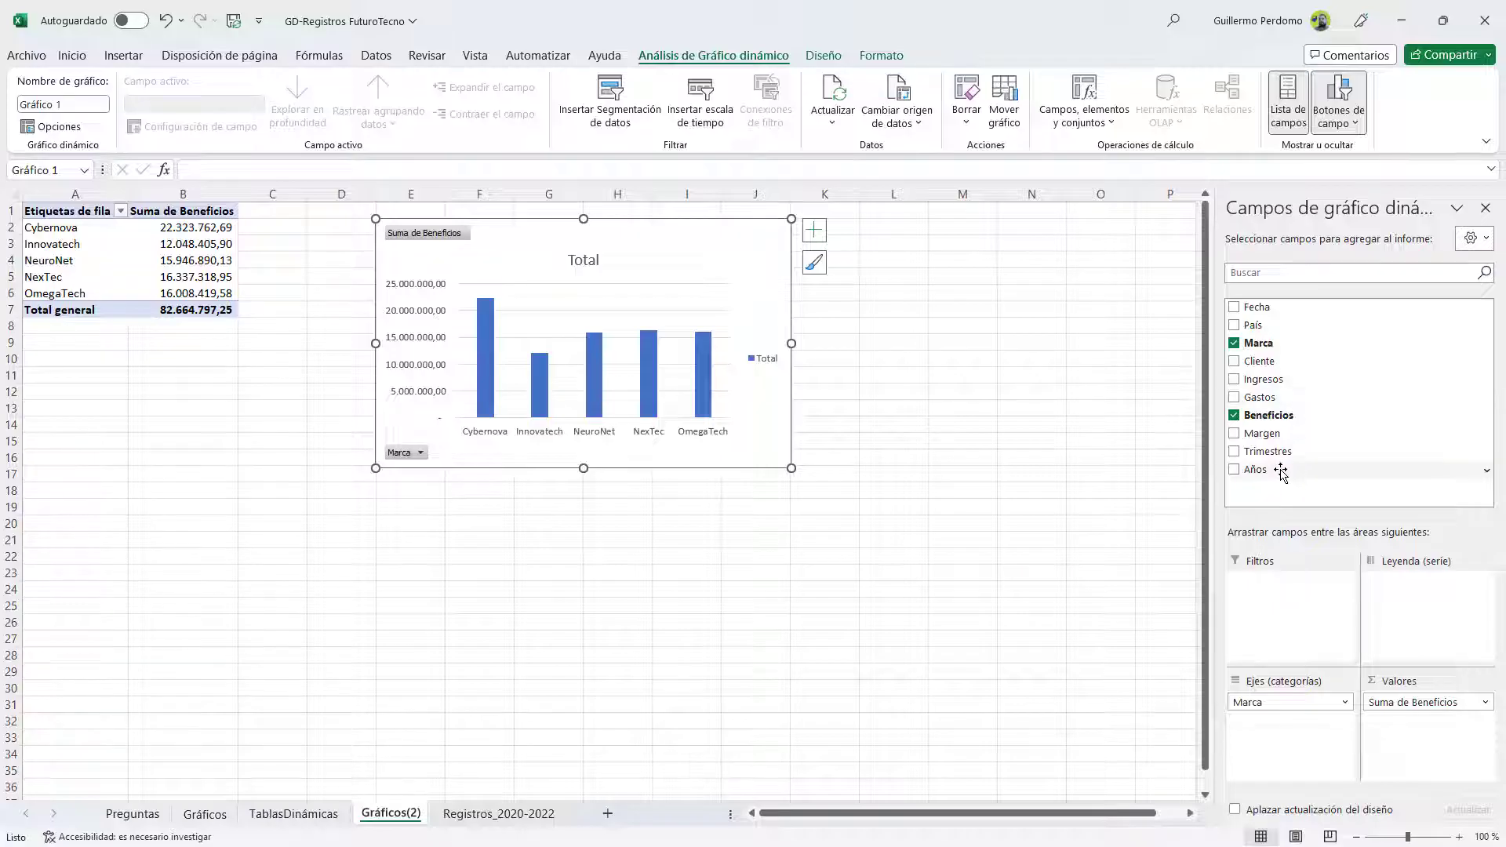
left_click_drag(1281, 470, 1288, 723)
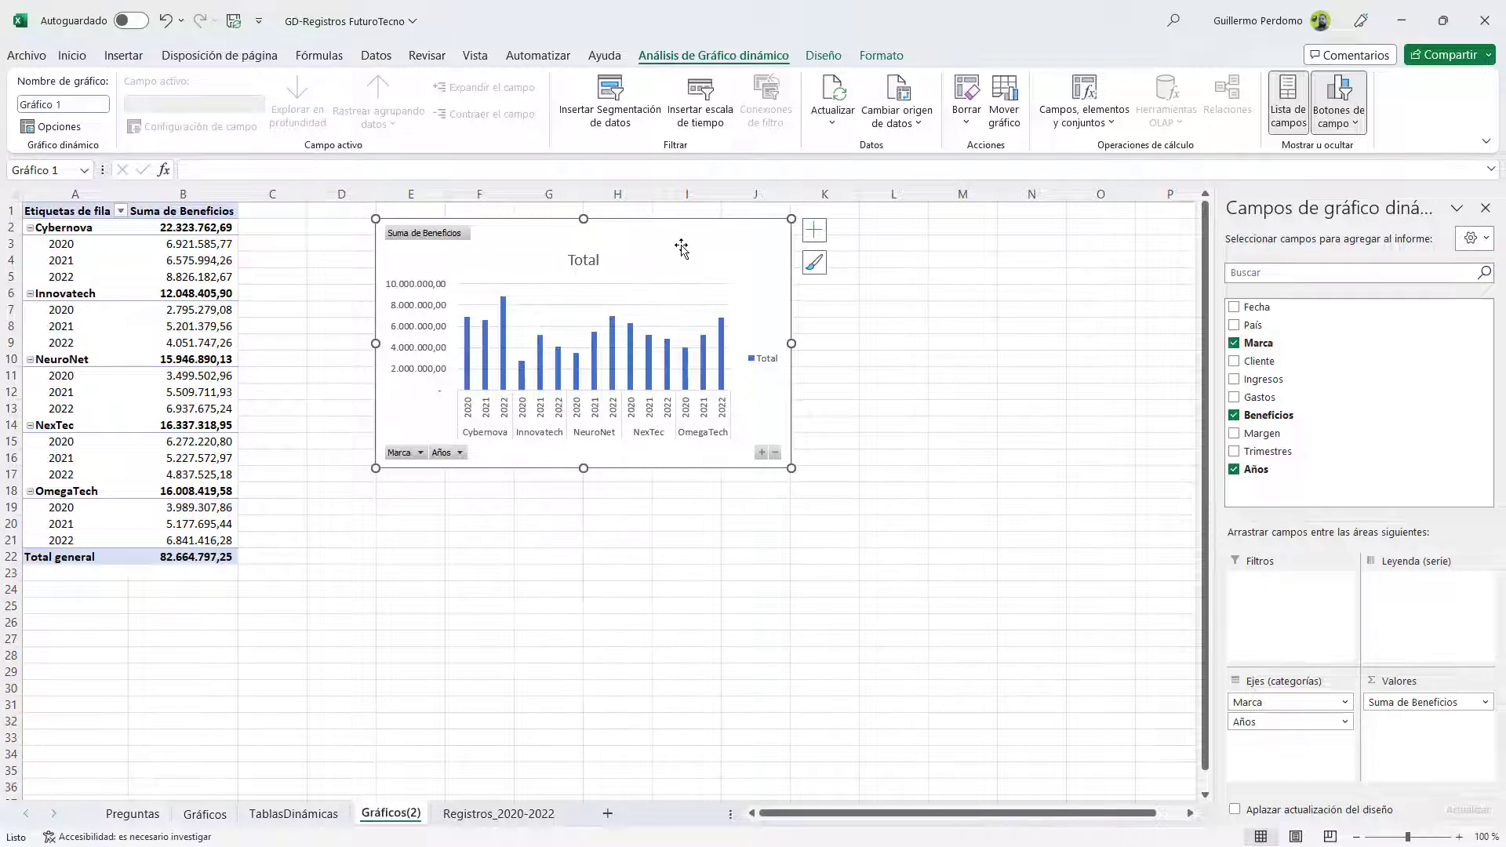
Step: Move the pivot chart up beside the pivot table and enlarge it to cover about columns D to M and rows 1 to 24
left_click_drag(690, 248, 654, 243)
left_click_drag(628, 234, 626, 225)
left_click_drag(723, 452, 997, 597)
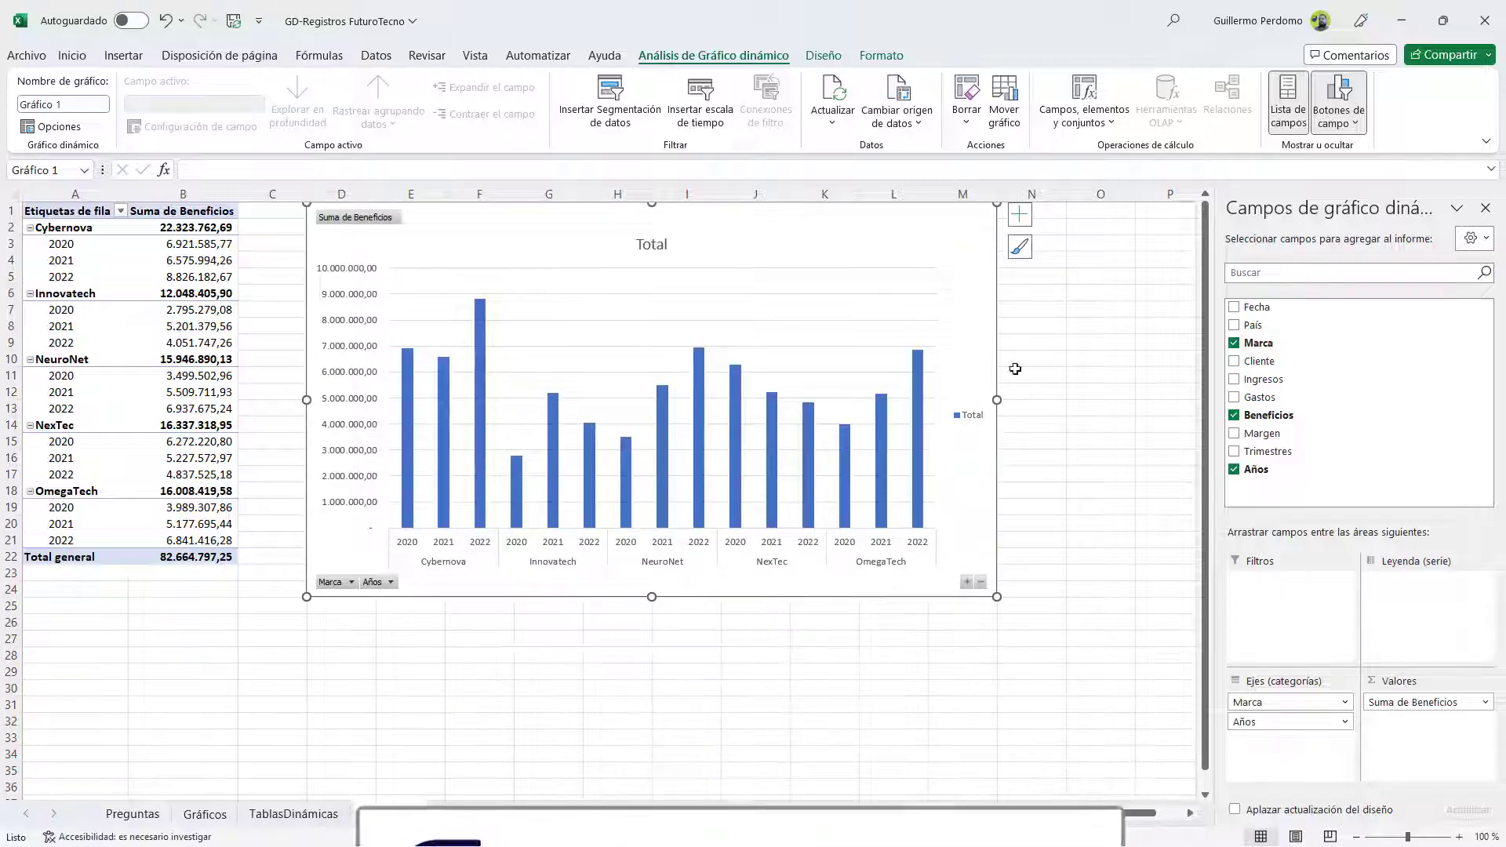
right_click(847, 238)
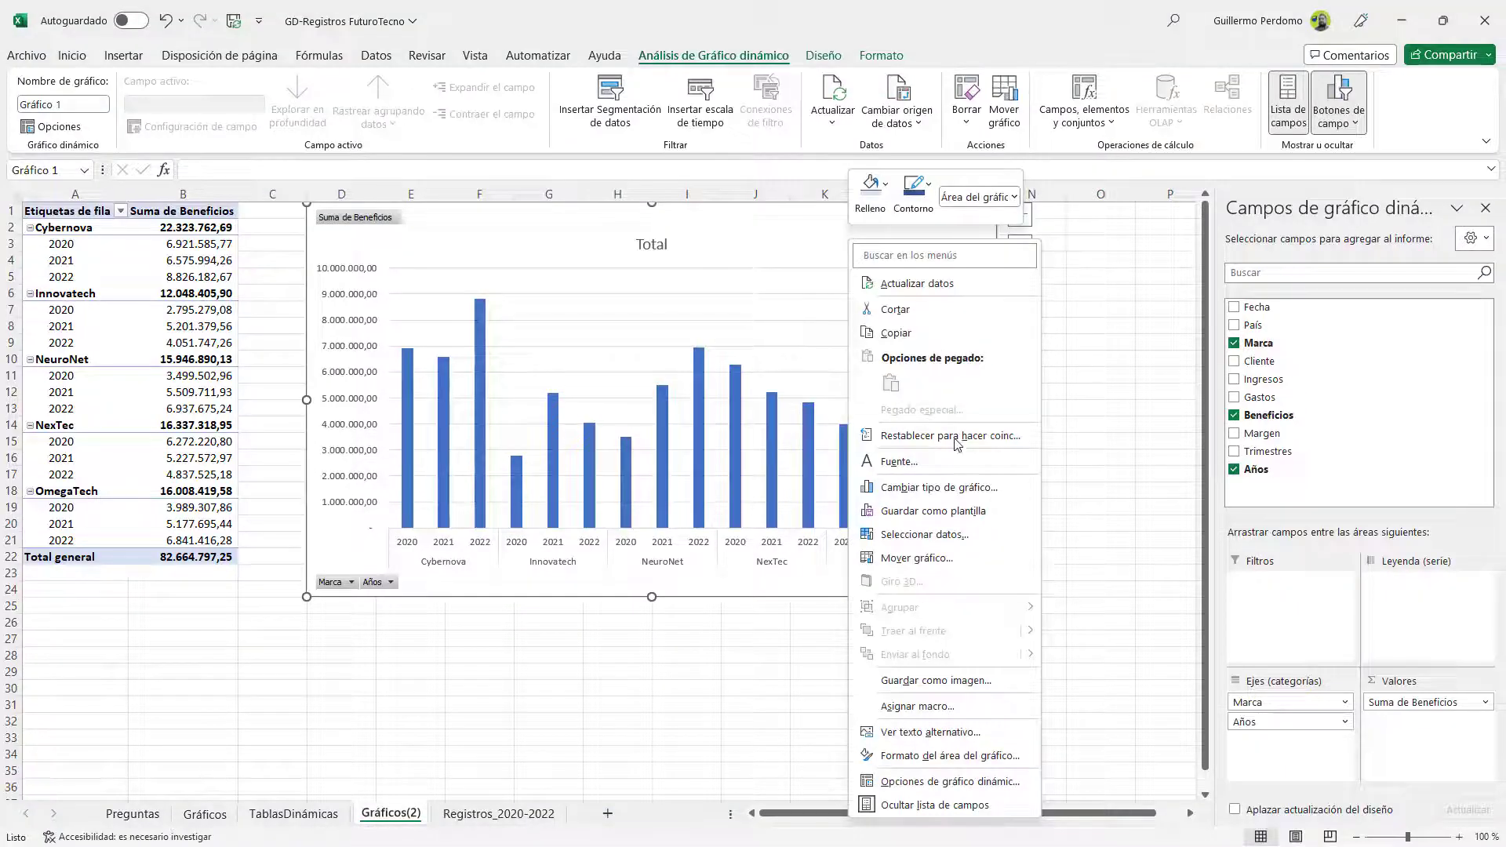
left_click(939, 487)
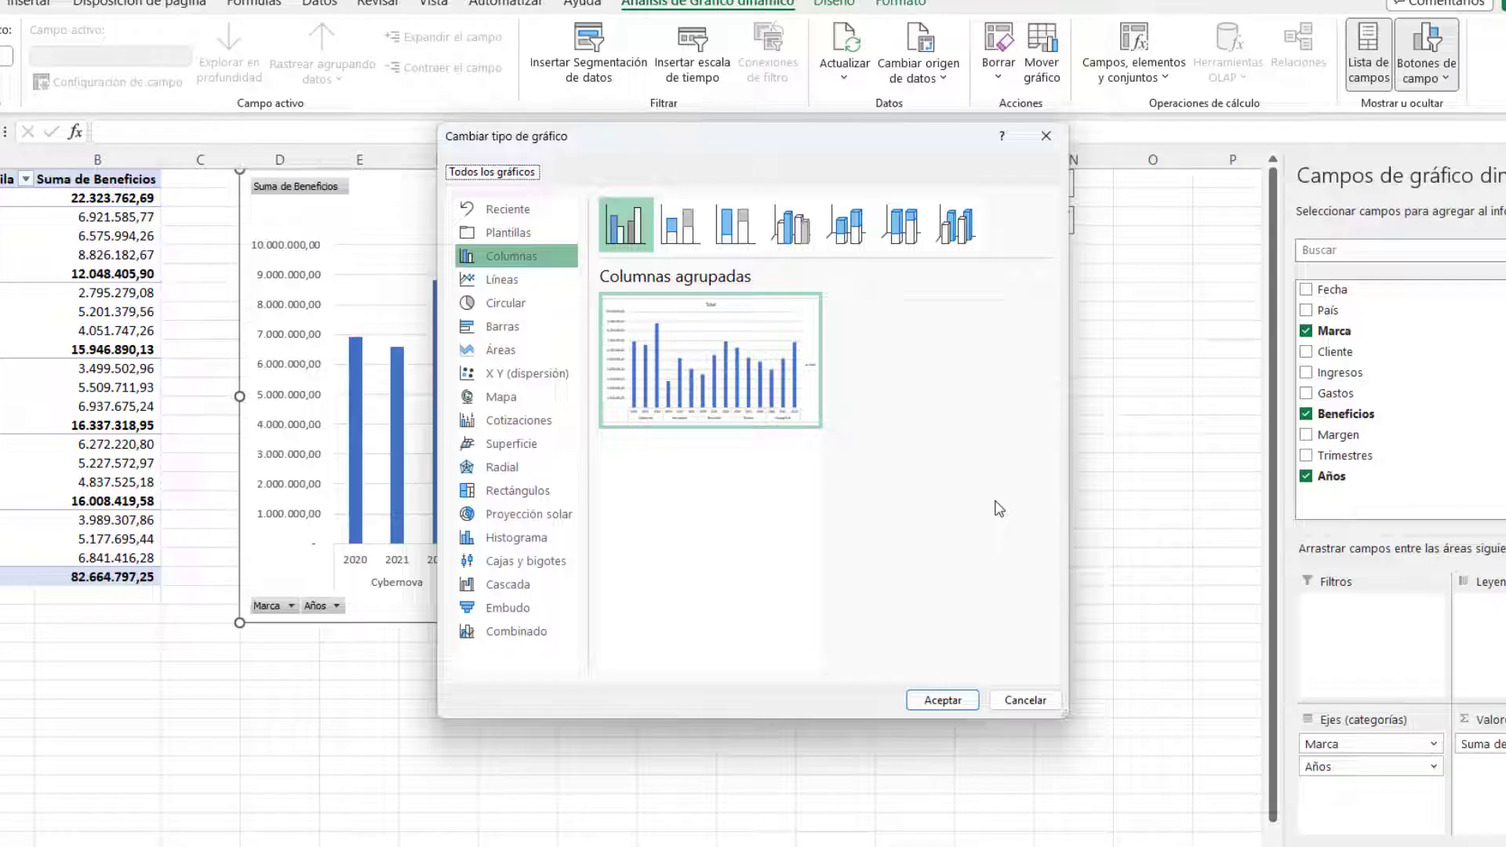
left_click(1040, 702)
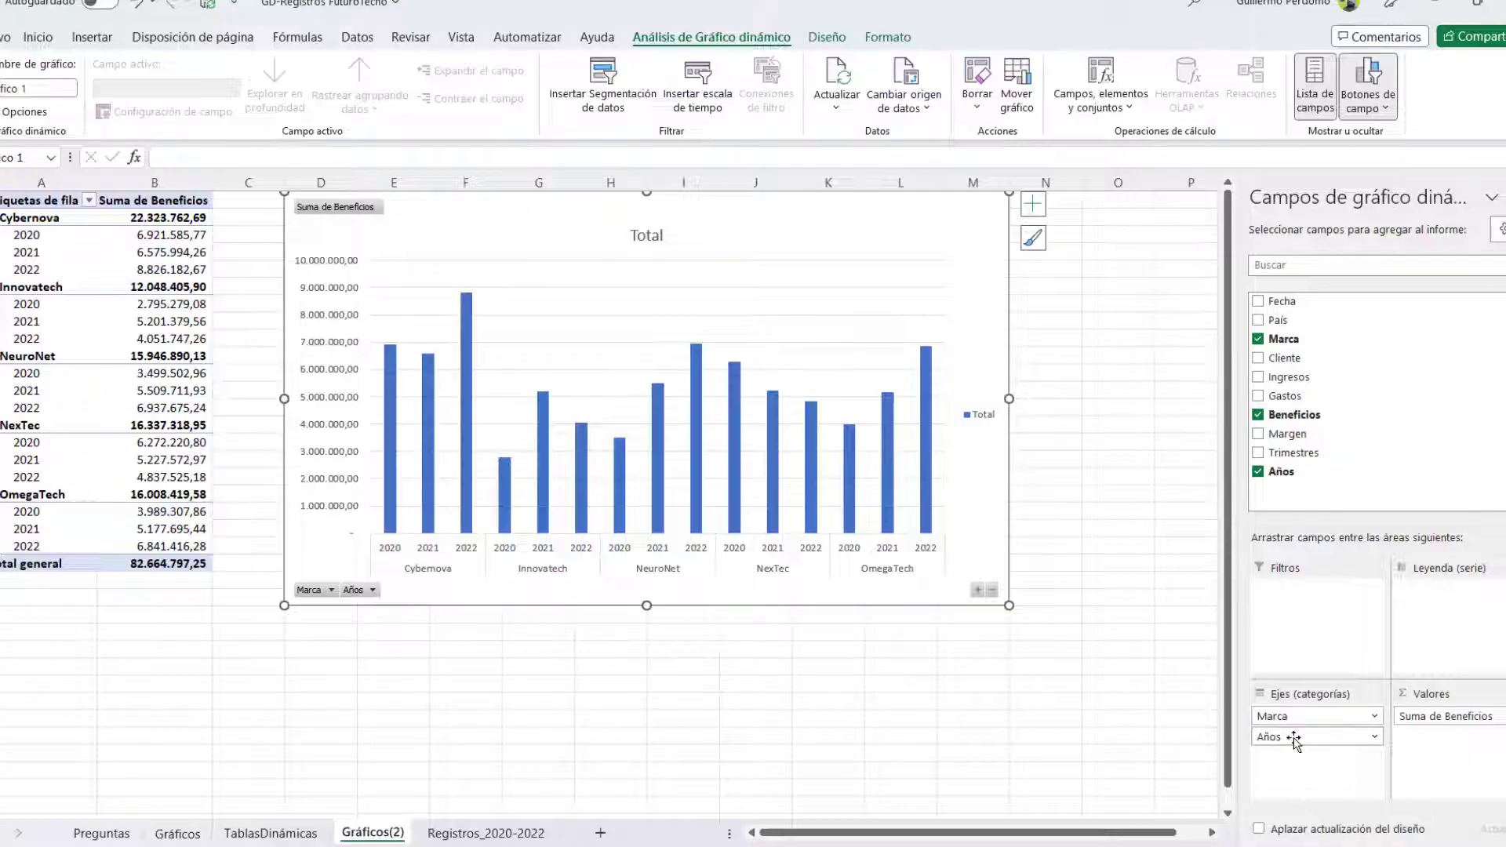
Step: Place Años first in the chart's axis categories and move Marca from the axis to the legend series
left_click_drag(1295, 736, 1295, 721)
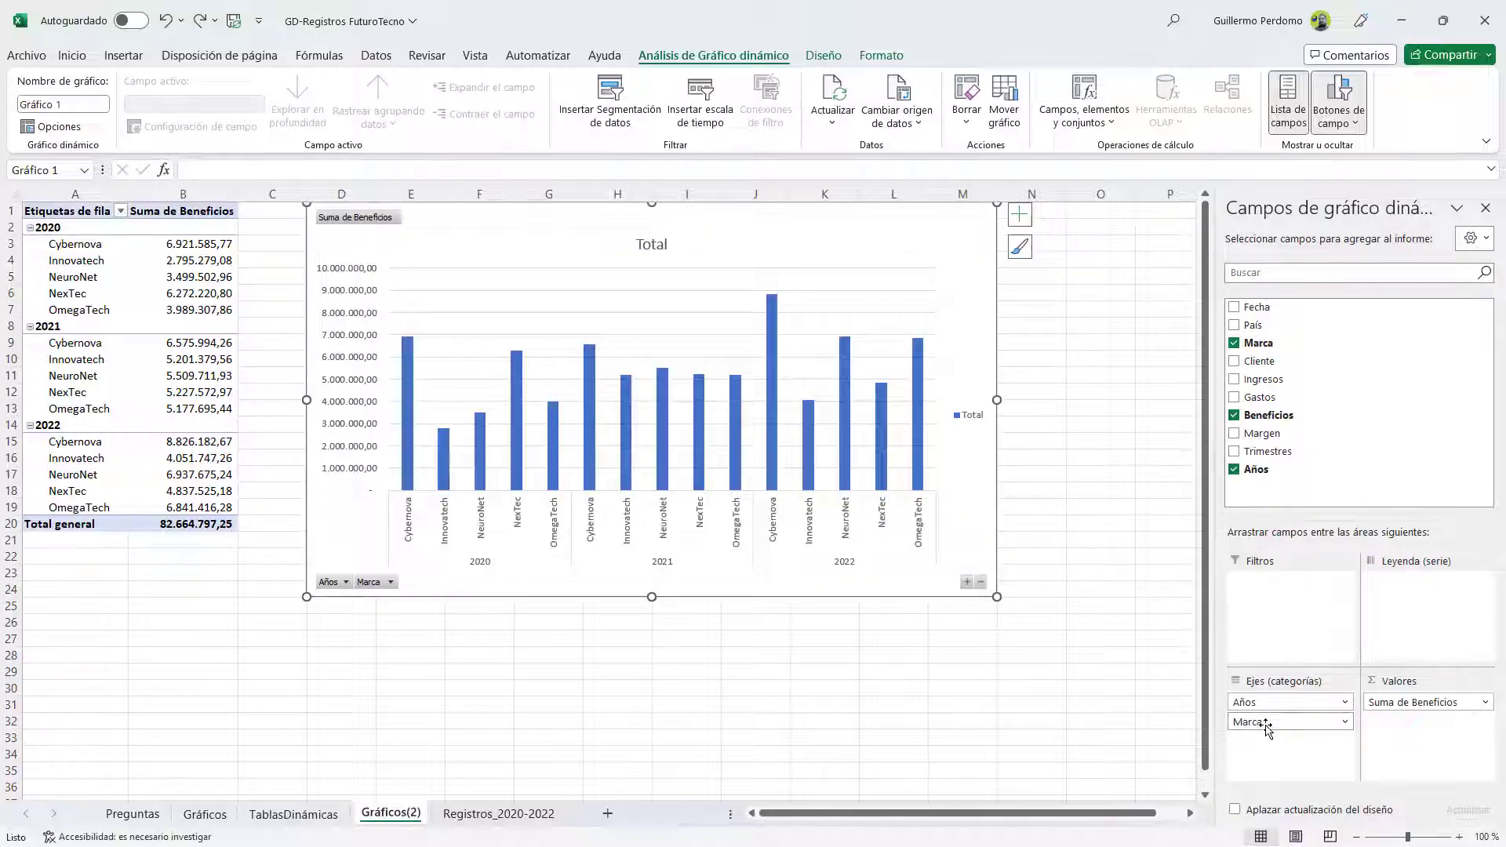
left_click_drag(1268, 722, 1412, 601)
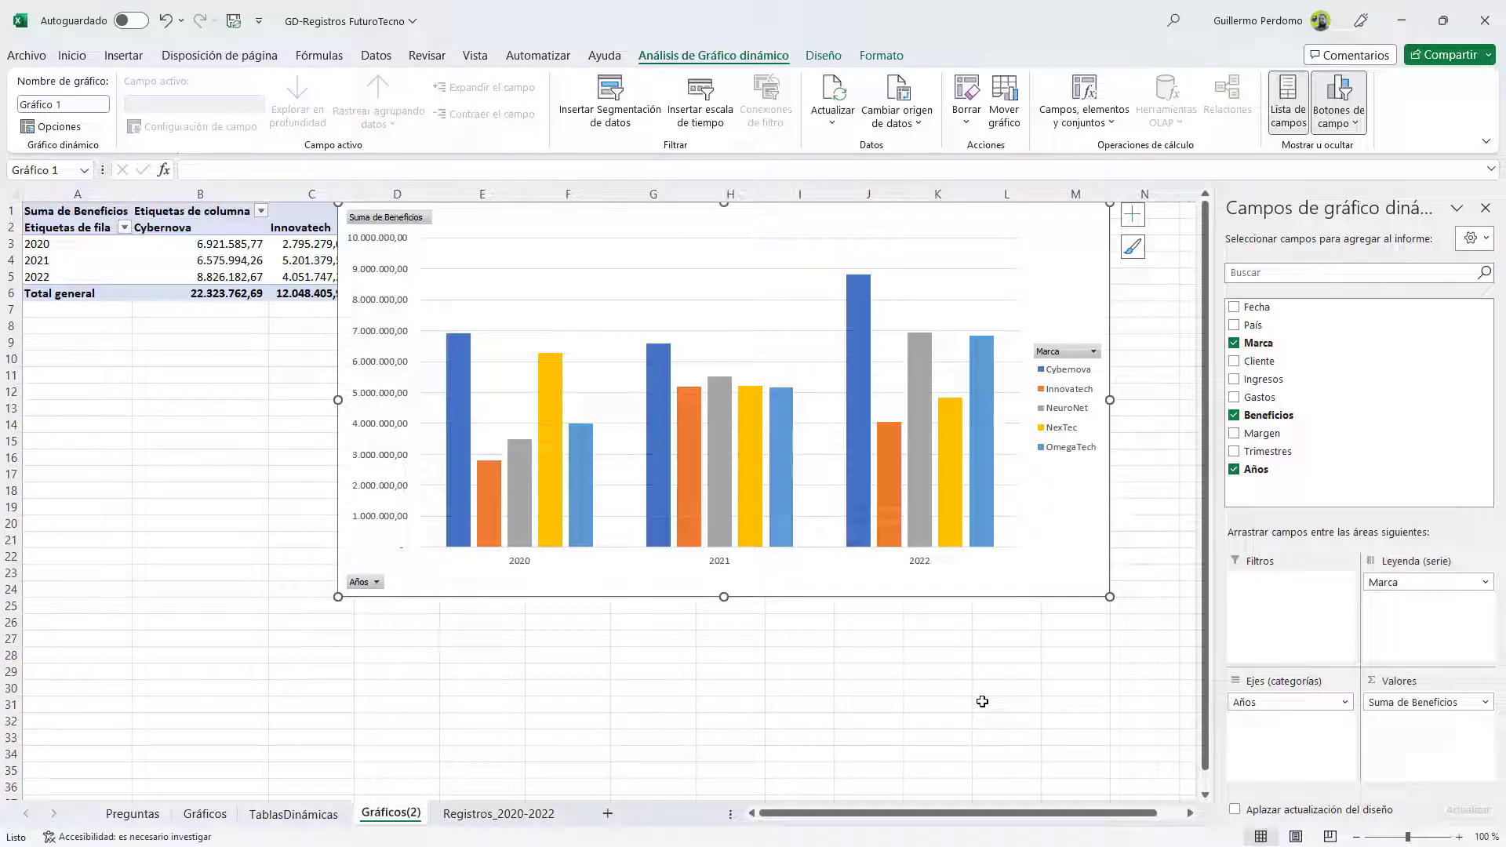
Step: Compare the stacked column and bar variants for the pivot chart and change its type to stacked bars (Barras apiladas)
right_click(954, 318)
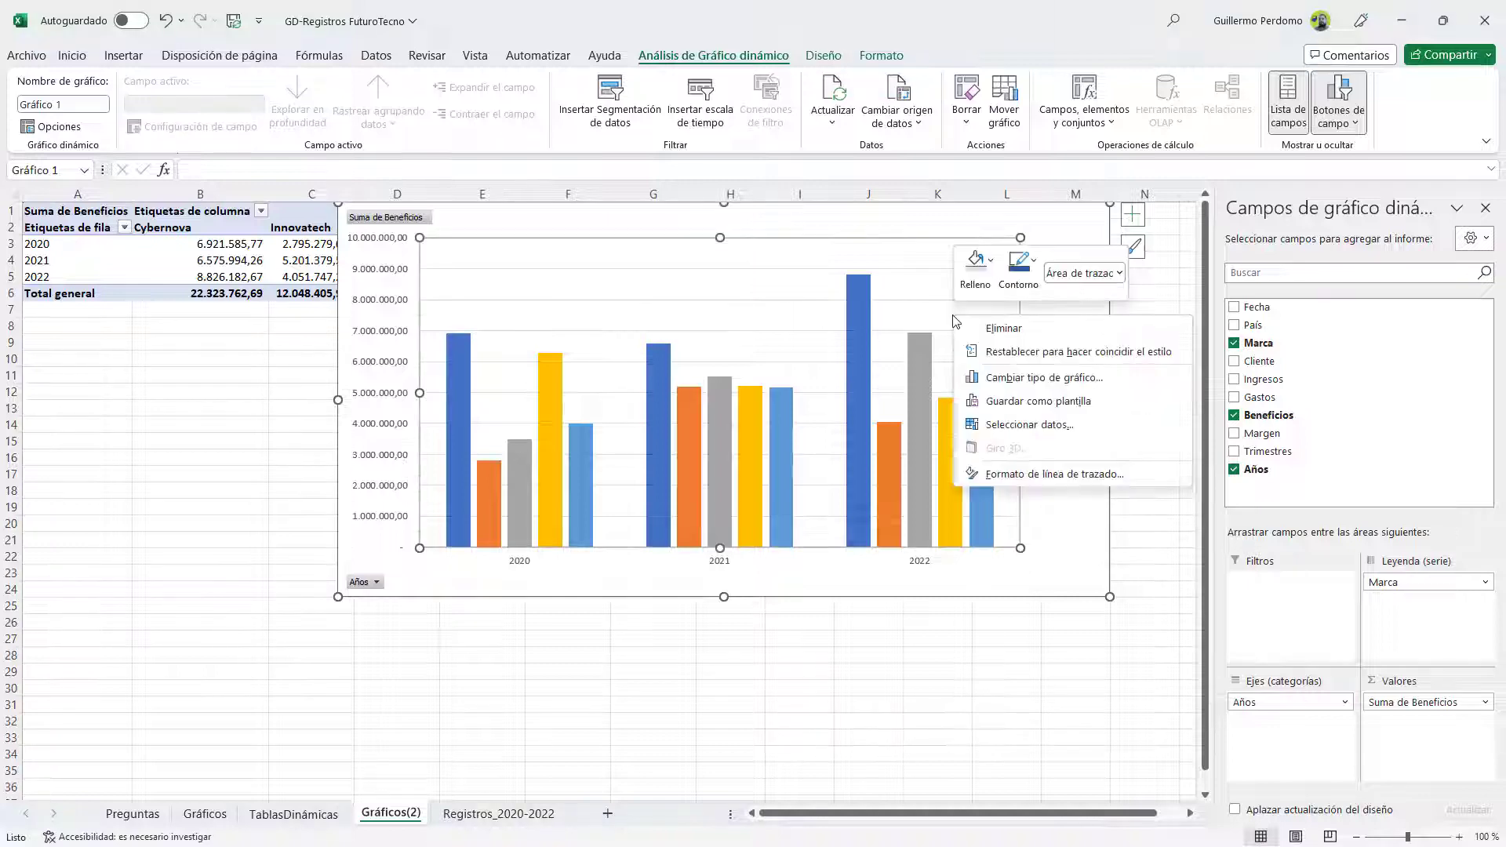
left_click(1021, 379)
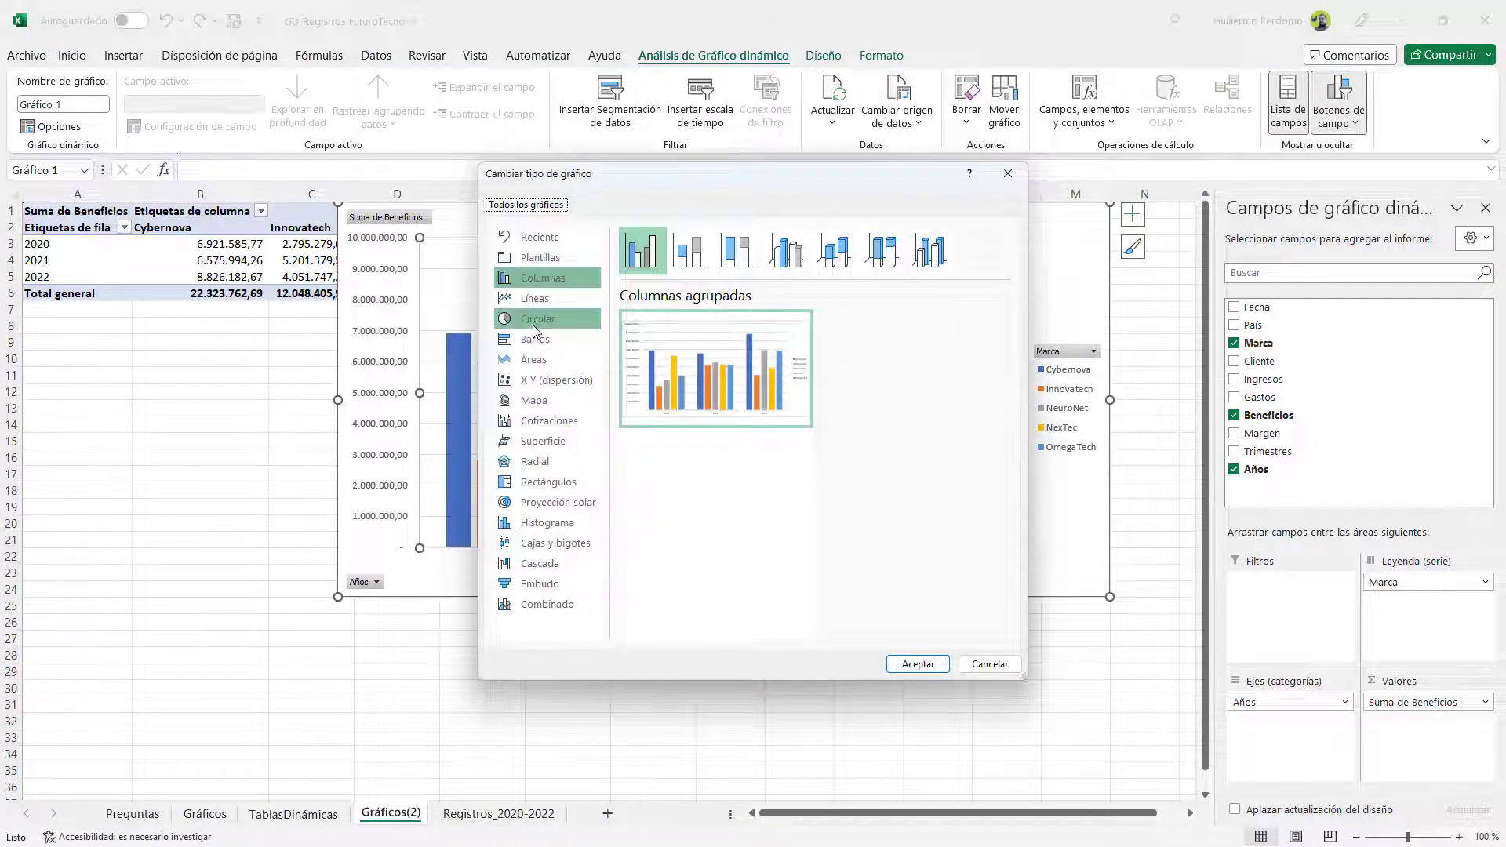
left_click(557, 345)
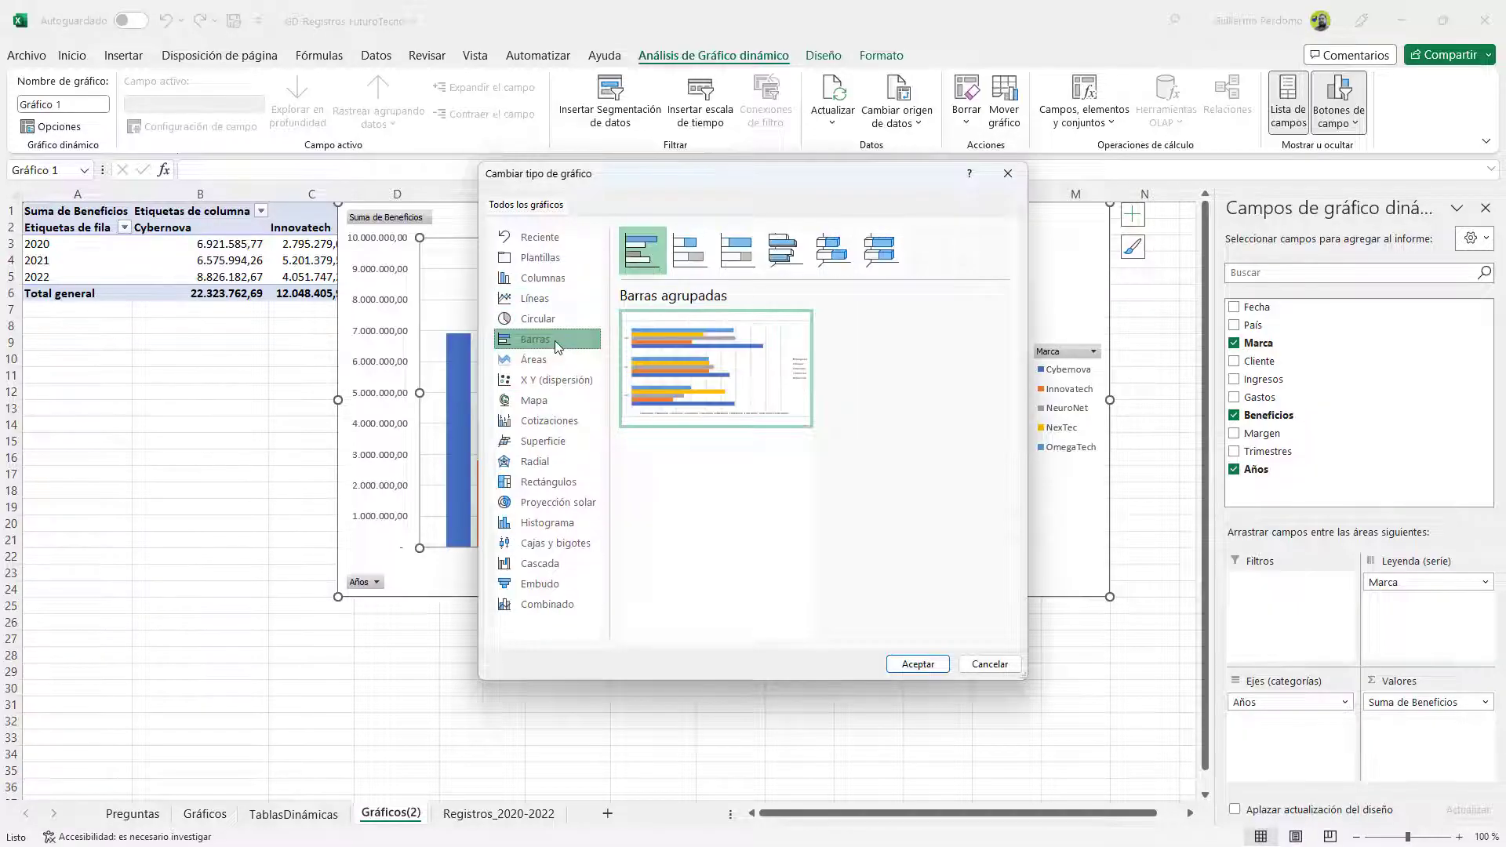
left_click(691, 265)
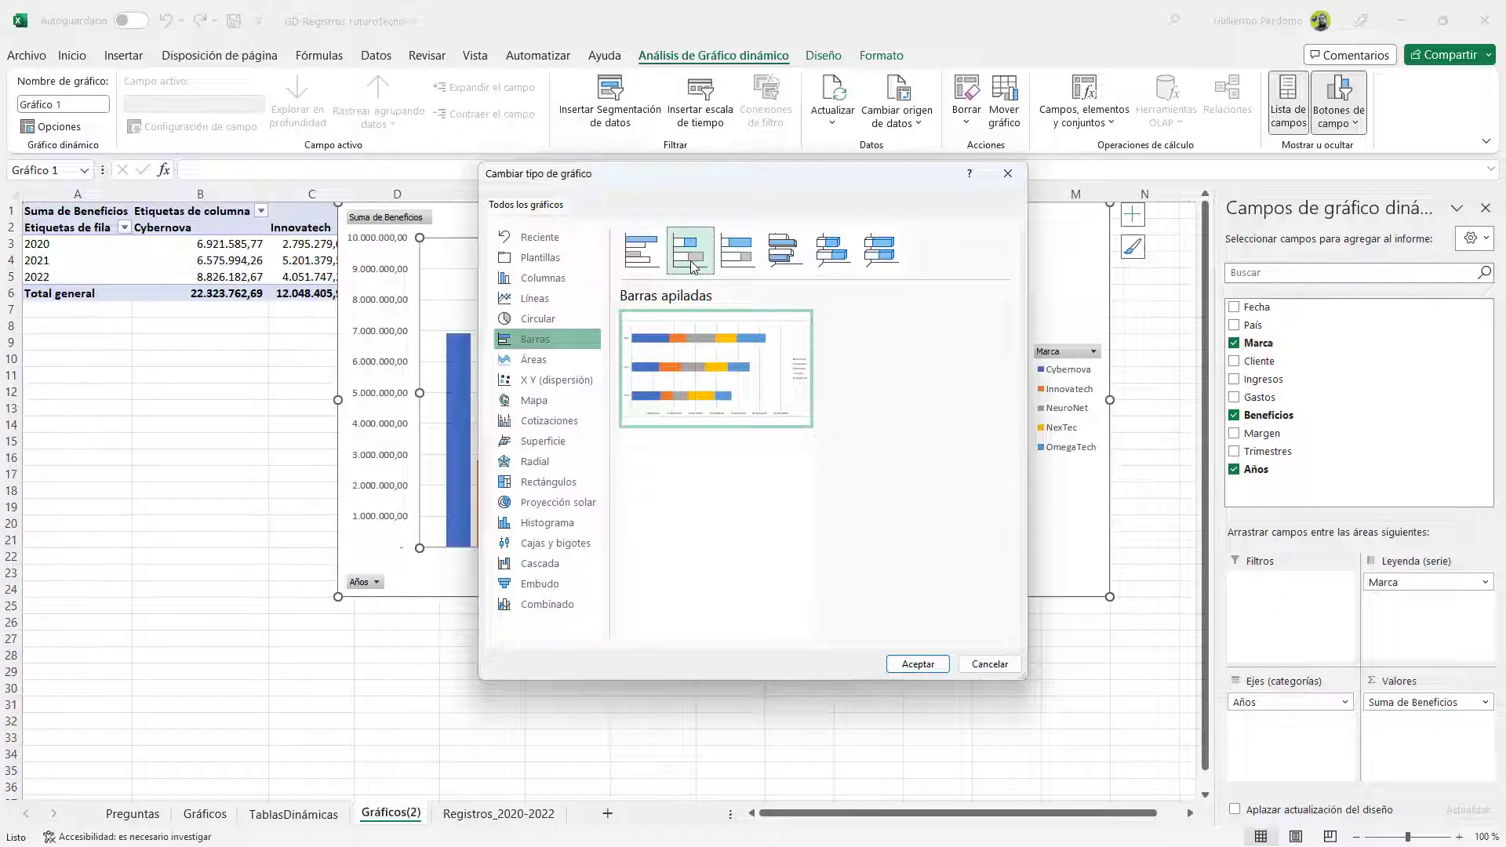
left_click(551, 277)
left_click(679, 262)
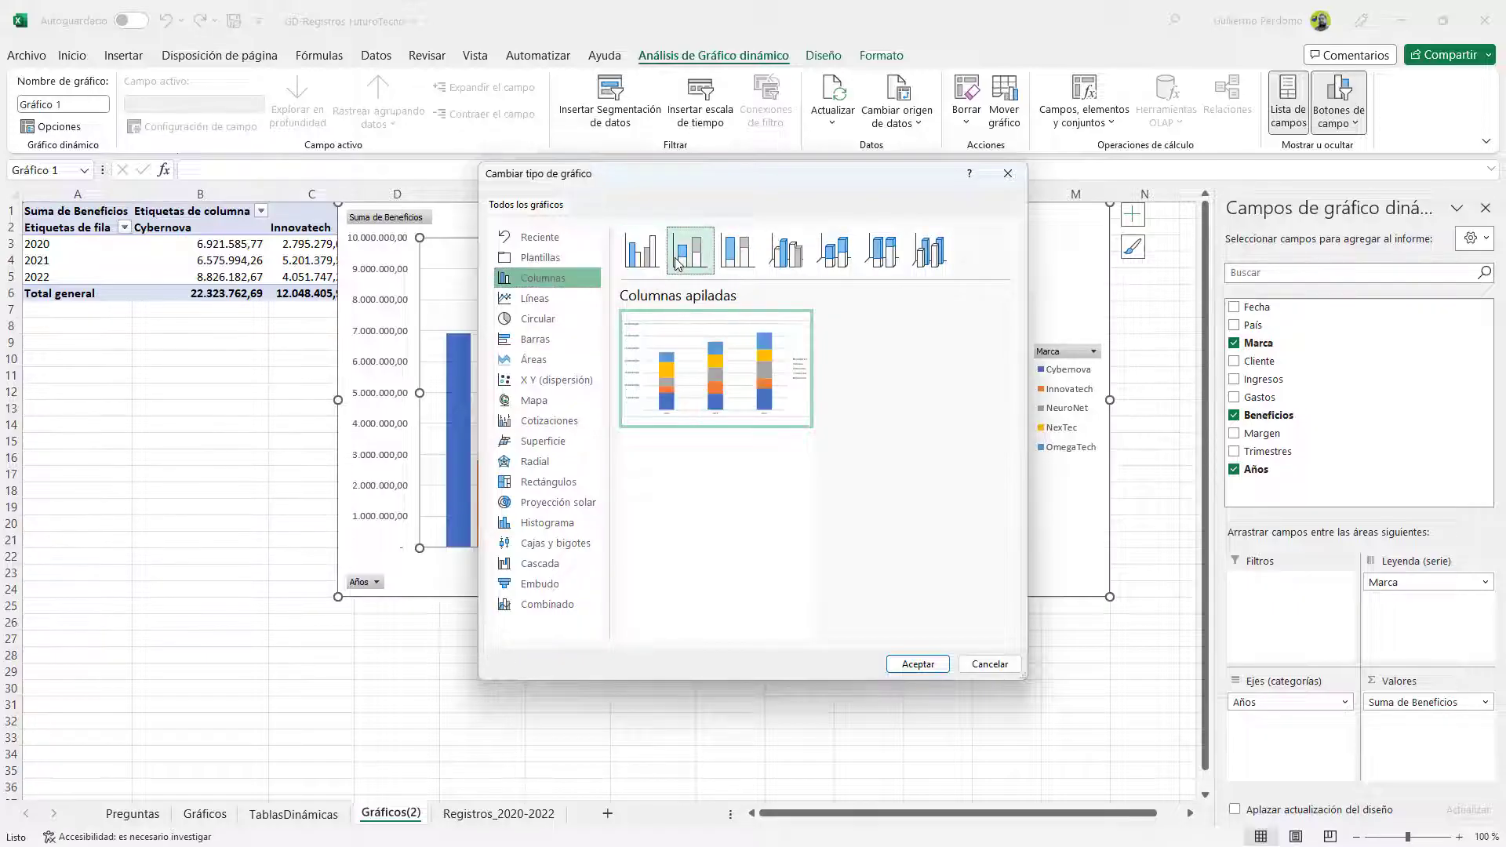
left_click(560, 339)
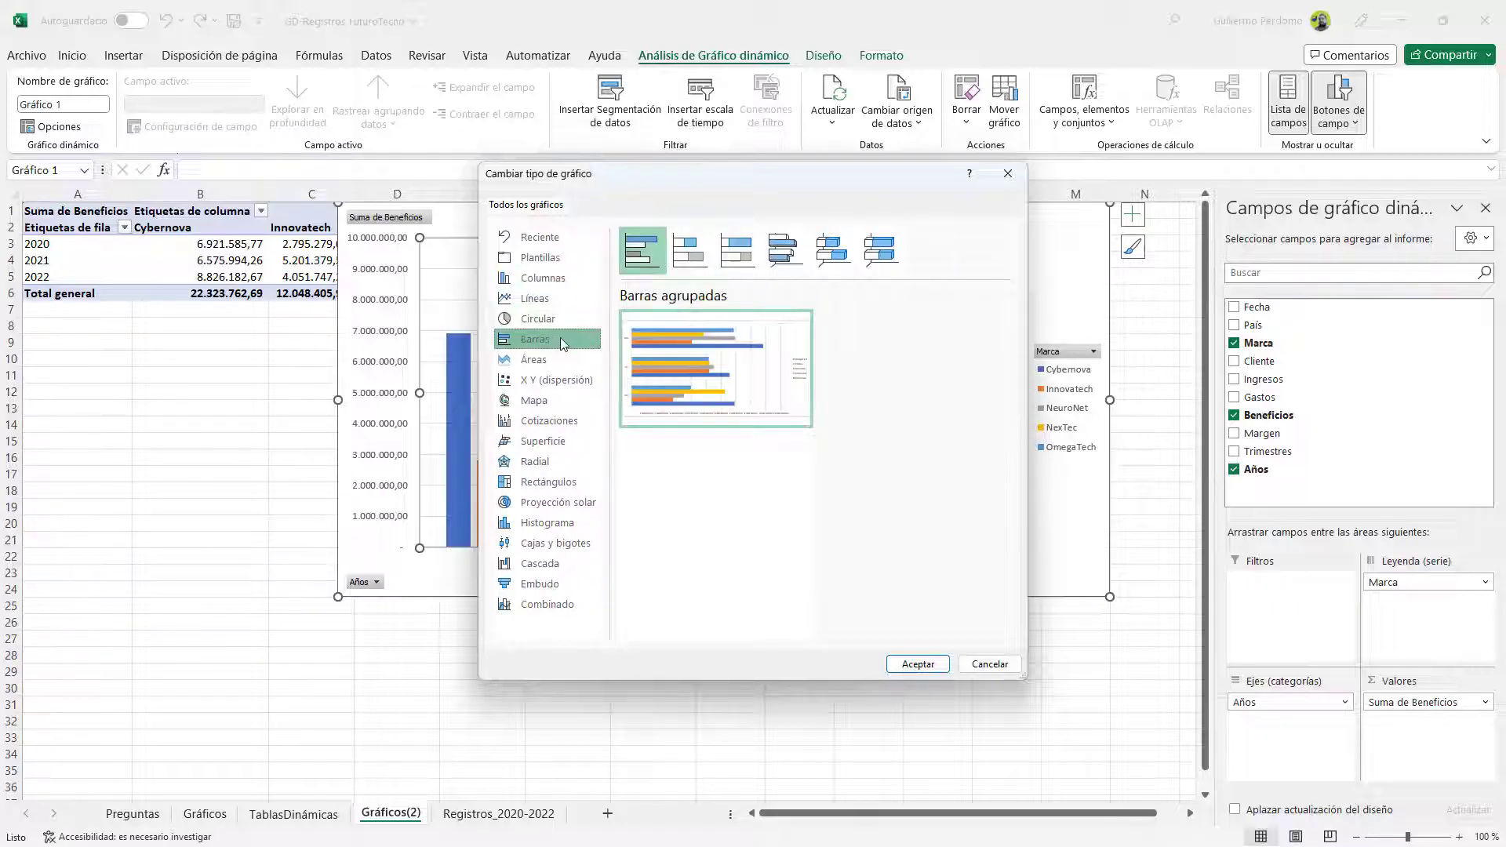
left_click(683, 256)
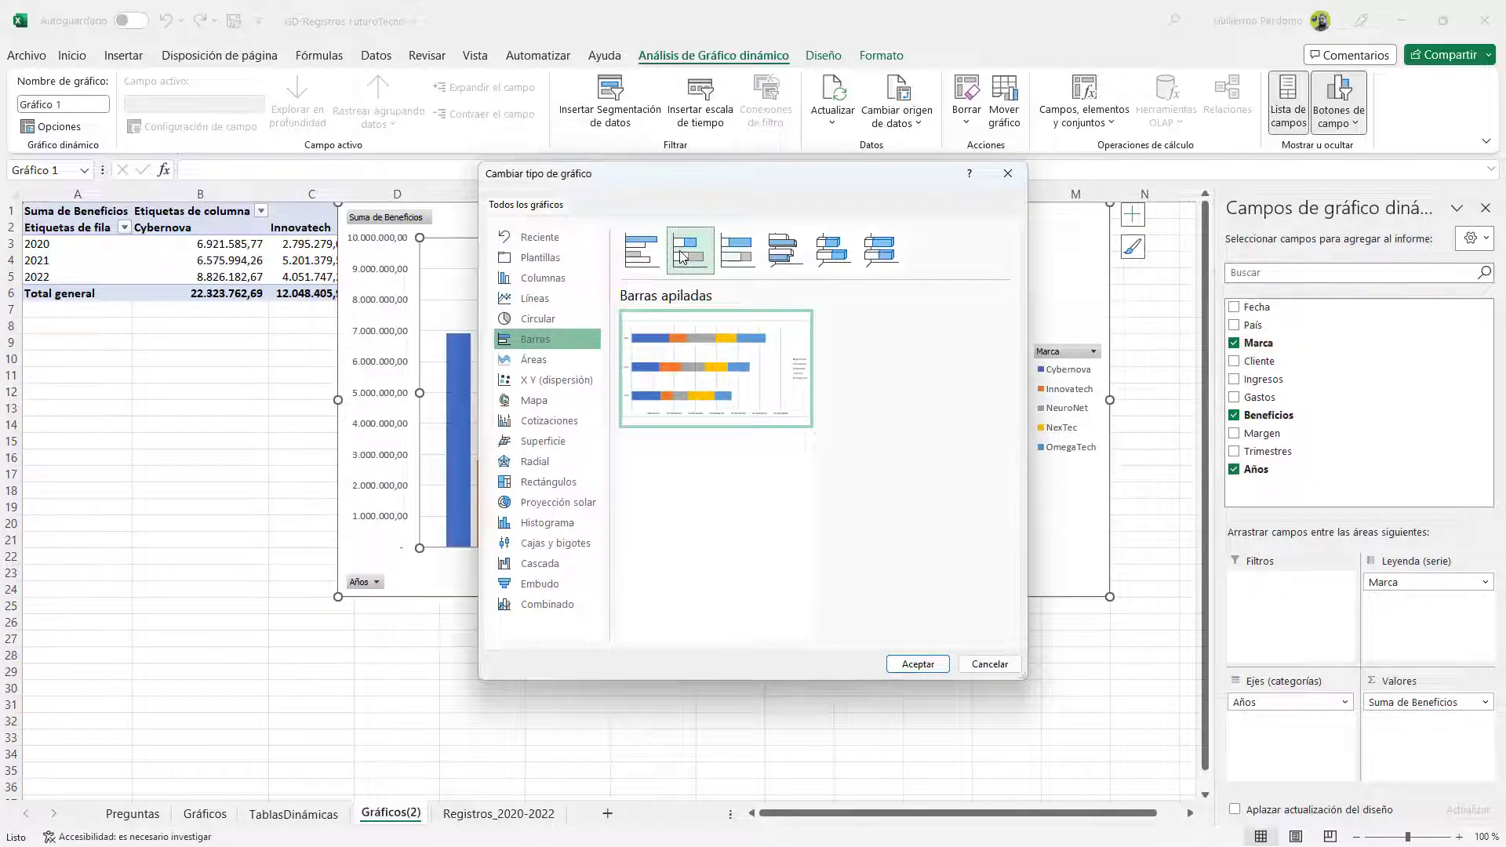
left_click(716, 251)
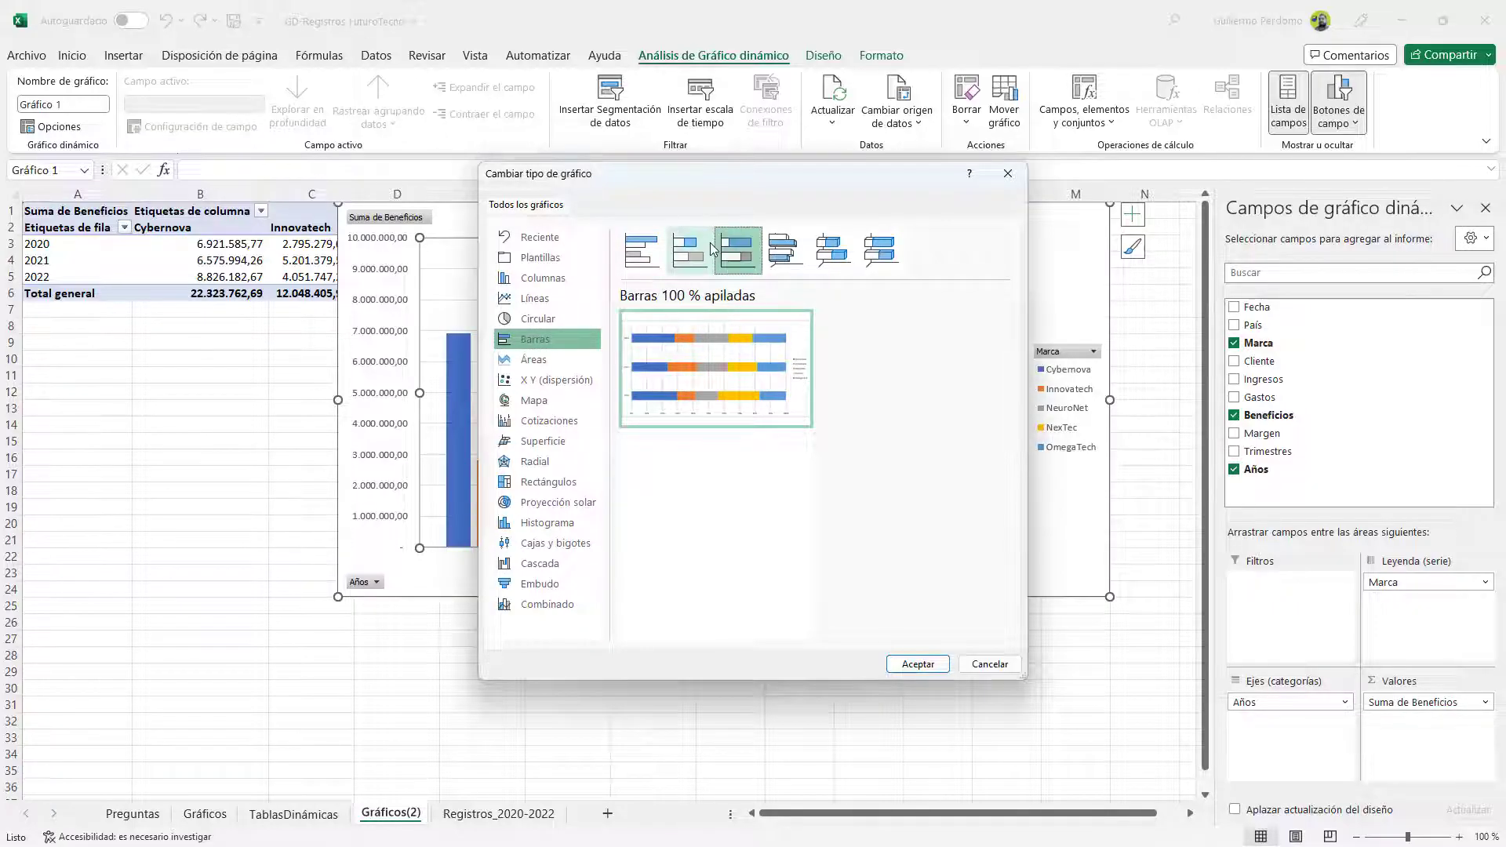
left_click(712, 249)
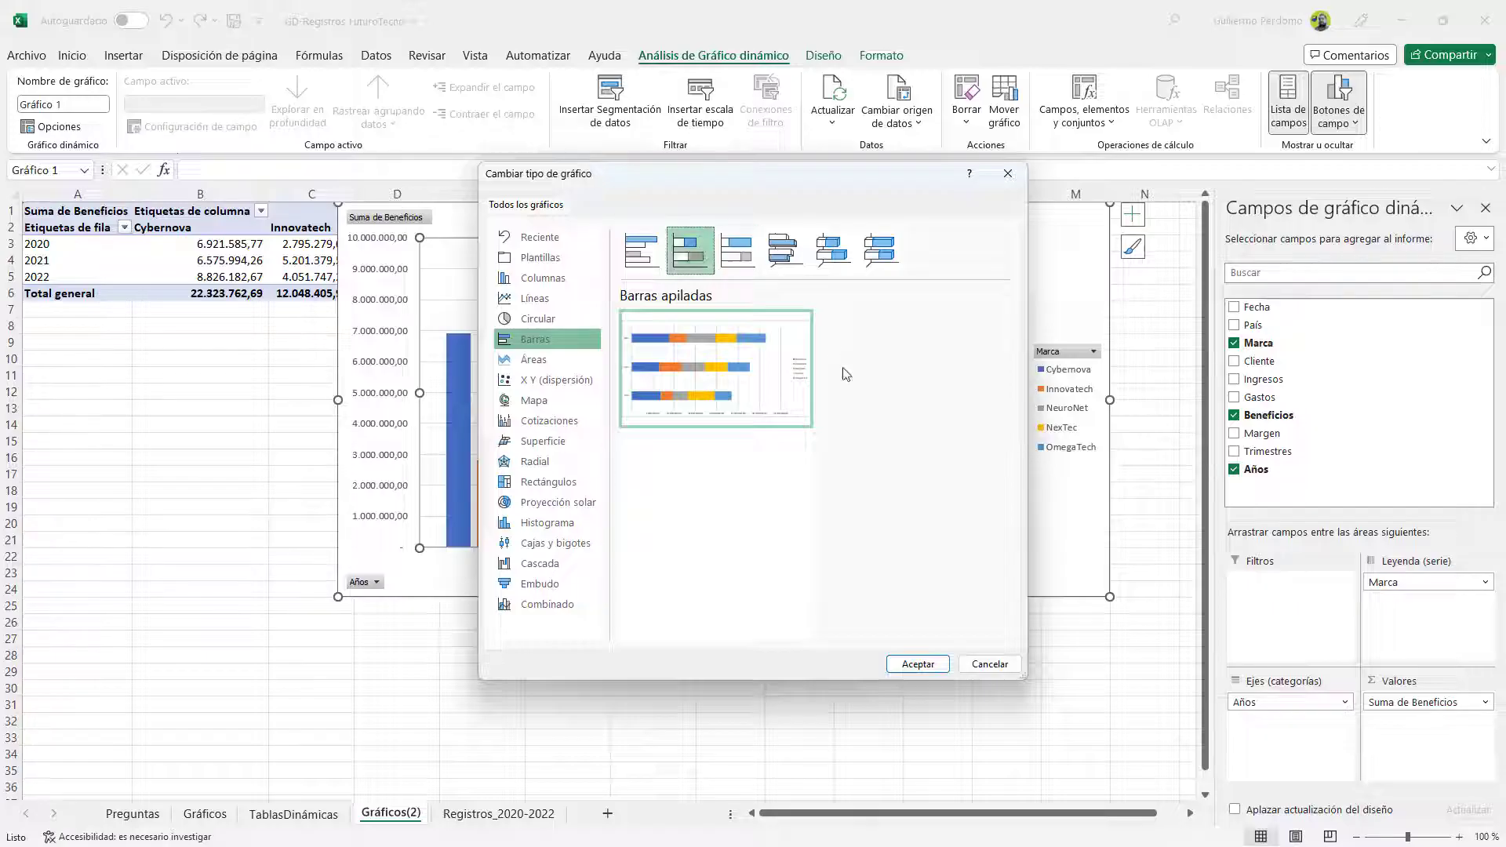
mouse_move(755, 388)
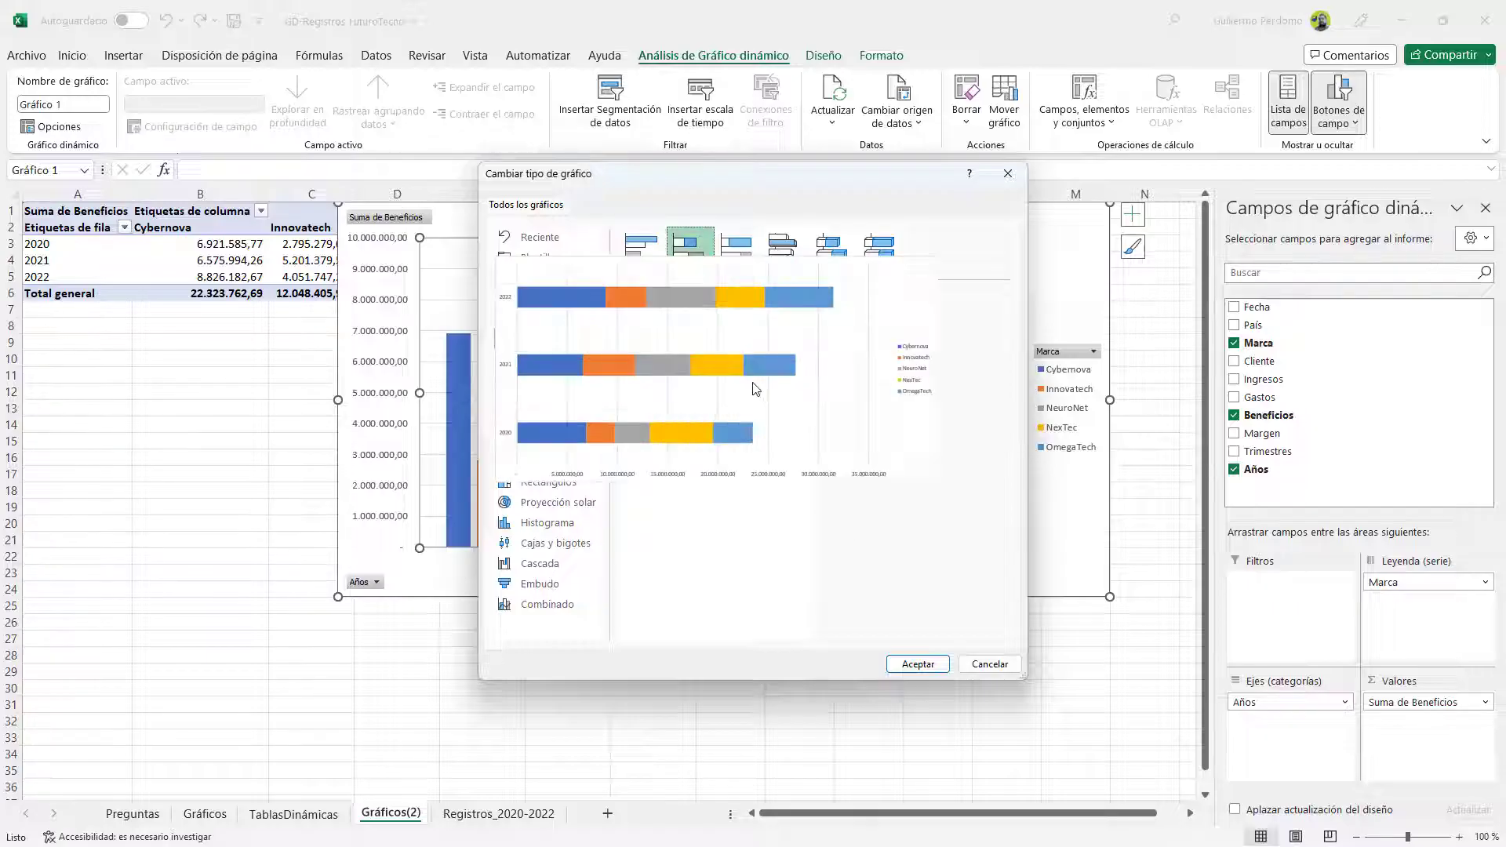
left_click(915, 664)
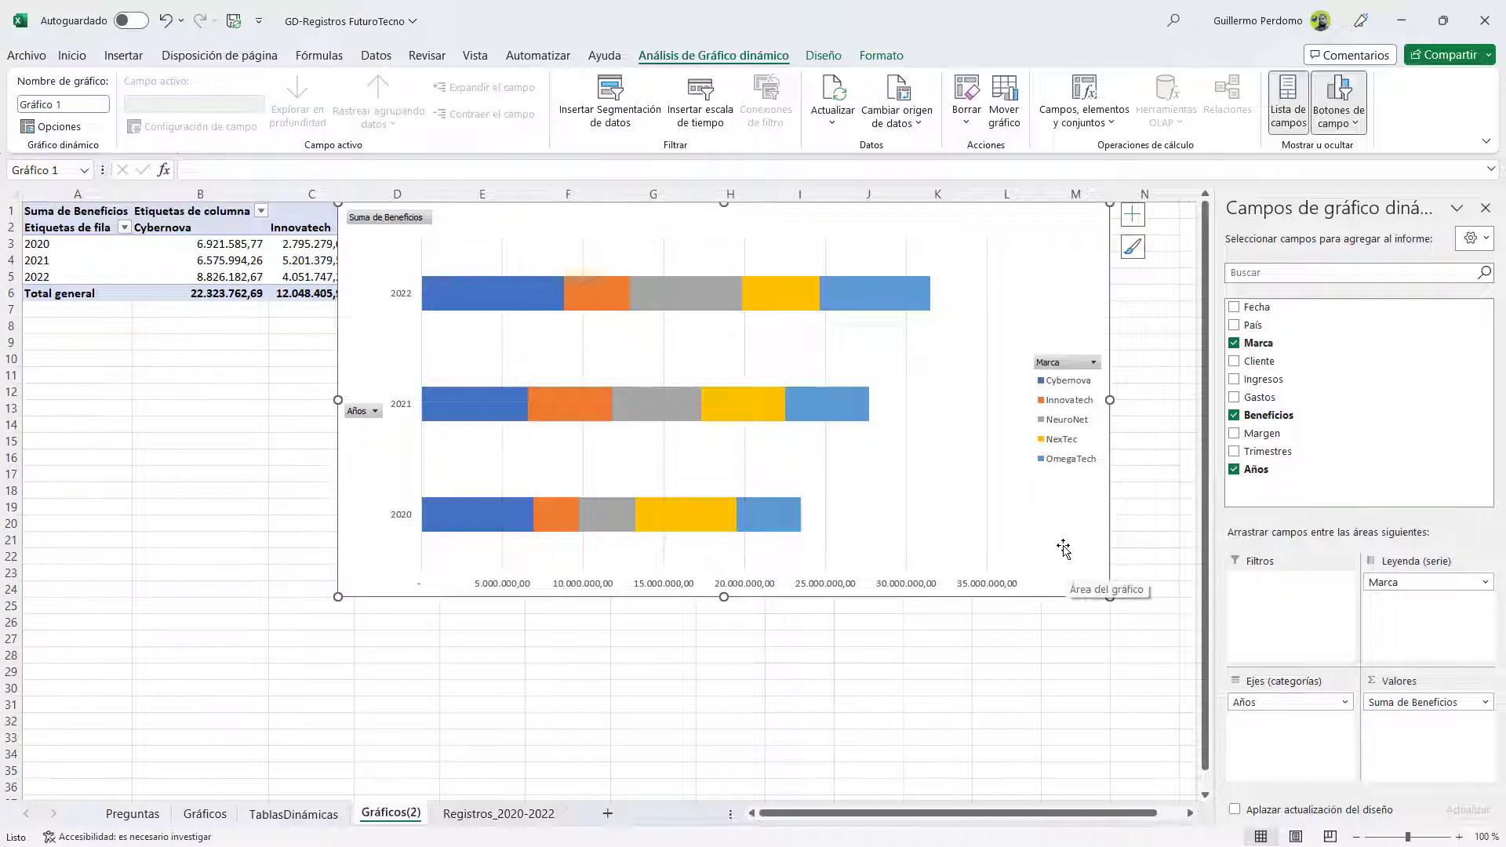
Step: Move the pivot chart below the pivot table, aligned with column A and starting at about row 8
left_click_drag(1064, 547, 743, 656)
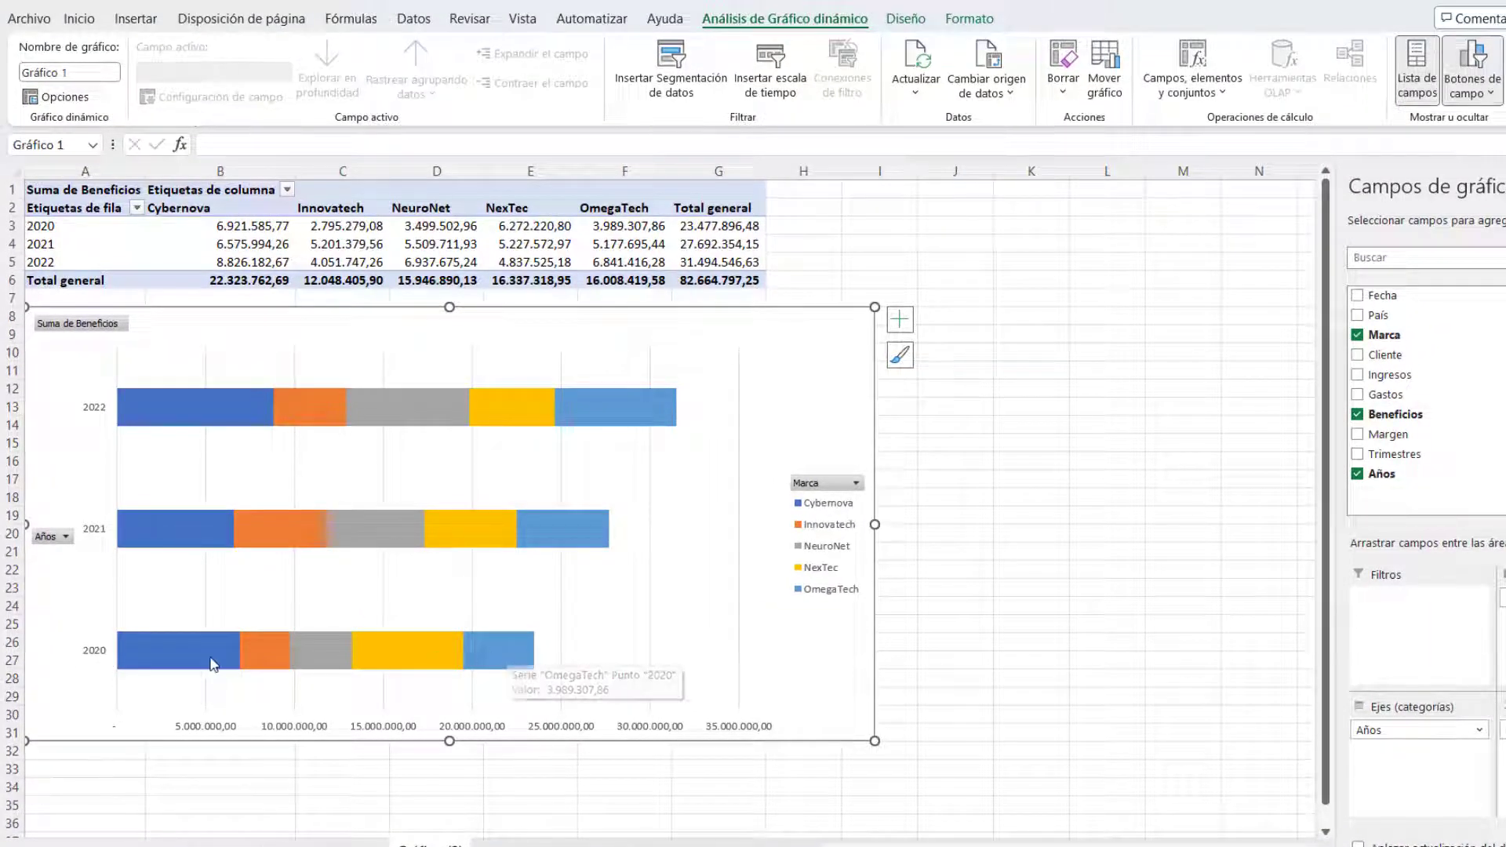
mouse_move(221, 662)
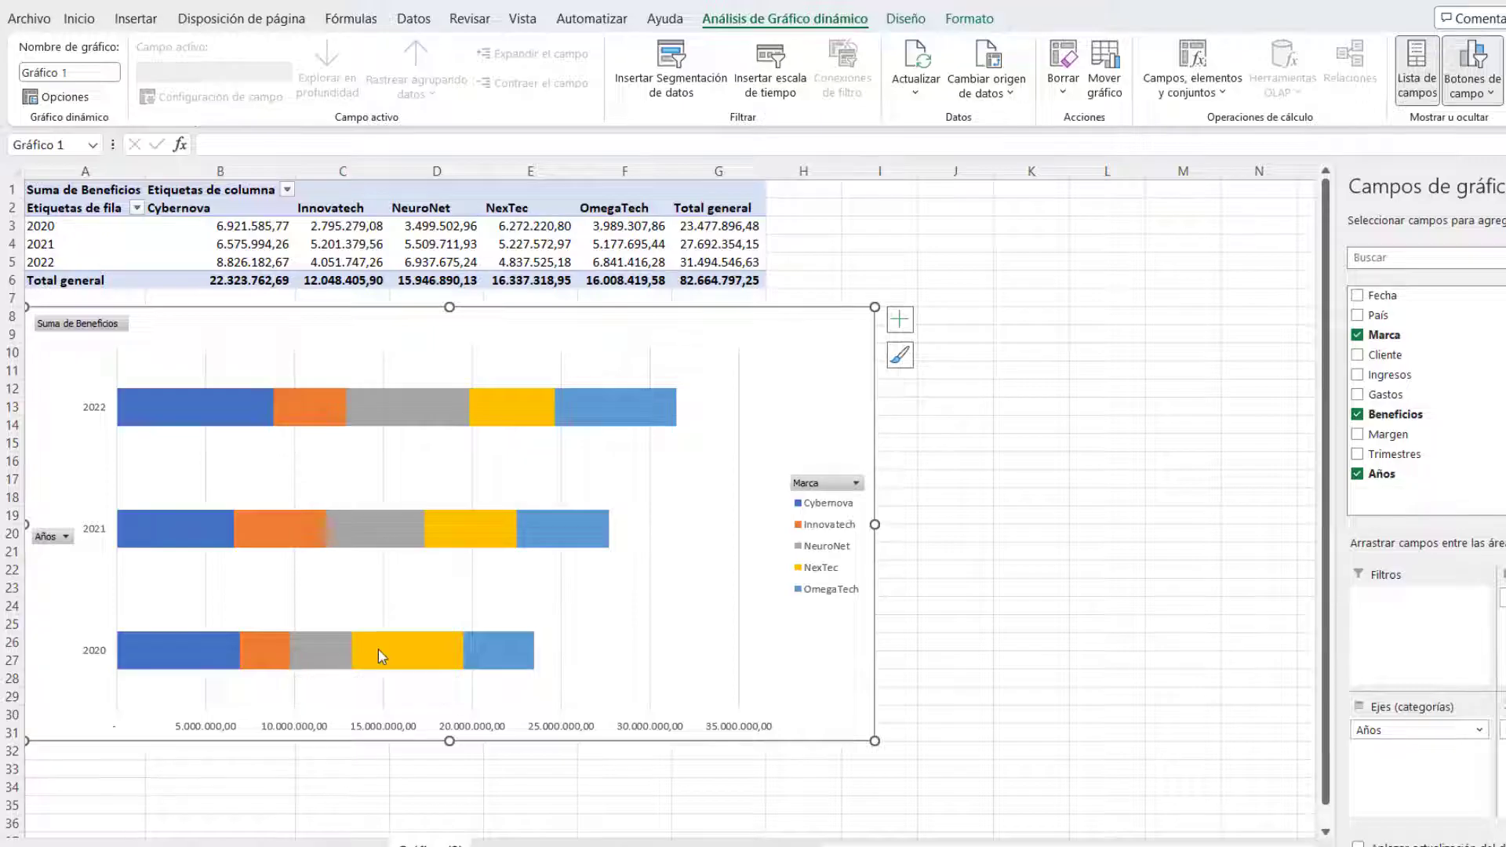
mouse_move(442, 656)
mouse_move(254, 407)
mouse_move(210, 399)
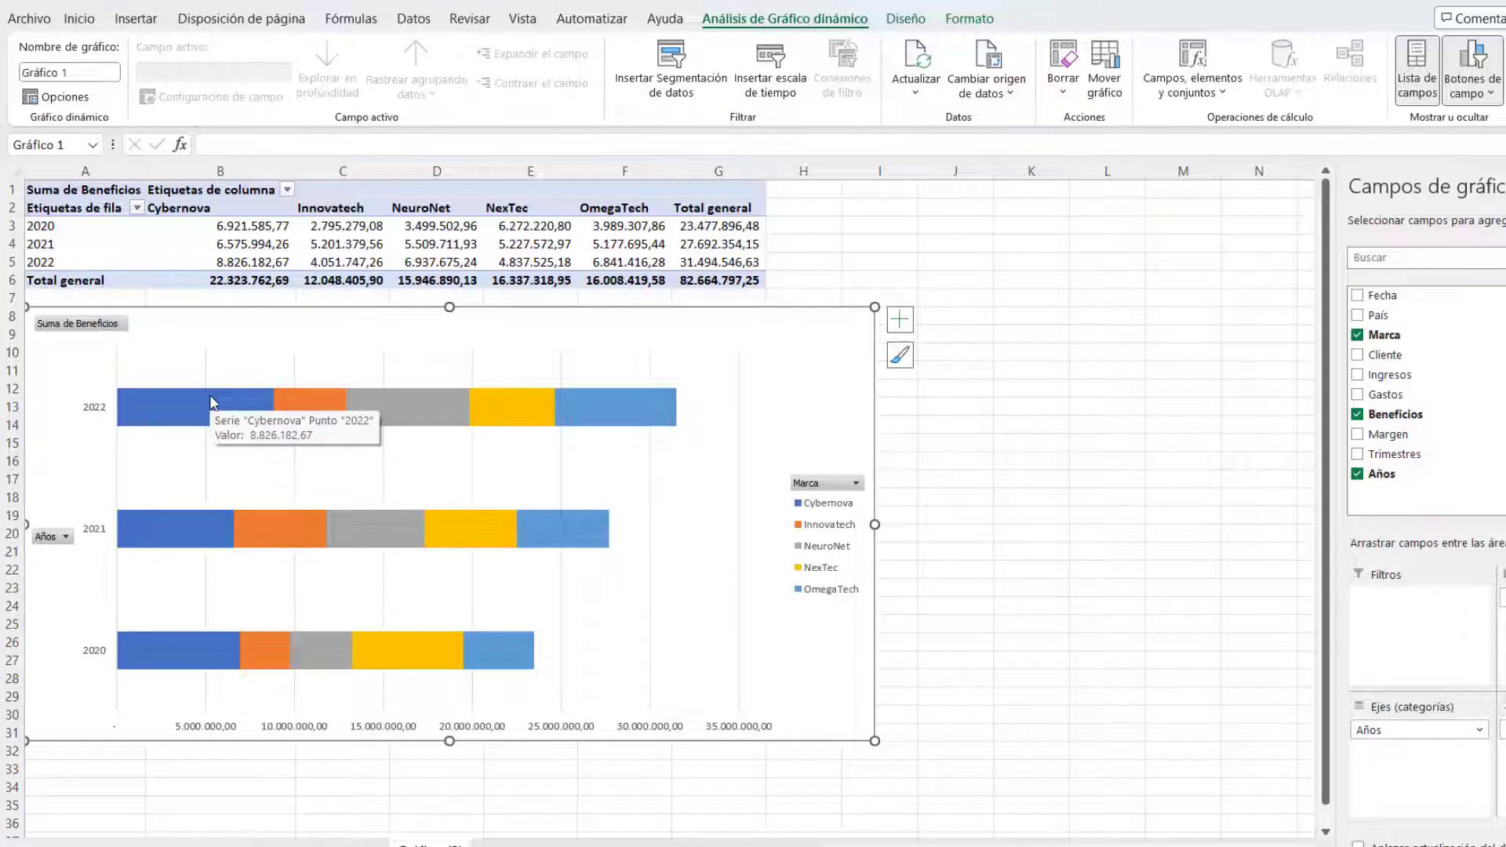
Step: Change the pivot chart's type to 100% stacked bars (Barras 100 % apiladas)
right_click(830, 345)
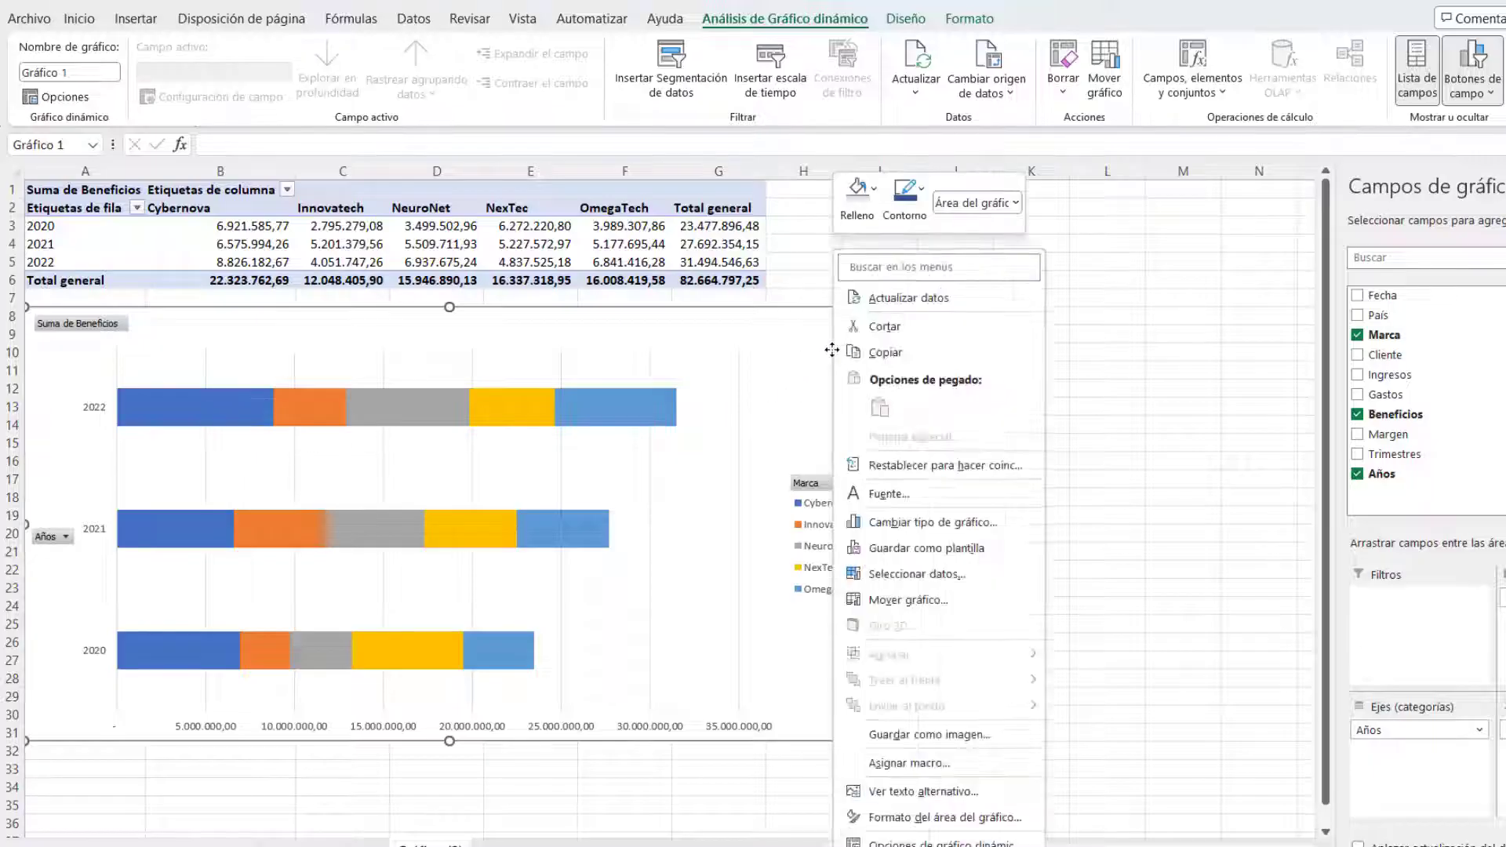
left_click(971, 522)
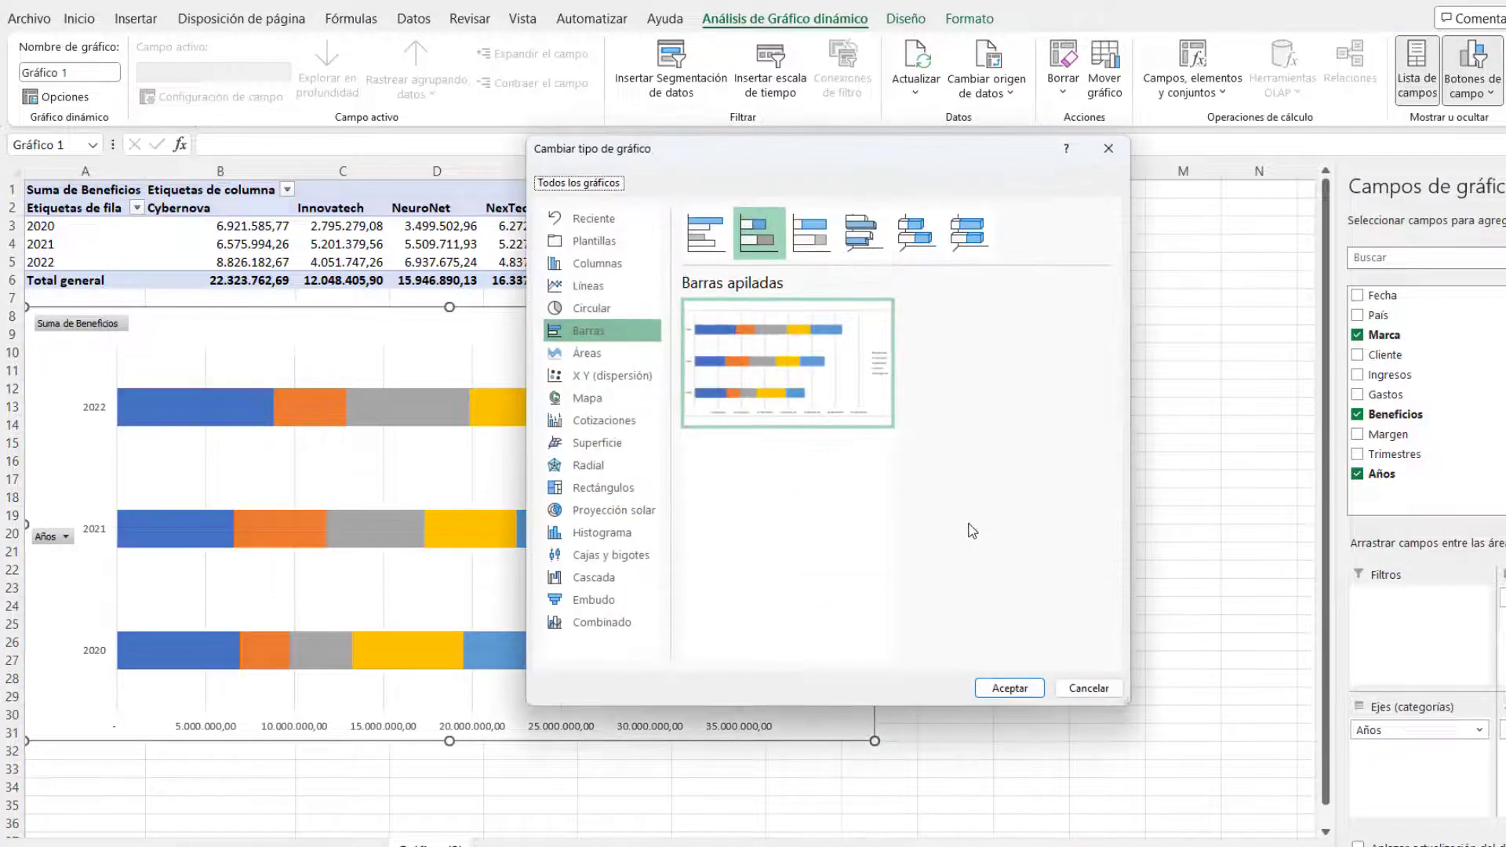
left_click(818, 244)
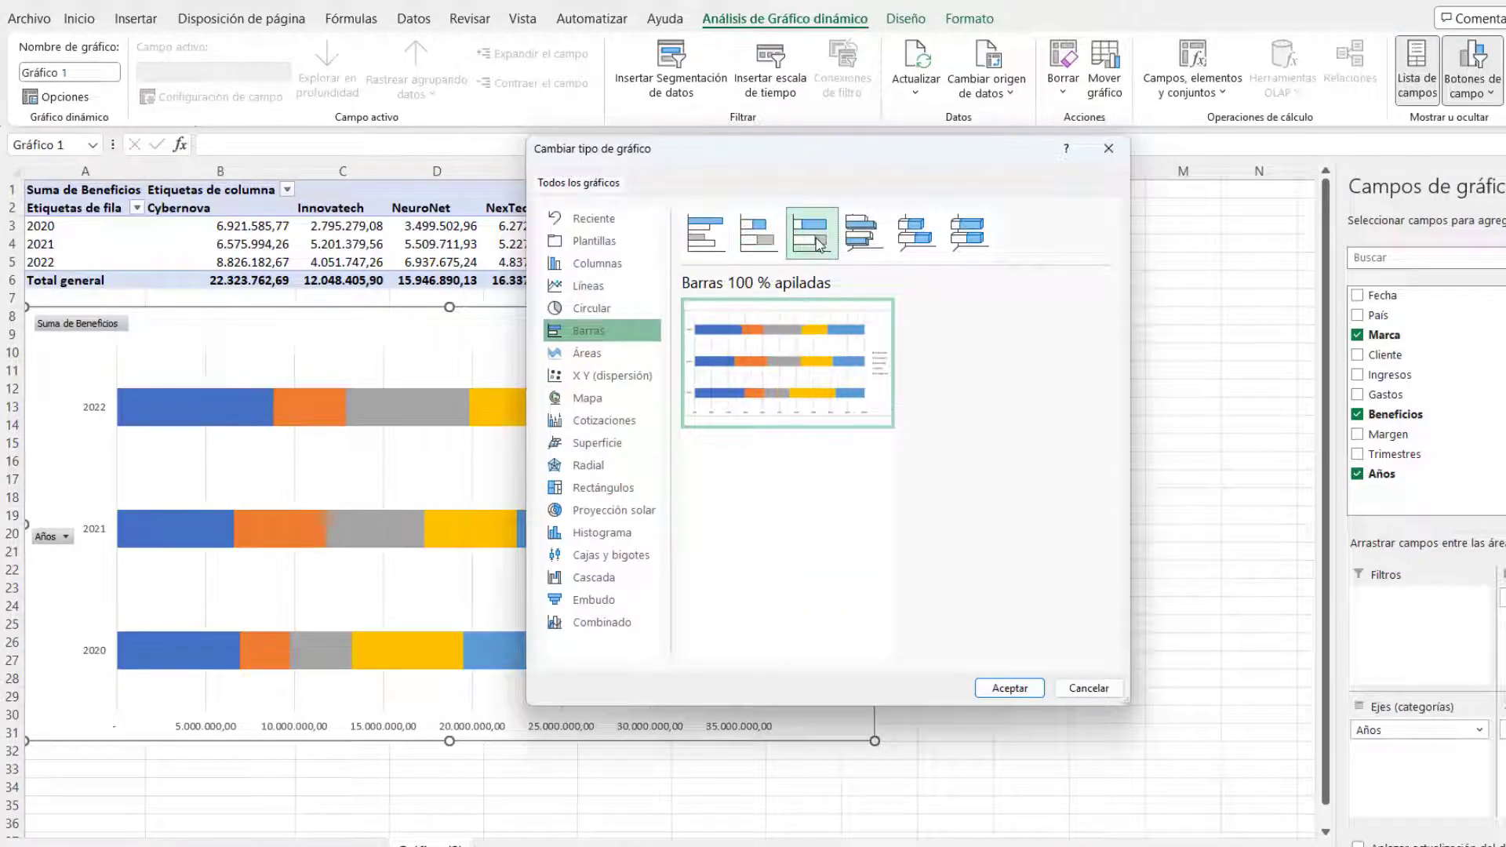
left_click(1006, 689)
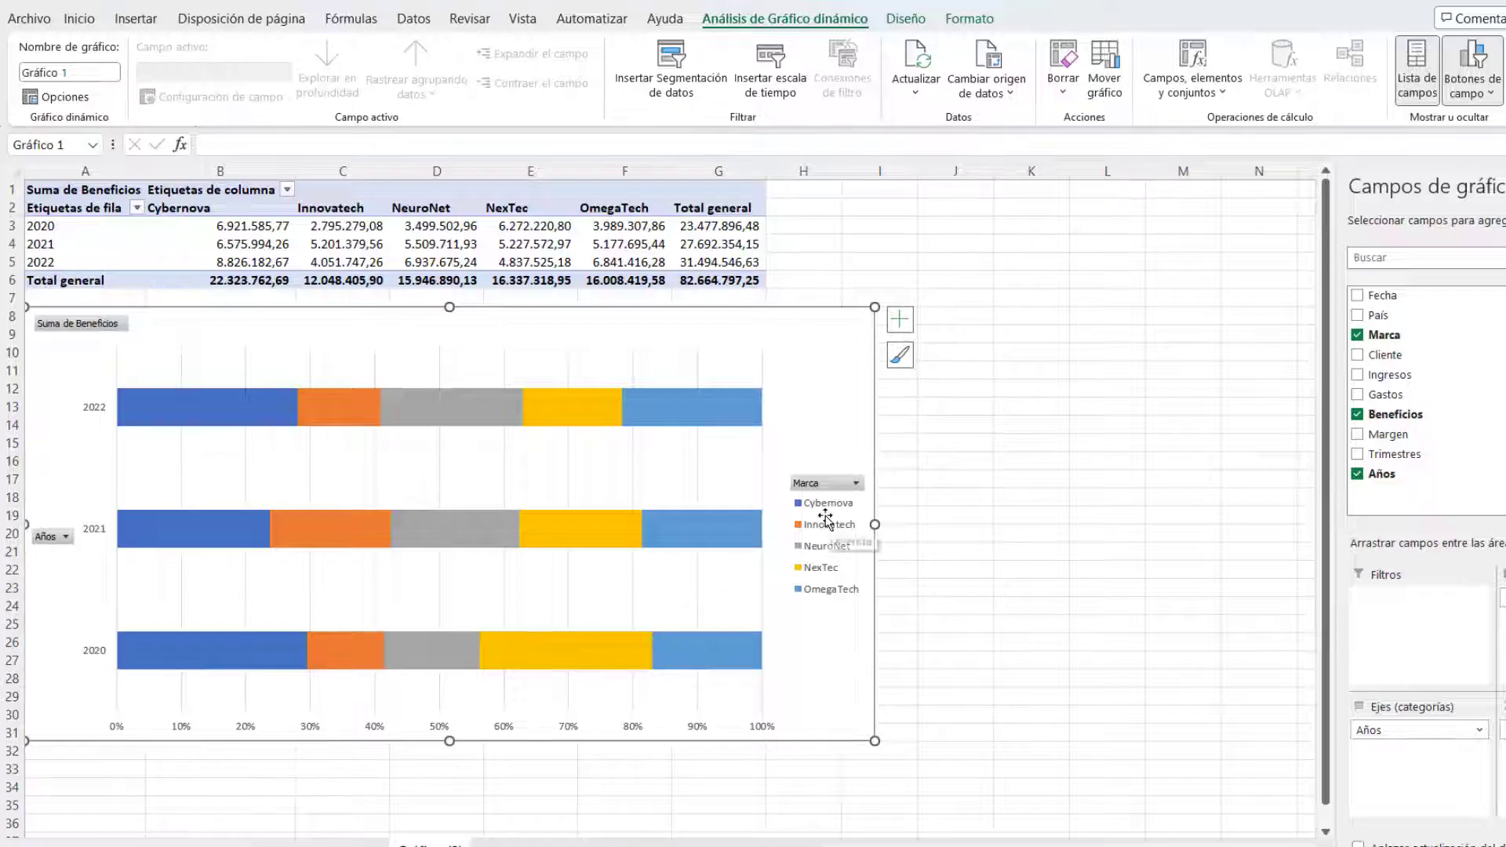
Step: Examine the bar segments and the filter options of the chart's Marca and Años fields without filtering anything
mouse_move(238, 668)
mouse_move(710, 394)
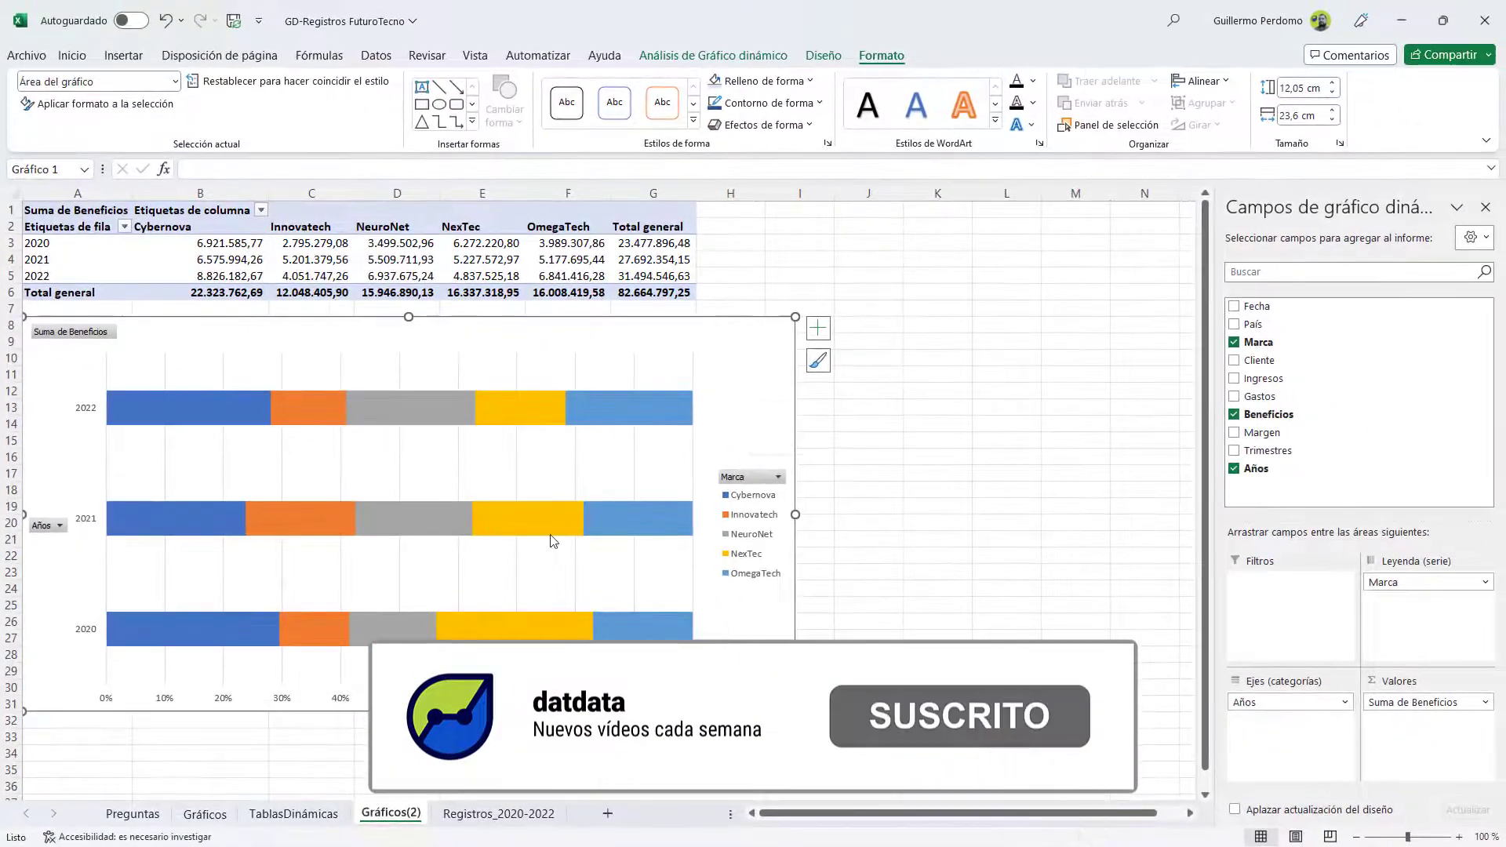
mouse_move(552, 539)
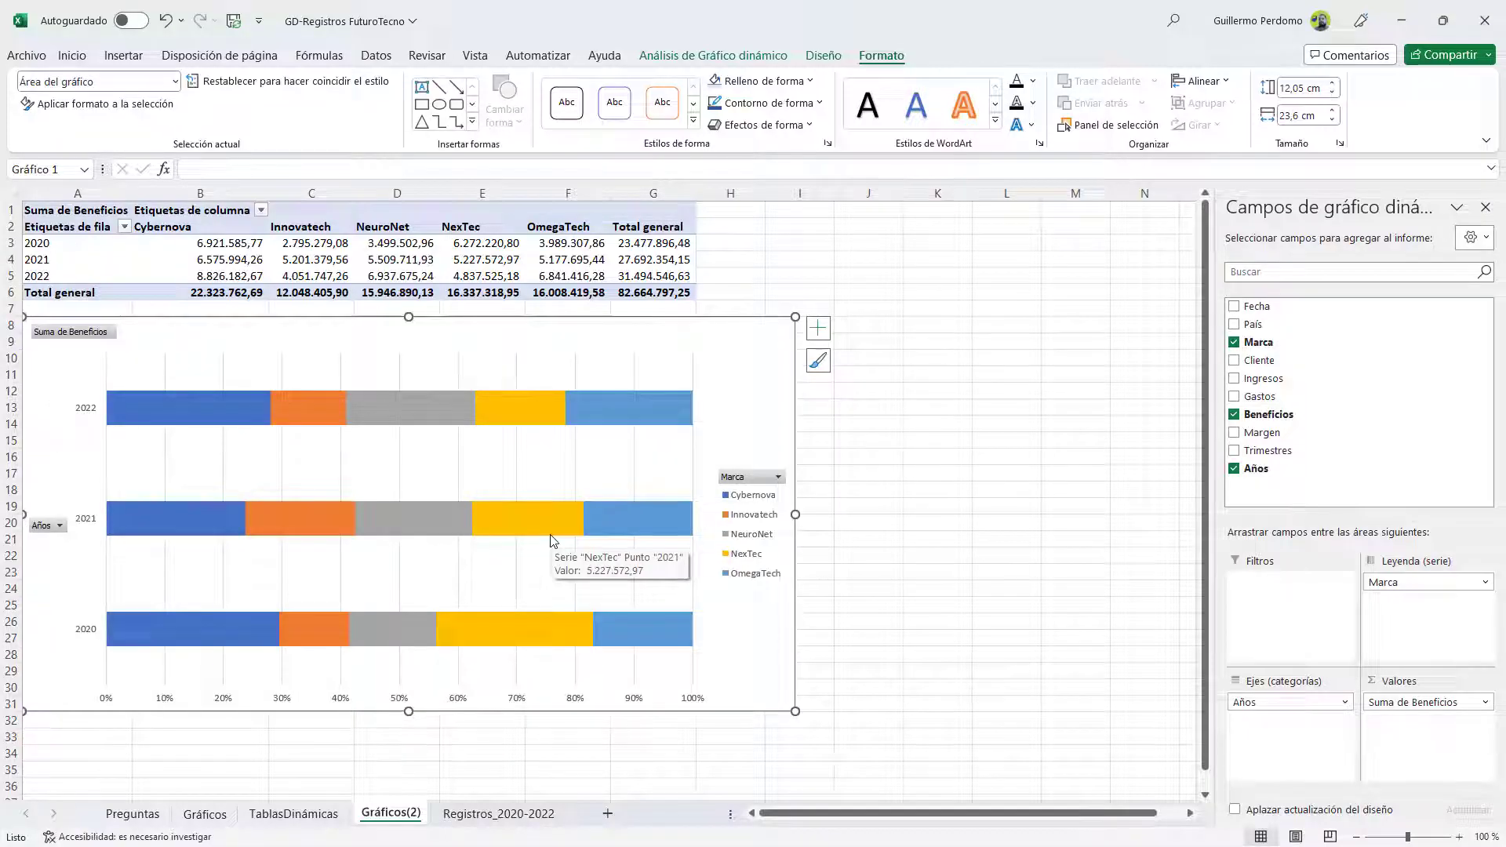
left_click(778, 478)
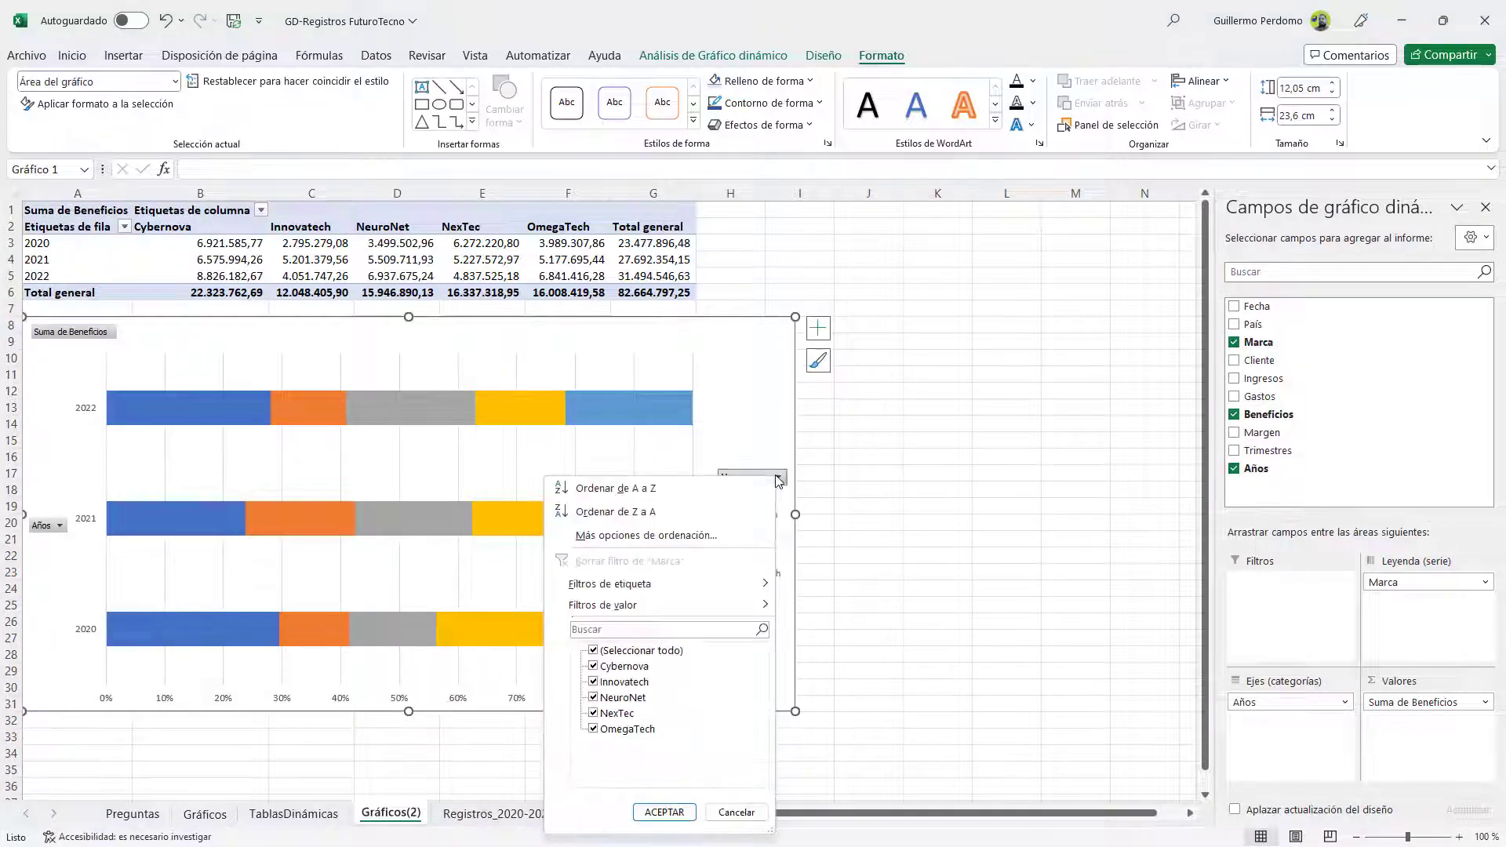
left_click(752, 480)
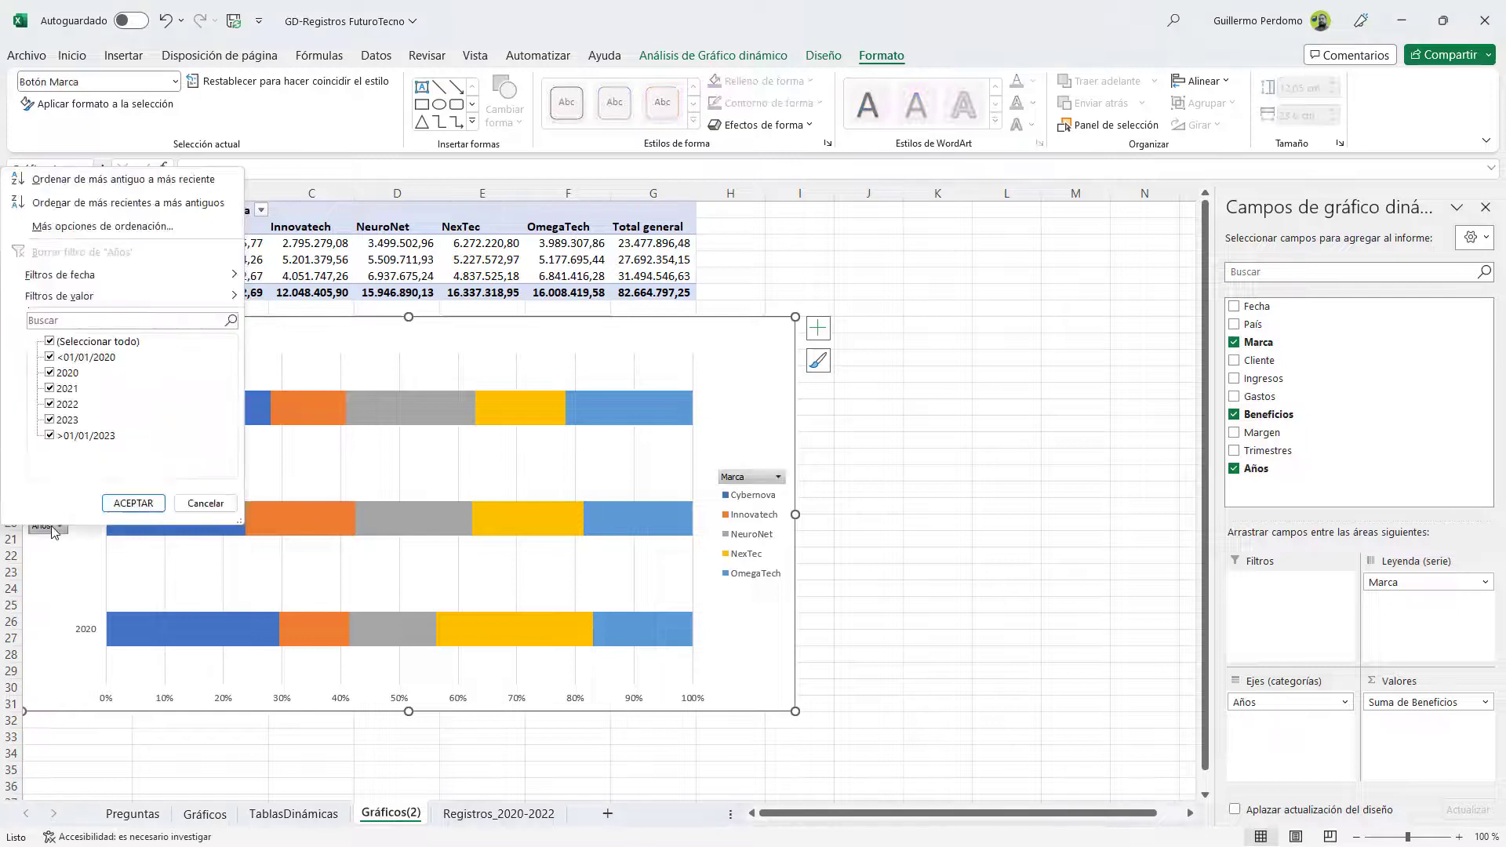
left_click(59, 526)
left_click(206, 503)
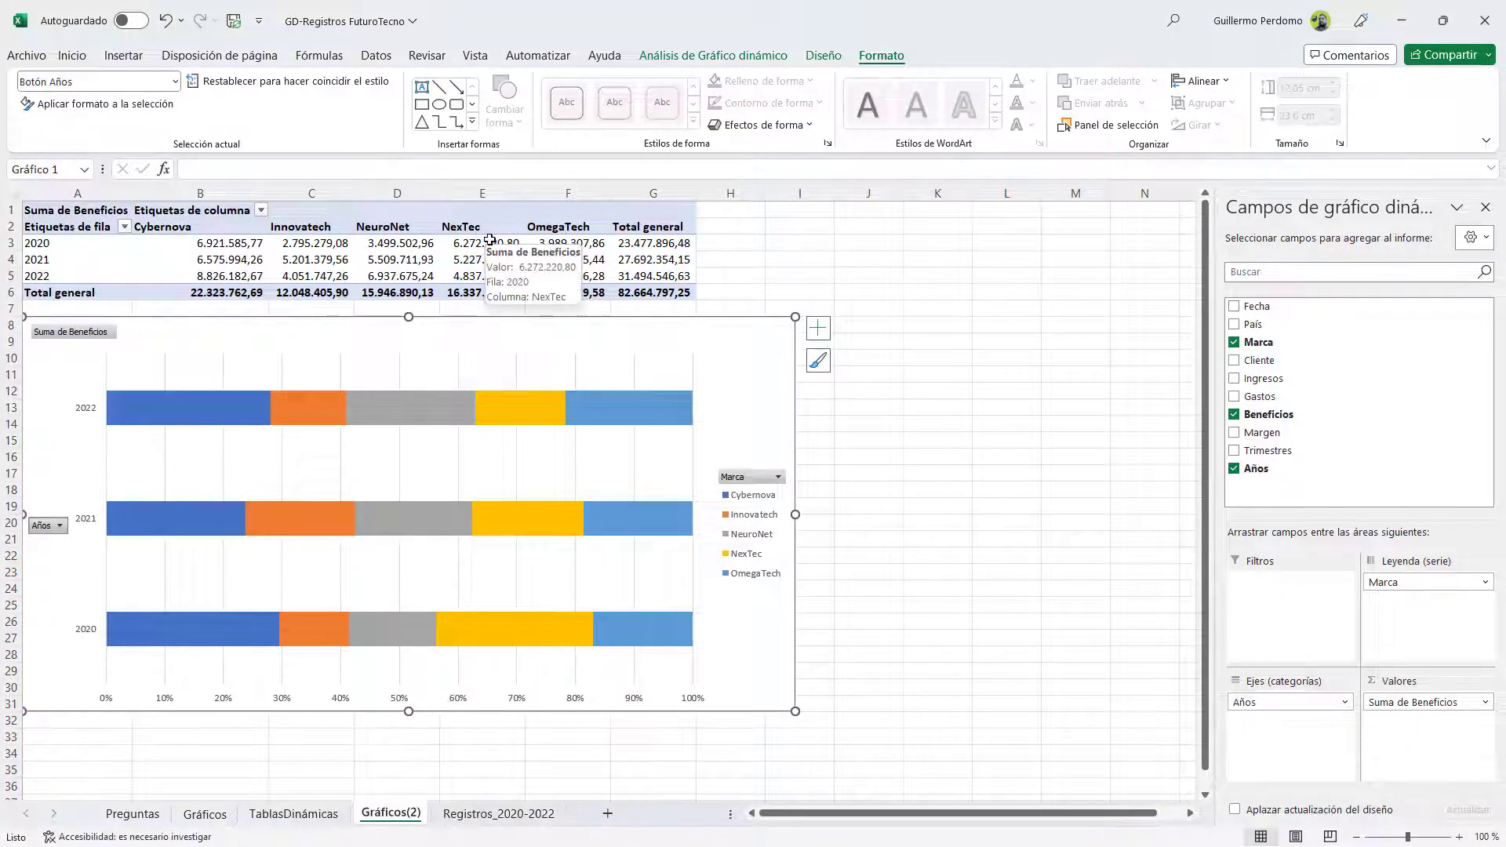
Step: Apply the last chart style in the gallery and the fourth multicolour palette, starting with green, blue and yellow, and deselect the chart
left_click(763, 58)
left_click(829, 58)
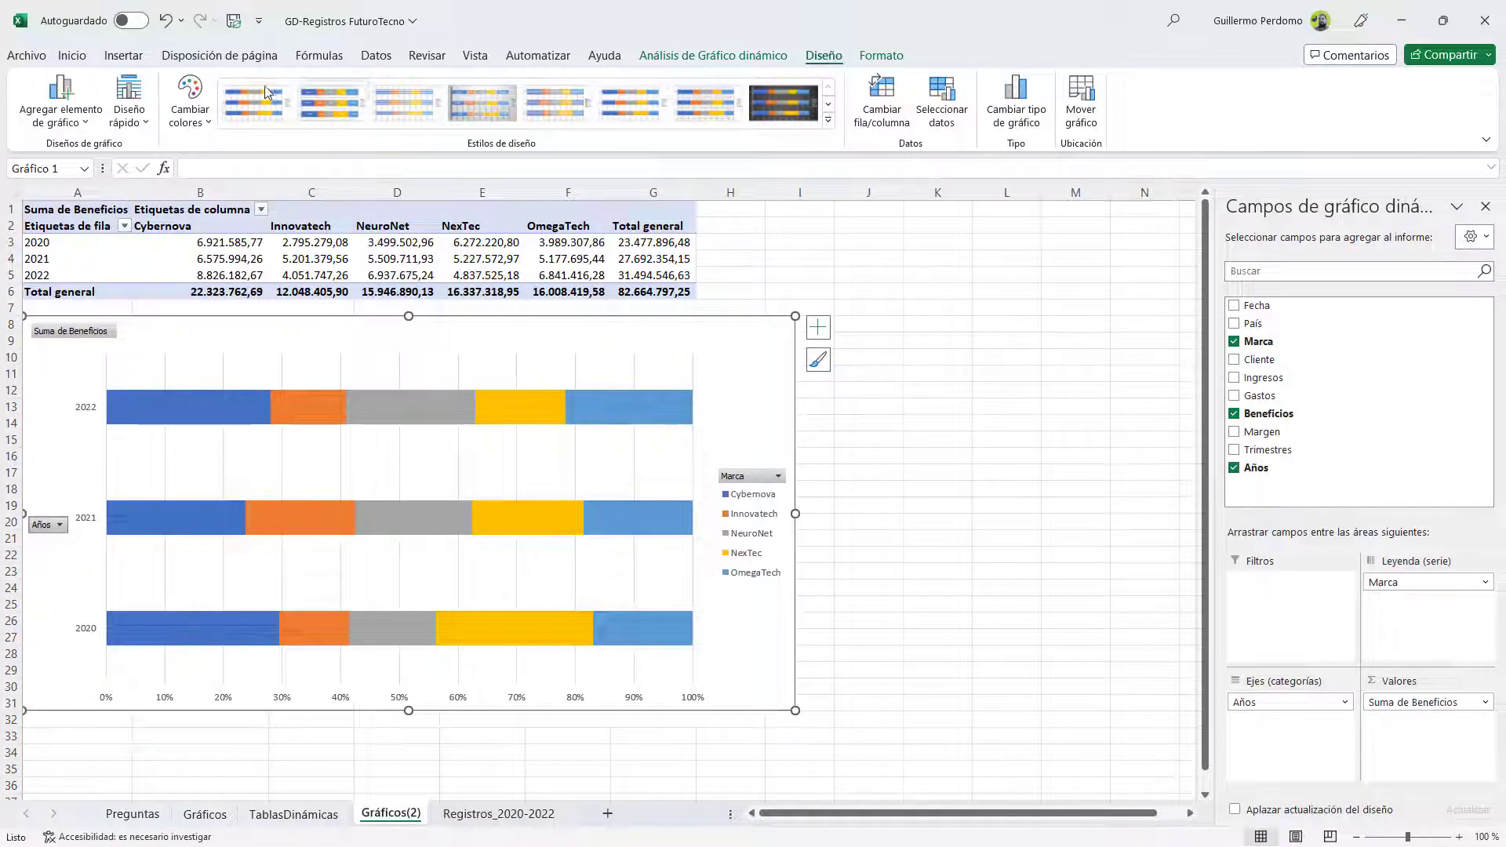
left_click(829, 119)
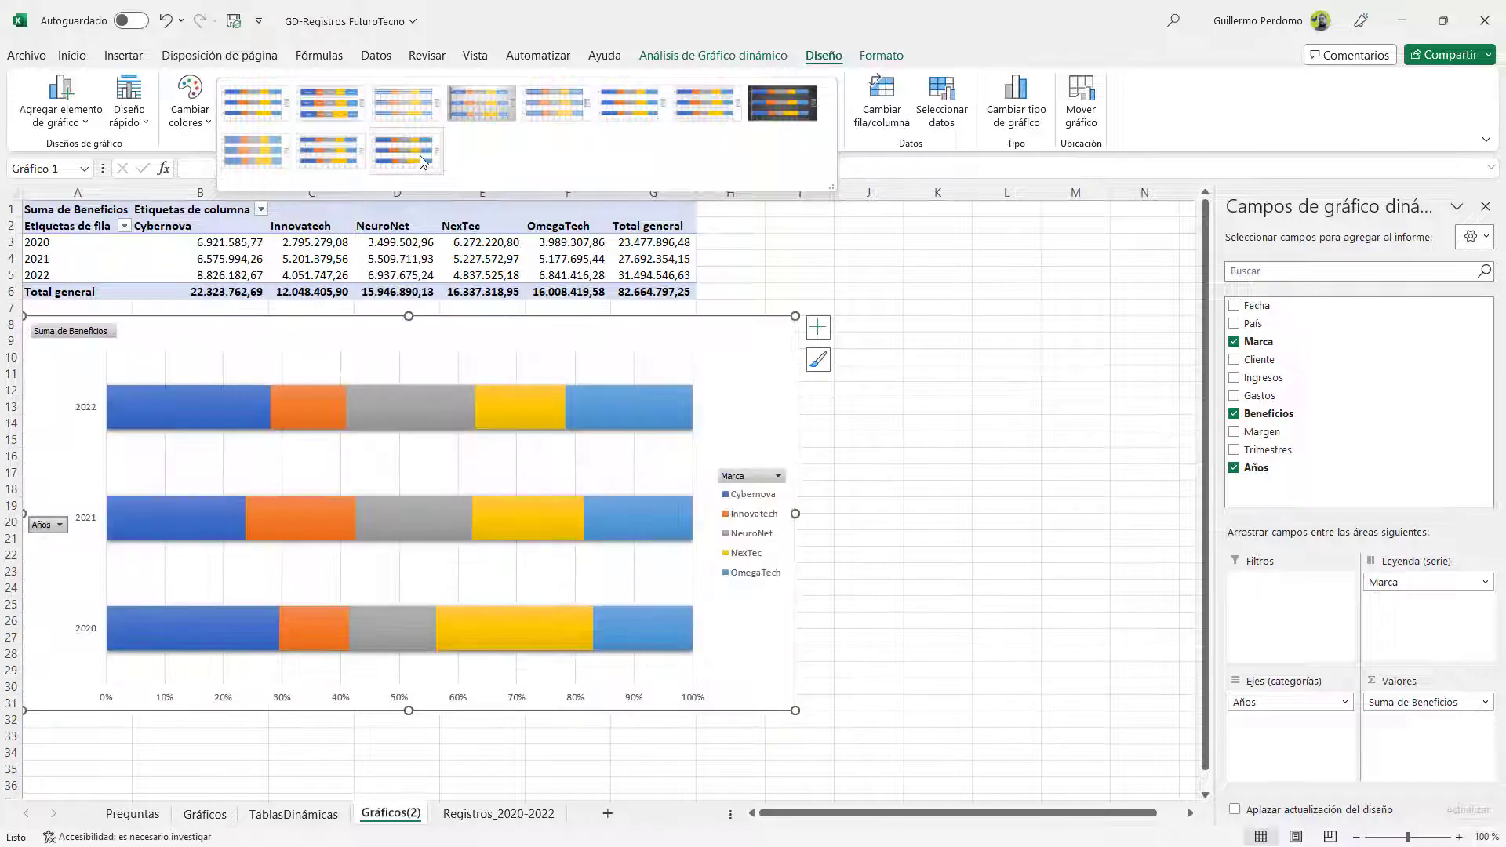
left_click(421, 159)
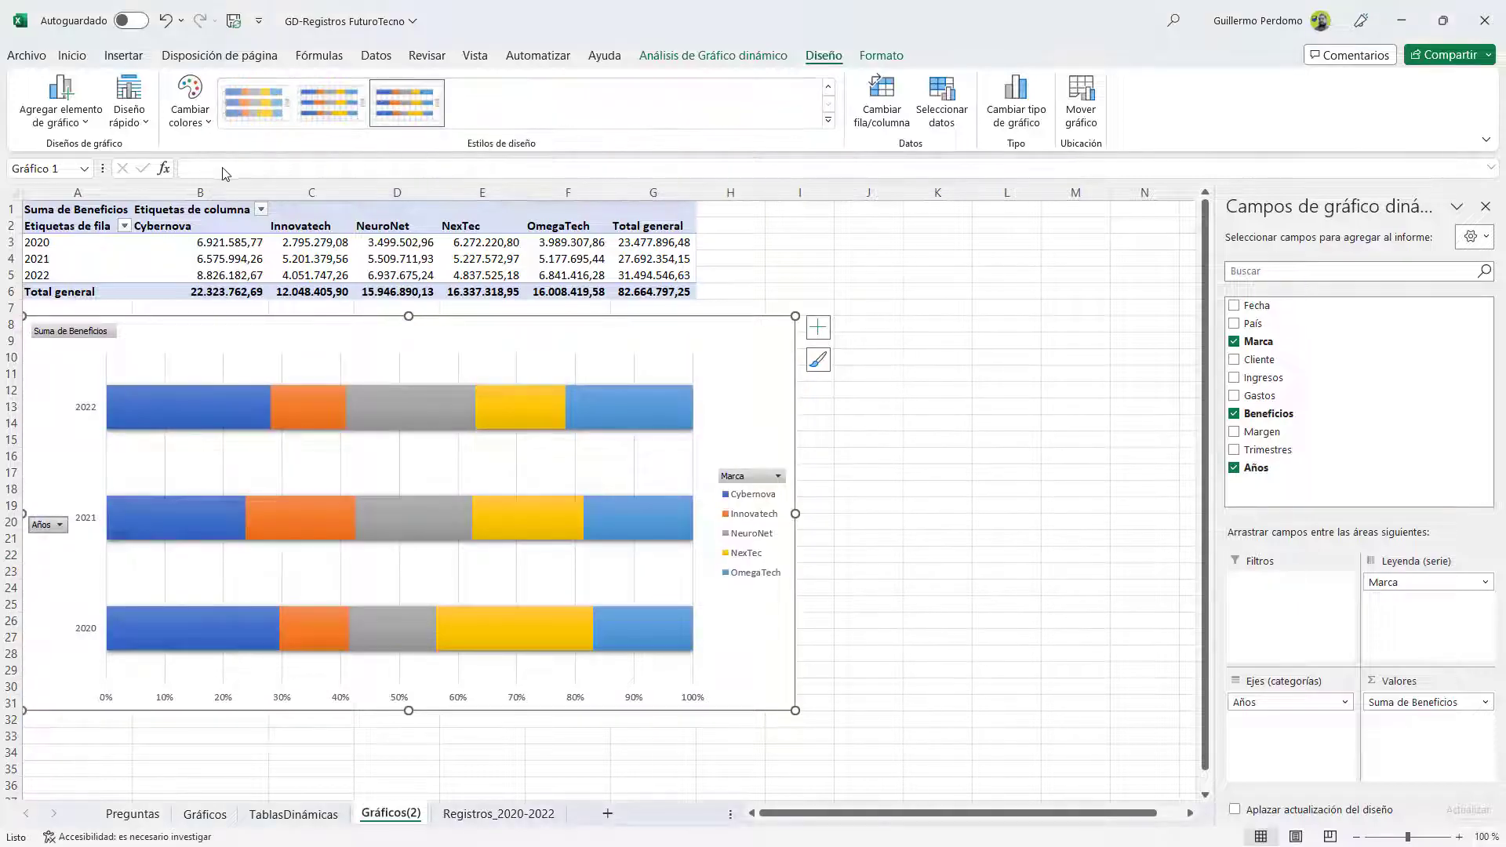
left_click(207, 133)
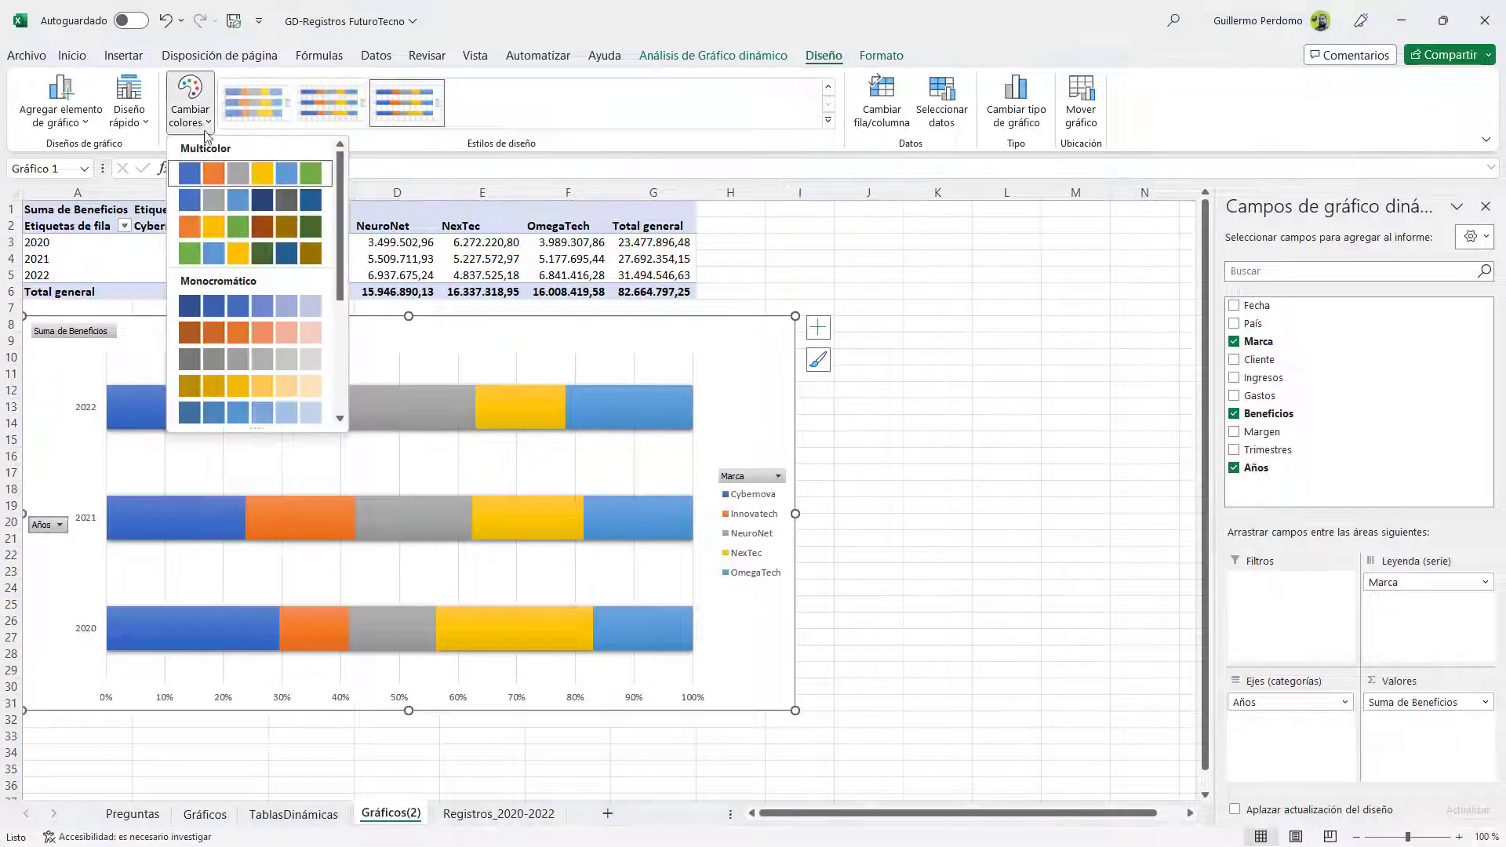
left_click(276, 250)
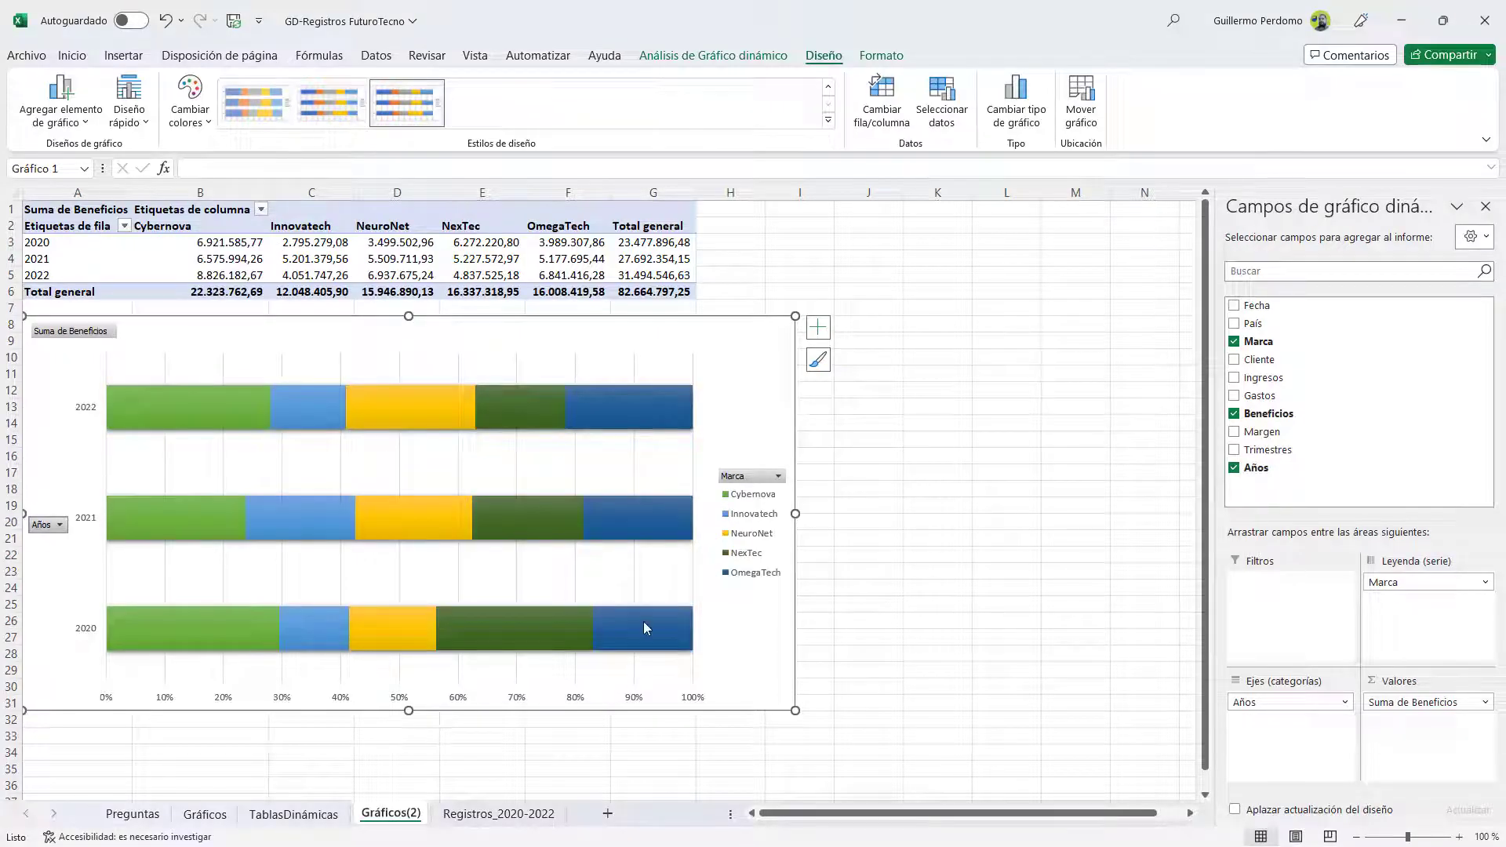
left_click(482, 737)
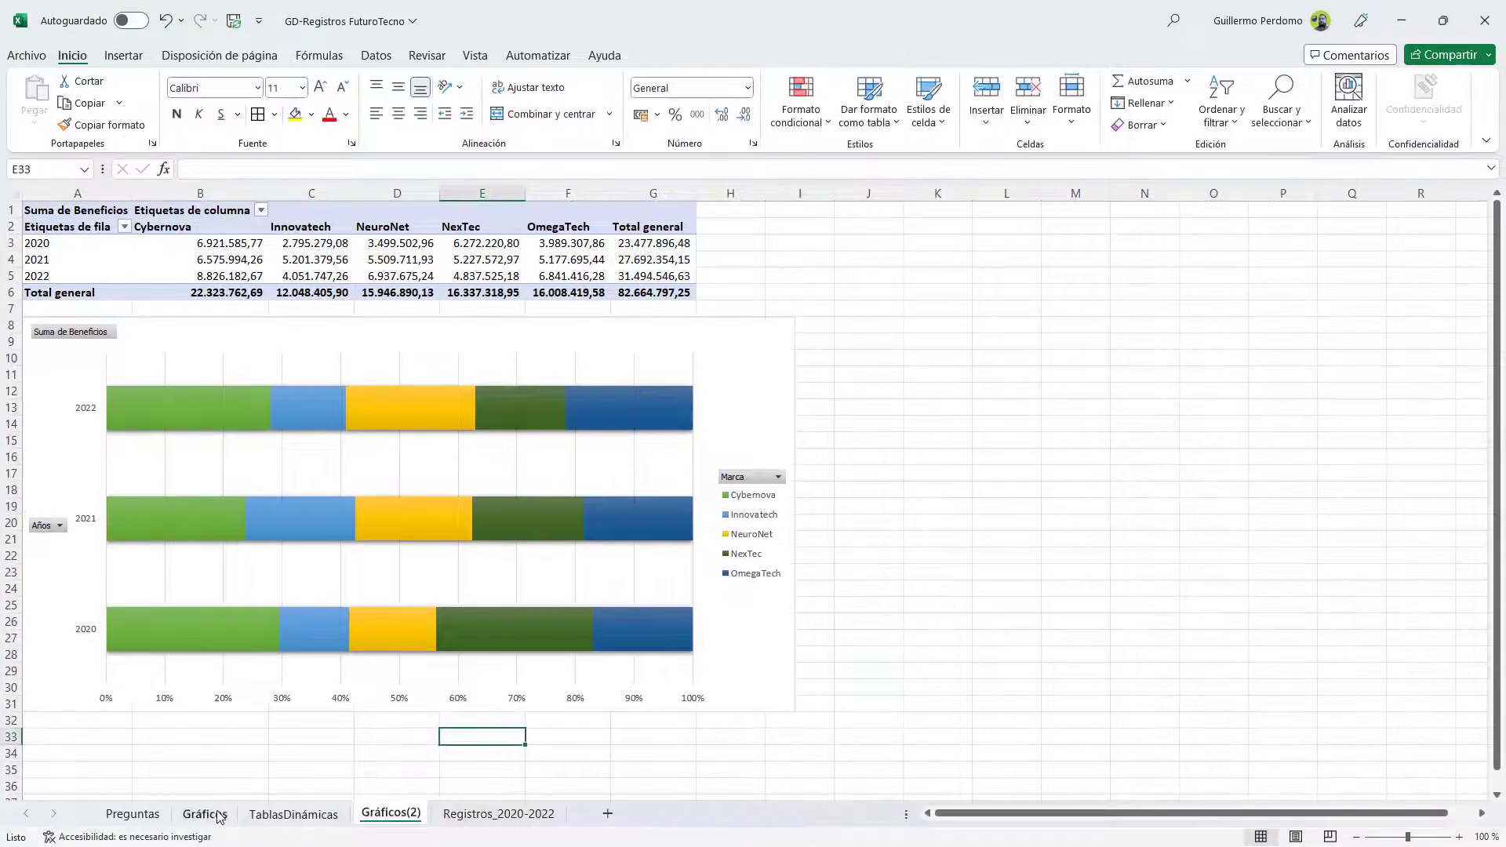
Step: Move the Gráficos sheet between the TablasDinámicas and Gráficos(2) sheets
left_click_drag(220, 817, 380, 820)
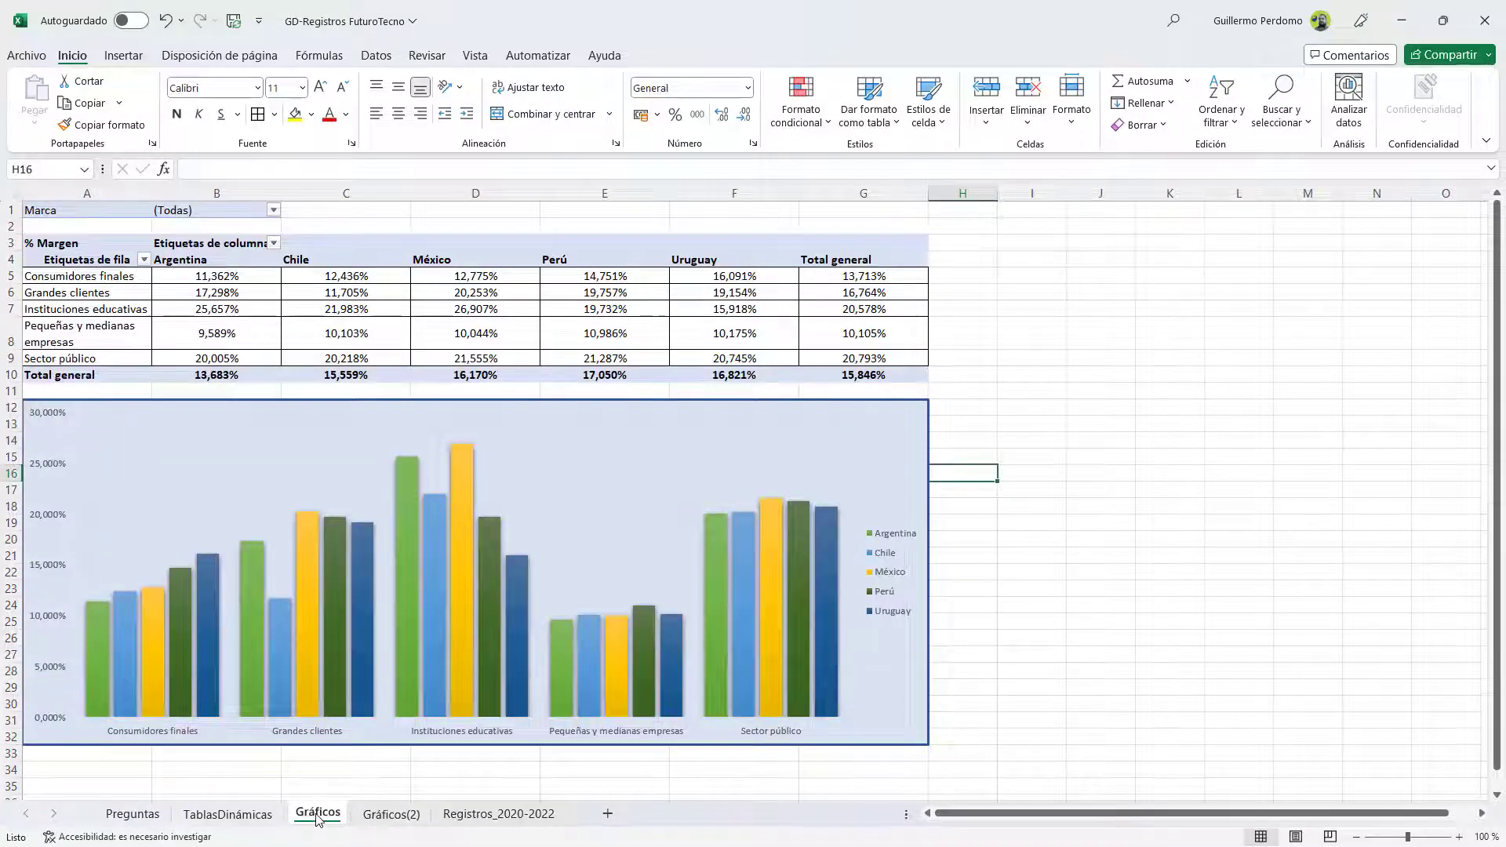
Step: Add a new sheet after Gráficos(2) and name it Gráfico(3)
left_click(378, 820)
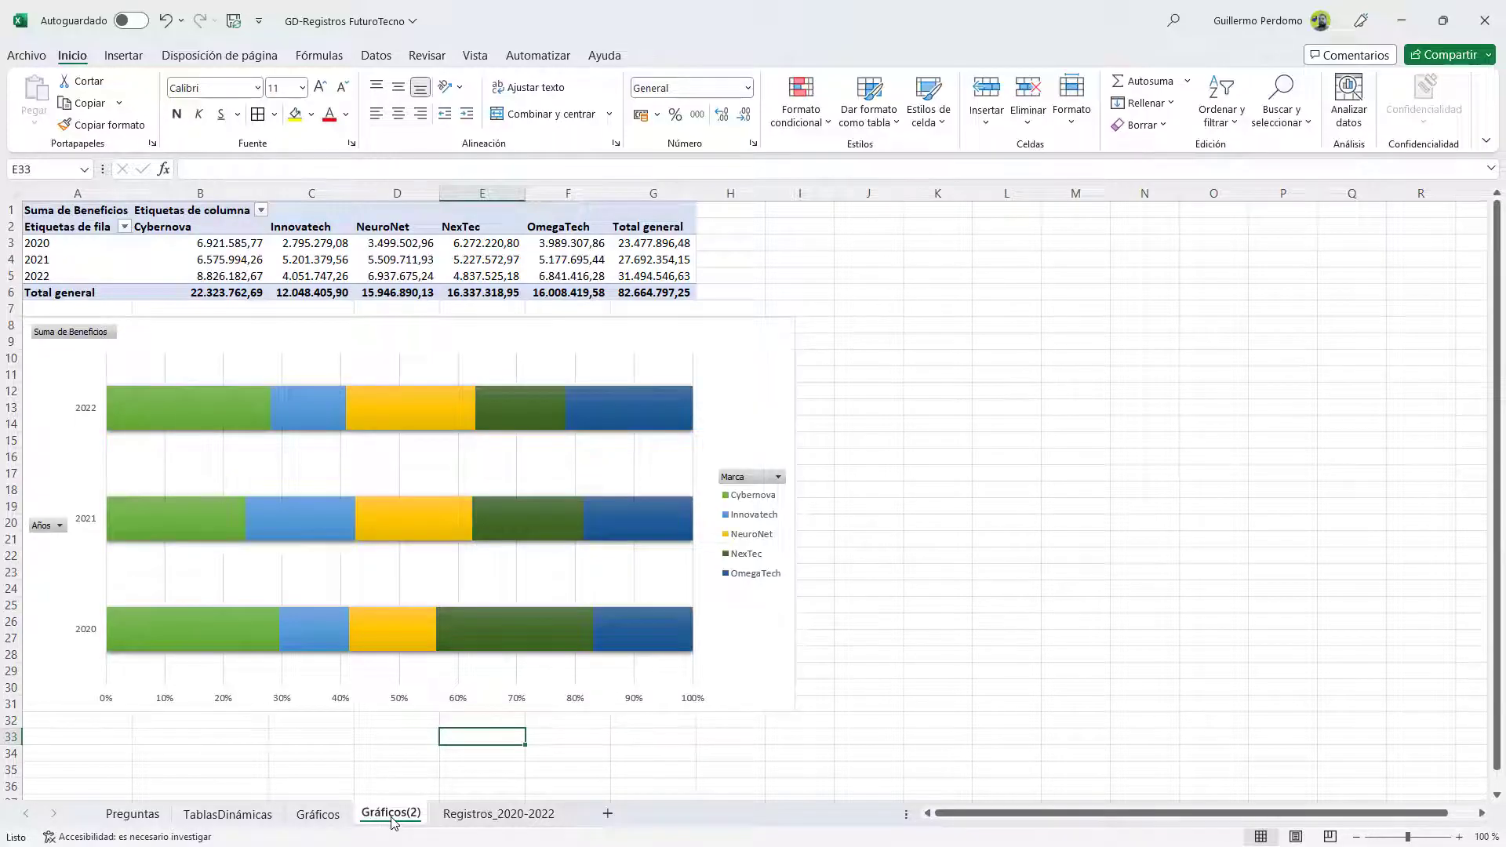
left_click(607, 813)
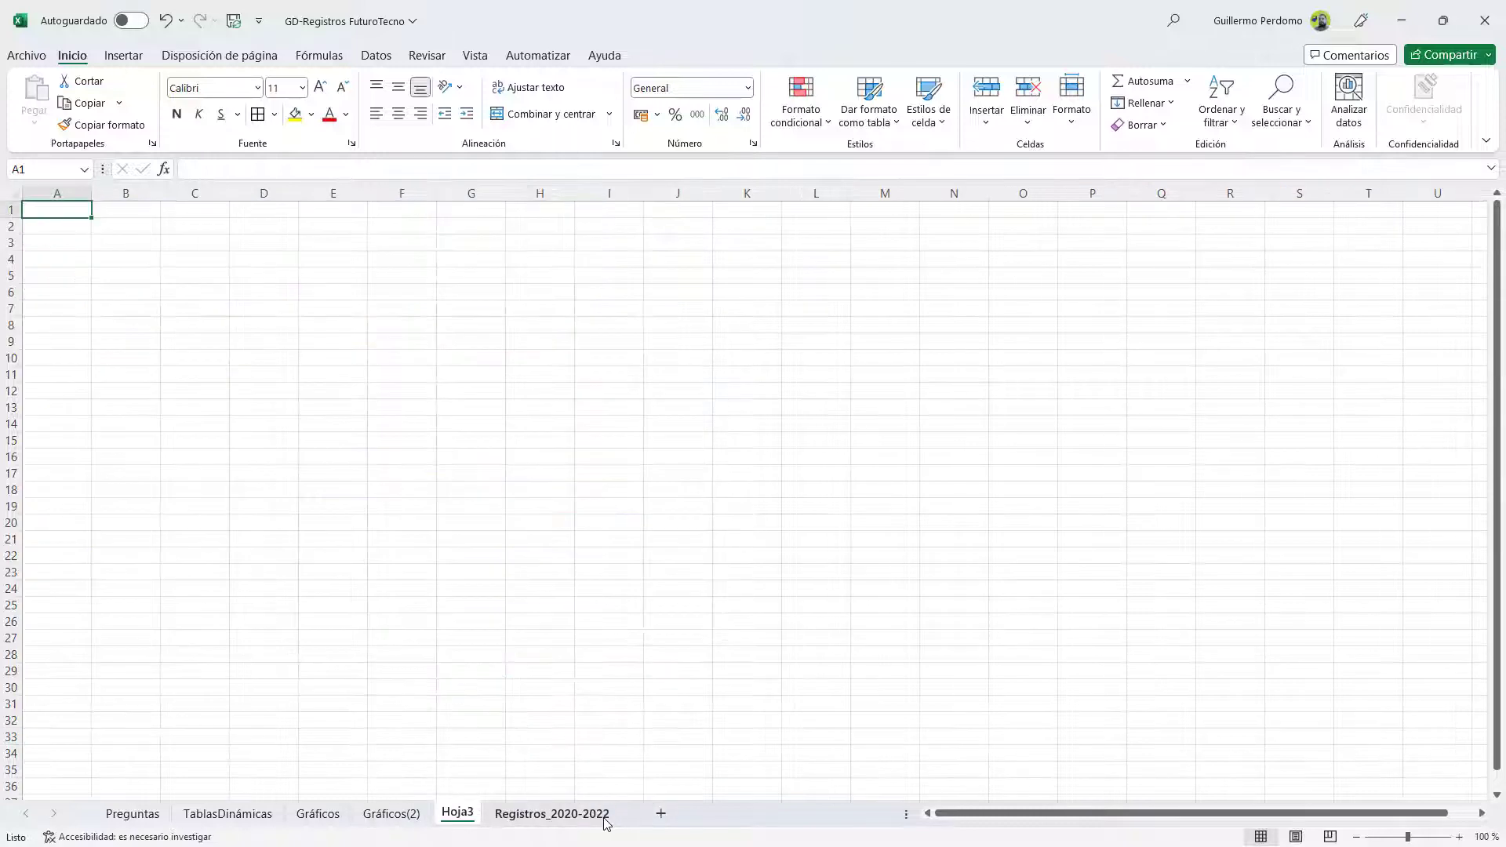
double_click(473, 814)
type("Gr")
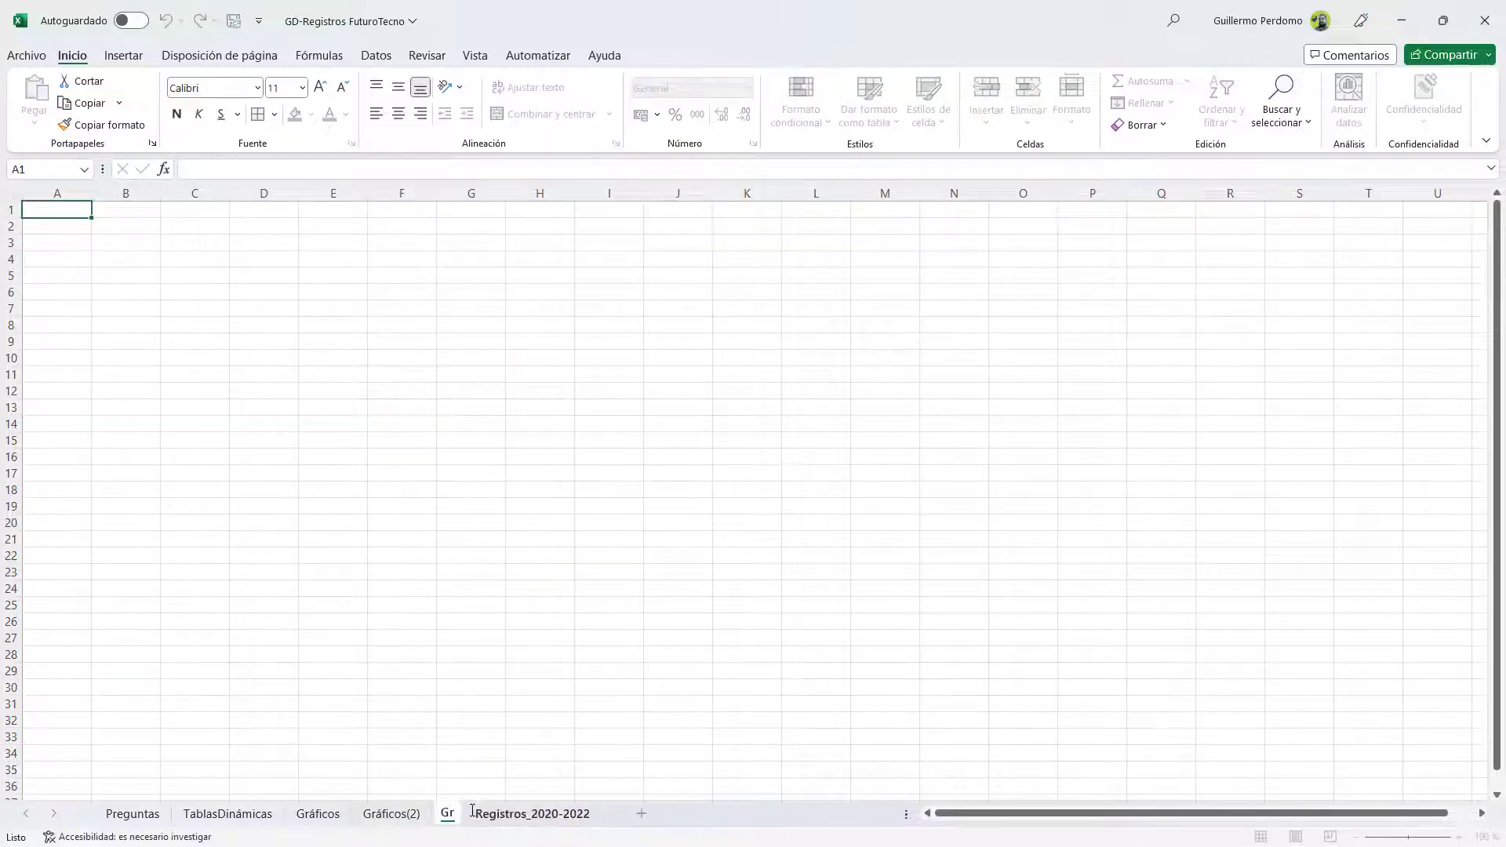
type("áfico")
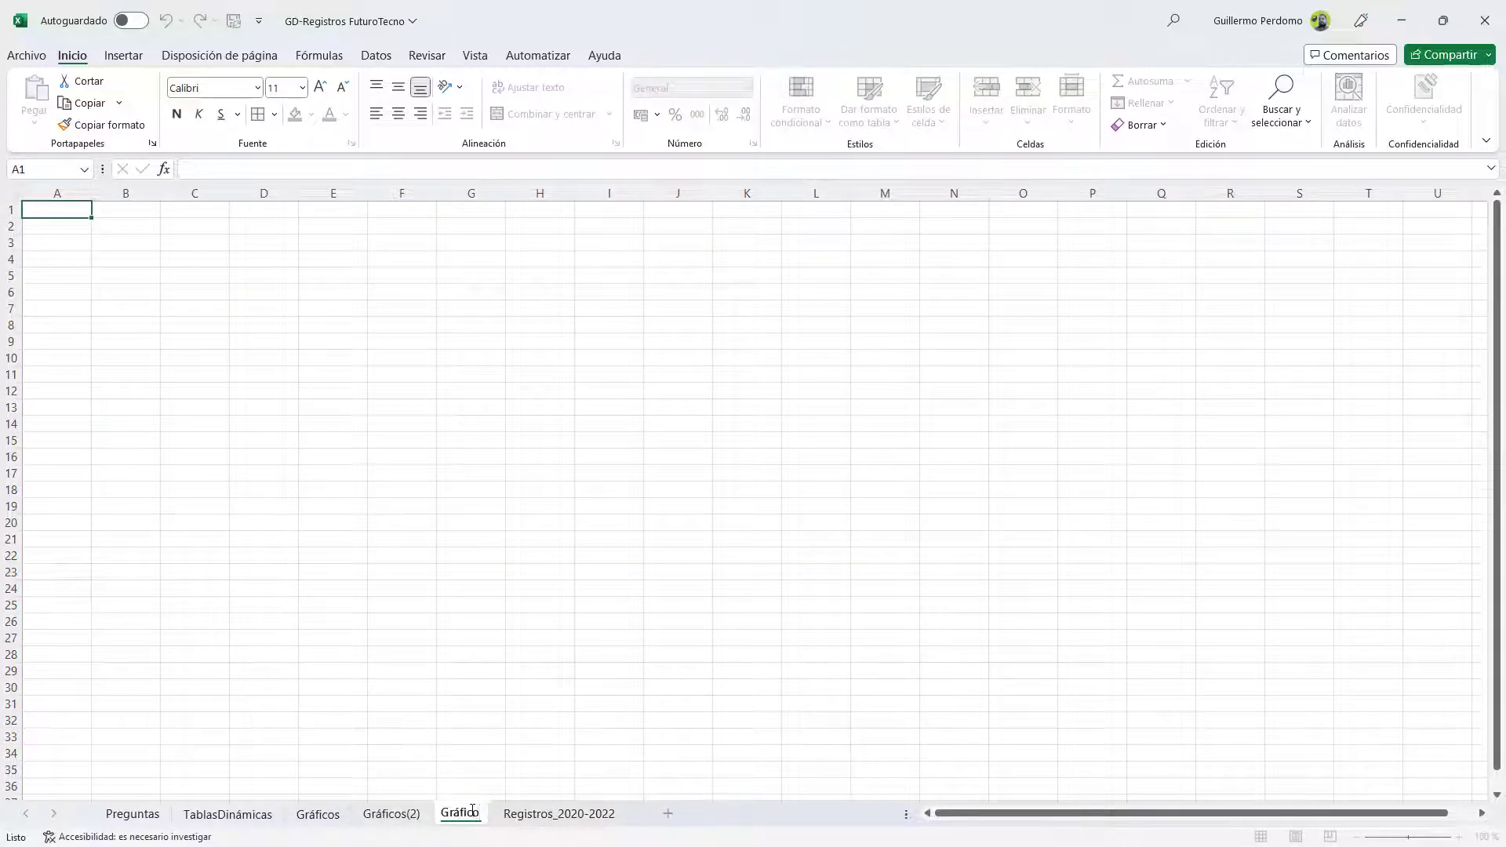
type(")3)")
key("Return")
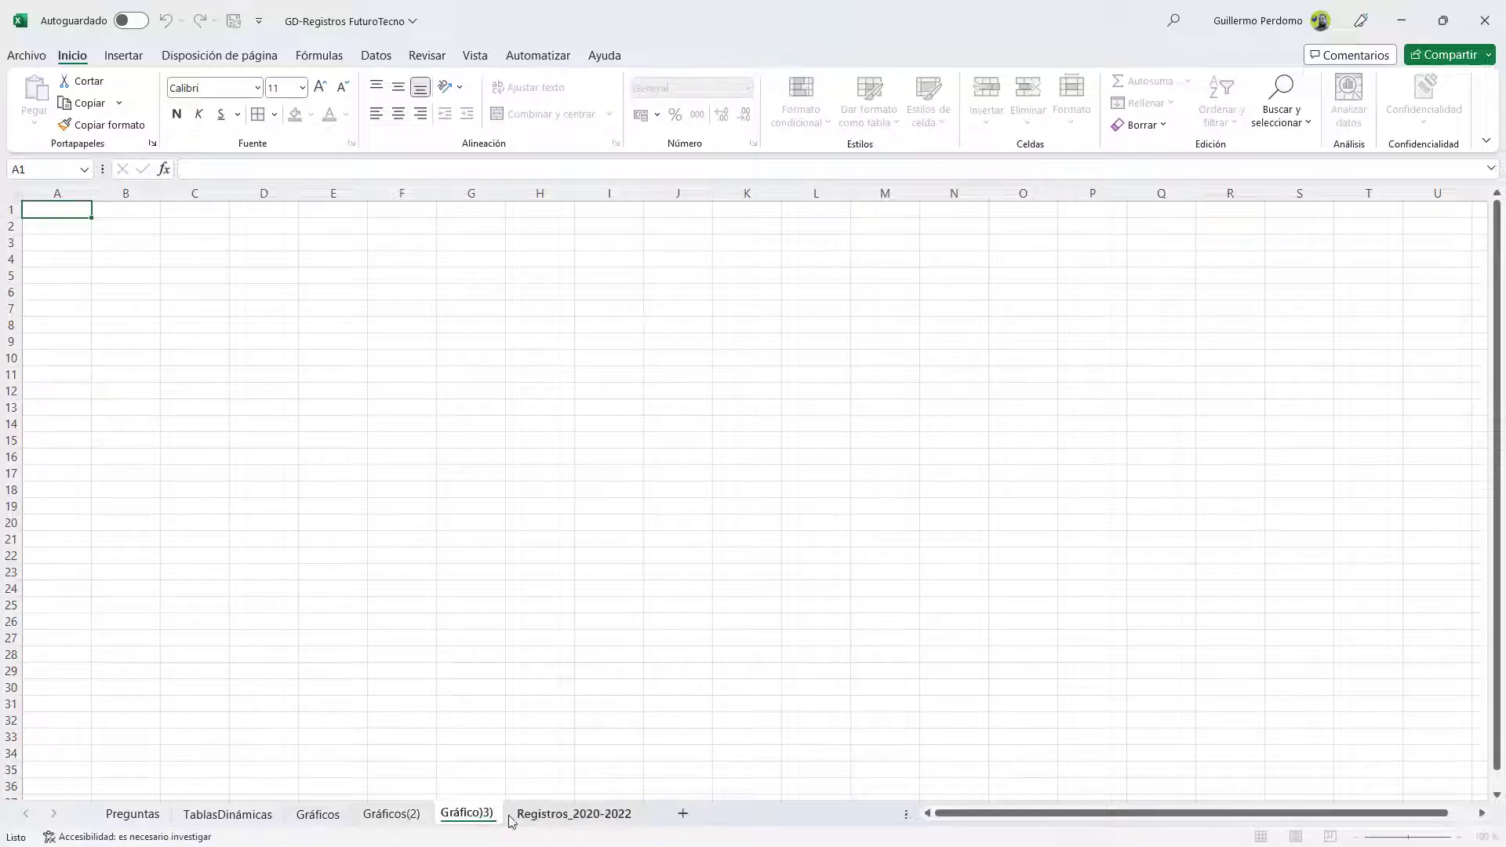
Step: Insert a pivot chart at cell A1 of Gráfico(3), using Mi_Tabla from the Registros_2020-2022 sheet as its source
left_click(126, 56)
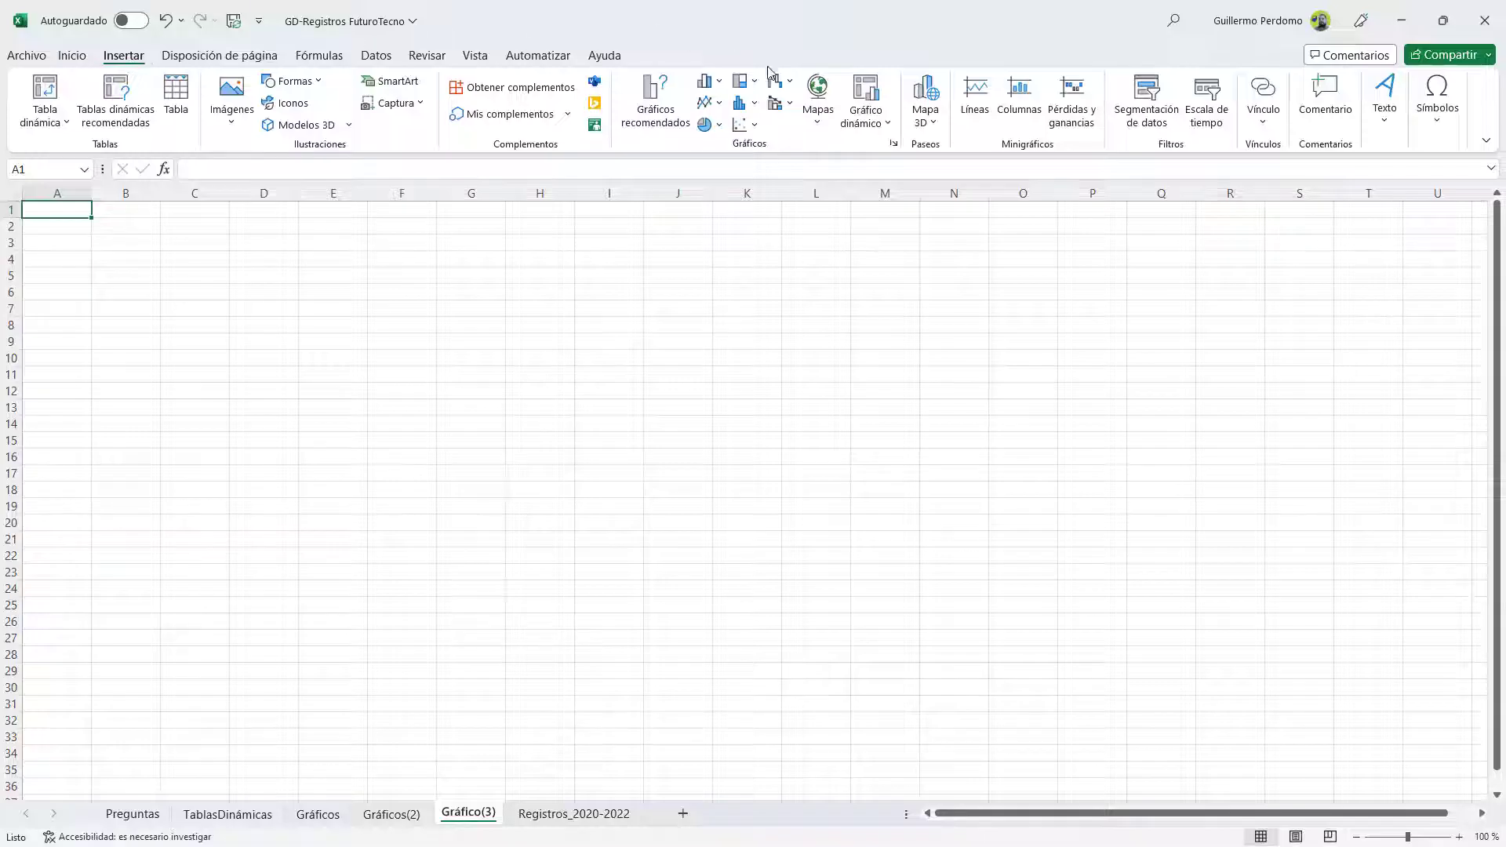
left_click(876, 94)
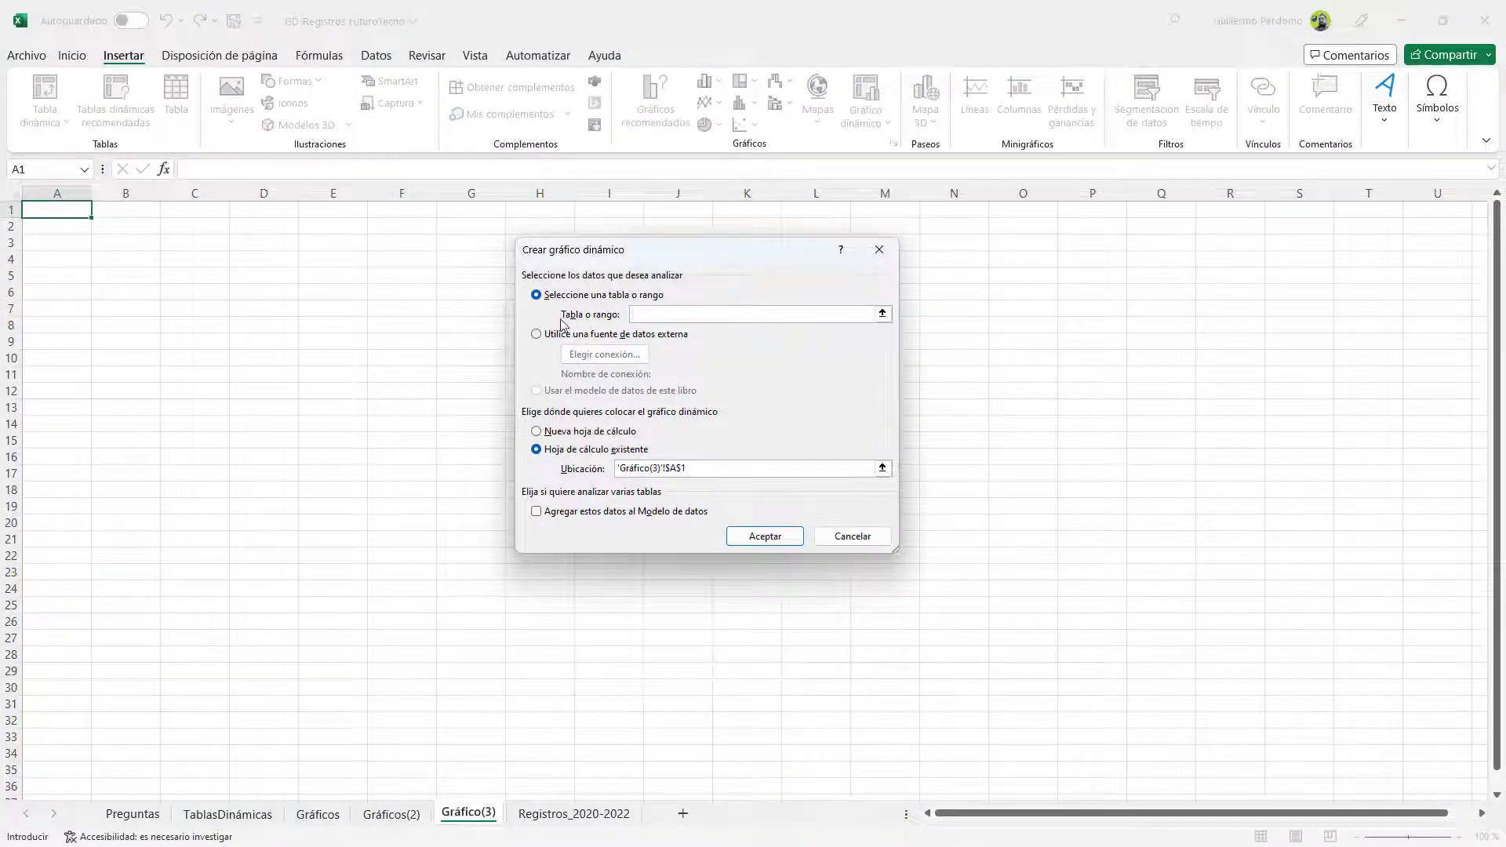
left_click(882, 313)
left_click(570, 816)
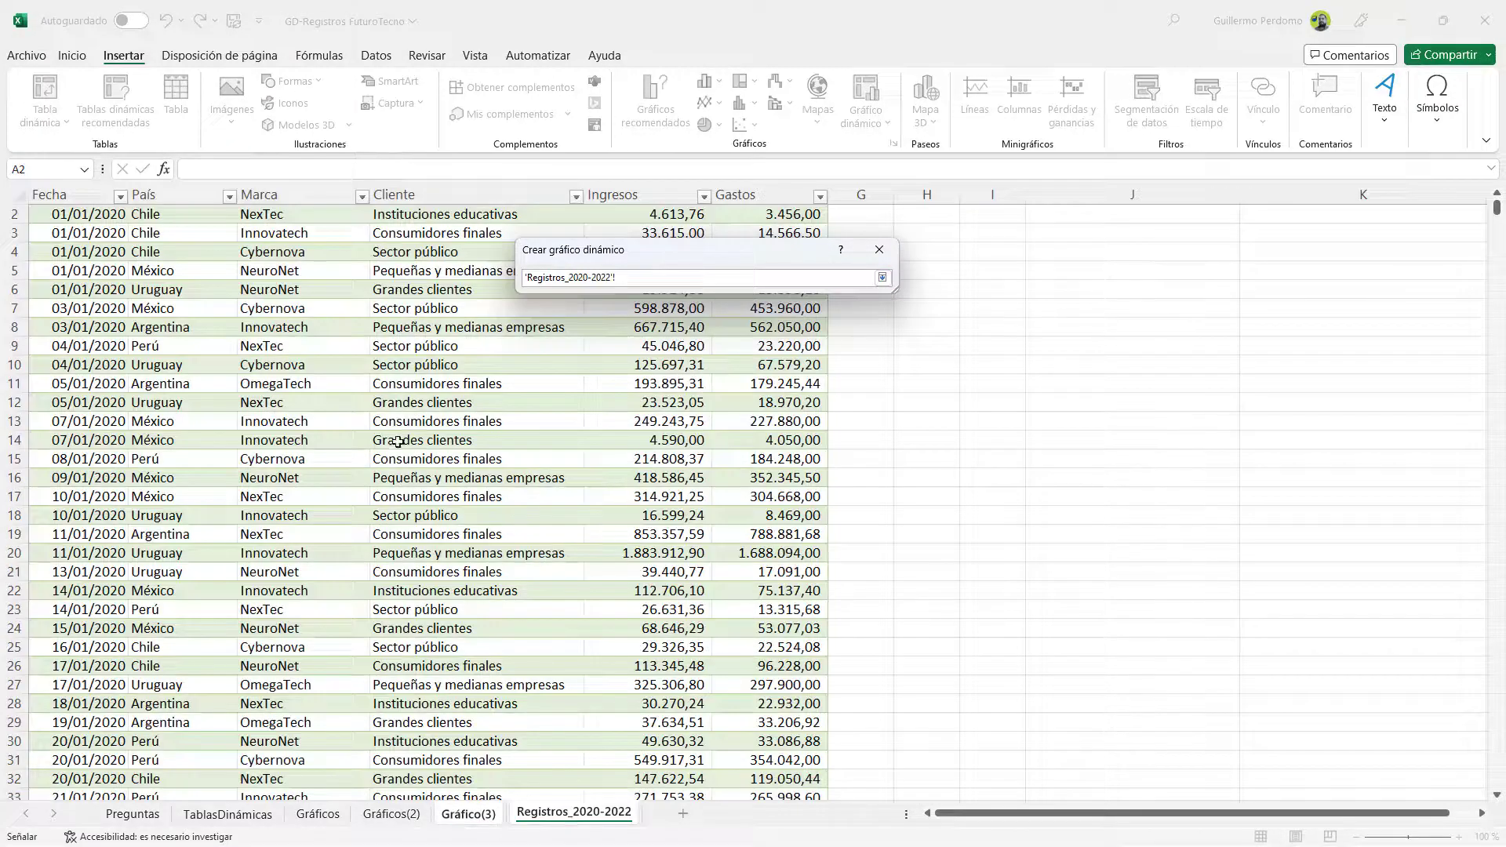
left_click(398, 413)
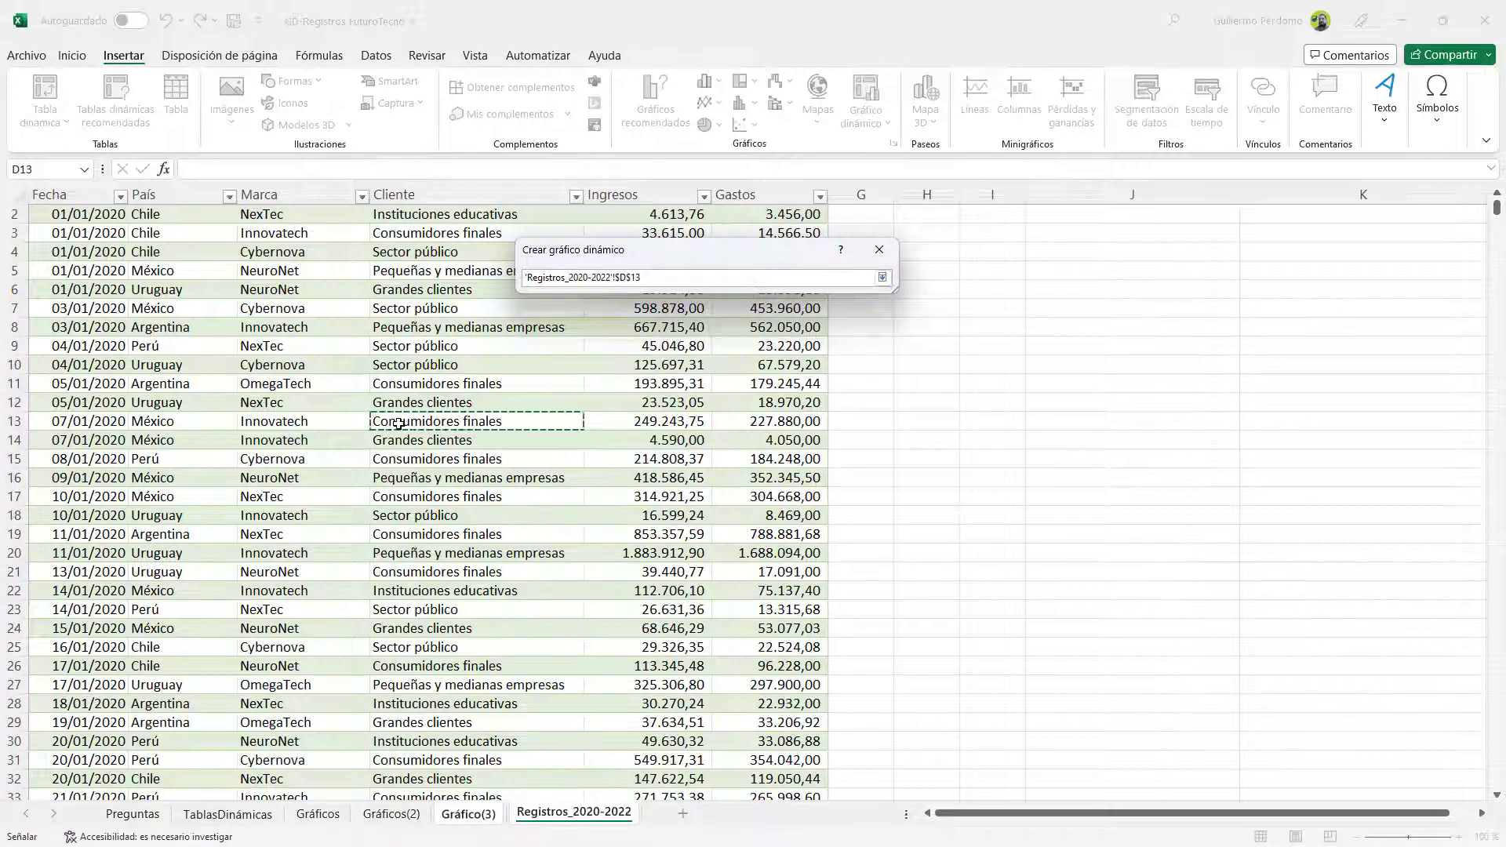
key("ctrl+e")
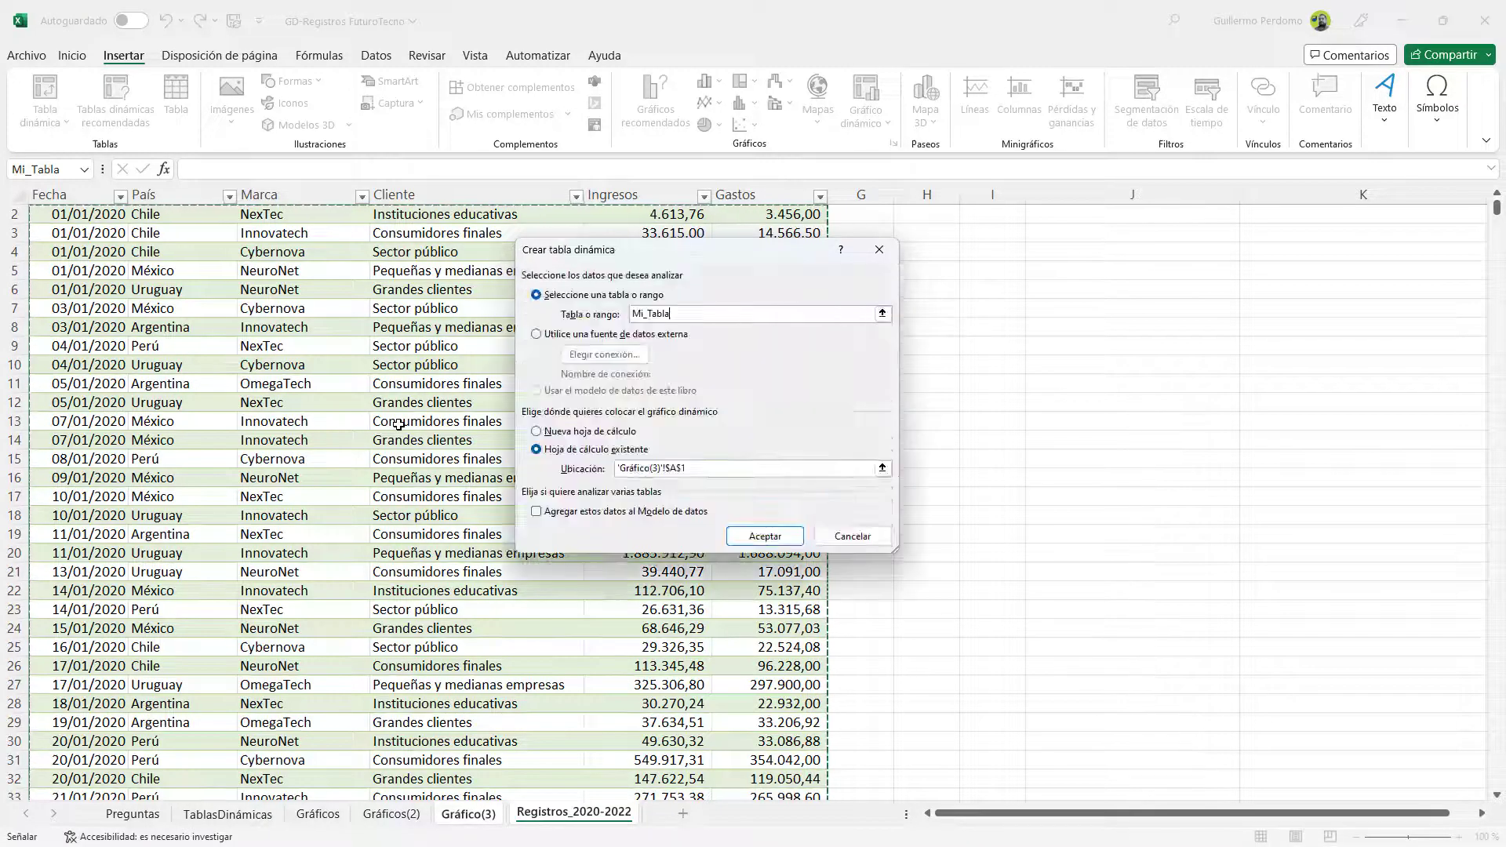
key("Return")
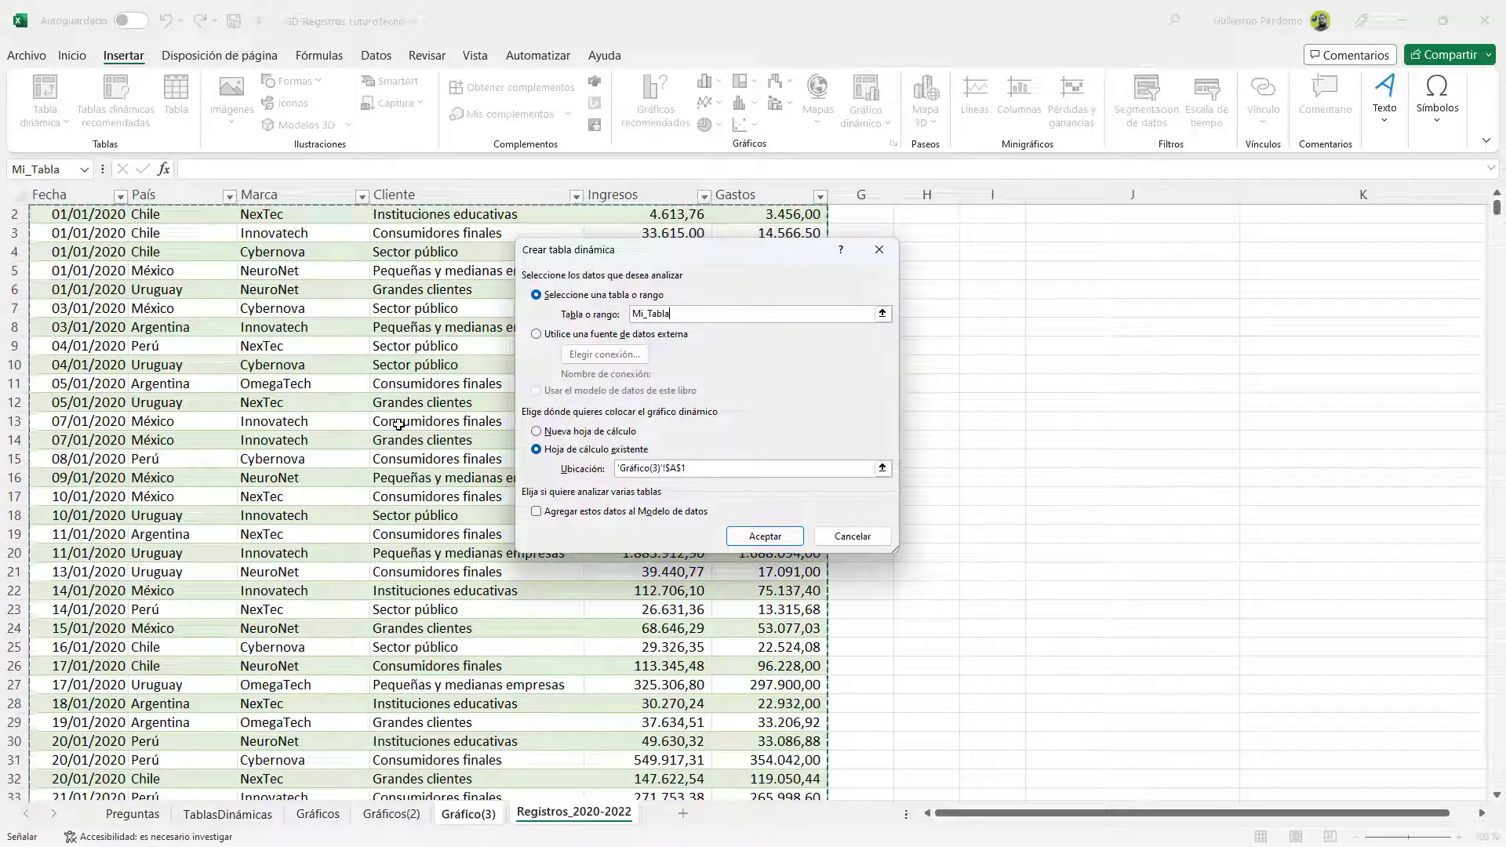
left_click(741, 537)
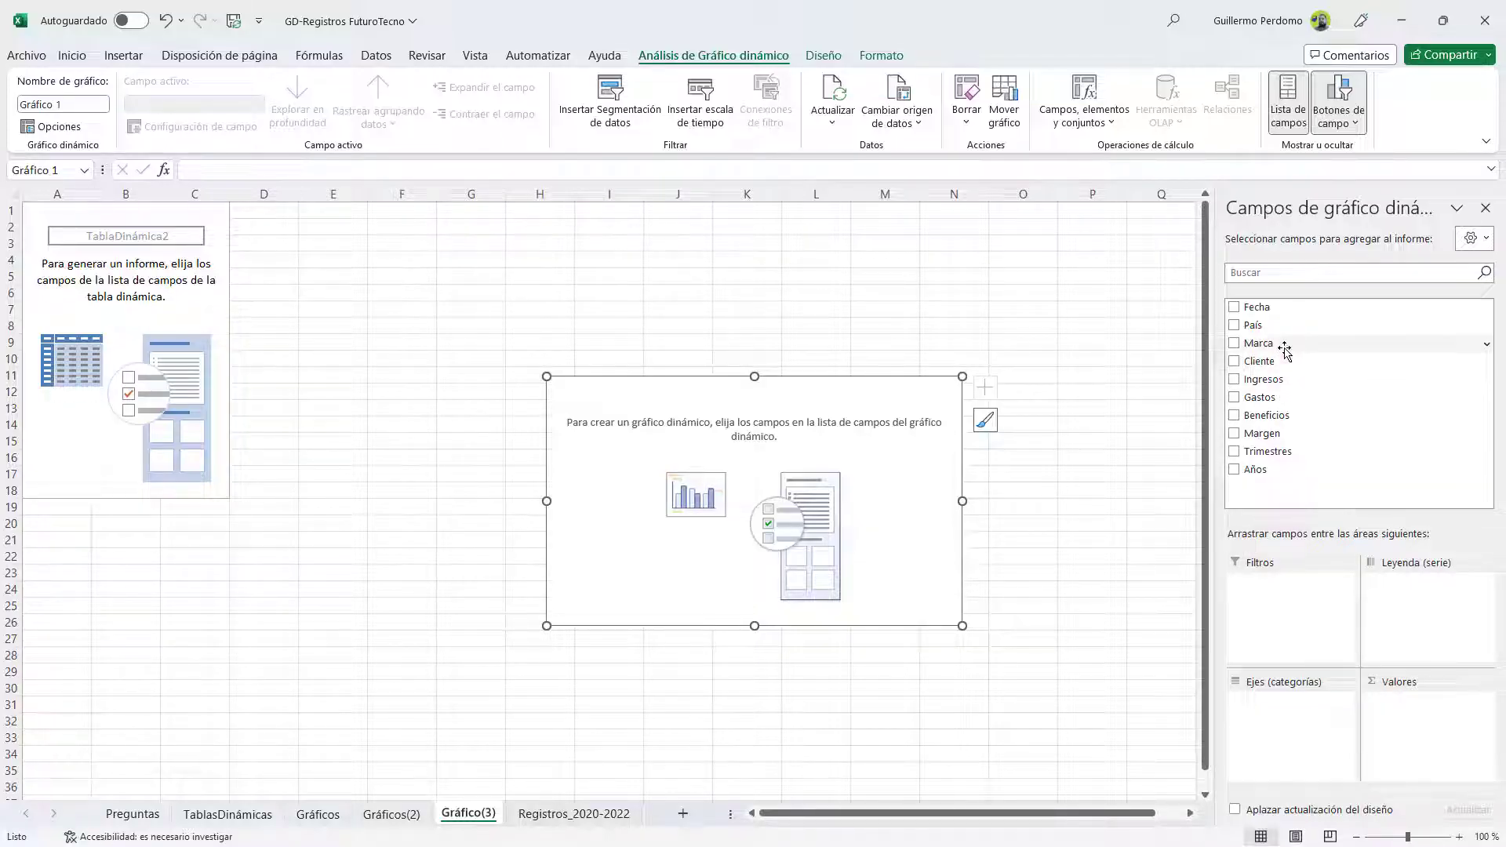
Step: Set Años as the chart's category axis and Beneficios and Margen as values, and fit the chart to cells B8:J27
left_click_drag(1286, 469, 1276, 710)
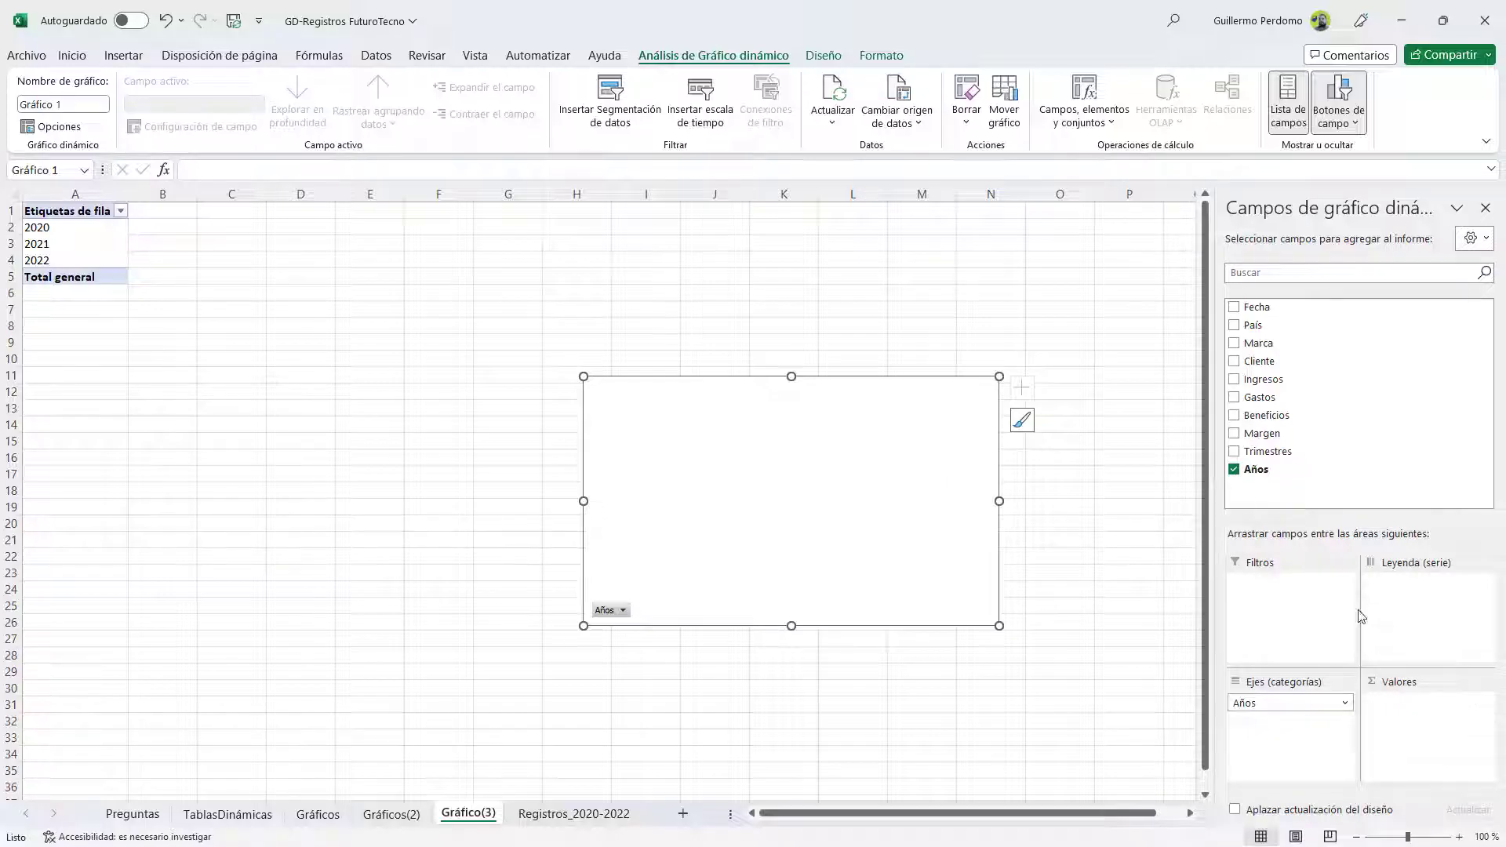
left_click_drag(1302, 420, 1448, 711)
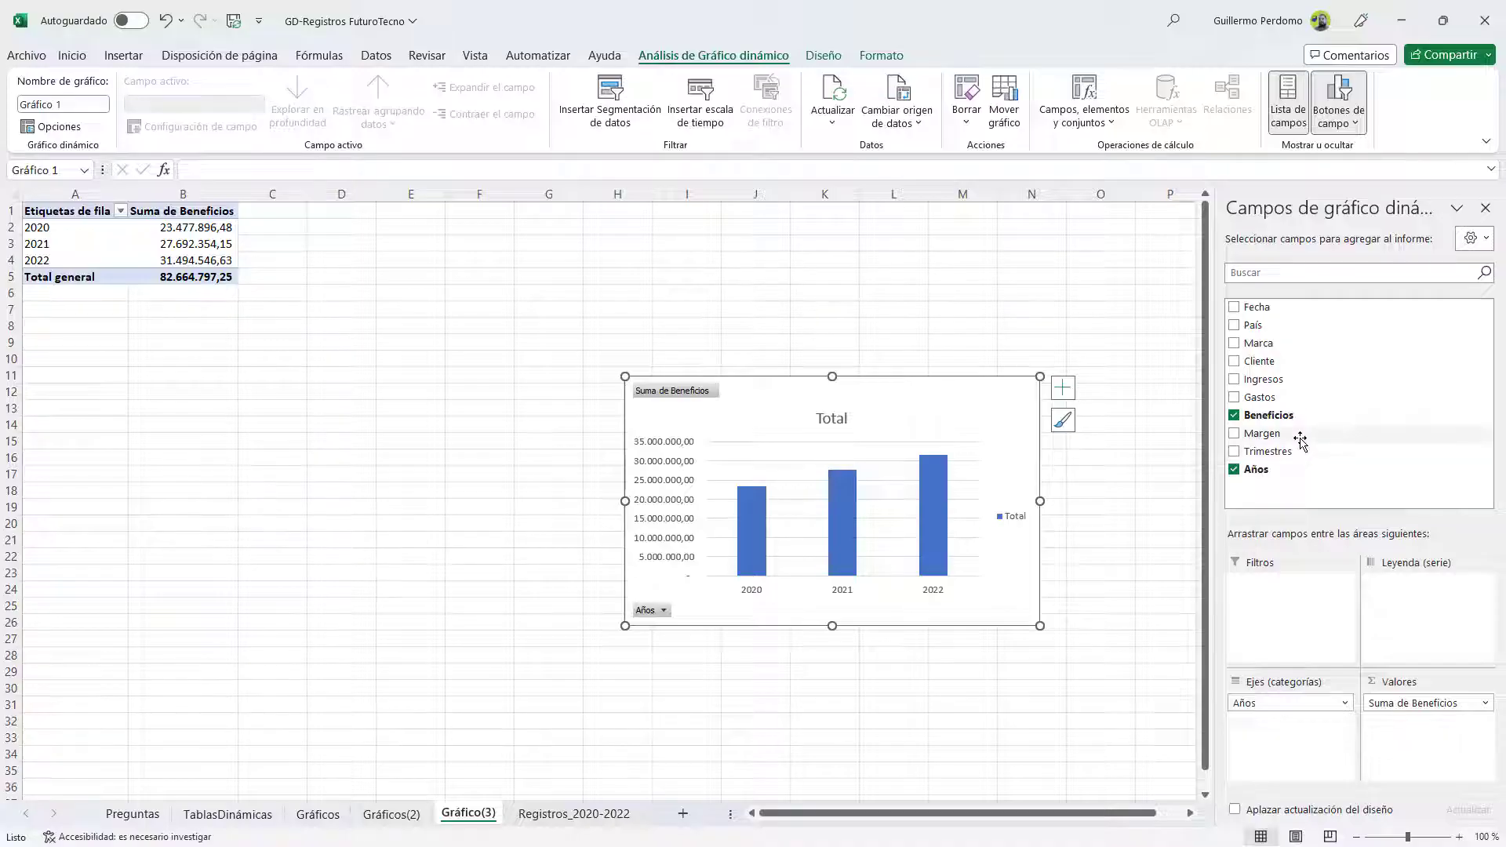
left_click_drag(1298, 436, 1412, 743)
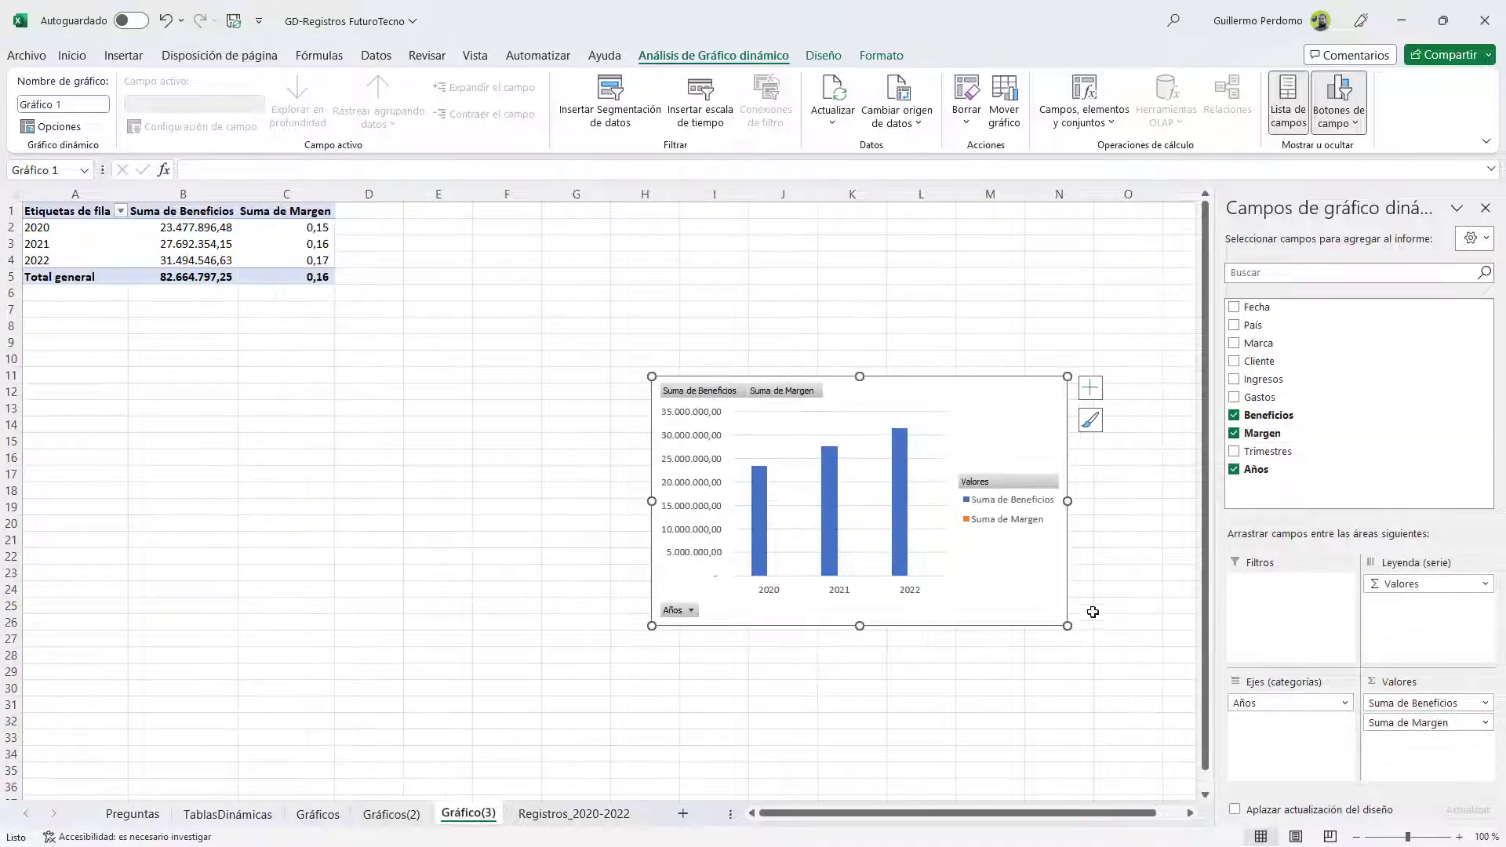
key("alt")
left_click_drag(1028, 576, 807, 642)
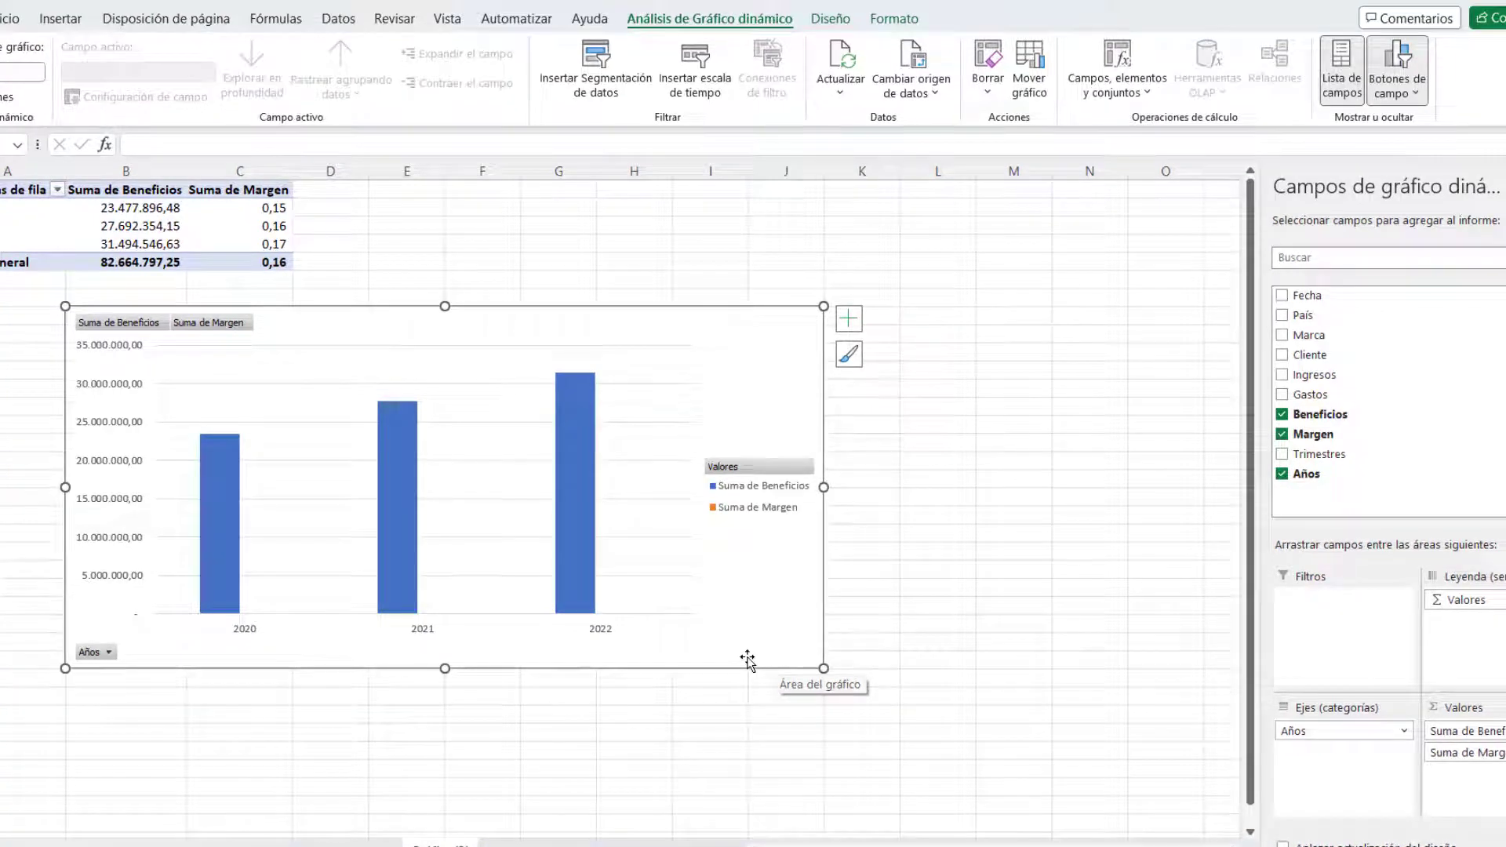
Step: Compare the yearly Suma de Beneficios and Suma de Margen values in the pivot table
left_click(160, 211)
left_click_drag(161, 217, 158, 263)
left_click(129, 209)
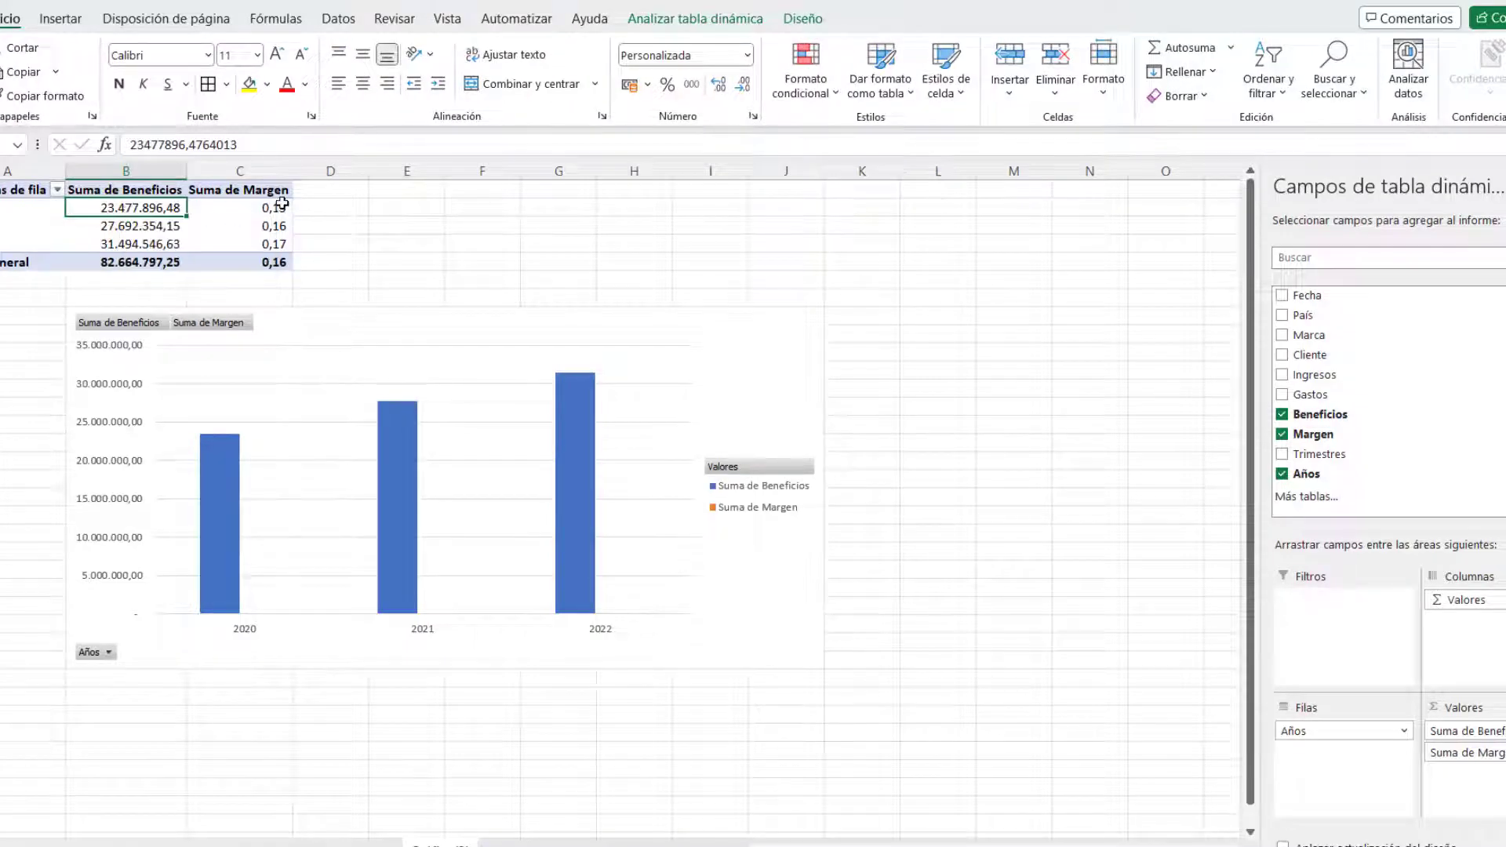
left_click_drag(281, 206, 278, 261)
left_click(247, 240)
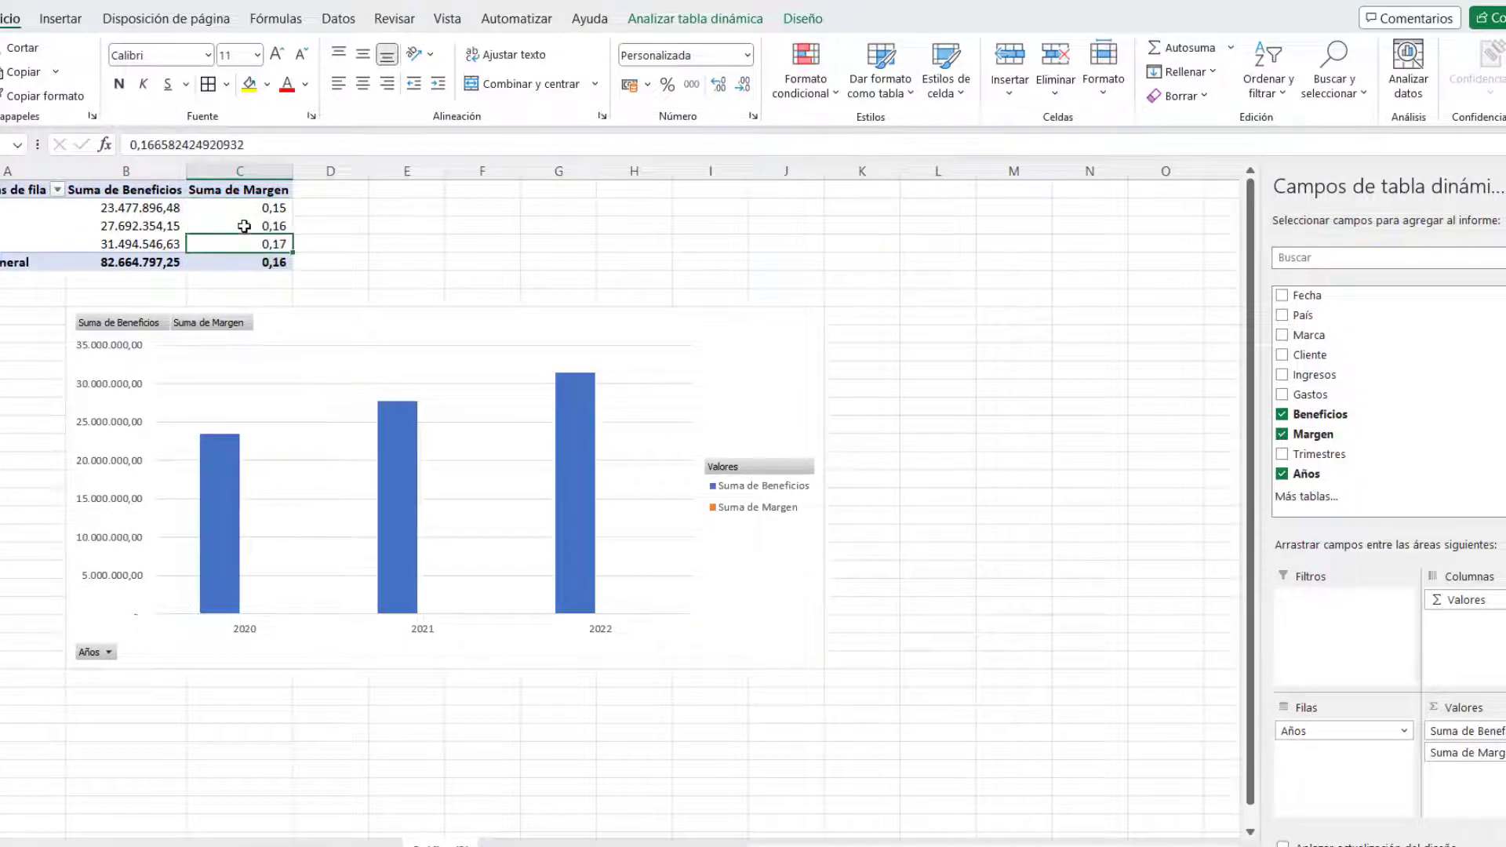
left_click(247, 225)
left_click(247, 212)
Step: Change the pivot chart to the combined type Columna agrupada - Línea, with Beneficios as columns and Margen as a line
left_click(761, 603)
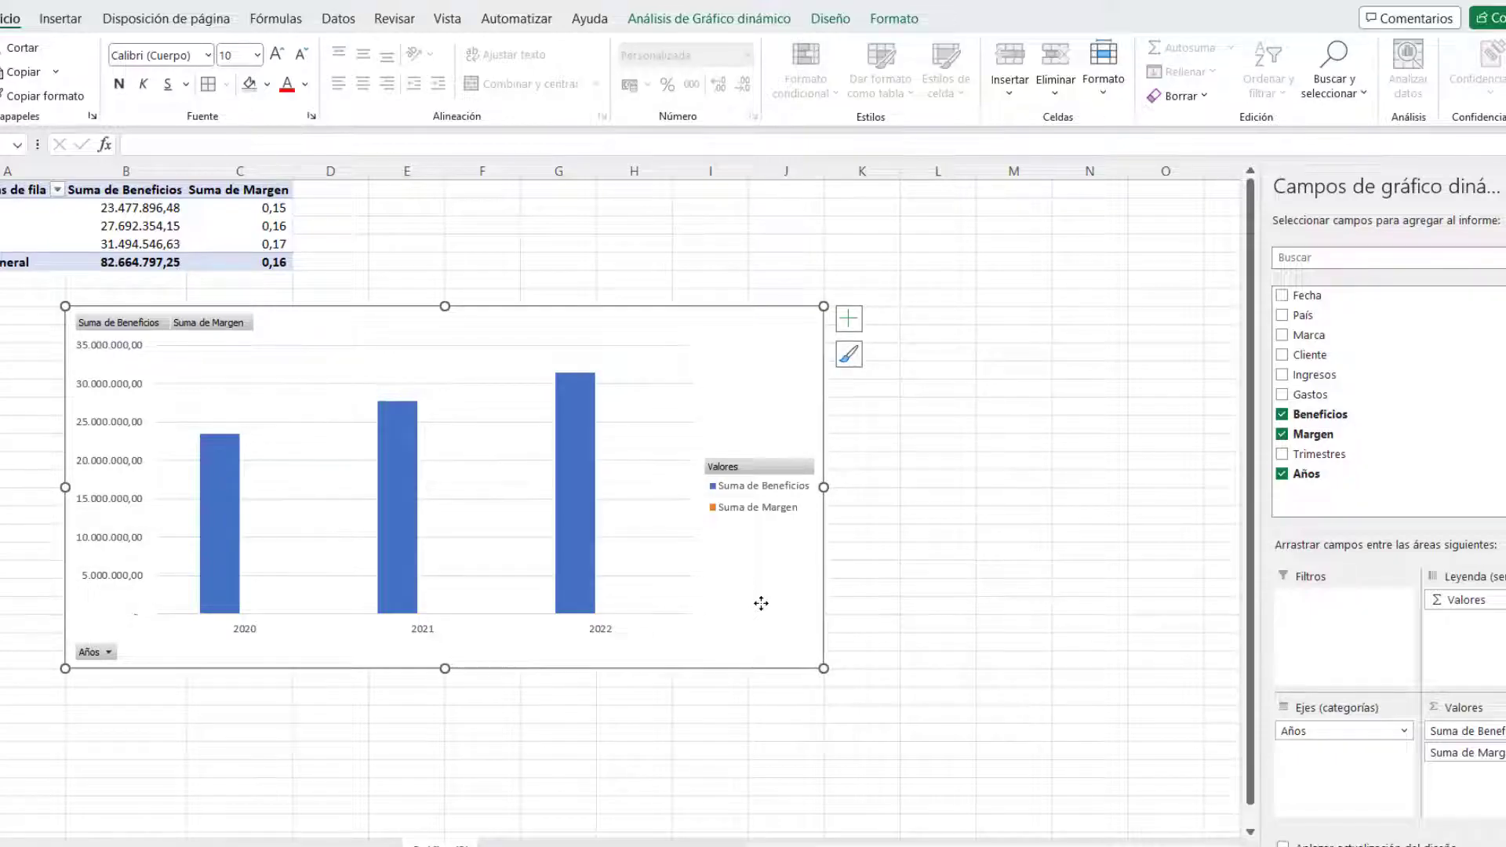
right_click(761, 603)
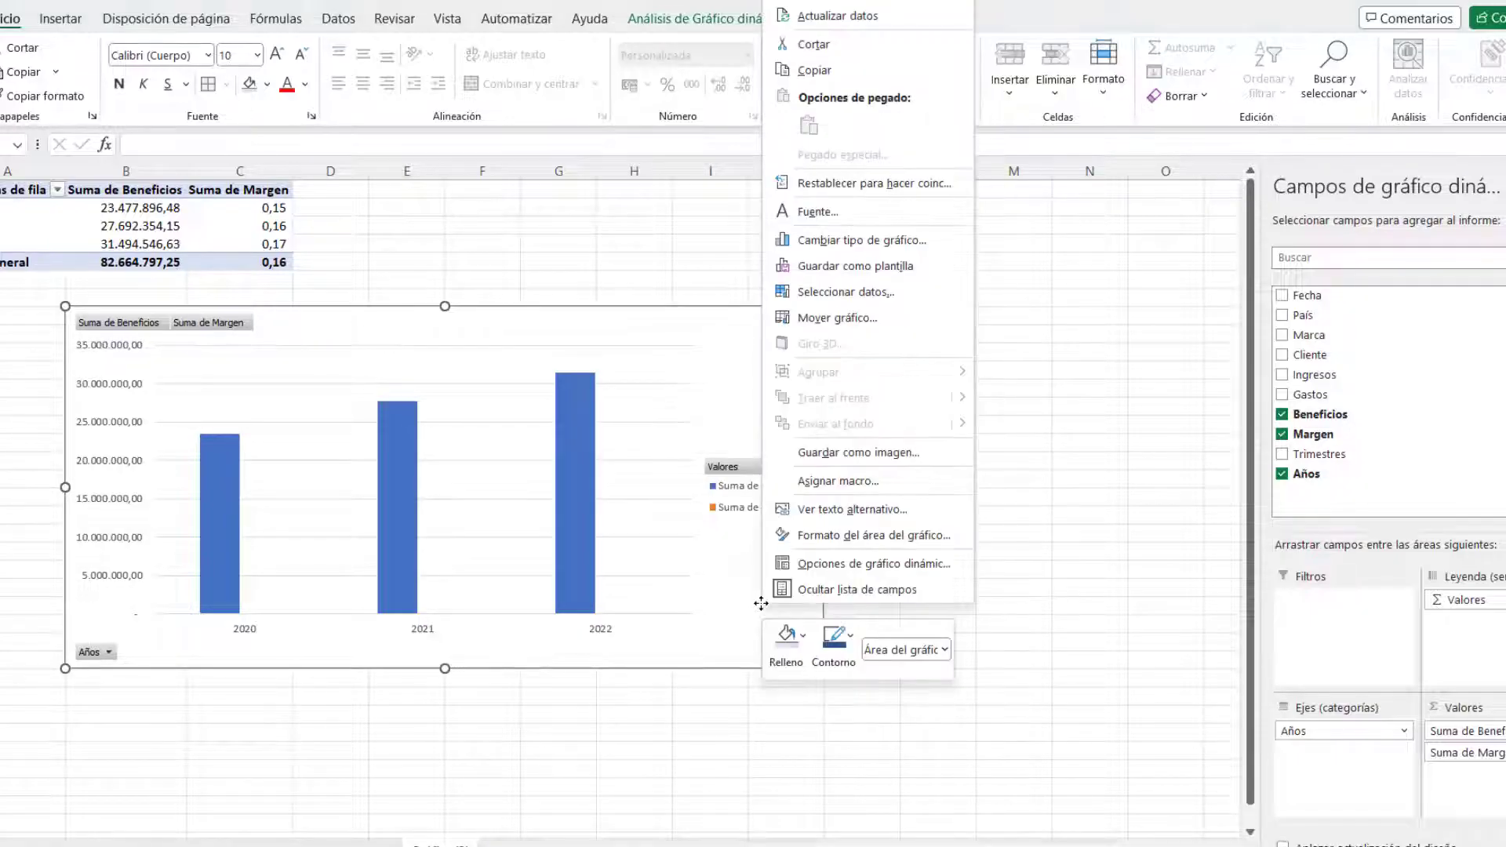
left_click(911, 247)
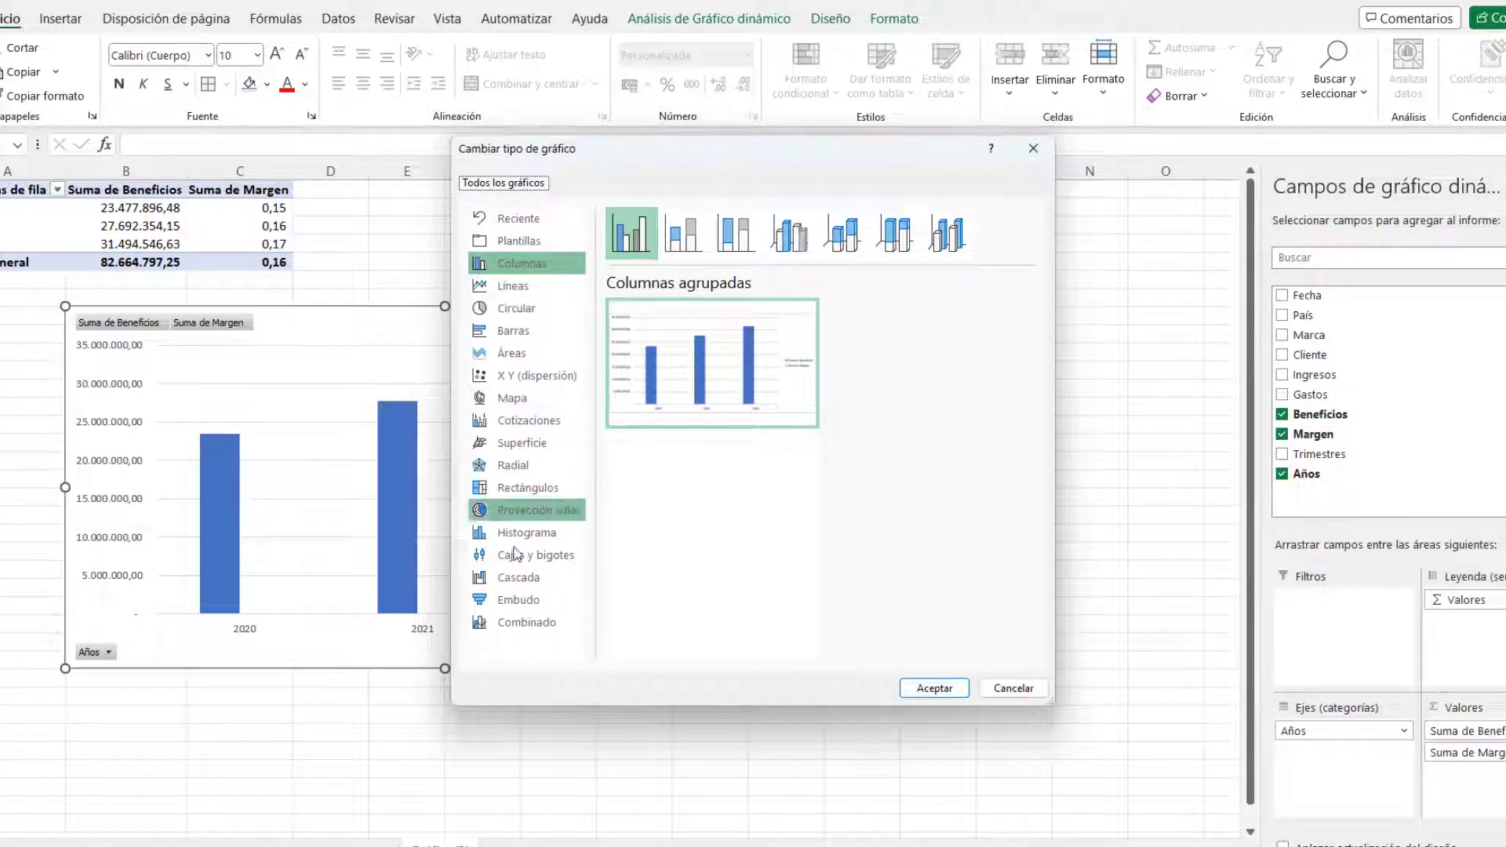
left_click(524, 626)
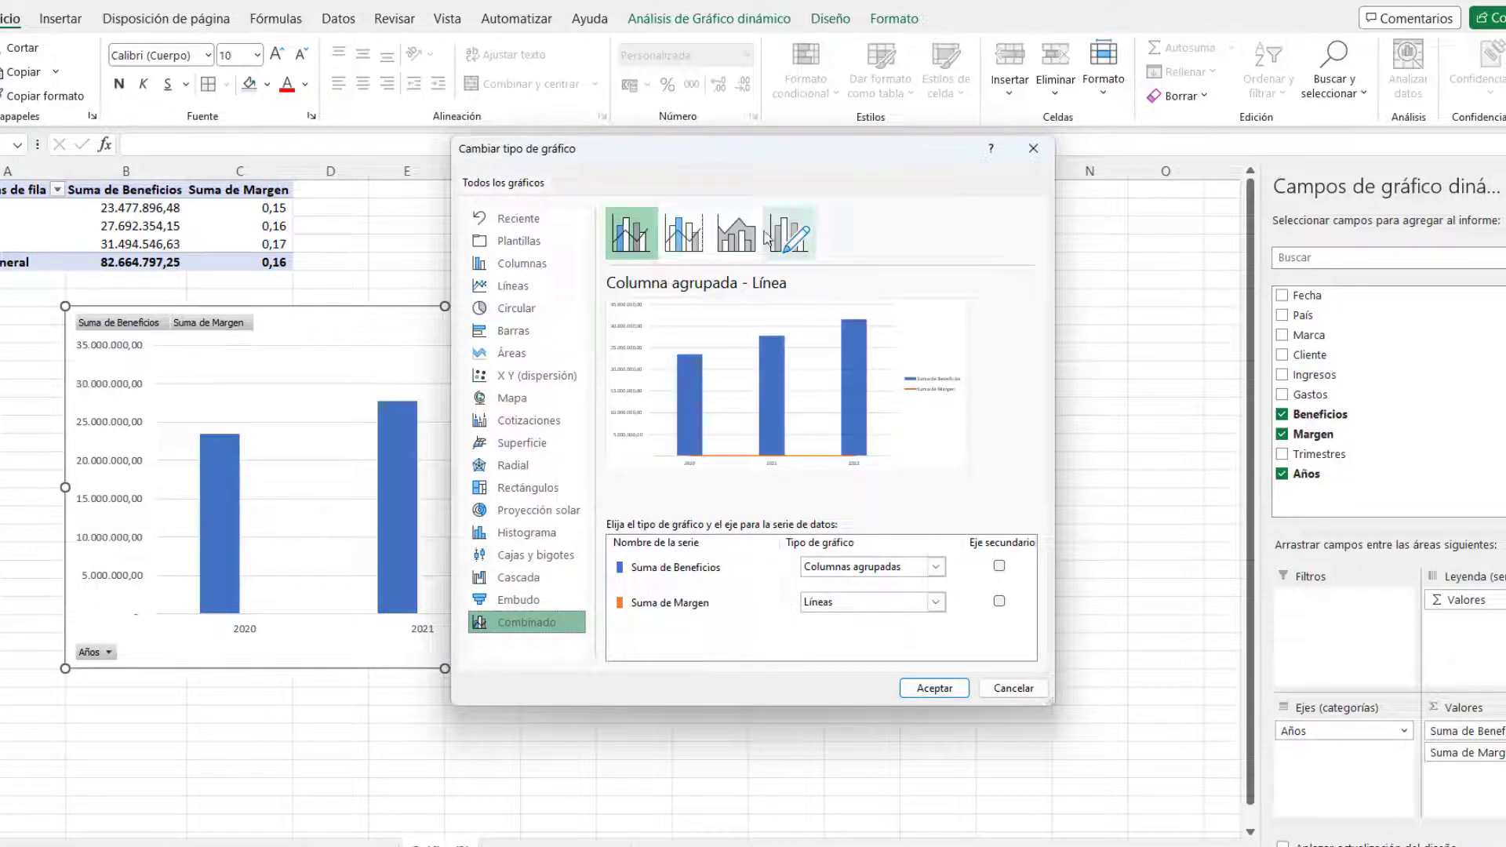
left_click(628, 235)
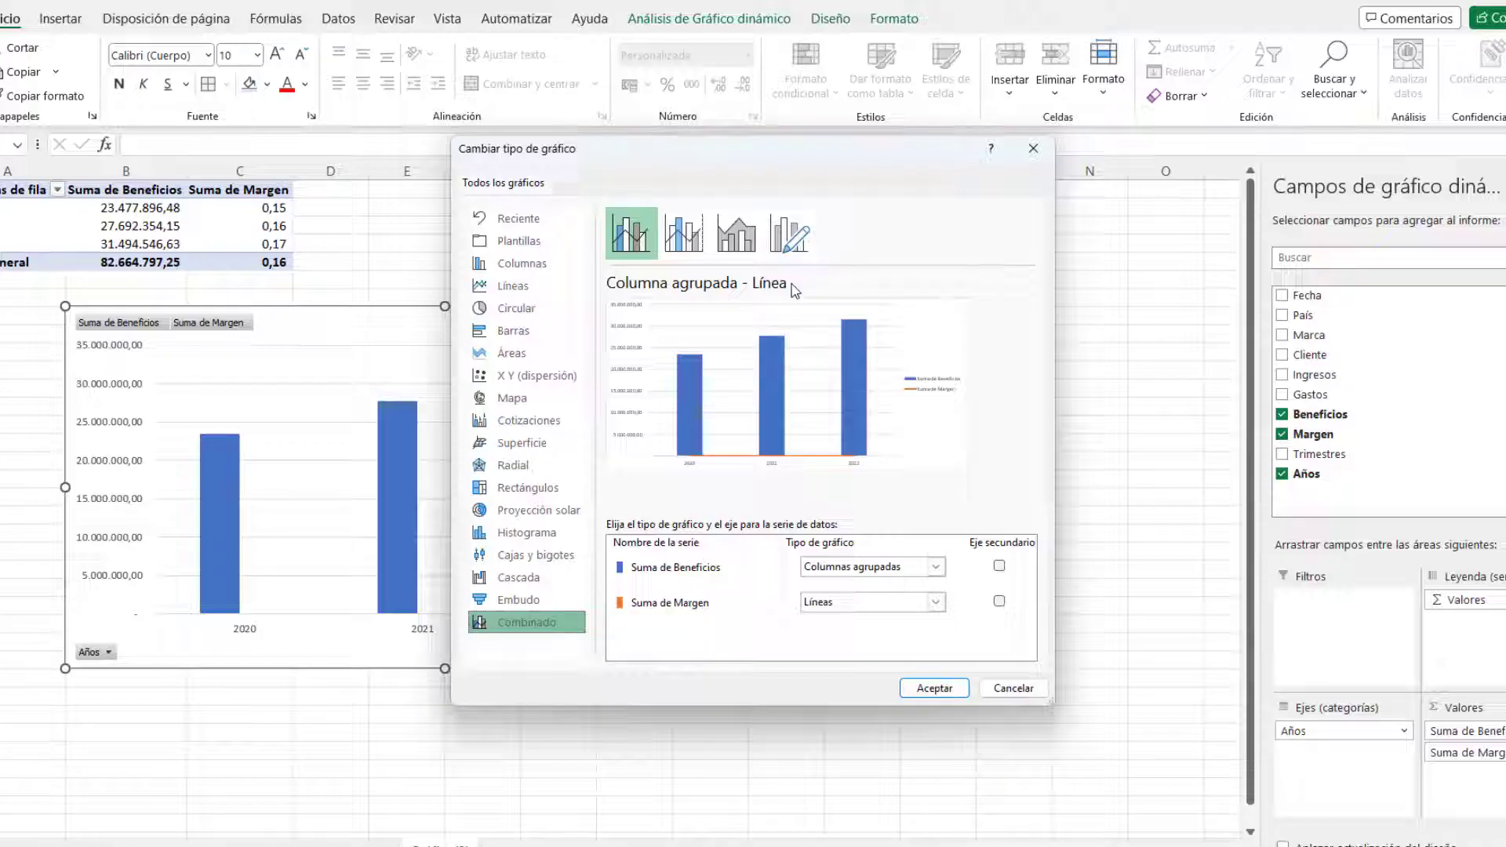
left_click(934, 688)
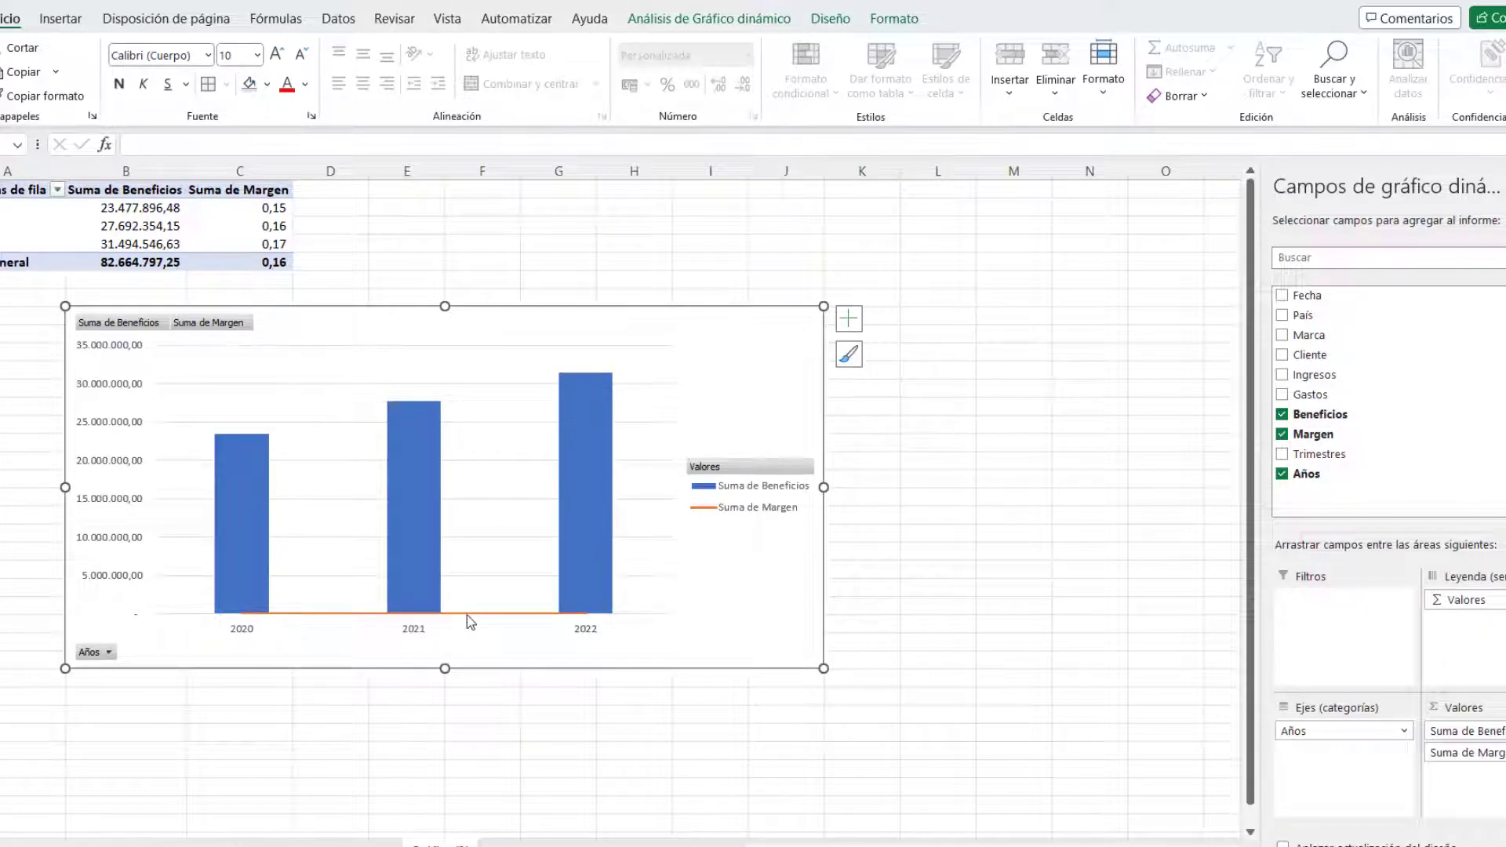
Step: Plot the Suma de Margen line of the combined chart on a secondary axis
mouse_move(469, 617)
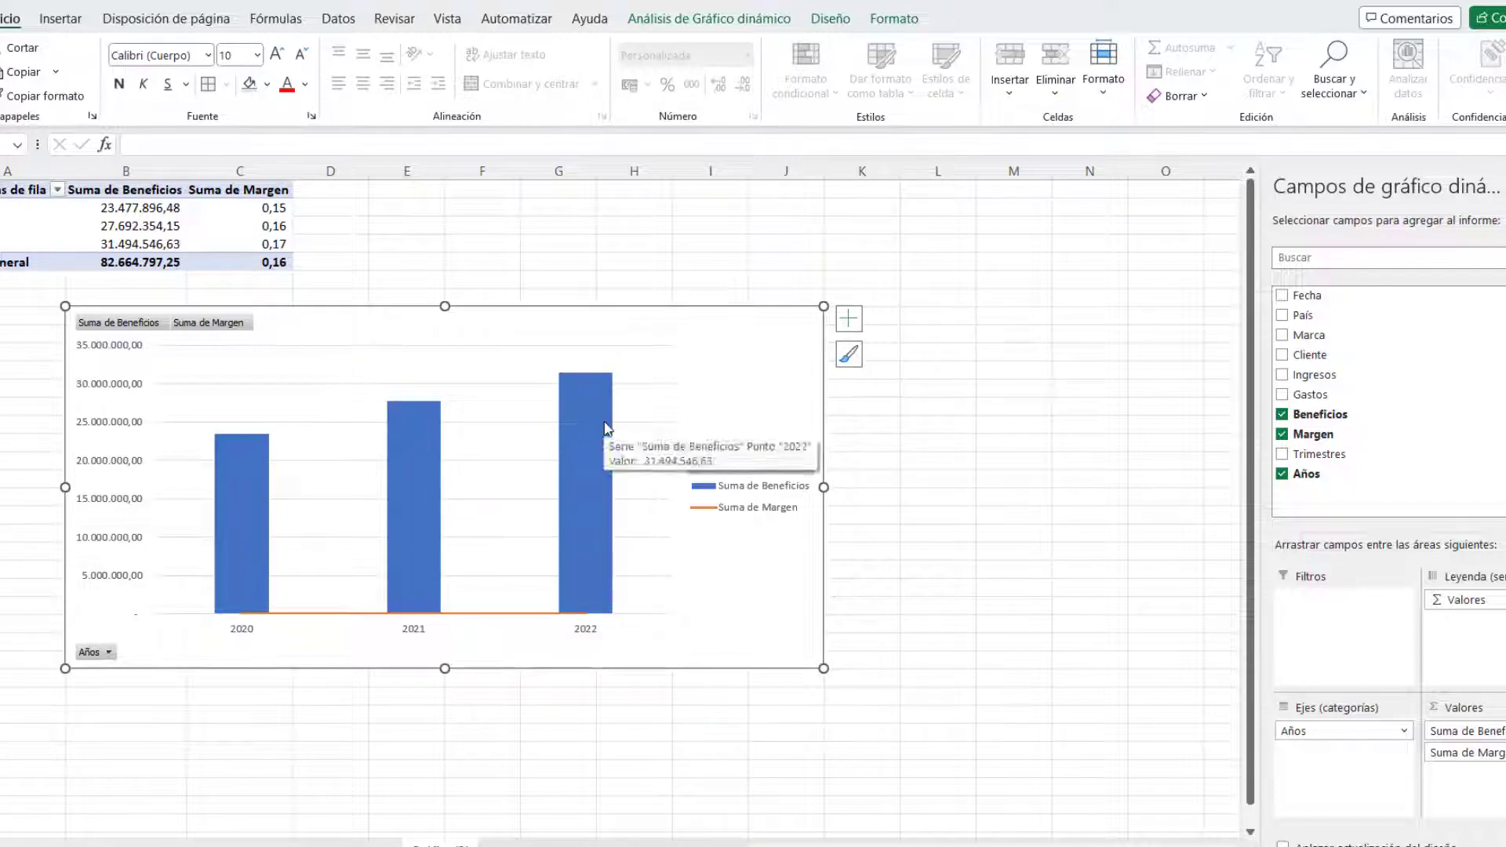
right_click(760, 574)
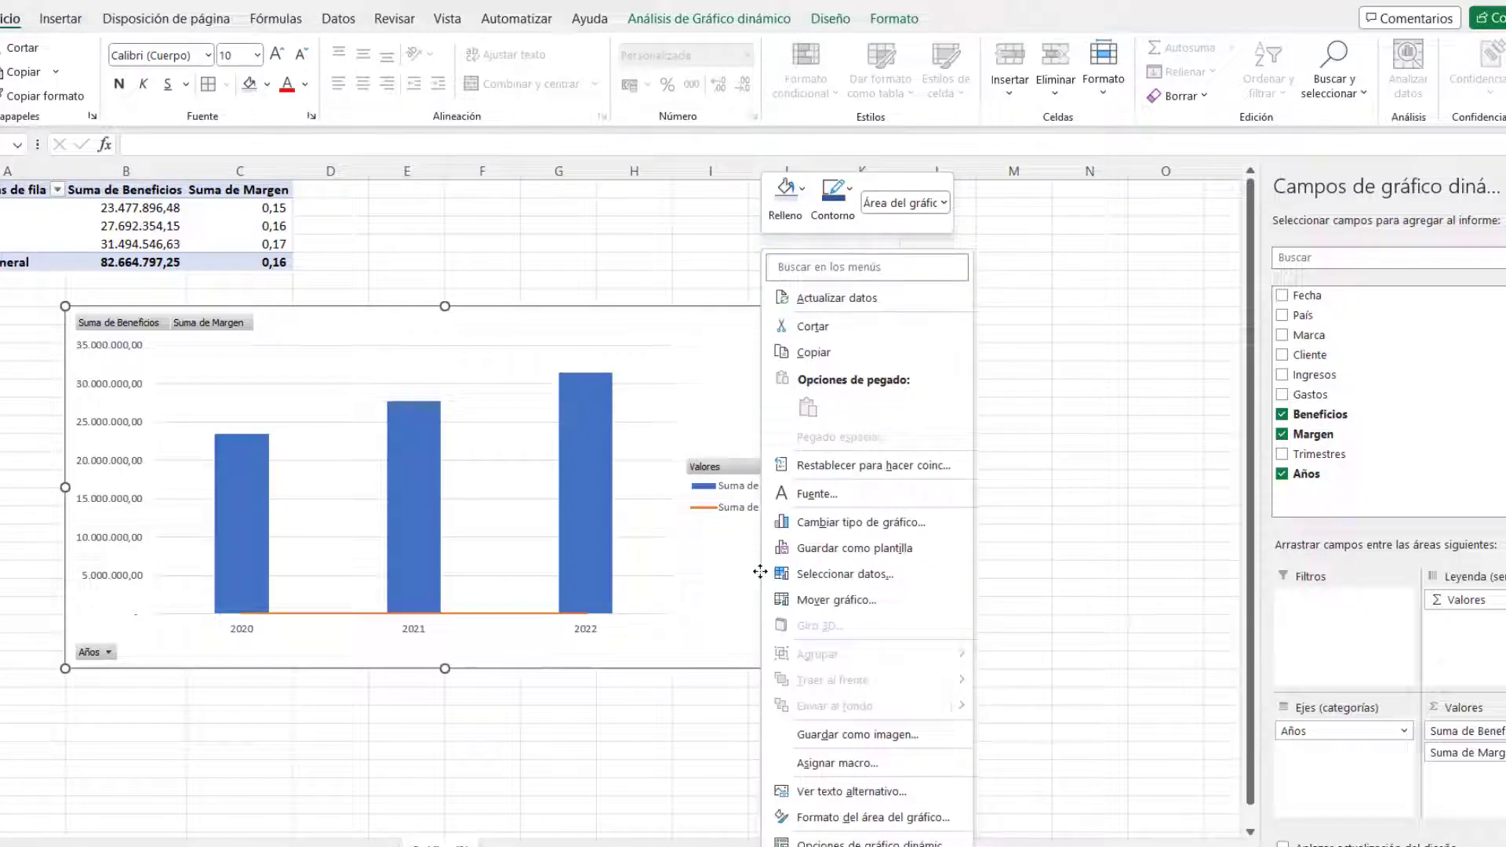
left_click(880, 528)
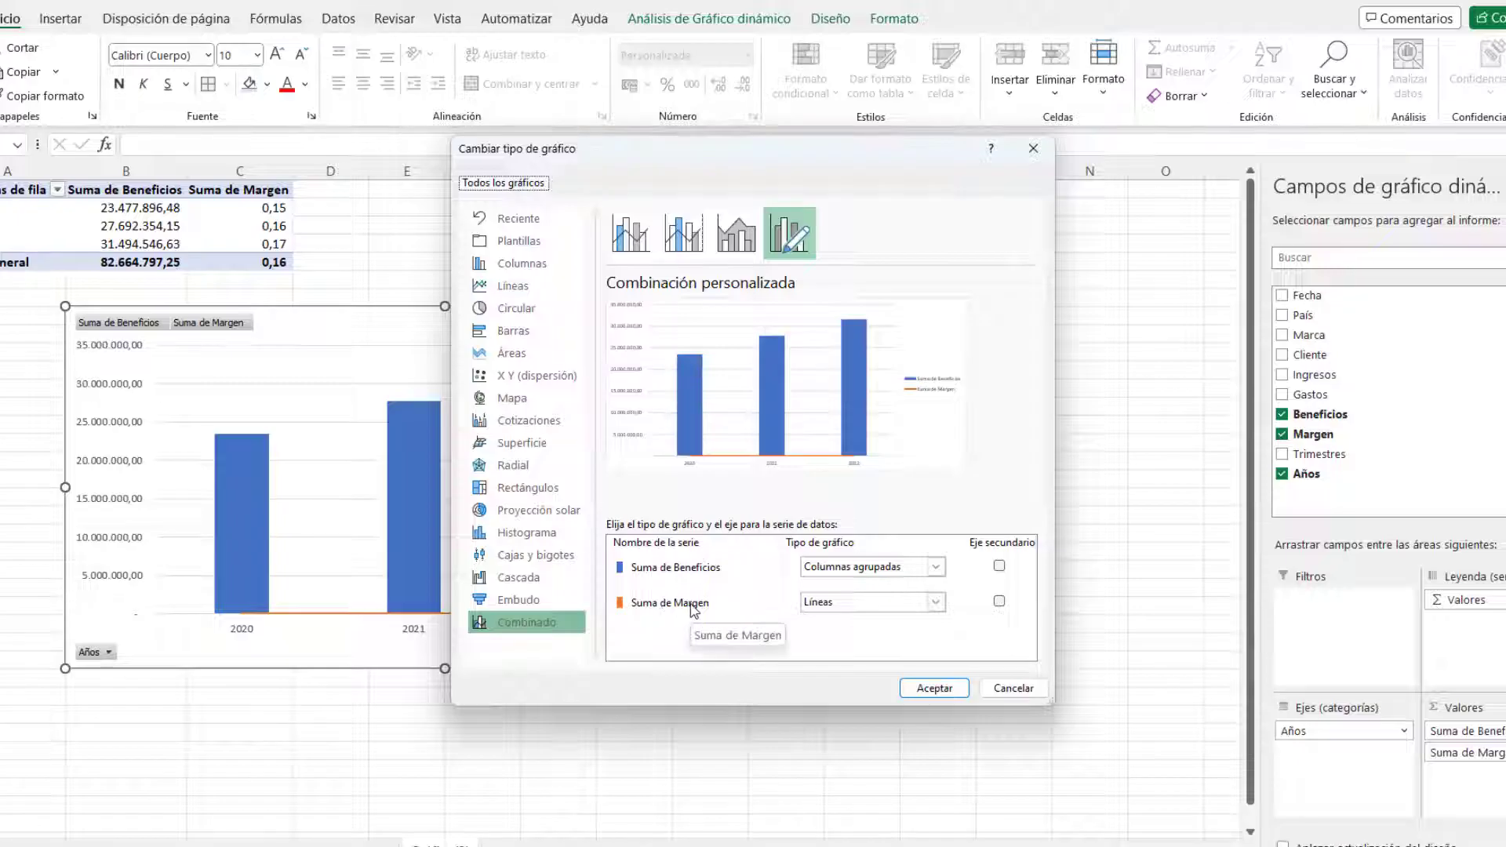
left_click(999, 603)
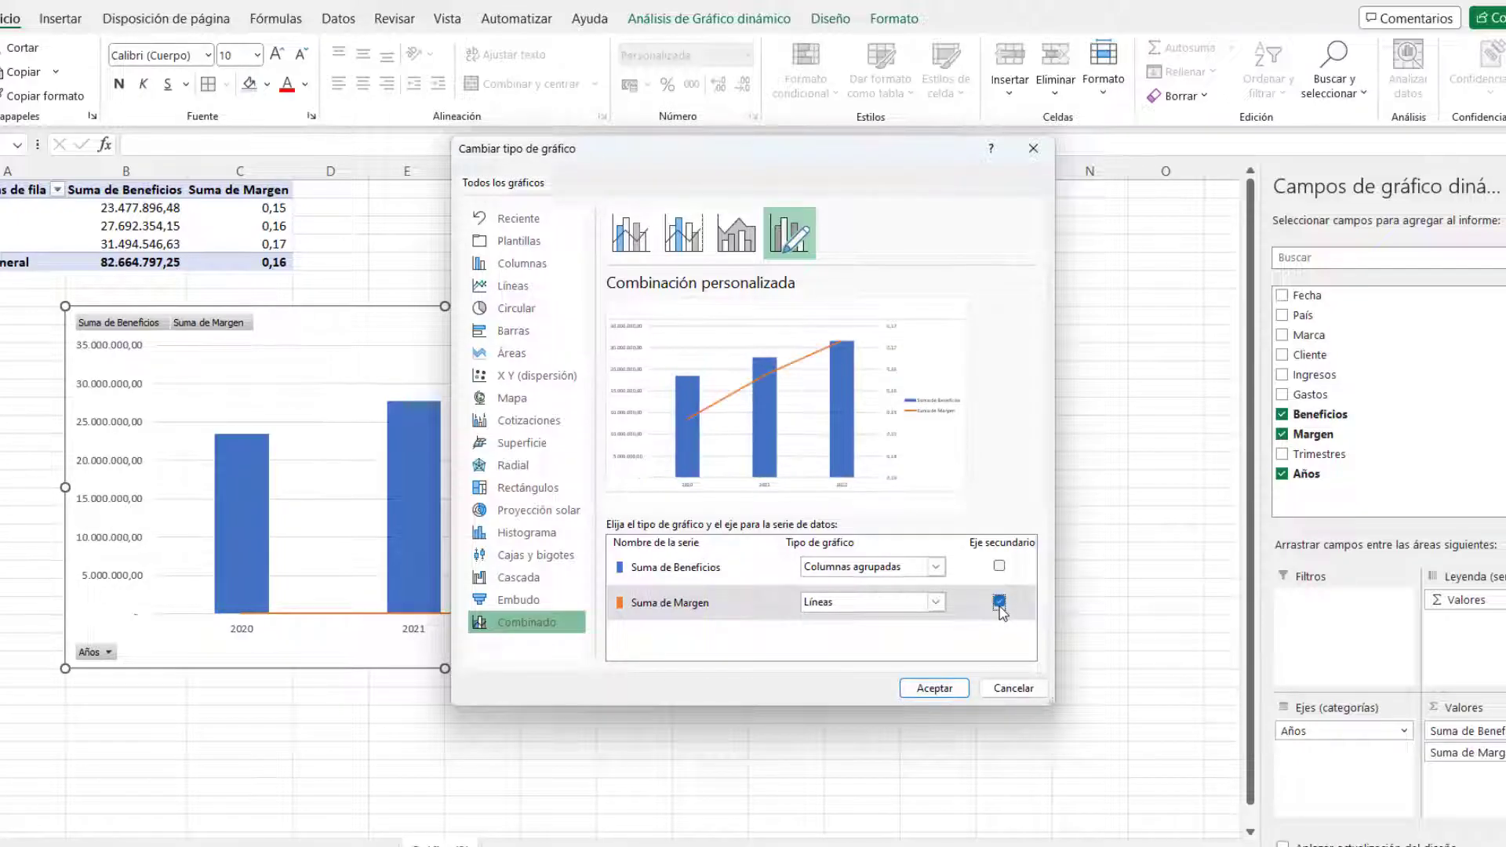
left_click(952, 696)
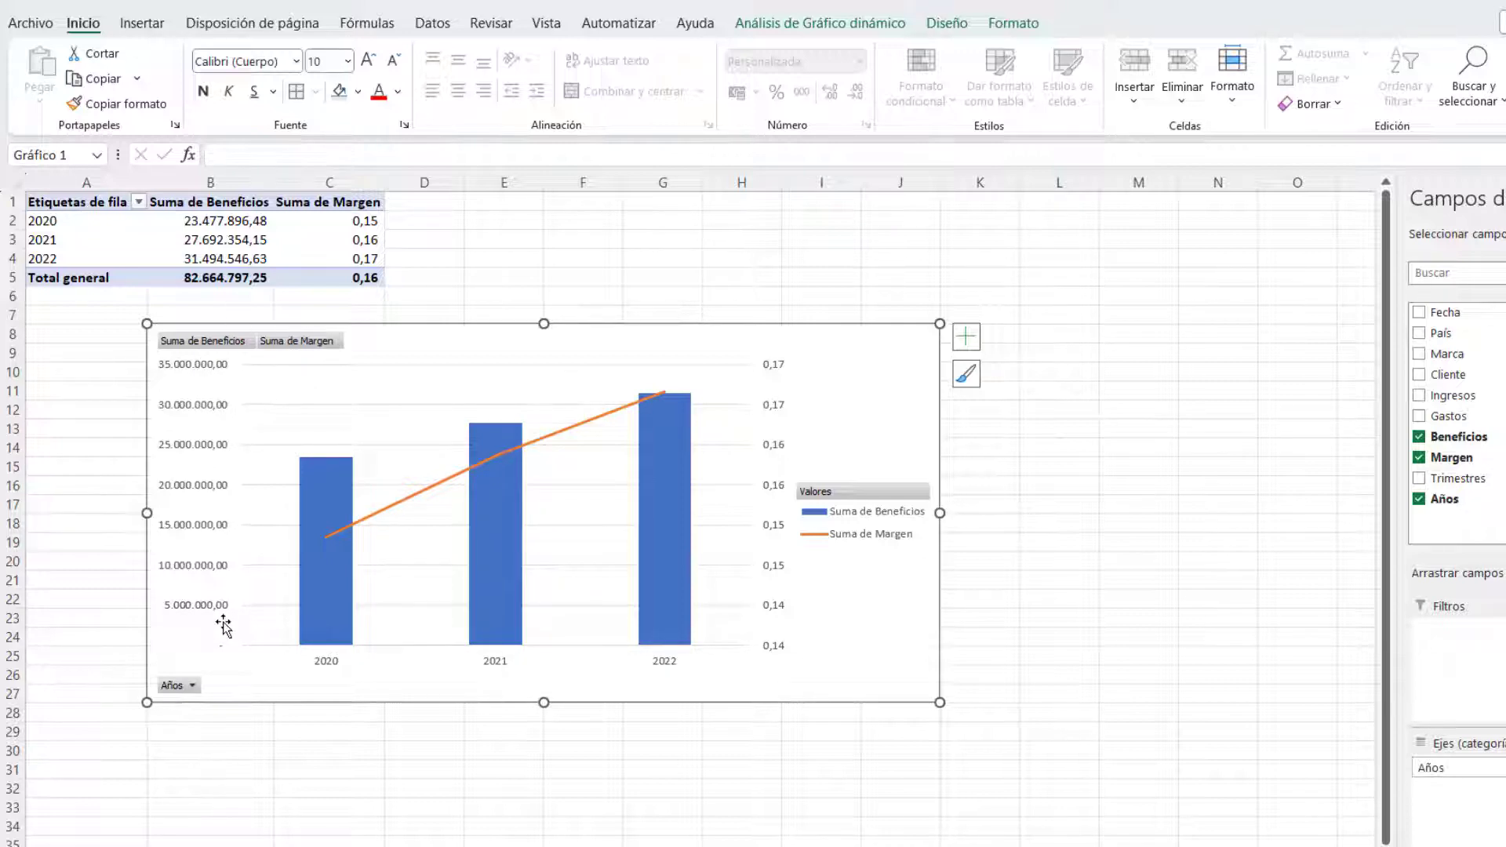
Step: Format the Suma de Margen values in C2:C5 as percentages with three decimals
mouse_move(320, 469)
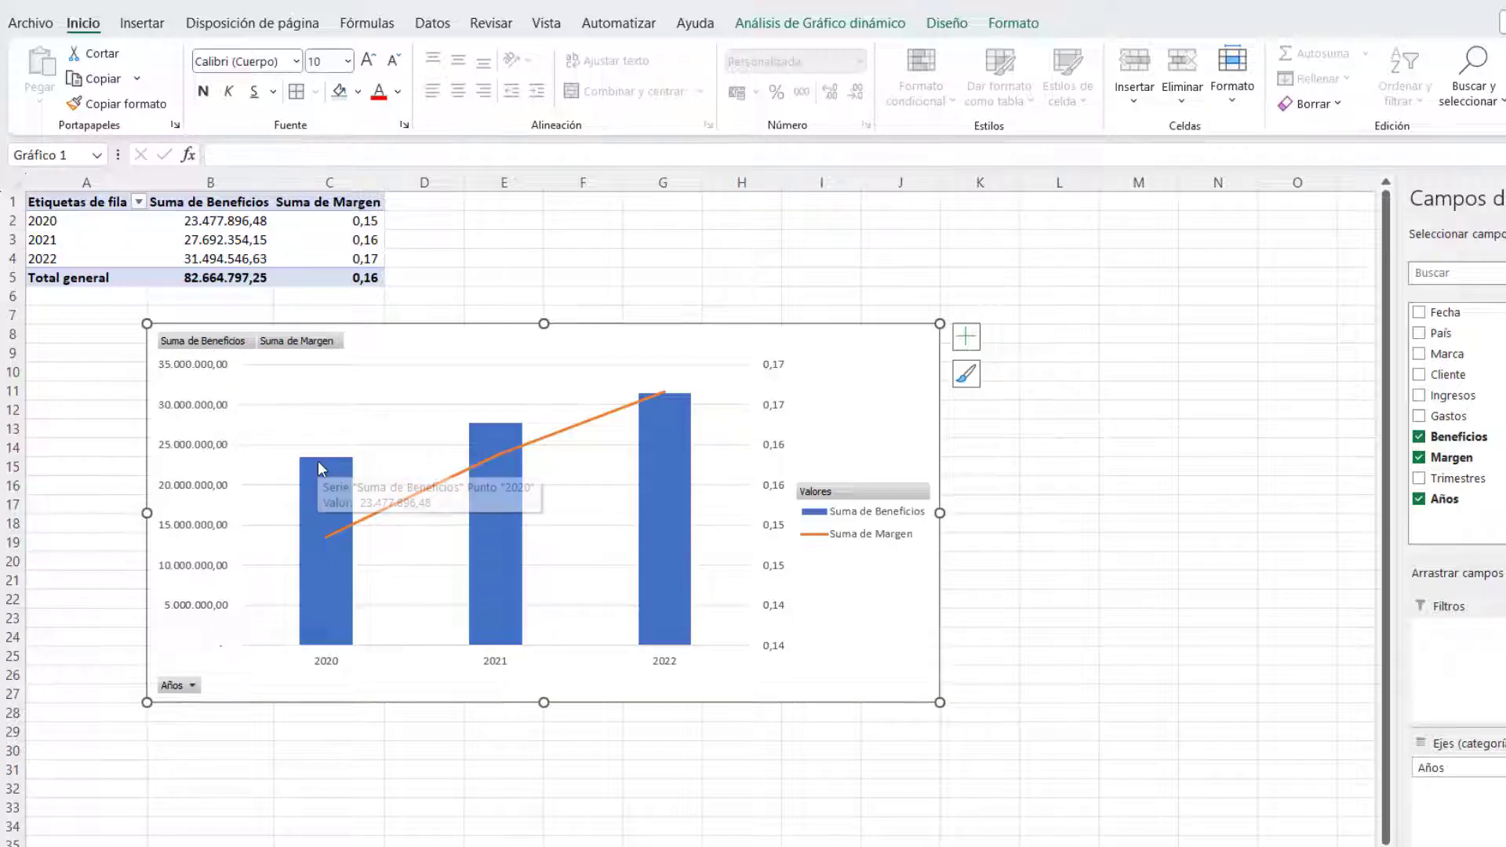
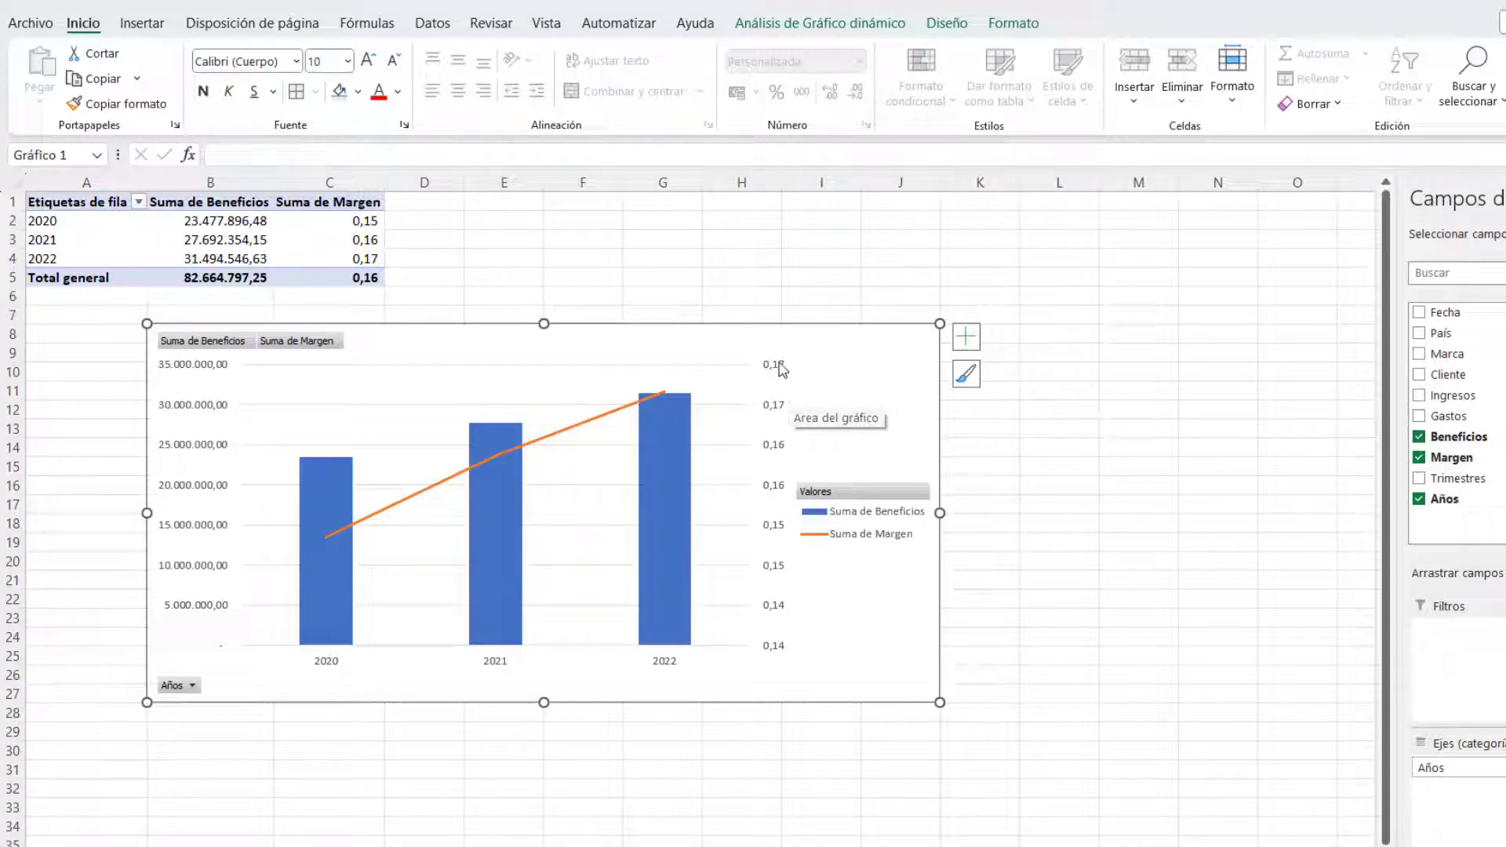
left_click(346, 225)
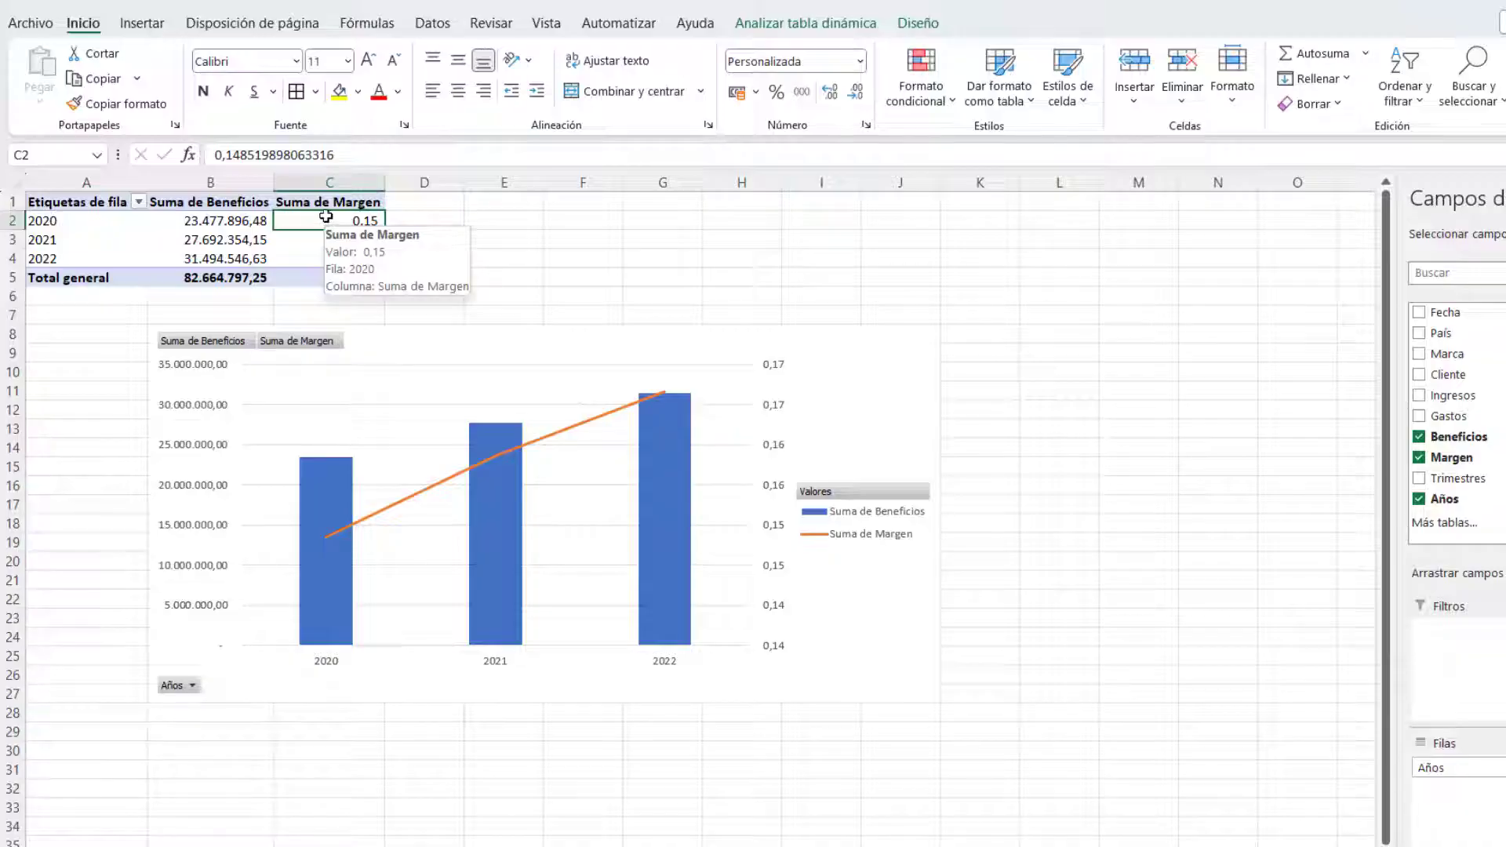
left_click_drag(331, 220, 331, 278)
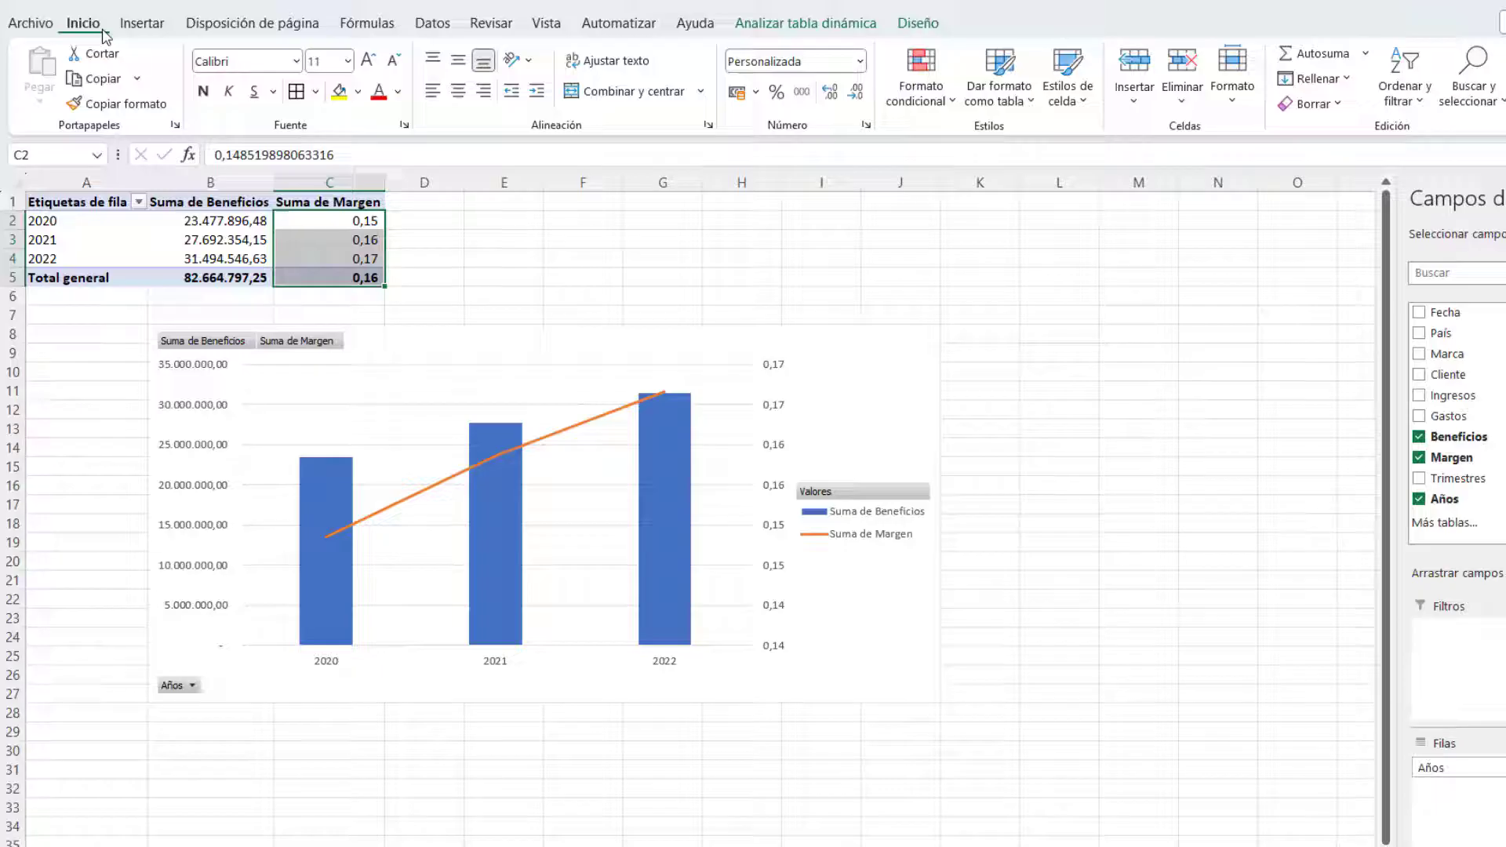
left_click(782, 102)
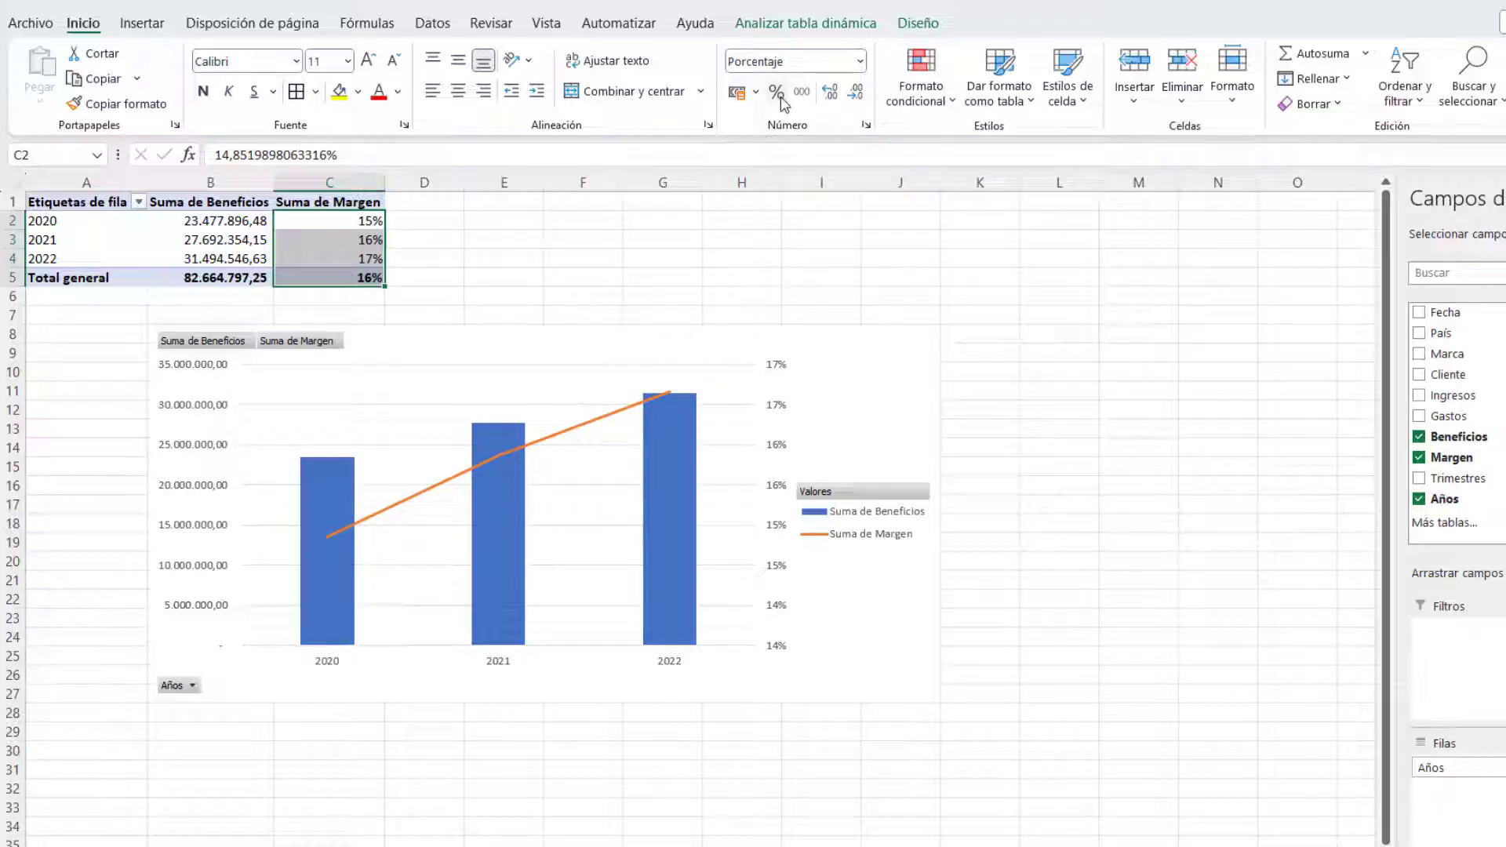
left_click(831, 96)
left_click(831, 96)
left_click(832, 95)
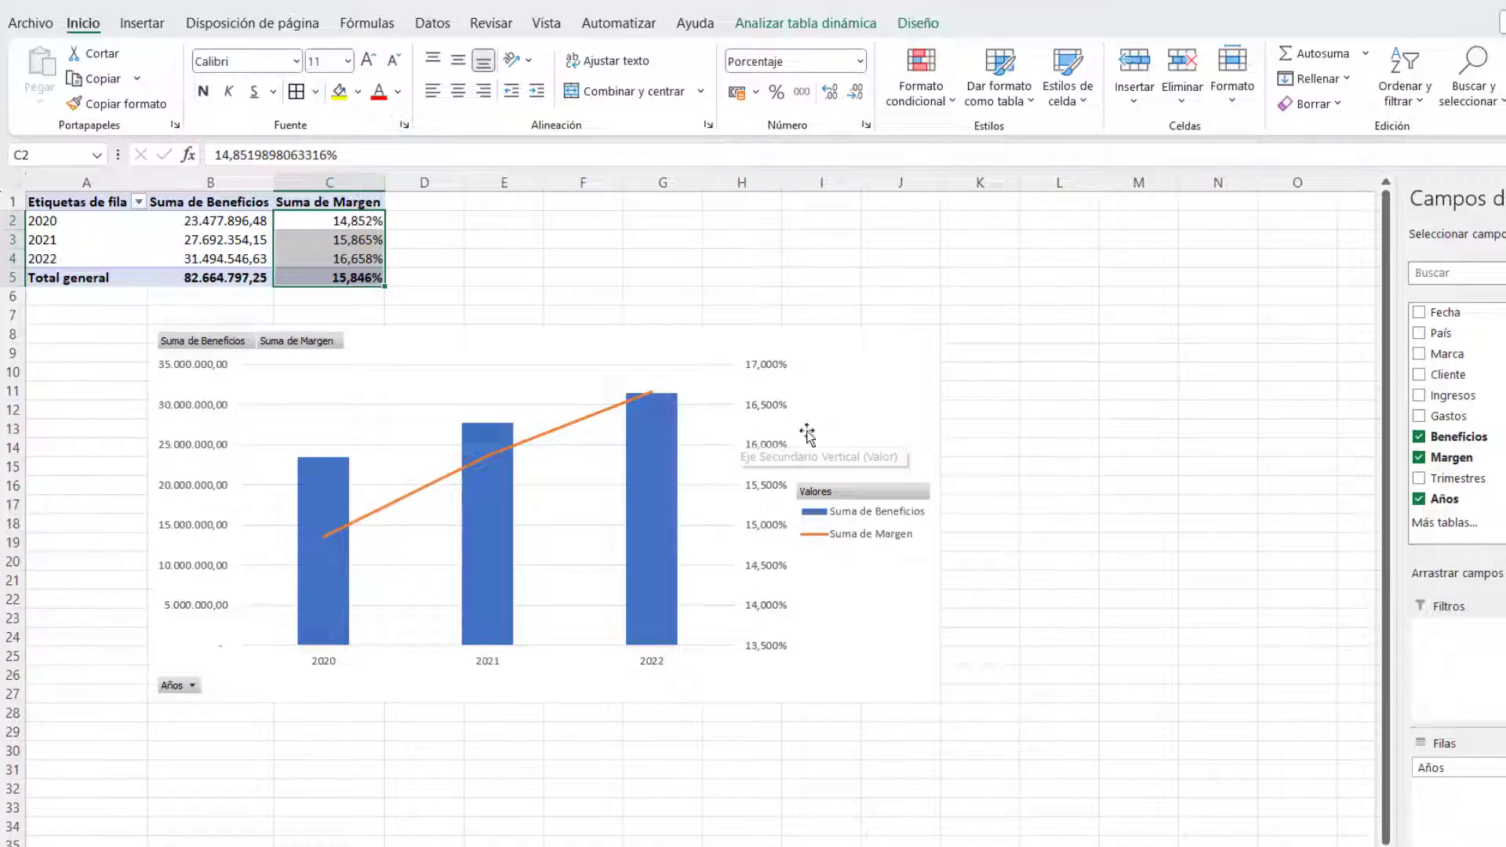
Step: Move the combined Beneficios and Margen chart directly below the pivot table, starting at column A around row 7, and deselect it
left_click(965, 403)
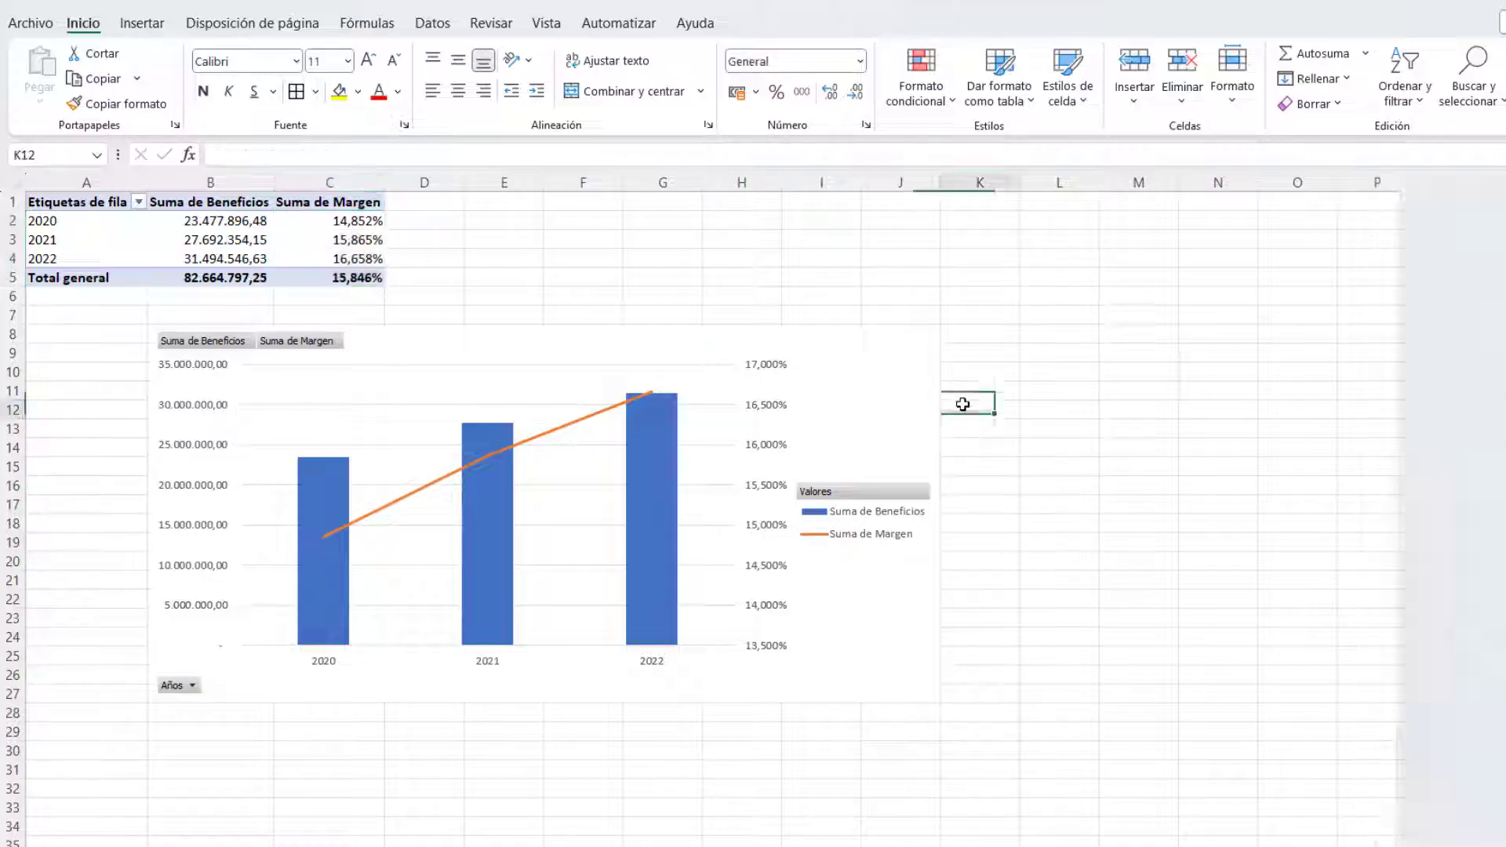
left_click(887, 410)
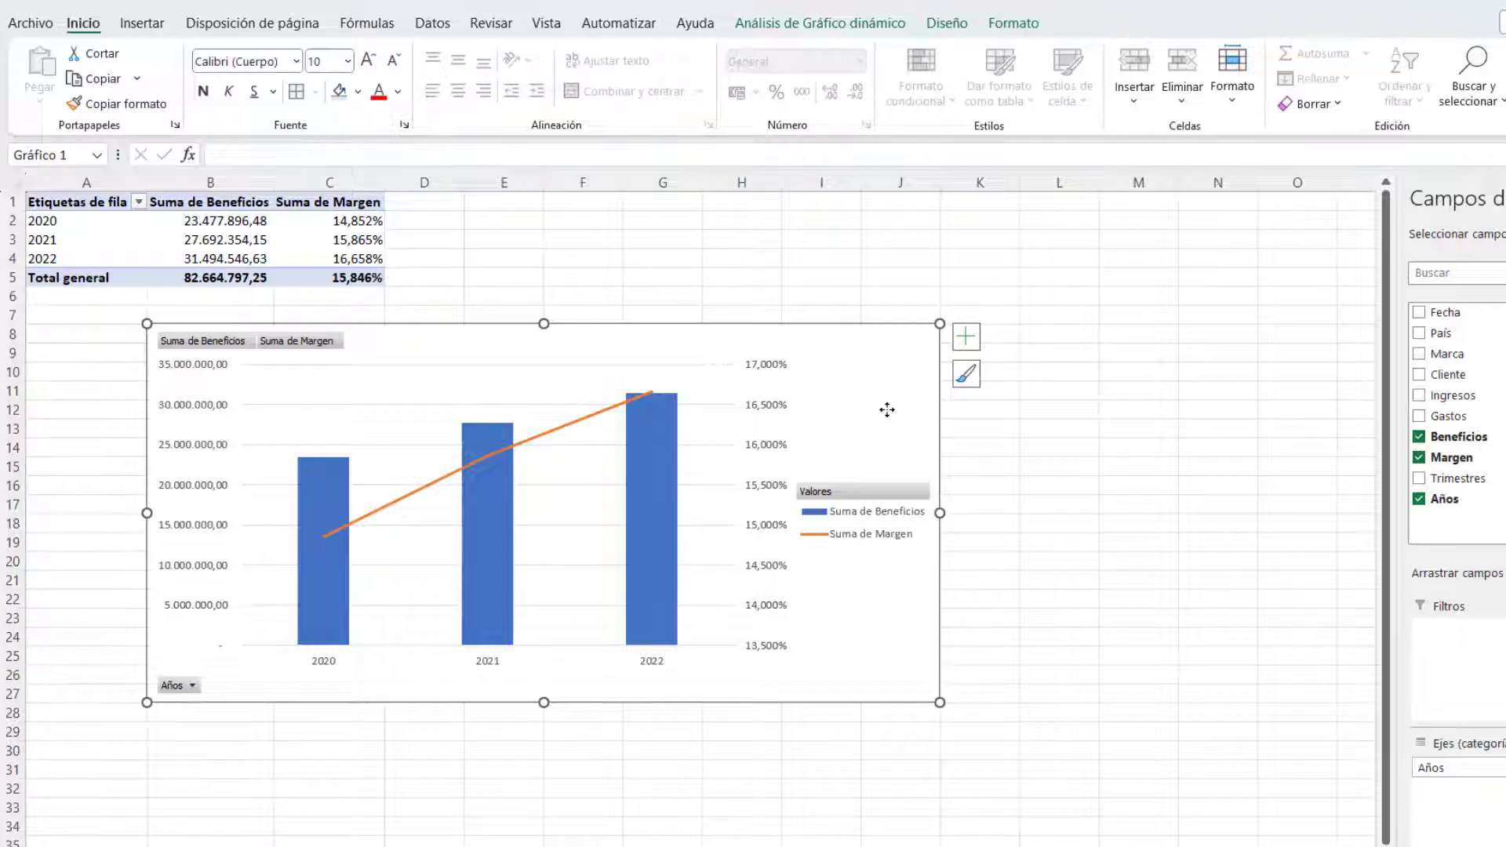
left_click_drag(887, 410, 713, 397)
left_click(839, 601)
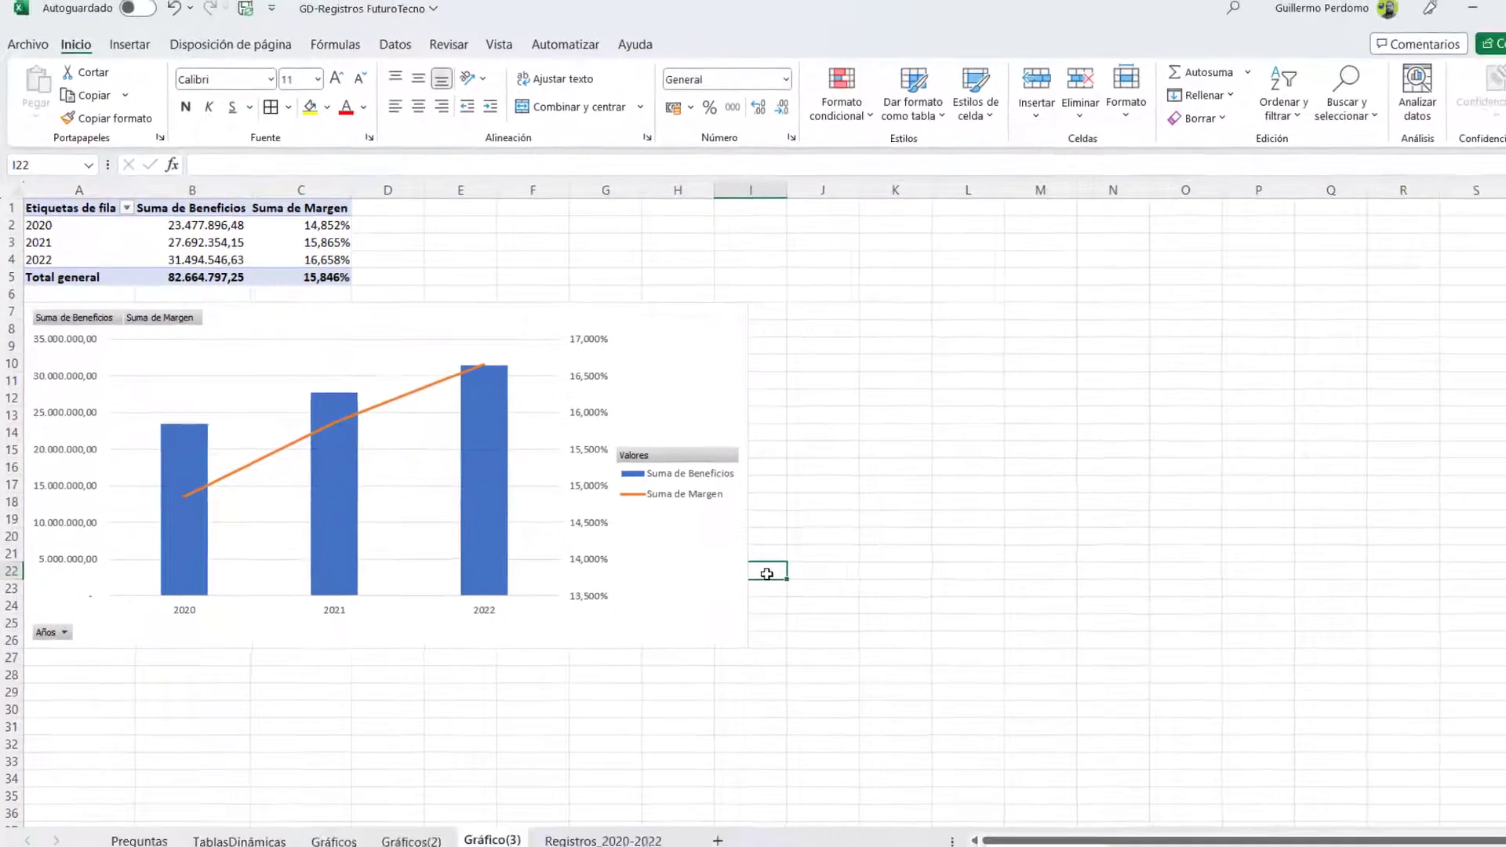
left_click(670, 677)
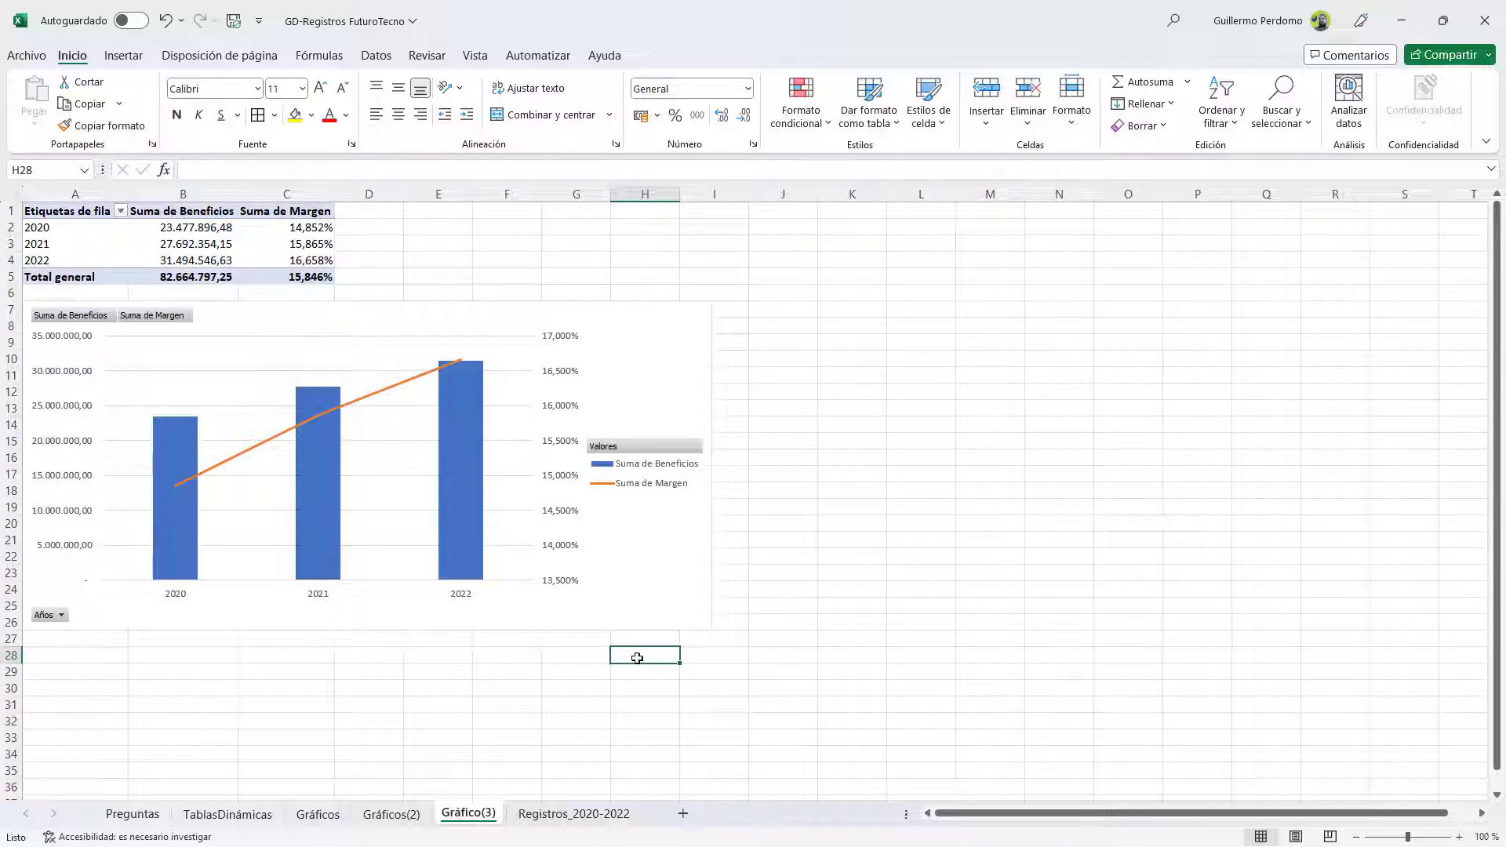
Step: Run Analizar datos on the Registros_2020-2022 table and insert the suggested pivot table "Ingresos" por "Marca" y "País"
left_click(612, 816)
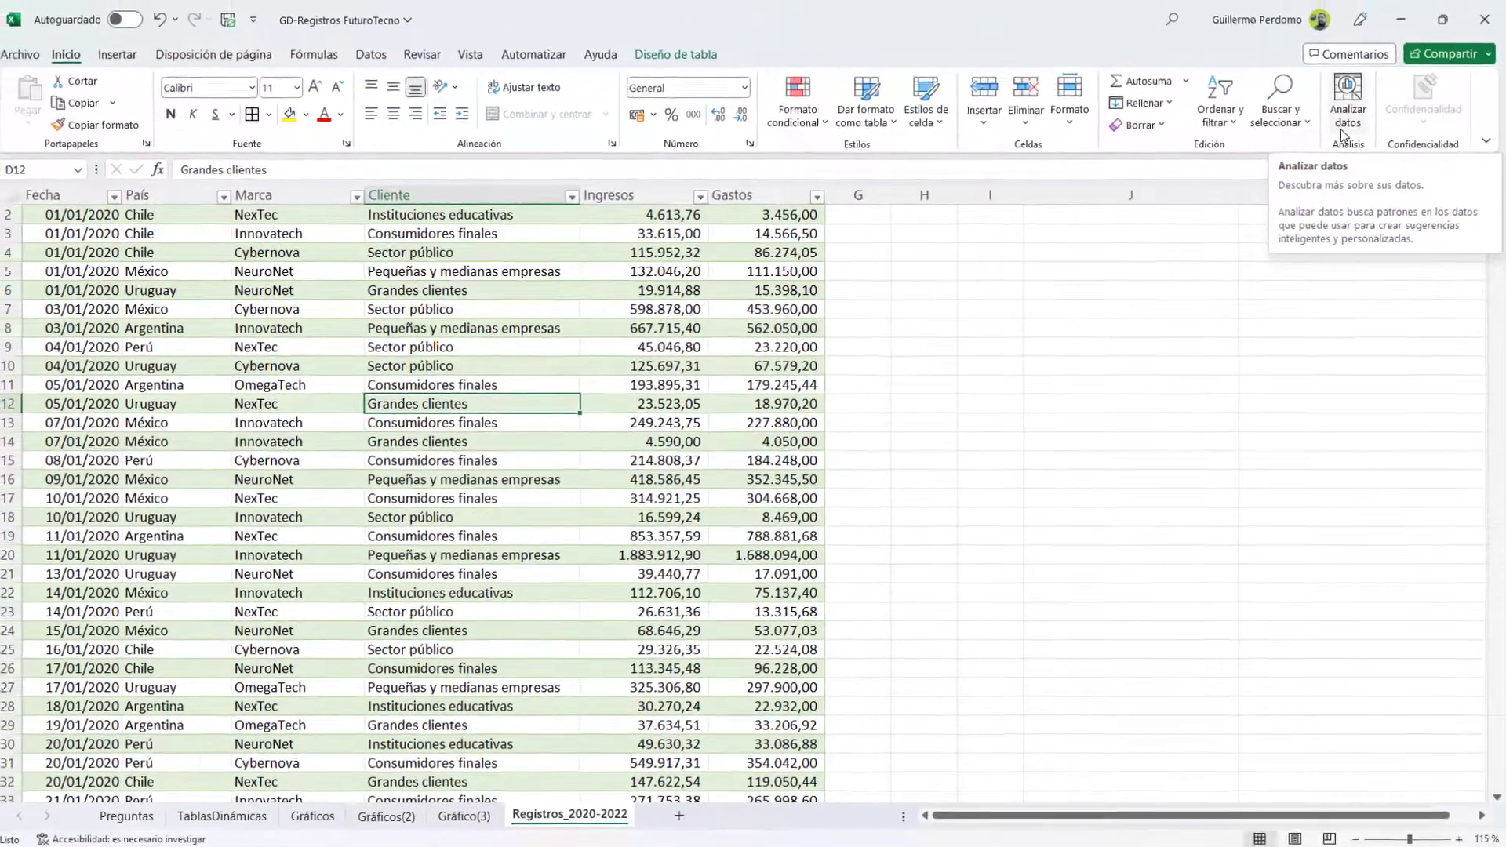
left_click(1343, 132)
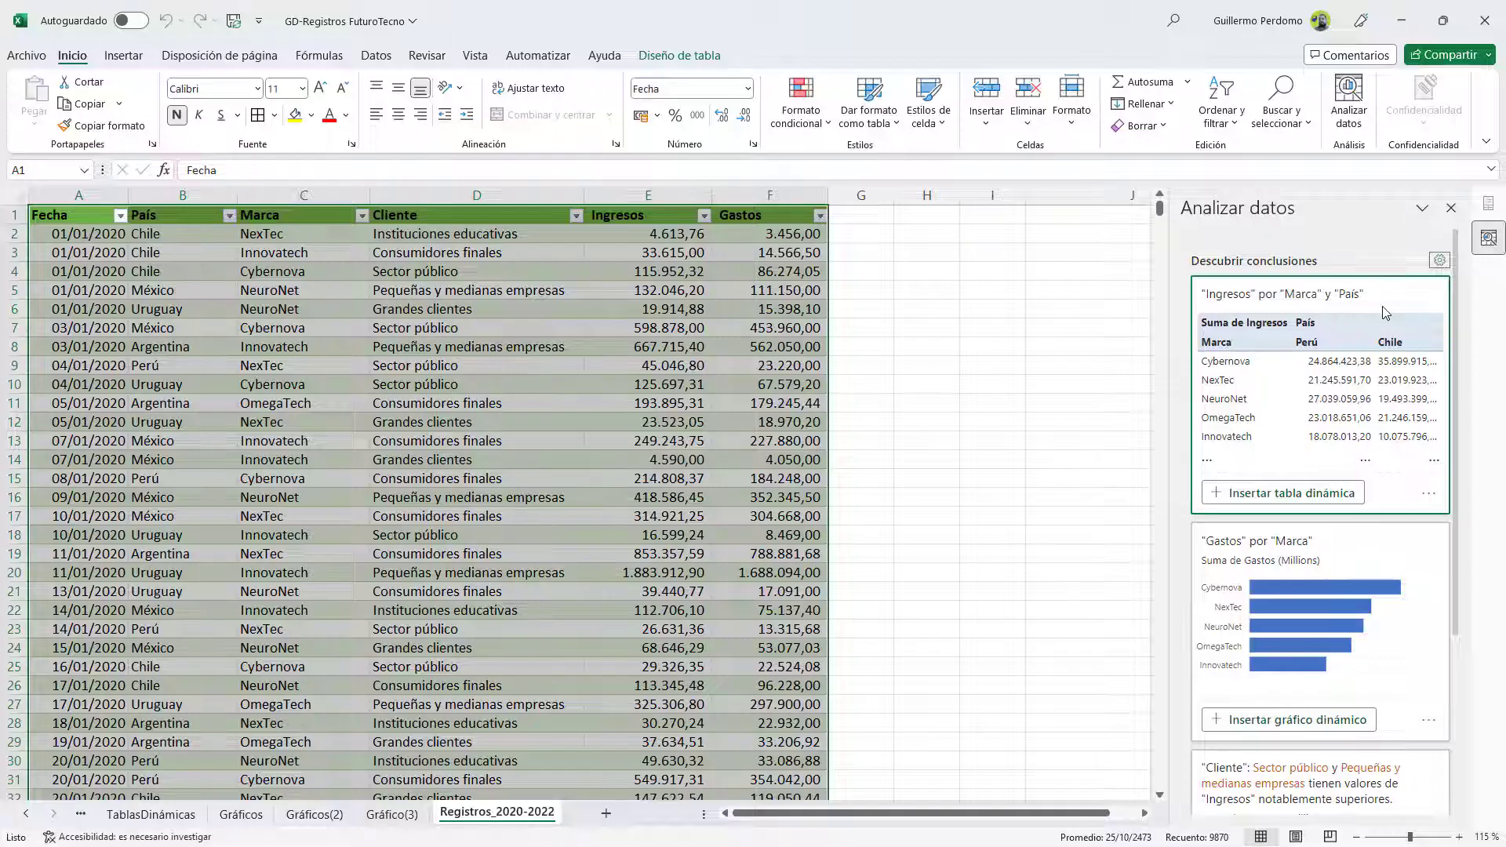
left_click(1303, 499)
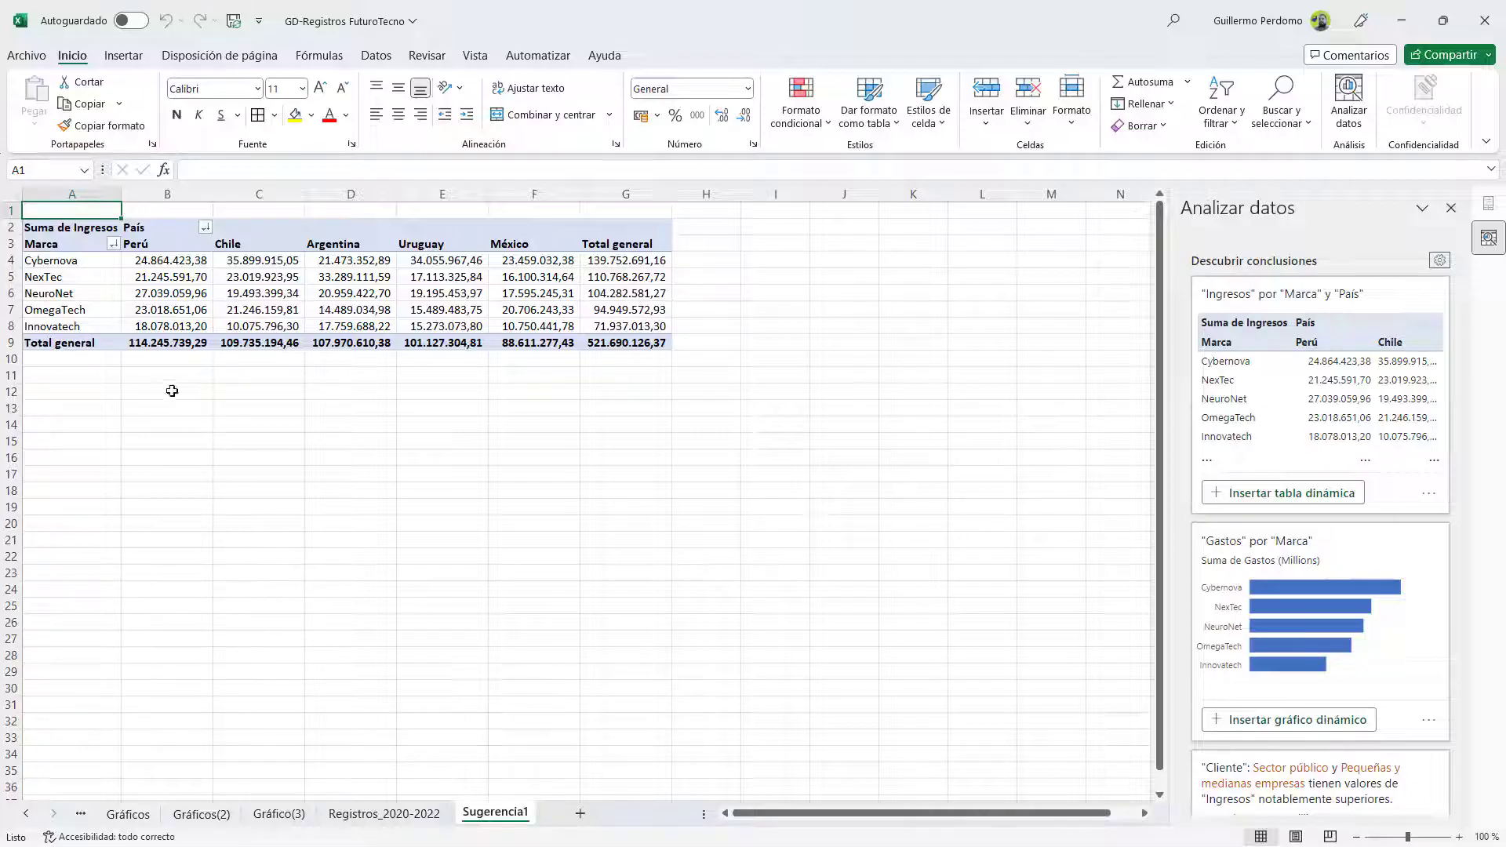
Step: Examine the suggested pivot table's fields, income values, country headings and brand row labels
left_click(64, 229)
mouse_move(153, 259)
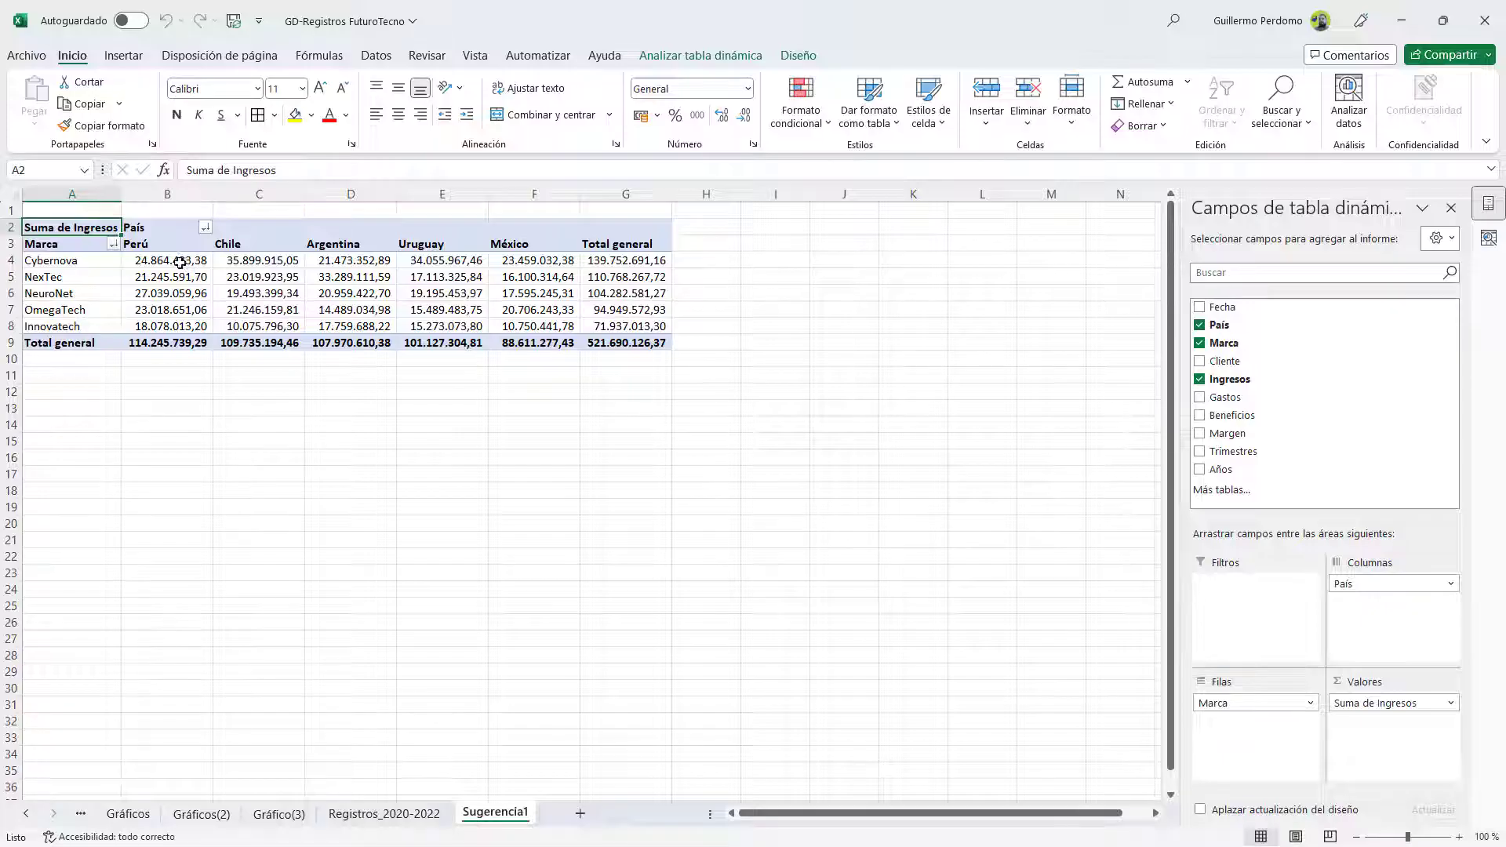
left_click_drag(179, 261, 620, 326)
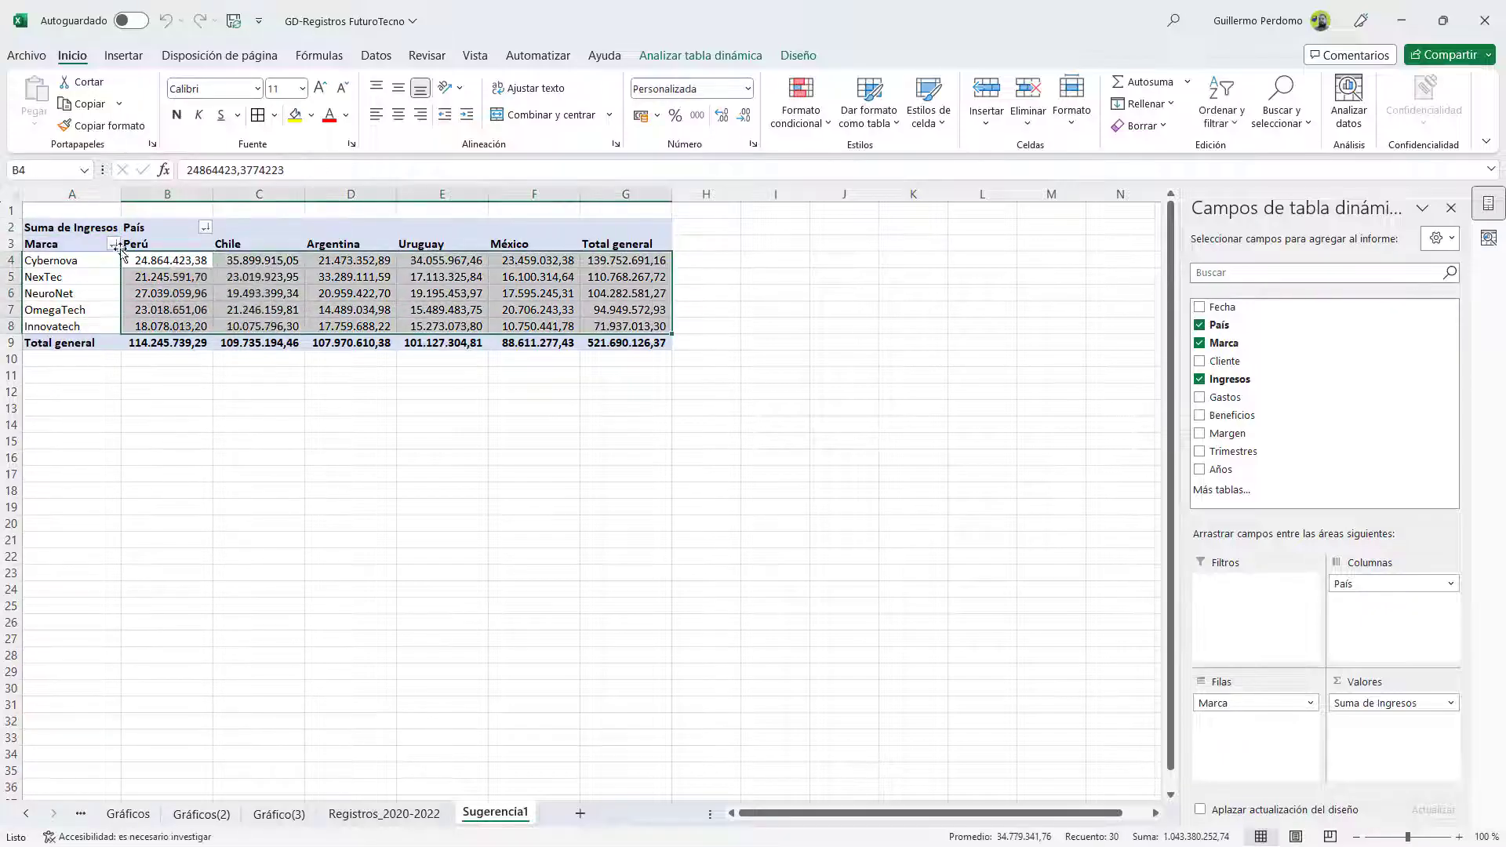
left_click(57, 229)
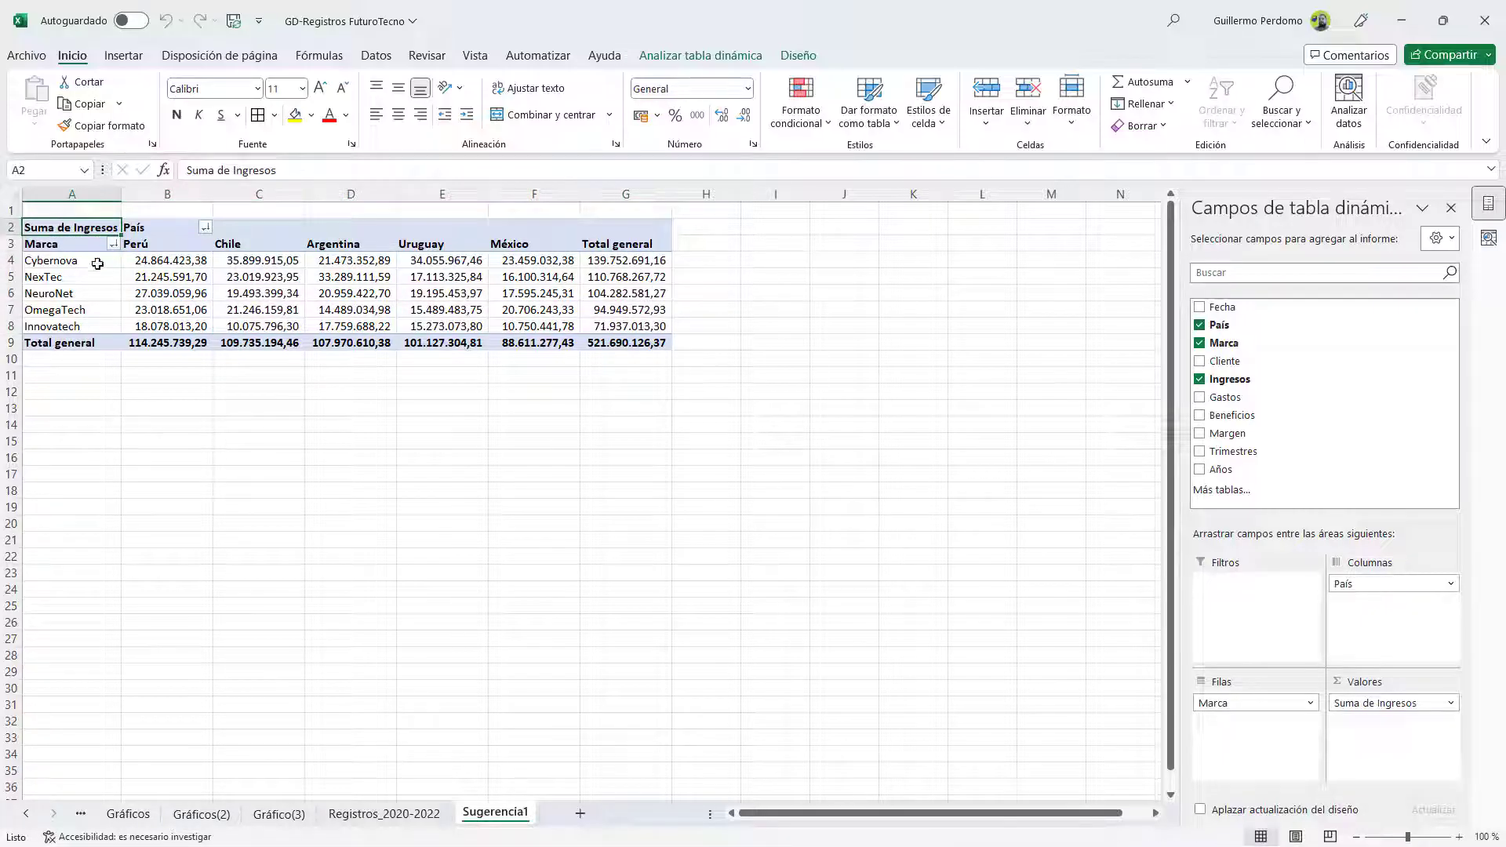
left_click_drag(153, 244, 615, 244)
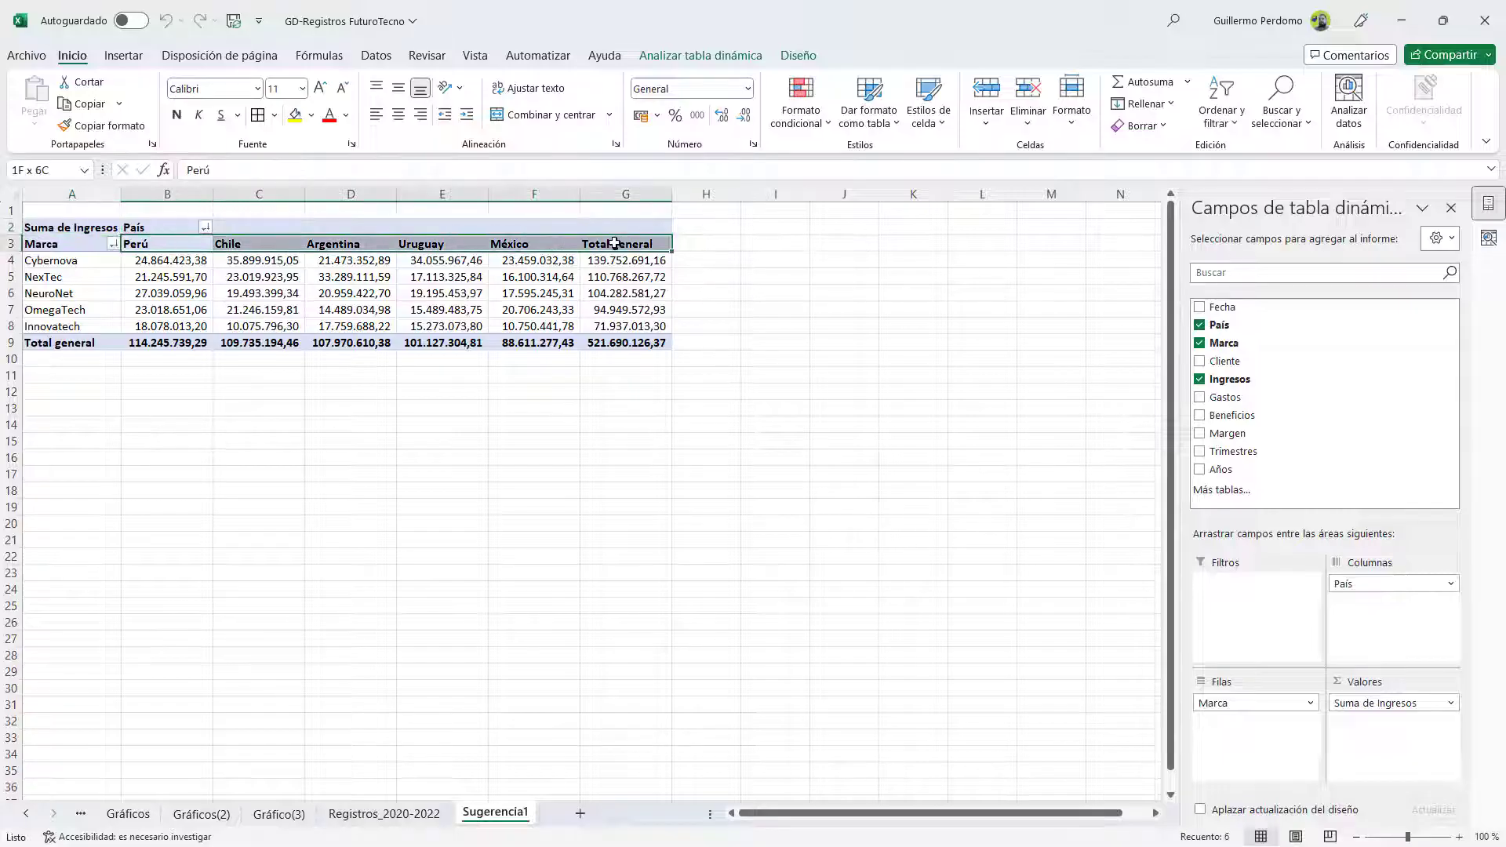
left_click_drag(55, 261, 54, 320)
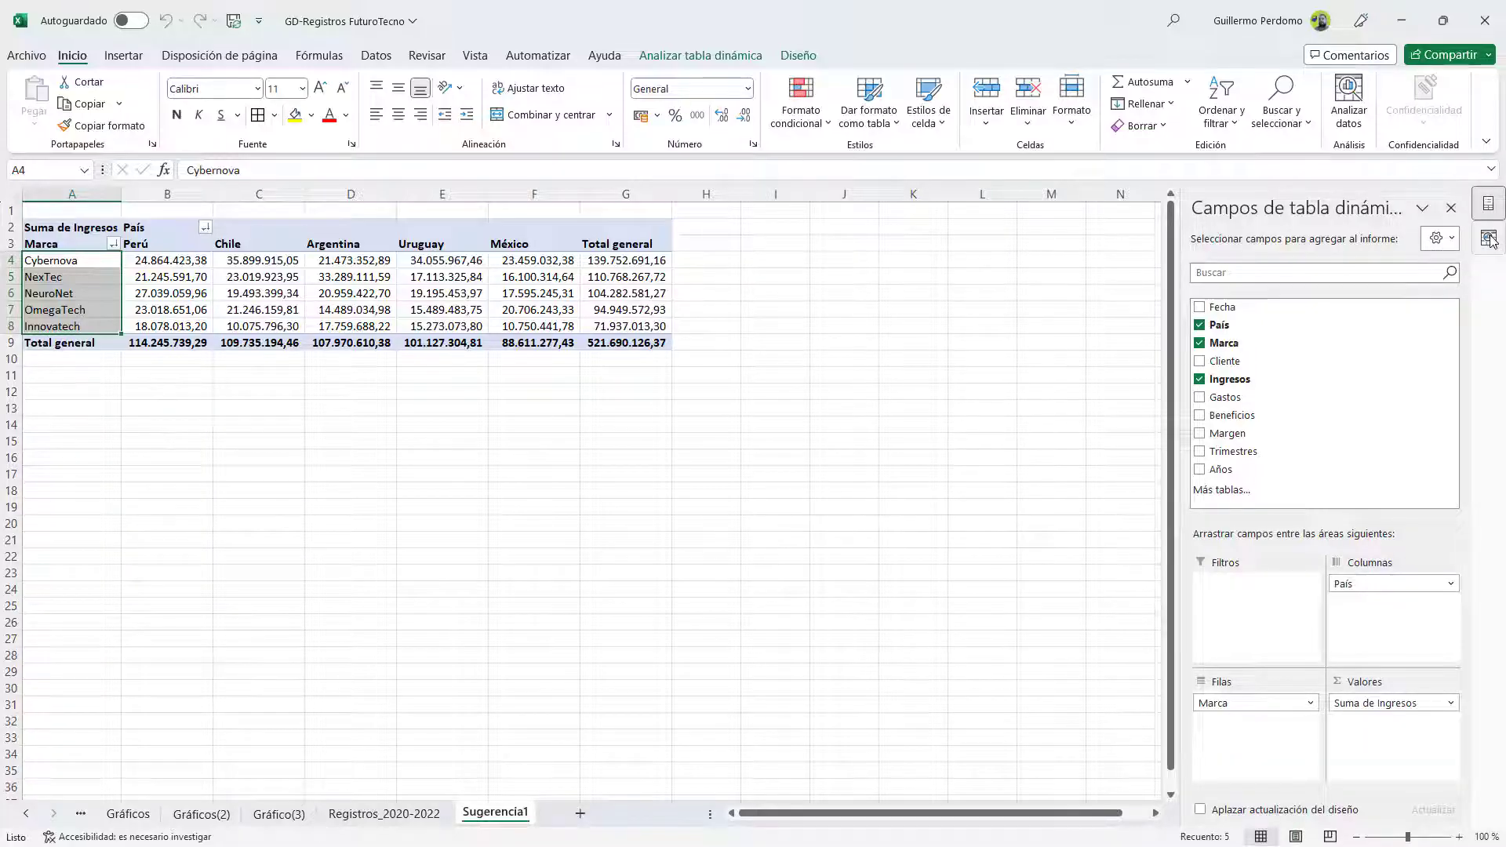
Step: Return to the Analizar datos suggestions and insert the pivot chart "Gastos" por "Marca"
left_click(1490, 240)
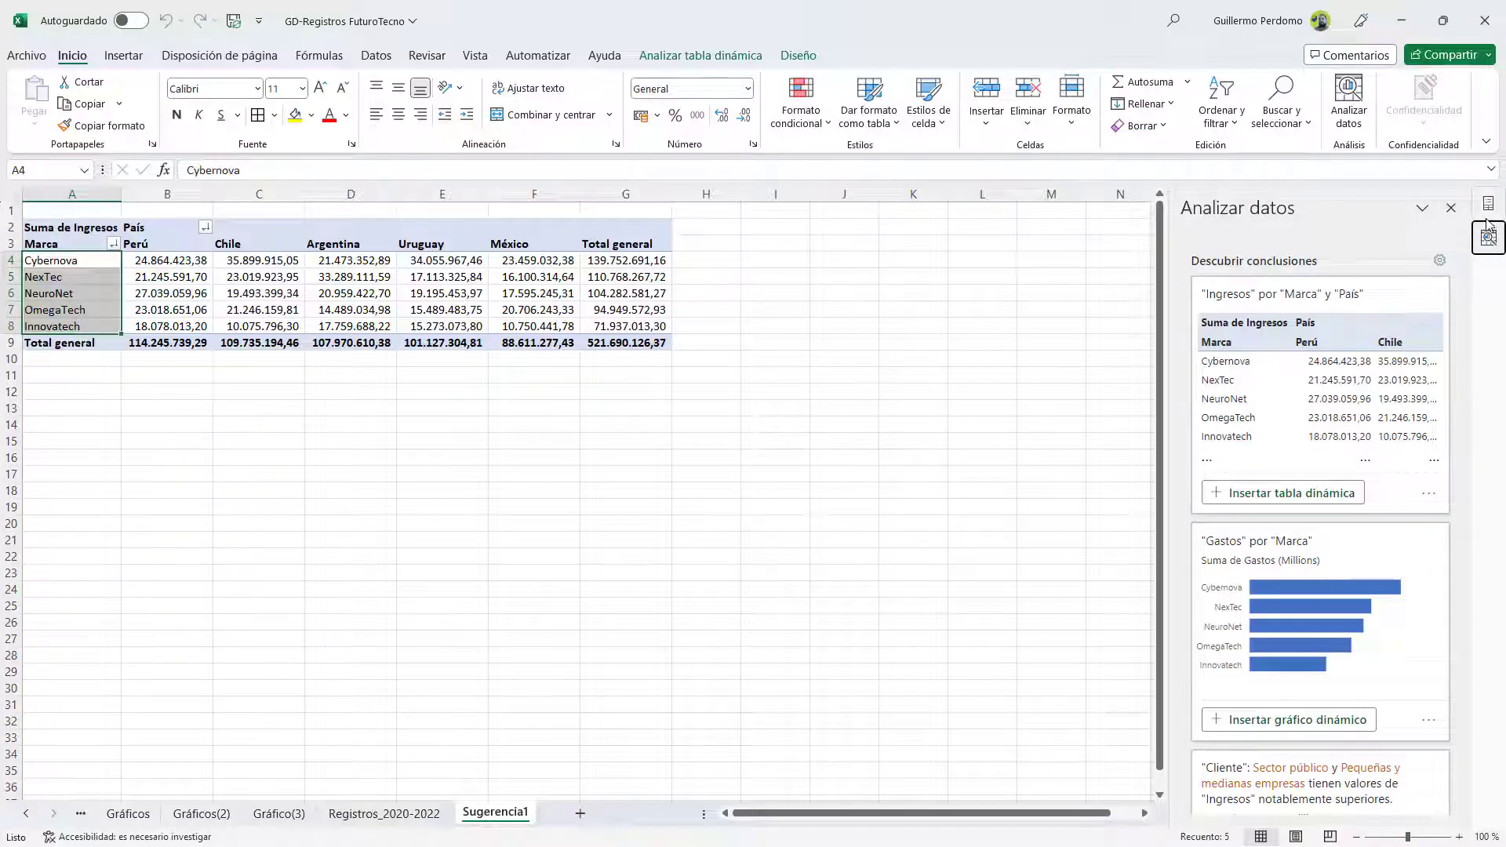
scroll(1367, 459, "down", 1)
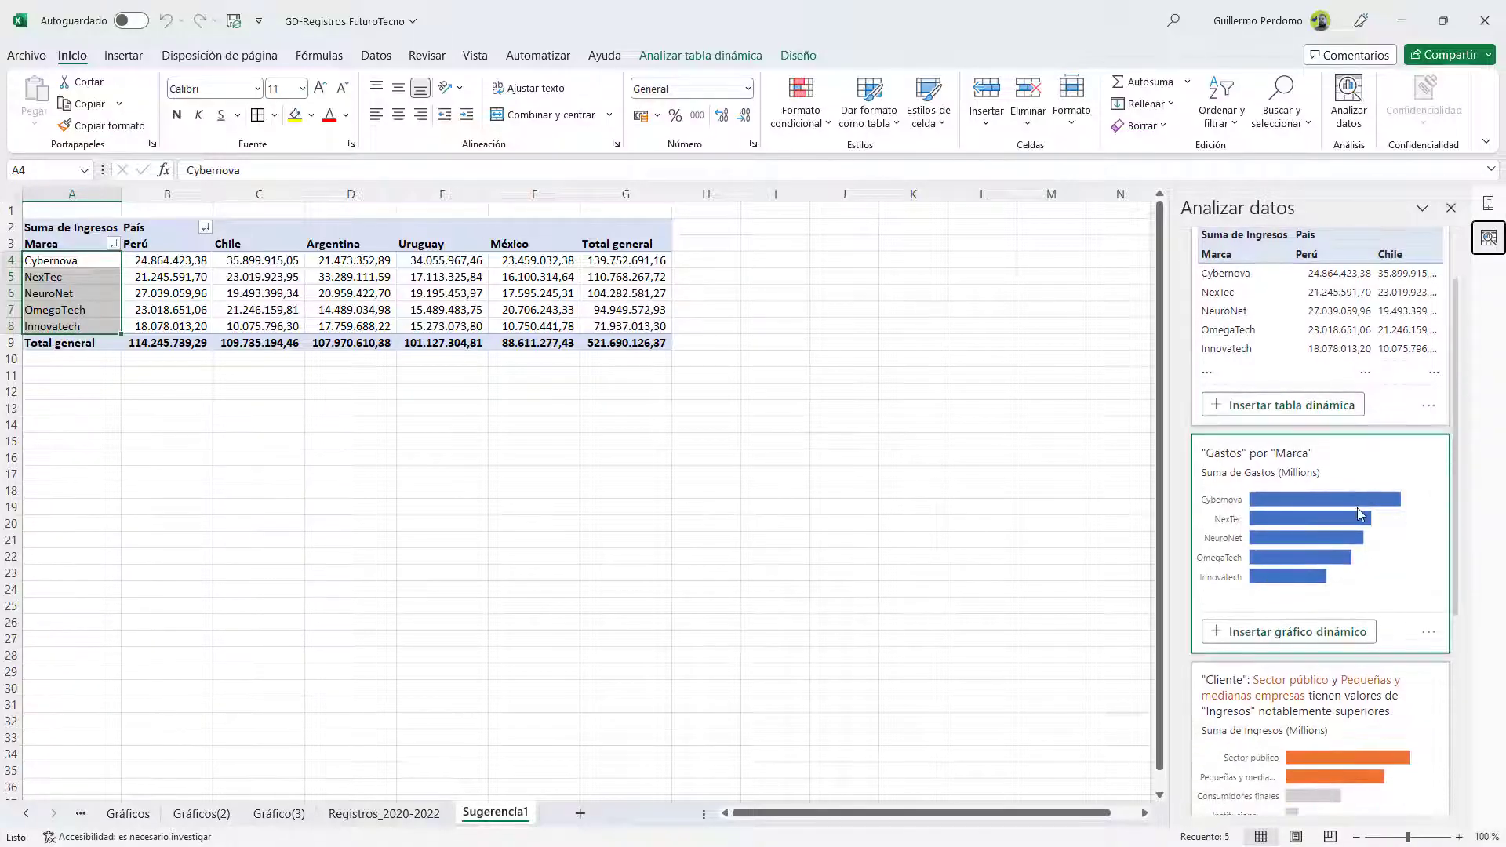
scroll(1398, 453, "down", 1)
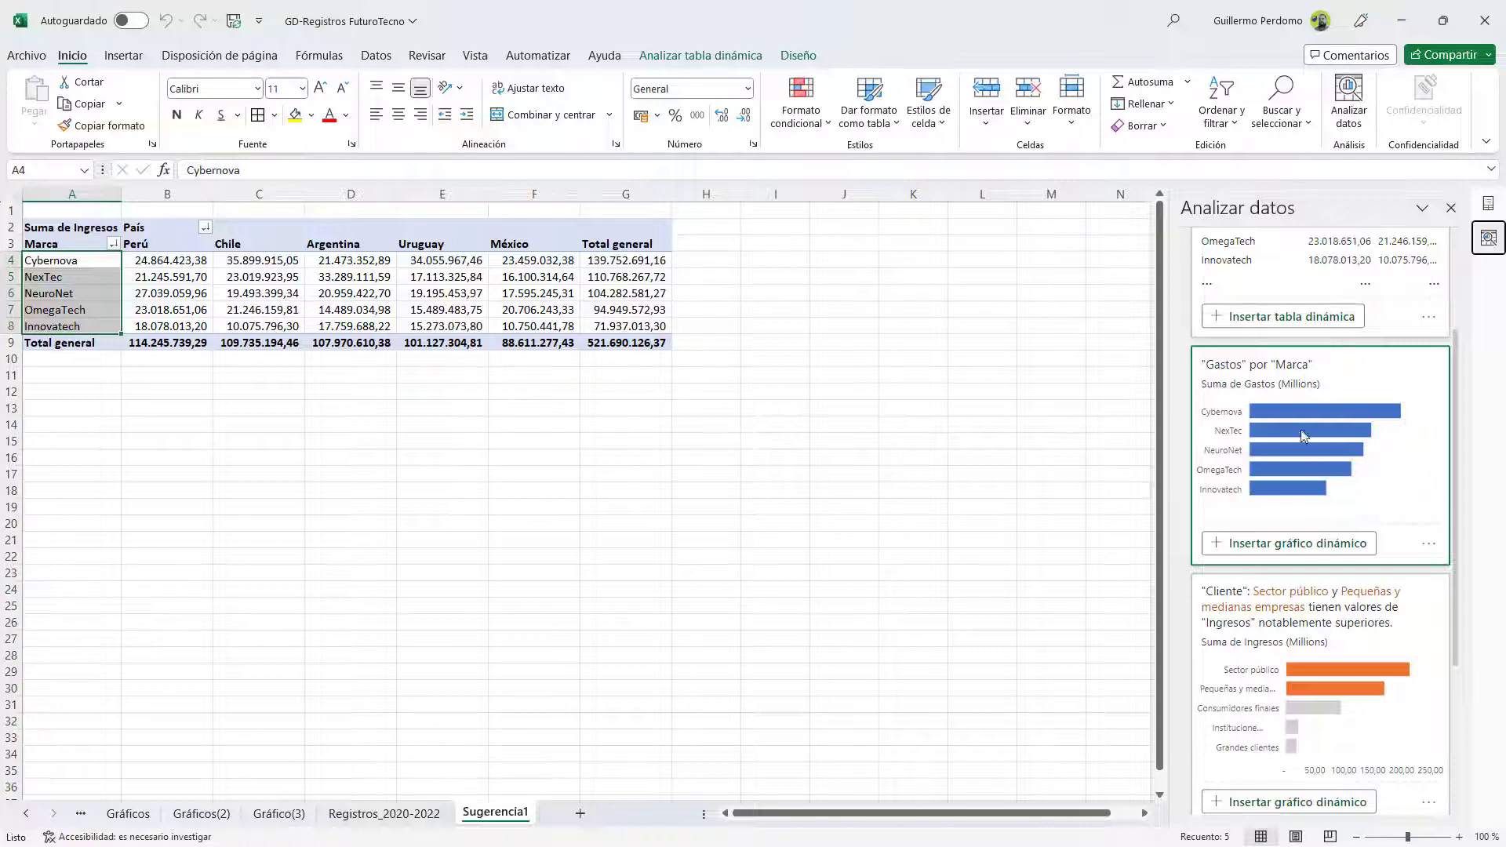
left_click(1272, 544)
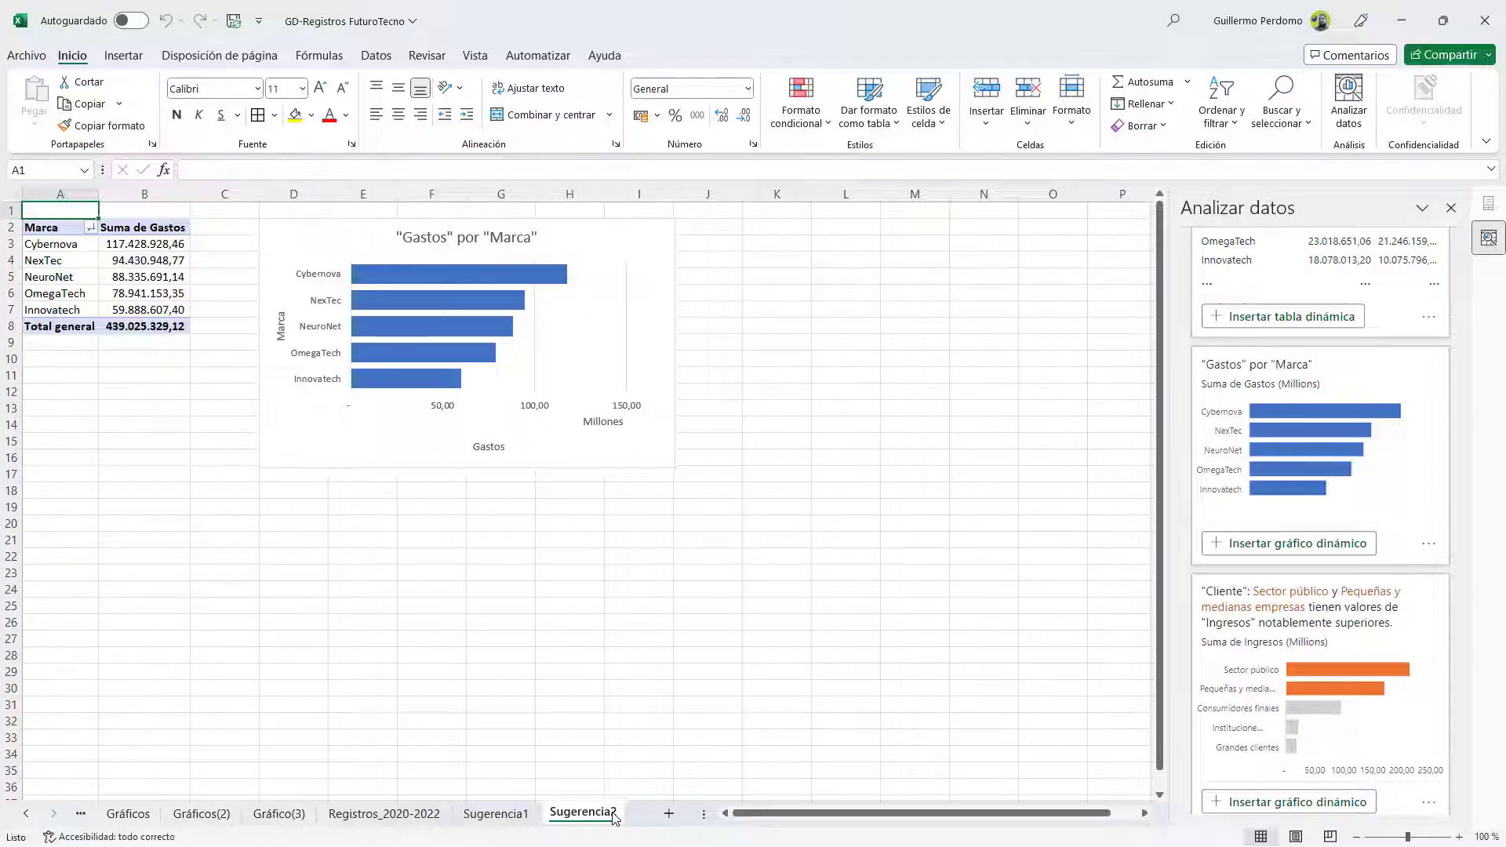
Step: Enlarge the "Gastos" por "Marca" chart so it extends to about column M and row 22
left_click(639, 295)
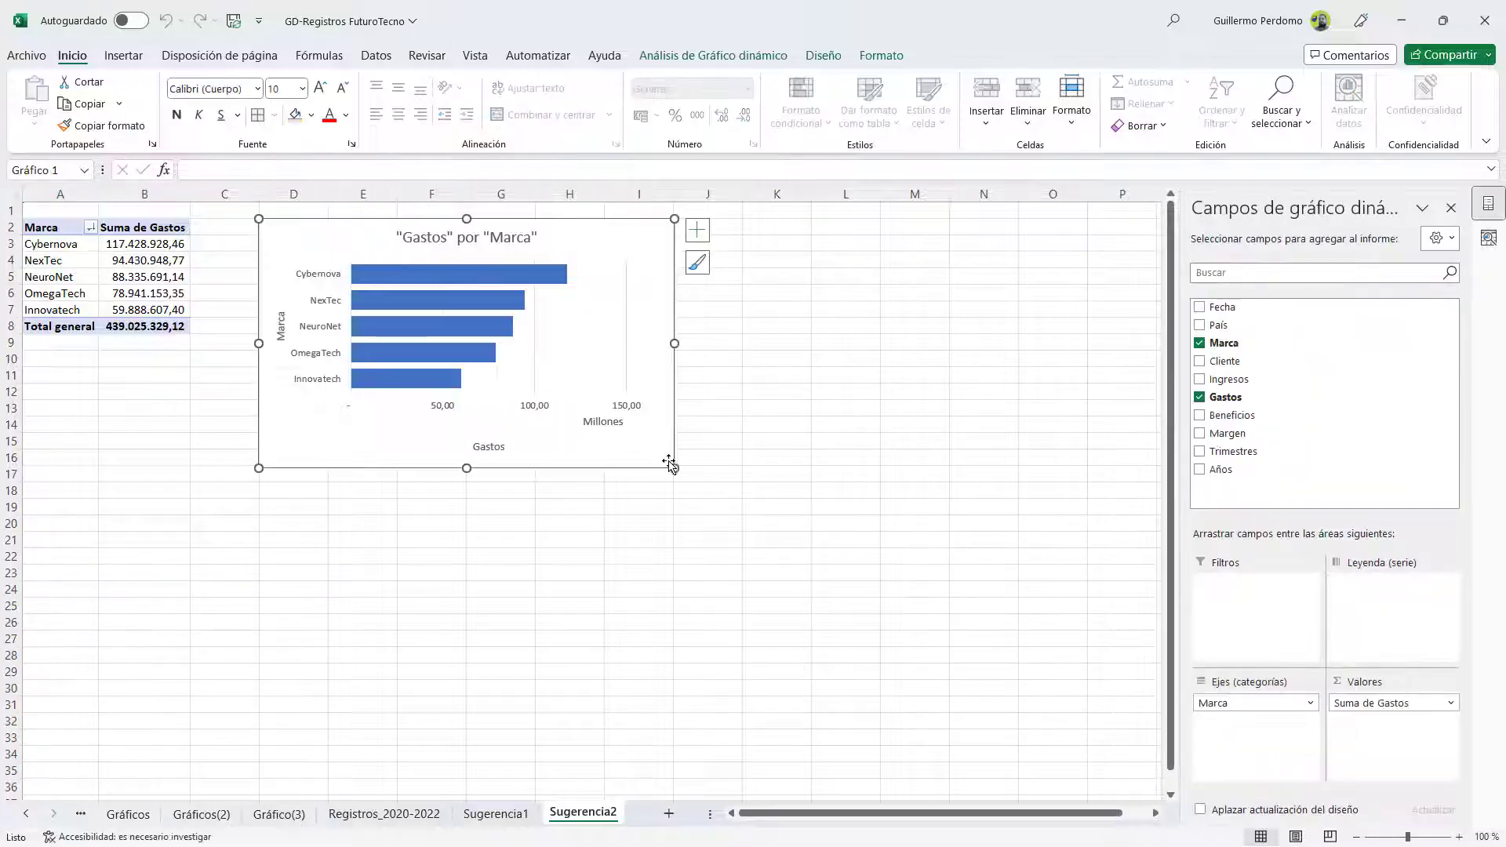
left_click_drag(725, 497, 897, 556)
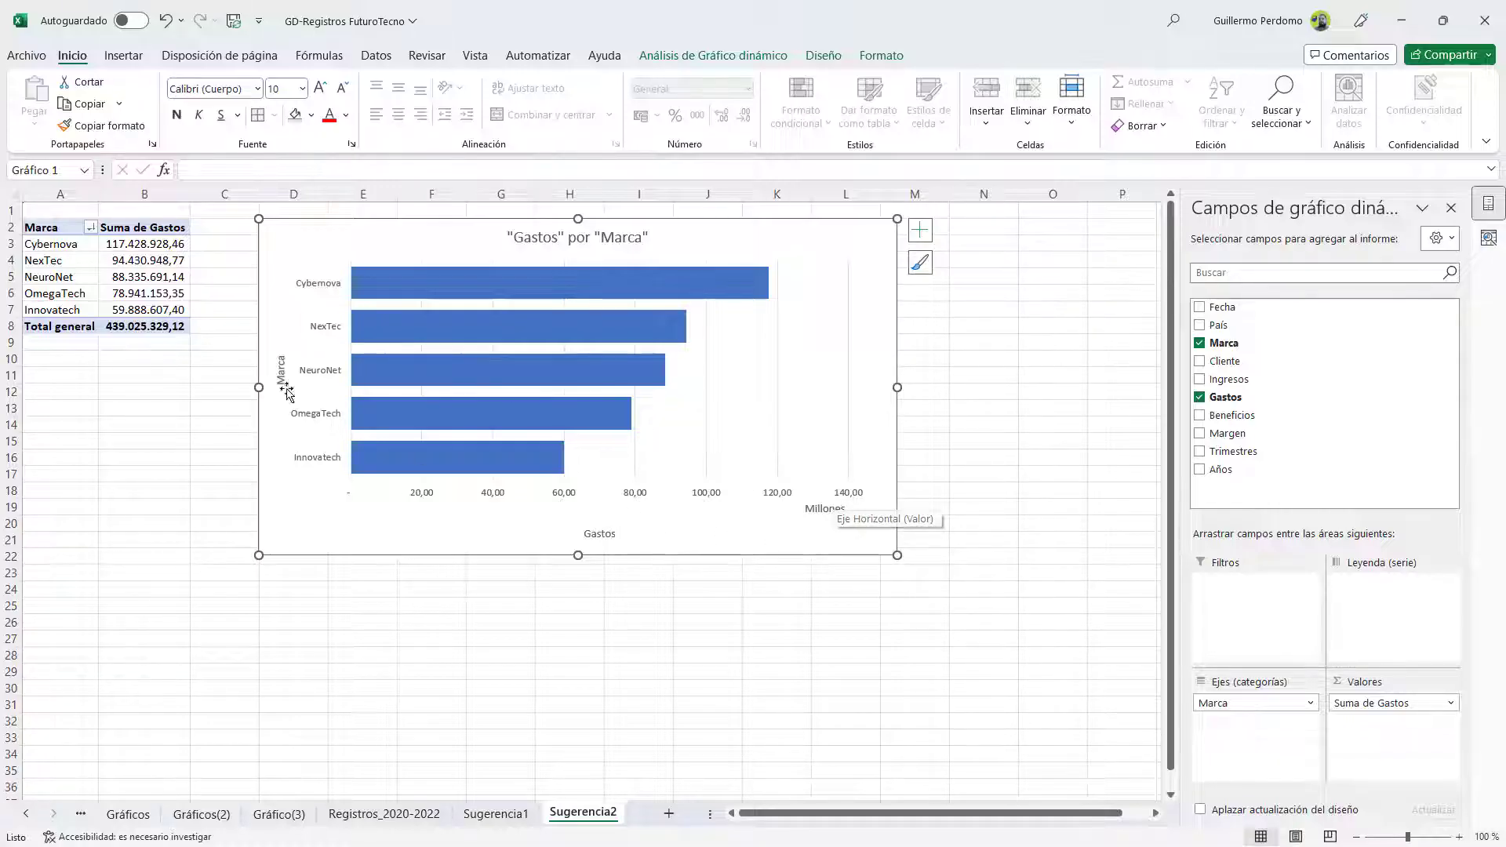
left_click(128, 276)
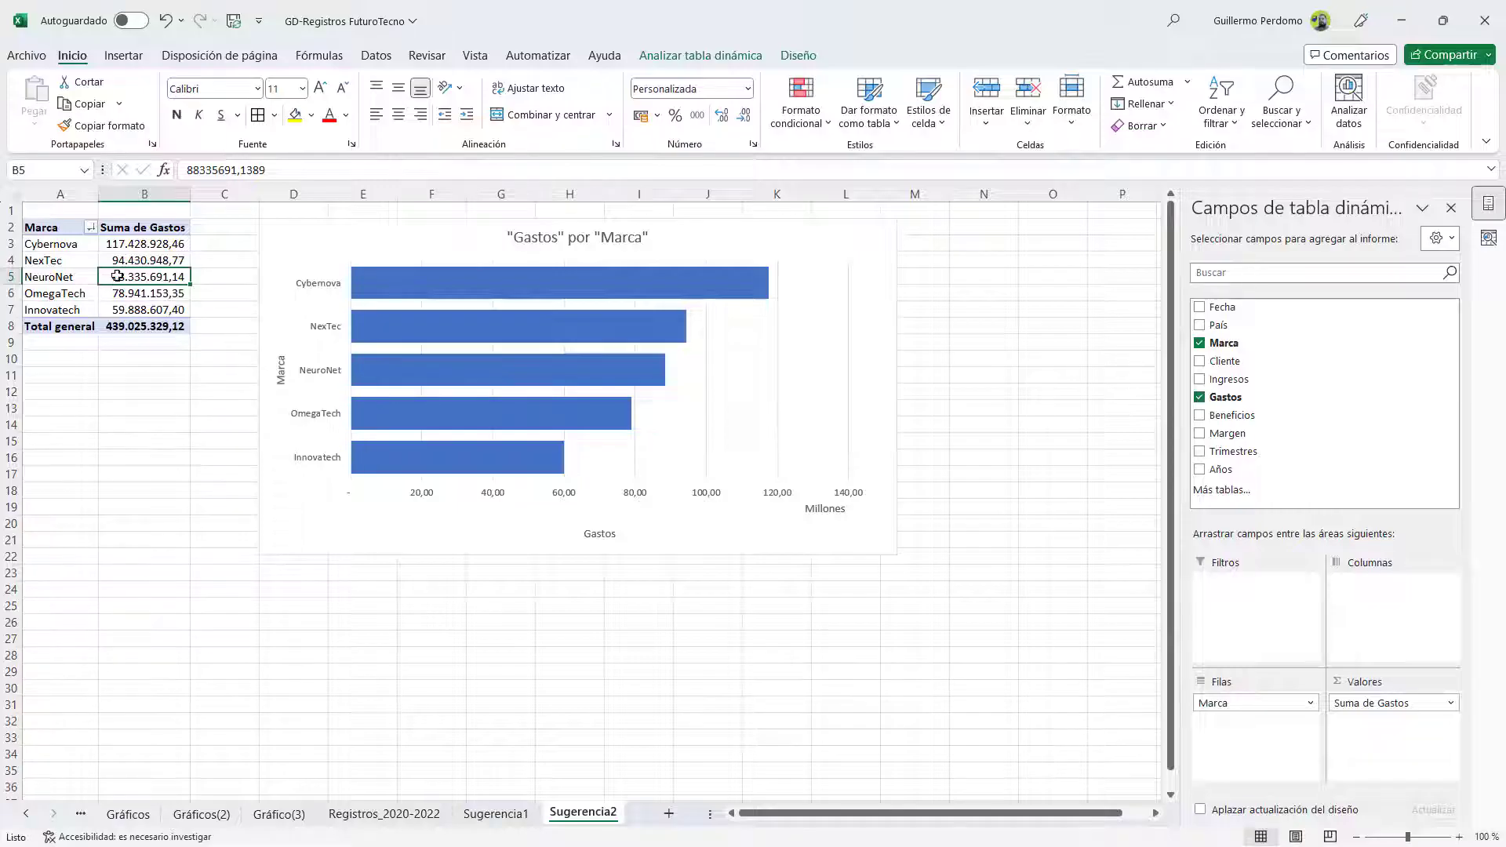
Step: Insert the suggested pivot chart showing Sector público and Pequeñas y medianas empresas with notably higher Ingresos by Cliente
left_click(1488, 245)
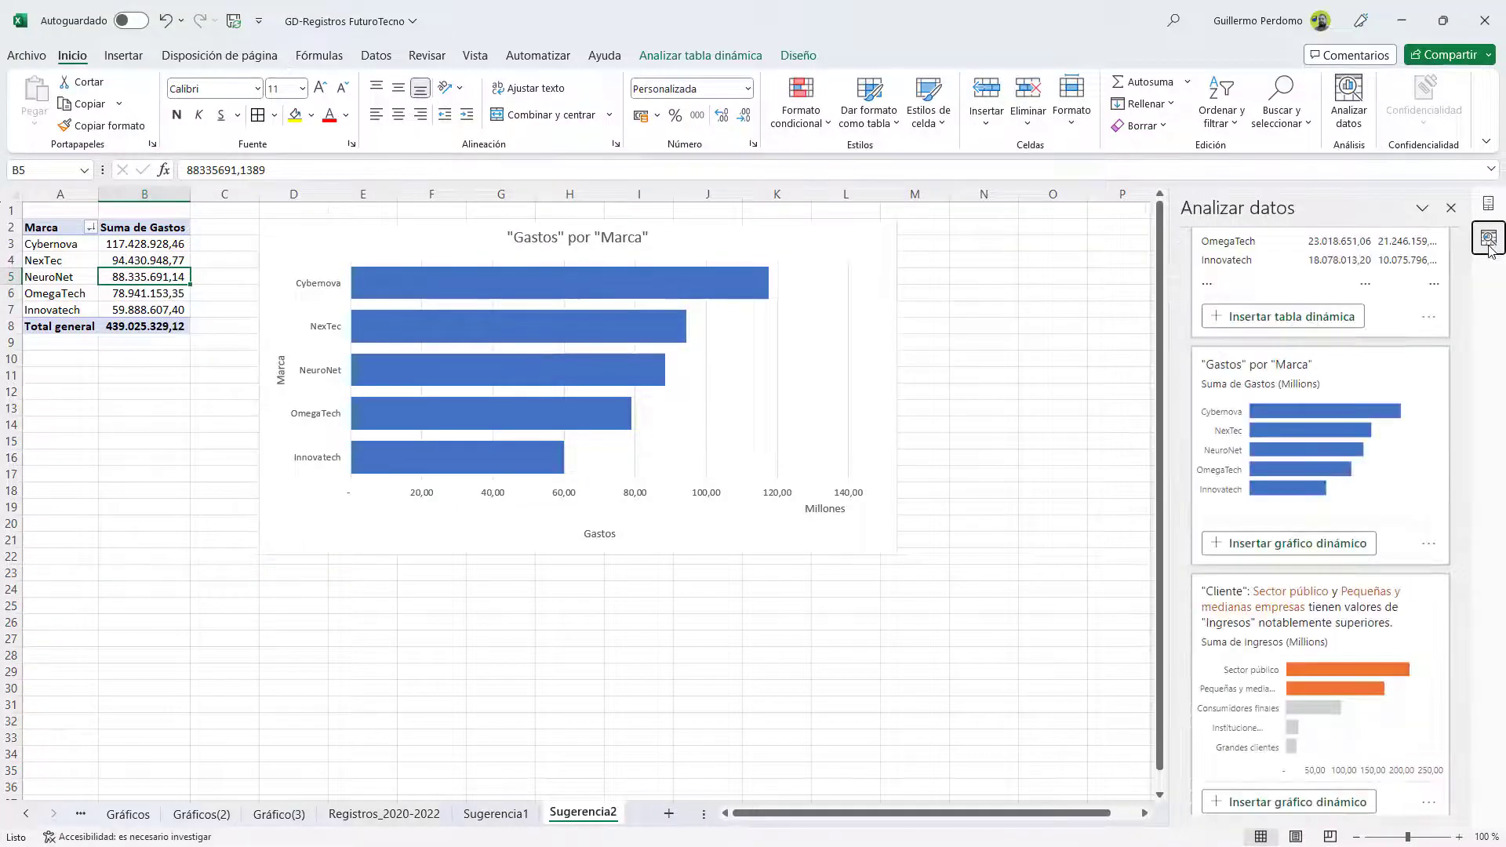
scroll(1409, 564, "down", 2)
scroll(1334, 576, "down", 2)
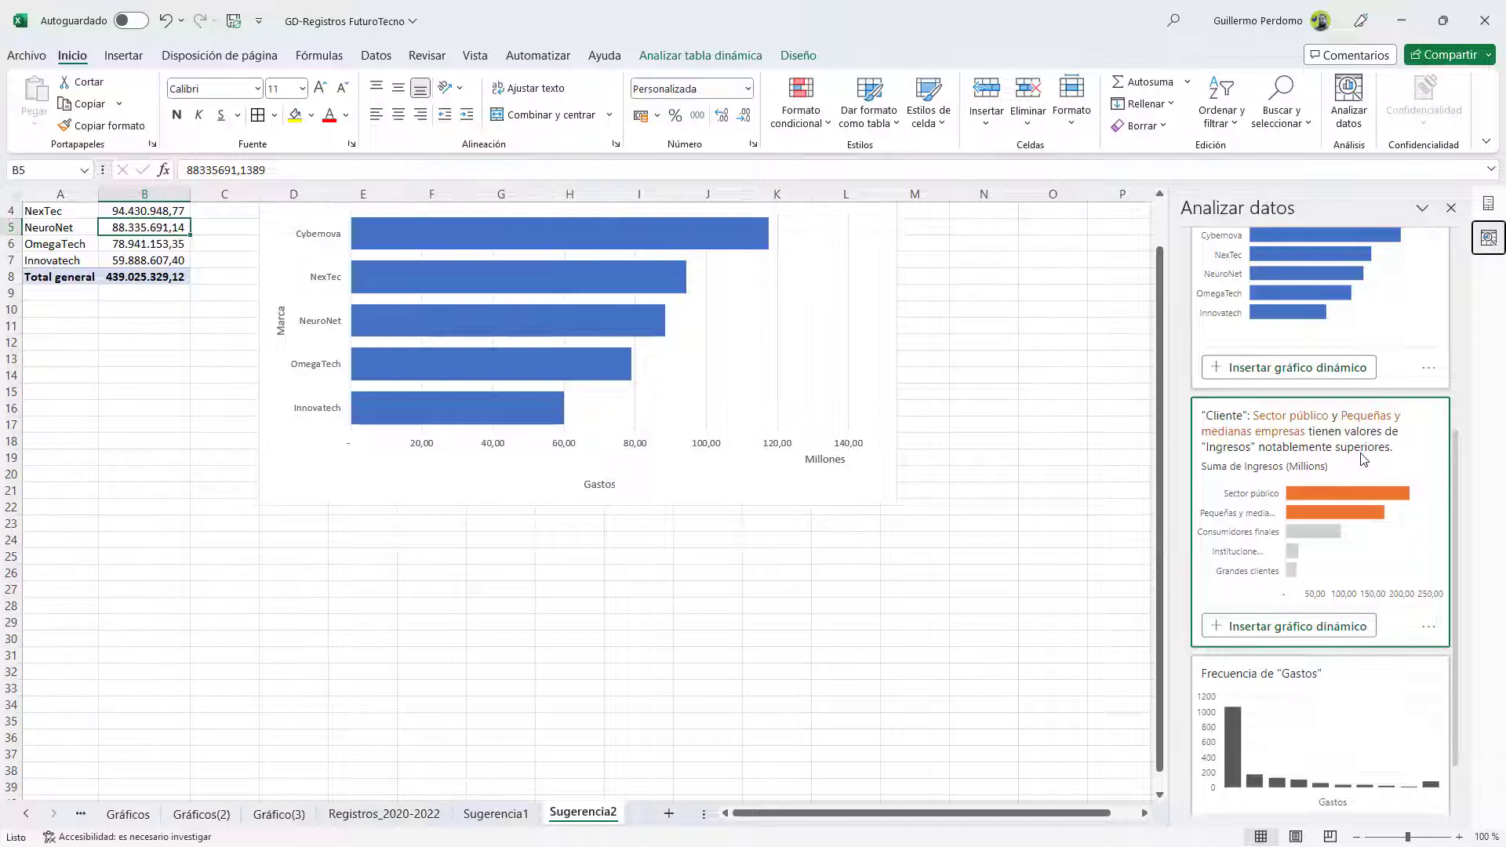
left_click(1343, 626)
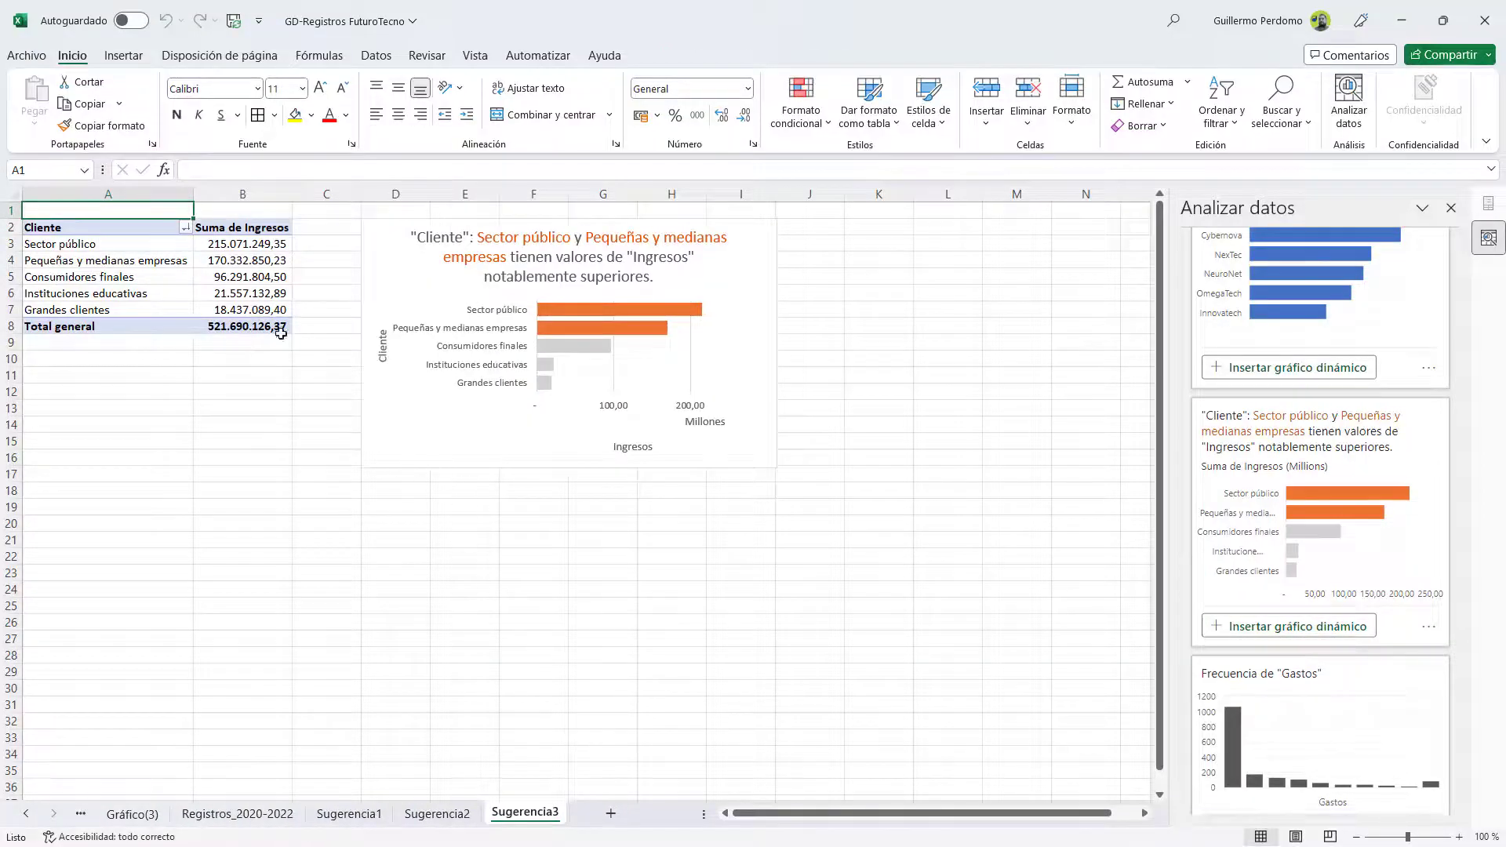
Step: Enlarge the Ingresos by Cliente chart so it extends to about column M and row 20
left_click(411, 419)
left_click(243, 277)
left_click(739, 447)
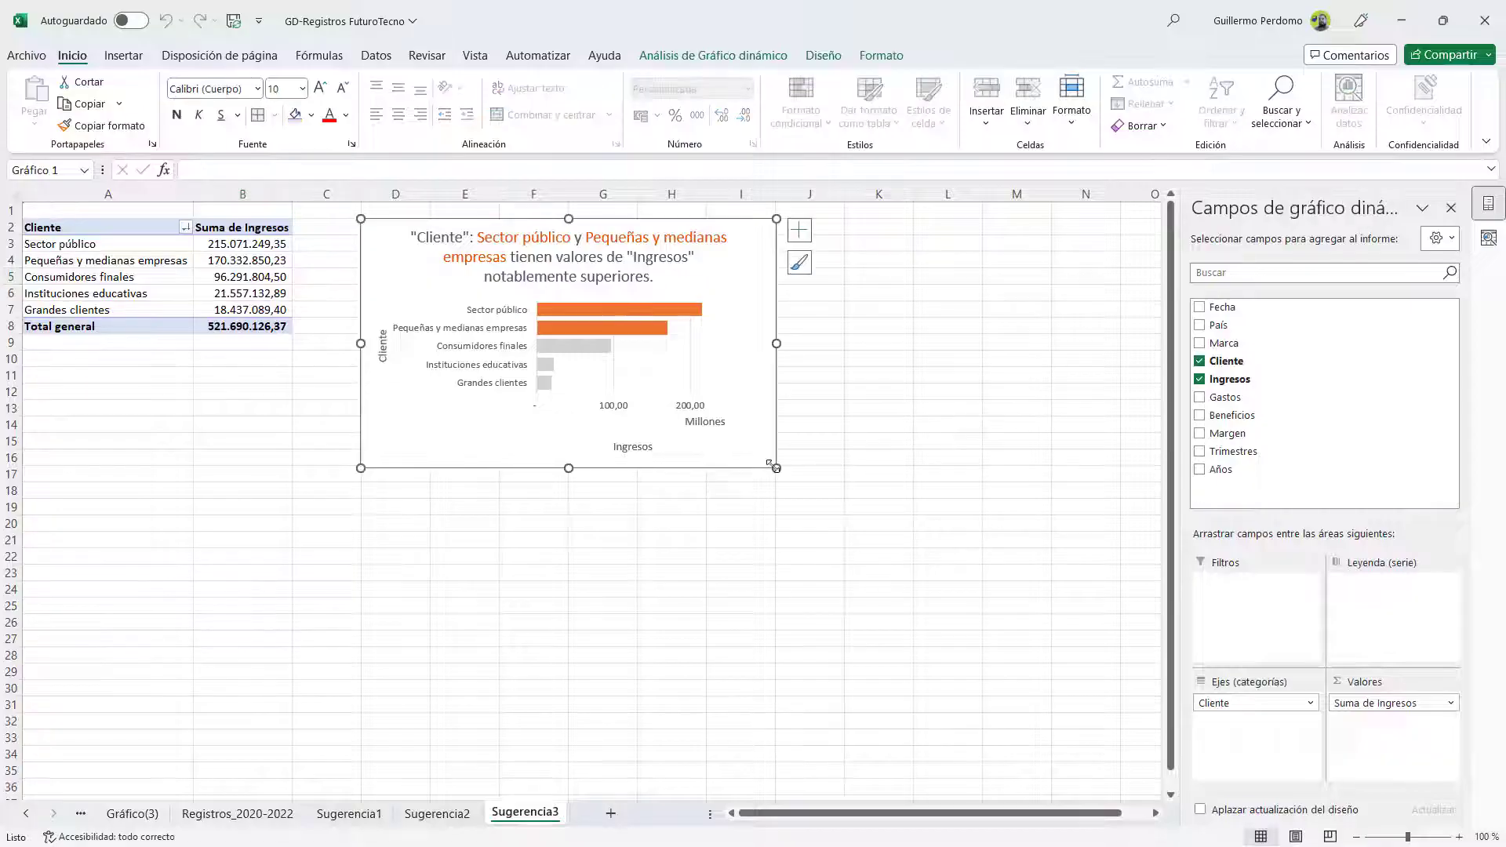
left_click_drag(777, 468, 992, 521)
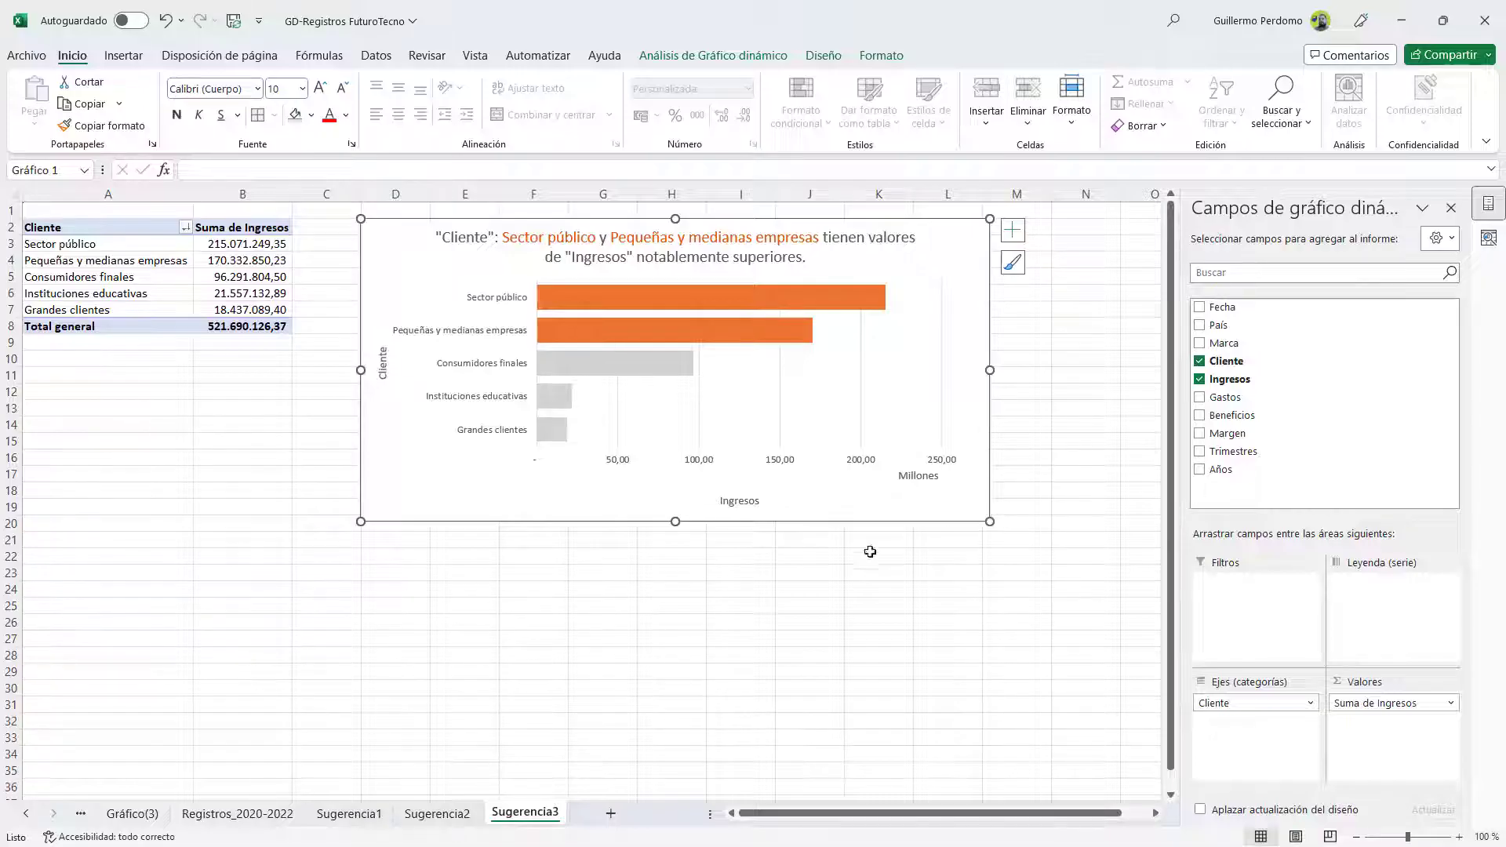
Step: Expand the Analizar datos suggestions to all results and examine the Gastos frequency, Ingresos–Gastos correlation, Cliente Gastos and Ingresos frequency charts
left_click(1488, 238)
scroll(1435, 487, "down", 1)
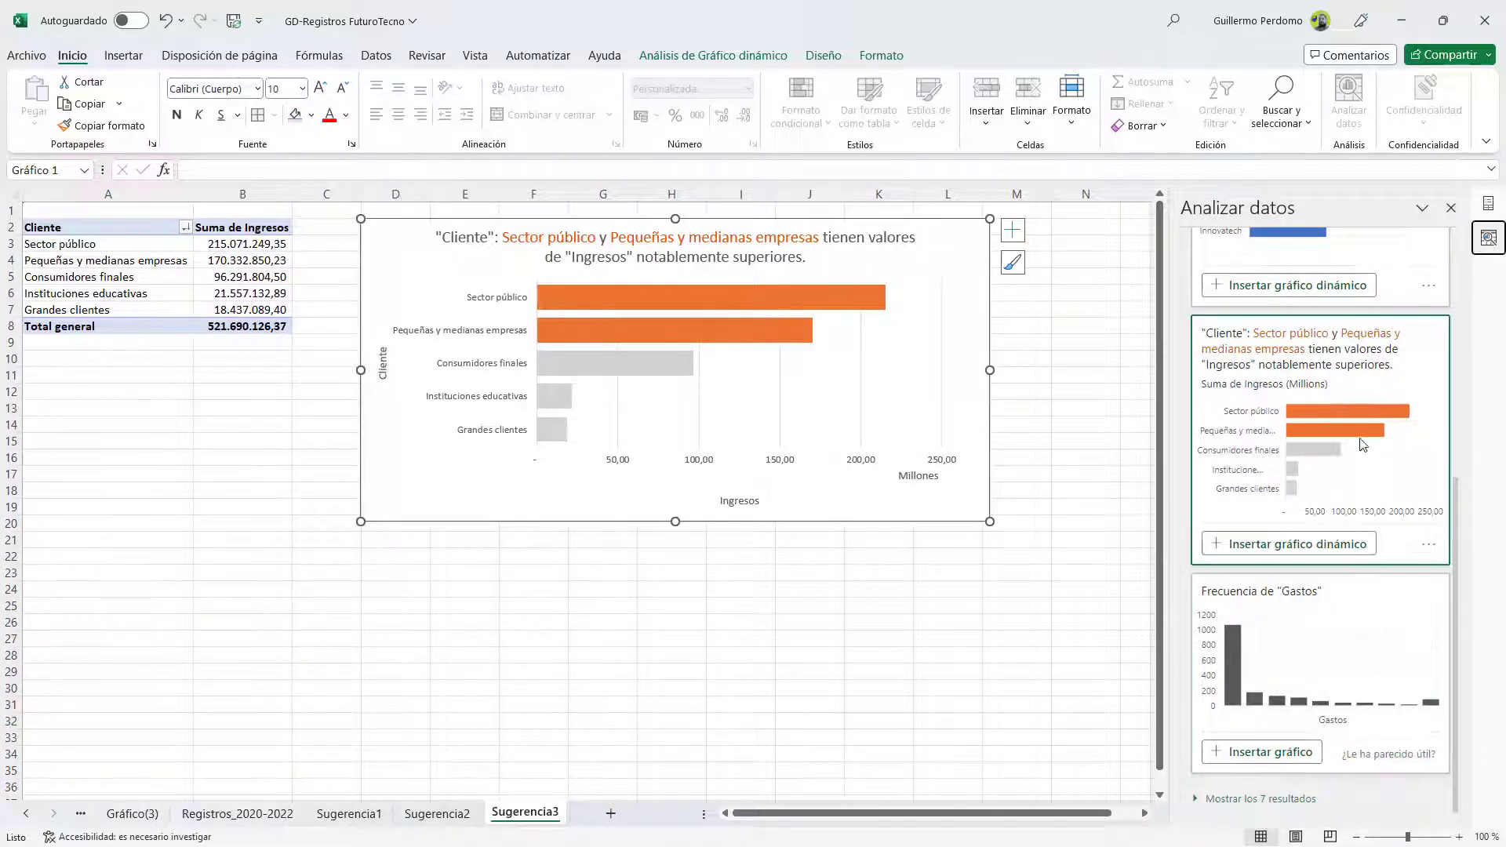
scroll(1355, 533, "up", 6)
scroll(1350, 393, "down", 6)
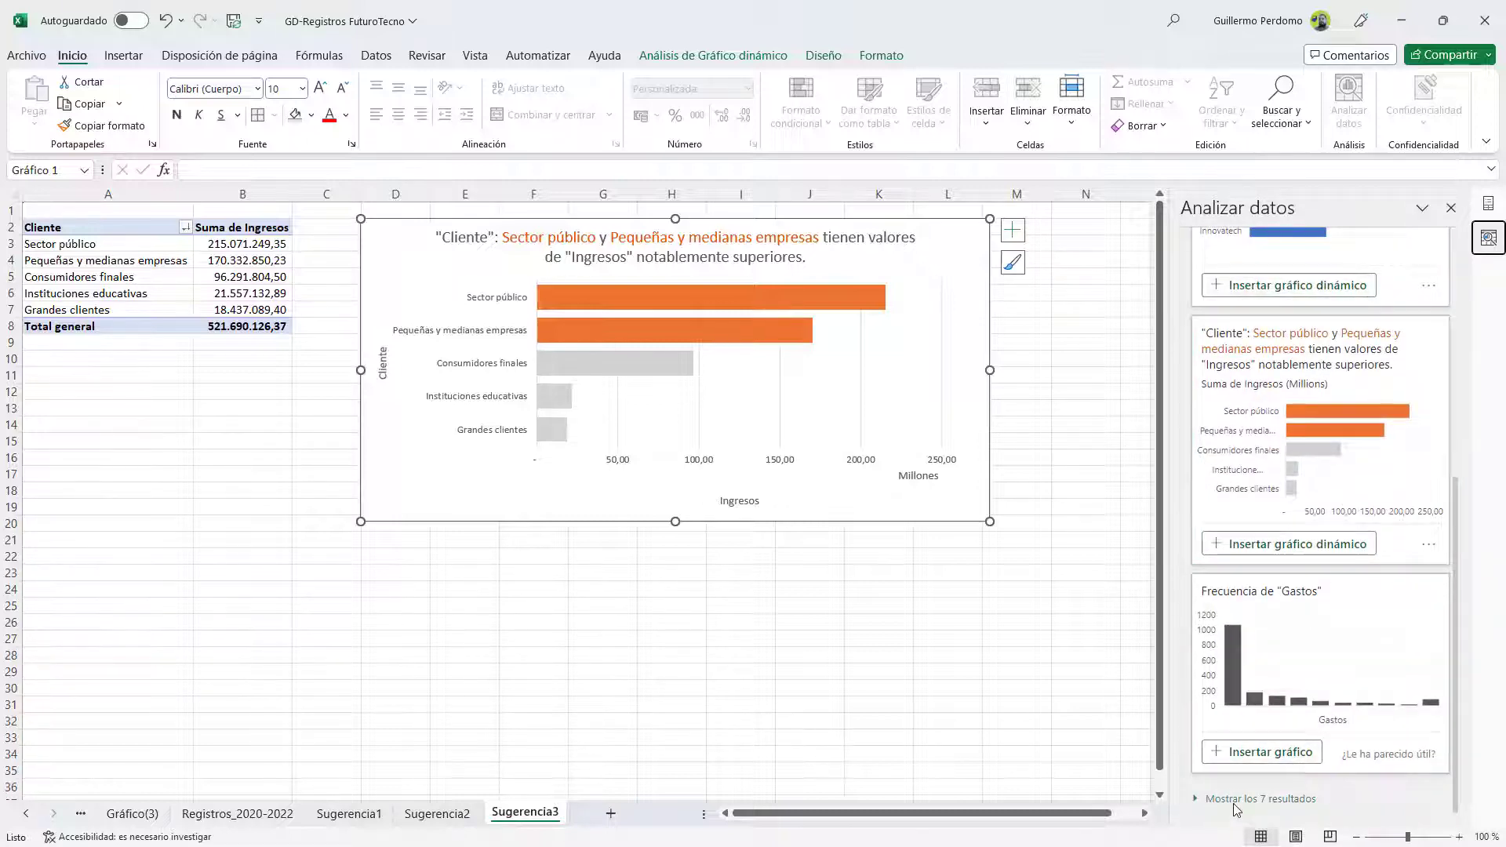
left_click(1281, 800)
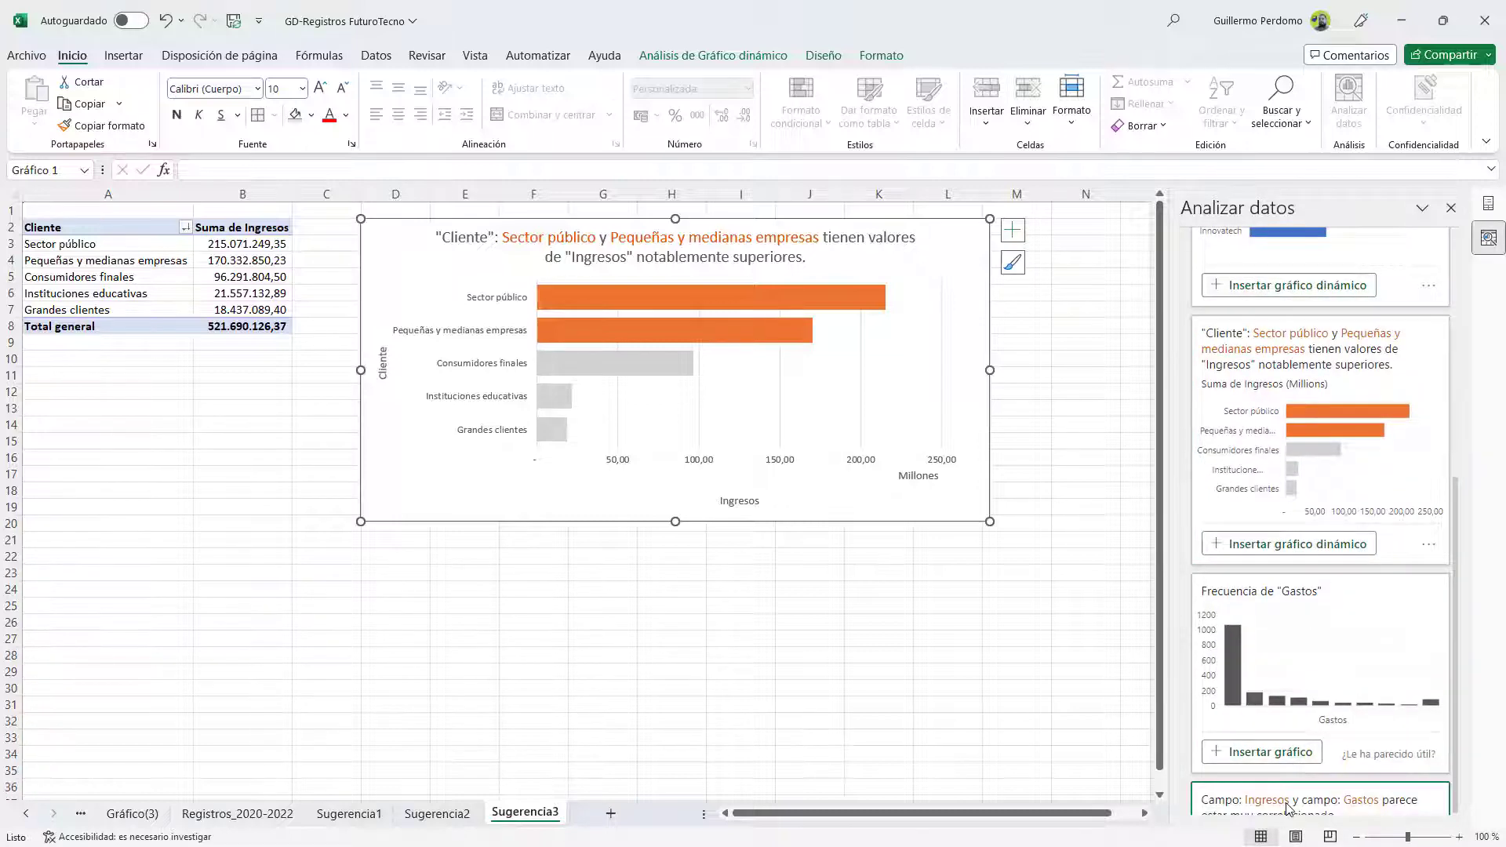
scroll(1325, 777, "down", 5)
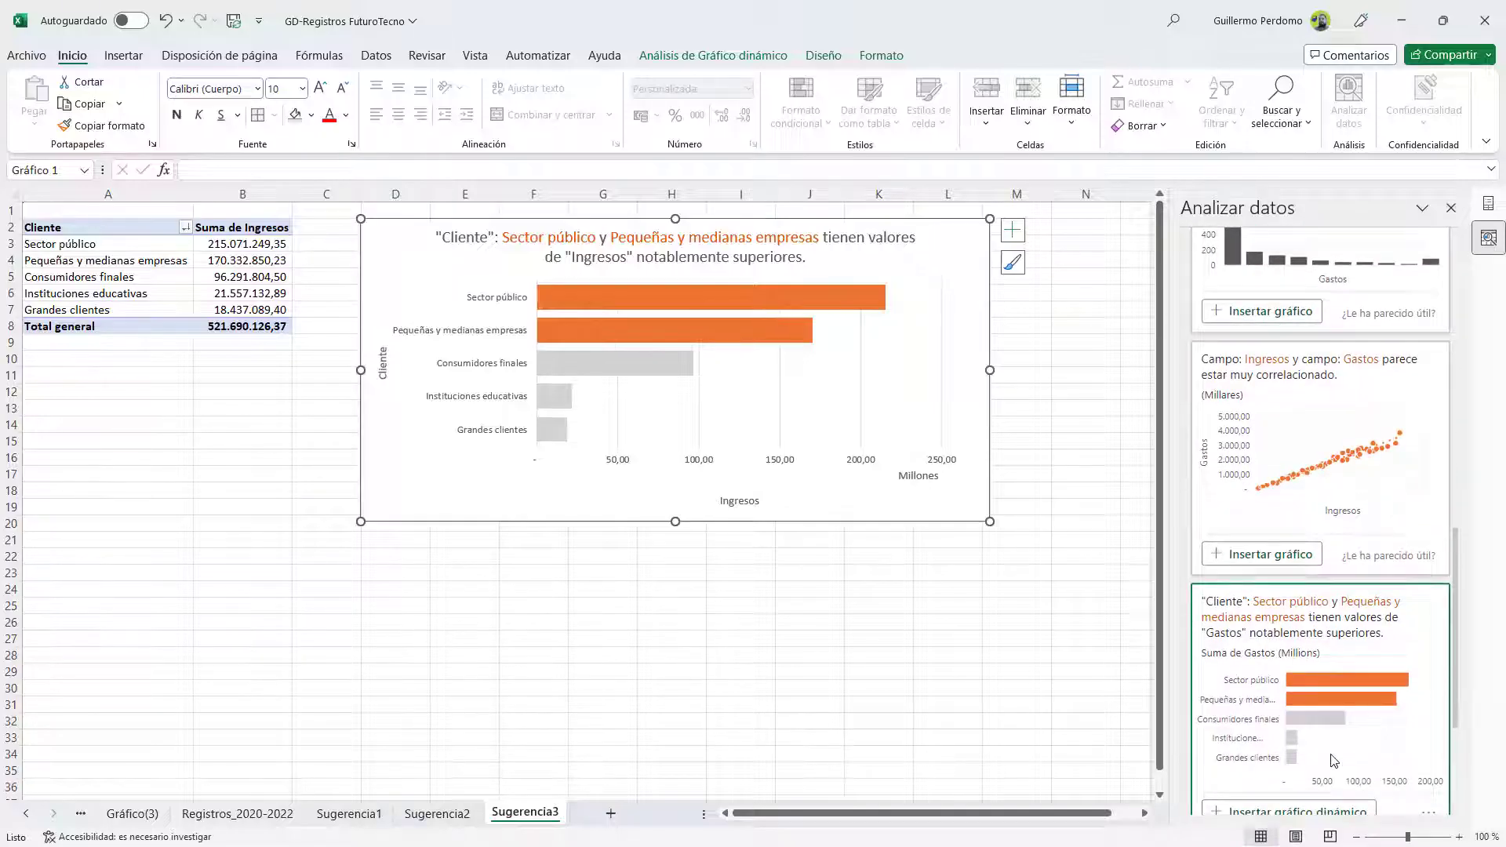
scroll(1334, 761, "up", 1)
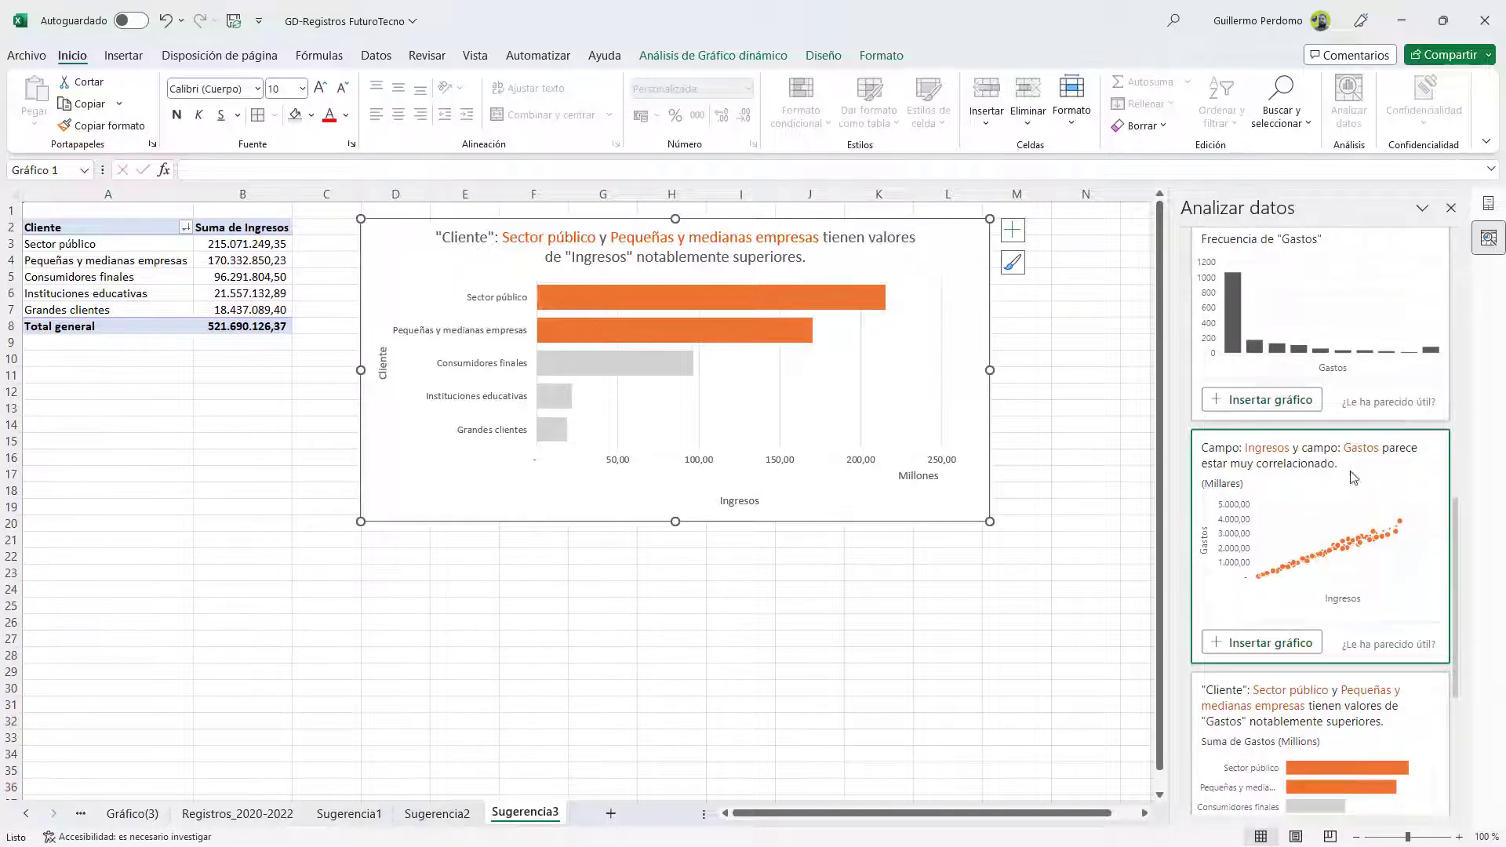
scroll(1345, 651, "down", 1)
scroll(1255, 534, "up", 1)
scroll(1427, 531, "down", 3)
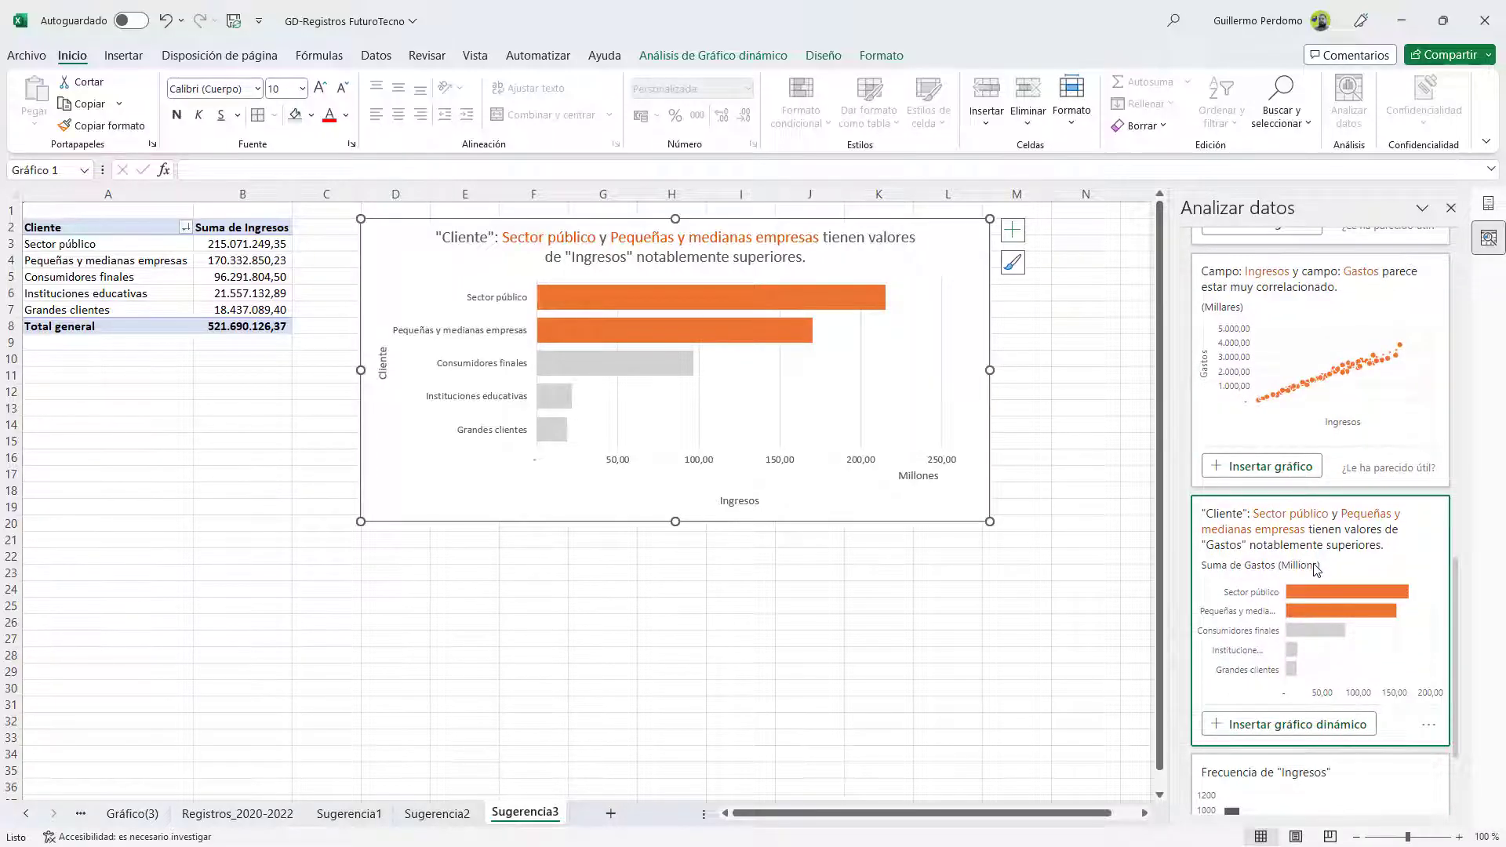
scroll(1316, 568, "down", 2)
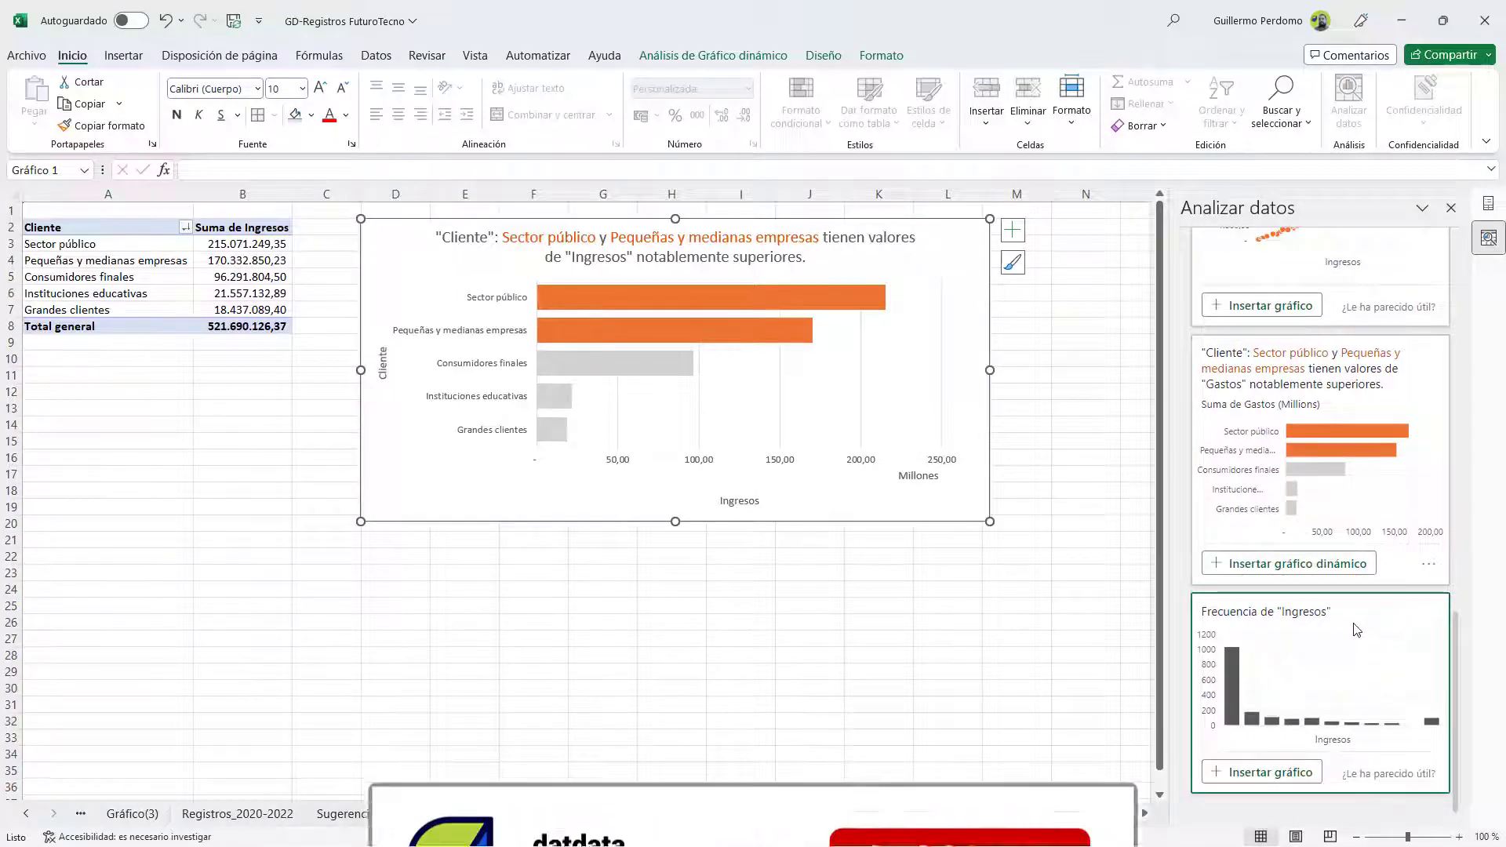
Step: Answer Sí to the usefulness question on the Frecuencia de "Gastos" suggestion and look back over the suggestion list
scroll(1357, 630, "up", 6)
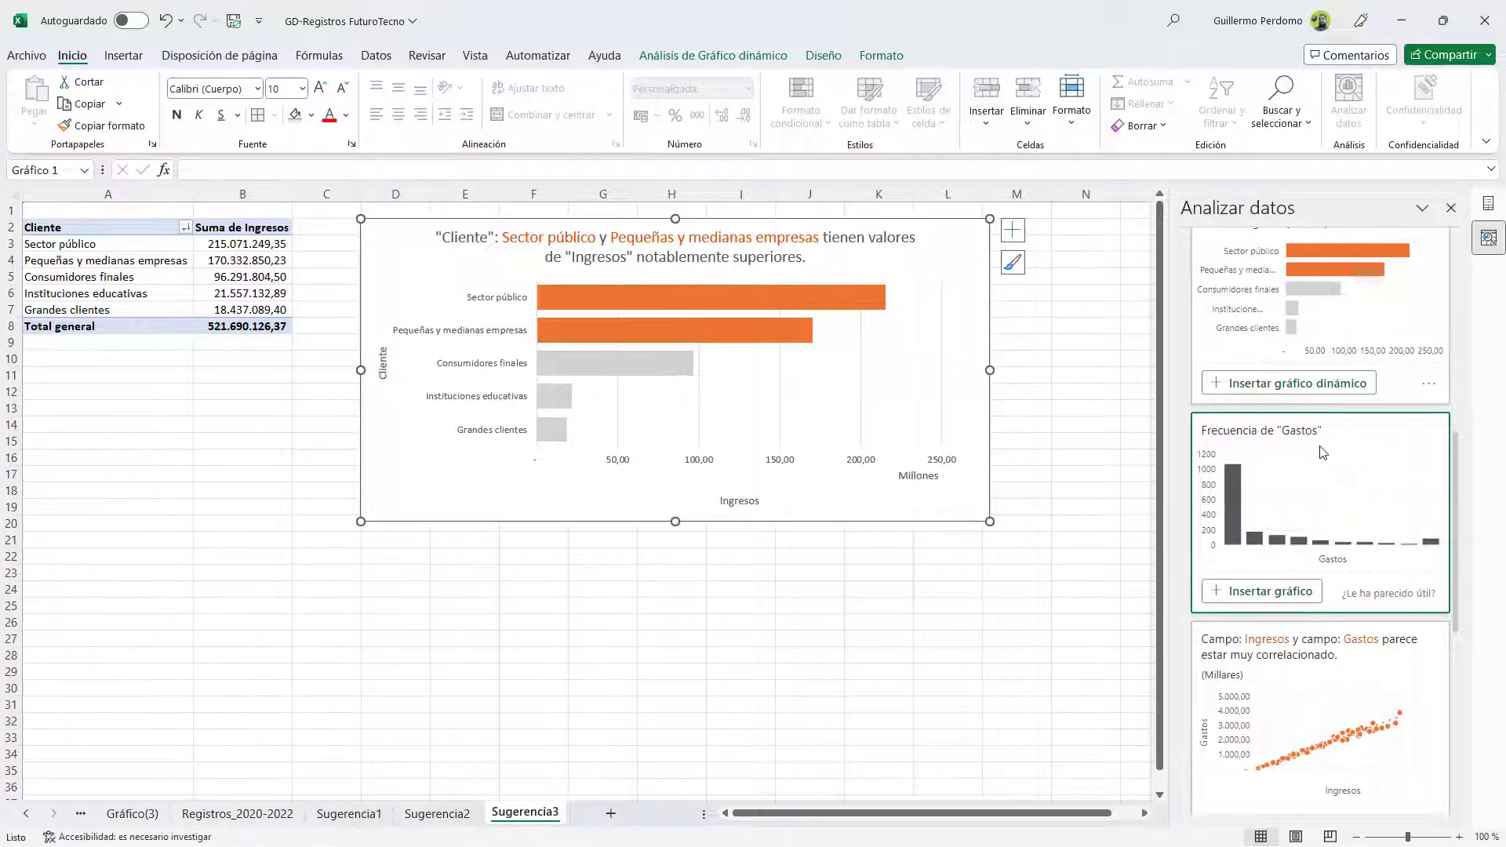
left_click(1408, 602)
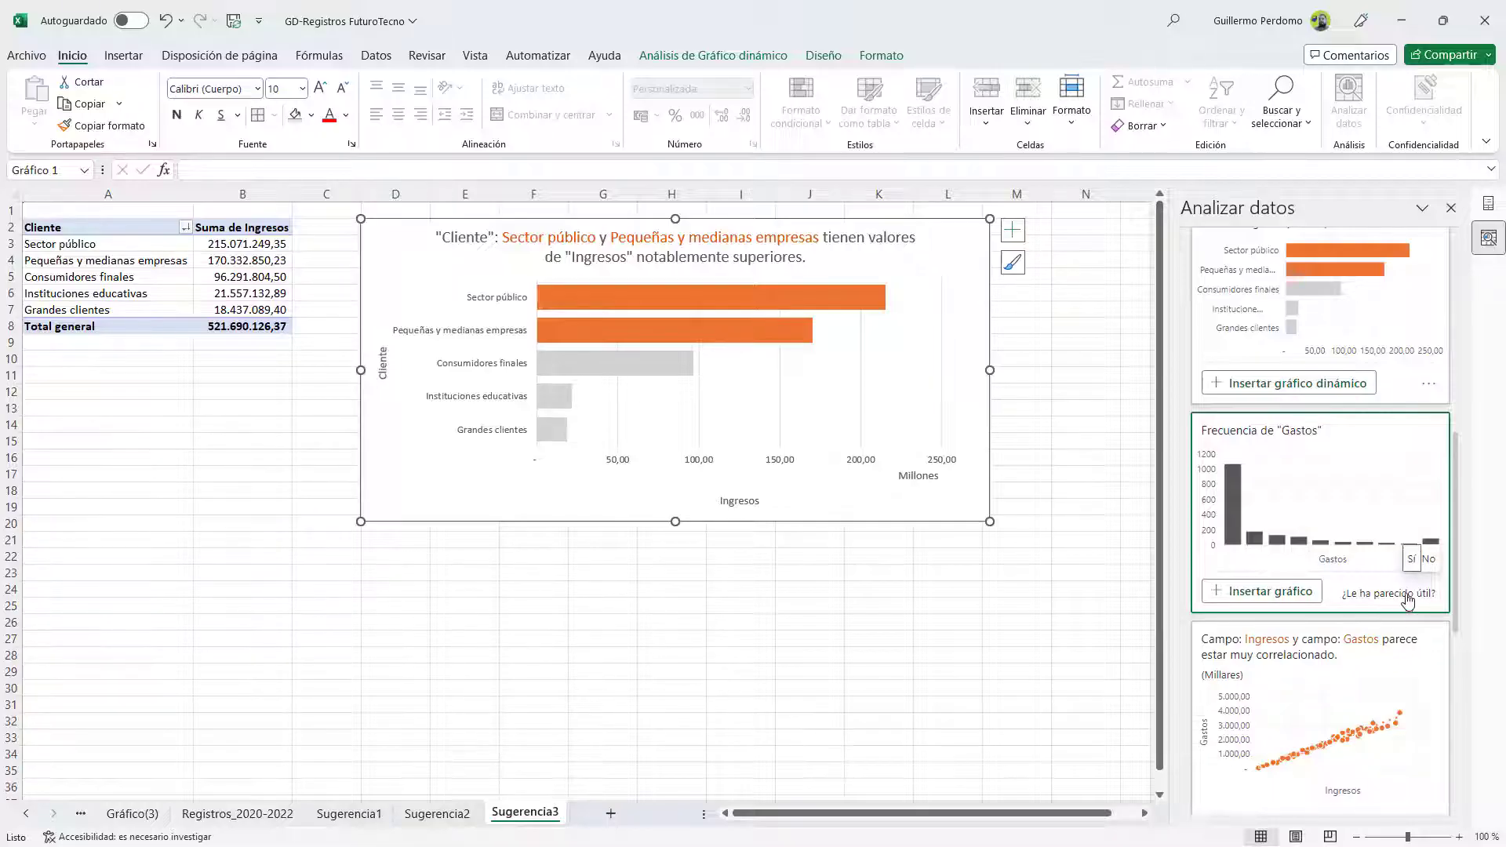
left_click(1417, 564)
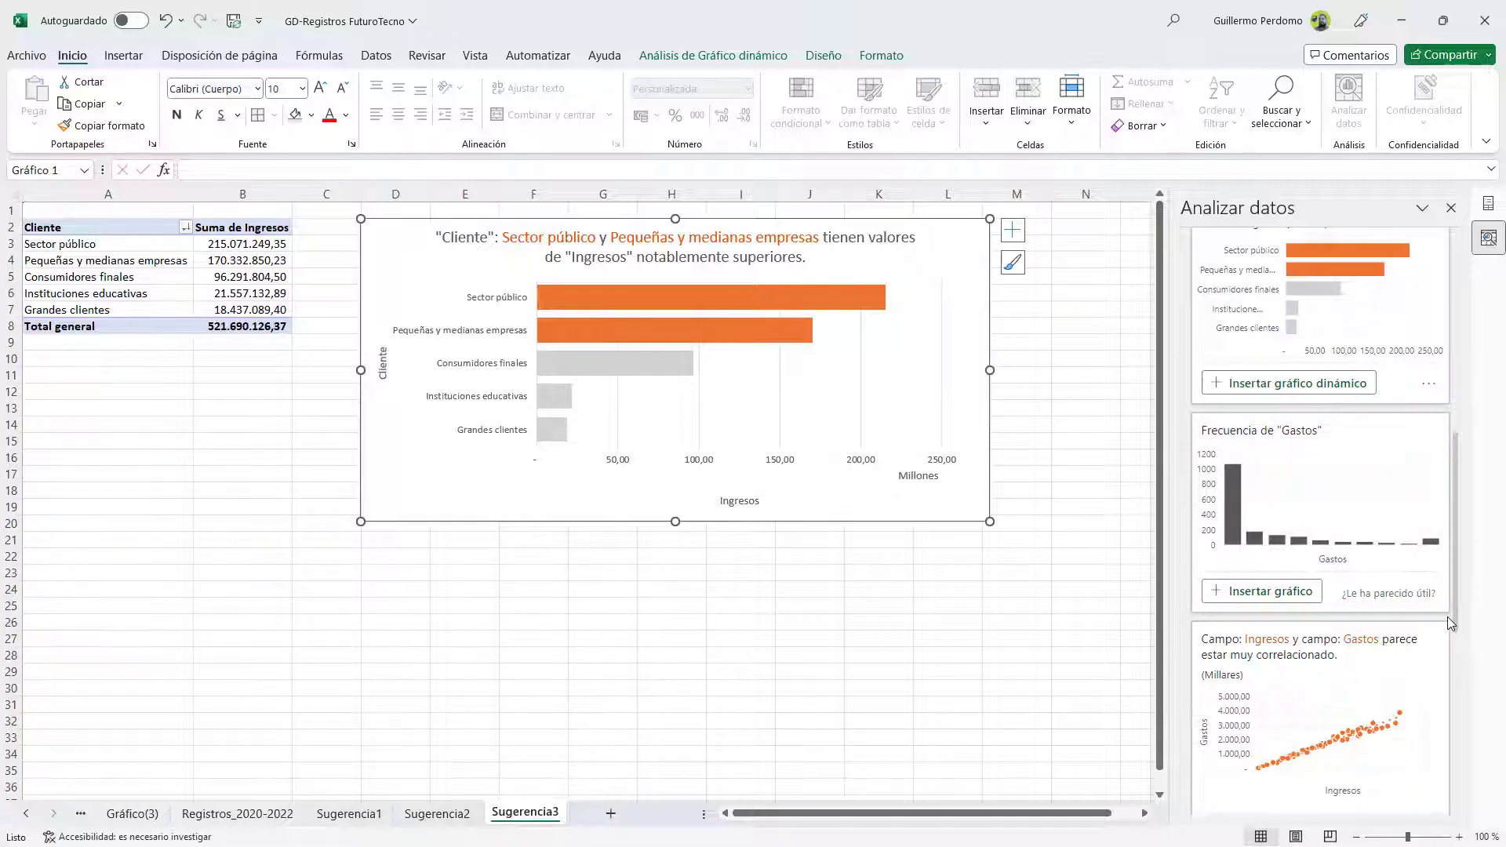
scroll(1448, 616, "up", 3)
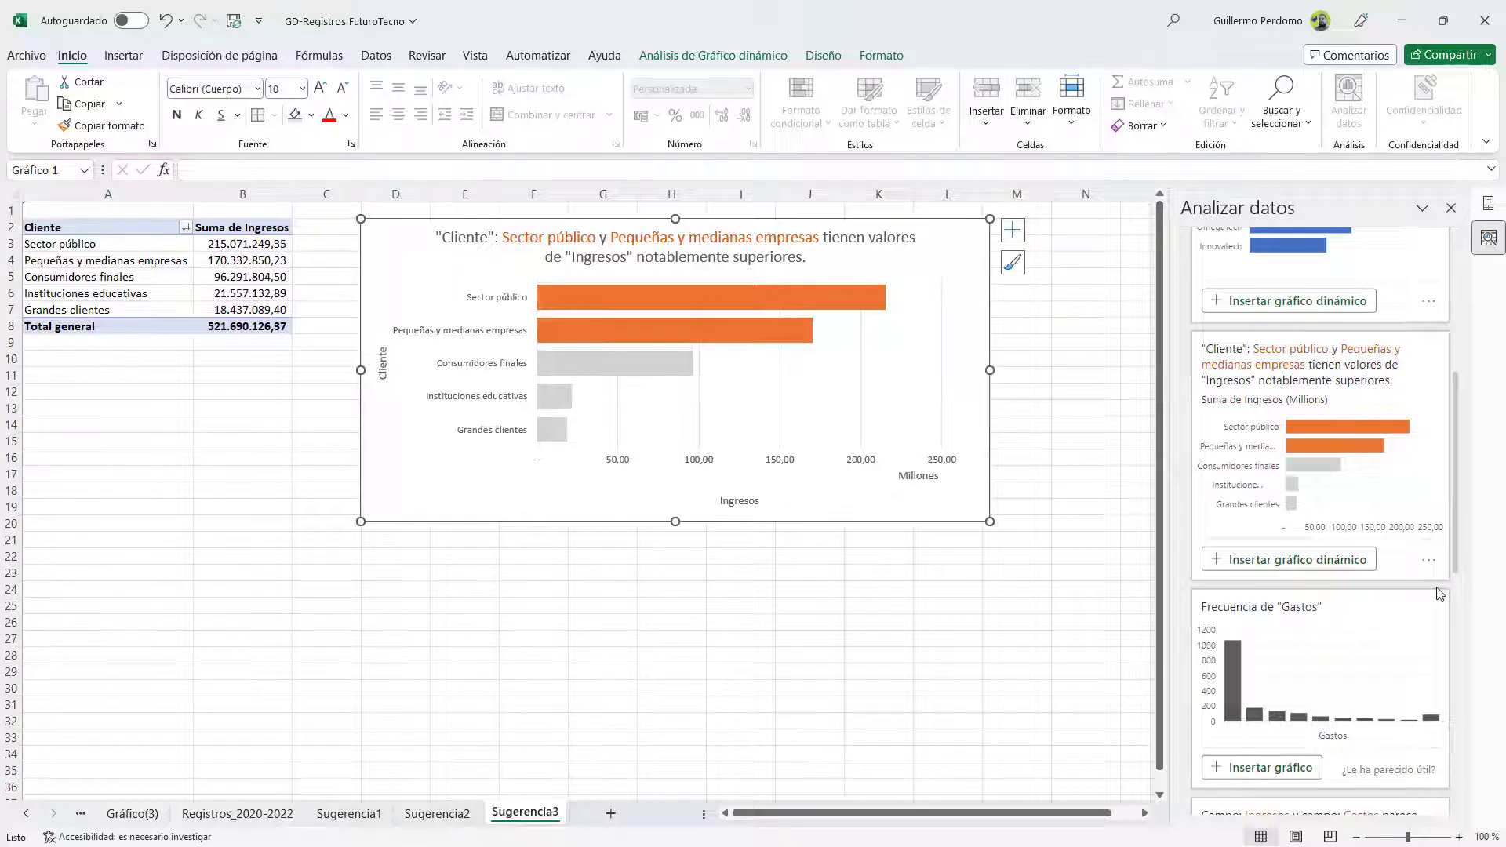
scroll(1441, 593, "down", 3)
scroll(1420, 651, "up", 10)
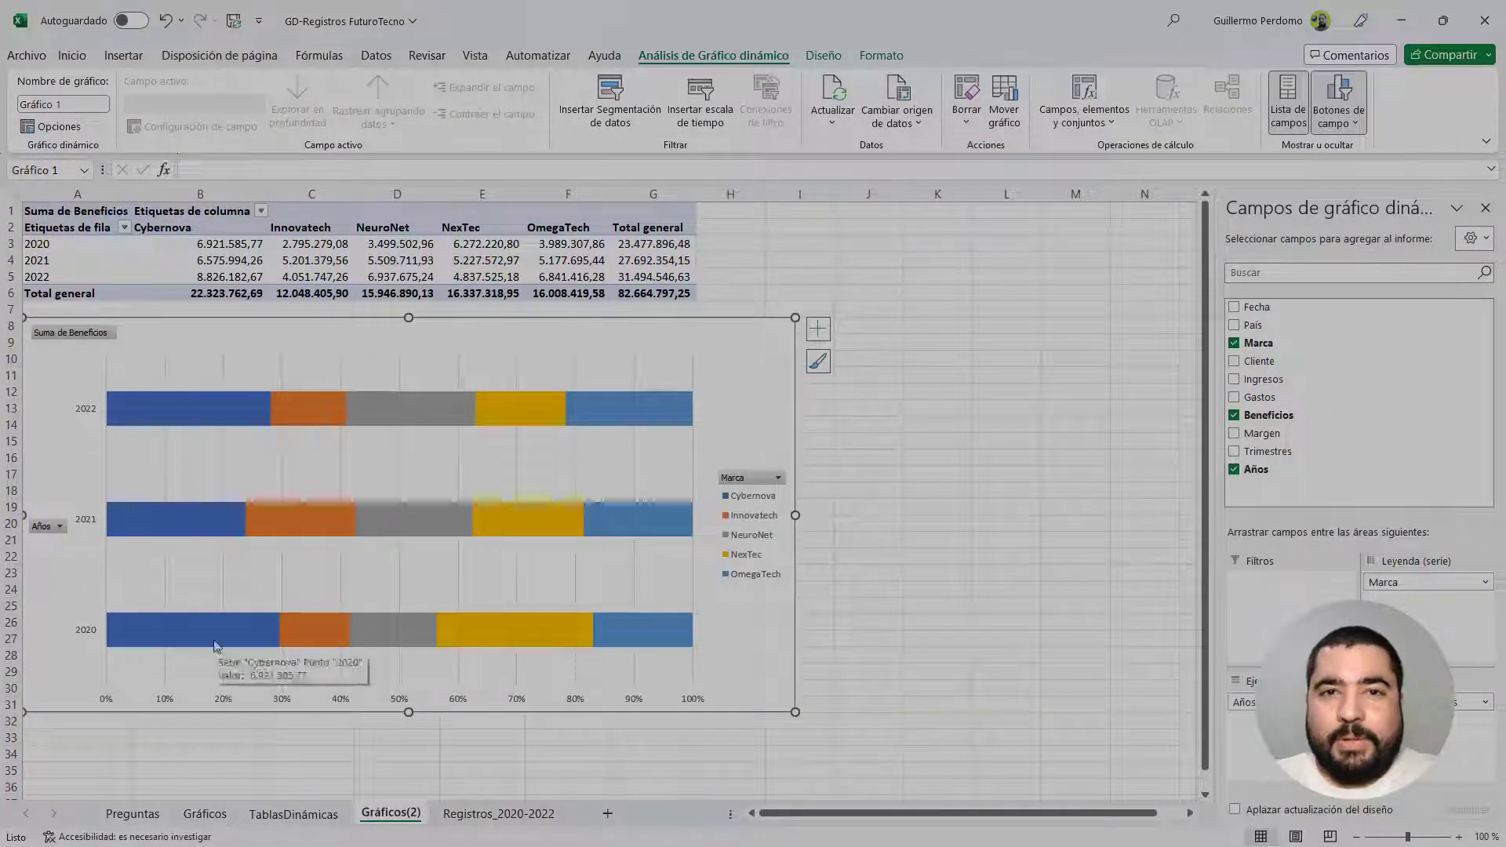
left_click(742, 425)
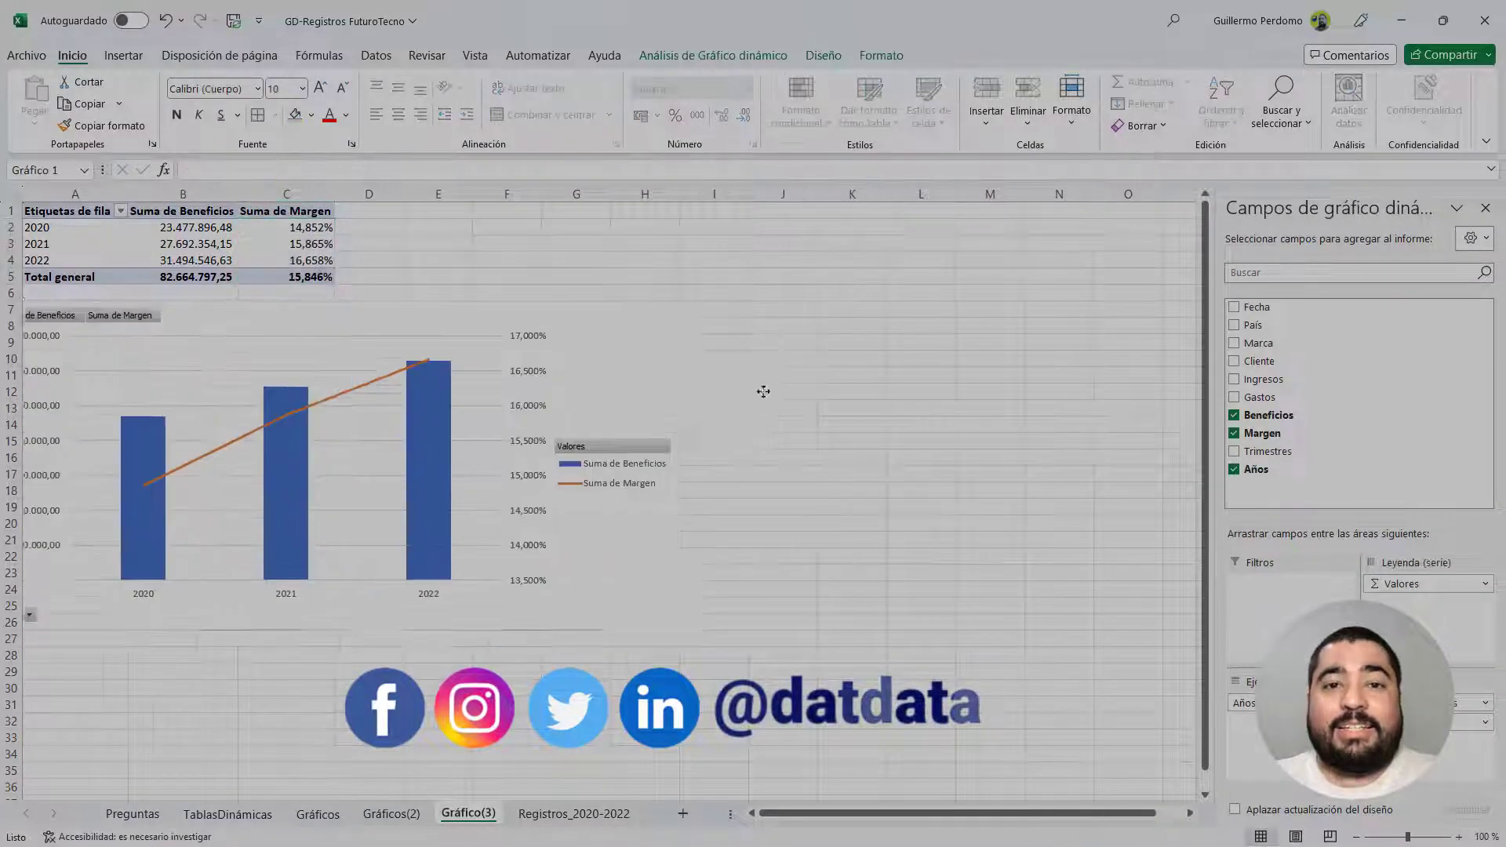
left_click(628, 656)
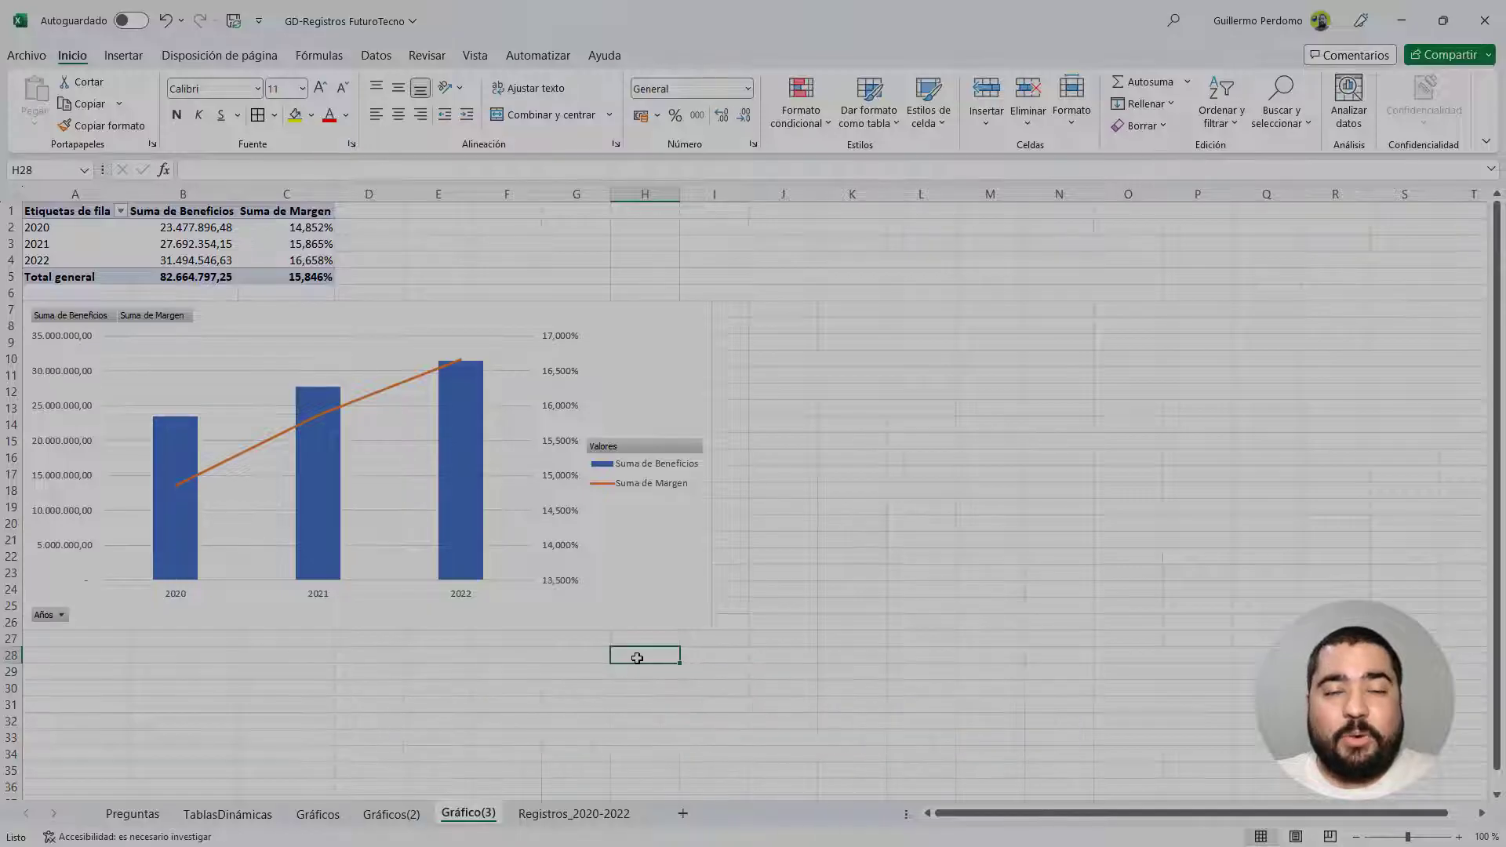
left_click(612, 815)
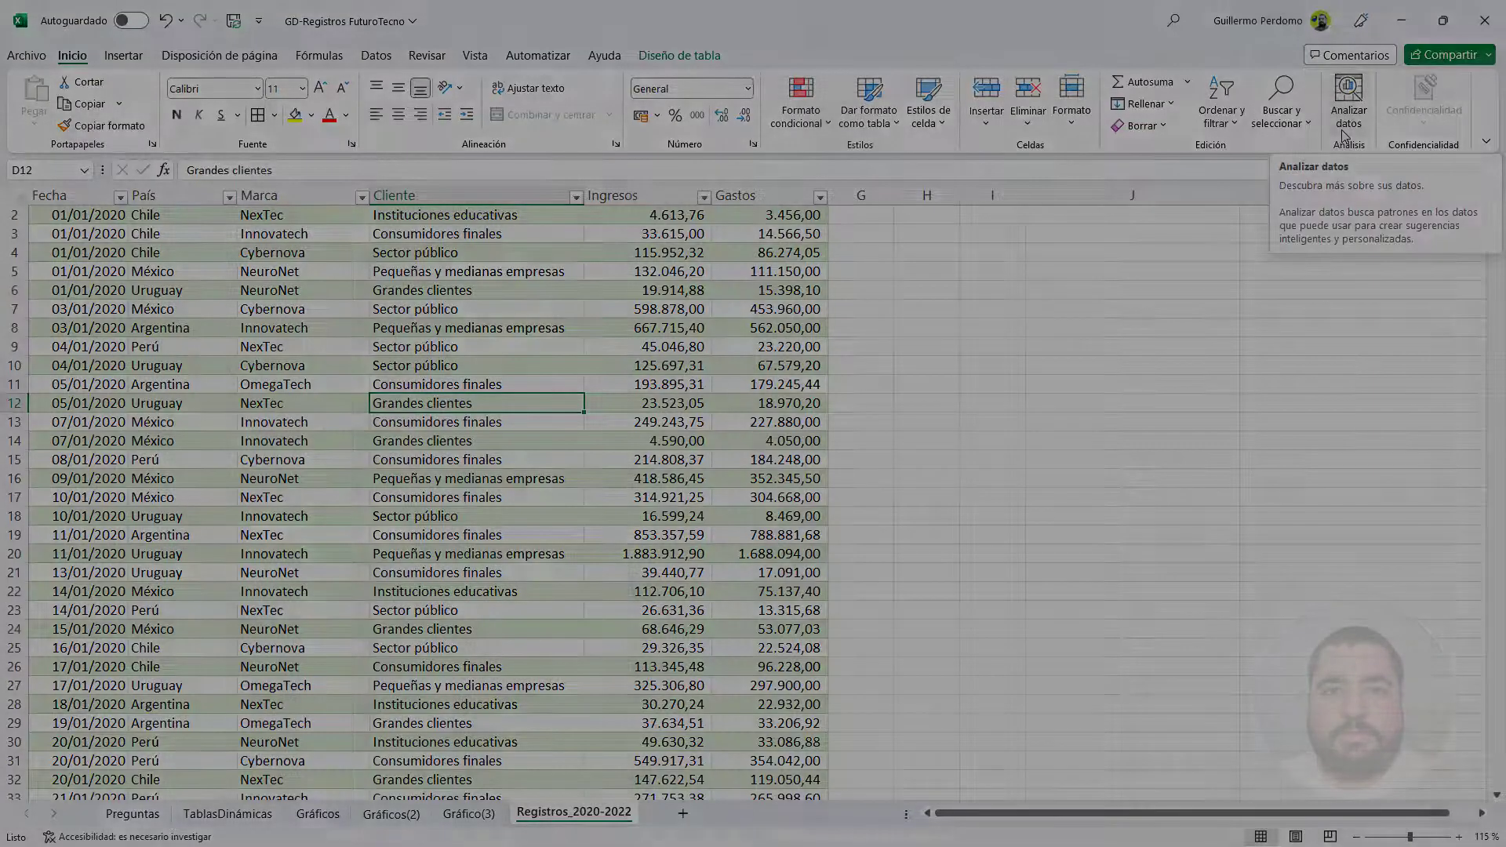